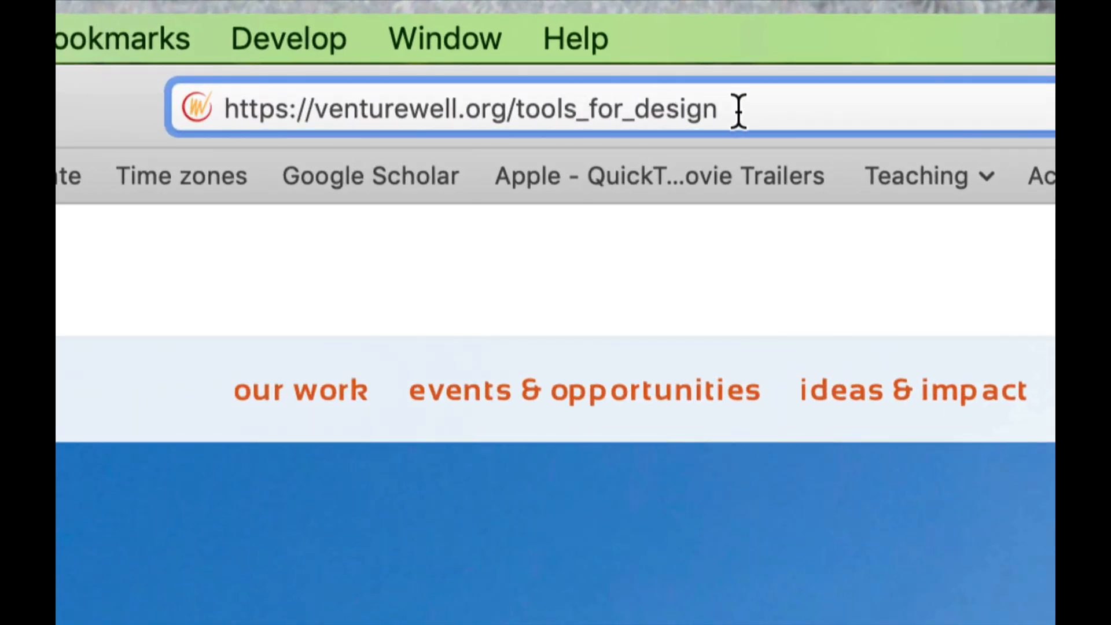
Load venturewell.org/tools_for_design and look through the introduction down to its overview of topics
{"action": "key", "text": "Return"}
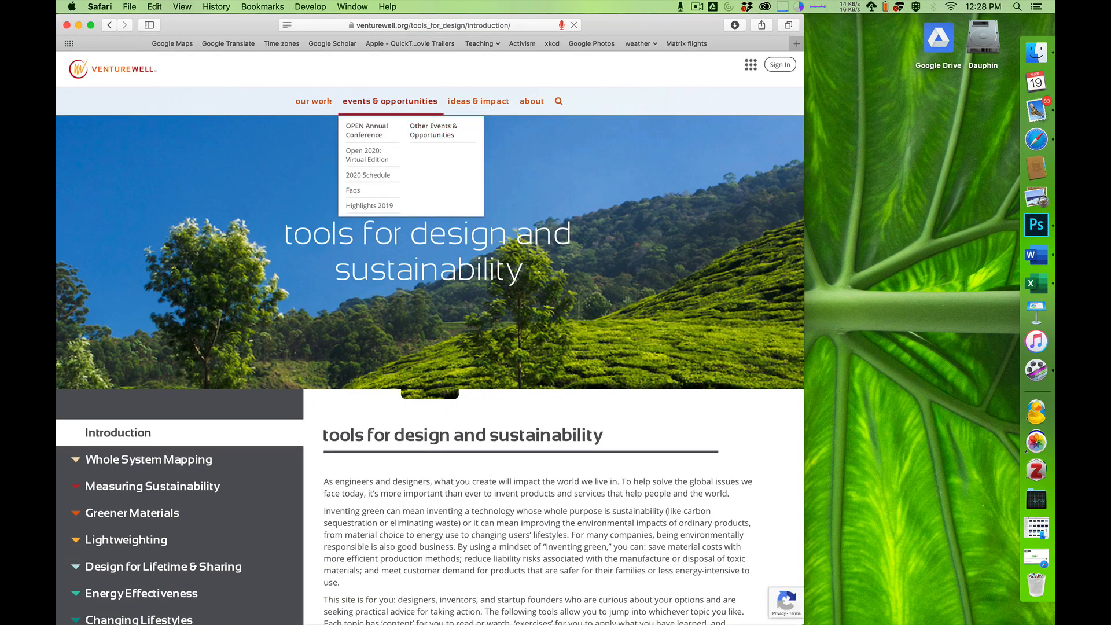
{"action": "scroll", "coordinate": [430, 347], "scroll_direction": "down", "scroll_amount": 5}
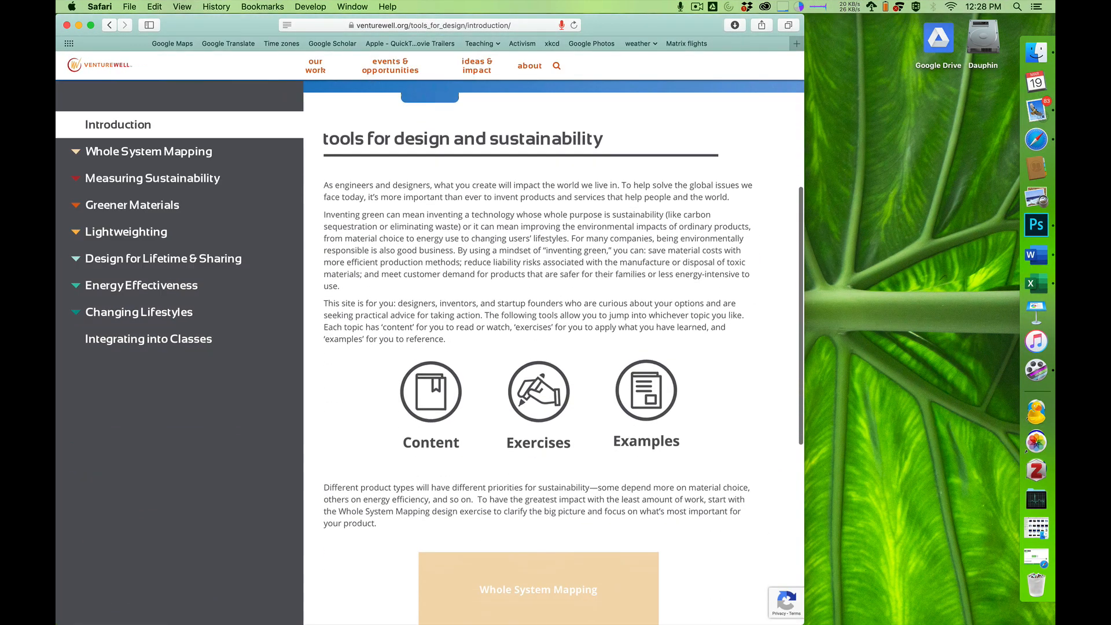
{"action": "scroll", "coordinate": [430, 347], "scroll_direction": "down", "scroll_amount": 7}
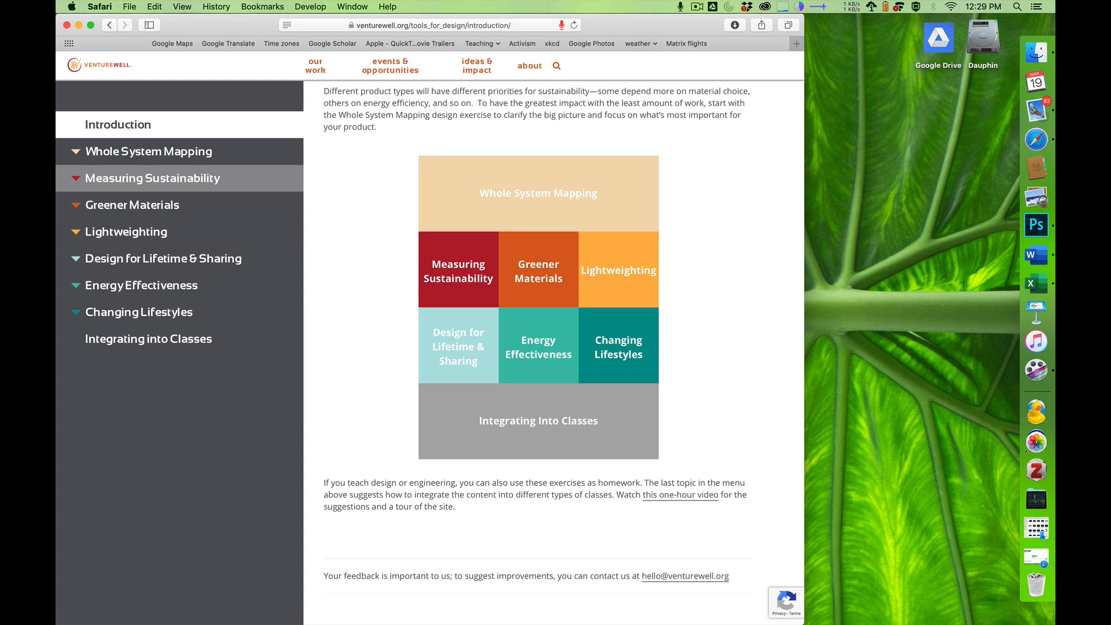
Open the Life-Cycle Assessment page under Measuring Sustainability and review its product impact graphs and the How To Do LCA section
{"action": "left_click", "coordinate": [152, 178]}
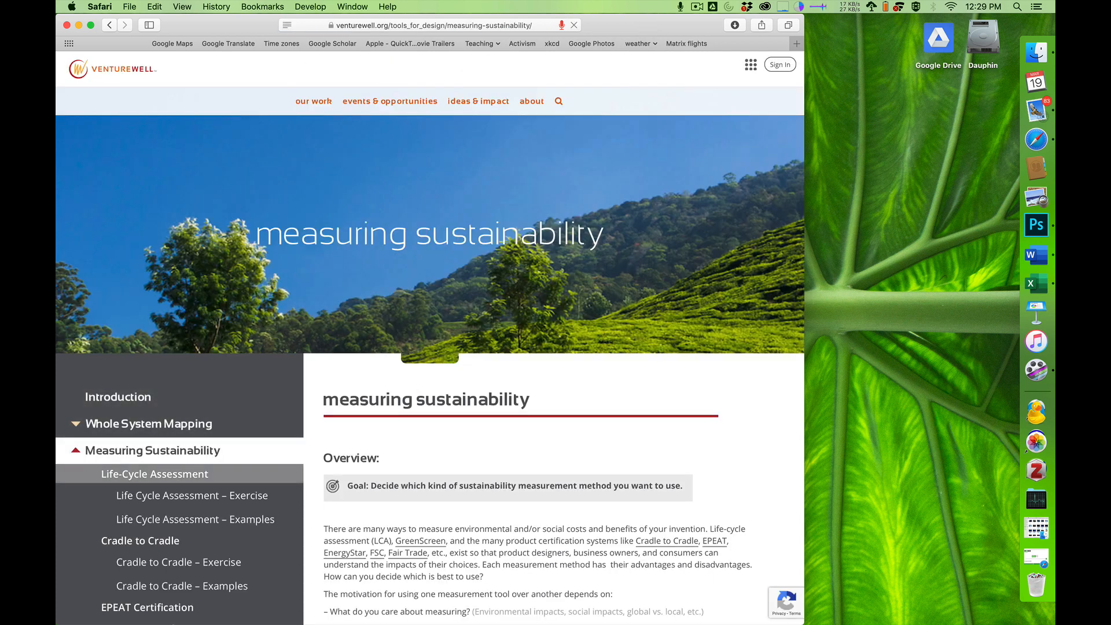
{"action": "left_click", "coordinate": [154, 474]}
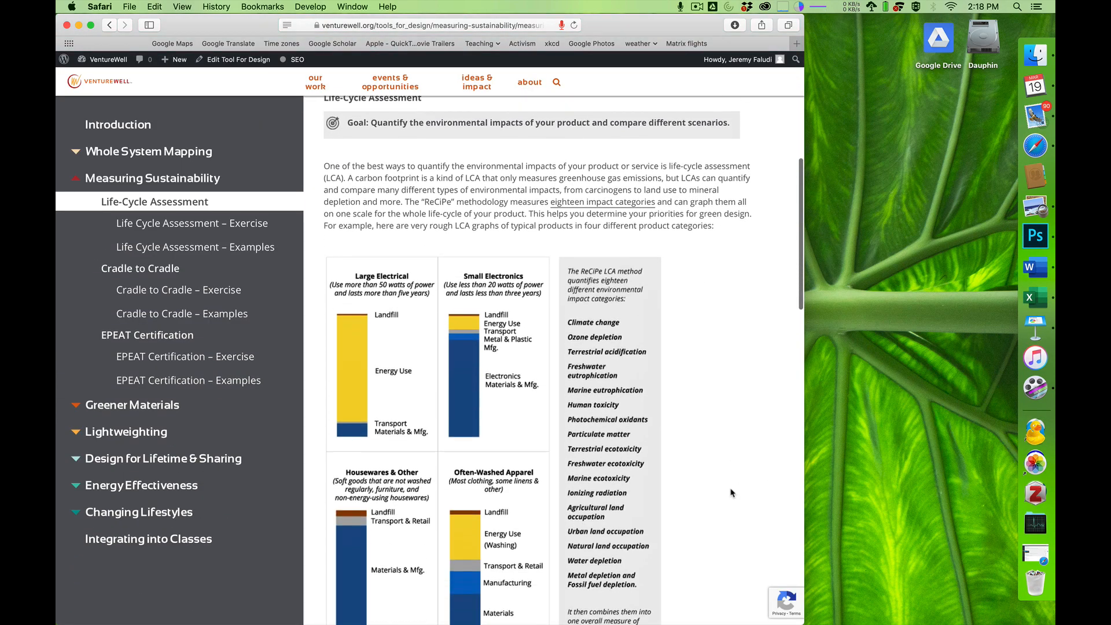
{"action": "scroll", "coordinate": [731, 493], "scroll_direction": "down", "scroll_amount": 10}
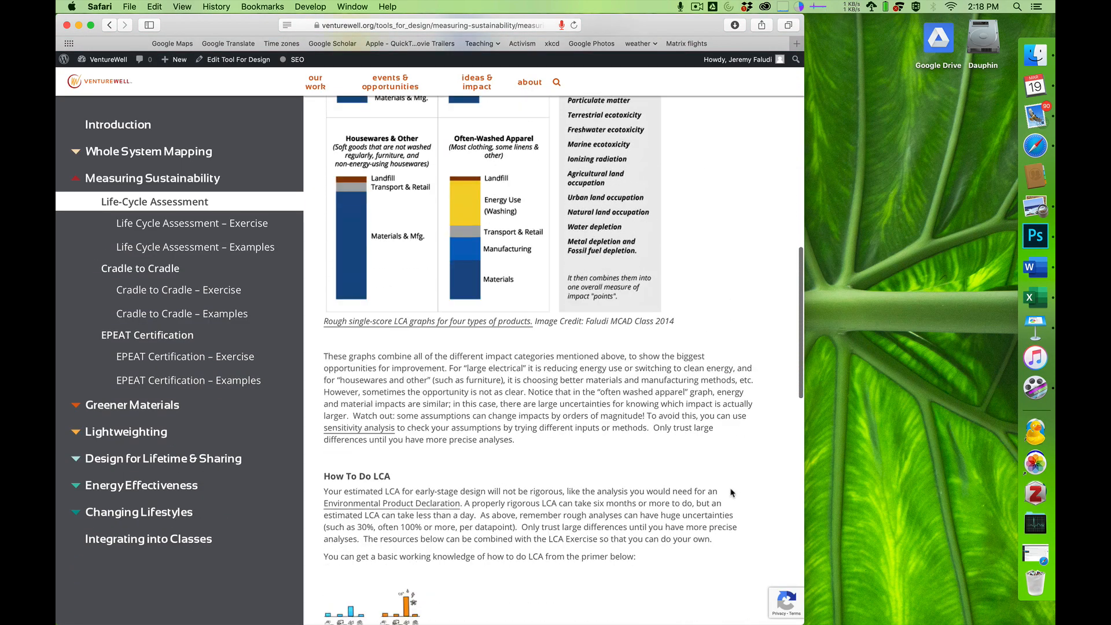
{"action": "scroll", "coordinate": [731, 489], "scroll_direction": "up", "scroll_amount": 5}
{"action": "scroll", "coordinate": [731, 489], "scroll_direction": "down", "scroll_amount": 5}
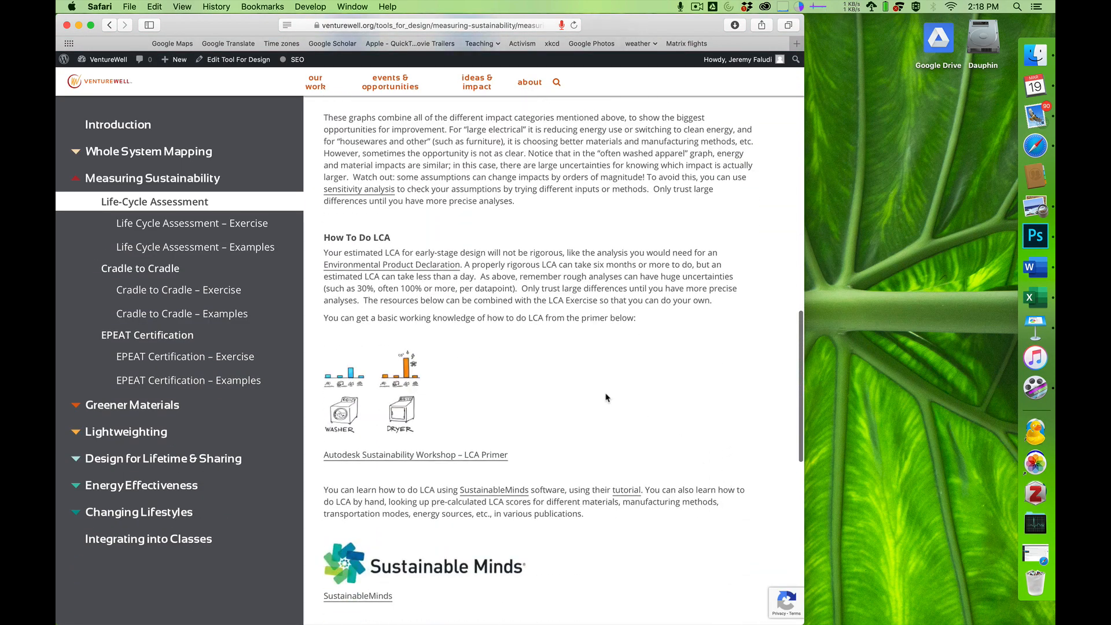
{"action": "scroll", "coordinate": [577, 344], "scroll_direction": "up", "scroll_amount": 8}
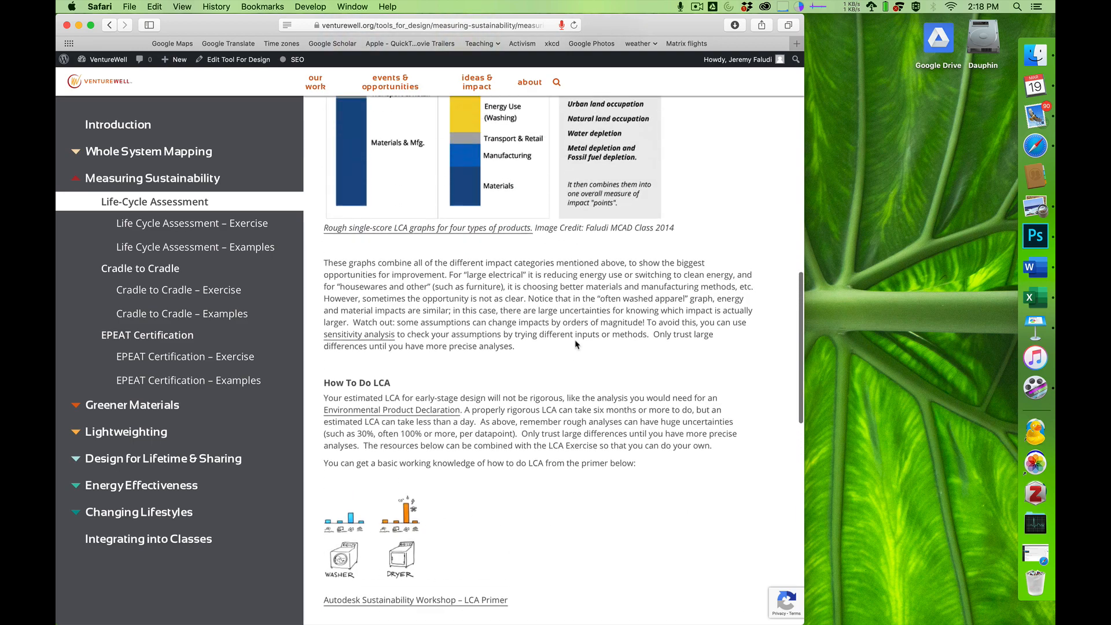
{"action": "scroll", "coordinate": [576, 342], "scroll_direction": "down", "scroll_amount": 10}
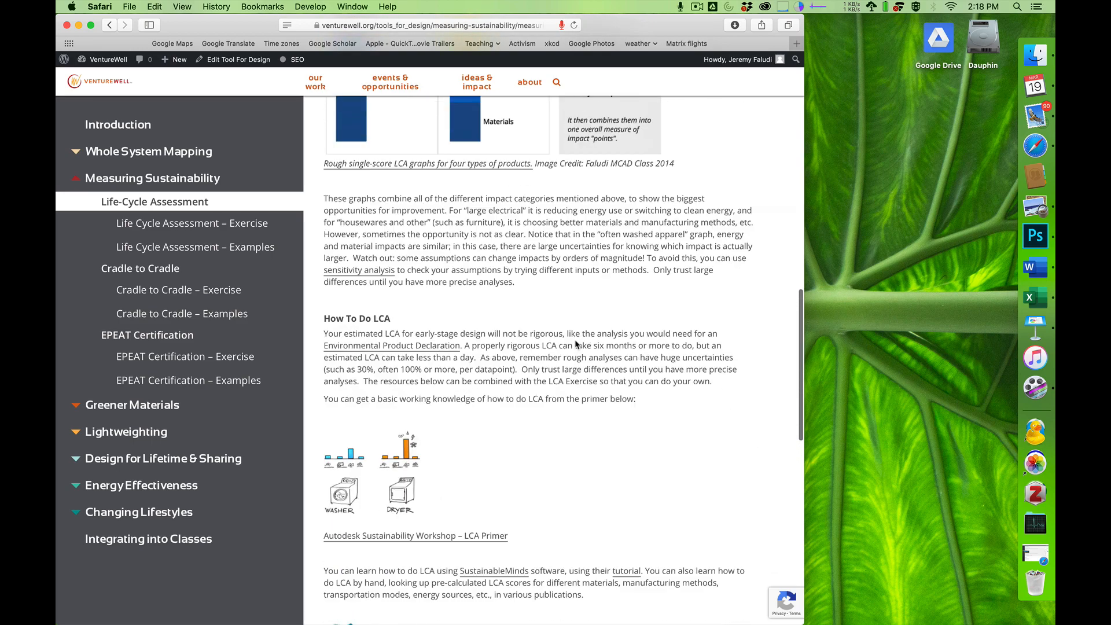
{"action": "scroll", "coordinate": [576, 345], "scroll_direction": "up", "scroll_amount": 12}
{"action": "scroll", "coordinate": [577, 345], "scroll_direction": "up", "scroll_amount": 2}
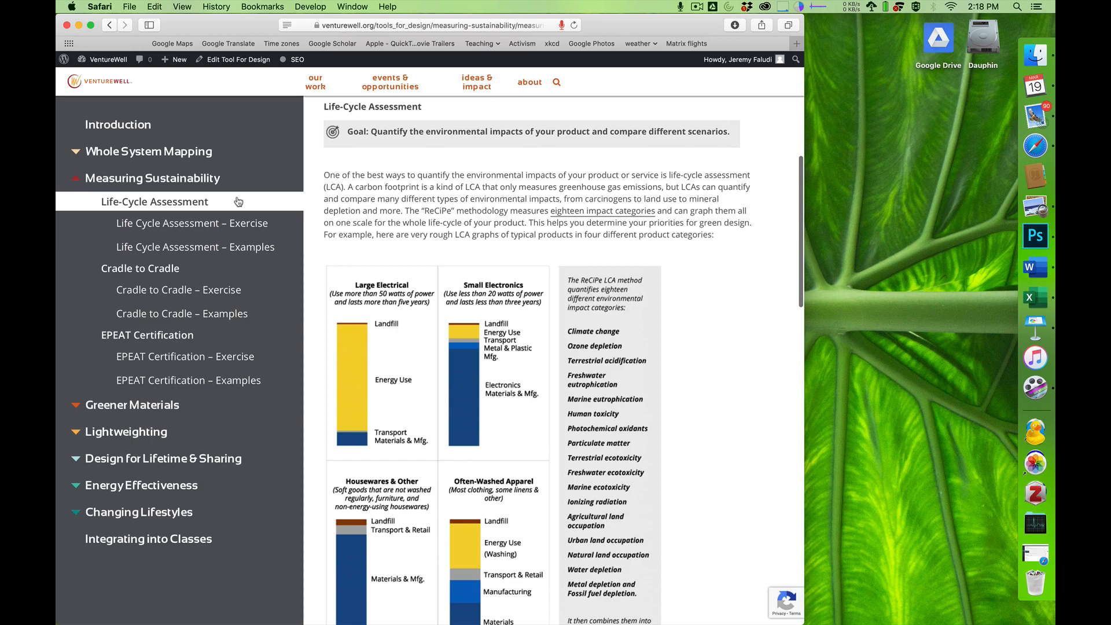
Open the Life Cycle Assessment exercise page, skim its steps and highlight the overall time estimate
{"action": "left_click", "coordinate": [193, 222]}
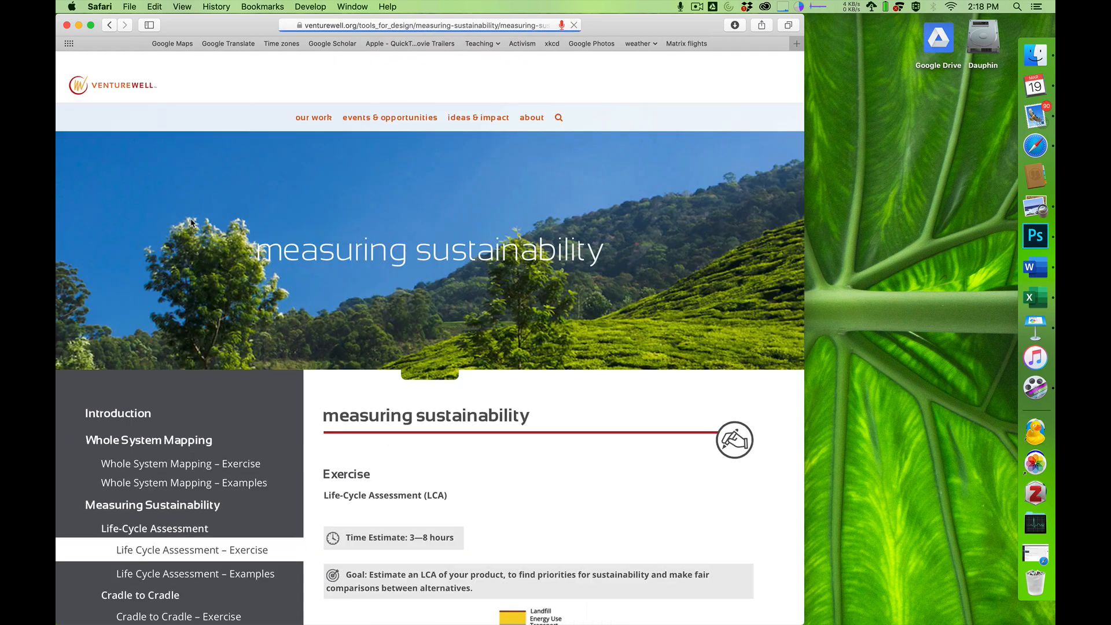
{"action": "scroll", "coordinate": [594, 495], "scroll_direction": "down", "scroll_amount": 3}
{"action": "scroll", "coordinate": [594, 495], "scroll_direction": "down", "scroll_amount": 15}
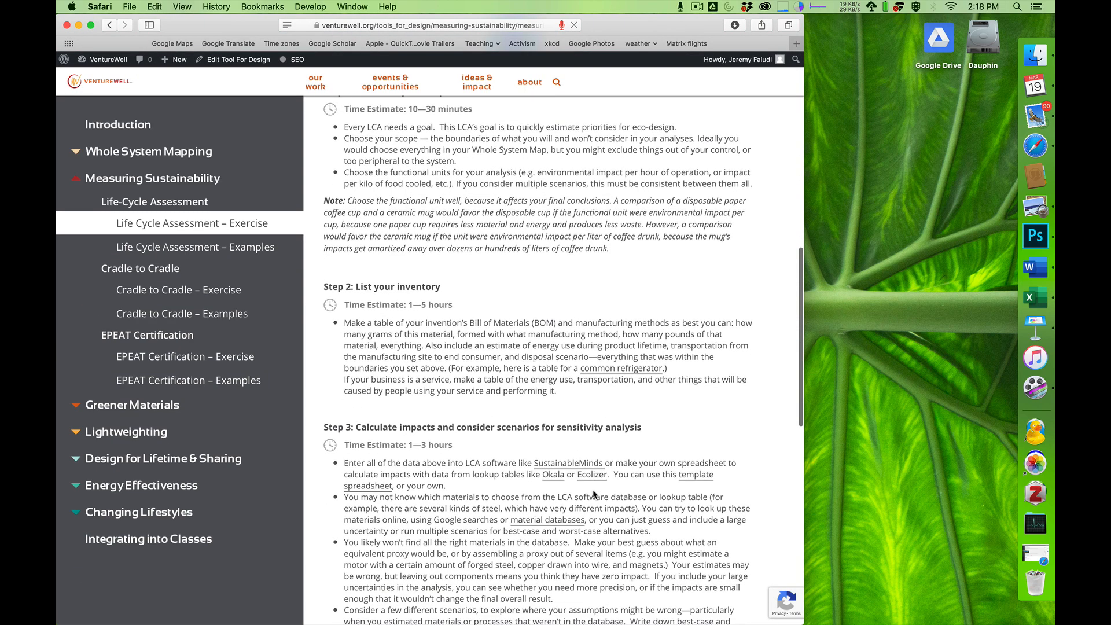
{"action": "scroll", "coordinate": [593, 493], "scroll_direction": "up", "scroll_amount": 10}
{"action": "scroll", "coordinate": [594, 495], "scroll_direction": "up", "scroll_amount": 3}
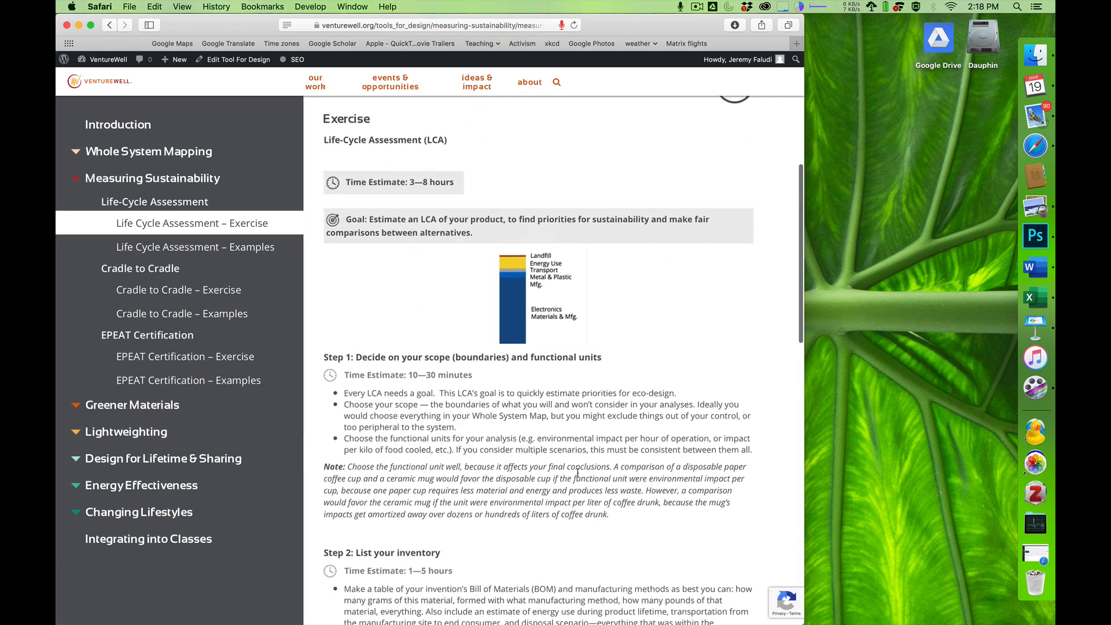
{"action": "double_click", "coordinate": [411, 181]}
{"action": "left_click_drag", "start_coordinate": [429, 181], "coordinate": [454, 184]}
{"action": "left_click", "coordinate": [438, 285]}
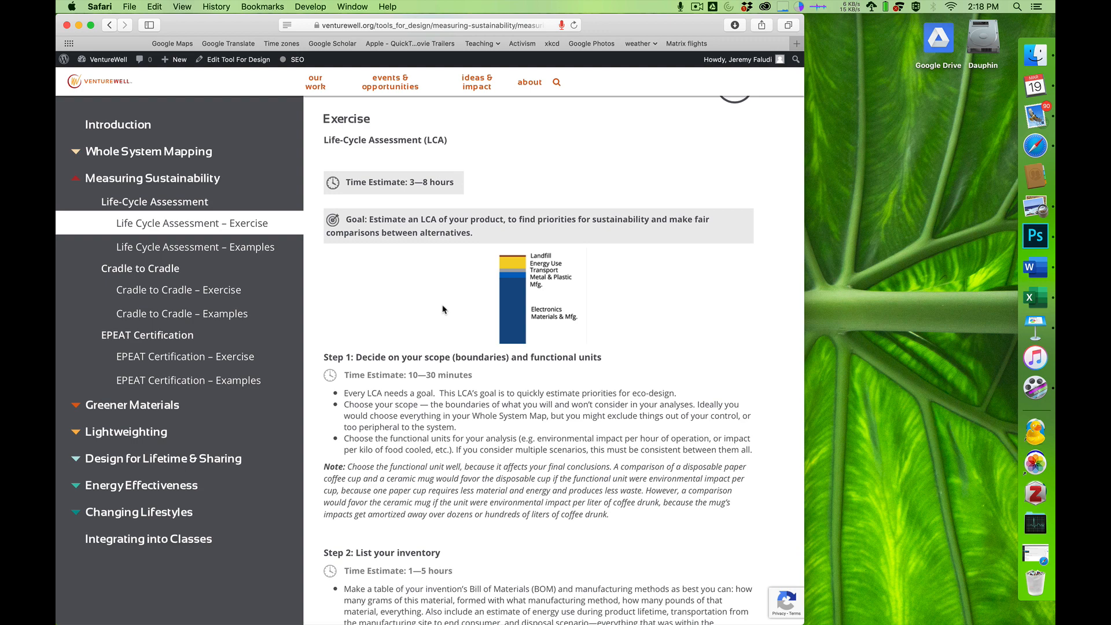
Read Step 1 of the exercise, highlighting its heading and the goal phrase "quickly estimate priorities for eco-design"
{"action": "scroll", "coordinate": [365, 199], "scroll_direction": "down", "scroll_amount": 5}
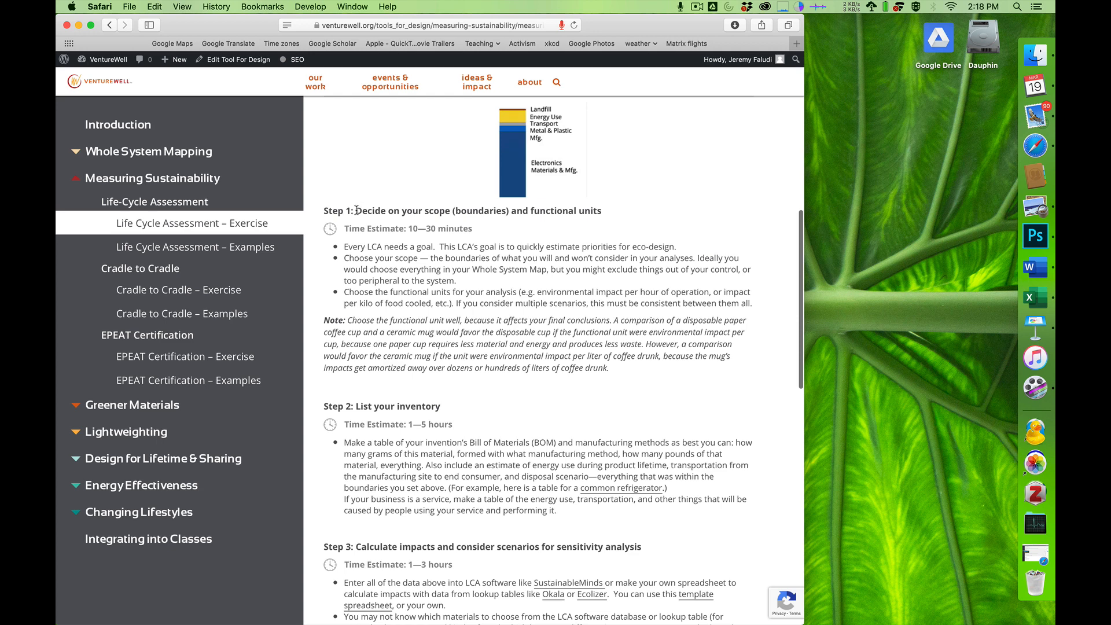
{"action": "left_click_drag", "start_coordinate": [356, 211], "coordinate": [544, 212]}
{"action": "left_click", "coordinate": [576, 230]}
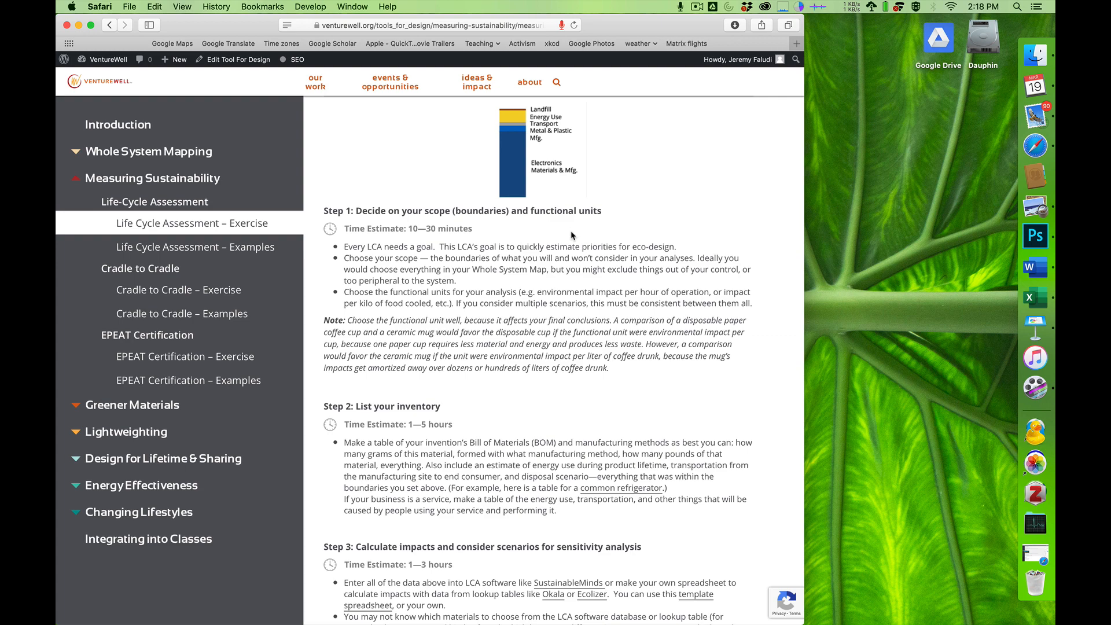
{"action": "scroll", "coordinate": [572, 235], "scroll_direction": "down", "scroll_amount": 3}
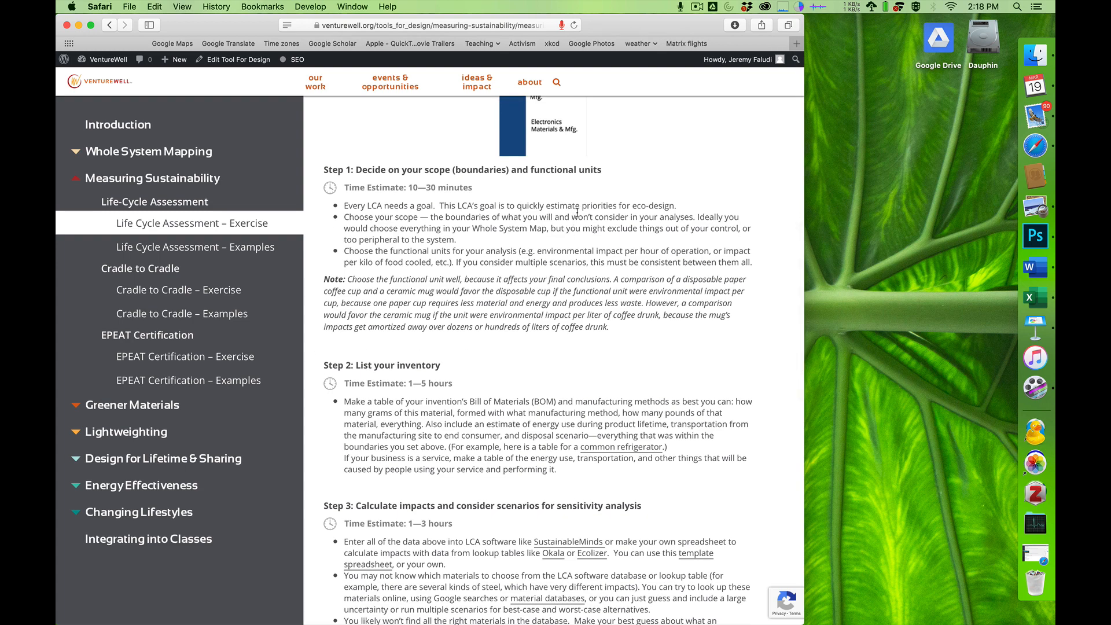
{"action": "left_click_drag", "start_coordinate": [675, 206], "coordinate": [517, 210]}
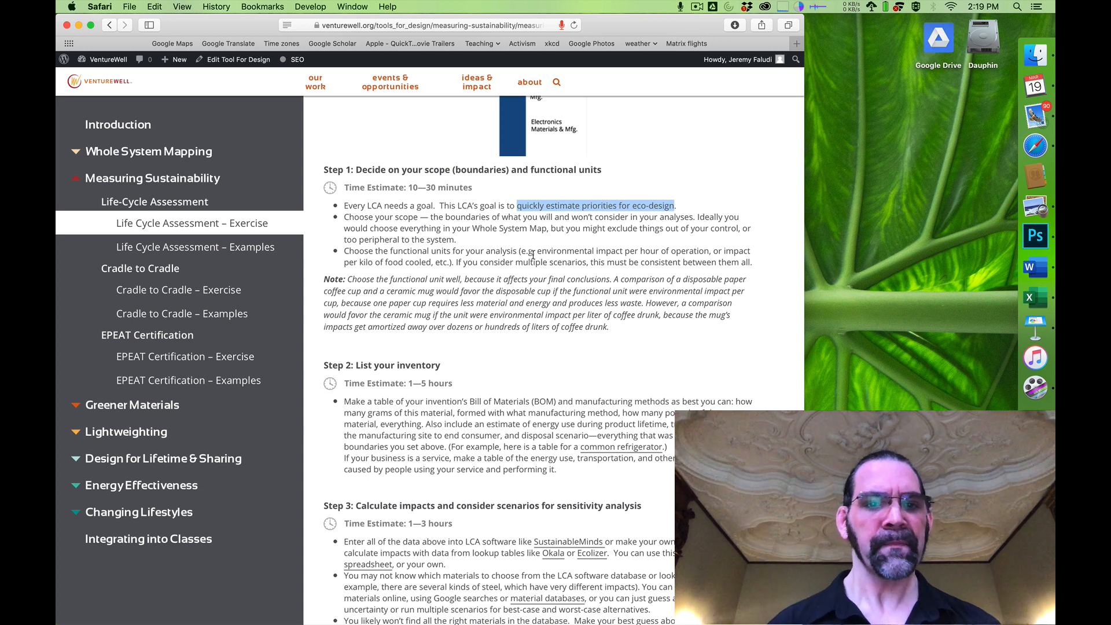
{"action": "scroll", "coordinate": [533, 254], "scroll_direction": "down", "scroll_amount": 1}
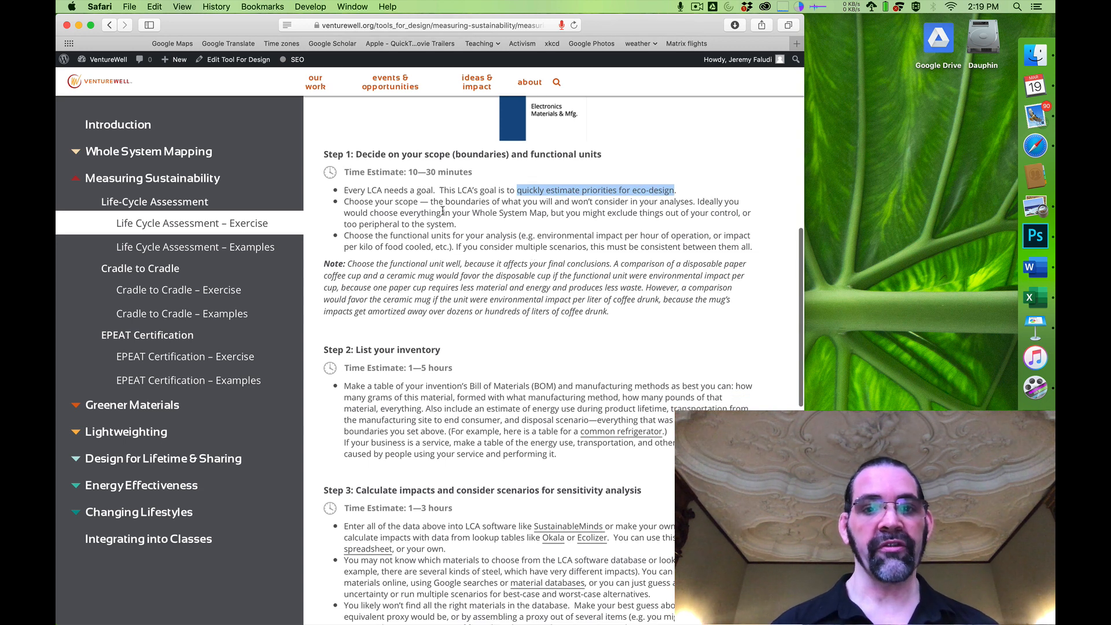
{"action": "left_click", "coordinate": [651, 206]}
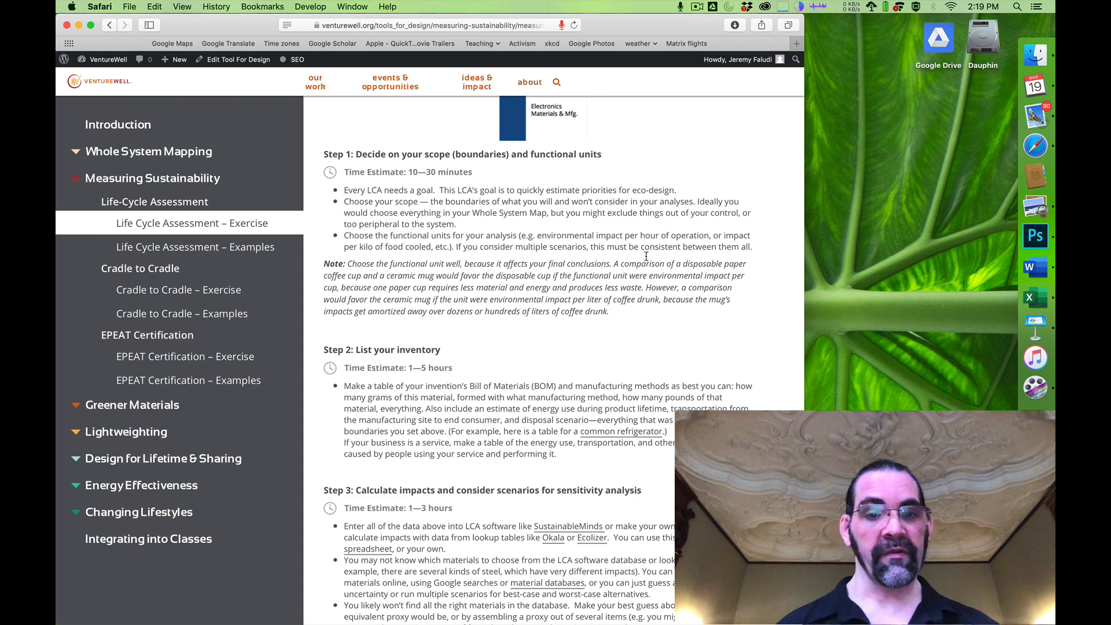
Highlight "functional units" in the last bullet of Step 1 while reading it, then clear the highlight
{"action": "scroll", "coordinate": [553, 350], "scroll_direction": "down", "scroll_amount": 2}
{"action": "scroll", "coordinate": [554, 350], "scroll_direction": "down", "scroll_amount": 2}
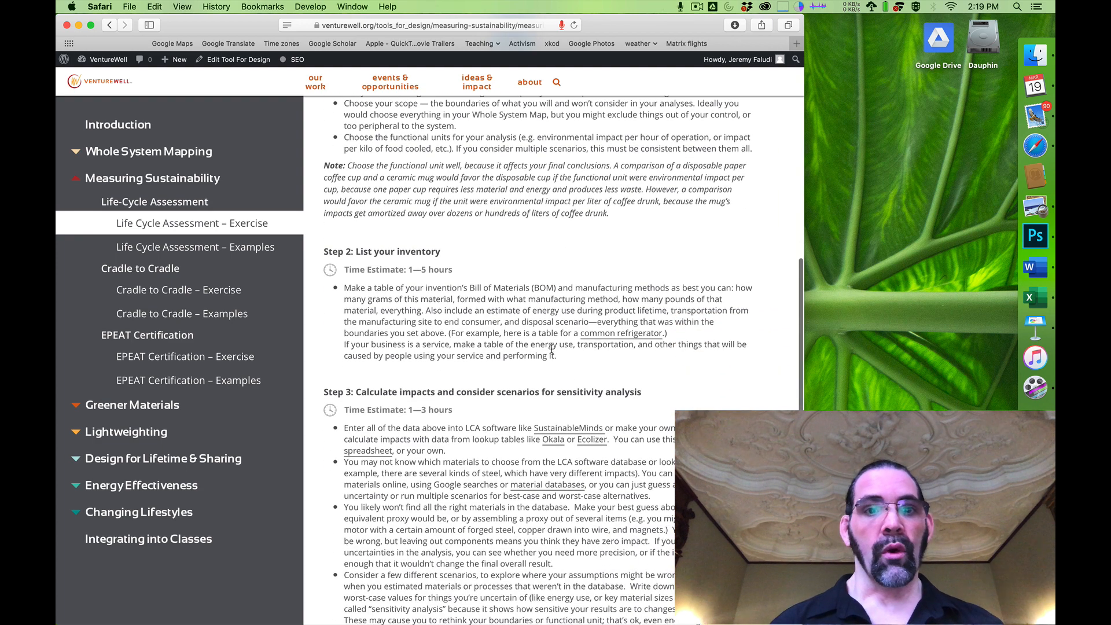
{"action": "left_click_drag", "start_coordinate": [389, 137], "coordinate": [452, 137]}
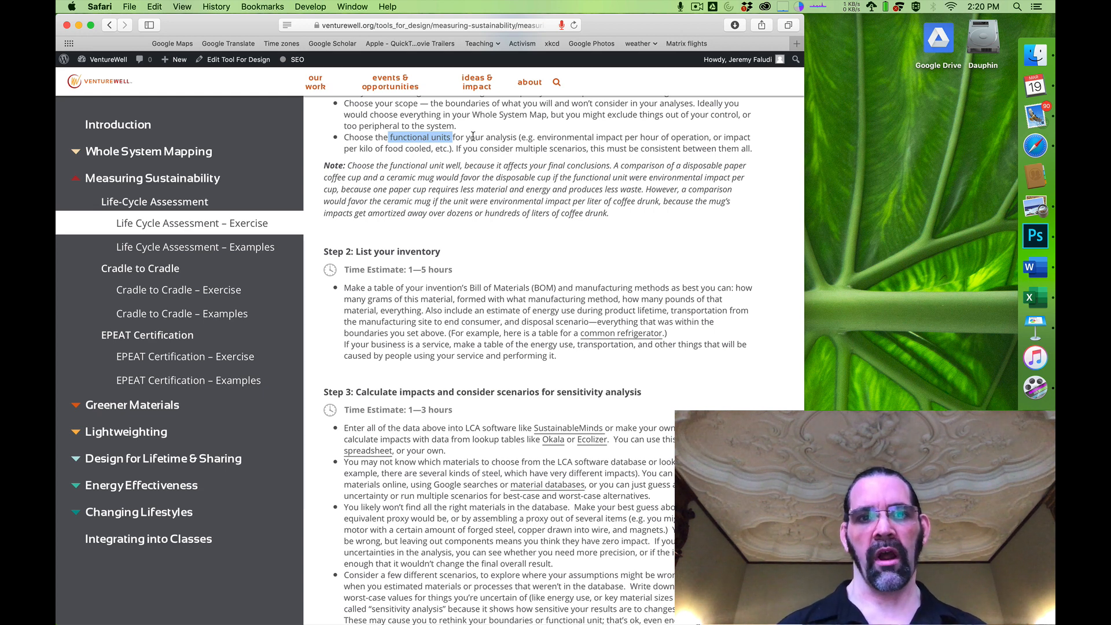
{"action": "left_click", "coordinate": [473, 137]}
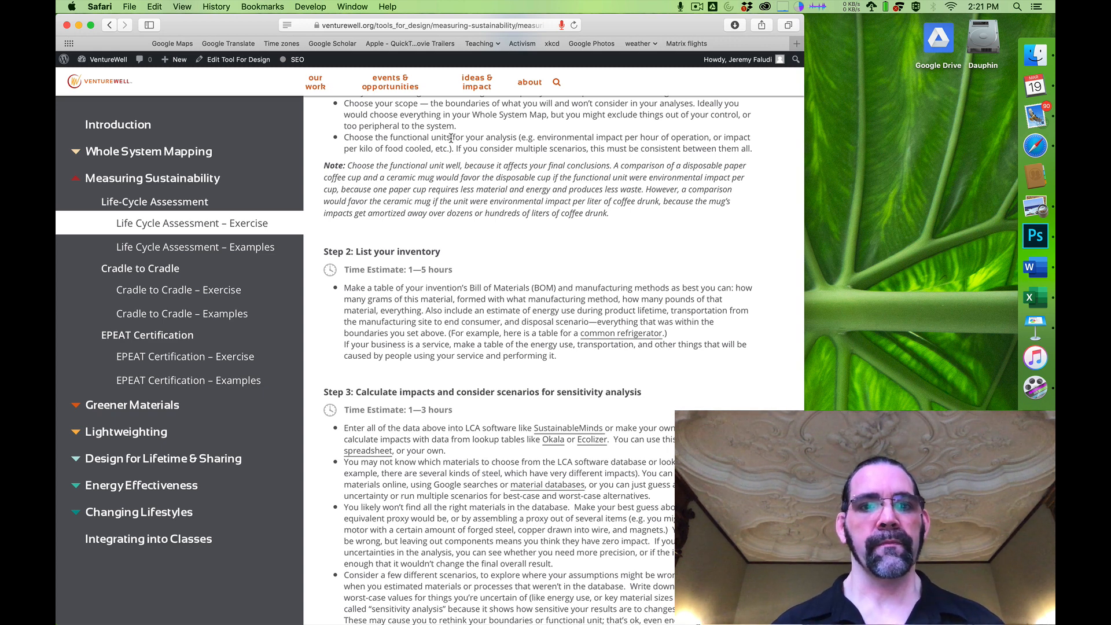
Go to Step 2 of the exercise and highlight its heading "List your inventory" while reading
{"action": "scroll", "coordinate": [451, 138], "scroll_direction": "down", "scroll_amount": 5}
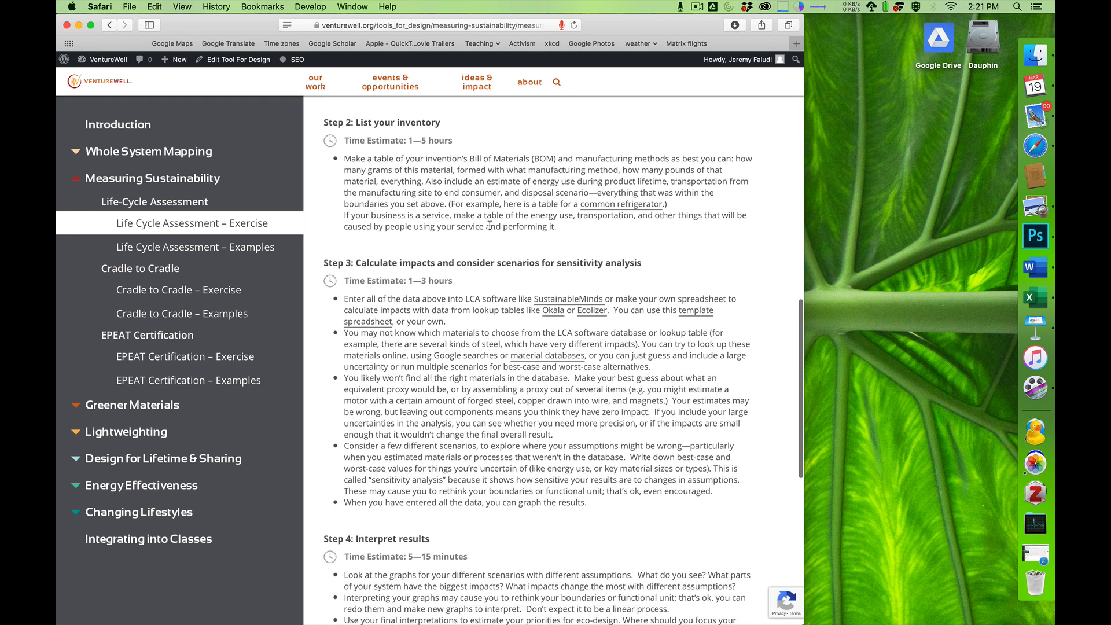
{"action": "left_click_drag", "start_coordinate": [354, 119], "coordinate": [454, 119]}
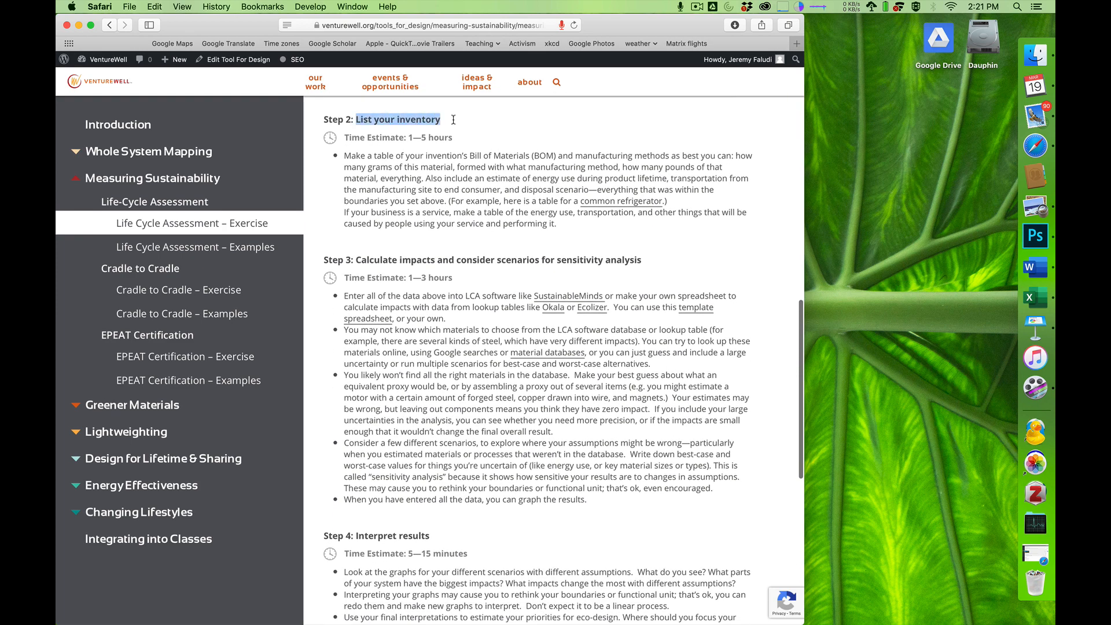
{"action": "left_click", "coordinate": [508, 165]}
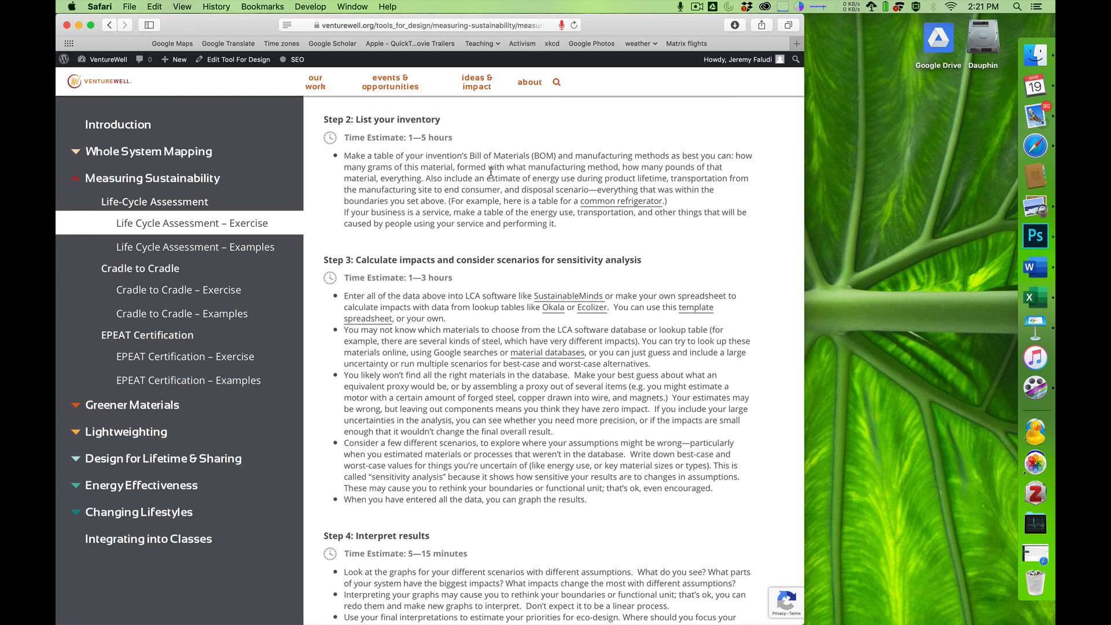
Open the common refrigerator example worksheet linked in Step 2 and enlarge it to a readable size from its beginning
{"action": "left_click", "coordinate": [602, 201]}
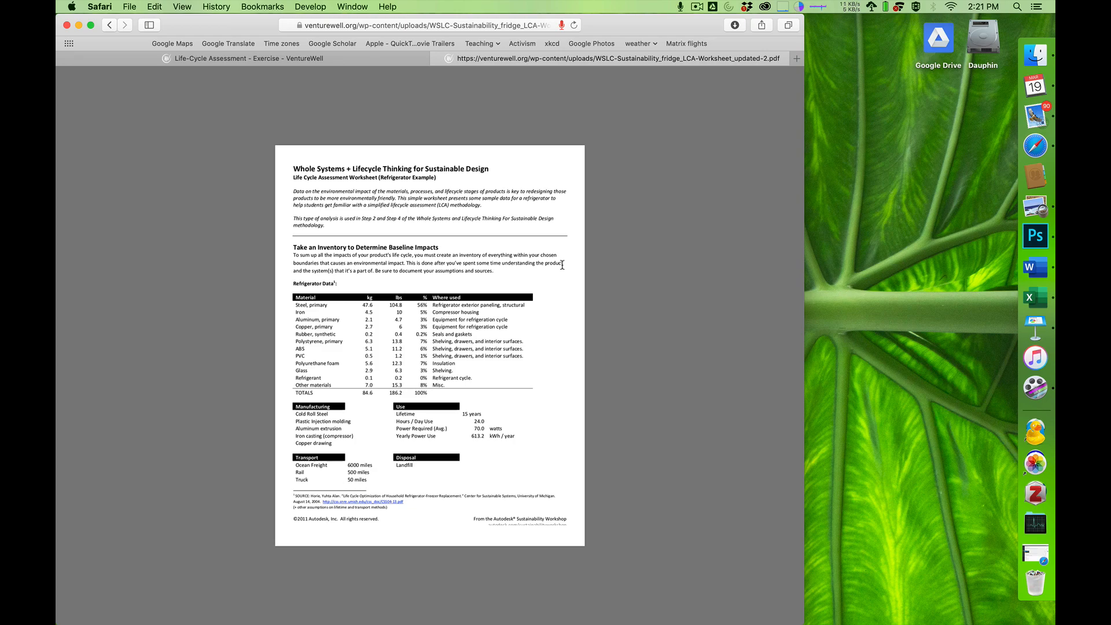
{"action": "key", "text": "super+plus"}
{"action": "key", "text": "super+plus"}
{"action": "key", "text": "super+plus"}
{"action": "key", "text": "super+plus"}
{"action": "key", "text": "super+plus"}
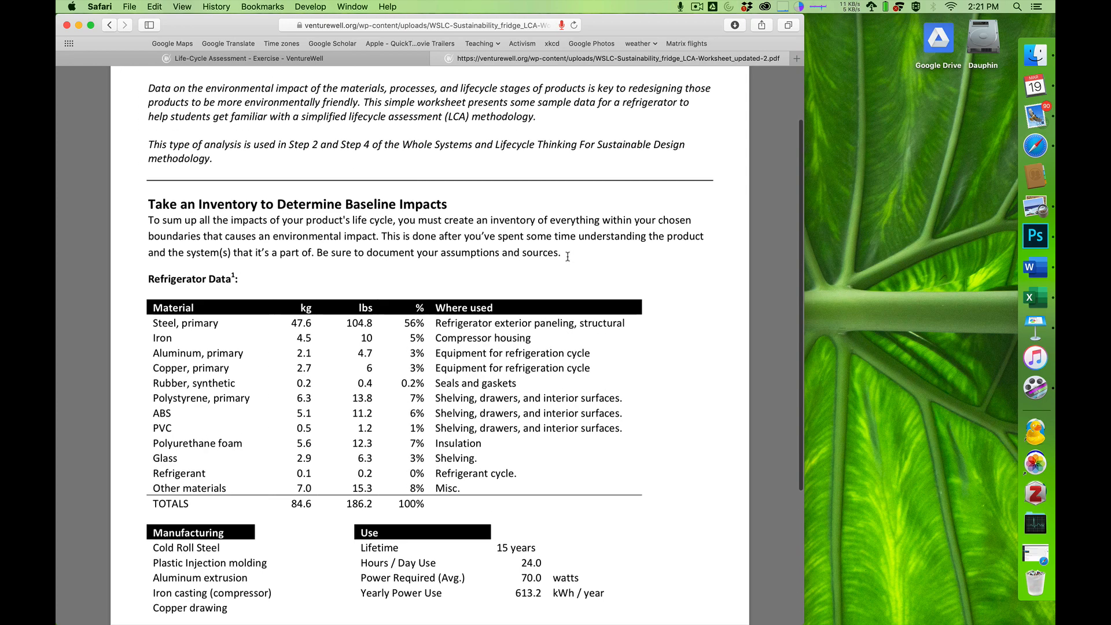
{"action": "scroll", "coordinate": [567, 256], "scroll_direction": "up", "scroll_amount": 3}
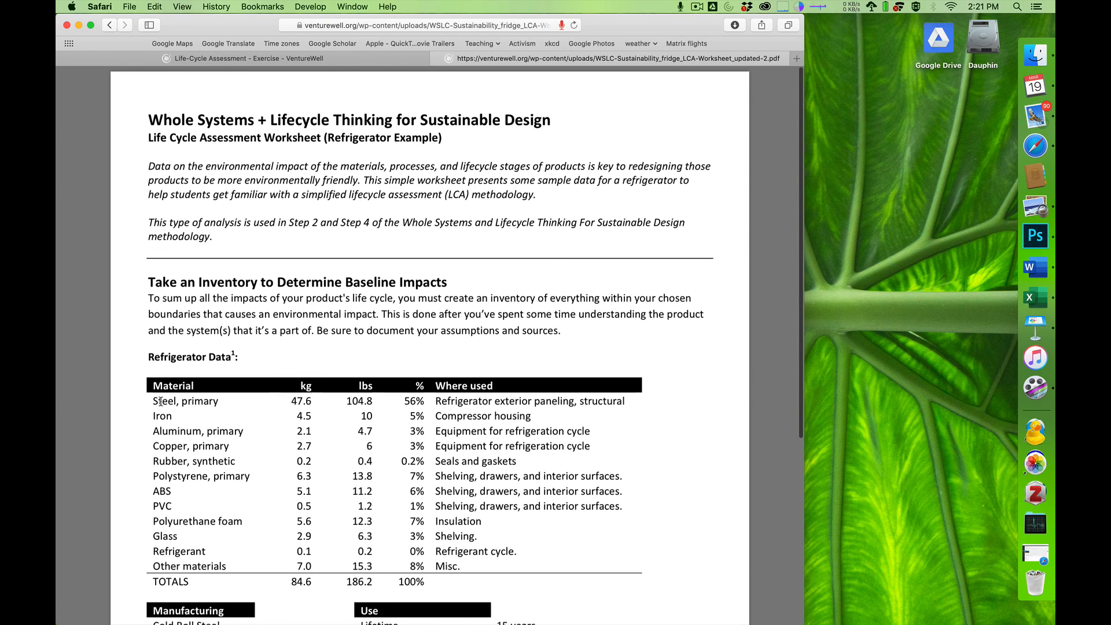
Examine the material names and their kg and lbs weights in the Refrigerator Data table
{"action": "left_click_drag", "start_coordinate": [162, 399], "coordinate": [248, 481]}
{"action": "left_click_drag", "start_coordinate": [291, 401], "coordinate": [374, 401]}
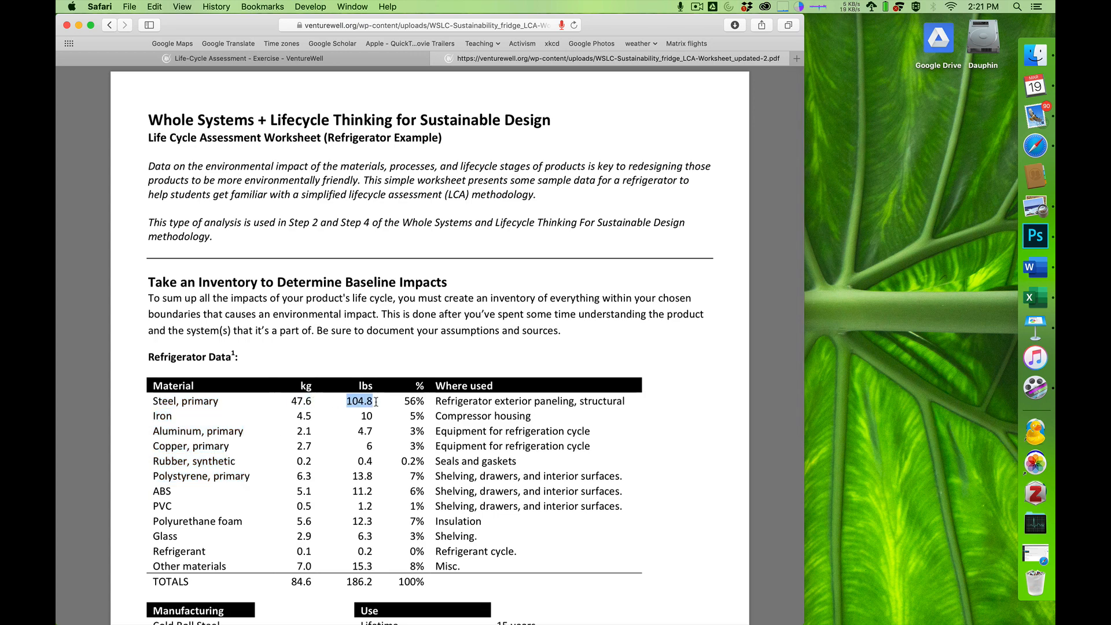
{"action": "scroll", "coordinate": [376, 401], "scroll_direction": "down", "scroll_amount": 1}
{"action": "scroll", "coordinate": [377, 402], "scroll_direction": "down", "scroll_amount": 5}
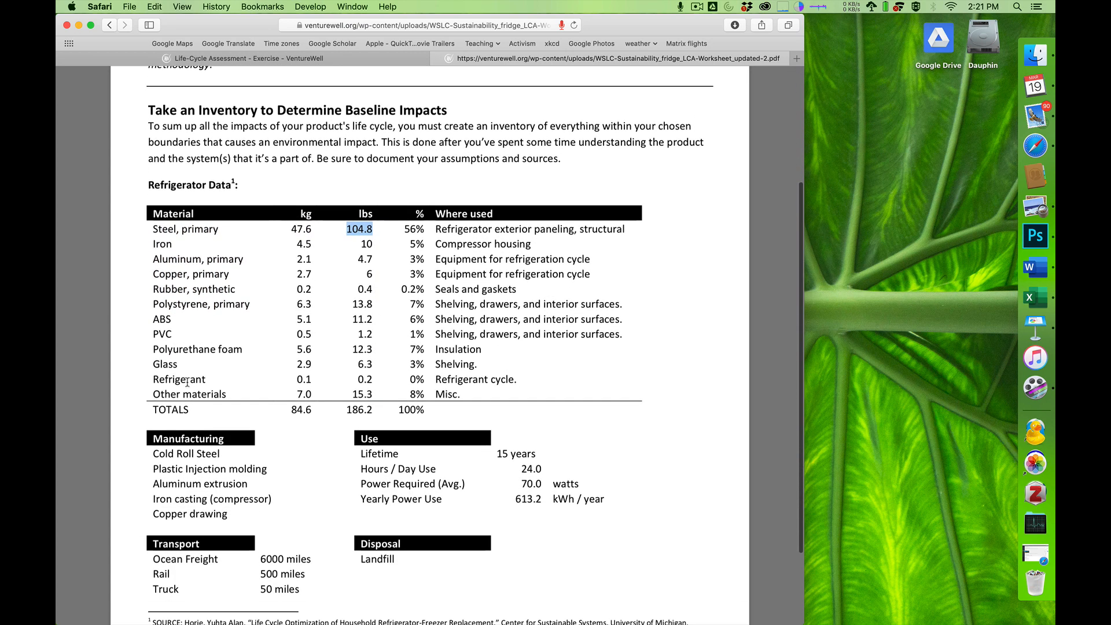
Match the cold roll steel, iron casting and aluminum extrusion entries under Manufacturing with their materials in the Refrigerator Data table
{"action": "left_click_drag", "start_coordinate": [159, 454], "coordinate": [226, 455]}
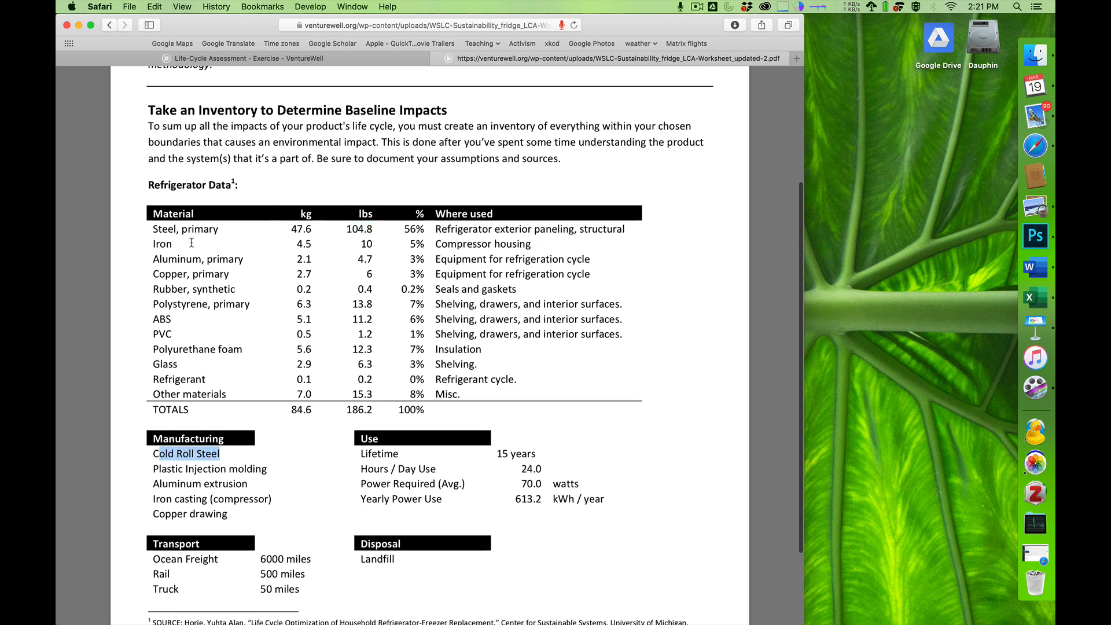
{"action": "left_click_drag", "start_coordinate": [157, 229], "coordinate": [210, 229]}
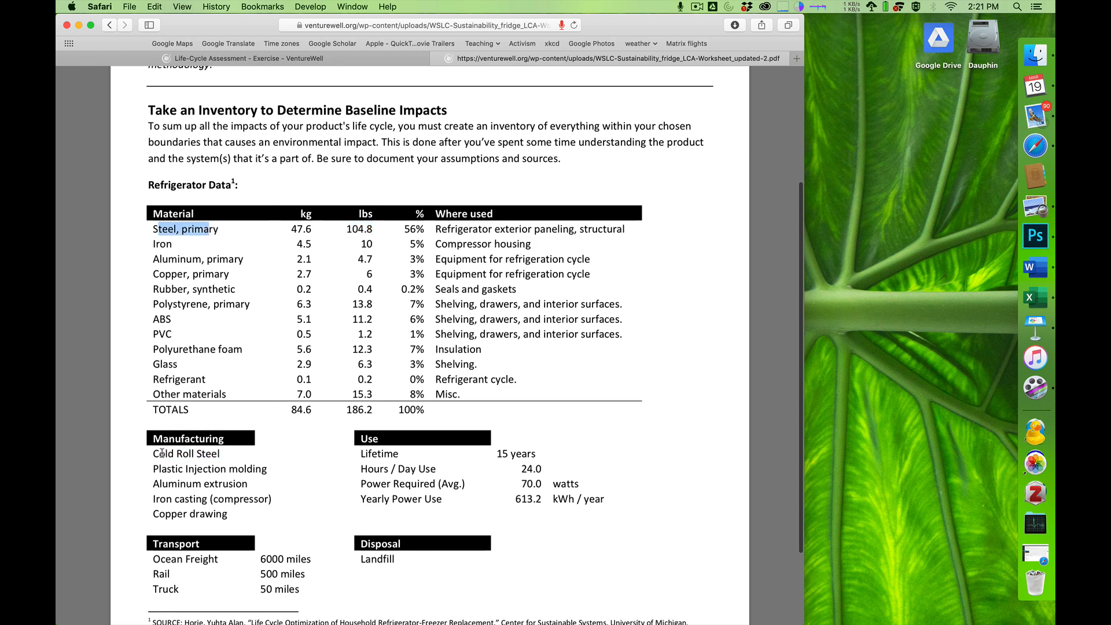
{"action": "left_click_drag", "start_coordinate": [158, 454], "coordinate": [201, 455]}
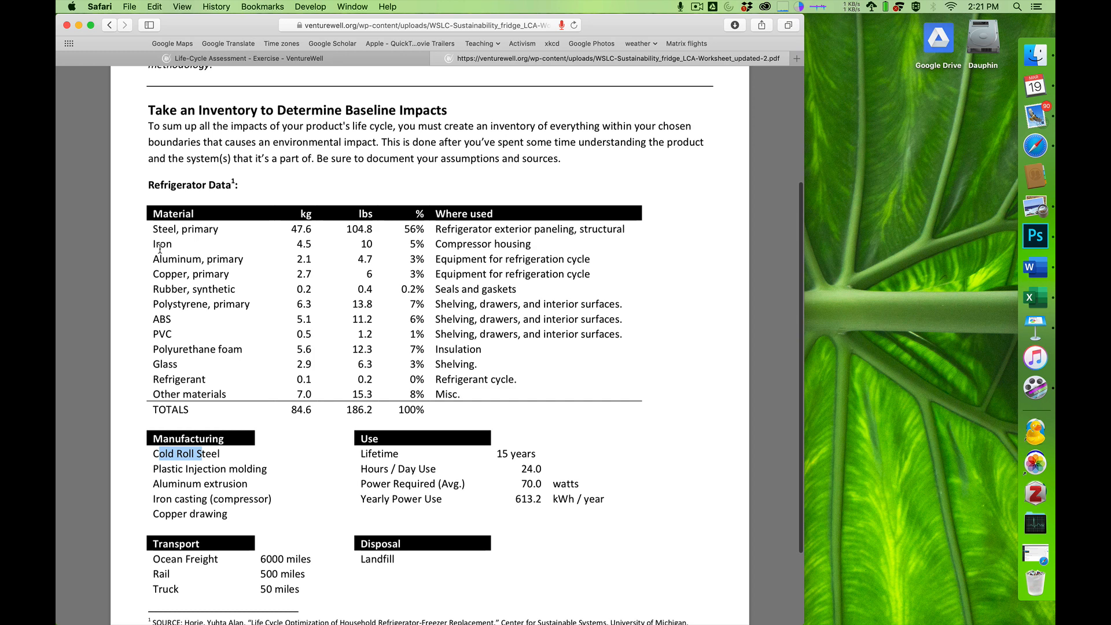
{"action": "left_click_drag", "start_coordinate": [160, 244], "coordinate": [185, 244]}
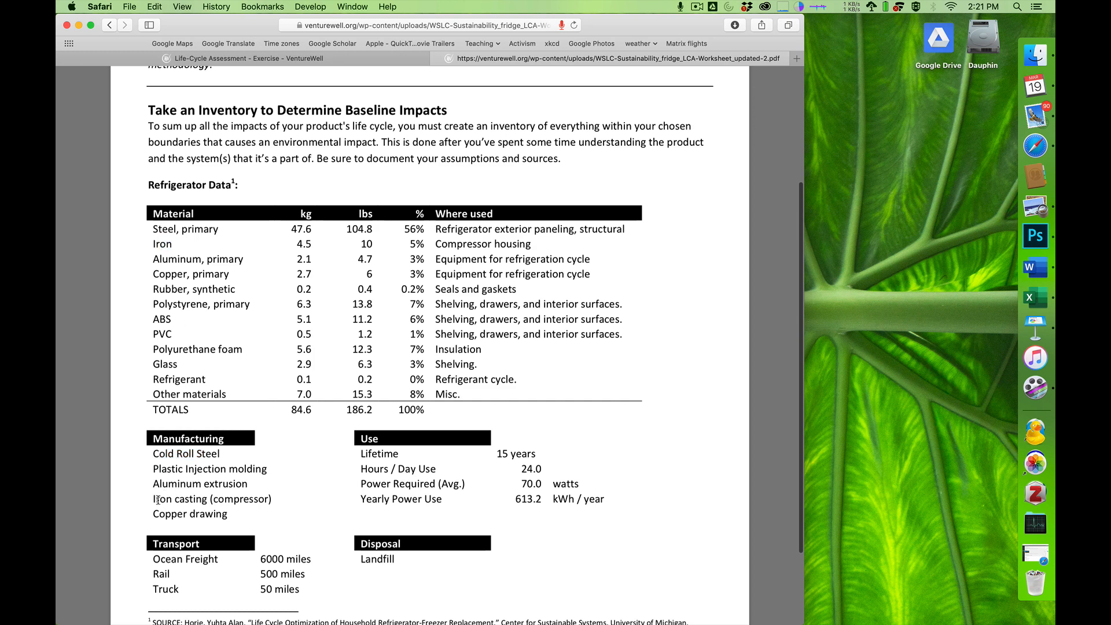
{"action": "left_click_drag", "start_coordinate": [155, 498], "coordinate": [218, 498]}
{"action": "left_click_drag", "start_coordinate": [176, 256], "coordinate": [229, 258]}
{"action": "left_click_drag", "start_coordinate": [177, 485], "coordinate": [260, 483]}
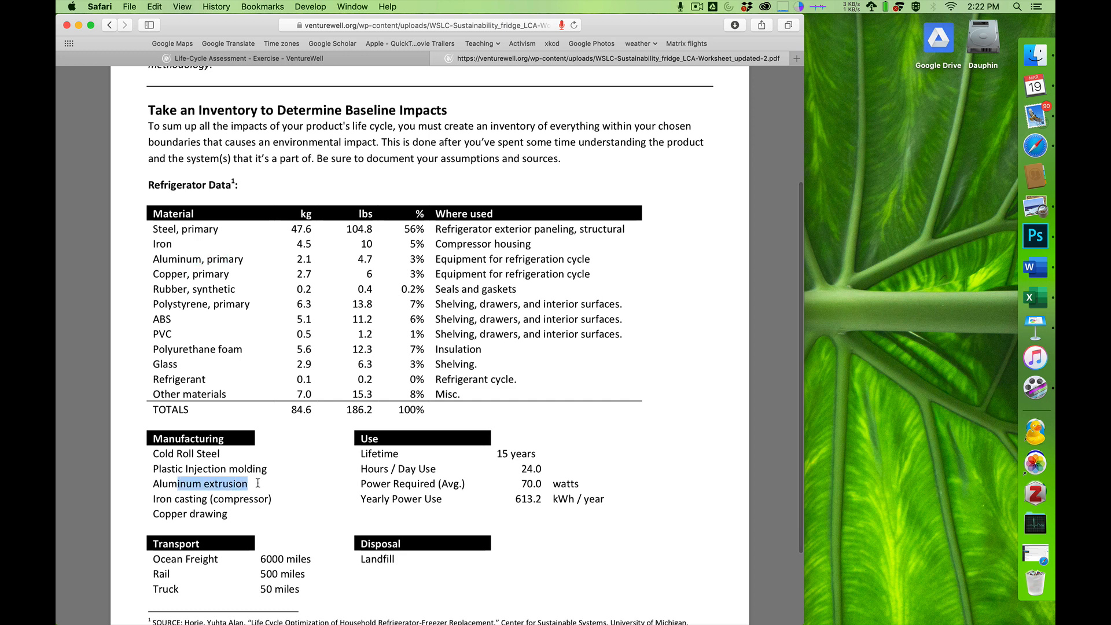
{"action": "left_click", "coordinate": [242, 495]}
Highlight the Ocean Freight and Rail entries under Transport while reading, then clear the highlight
{"action": "scroll", "coordinate": [243, 492], "scroll_direction": "down", "scroll_amount": 2}
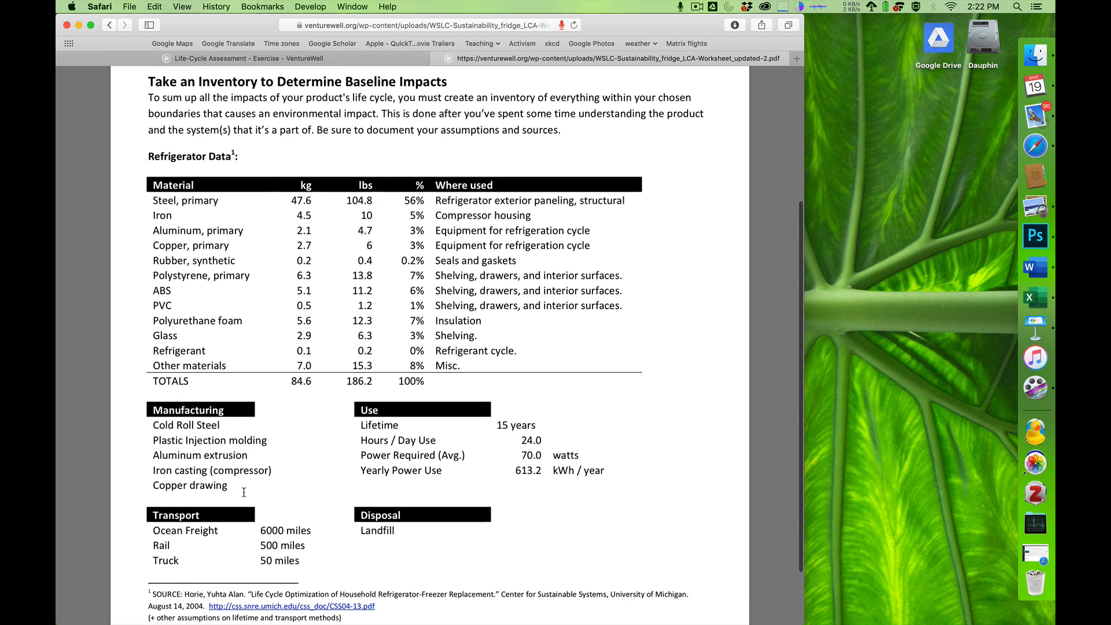
{"action": "left_click_drag", "start_coordinate": [156, 528], "coordinate": [215, 546]}
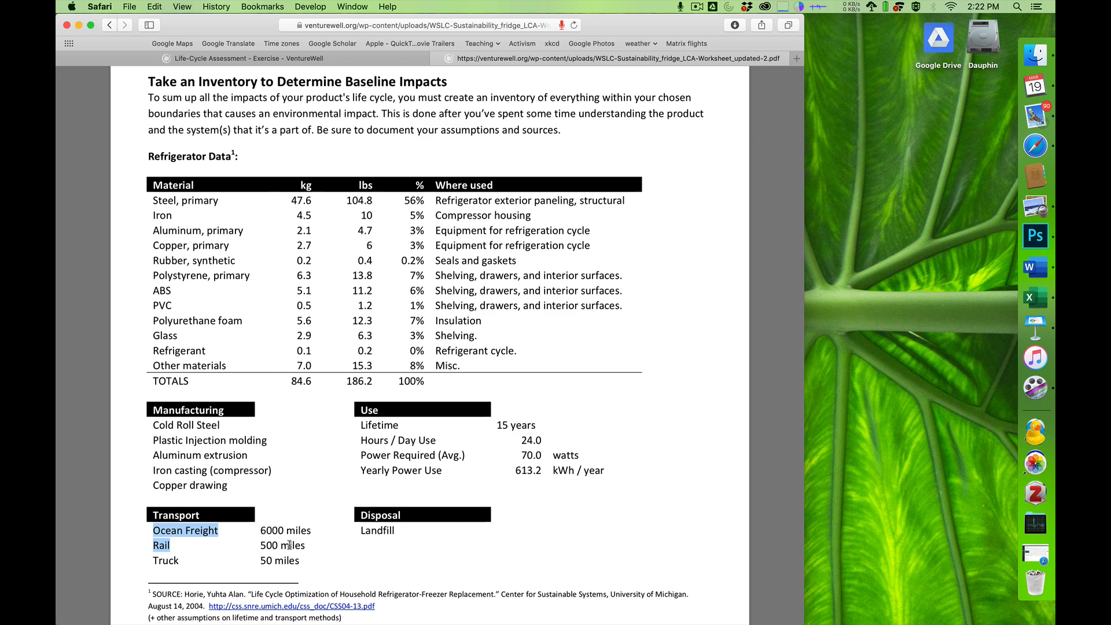
{"action": "left_click", "coordinate": [364, 421]}
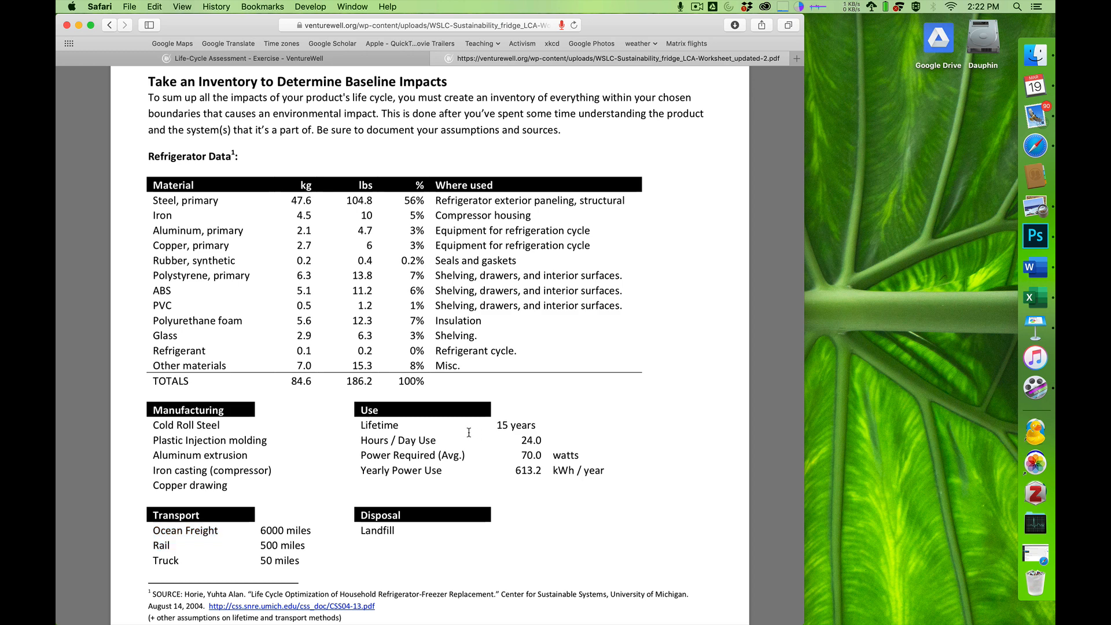
Highlight the lifetime, average power and yearly power figures under Use, and the Landfill entry under Disposal, while reading
{"action": "left_click_drag", "start_coordinate": [496, 425], "coordinate": [548, 426]}
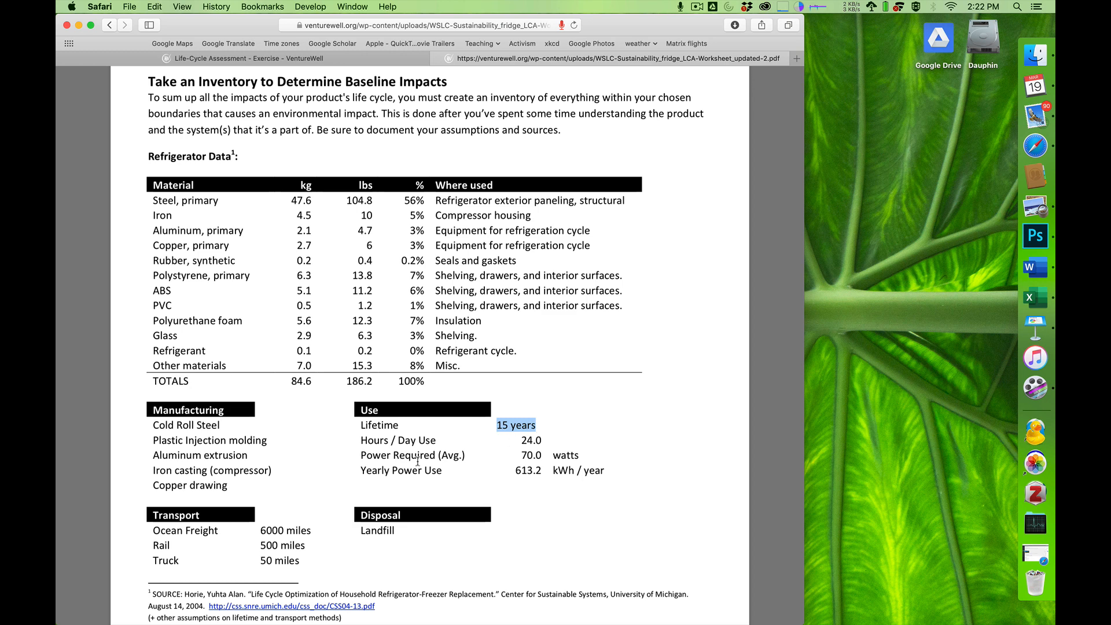
{"action": "left_click_drag", "start_coordinate": [522, 440], "coordinate": [546, 455]}
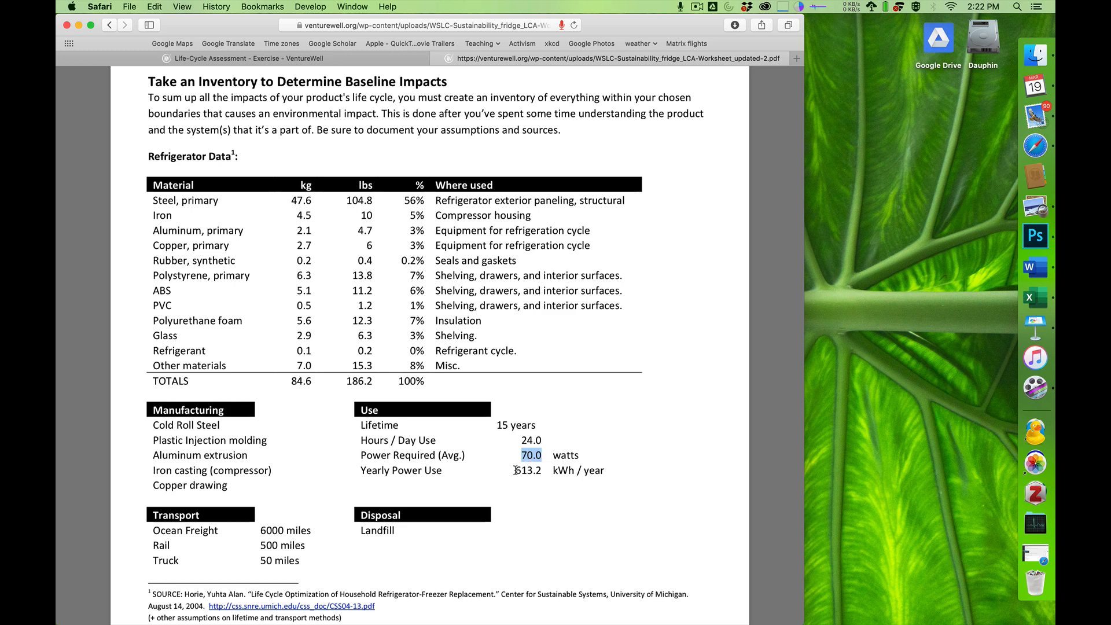
{"action": "left_click_drag", "start_coordinate": [516, 471], "coordinate": [544, 469]}
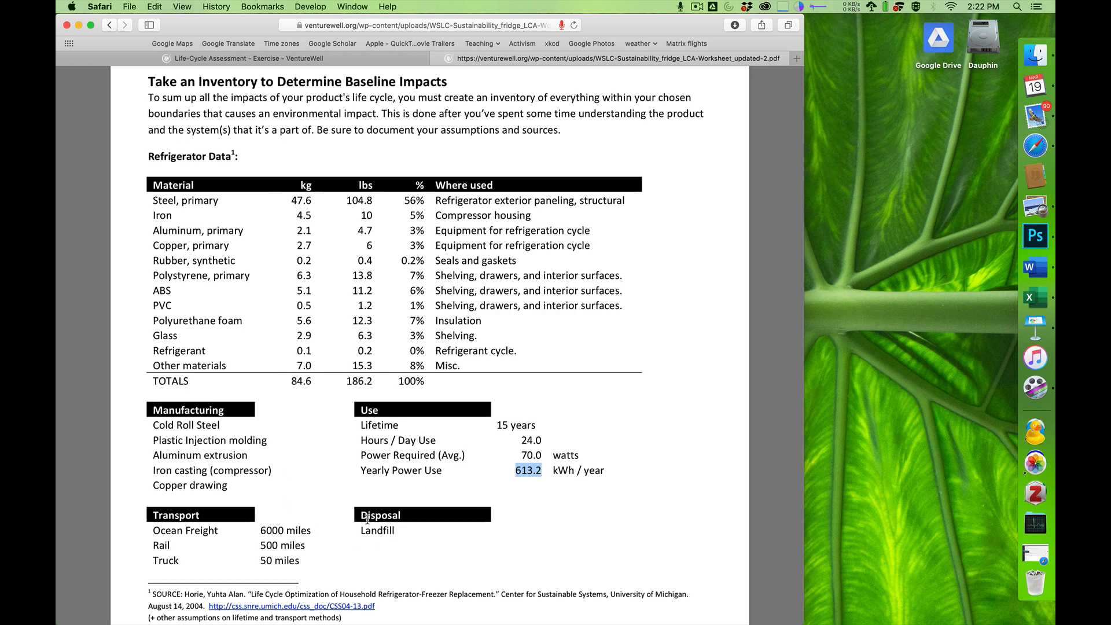
{"action": "left_click_drag", "start_coordinate": [362, 527], "coordinate": [398, 533]}
{"action": "left_click", "coordinate": [419, 536]}
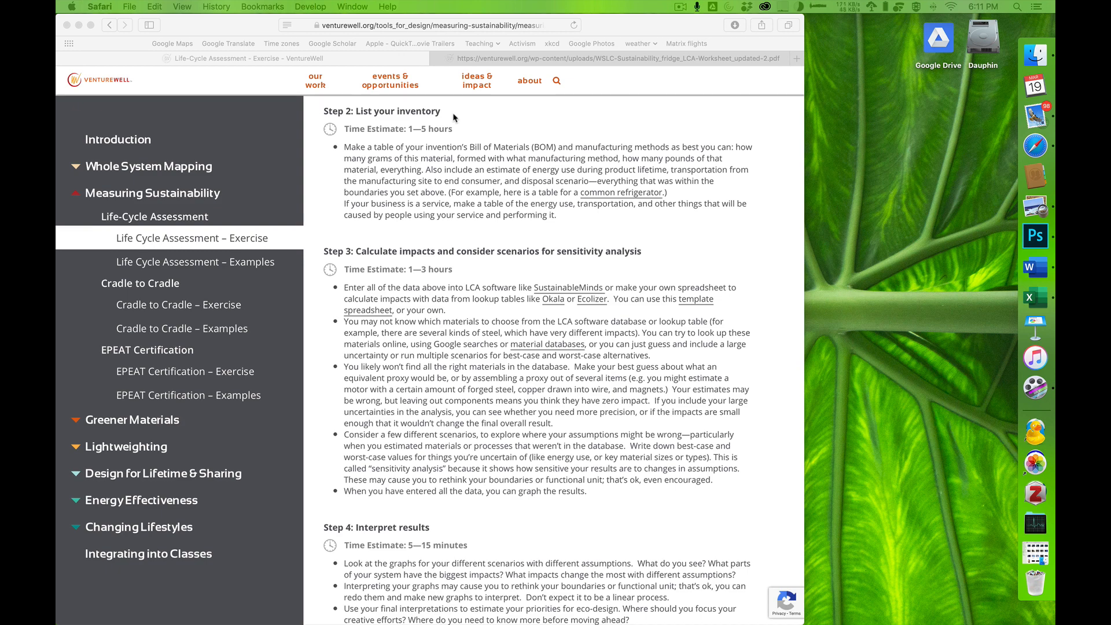
Go to Step 3 of the exercise and highlight "Calculate impacts" and "scenarios for sensitivity analysis" in its heading while reading
{"action": "scroll", "coordinate": [473, 254], "scroll_direction": "down", "scroll_amount": 5}
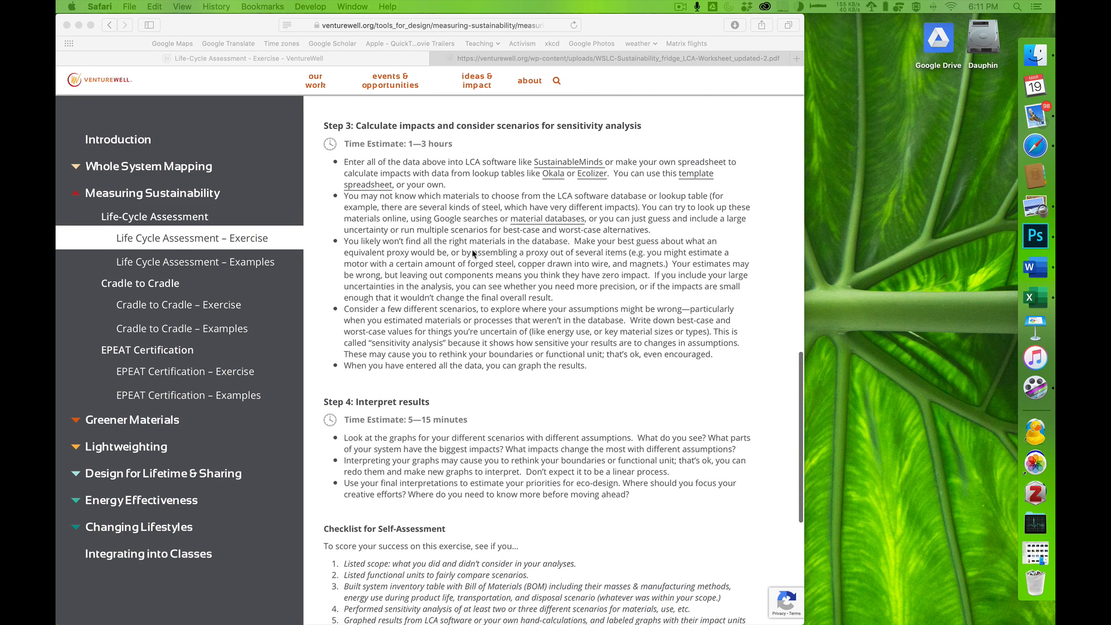
{"action": "left_click", "coordinate": [359, 115]}
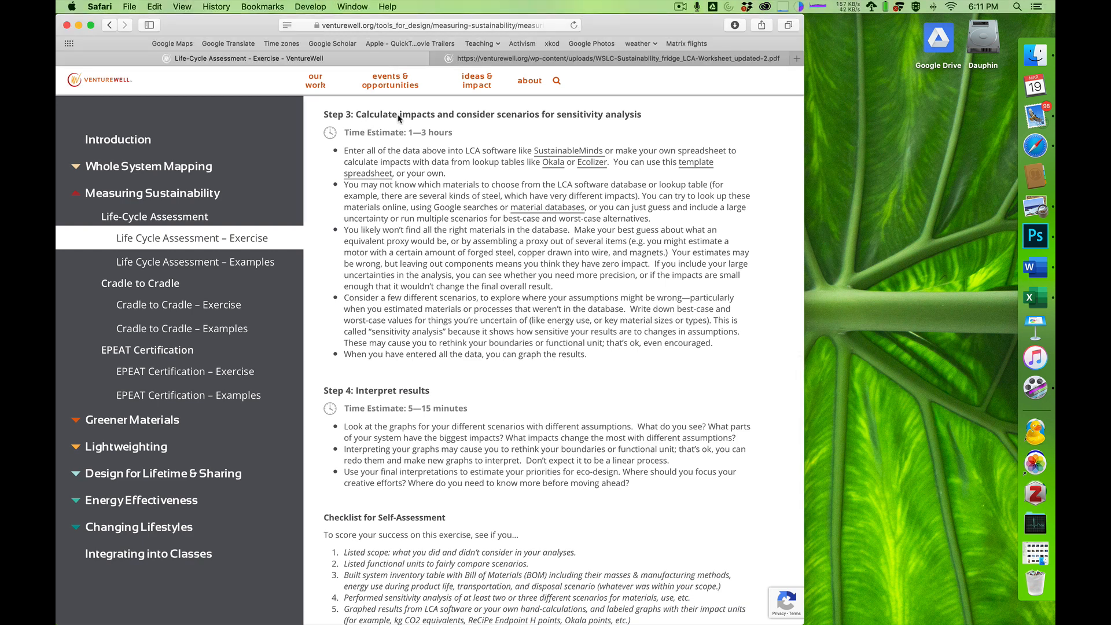
{"action": "left_click_drag", "start_coordinate": [435, 116], "coordinate": [358, 116]}
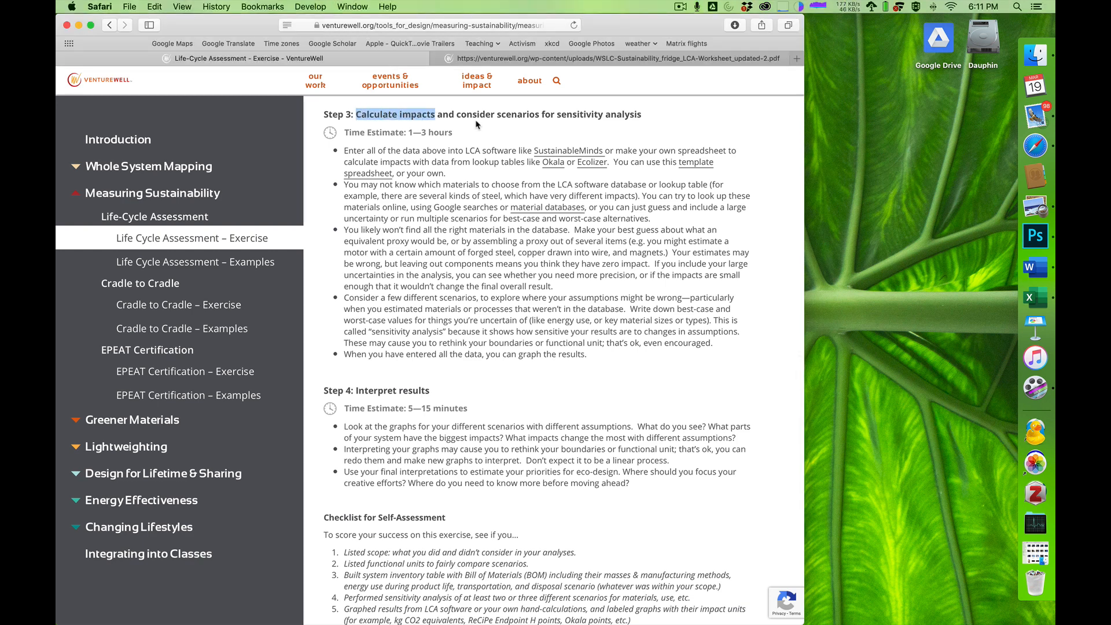
{"action": "left_click_drag", "start_coordinate": [496, 115], "coordinate": [642, 115]}
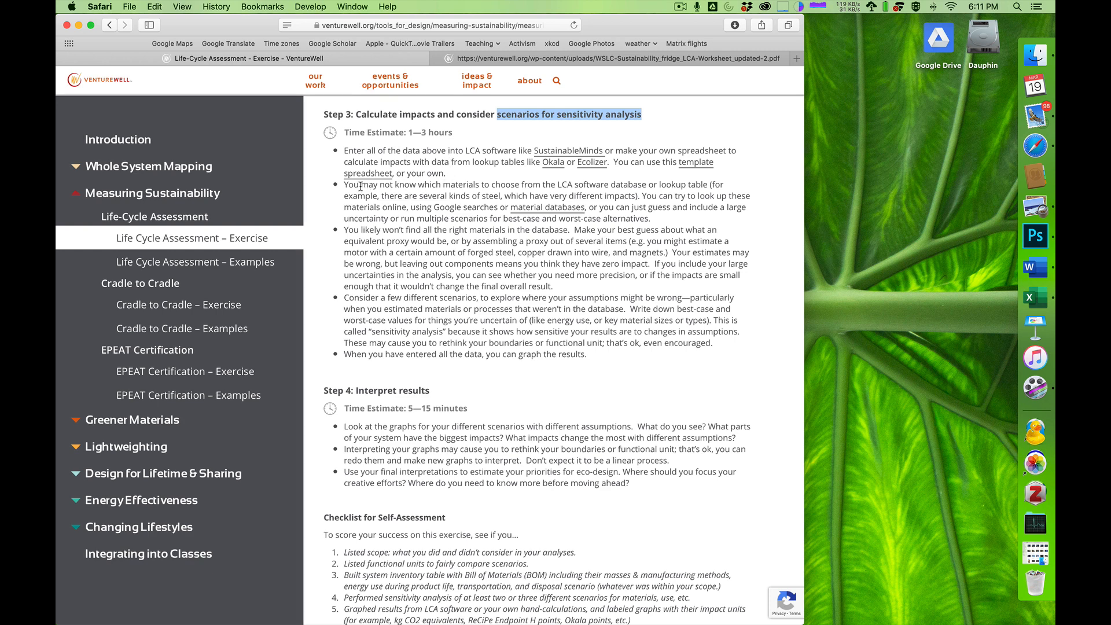
Highlight key phrases in Step 3's bullets on unknown materials, missing materials, different scenarios and wrong assumptions, then clear the highlight
{"action": "left_click_drag", "start_coordinate": [360, 186], "coordinate": [495, 181]}
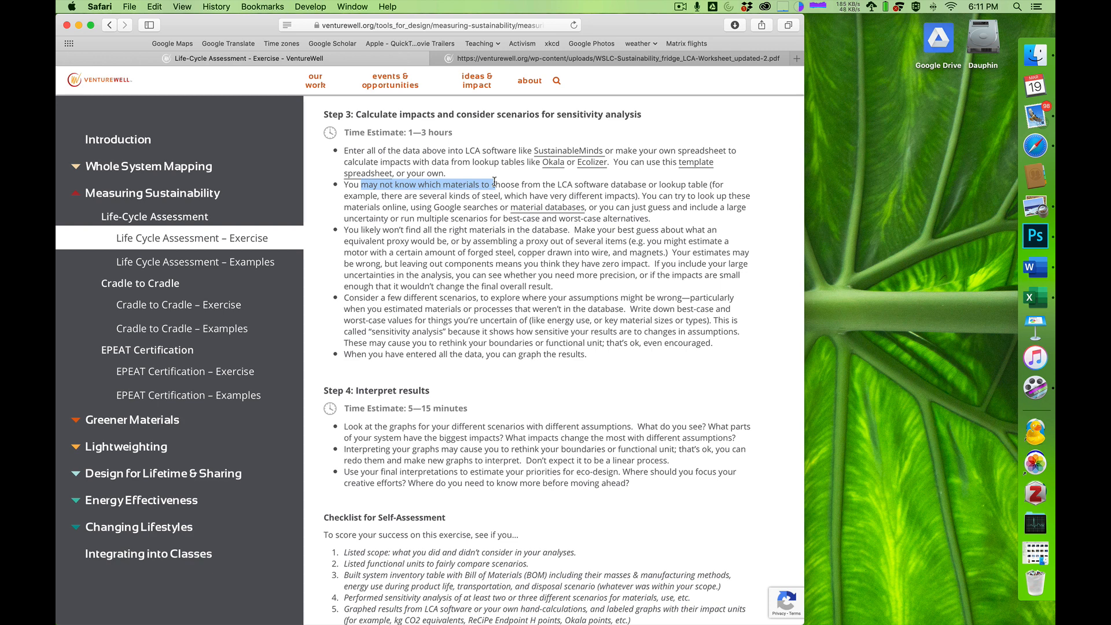
{"action": "left_click", "coordinate": [538, 185]}
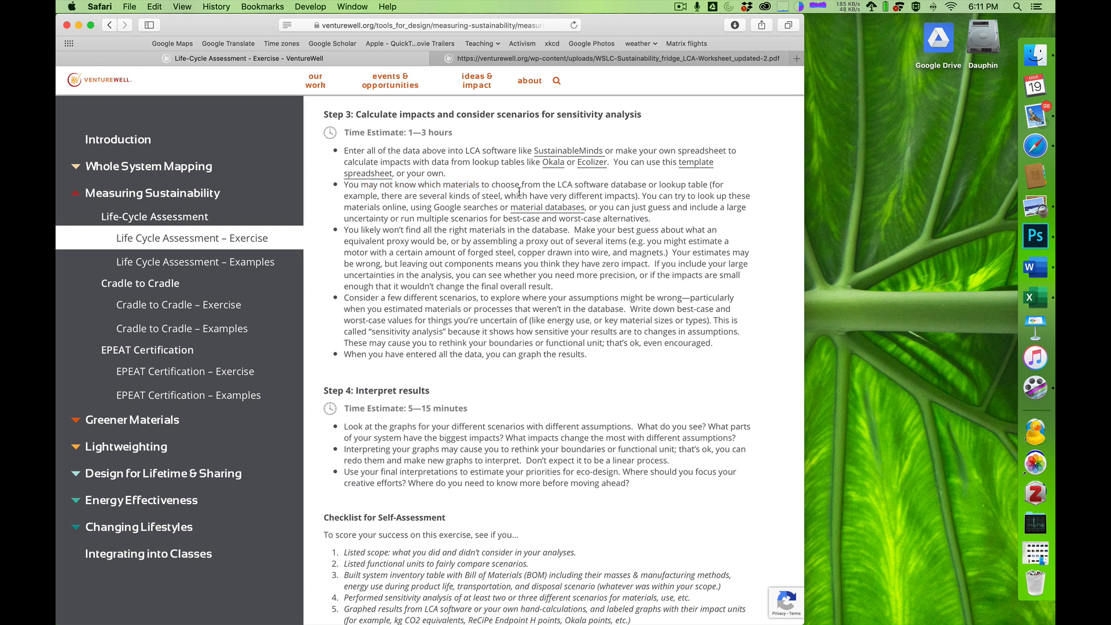
{"action": "left_click_drag", "start_coordinate": [360, 231], "coordinate": [514, 232]}
{"action": "left_click", "coordinate": [513, 231]}
{"action": "left_click_drag", "start_coordinate": [404, 299], "coordinate": [478, 297]}
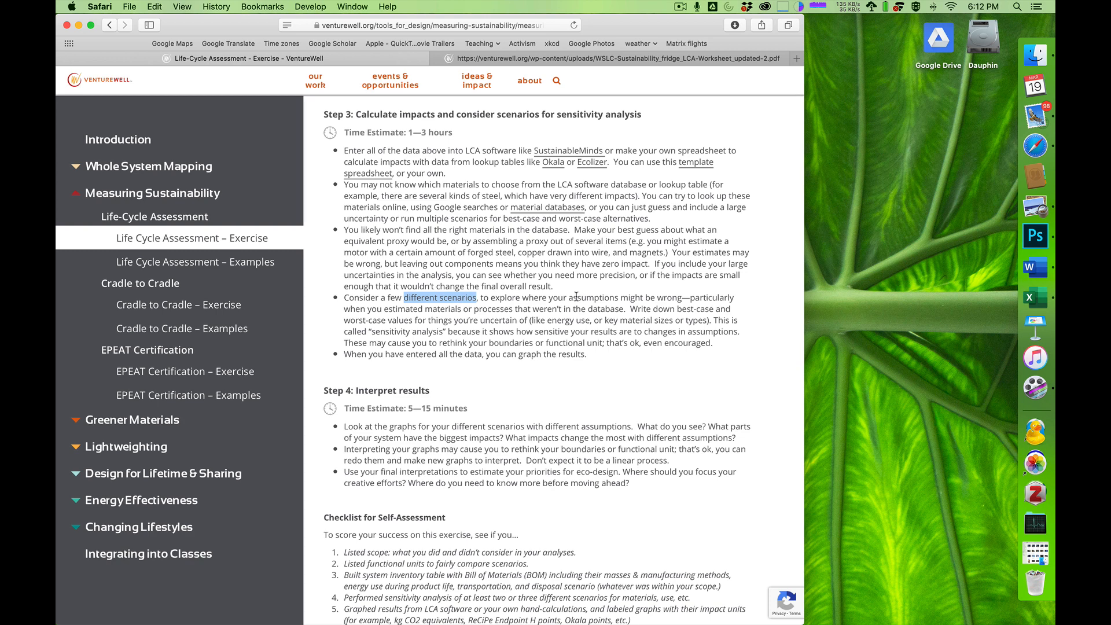
{"action": "left_click_drag", "start_coordinate": [569, 299], "coordinate": [682, 299]}
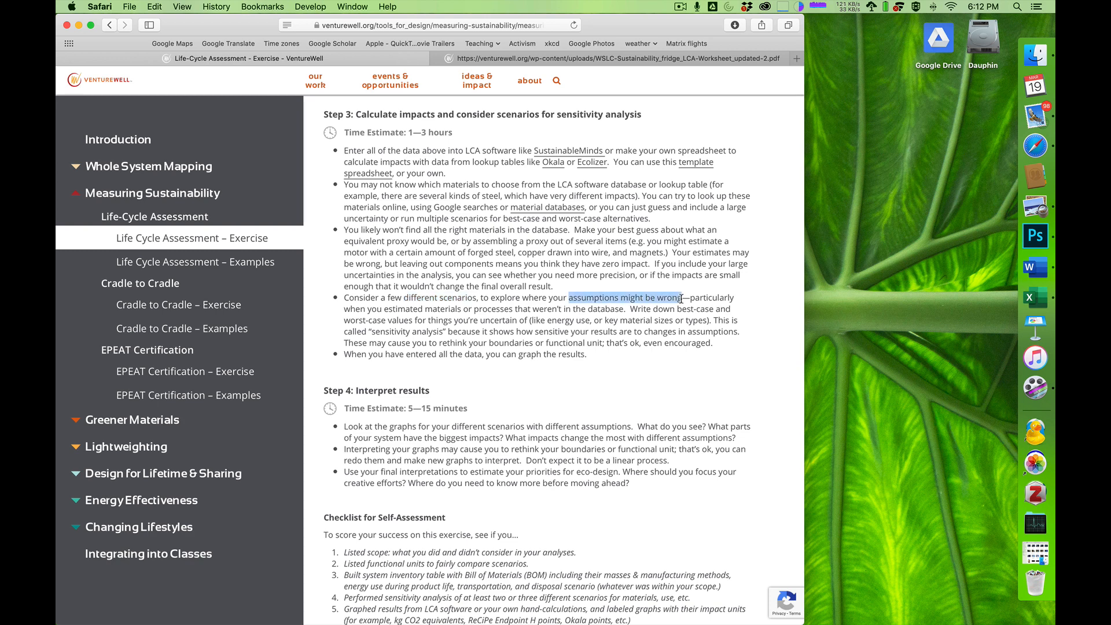
{"action": "left_click", "coordinate": [648, 239]}
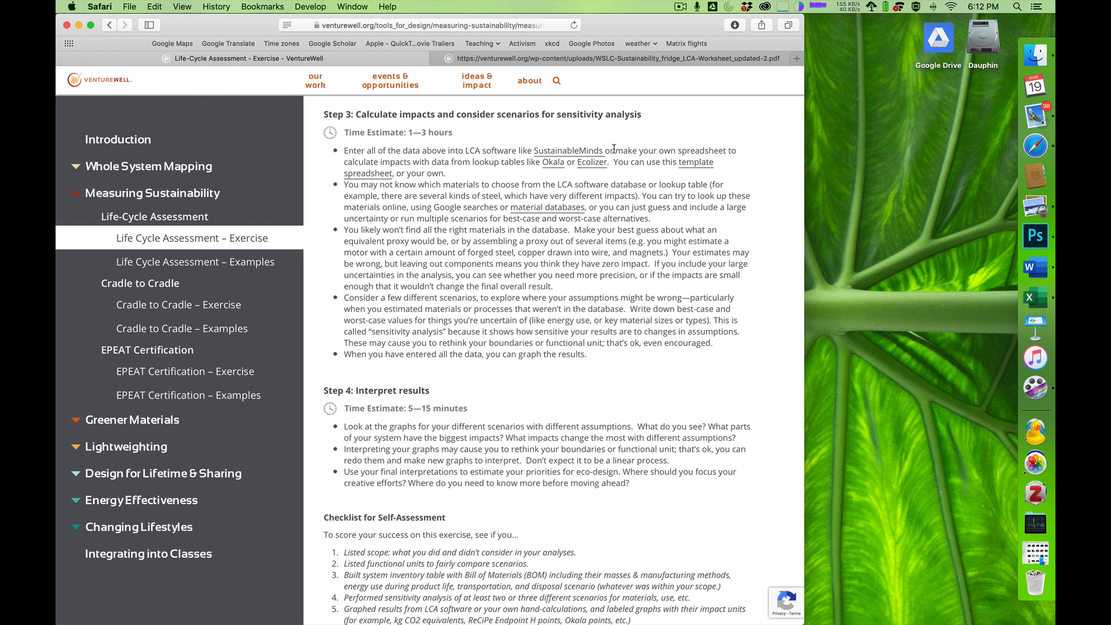
Get the template spreadsheet linked in Step 3, close the blank browser tab, and open LCA_calculator_template.xlsx in Excel in a taller window
{"action": "left_click", "coordinate": [698, 167]}
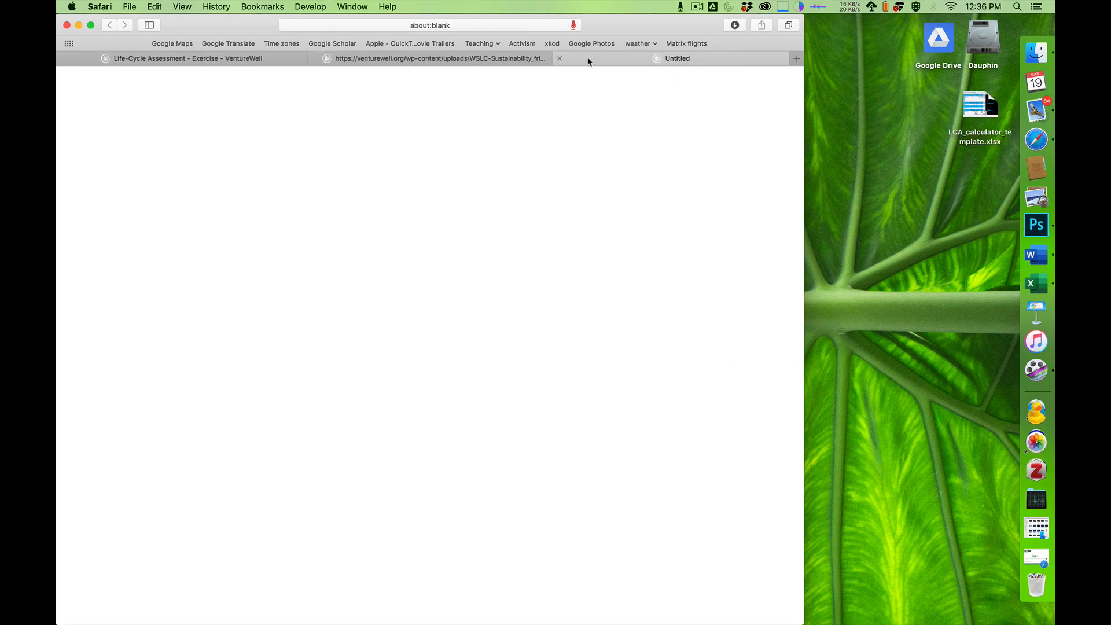
{"action": "left_click", "coordinate": [559, 58]}
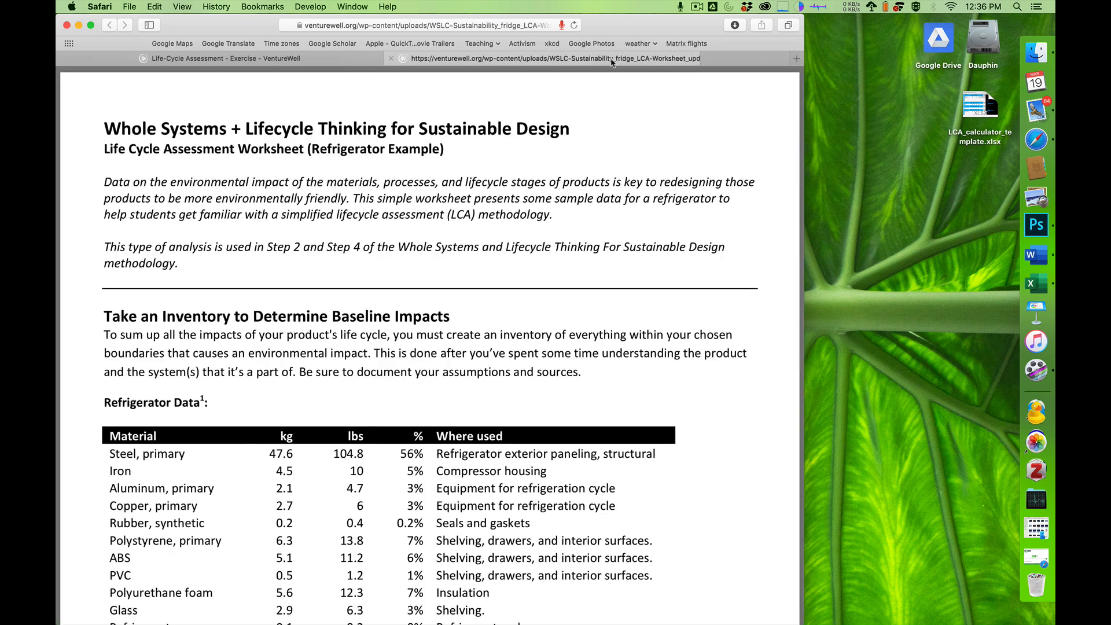
{"action": "double_click", "coordinate": [978, 110]}
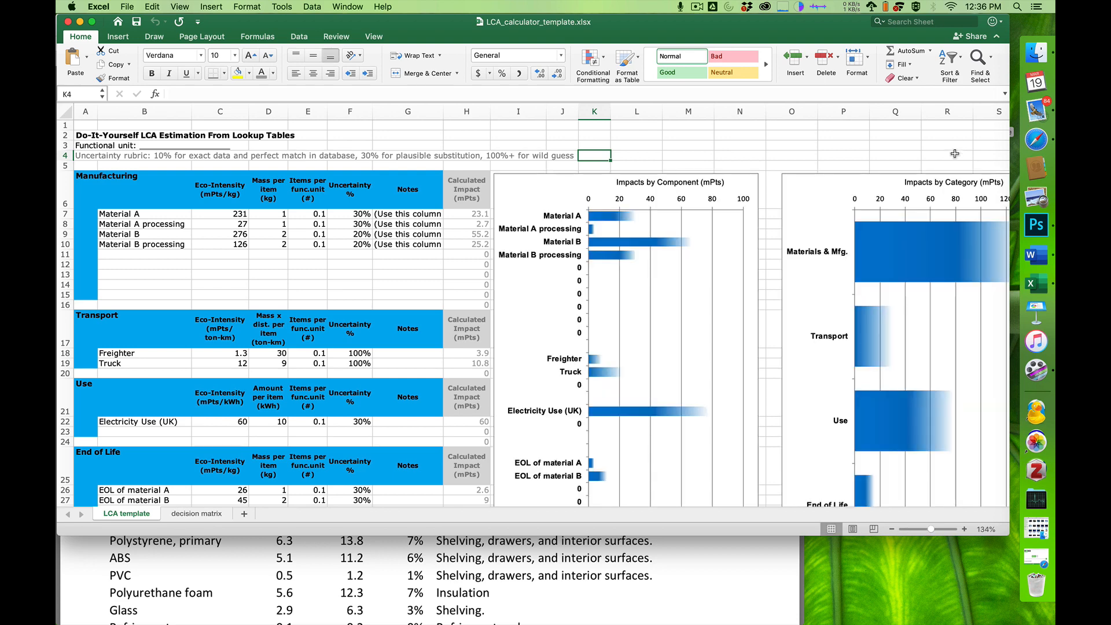
{"action": "left_click_drag", "start_coordinate": [1009, 535], "coordinate": [1017, 622]}
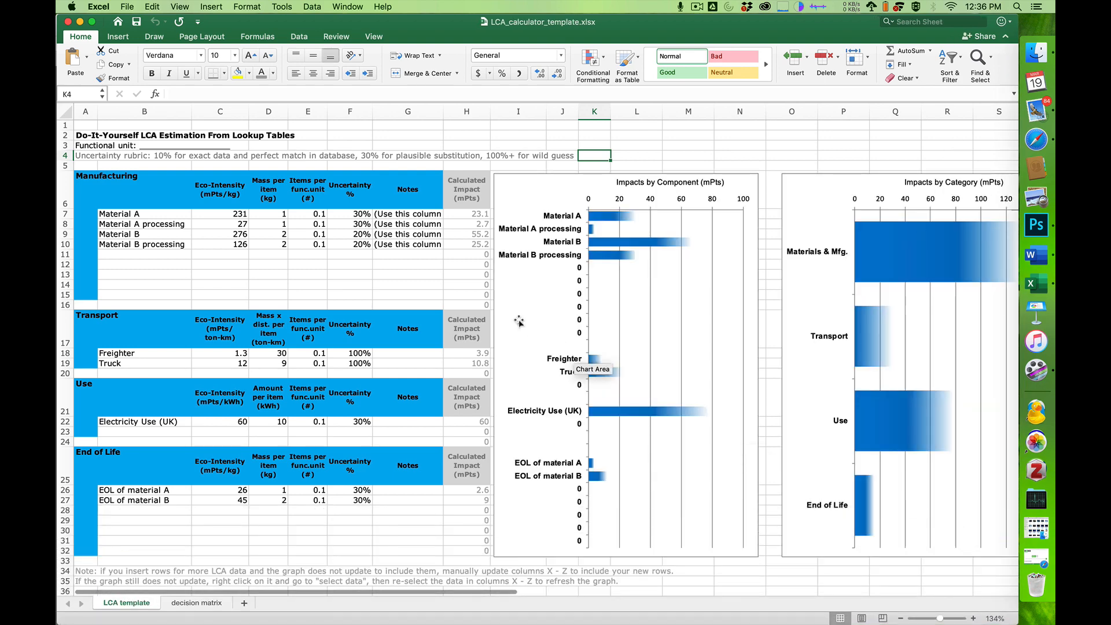
Survey the LCA template sheet, selecting its Manufacturing, Transport, Use and End of Life sections one after another
{"action": "scroll", "coordinate": [105, 182], "scroll_direction": "down", "scroll_amount": 4}
{"action": "scroll", "coordinate": [104, 183], "scroll_direction": "down", "scroll_amount": 5}
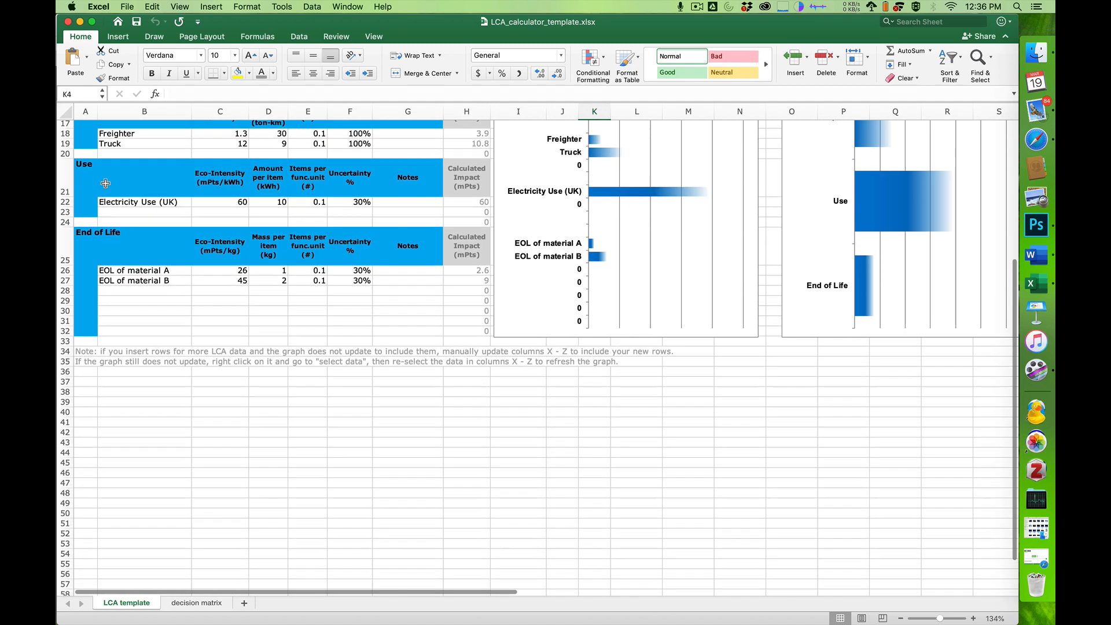
{"action": "scroll", "coordinate": [92, 180], "scroll_direction": "up", "scroll_amount": 8}
{"action": "left_click_drag", "start_coordinate": [86, 178], "coordinate": [422, 293]}
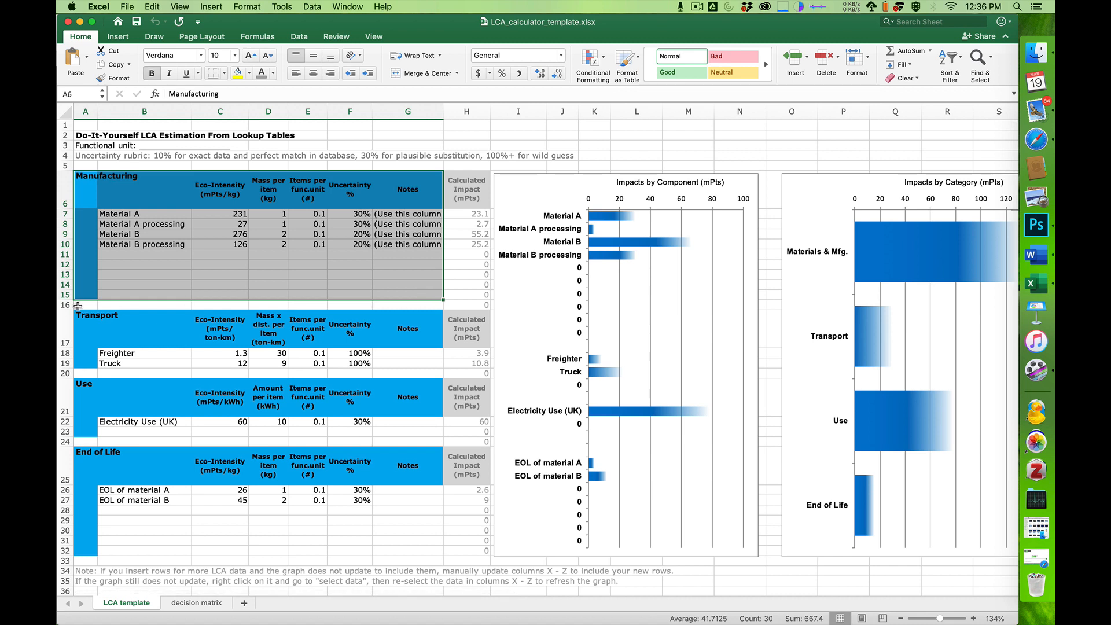
{"action": "left_click_drag", "start_coordinate": [81, 317], "coordinate": [415, 363]}
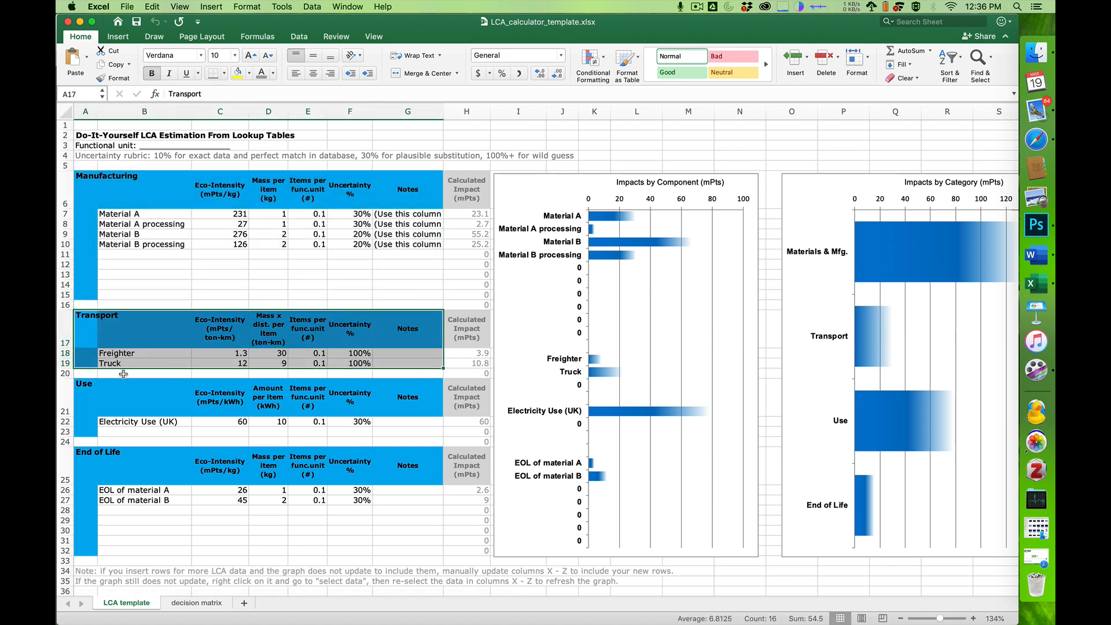
{"action": "left_click", "coordinate": [83, 386]}
{"action": "left_click_drag", "start_coordinate": [152, 390], "coordinate": [413, 431]}
{"action": "left_click_drag", "start_coordinate": [124, 455], "coordinate": [358, 457]}
Select the Material B, Material A and Material A processing cells under Manufacturing while reviewing the entries
{"action": "left_click", "coordinate": [180, 237]}
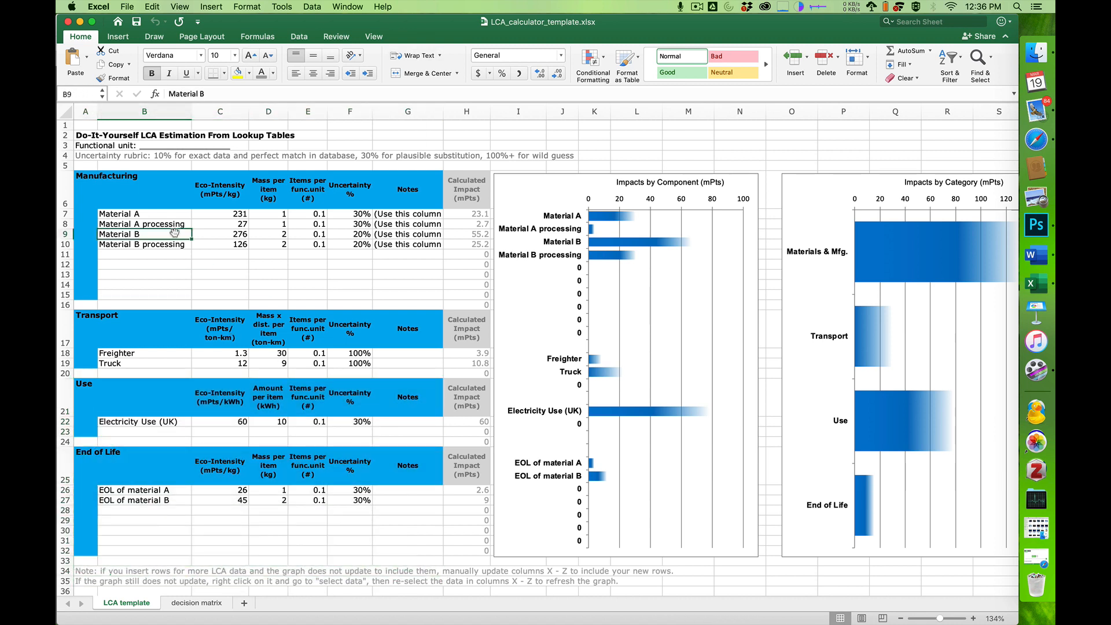
{"action": "left_click", "coordinate": [159, 218]}
{"action": "left_click", "coordinate": [156, 225]}
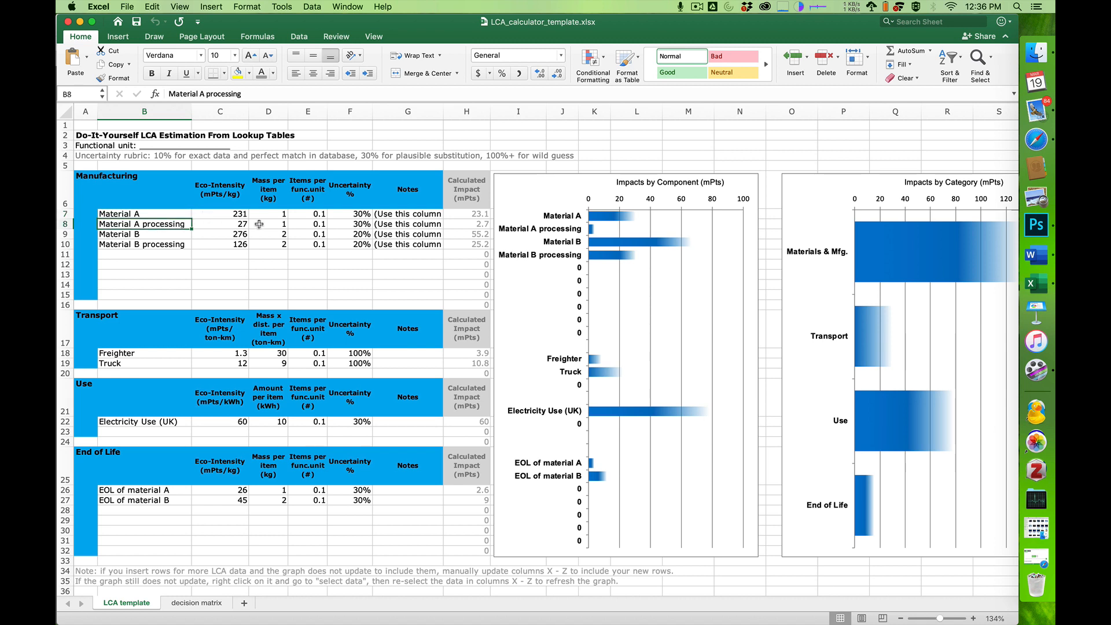
Examine the Impacts by Component and Impacts by Category charts and compare them with the input tables
{"action": "mouse_move", "coordinate": [658, 238]}
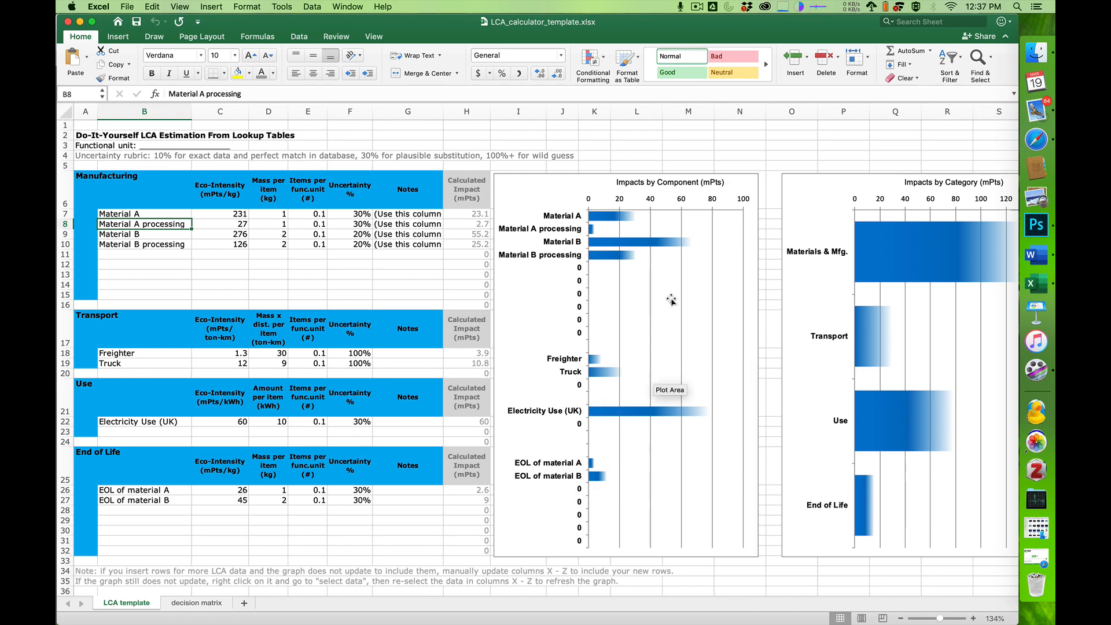
{"action": "mouse_move", "coordinate": [942, 262]}
{"action": "scroll", "coordinate": [942, 262], "scroll_direction": "right", "scroll_amount": 1}
{"action": "scroll", "coordinate": [942, 261], "scroll_direction": "right", "scroll_amount": 5}
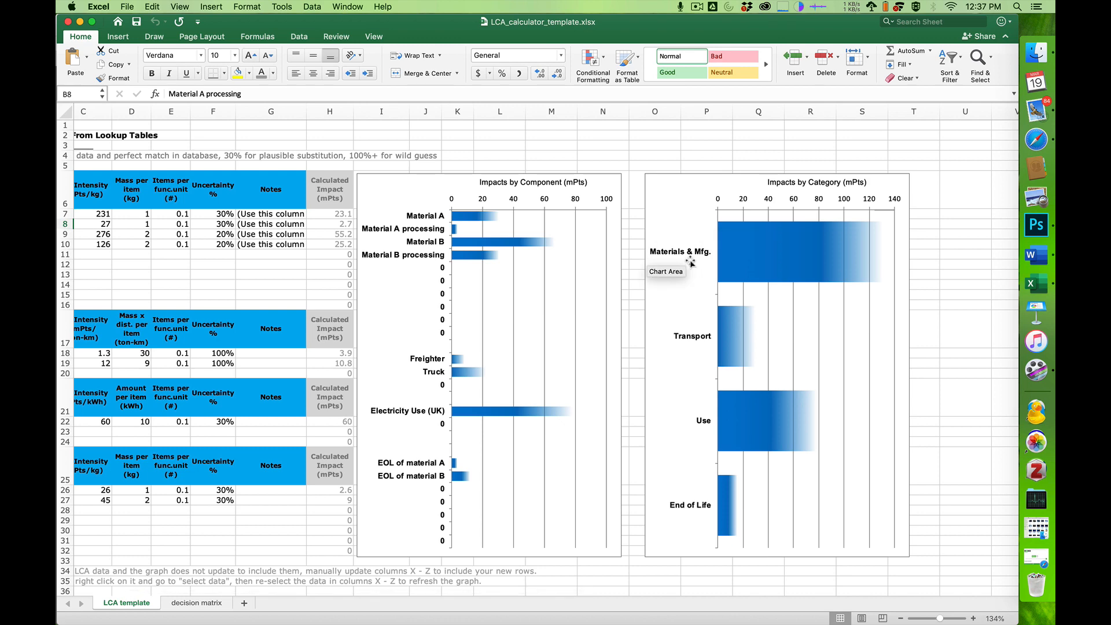
{"action": "scroll", "coordinate": [651, 252], "scroll_direction": "left", "scroll_amount": 5}
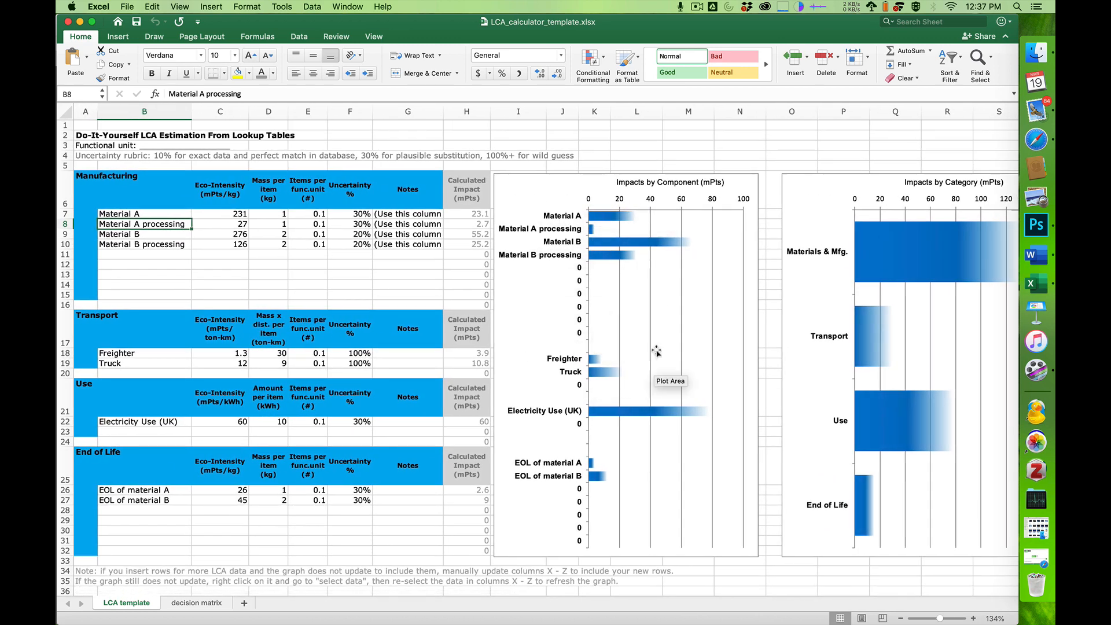
{"action": "scroll", "coordinate": [834, 347], "scroll_direction": "right", "scroll_amount": 5}
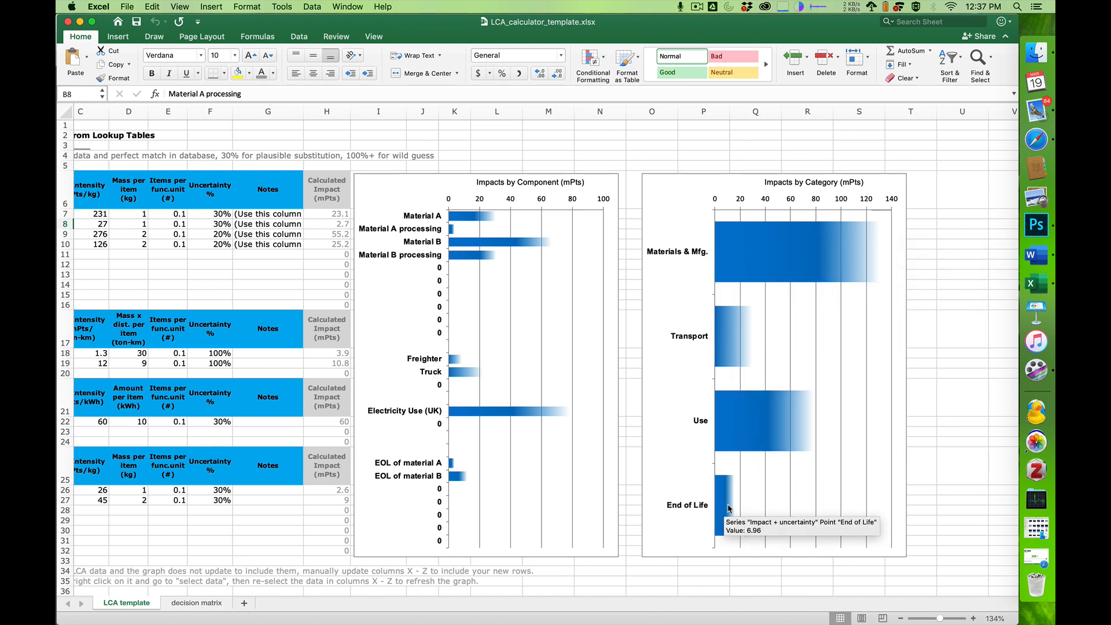
{"action": "scroll", "coordinate": [724, 440], "scroll_direction": "left", "scroll_amount": 5}
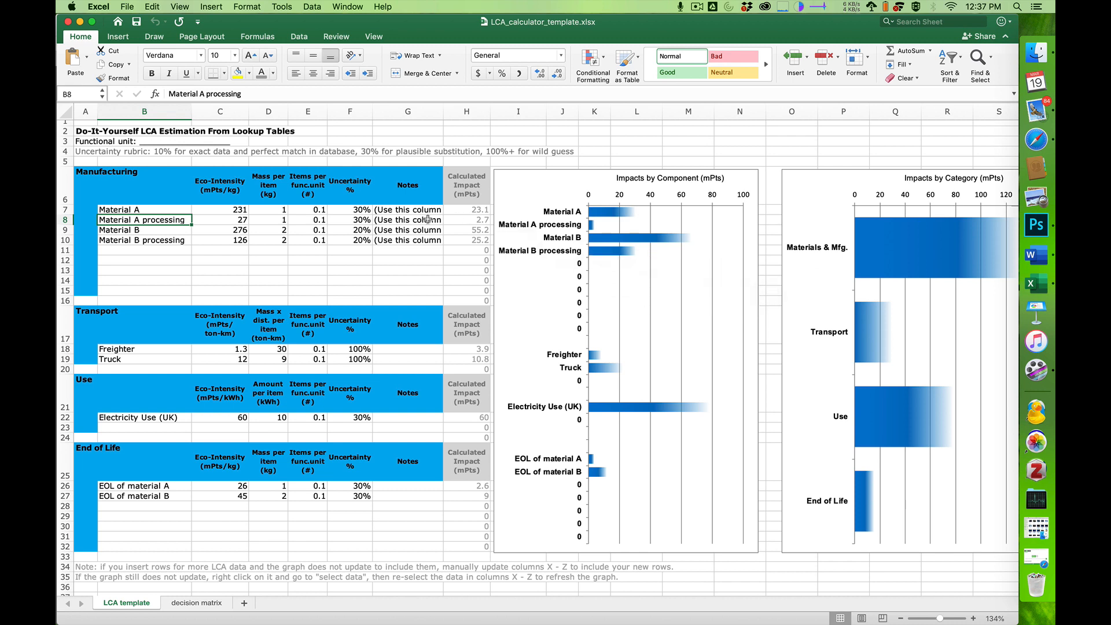
Set the Manufacturing uncertainty to 10% for Material A and Material A processing
{"action": "left_click_drag", "start_coordinate": [344, 194], "coordinate": [345, 254]}
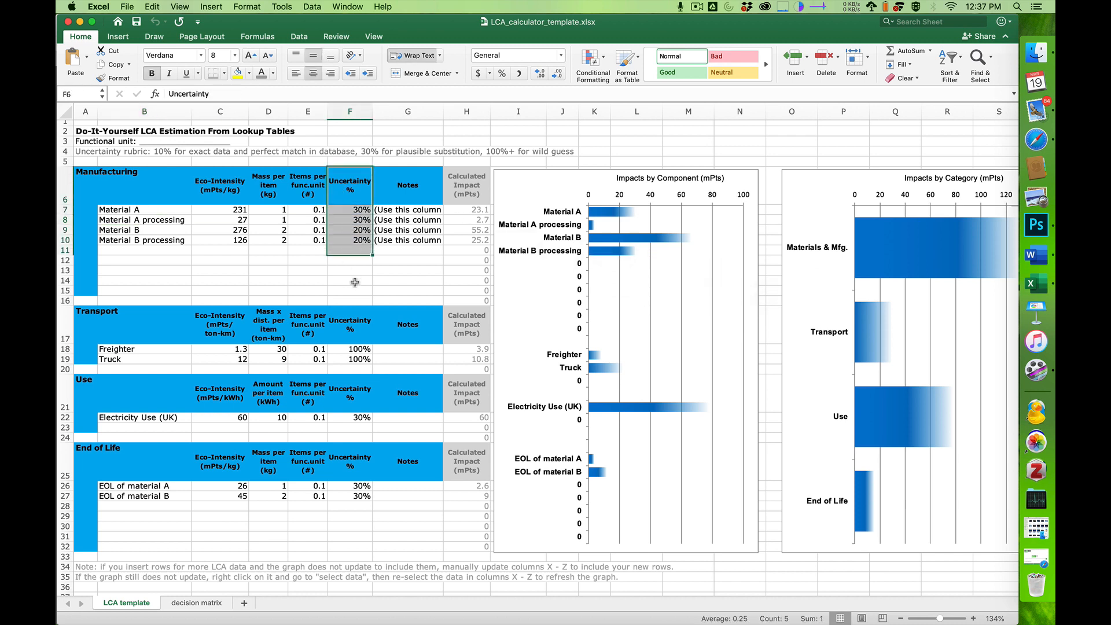
{"action": "left_click", "coordinate": [354, 280]}
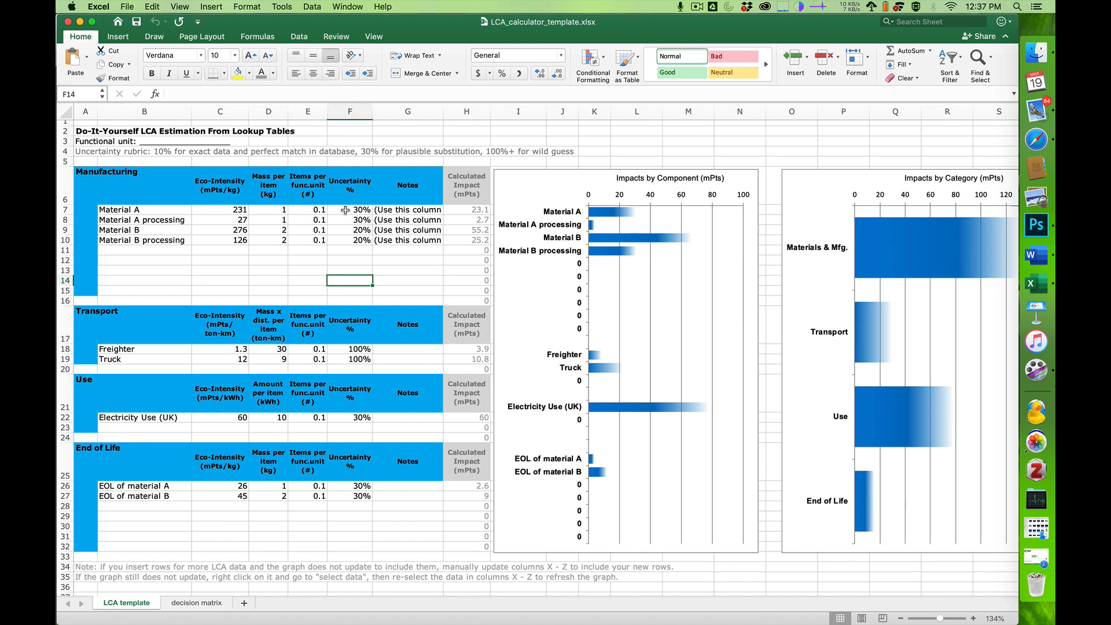
{"action": "key", "text": "Up"}
{"action": "key", "text": "Up"}
{"action": "key", "text": "Up"}
{"action": "key", "text": "Up"}
{"action": "key", "text": "Up"}
{"action": "key", "text": "Up"}
{"action": "key", "text": "Up"}
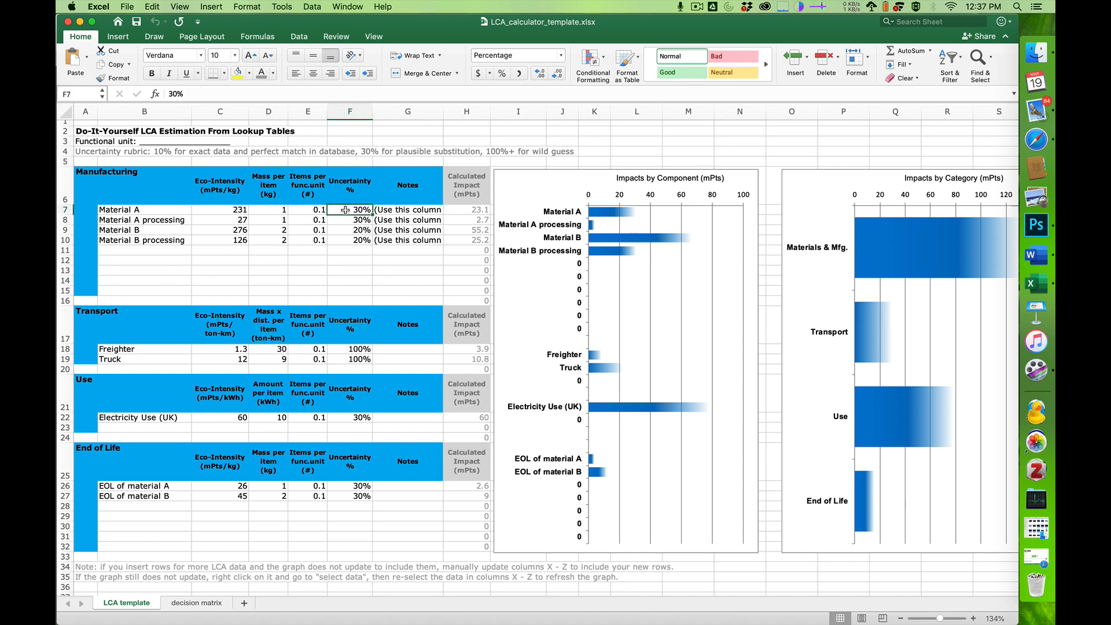
{"action": "type", "text": "10"}
{"action": "key", "text": "Return"}
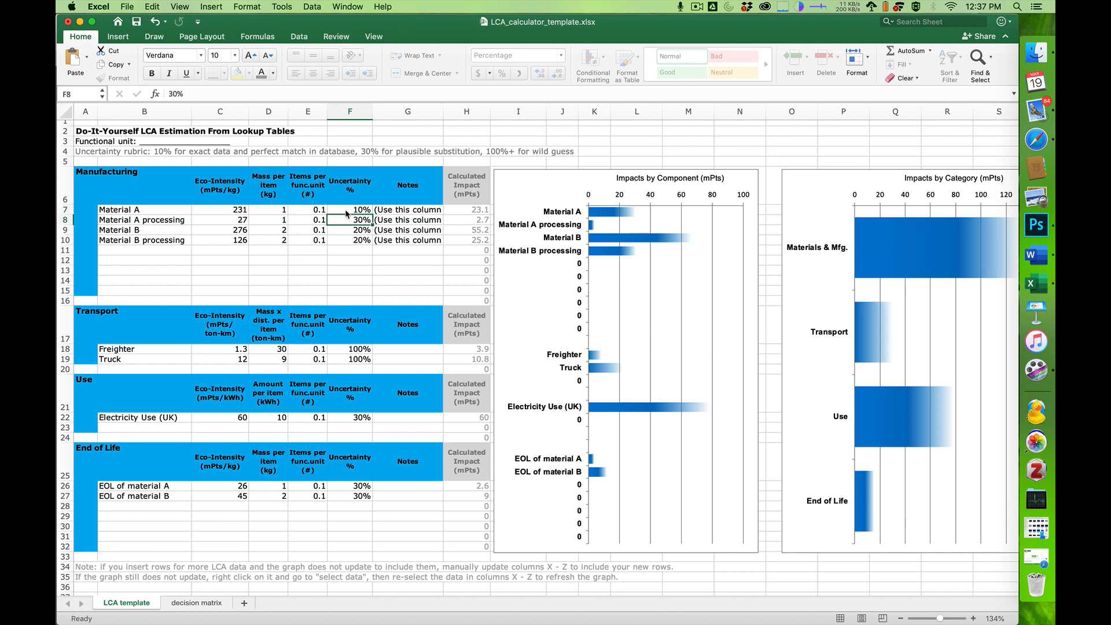
{"action": "type", "text": "10"}
{"action": "key", "text": "Return"}
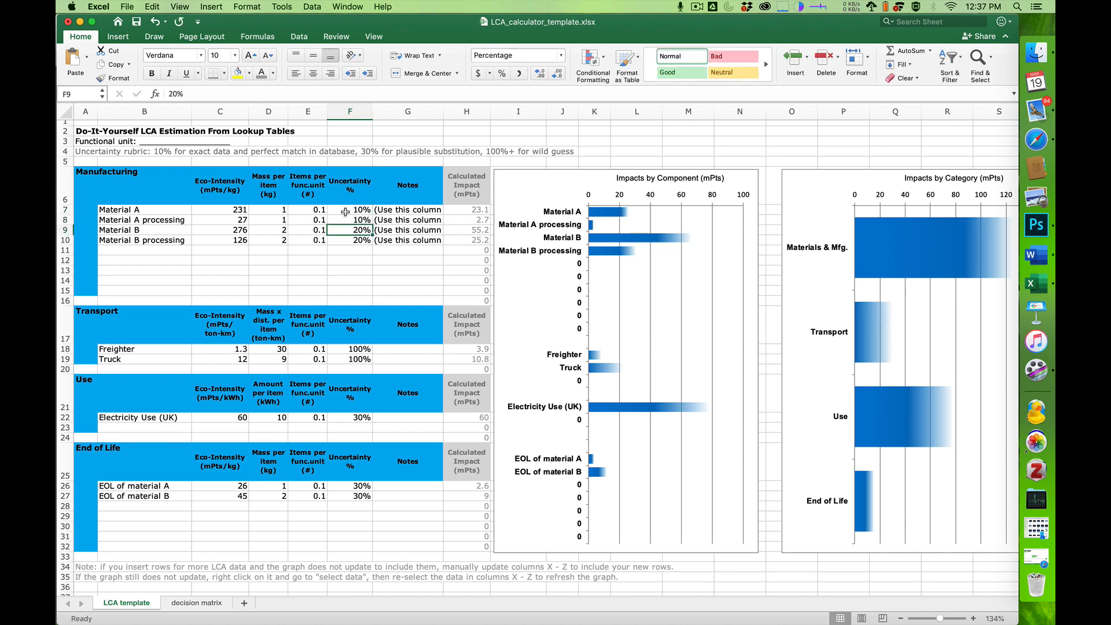
Set the Manufacturing uncertainty to 10% for Material B and Material B processing
{"action": "type", "text": "10"}
{"action": "key", "text": "Return"}
{"action": "type", "text": "10"}
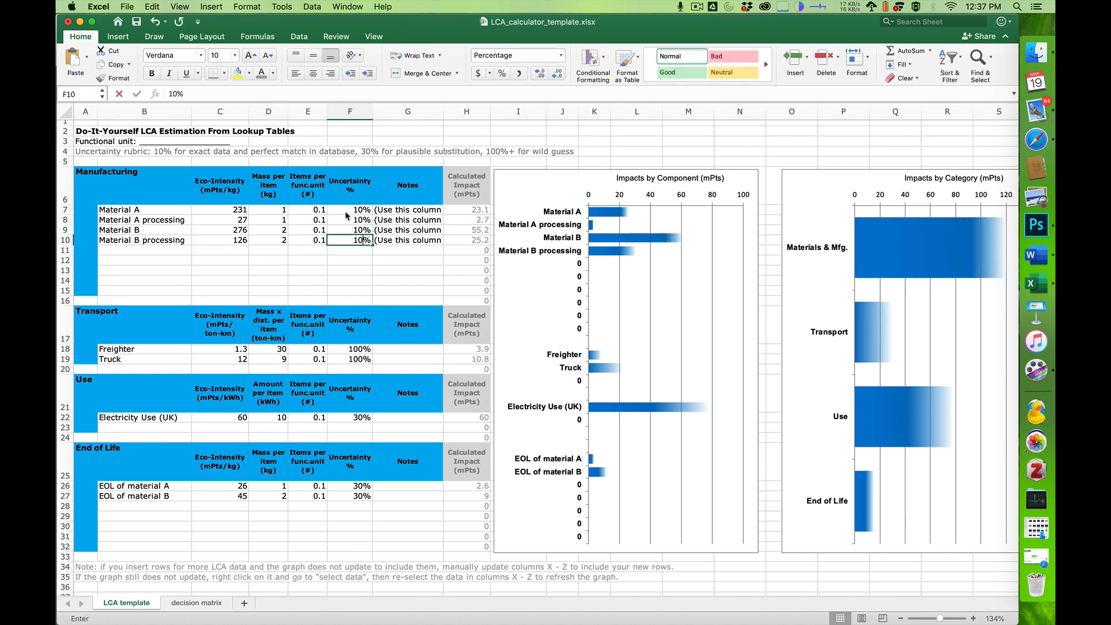
{"action": "key", "text": "Return"}
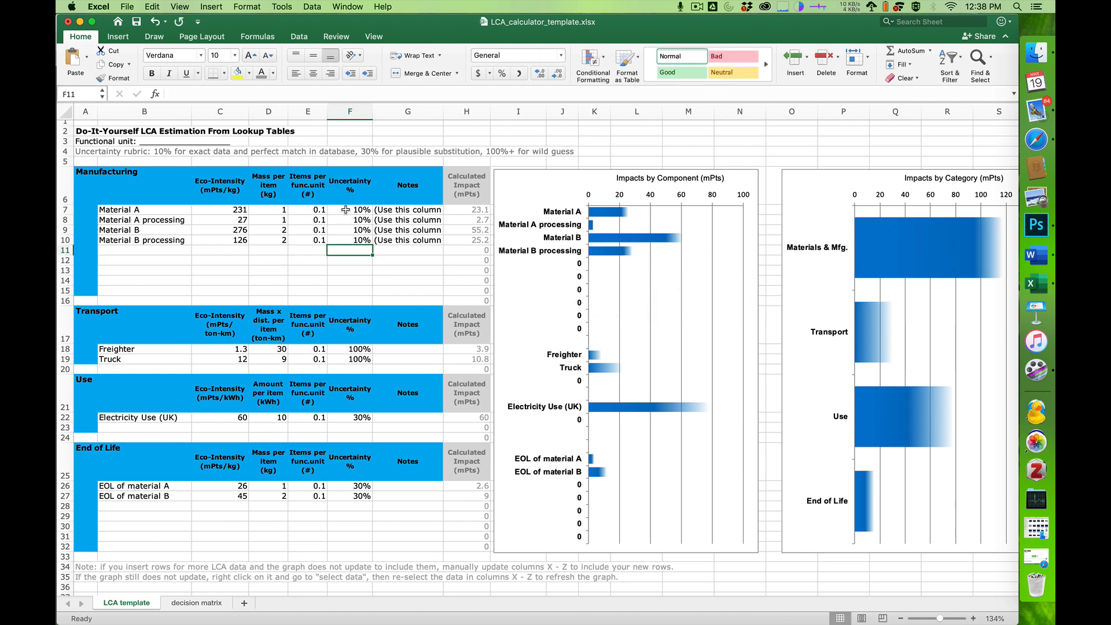
Raise the uncertainty of Material A and Material A processing to 100%
{"action": "left_click", "coordinate": [346, 210]}
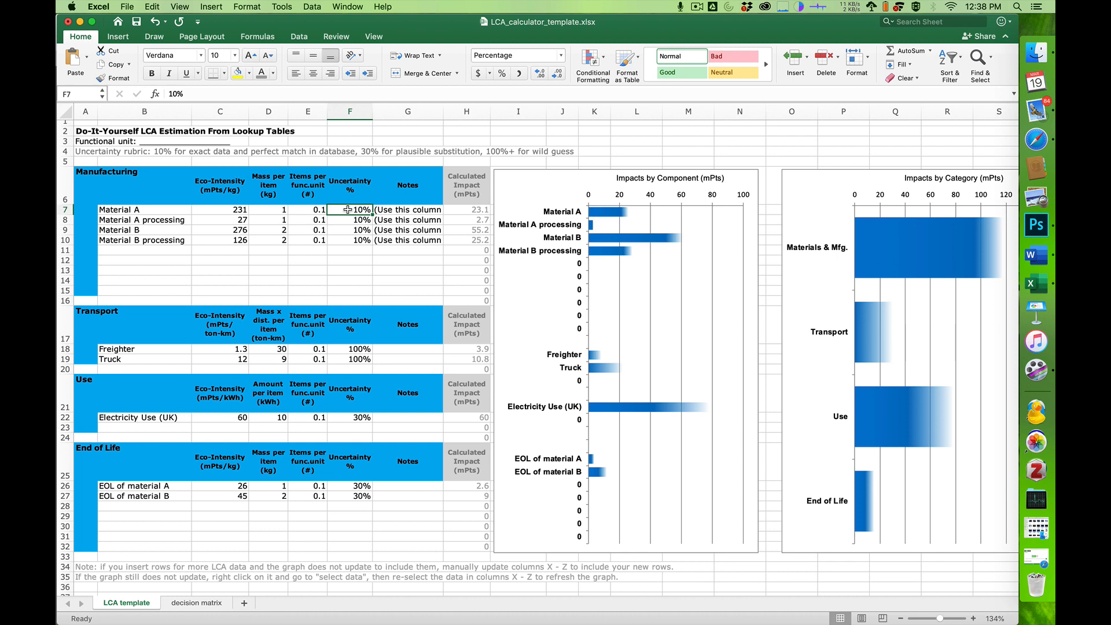
{"action": "type", "text": "100"}
{"action": "key", "text": "Return"}
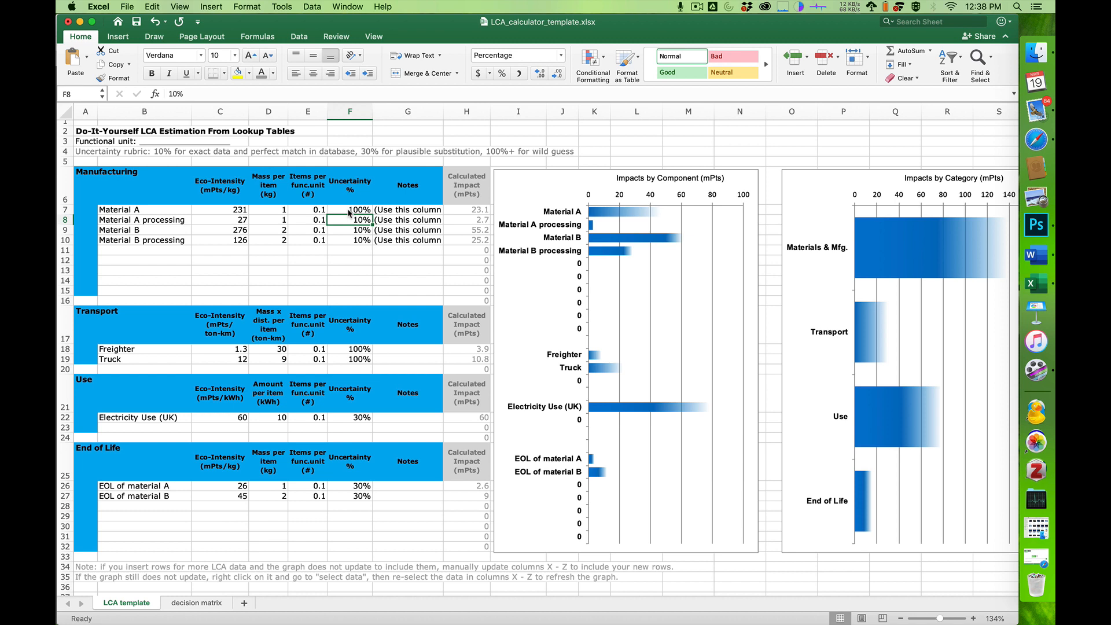
{"action": "type", "text": "100"}
{"action": "key", "text": "Return"}
{"action": "key", "text": "Up"}
{"action": "key", "text": "Up"}
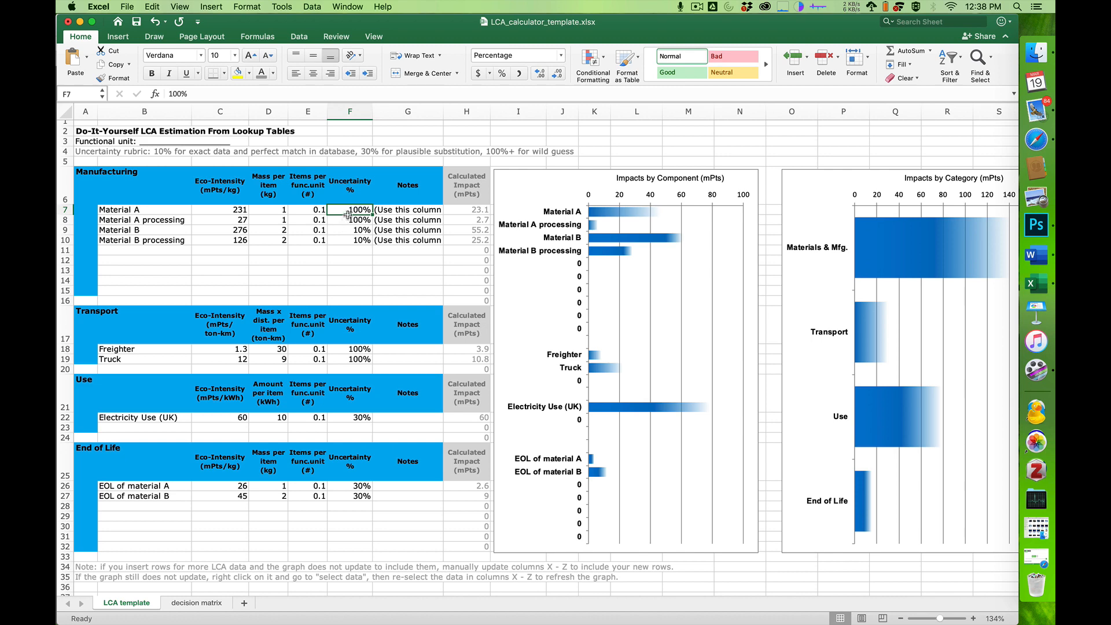
Review the Eco-Intensity entries of Material A and Material A processing, and select the whole Manufacturing table
{"action": "scroll", "coordinate": [348, 215], "scroll_direction": "up", "scroll_amount": 1}
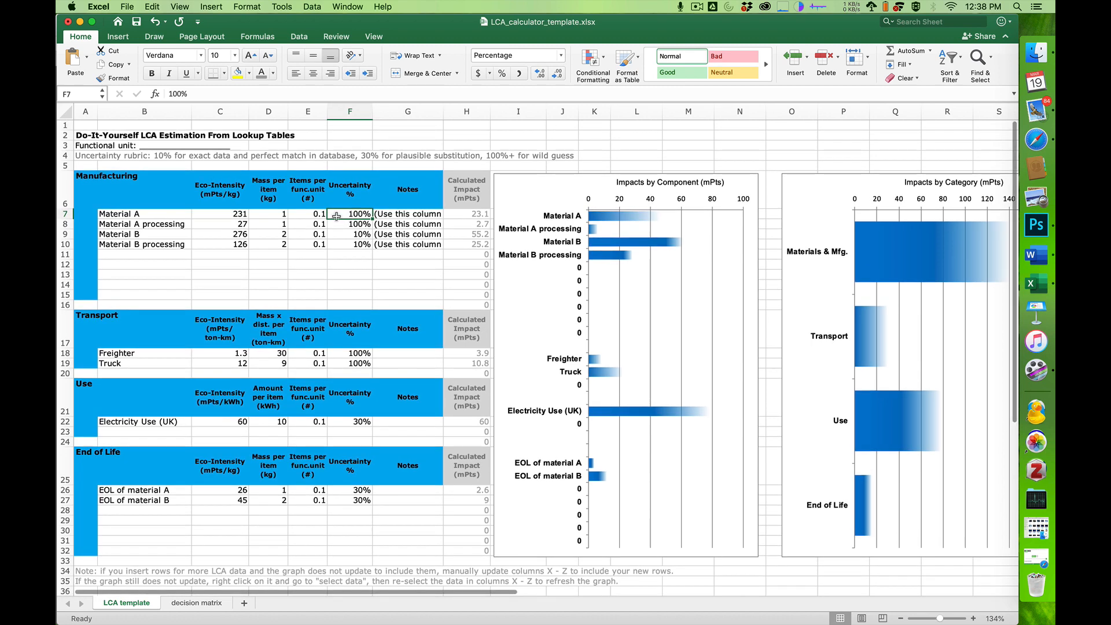
{"action": "left_click_drag", "start_coordinate": [227, 197], "coordinate": [212, 394]}
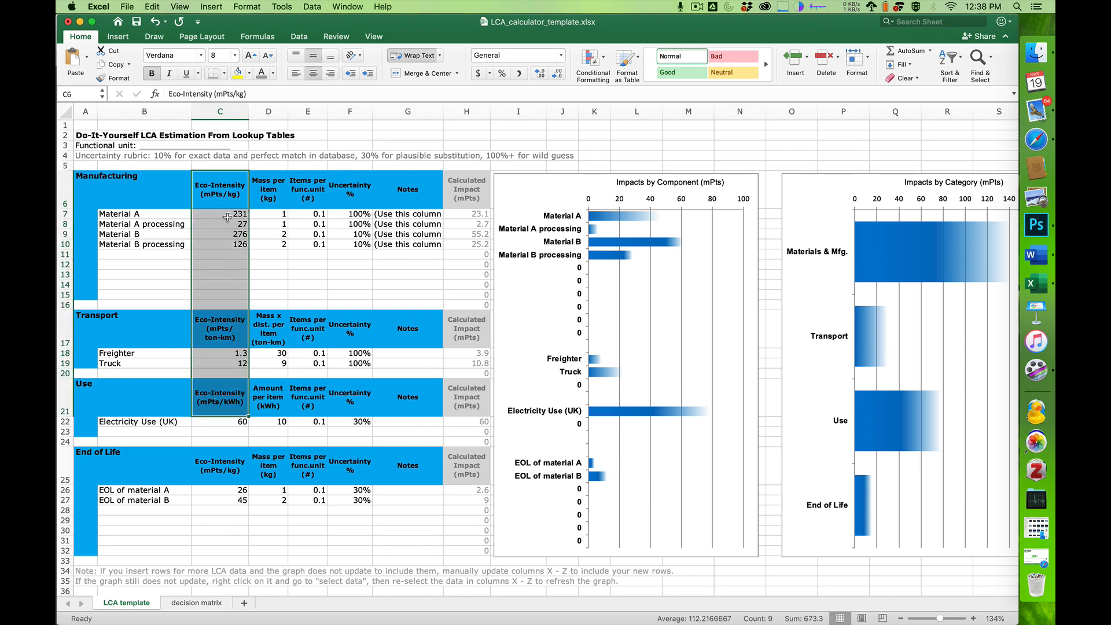
{"action": "left_click", "coordinate": [225, 216]}
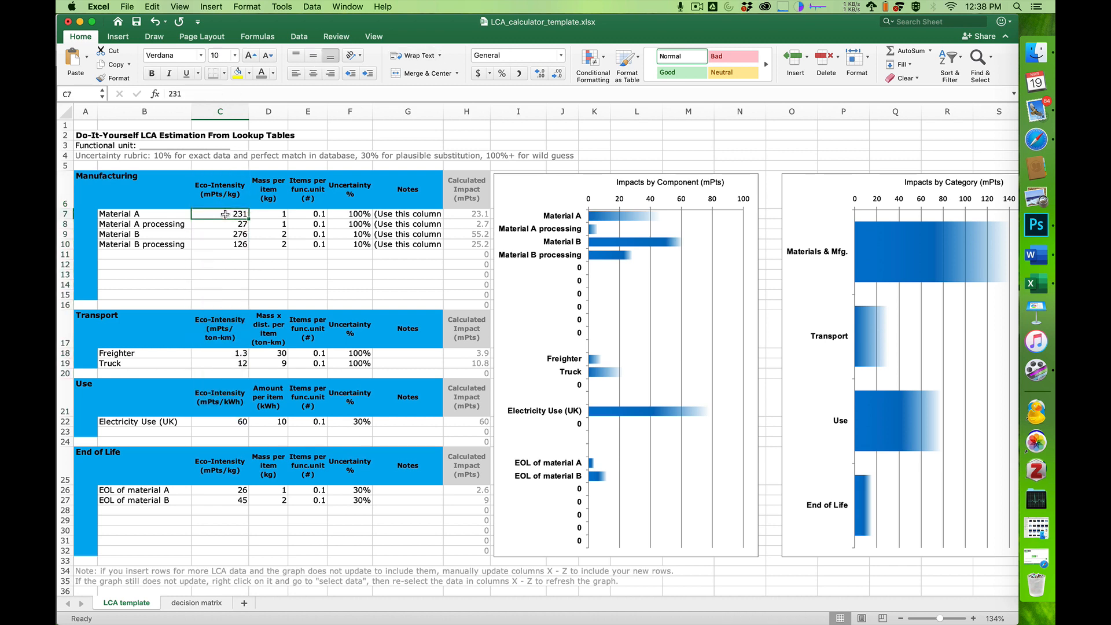
{"action": "left_click", "coordinate": [225, 222]}
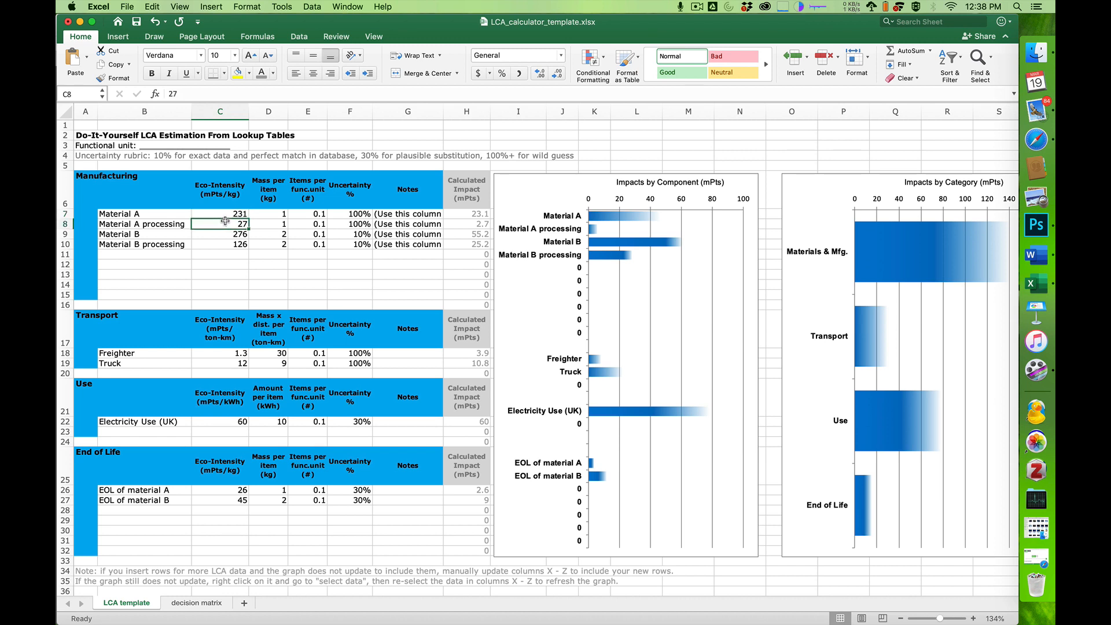
{"action": "left_click_drag", "start_coordinate": [93, 189], "coordinate": [375, 296]}
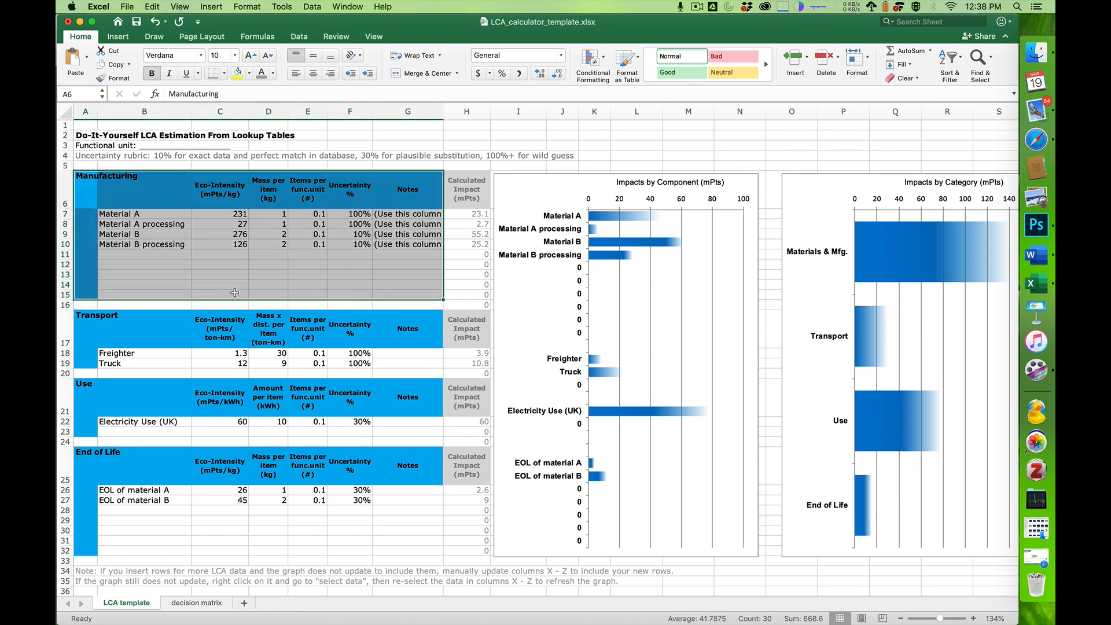
{"action": "left_click", "coordinate": [191, 302]}
Check the Eco-Intensity units and values in the Transport and Use sections, including the Electricity Use (UK) row
{"action": "left_click_drag", "start_coordinate": [224, 330], "coordinate": [224, 356]}
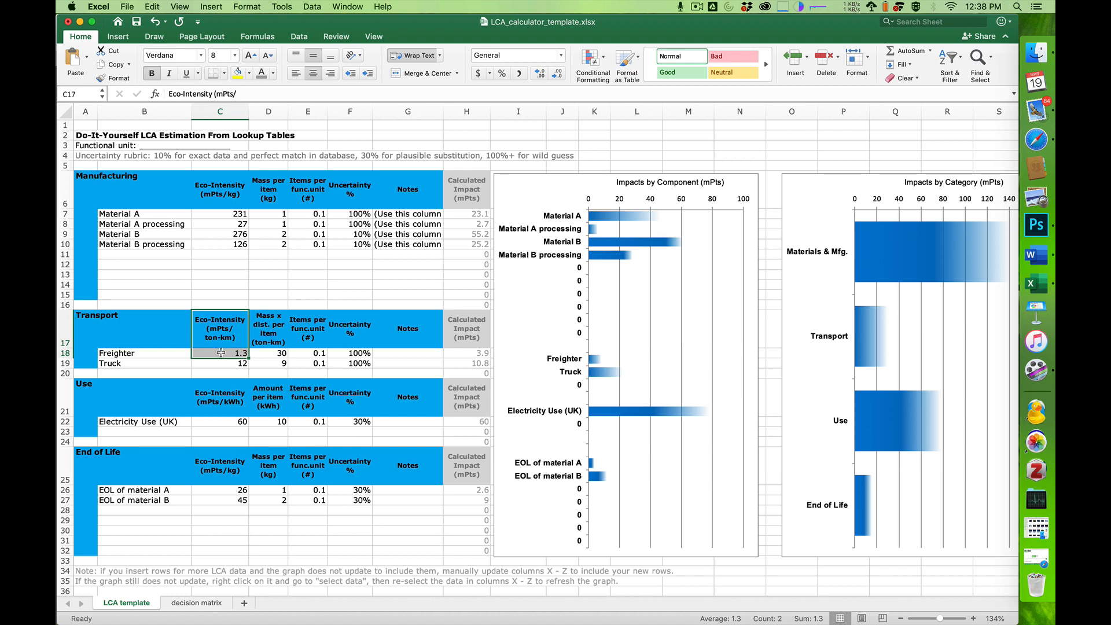
{"action": "left_click", "coordinate": [215, 403]}
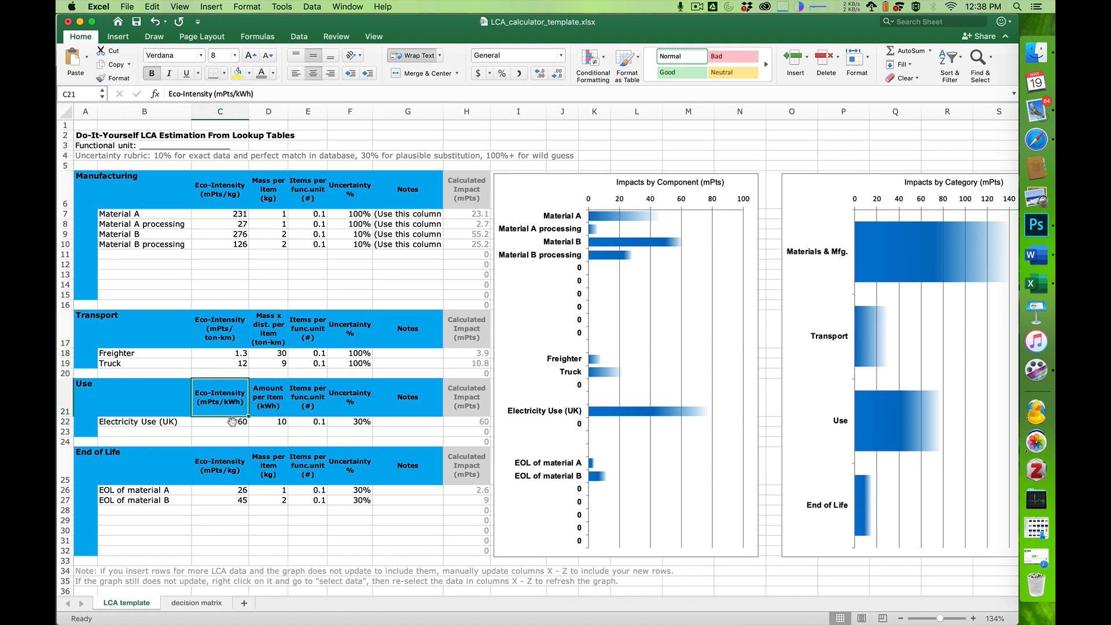
{"action": "left_click_drag", "start_coordinate": [158, 427], "coordinate": [232, 421]}
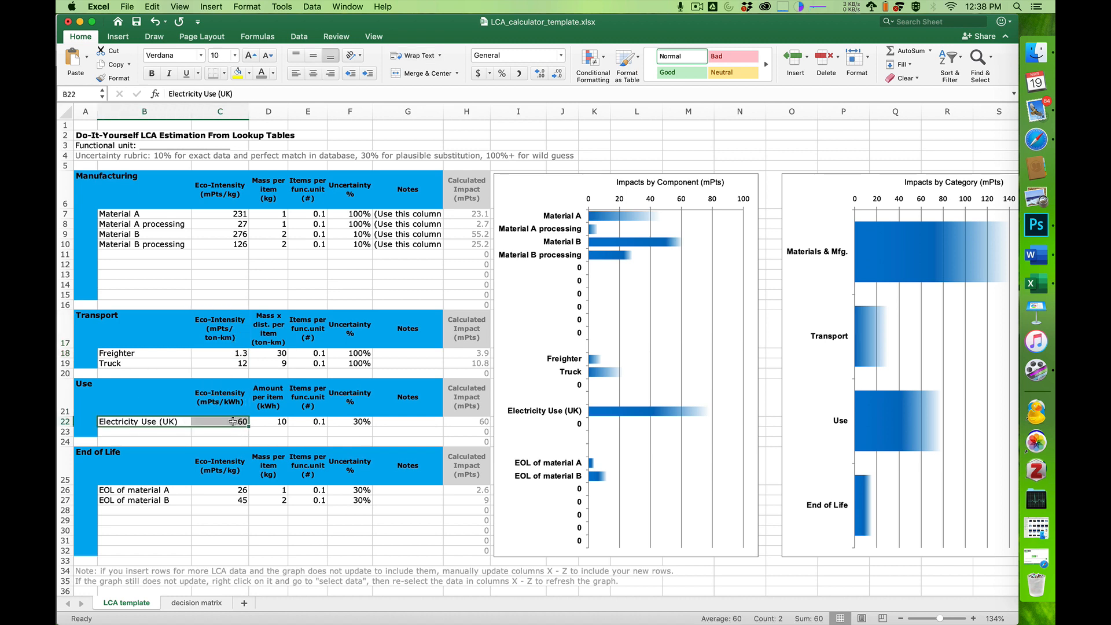
{"action": "left_click", "coordinate": [230, 409]}
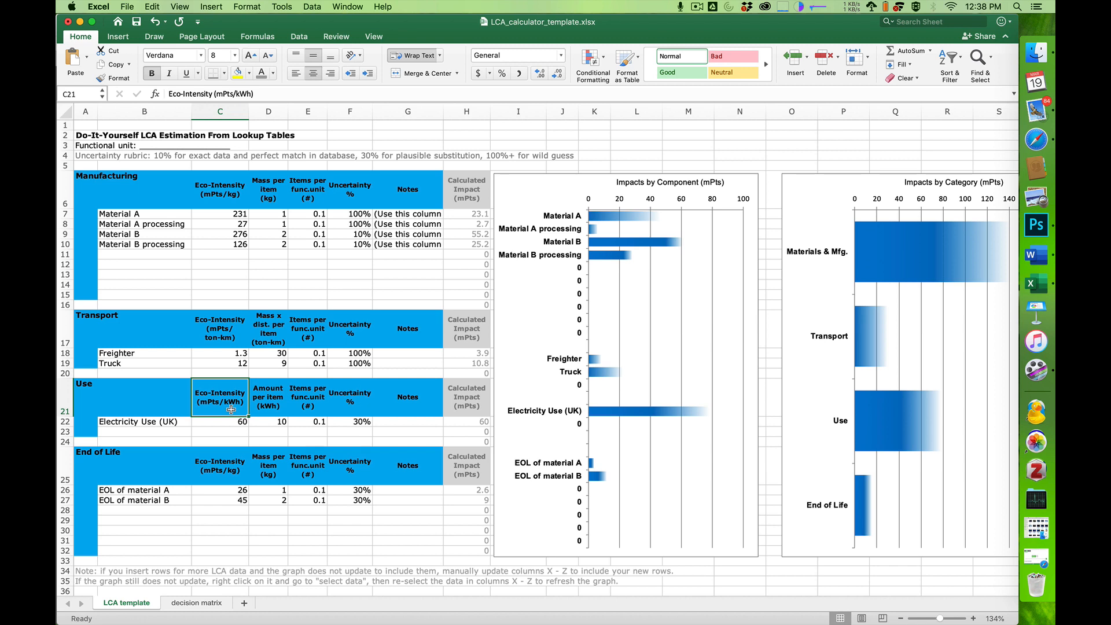
Check the End of Life Eco-Intensity header and EOL of material A value, and select the Eco-Intensity column across all sections
{"action": "left_click", "coordinate": [173, 471]}
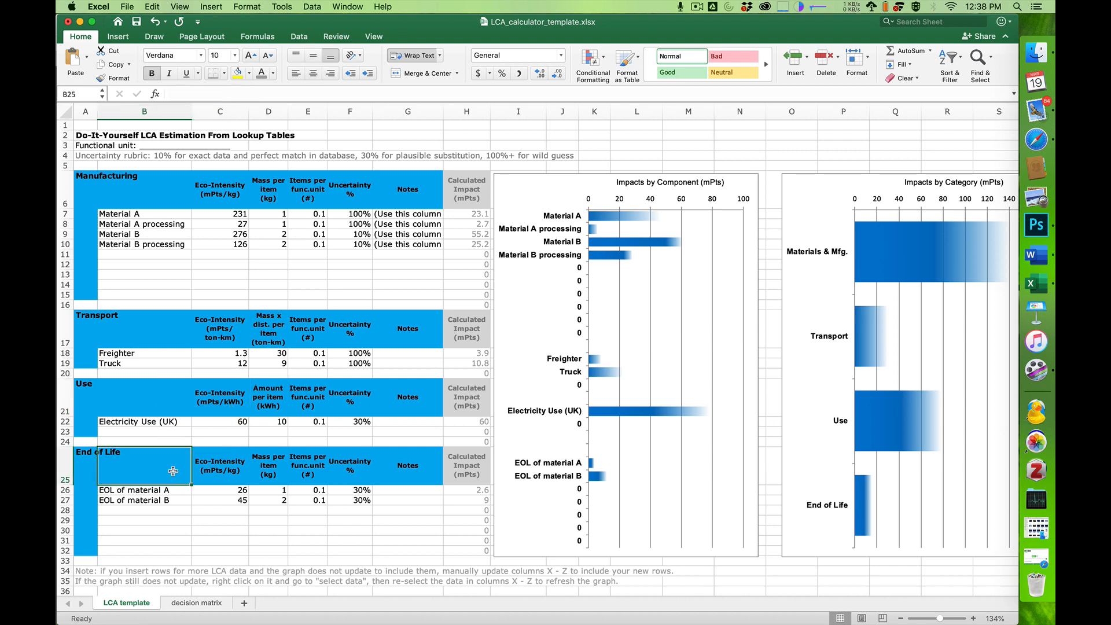
{"action": "left_click", "coordinate": [230, 475]}
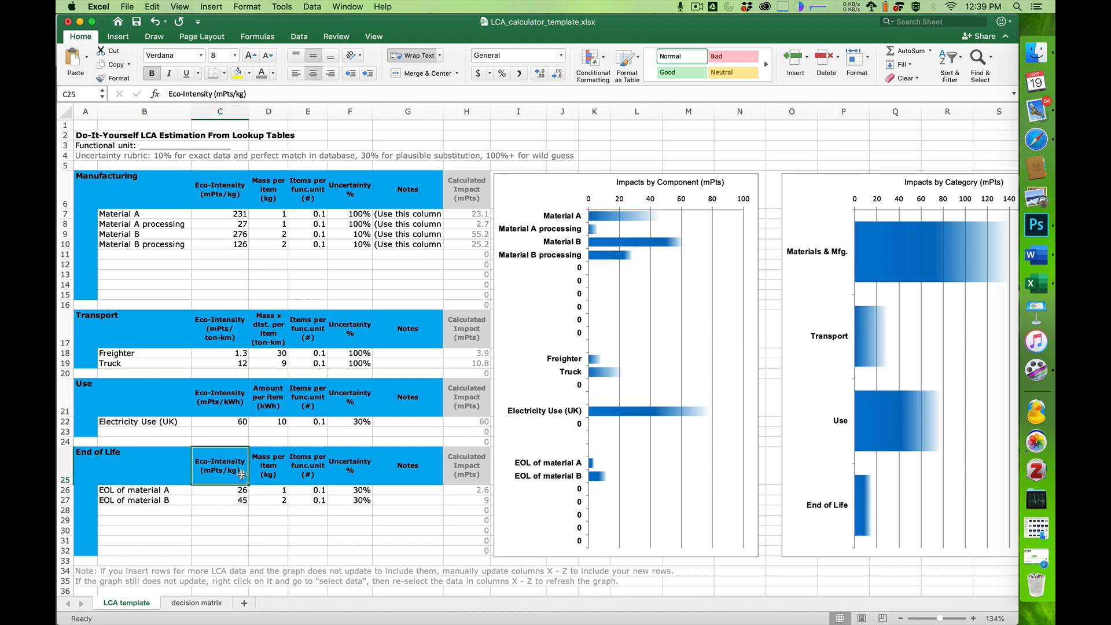
{"action": "left_click", "coordinate": [221, 491]}
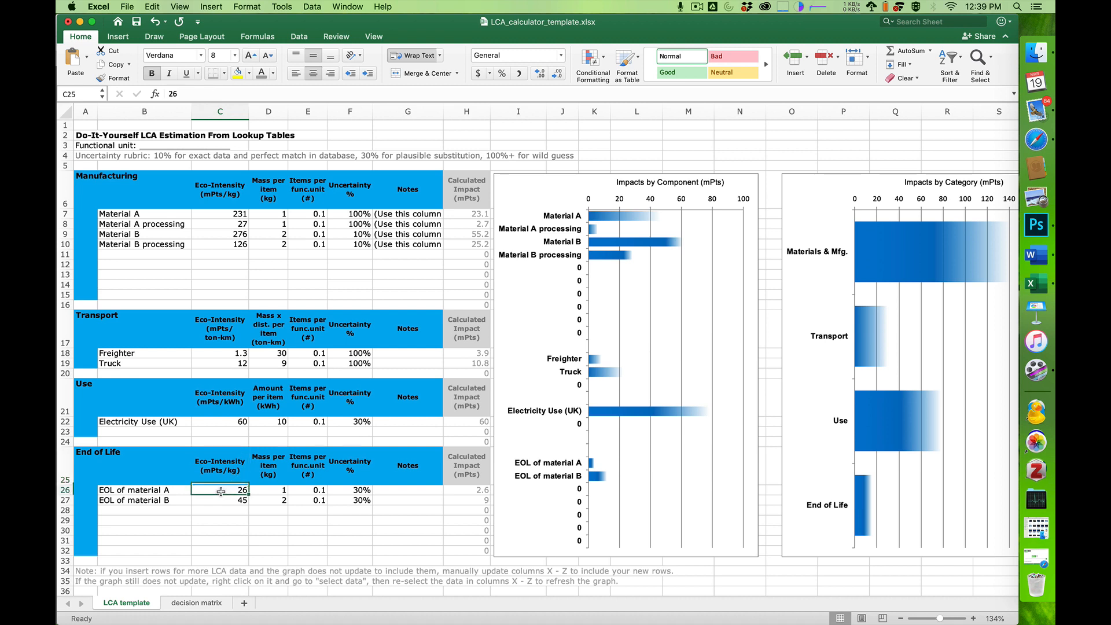
{"action": "left_click", "coordinate": [224, 470]}
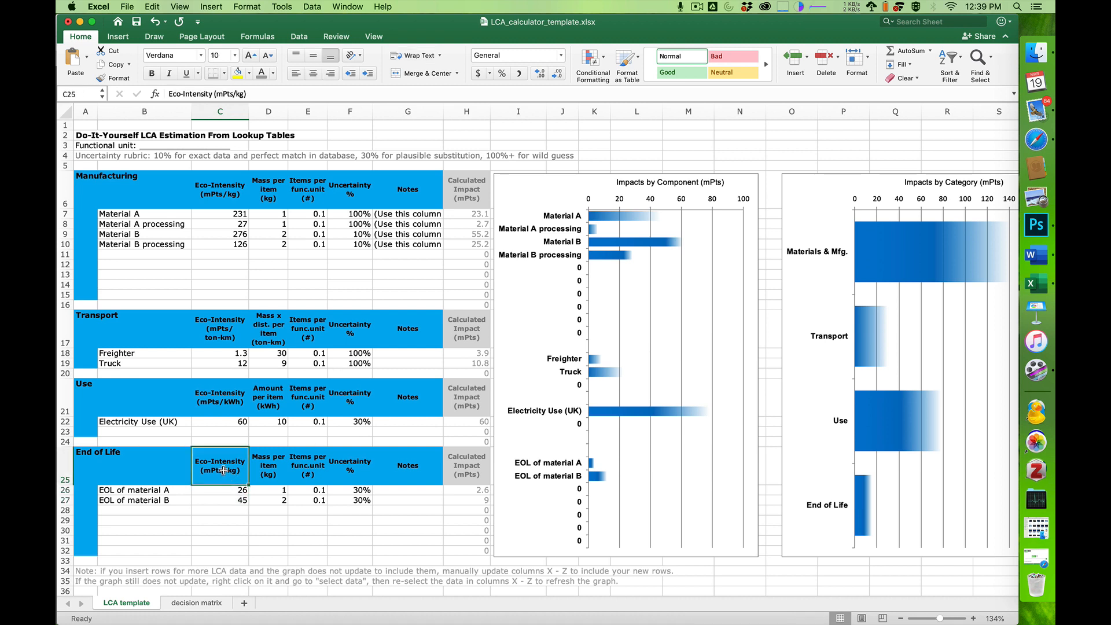
{"action": "left_click", "coordinate": [230, 184]}
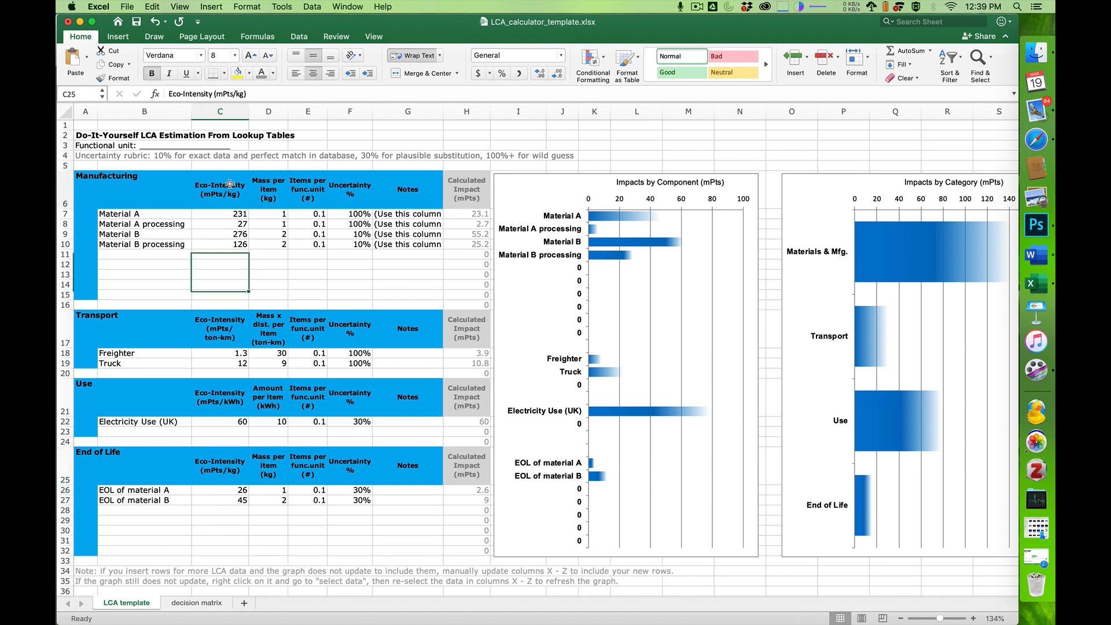
{"action": "left_click_drag", "start_coordinate": [229, 185], "coordinate": [223, 463]}
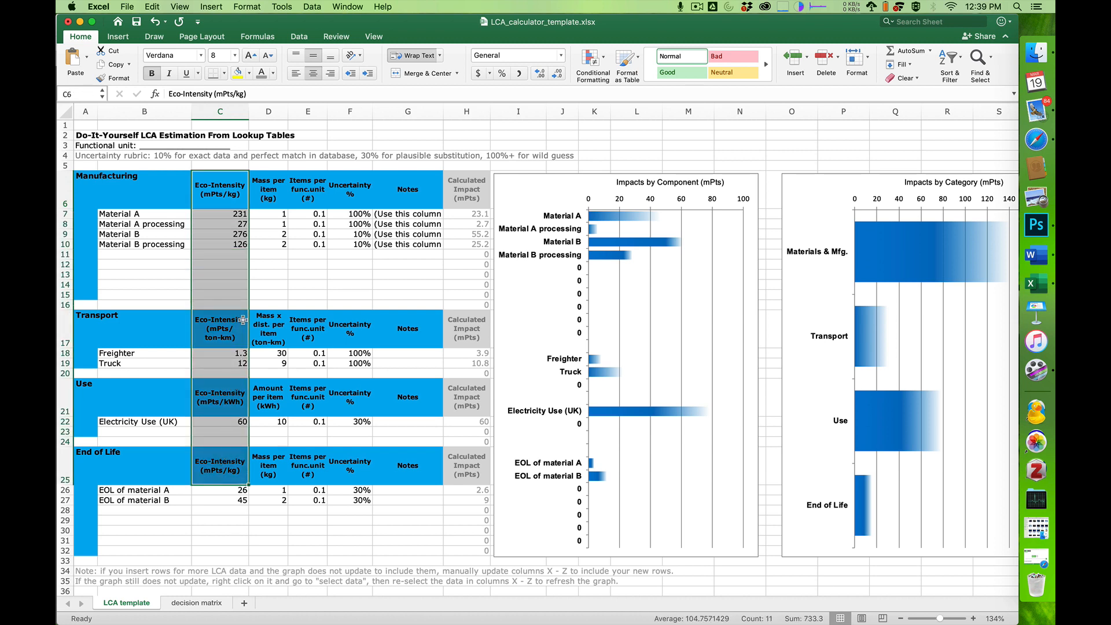
Select the per-item amount column and the Items per func.unit column across the sections to review them
{"action": "left_click_drag", "start_coordinate": [269, 194], "coordinate": [268, 435]}
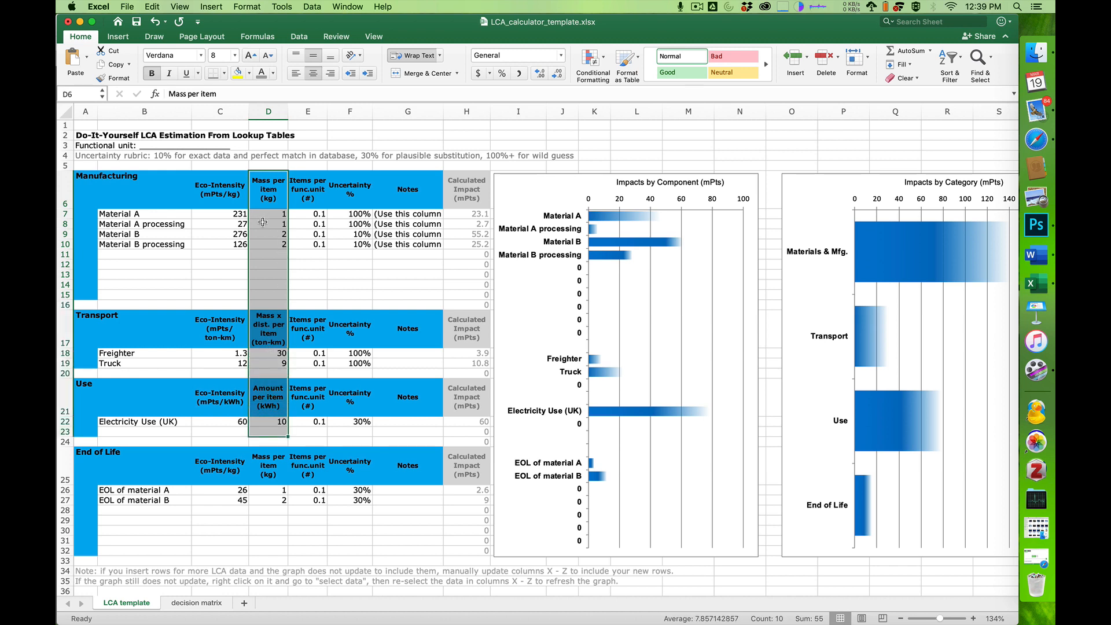
{"action": "left_click", "coordinate": [267, 224]}
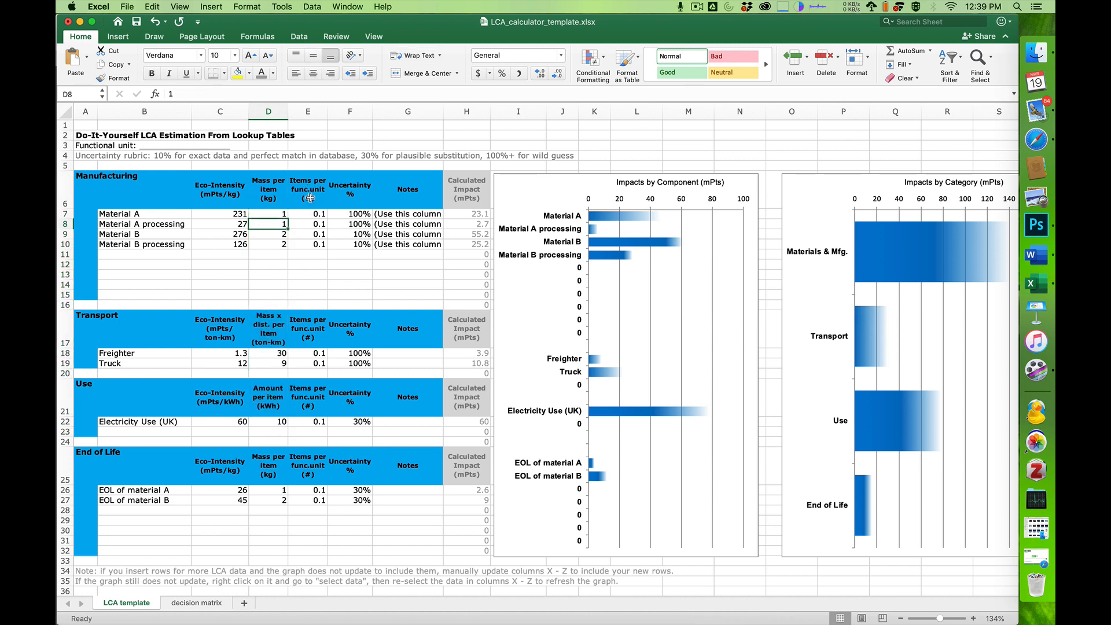
{"action": "left_click_drag", "start_coordinate": [311, 198], "coordinate": [313, 492]}
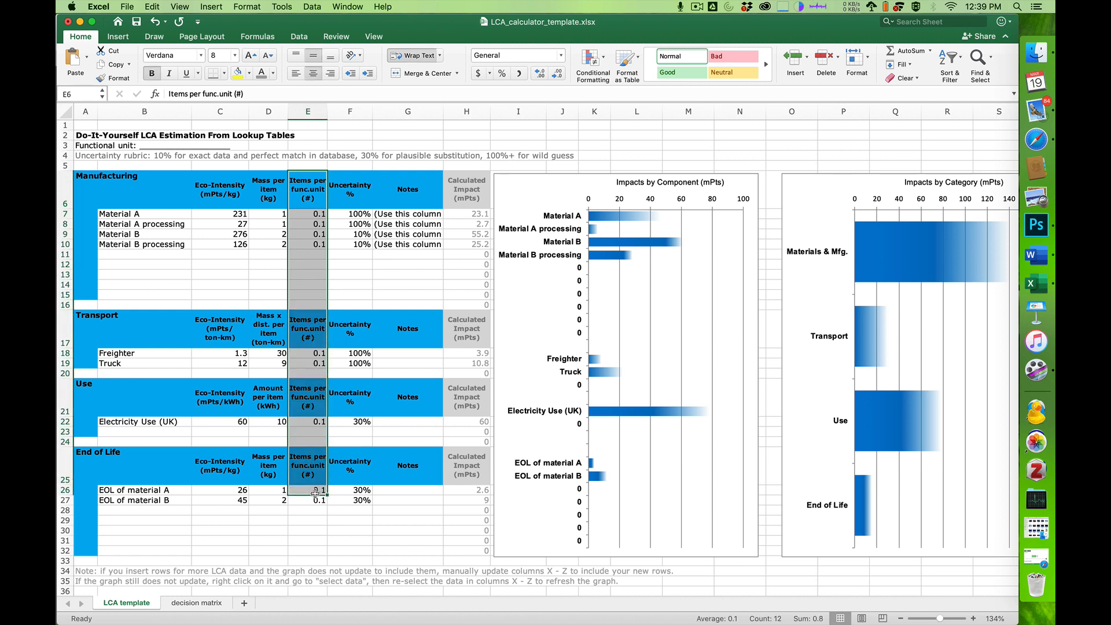
Set Items per func.unit to 1 for all four Manufacturing entries and the two empty rows below them
{"action": "left_click", "coordinate": [308, 213]}
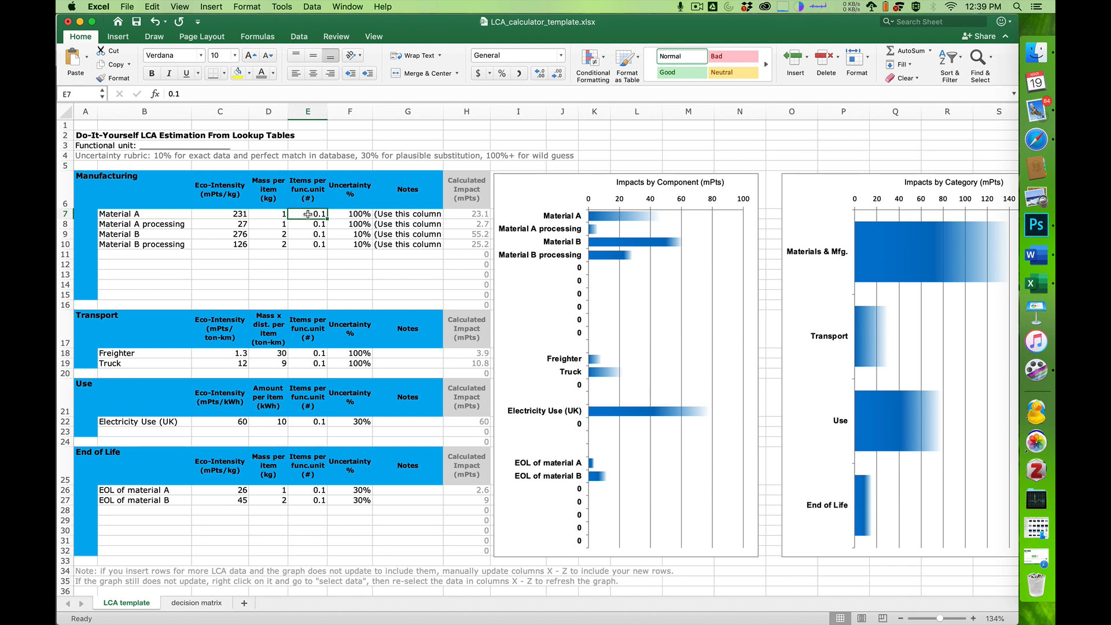
{"action": "type", "text": "1"}
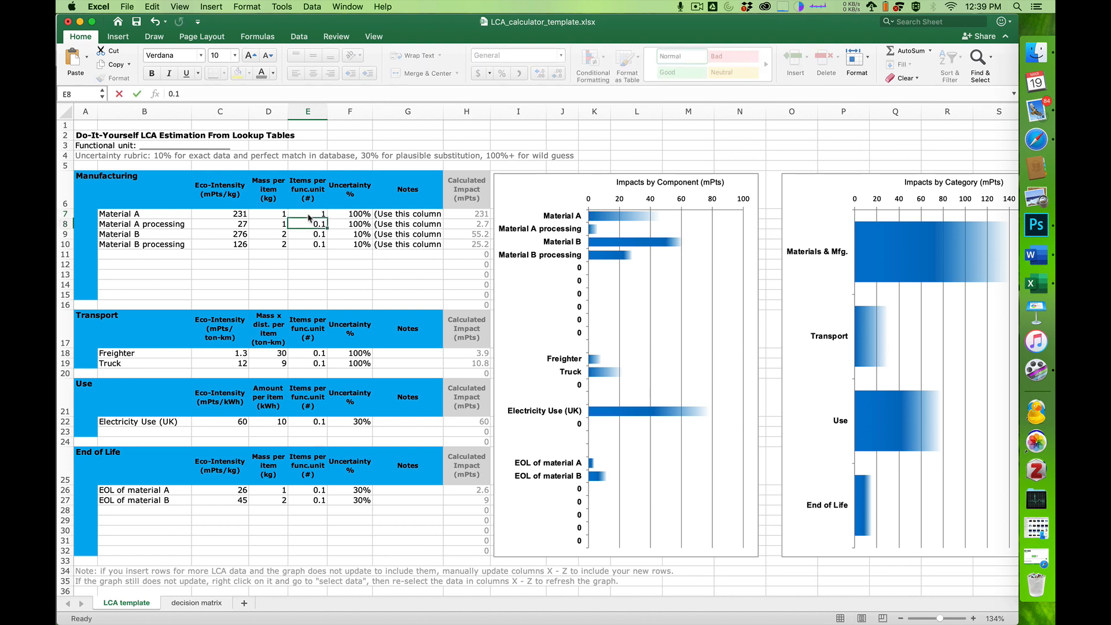
{"action": "key", "text": "Return"}
{"action": "type", "text": "1"}
{"action": "key", "text": "Return"}
{"action": "type", "text": "1"}
{"action": "key", "text": "Return"}
{"action": "type", "text": "1"}
{"action": "key", "text": "Return"}
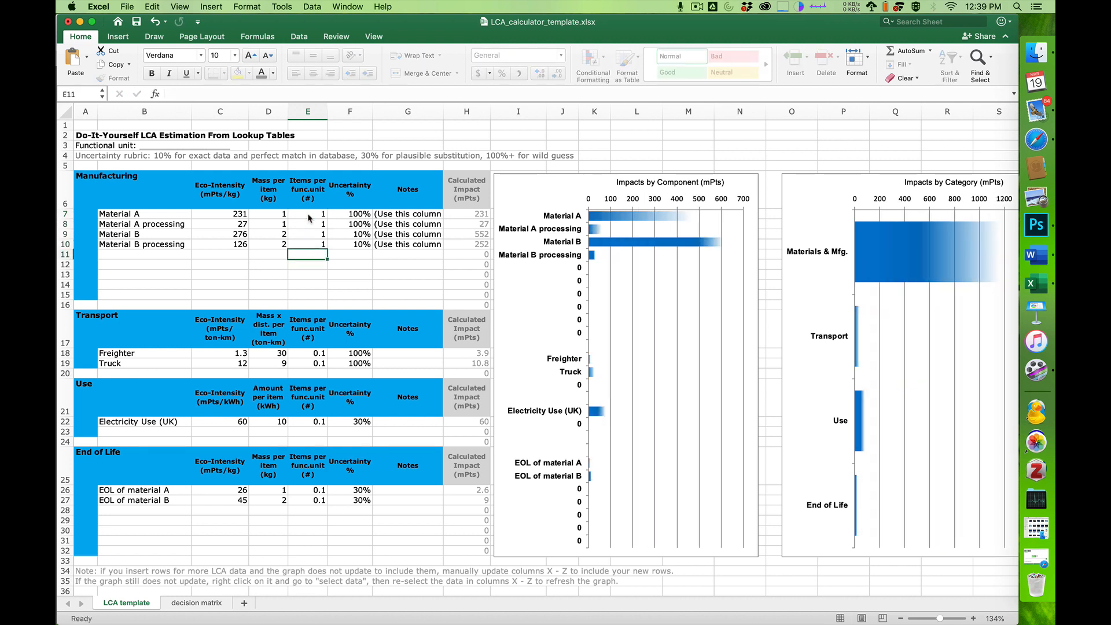
{"action": "type", "text": "1"}
{"action": "key", "text": "Return"}
{"action": "type", "text": "1"}
{"action": "key", "text": "Return"}
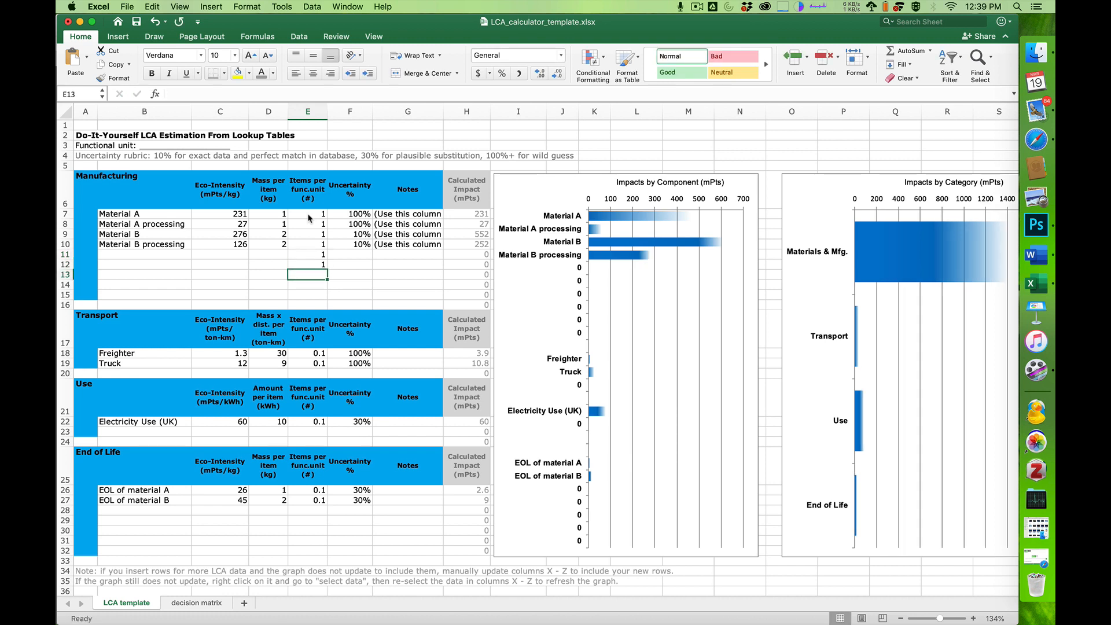
Set Items per func.unit to 1 for Freighter, Truck and Electricity Use (UK)
{"action": "left_click", "coordinate": [313, 355]}
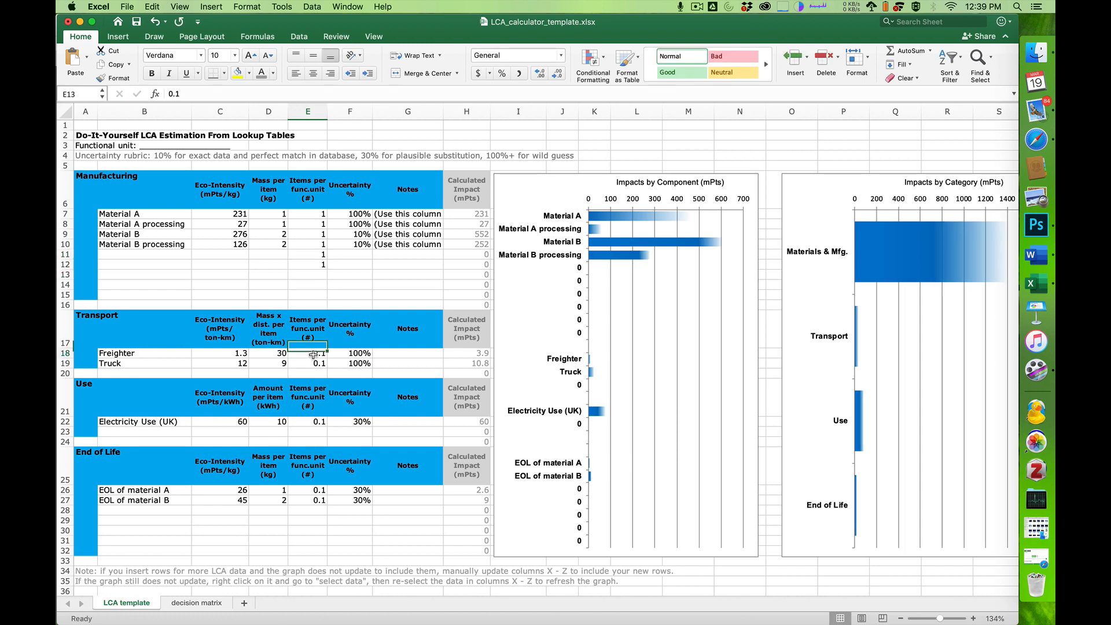
{"action": "type", "text": "1"}
{"action": "key", "text": "Return"}
{"action": "type", "text": "1"}
{"action": "key", "text": "Return"}
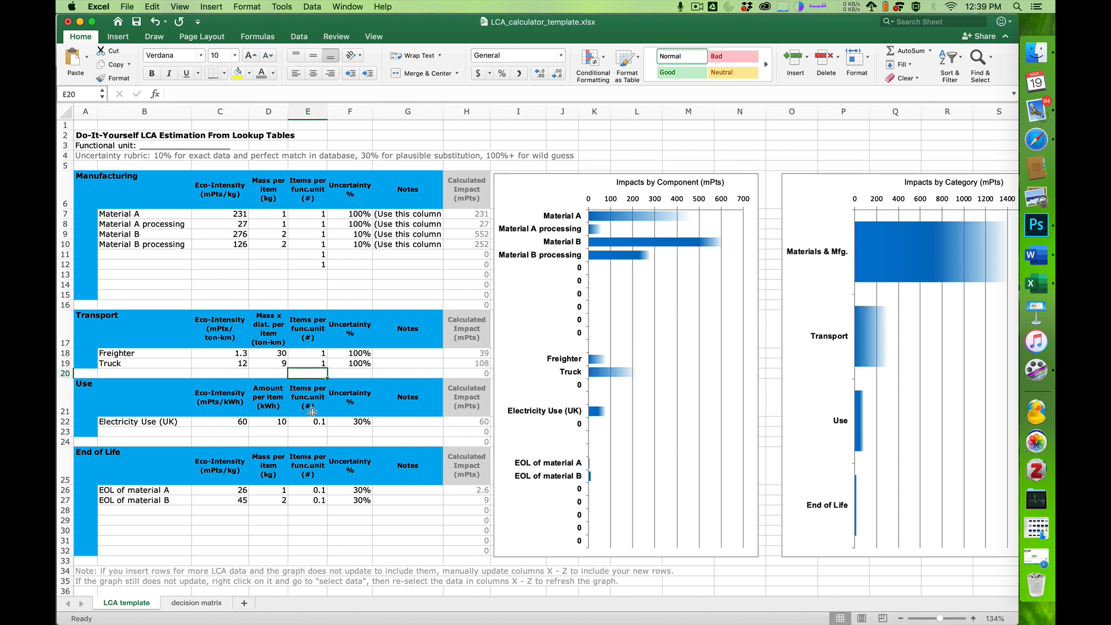
{"action": "left_click", "coordinate": [310, 422]}
{"action": "type", "text": "1"}
{"action": "key", "text": "Return"}
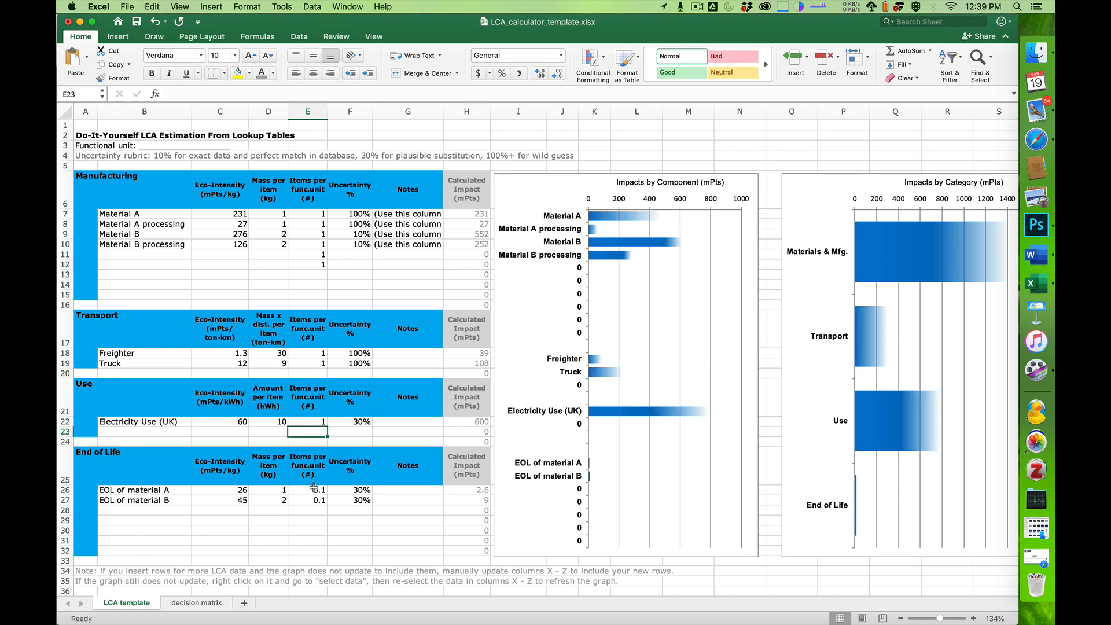
Set Items per func.unit to 1 for EOL of material A and EOL of material B
{"action": "left_click", "coordinate": [312, 490]}
{"action": "type", "text": "1"}
{"action": "key", "text": "Return"}
{"action": "type", "text": "1"}
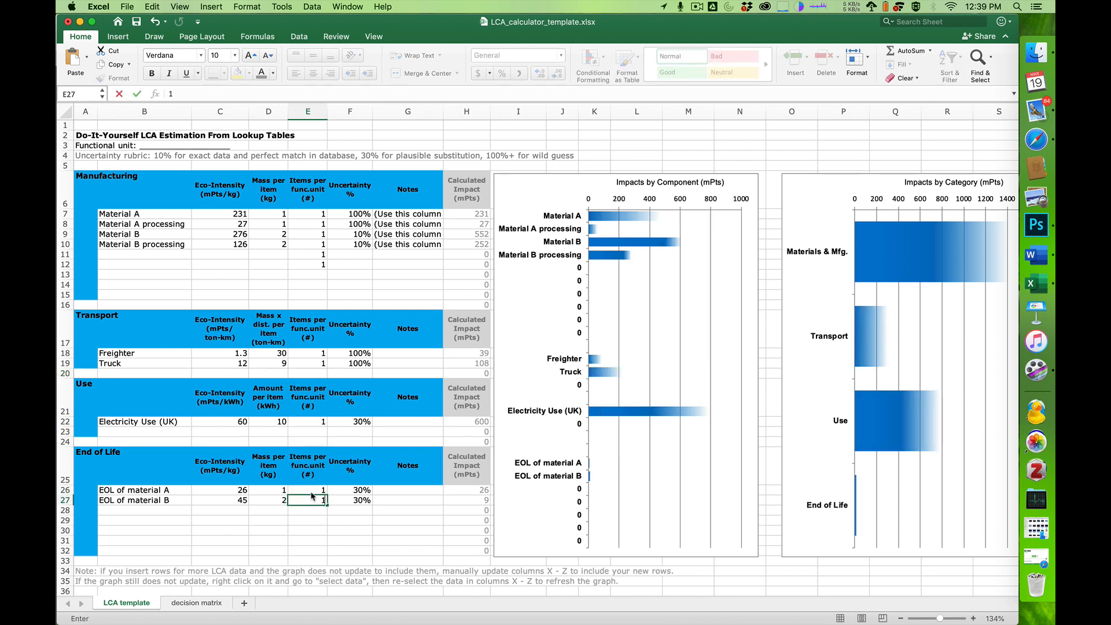
{"action": "key", "text": "Return"}
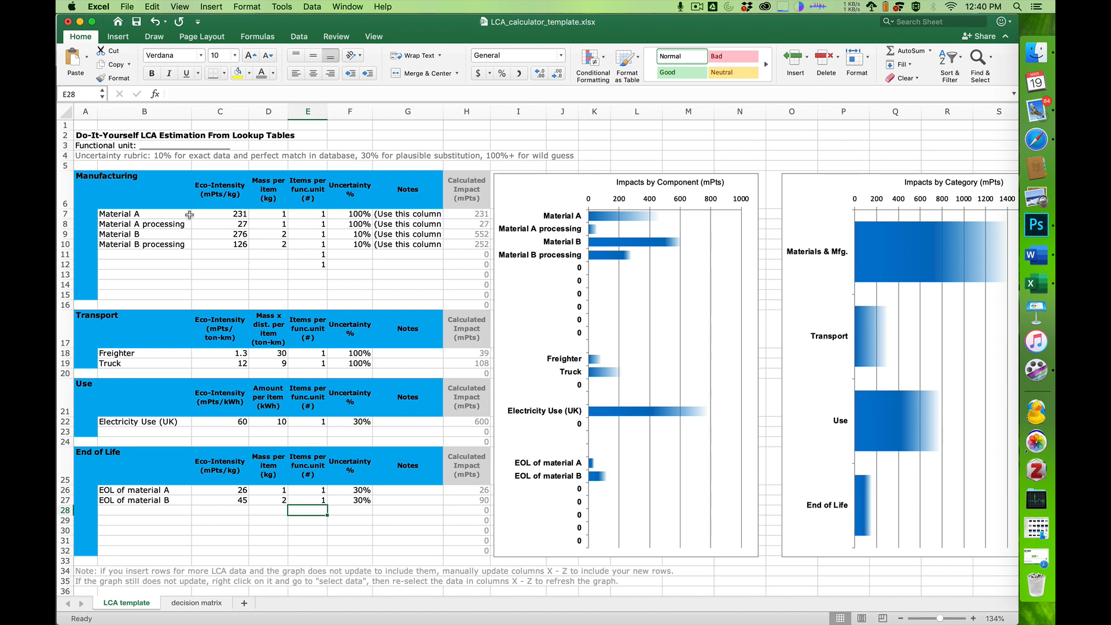
Set Items per func.unit to 2 for all four Manufacturing entries and the two empty rows below them
{"action": "left_click_drag", "start_coordinate": [160, 215], "coordinate": [337, 269]}
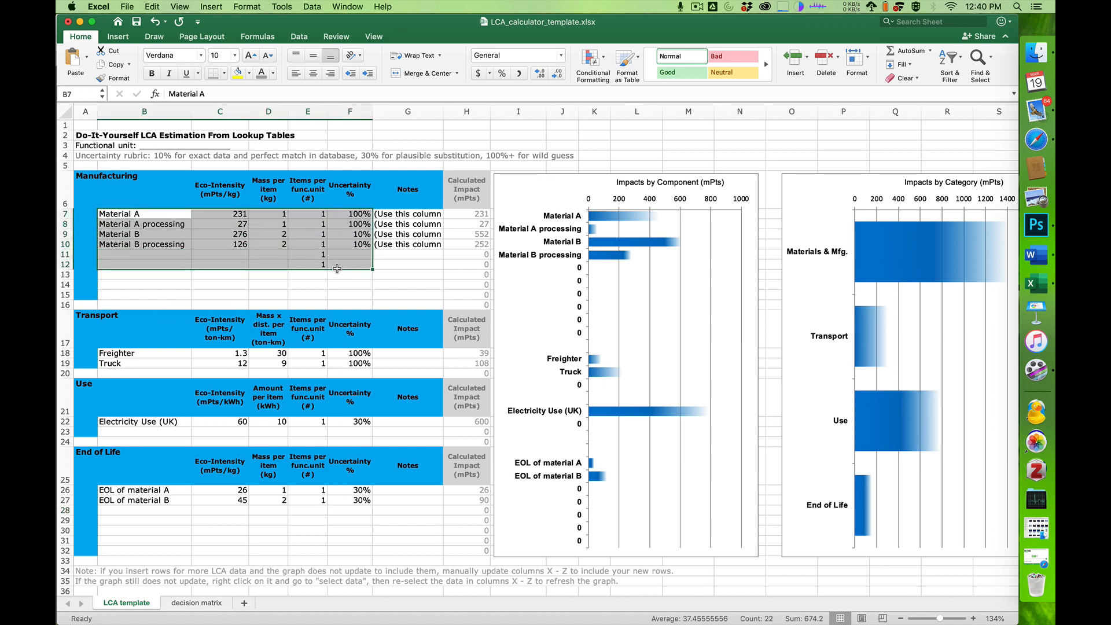
{"action": "left_click", "coordinate": [311, 216]}
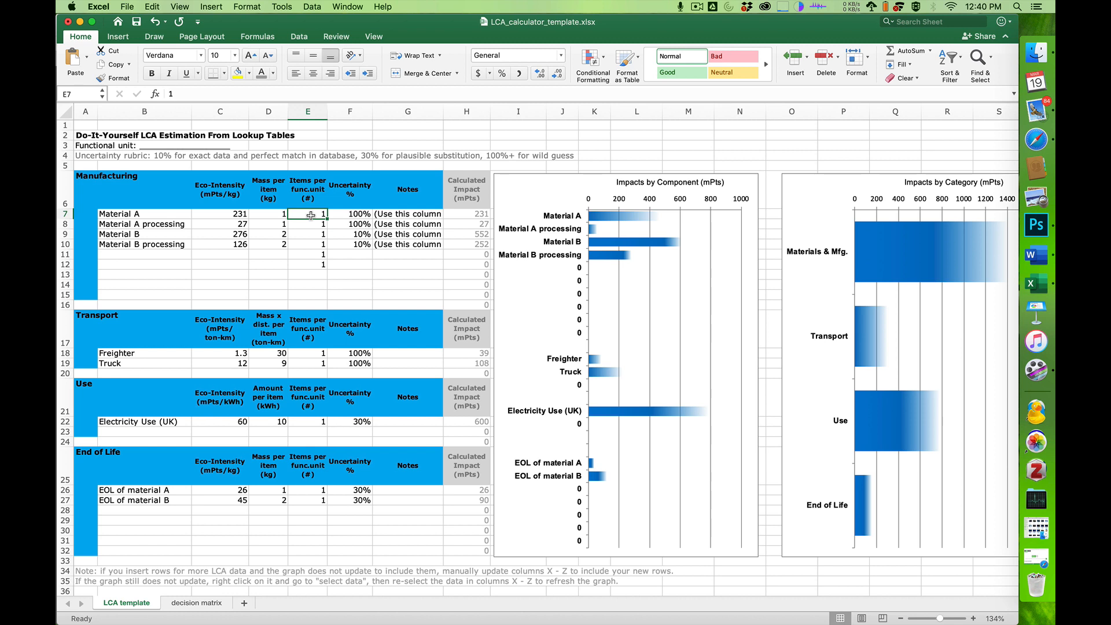
{"action": "type", "text": "2"}
{"action": "key", "text": "Return"}
{"action": "type", "text": "2 "}
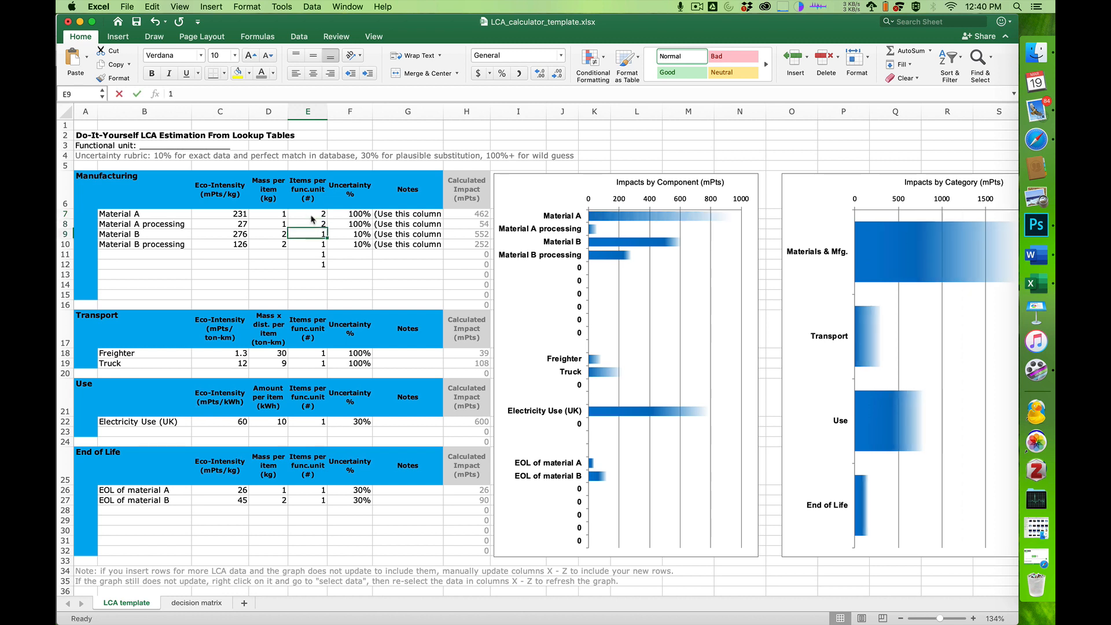
{"action": "type", "text": "2 2 2"}
{"action": "key", "text": "Return"}
{"action": "type", "text": "2"}
{"action": "key", "text": "Return"}
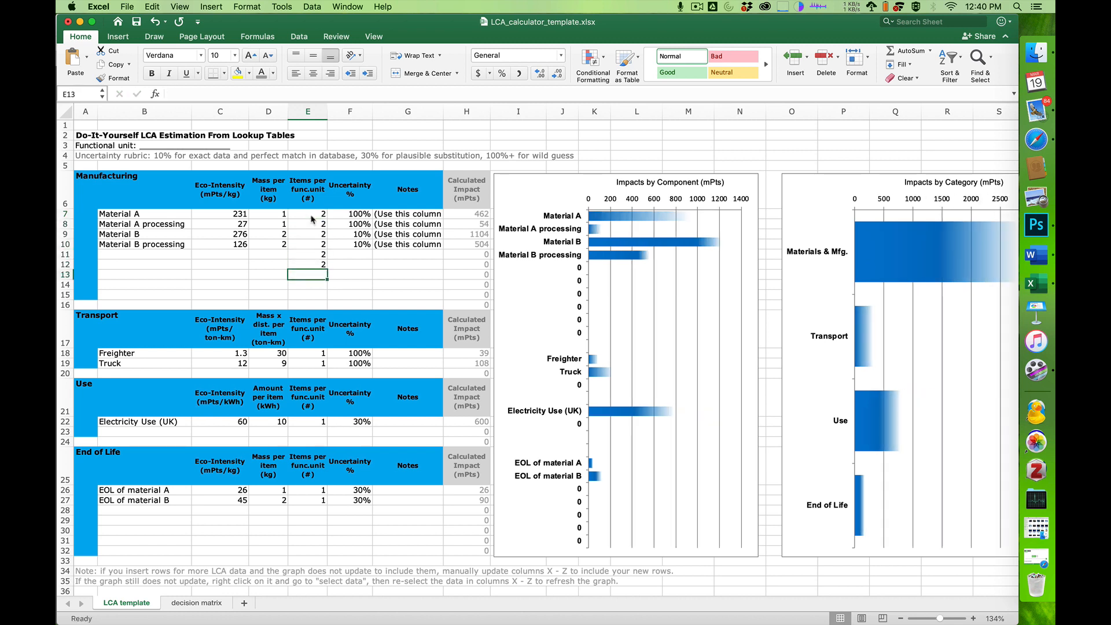
Restore Items per func.unit to 1 for the Manufacturing entries and the two empty rows below them
{"action": "left_click", "coordinate": [313, 217]}
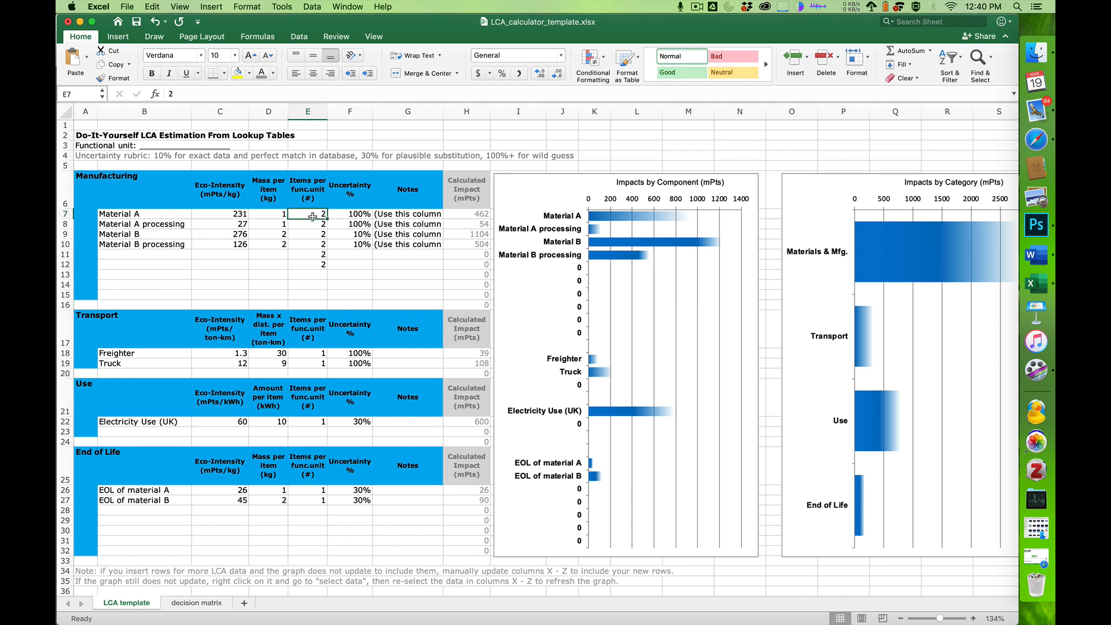
{"action": "type", "text": "1"}
{"action": "key", "text": "Return"}
{"action": "type", "text": "1"}
{"action": "key", "text": "Return"}
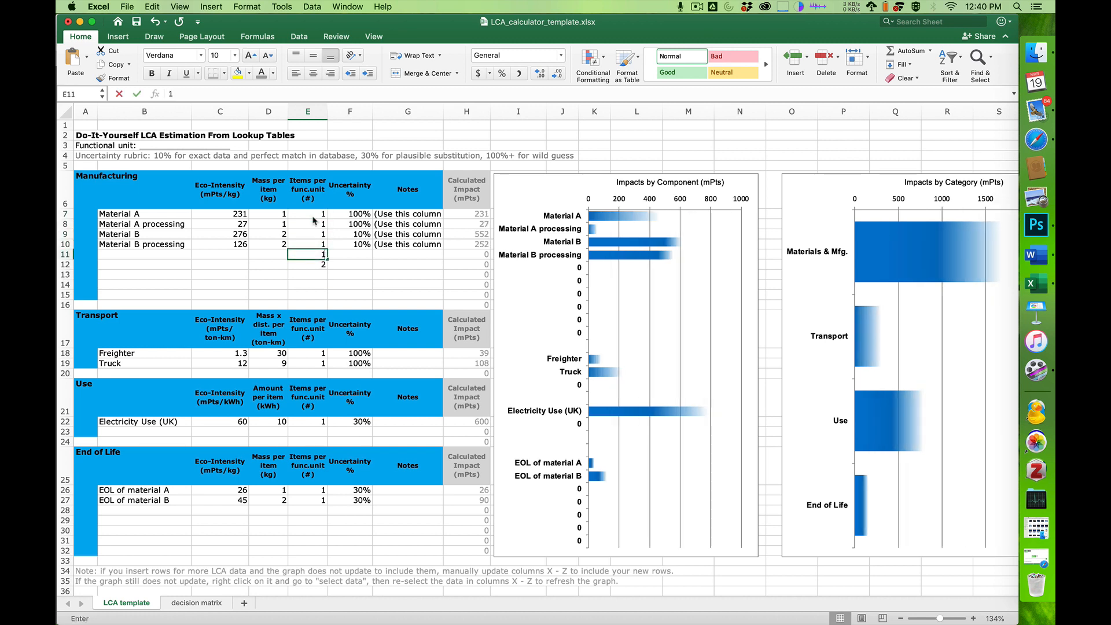
{"action": "type", "text": "1"}
{"action": "key", "text": "Return"}
{"action": "type", "text": "1"}
{"action": "key", "text": "Return"}
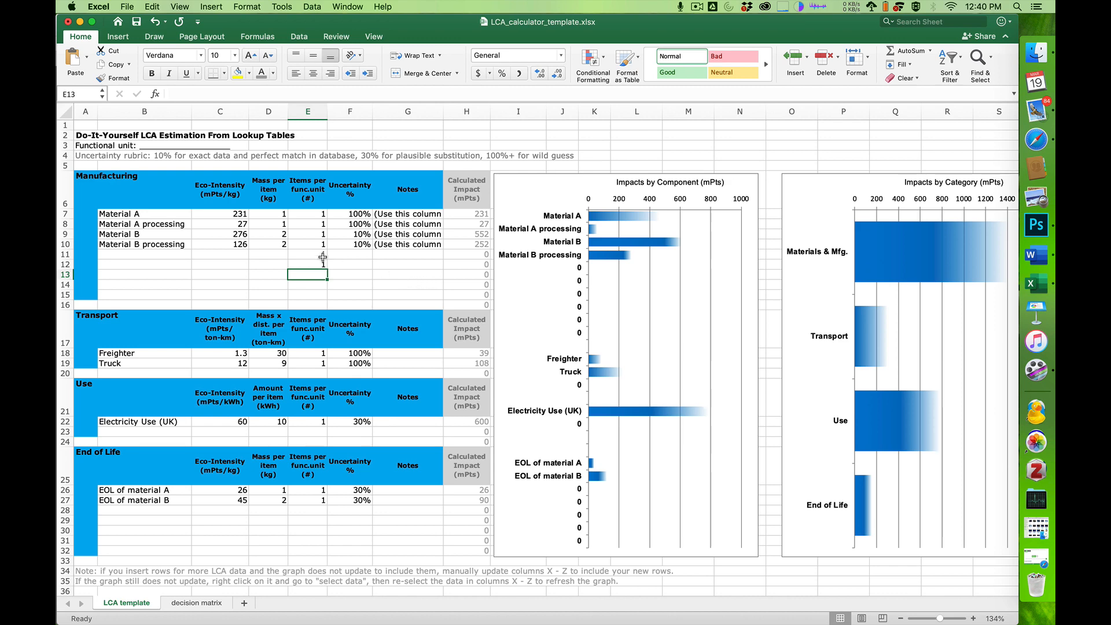
Switch to Safari and check the primary steel entry and its mass in kg in the worksheet's Refrigerator Data table
{"action": "key", "text": "super+Tab"}
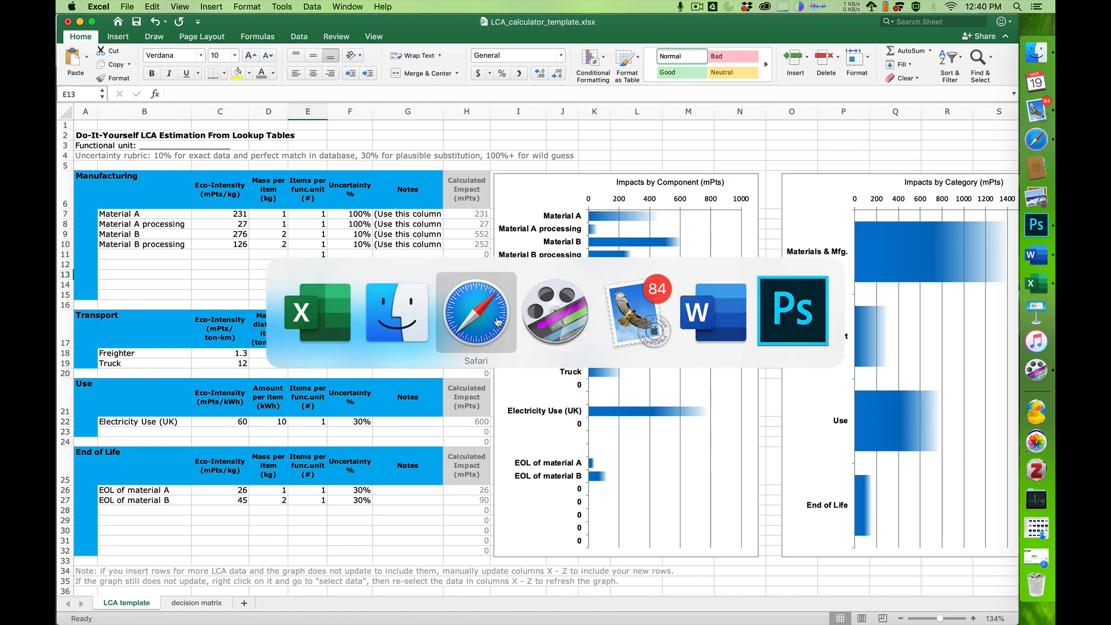
{"action": "left_click", "coordinate": [497, 323]}
{"action": "scroll", "coordinate": [519, 345], "scroll_direction": "down", "scroll_amount": 10}
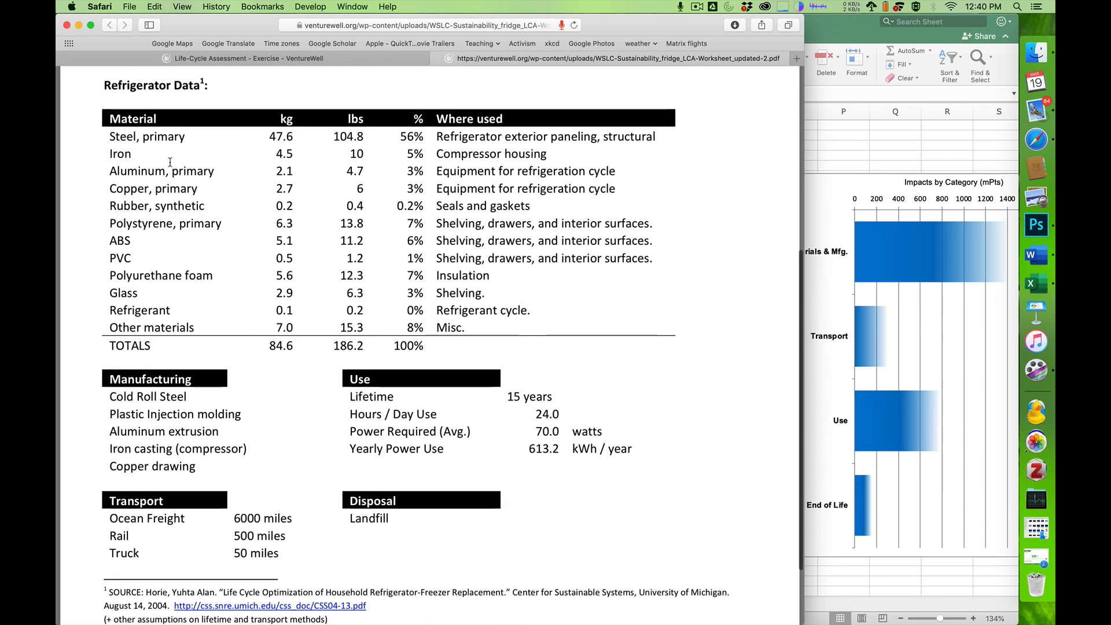
{"action": "left_click_drag", "start_coordinate": [118, 138], "coordinate": [180, 138]}
{"action": "left_click", "coordinate": [270, 137]}
{"action": "left_click_drag", "start_coordinate": [271, 137], "coordinate": [299, 139]}
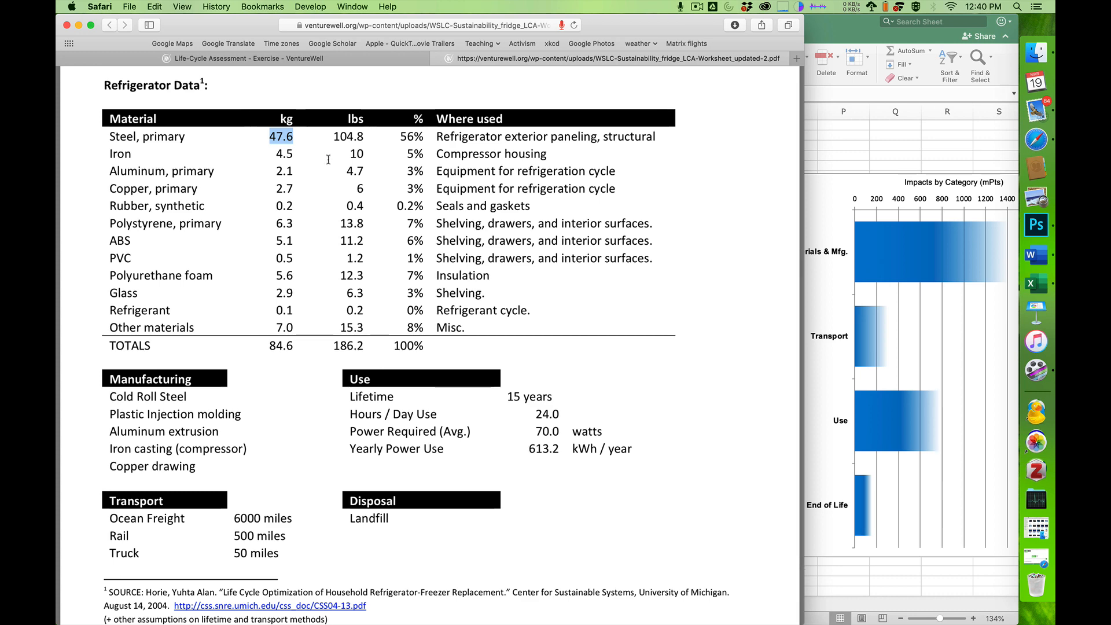
{"action": "scroll", "coordinate": [328, 159], "scroll_direction": "up", "scroll_amount": 3}
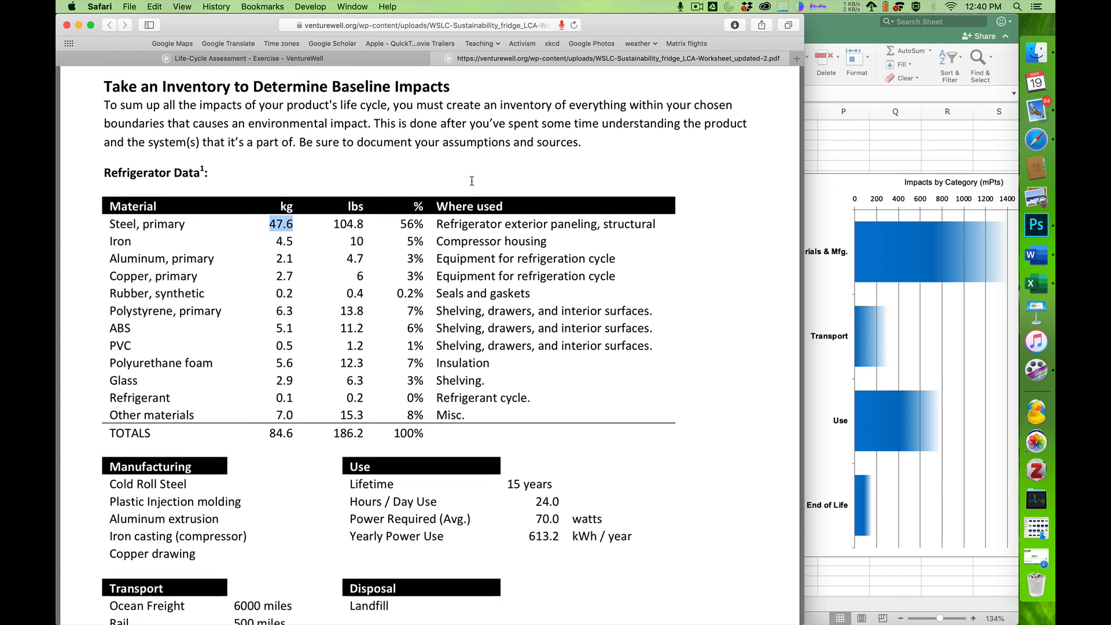
Return to Excel and review the Manufacturing Eco-Intensity column, including the value for Material A
{"action": "key", "text": "super+Tab"}
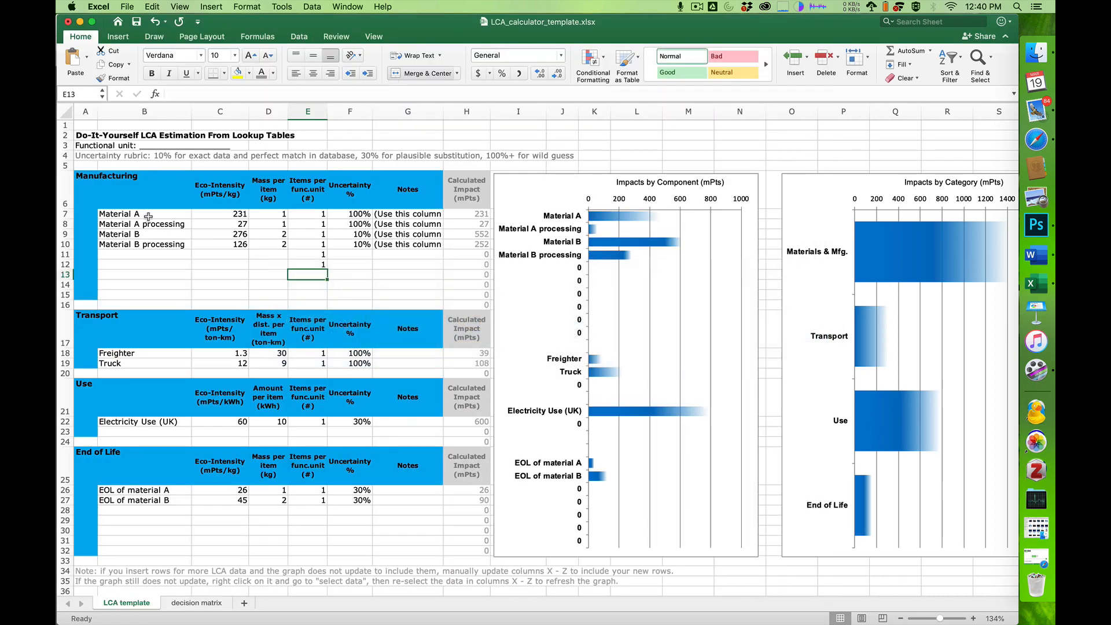
{"action": "left_click_drag", "start_coordinate": [219, 196], "coordinate": [219, 268]}
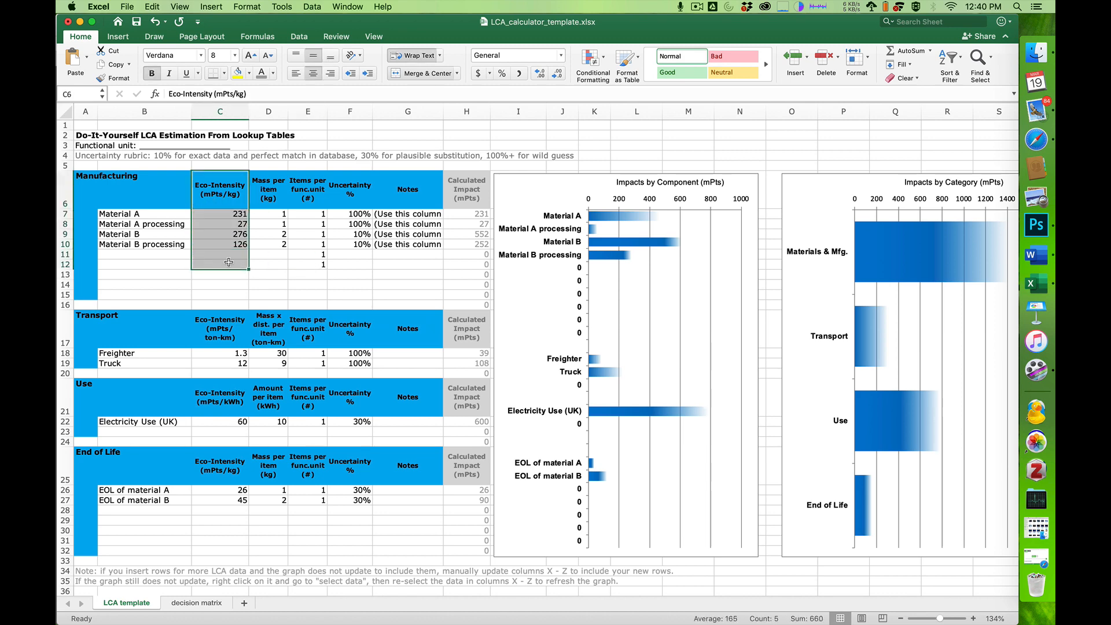
{"action": "left_click", "coordinate": [267, 224]}
{"action": "left_click", "coordinate": [235, 216]}
Switch to Safari and open the Ecolizer lookup tables linked from Step 3 of the exercise page in a new tab
{"action": "key", "text": "super+Tab"}
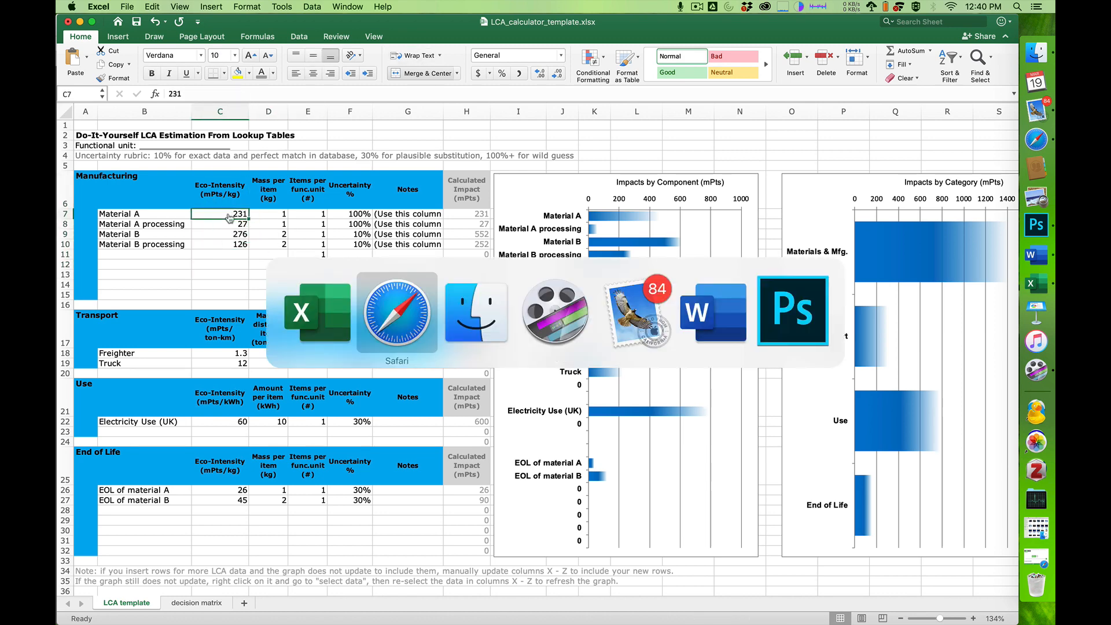
{"action": "key", "text": "ctrl+shift+Tab"}
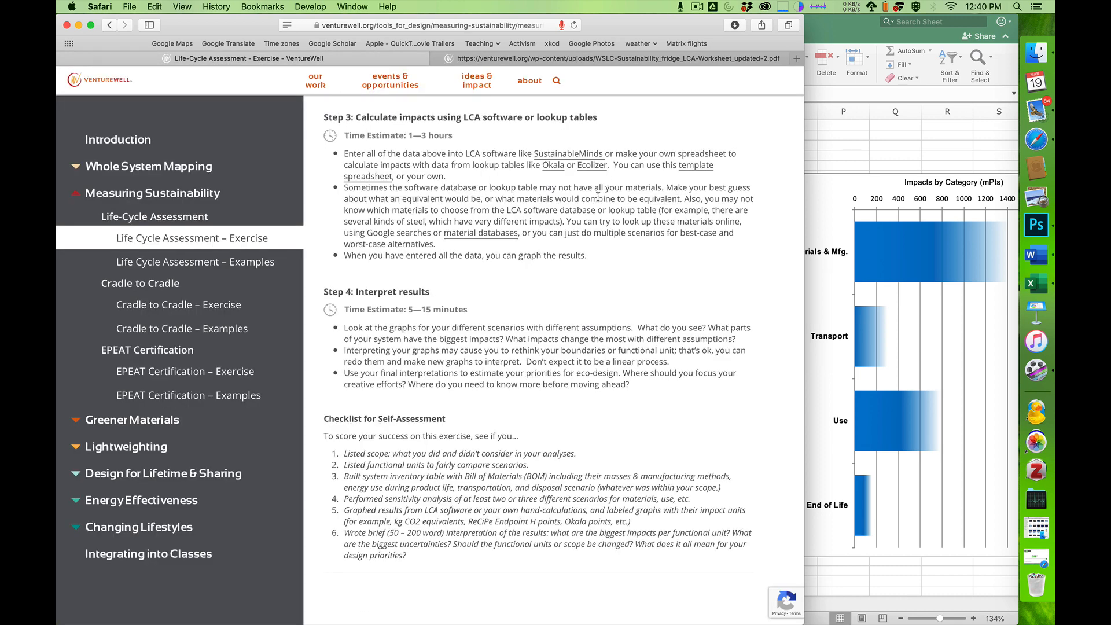
{"action": "left_click", "coordinate": [591, 169], "text": "super"}
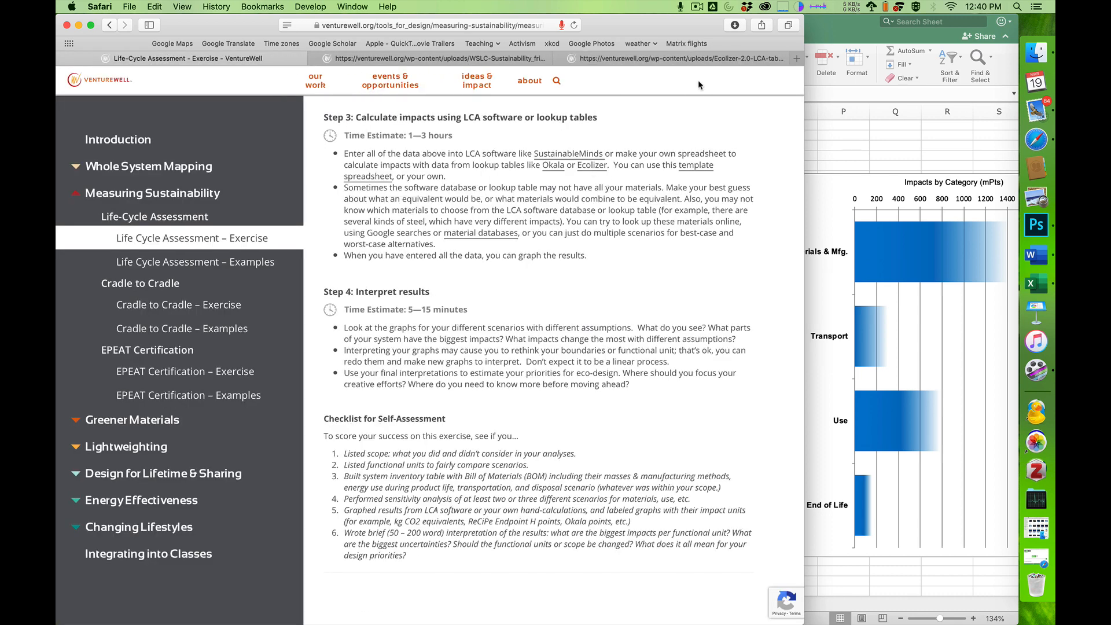
{"action": "left_click", "coordinate": [702, 59]}
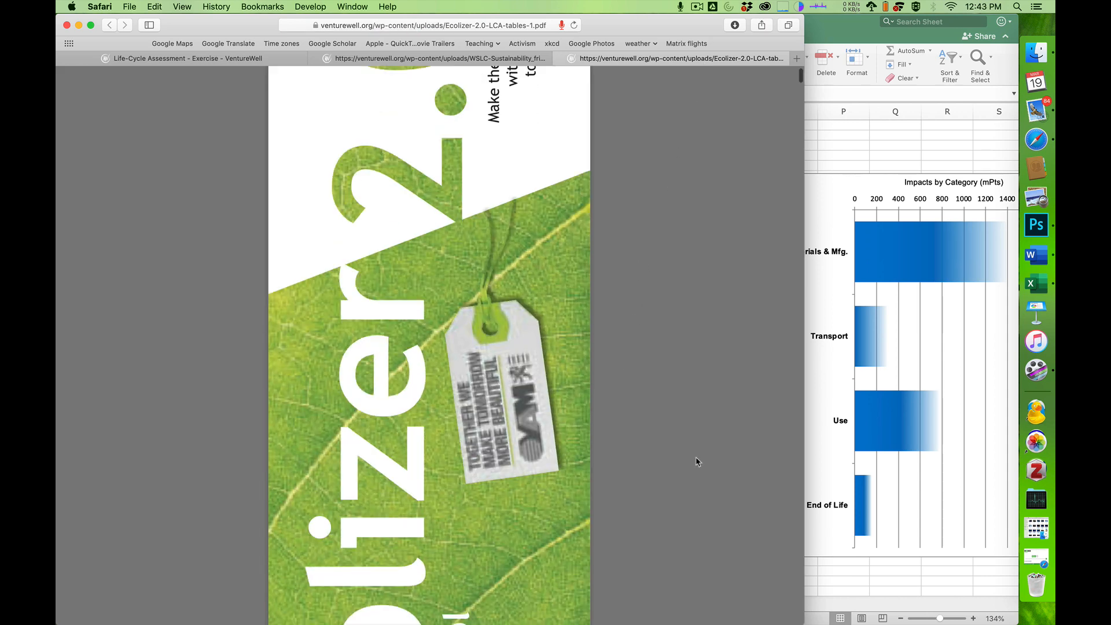
Save the Ecolizer PDF to the Desktop as Ecolizer-2.0-LCA-tables-1.pdf
{"action": "scroll", "coordinate": [697, 462], "scroll_direction": "down", "scroll_amount": 5}
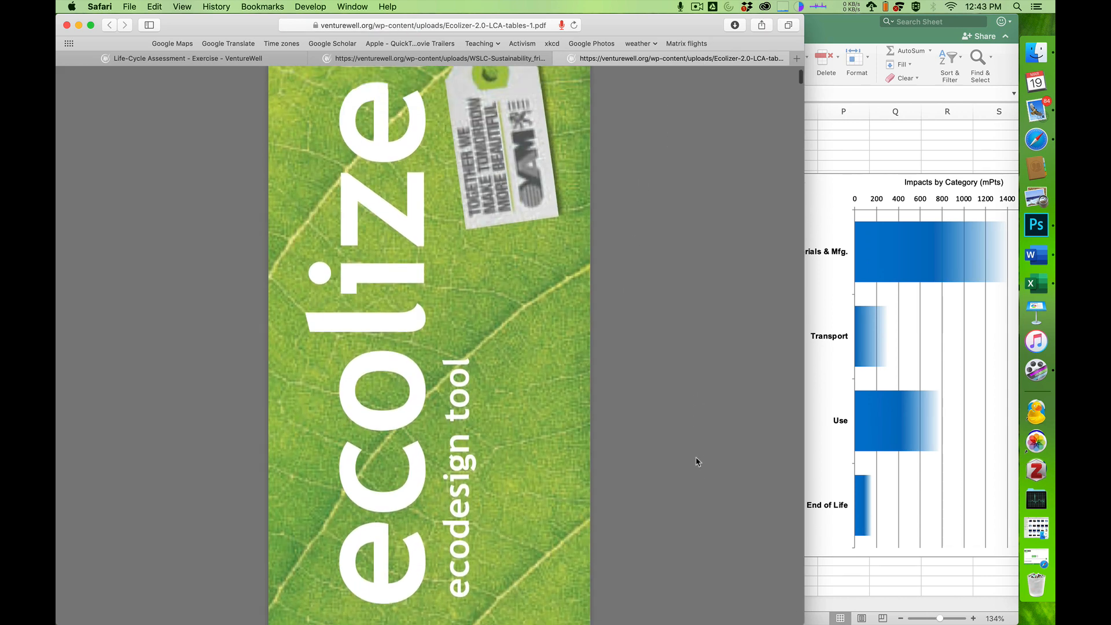
{"action": "scroll", "coordinate": [697, 462], "scroll_direction": "up", "scroll_amount": 10}
{"action": "key", "text": "super+s"}
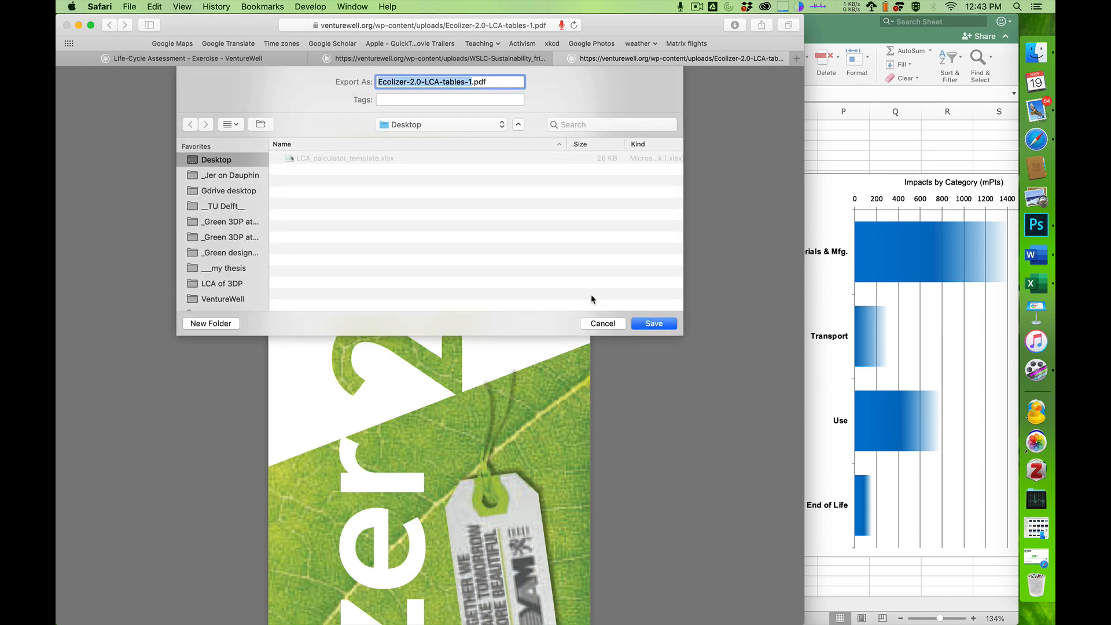
{"action": "key", "text": "Return"}
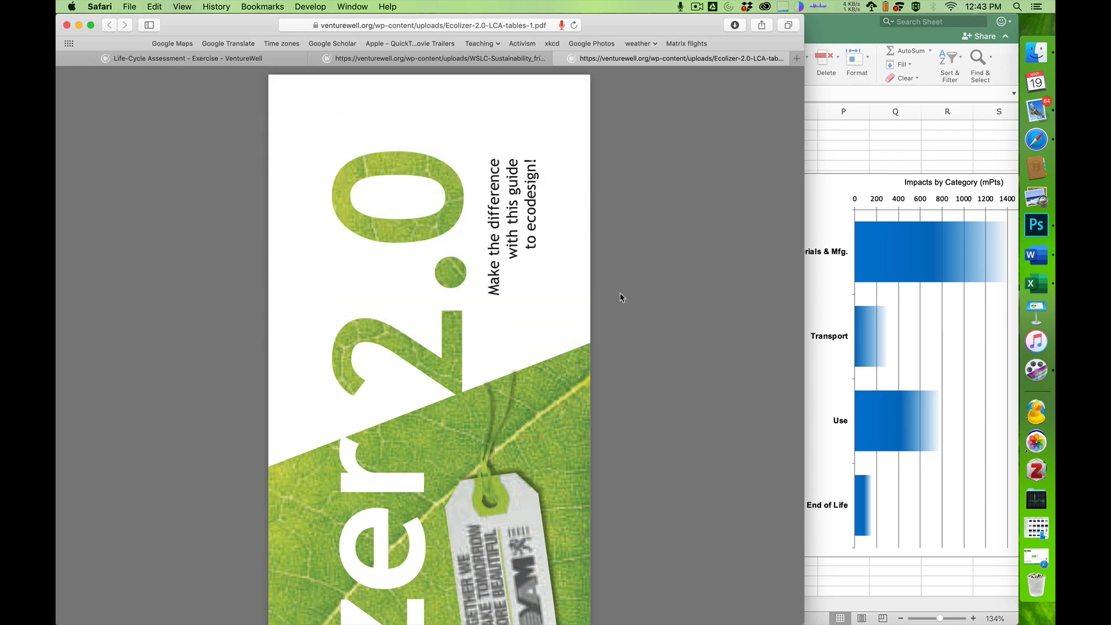
Close the Ecolizer browser tab, open the saved PDF from the Desktop in Preview, and enlarge its window slightly
{"action": "key", "text": "super+w"}
{"action": "key", "text": "super+Tab"}
{"action": "key", "text": "super+Tab"}
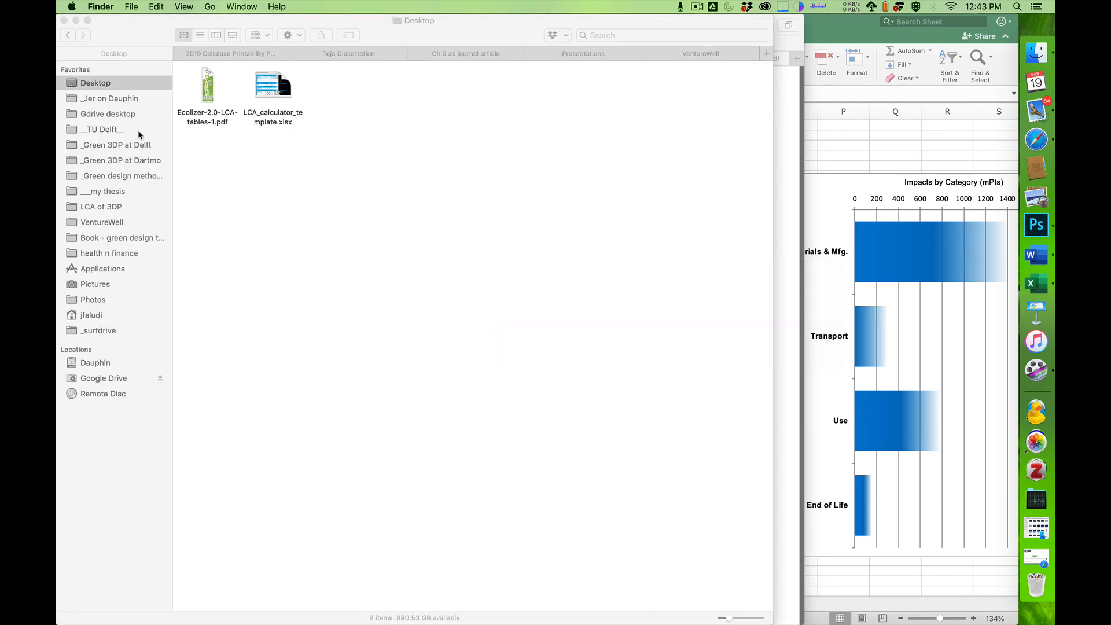
{"action": "double_click", "coordinate": [208, 86]}
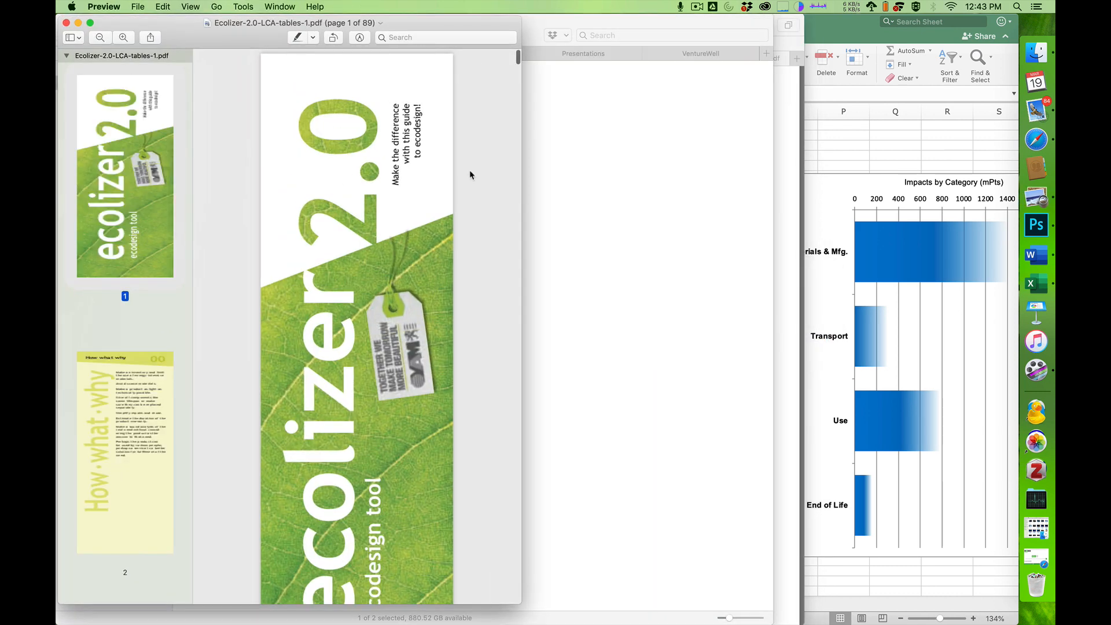
{"action": "left_click_drag", "start_coordinate": [521, 596], "coordinate": [535, 623]}
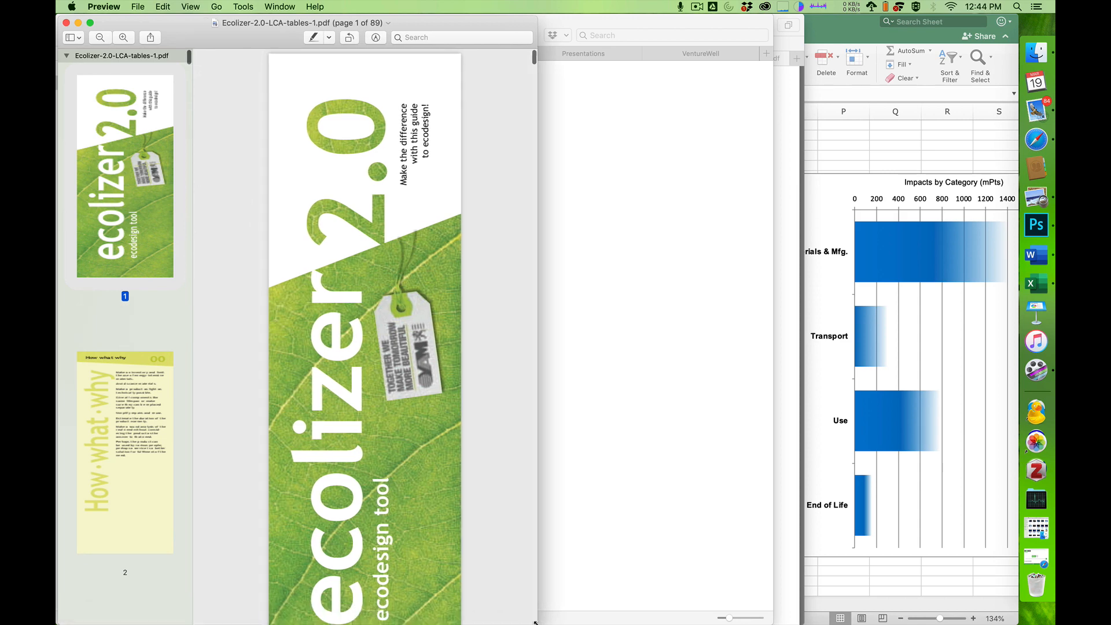
Skim the Ecolizer guide's introductory pages, from the cover through the "What?" section
{"action": "scroll", "coordinate": [469, 420], "scroll_direction": "down", "scroll_amount": 15}
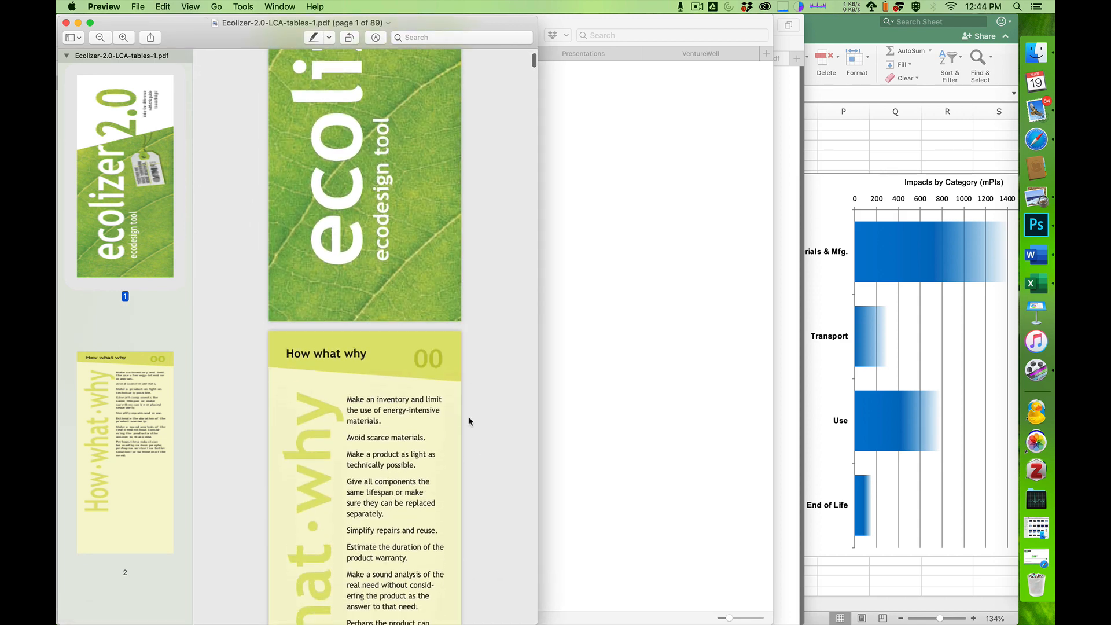
{"action": "scroll", "coordinate": [469, 417], "scroll_direction": "down", "scroll_amount": 20}
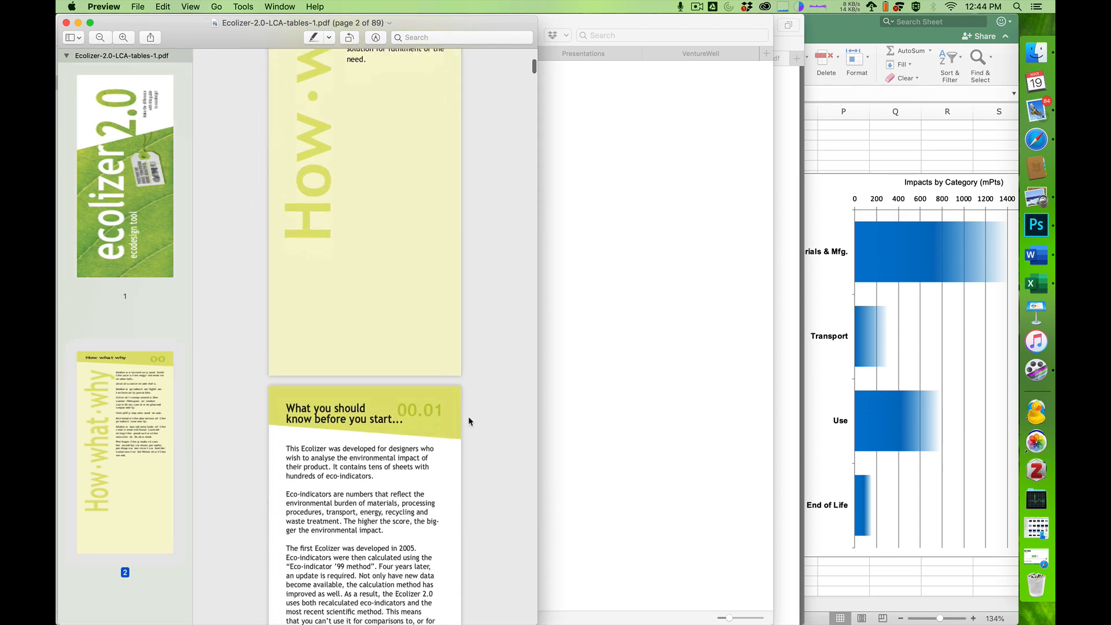
{"action": "scroll", "coordinate": [469, 421], "scroll_direction": "down", "scroll_amount": 20}
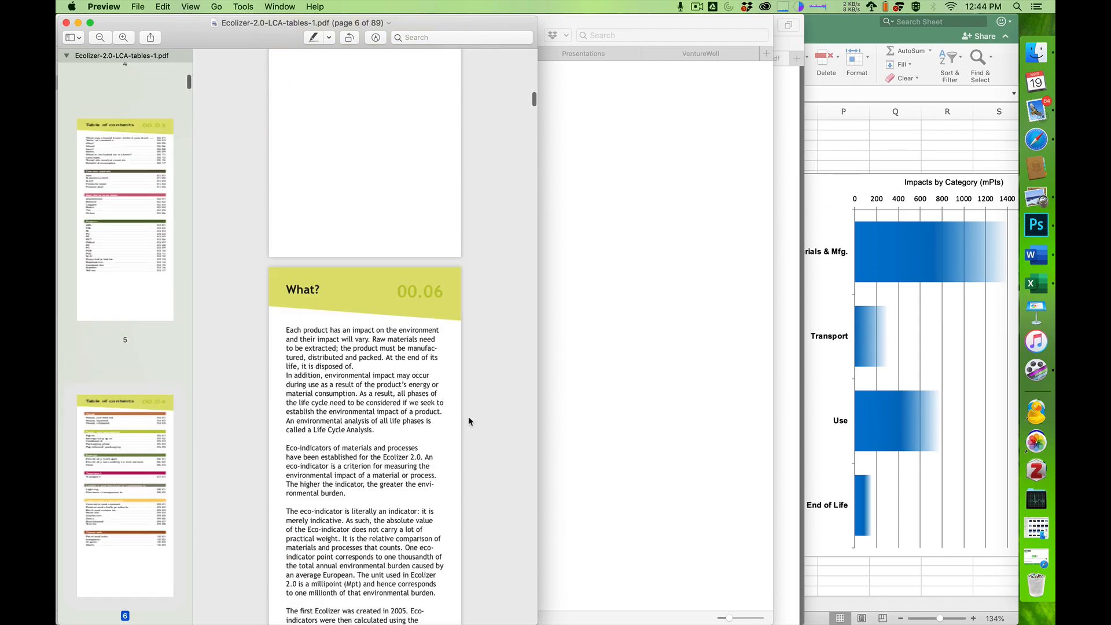
{"action": "scroll", "coordinate": [468, 420], "scroll_direction": "up", "scroll_amount": 10}
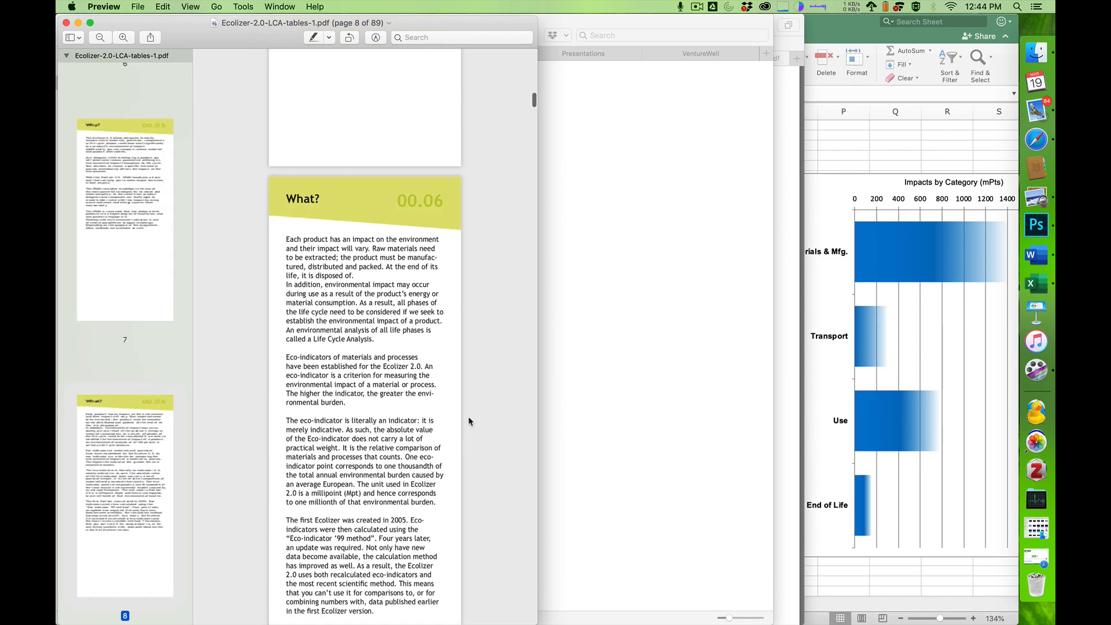
Examine the Ecolizer table of contents on pages 00.03 and 00.04, covering metals, plastics, wood, energy, transport and other categories
{"action": "scroll", "coordinate": [469, 421], "scroll_direction": "up", "scroll_amount": 10}
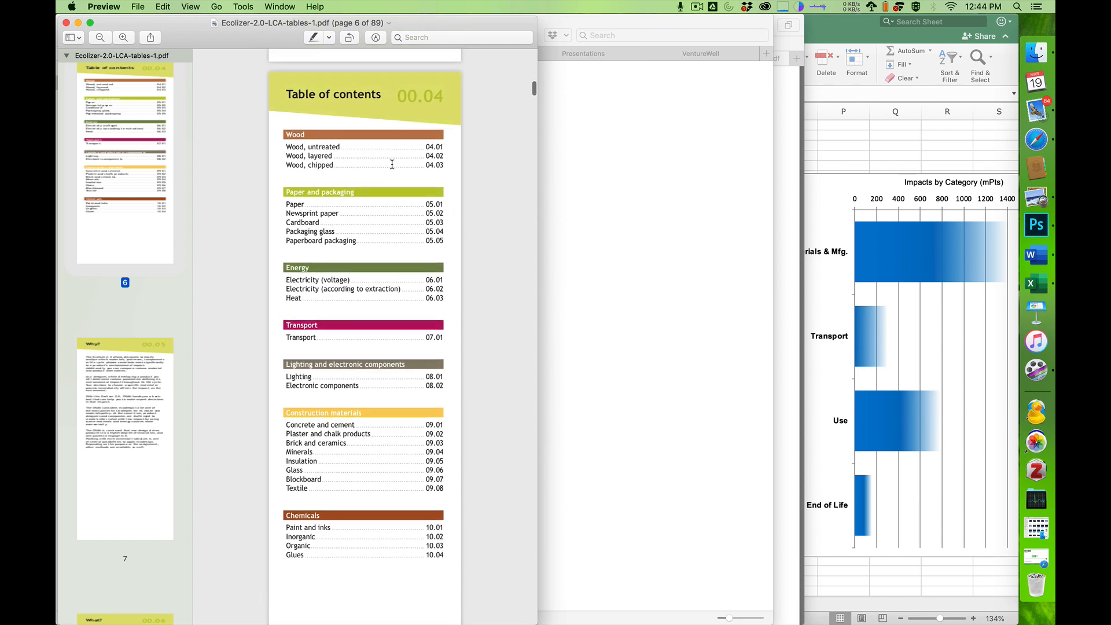
{"action": "scroll", "coordinate": [392, 165], "scroll_direction": "up", "scroll_amount": 1}
{"action": "scroll", "coordinate": [317, 316], "scroll_direction": "up", "scroll_amount": 10}
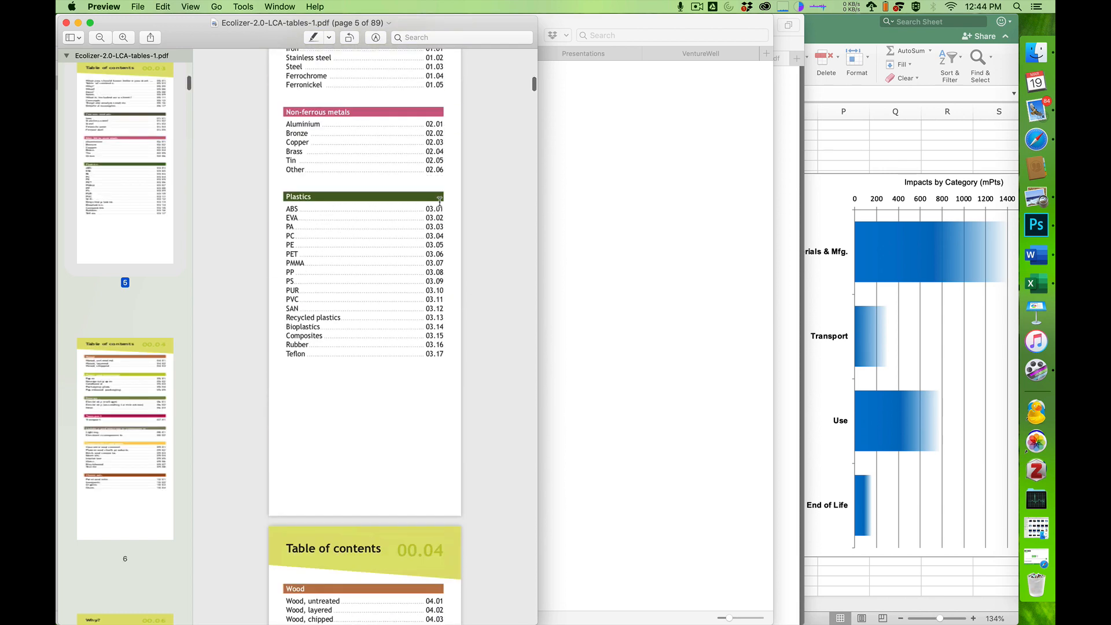
{"action": "scroll", "coordinate": [440, 202], "scroll_direction": "up", "scroll_amount": 1}
{"action": "scroll", "coordinate": [440, 202], "scroll_direction": "down", "scroll_amount": 2}
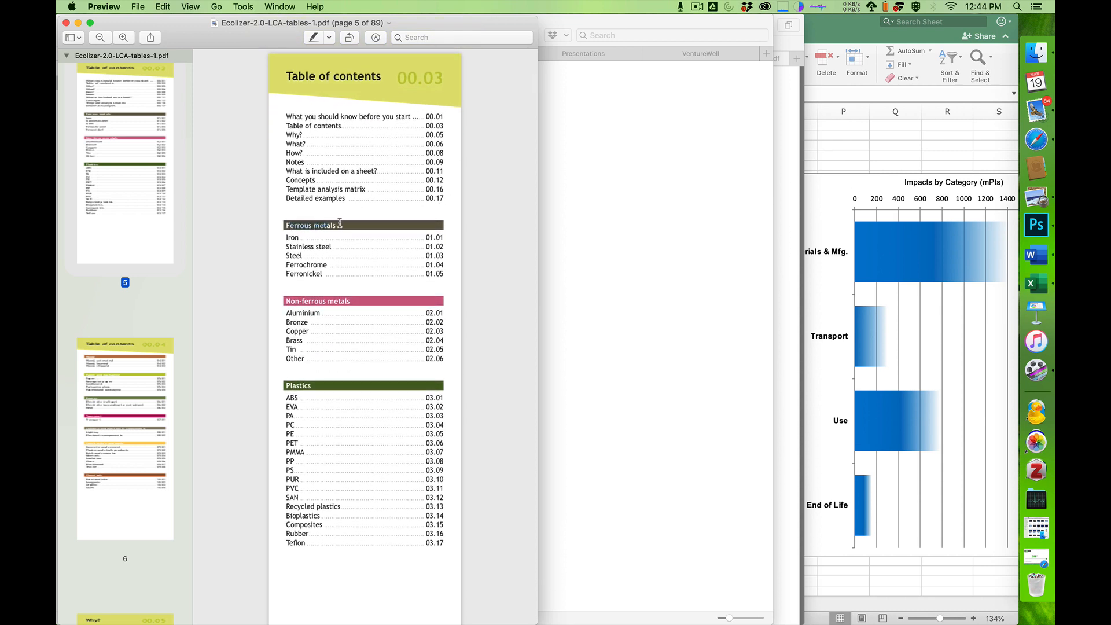
{"action": "left_click_drag", "start_coordinate": [311, 302], "coordinate": [326, 302]}
{"action": "scroll", "coordinate": [313, 396], "scroll_direction": "down", "scroll_amount": 10}
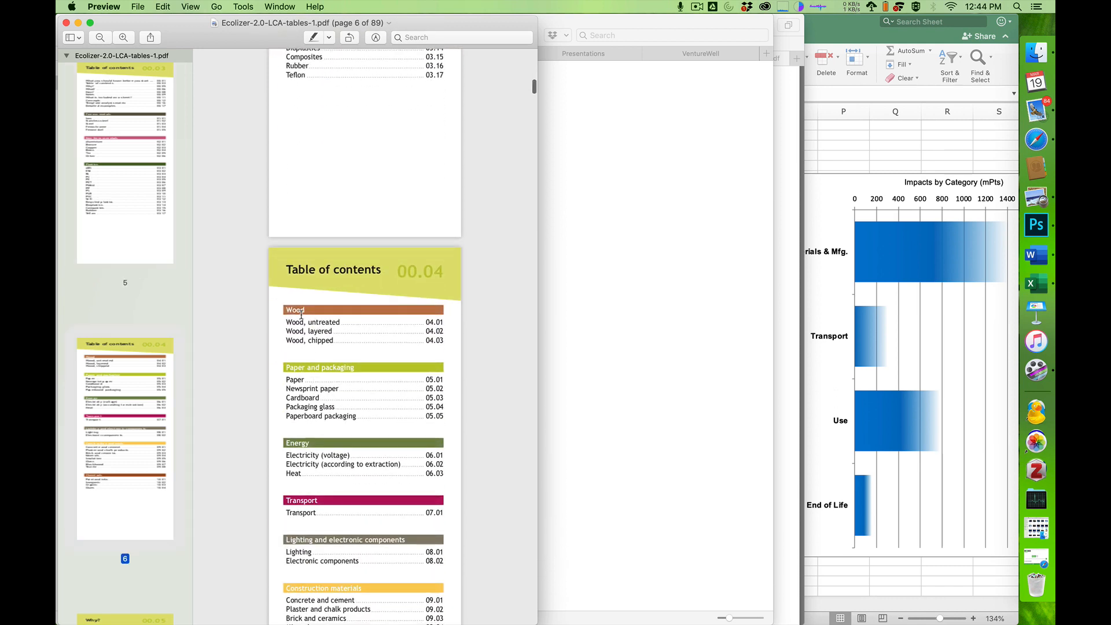
{"action": "scroll", "coordinate": [337, 396], "scroll_direction": "down", "scroll_amount": 5}
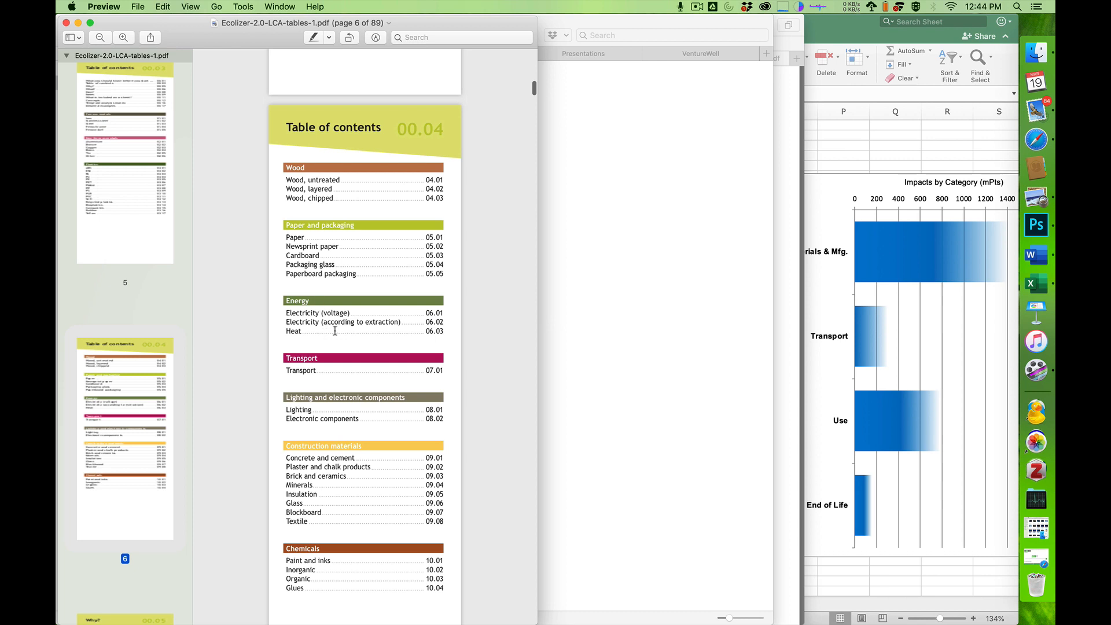
{"action": "scroll", "coordinate": [336, 330], "scroll_direction": "down", "scroll_amount": 3}
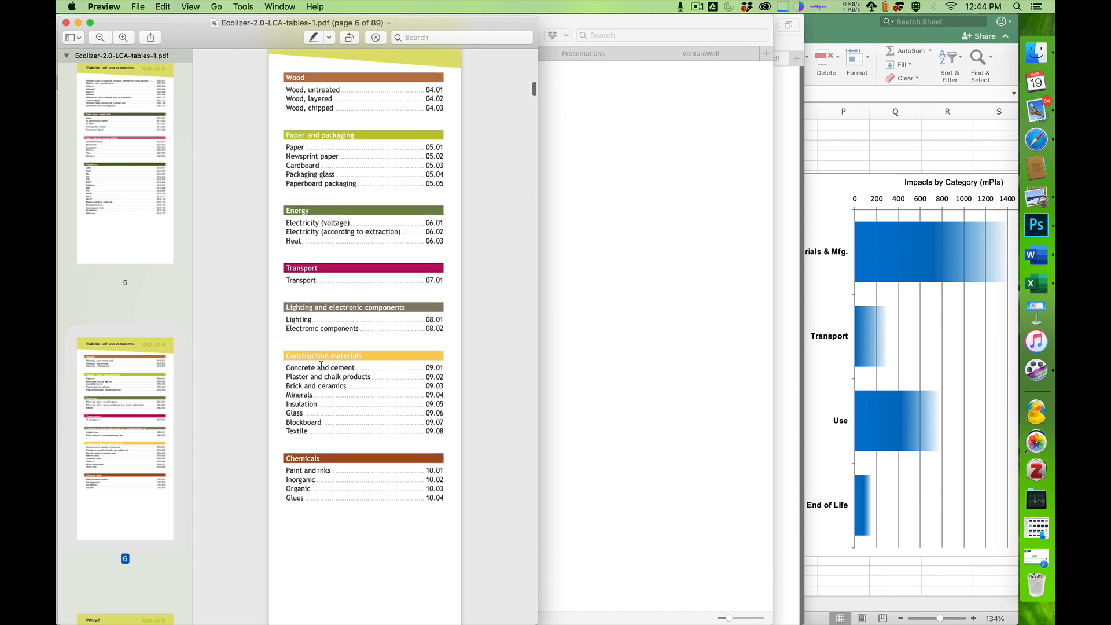
Search the Ecolizer PDF for "steel" and go through the matches up to the Stainless Steel sheet 01.02
{"action": "scroll", "coordinate": [311, 408], "scroll_direction": "down", "scroll_amount": 10}
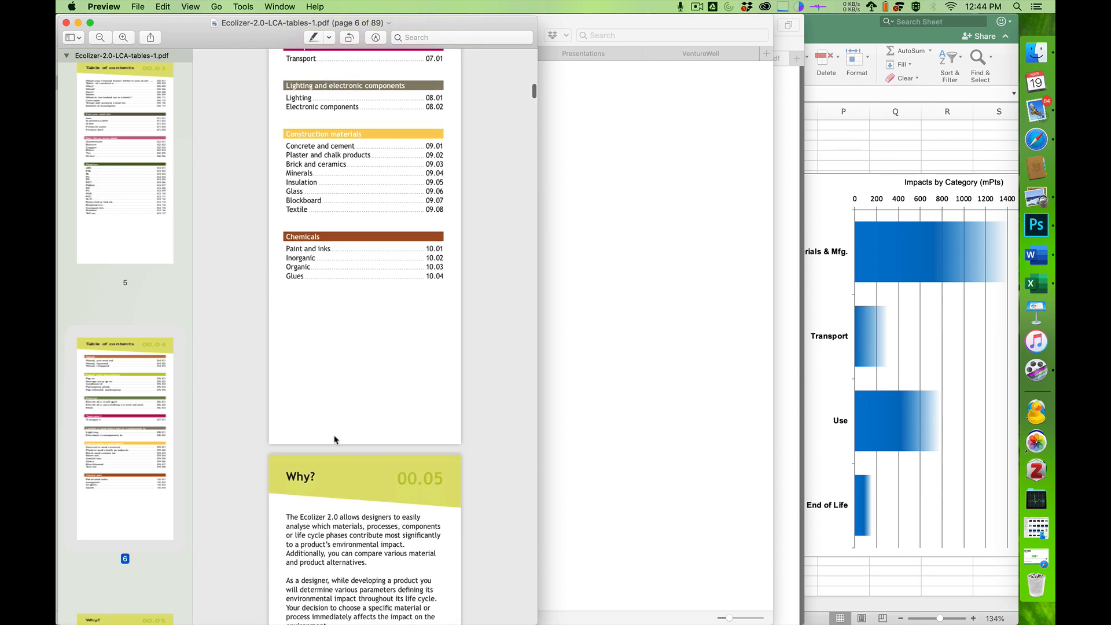
{"action": "scroll", "coordinate": [420, 372], "scroll_direction": "down", "scroll_amount": 15}
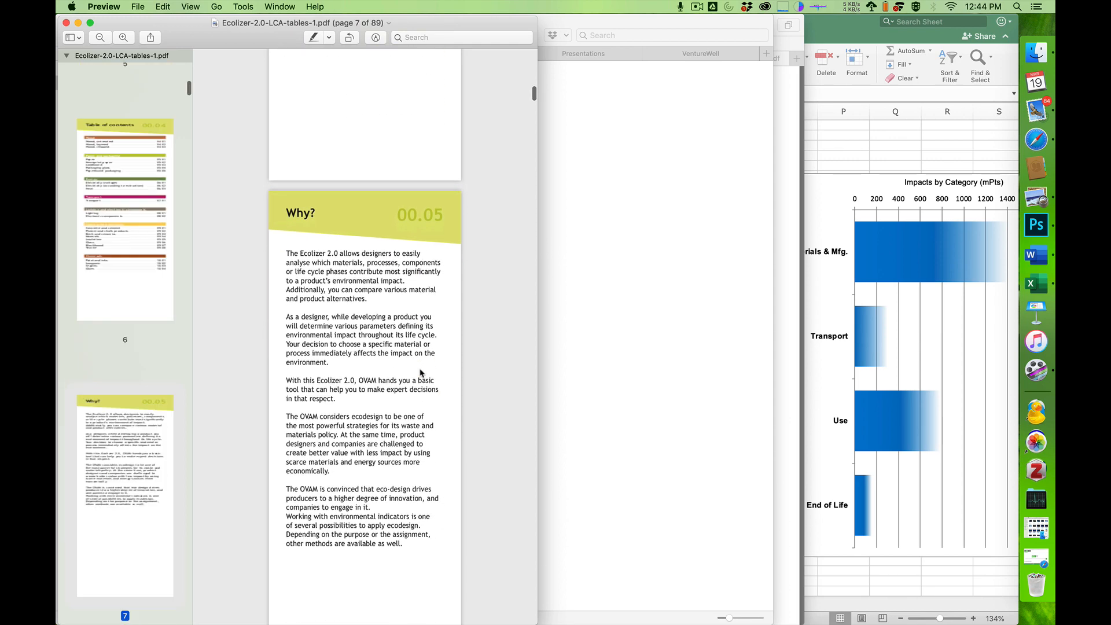
{"action": "scroll", "coordinate": [420, 373], "scroll_direction": "down", "scroll_amount": 9}
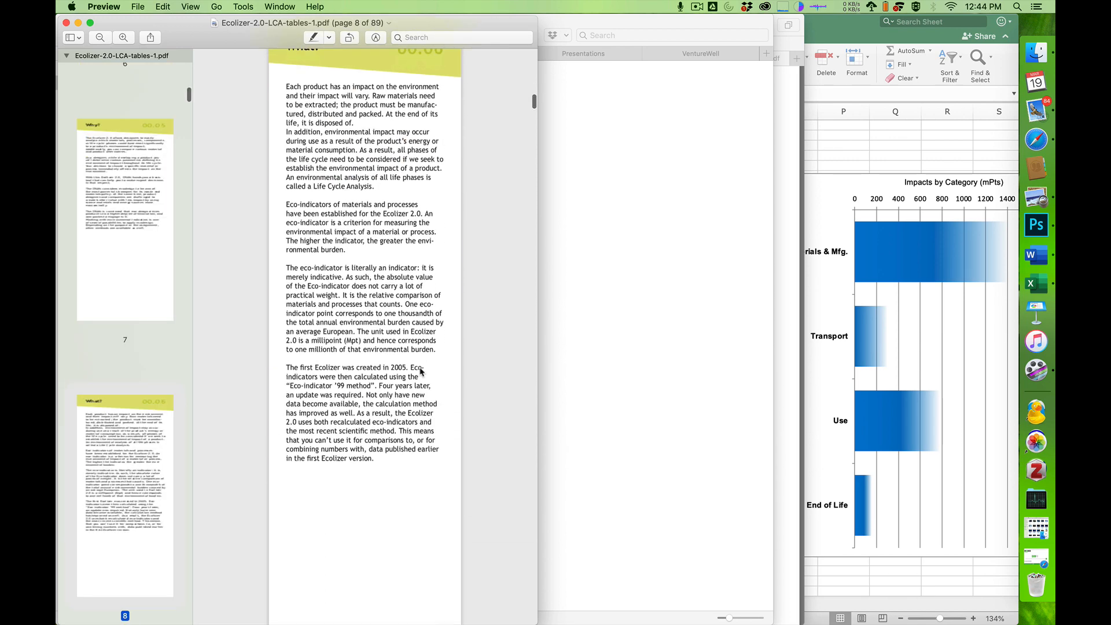
{"action": "left_click", "coordinate": [437, 38]}
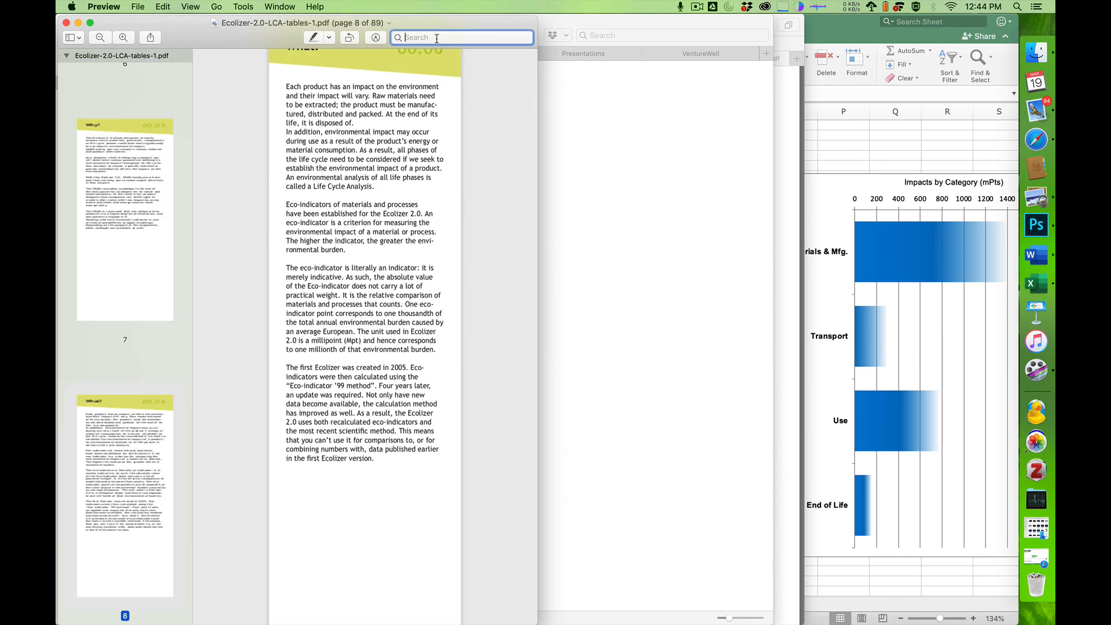
{"action": "type", "text": "steel"}
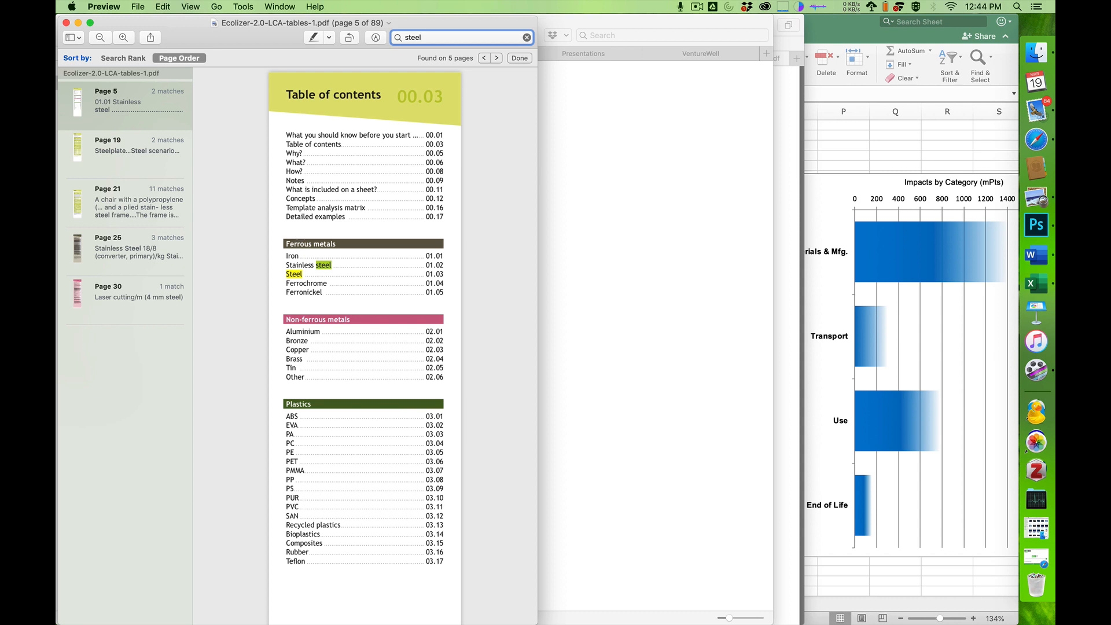
{"action": "key", "text": "Return"}
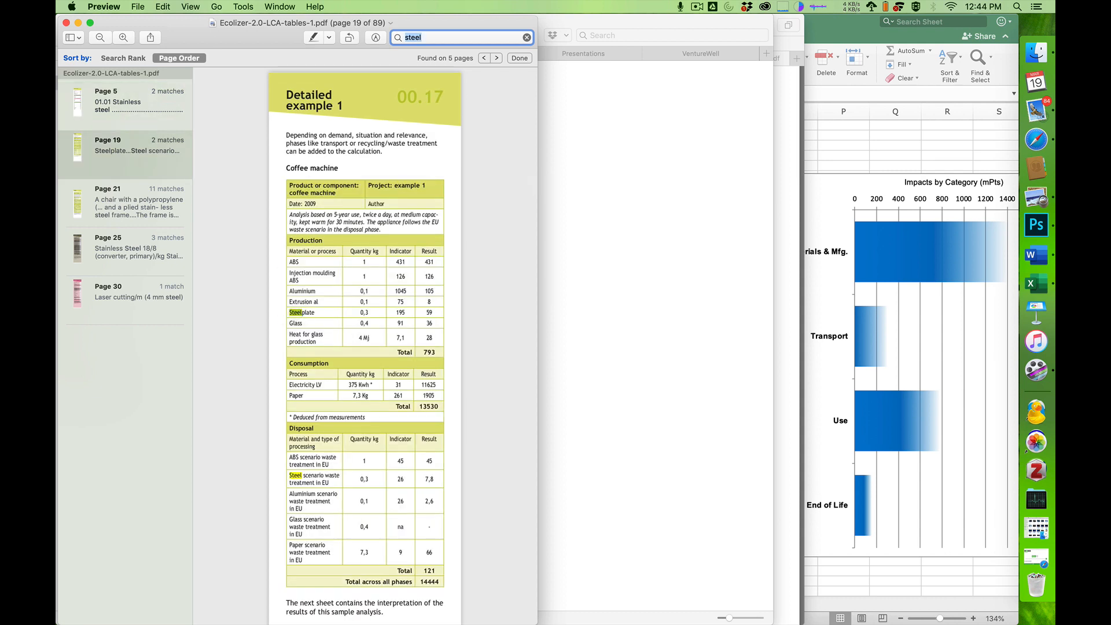
{"action": "key", "text": "Return"}
{"action": "key", "text": "Return"}
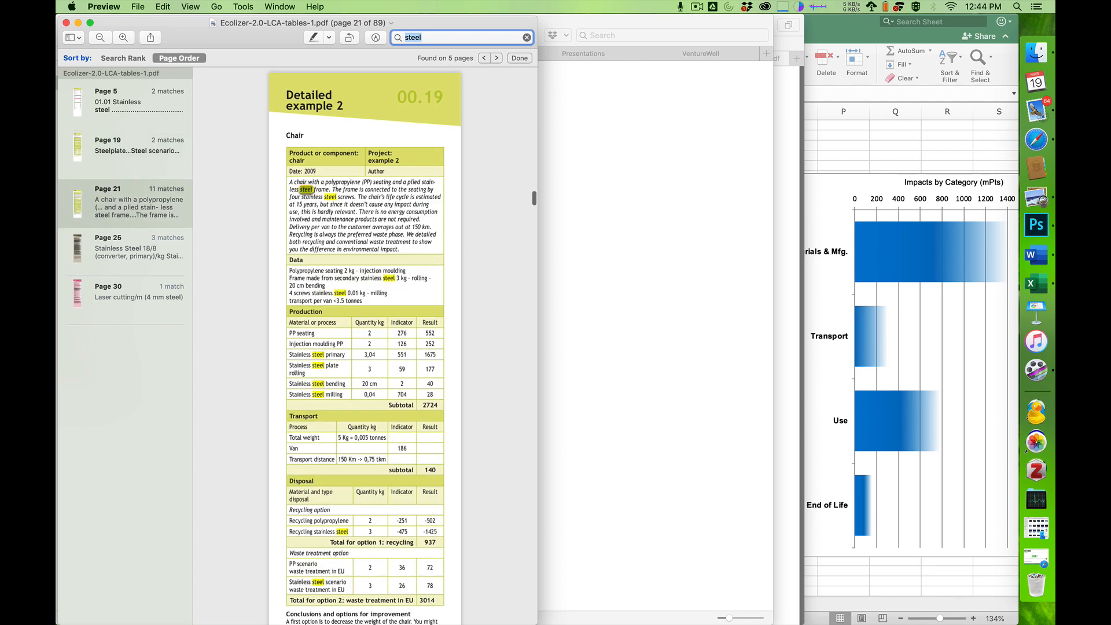
{"action": "key", "text": "Return"}
{"action": "key", "text": "Return"}
{"action": "key", "text": "Return"}
{"action": "key", "text": "Return"}
{"action": "key", "text": "Return"}
{"action": "key", "text": "Return"}
{"action": "key", "text": "Return"}
{"action": "key", "text": "Return"}
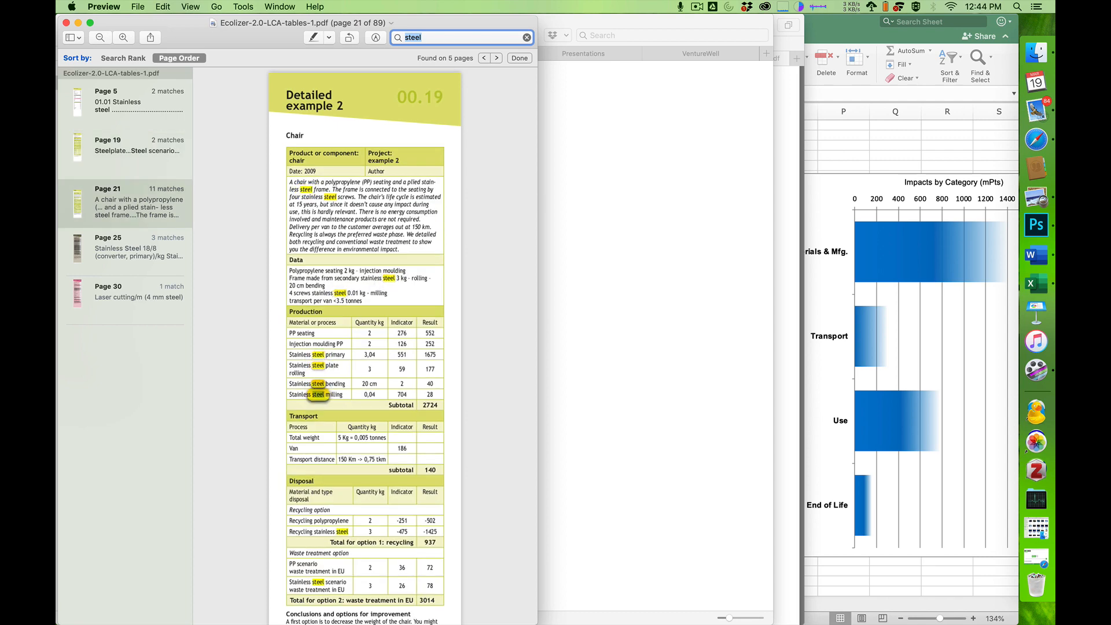
{"action": "key", "text": "Return"}
{"action": "key", "text": "Return"}
{"action": "key", "text": "Return"}
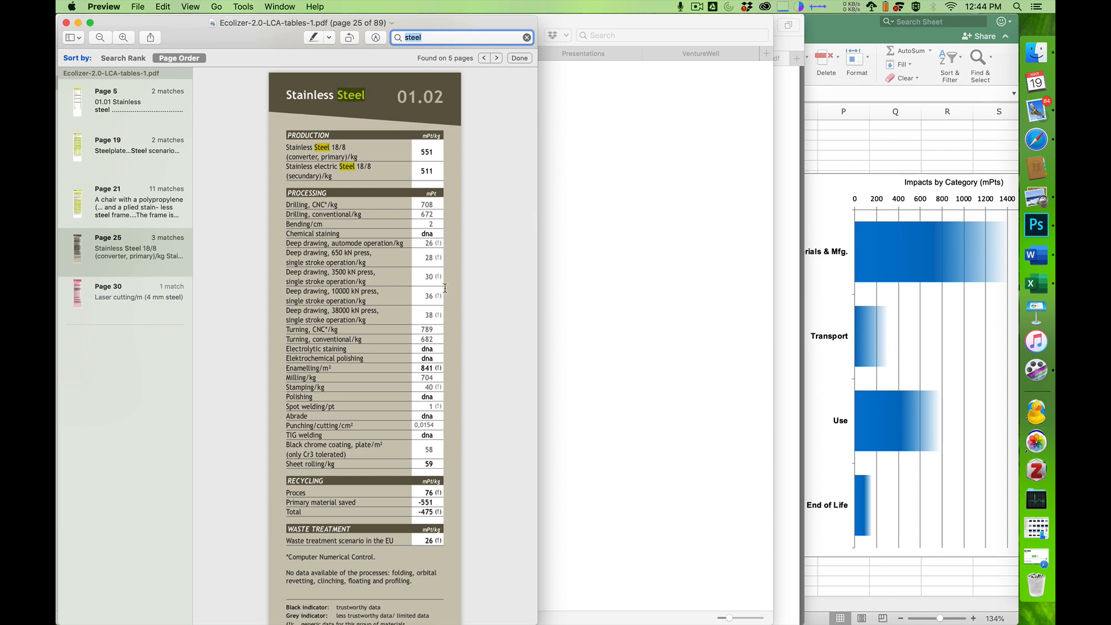
Switch to the fridge worksheet in Safari and check how steel is specified in the Refrigerator Data table
{"action": "key", "text": "super+Tab"}
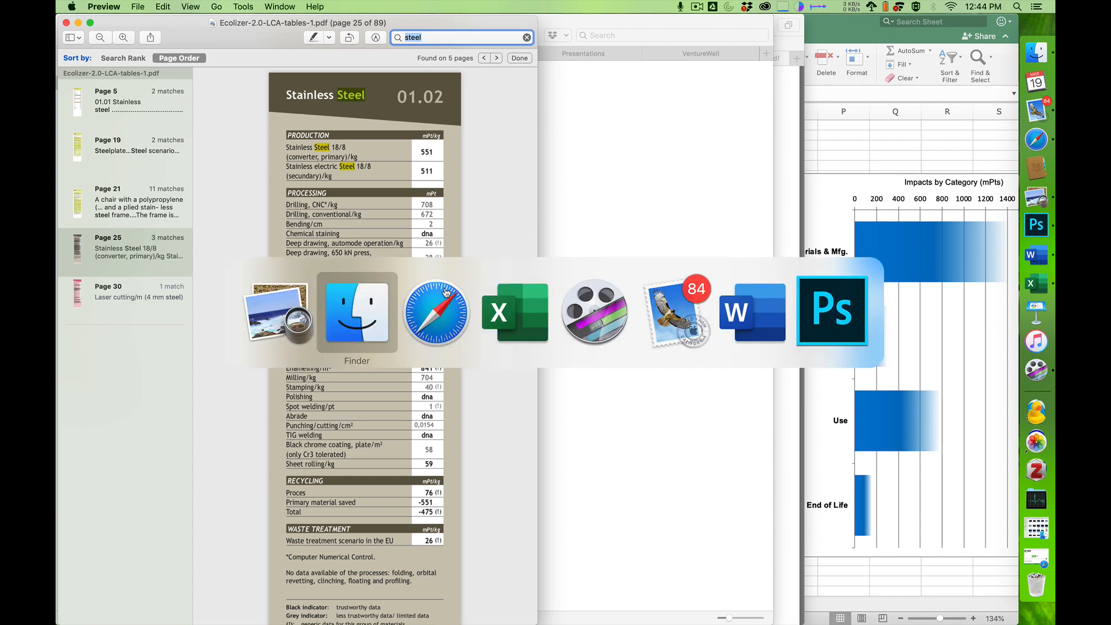
{"action": "left_click", "coordinate": [447, 293]}
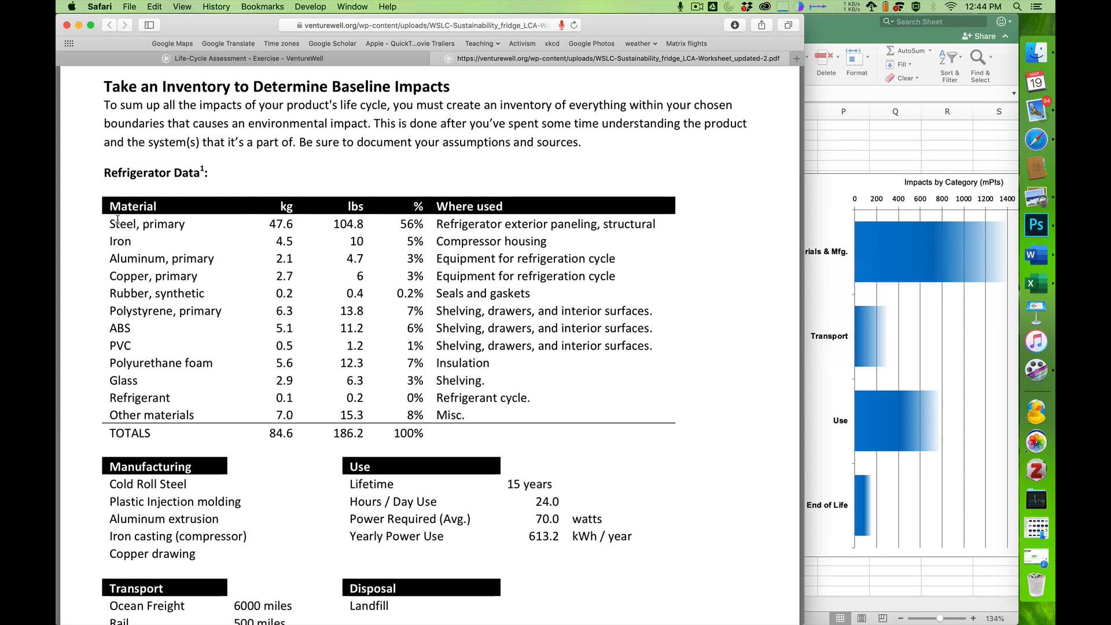
{"action": "left_click_drag", "start_coordinate": [111, 224], "coordinate": [185, 225]}
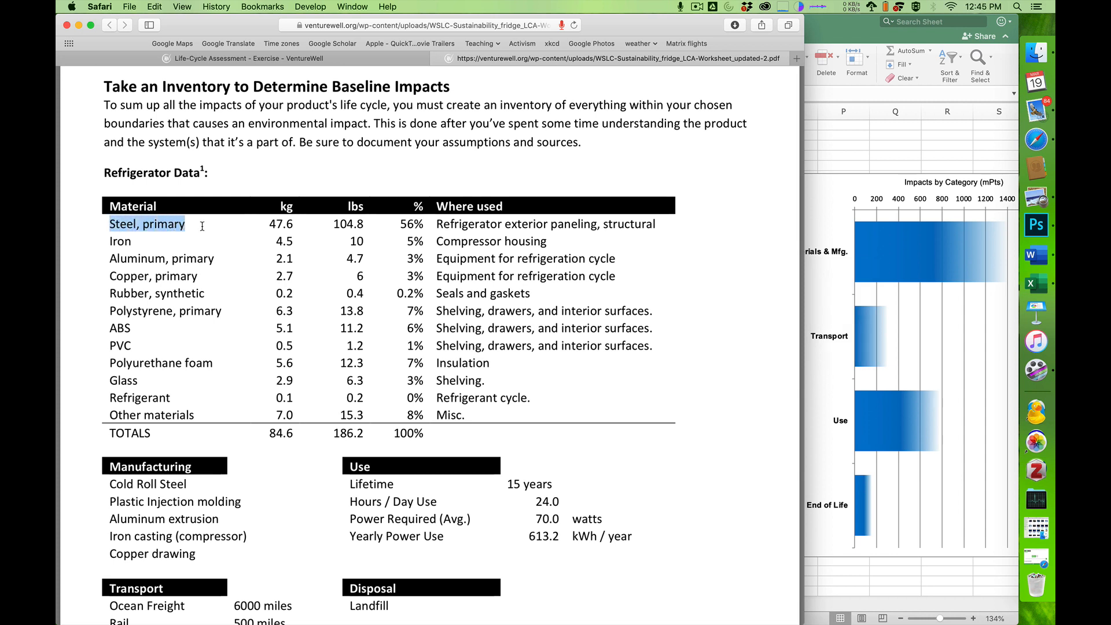
{"action": "left_click", "coordinate": [199, 225]}
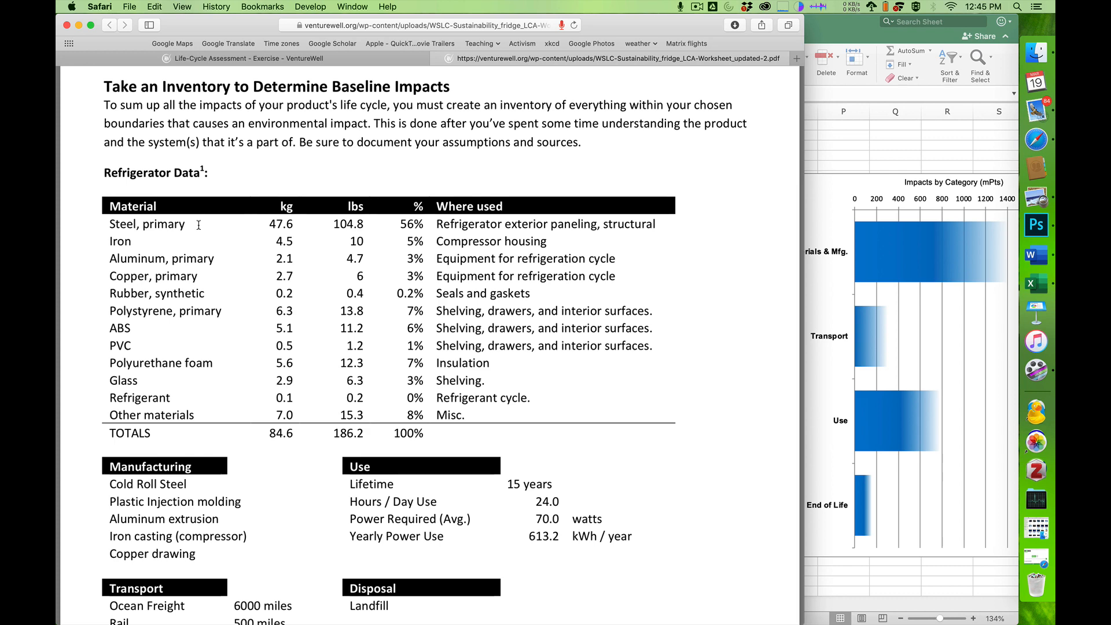
Return to the Ecolizer PDF in Preview and look up primary low-alloyed steel on the Steel sheet 01.03
{"action": "key", "text": "super+Tab"}
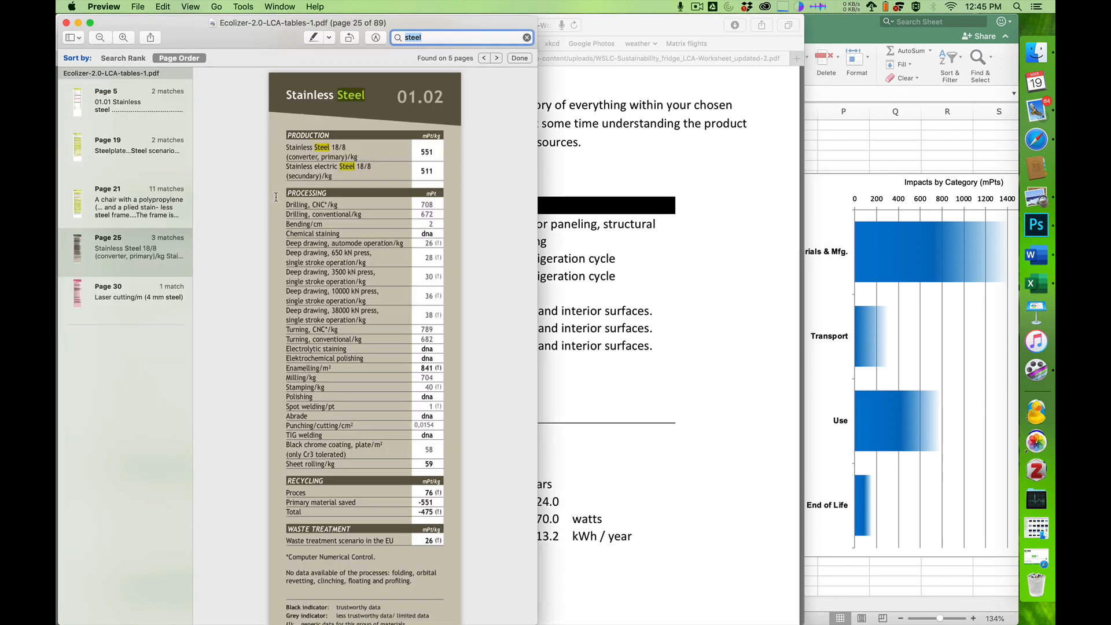
{"action": "scroll", "coordinate": [324, 314], "scroll_direction": "down", "scroll_amount": 2}
{"action": "scroll", "coordinate": [324, 314], "scroll_direction": "down", "scroll_amount": 8}
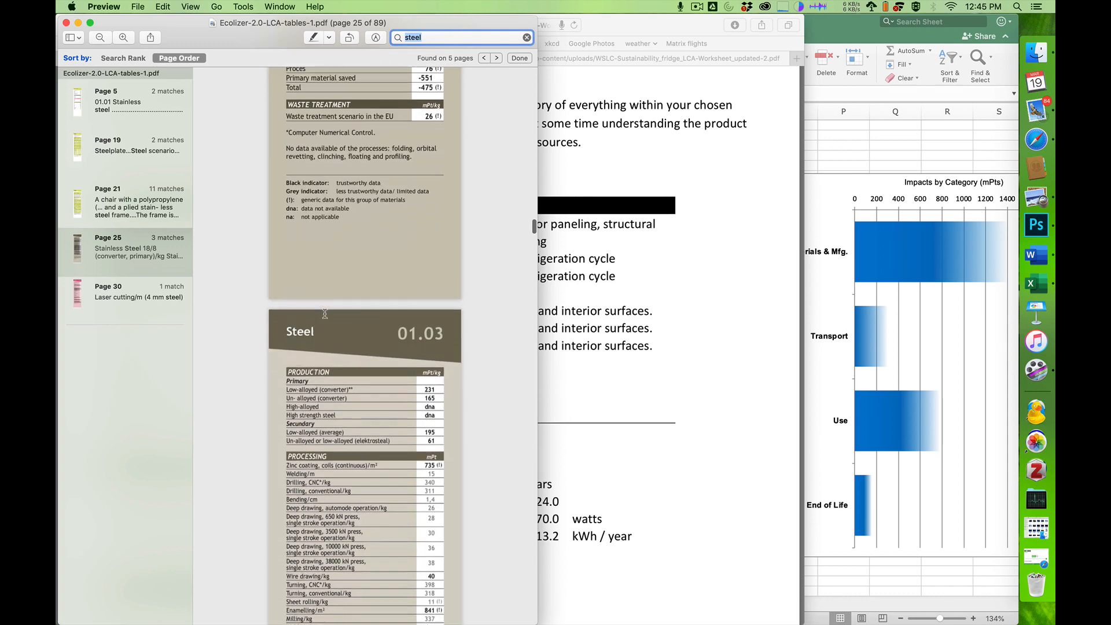
{"action": "scroll", "coordinate": [336, 379], "scroll_direction": "down", "scroll_amount": 3}
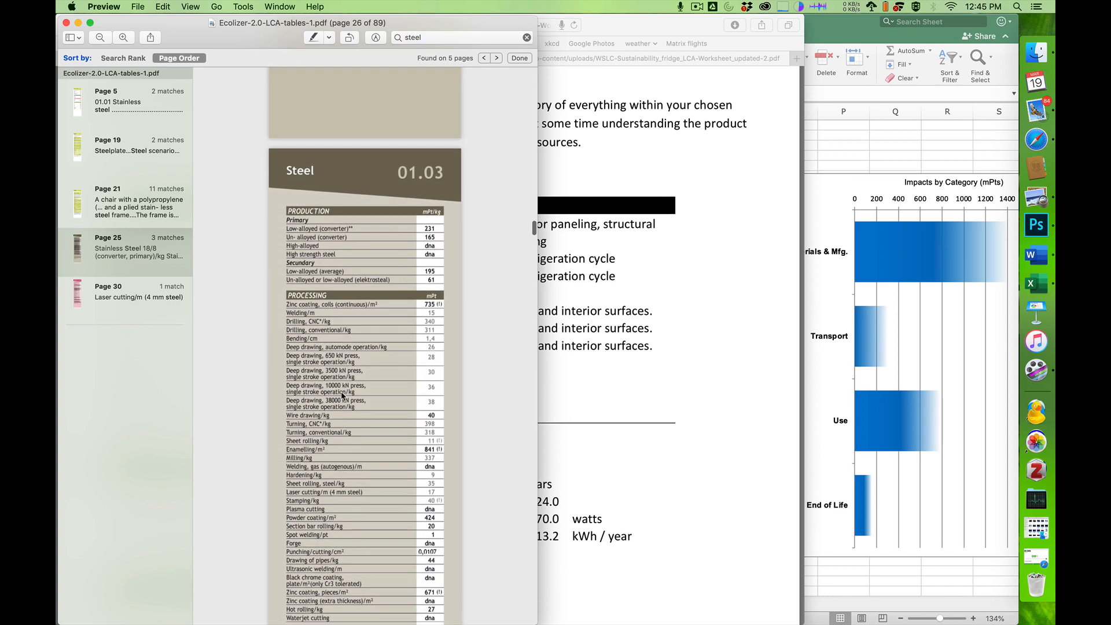
{"action": "scroll", "coordinate": [338, 369], "scroll_direction": "up", "scroll_amount": 5}
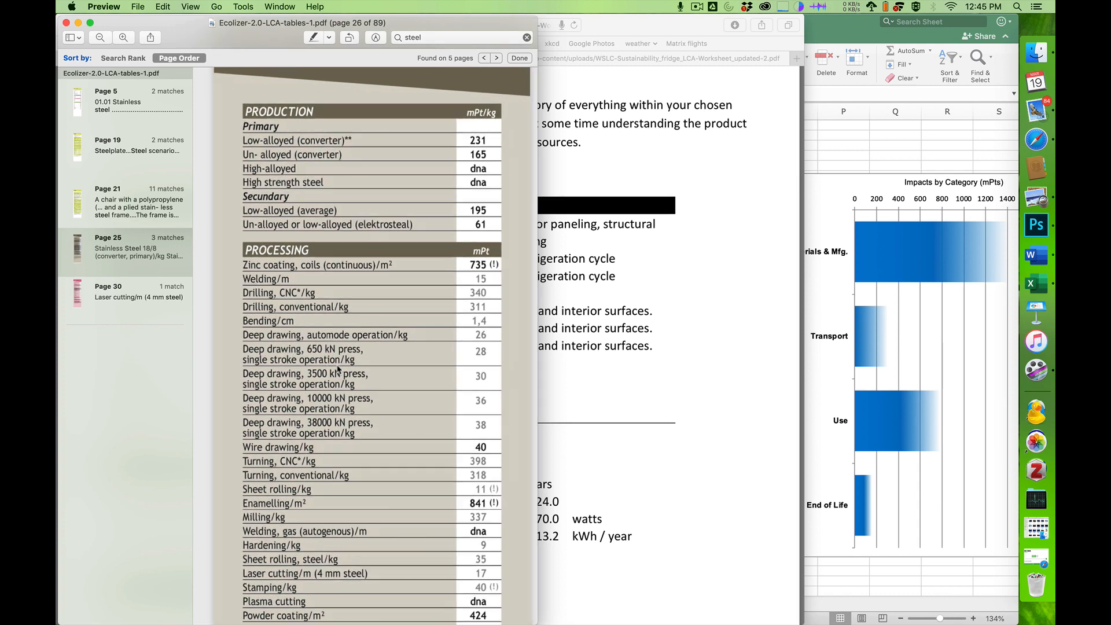
{"action": "scroll", "coordinate": [337, 369], "scroll_direction": "up", "scroll_amount": 2}
{"action": "scroll", "coordinate": [338, 369], "scroll_direction": "down", "scroll_amount": 1}
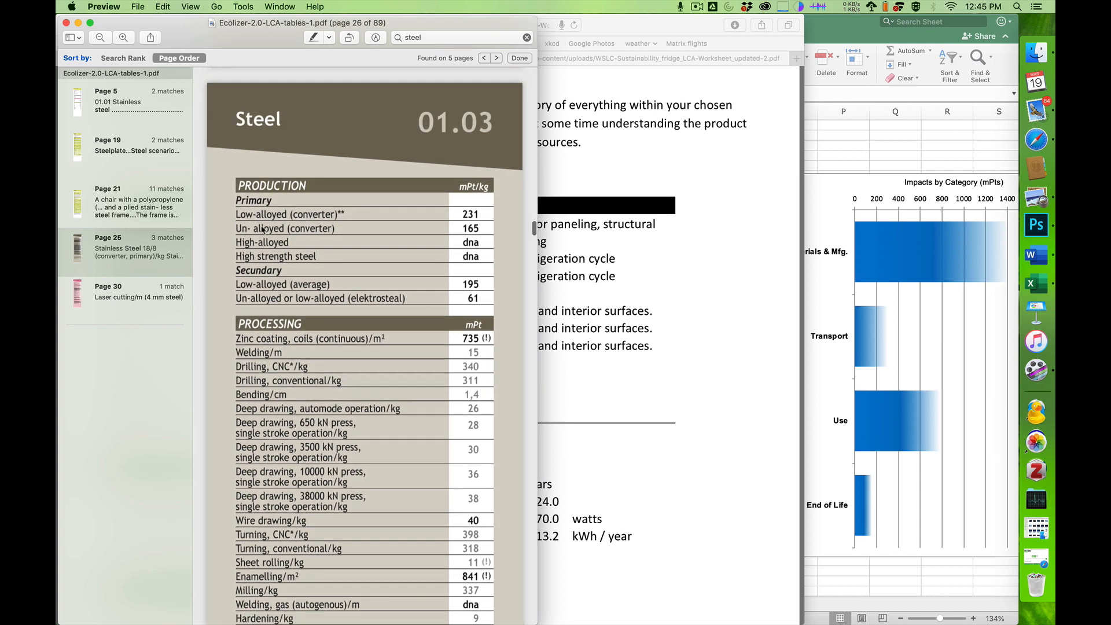
{"action": "left_click_drag", "start_coordinate": [238, 215], "coordinate": [257, 216]}
{"action": "left_click", "coordinate": [243, 213]}
Switch to Safari, open VentureWell's Life-Cycle Assessment page, and highlight its mention of the "ReCiPe" methodology
{"action": "key", "text": "super+Tab"}
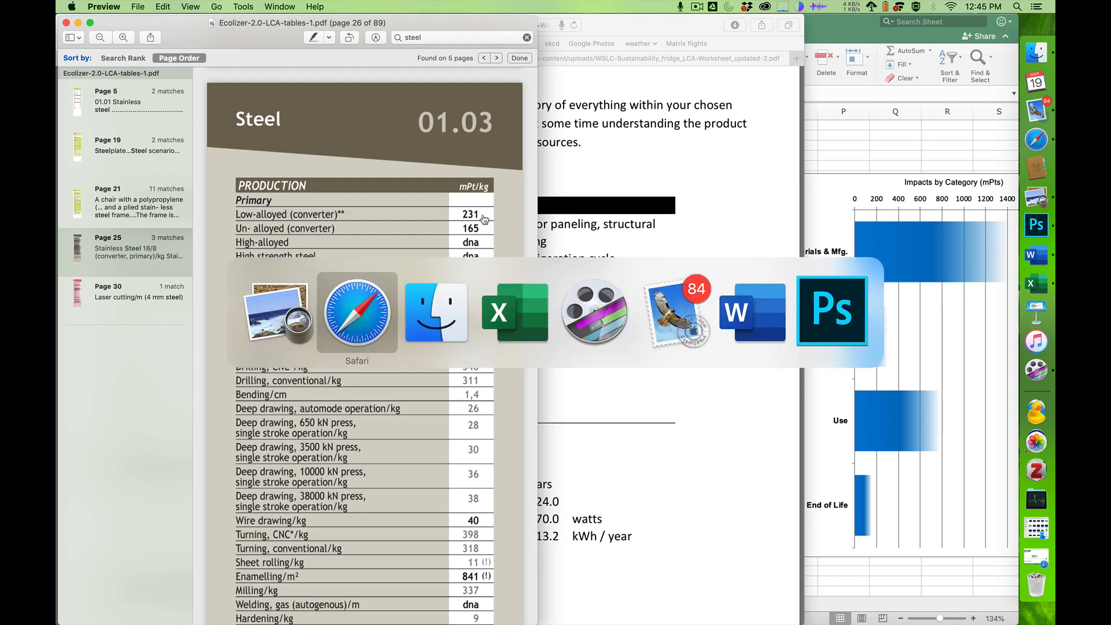
{"action": "key", "text": "ctrl+shift+Tab"}
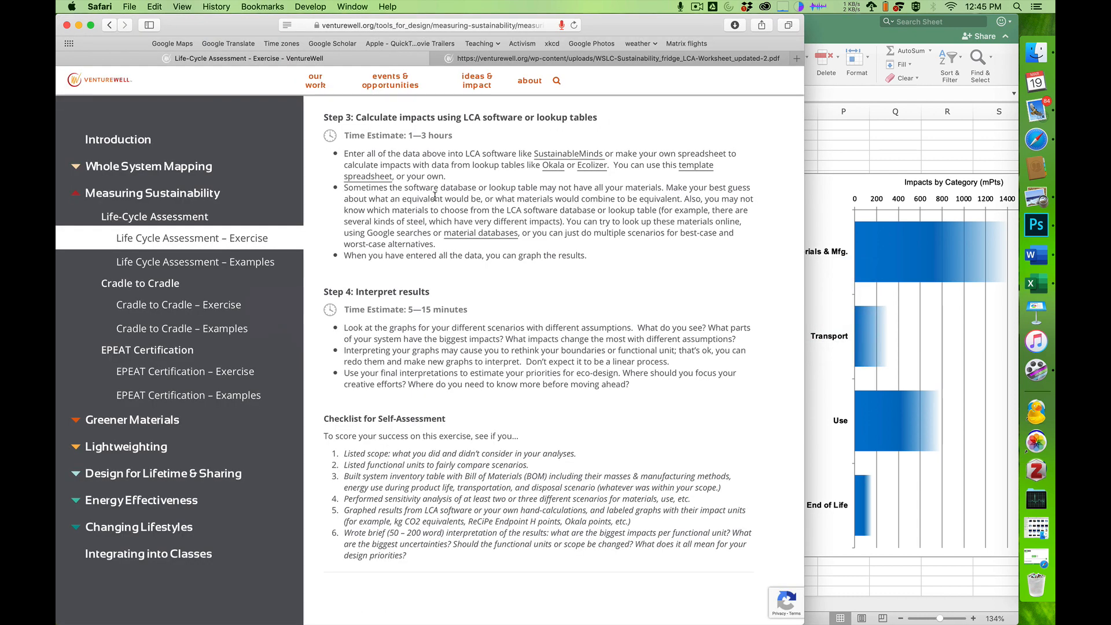
{"action": "left_click", "coordinate": [155, 216]}
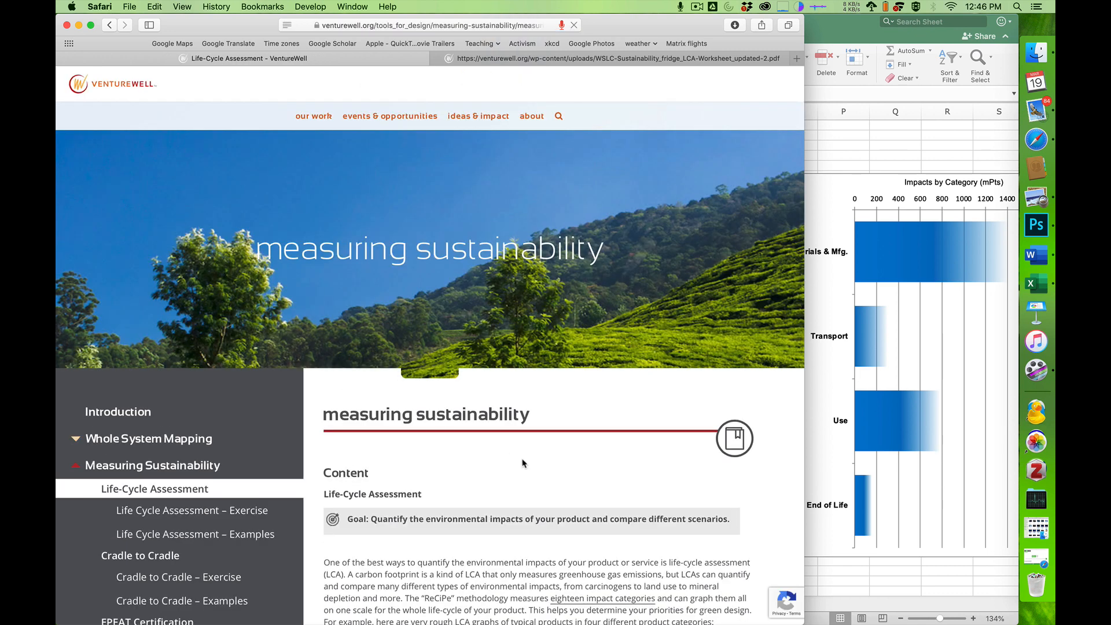
{"action": "scroll", "coordinate": [522, 463], "scroll_direction": "down", "scroll_amount": 10}
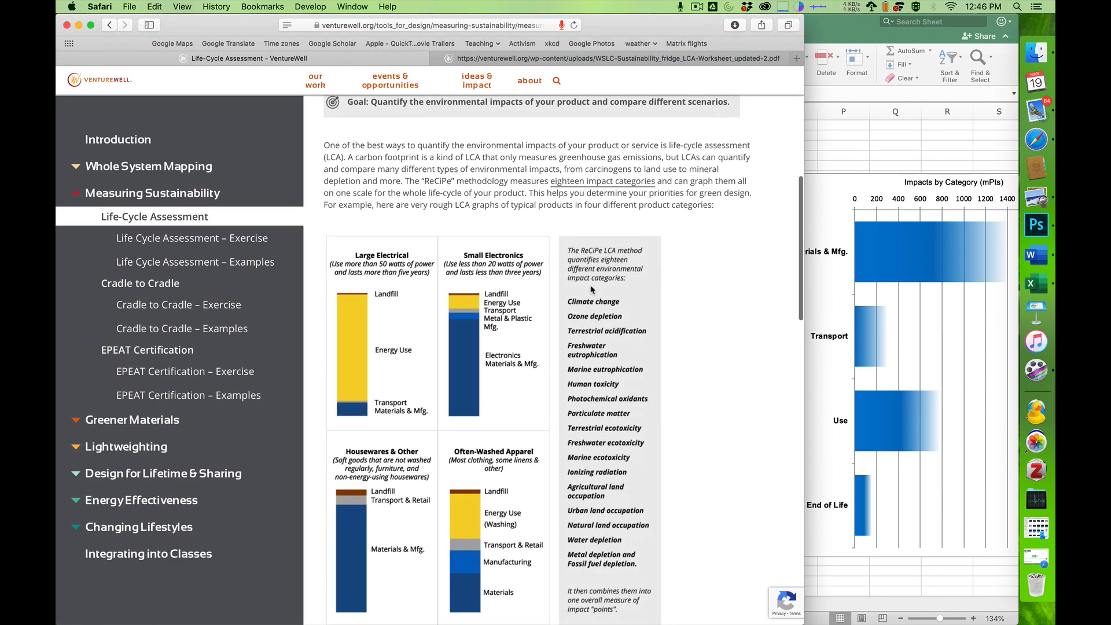
{"action": "left_click_drag", "start_coordinate": [419, 180], "coordinate": [503, 179]}
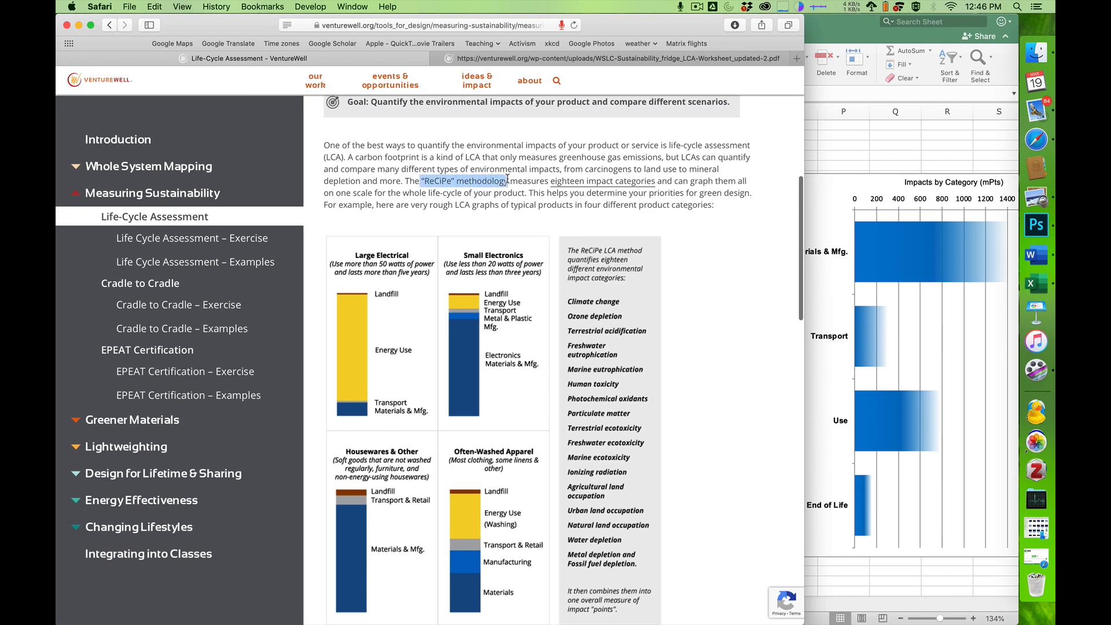
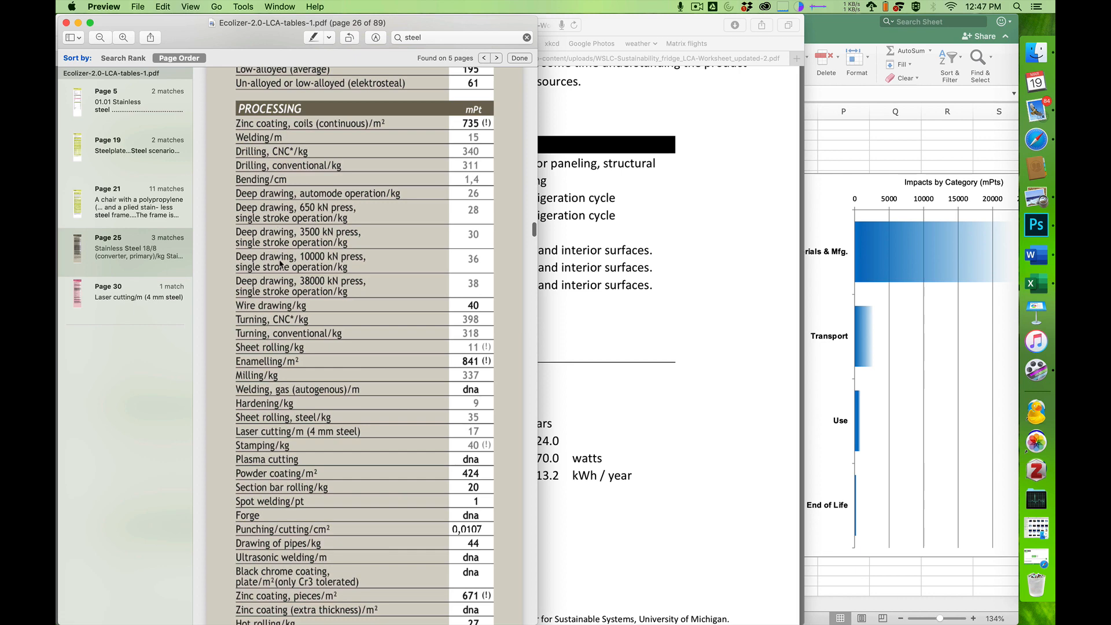
Look through the Processing values on the Ecolizer Steel sheet 01.03 for a rolling process matching cold-rolled steel
{"action": "scroll", "coordinate": [278, 426], "scroll_direction": "down", "scroll_amount": 5}
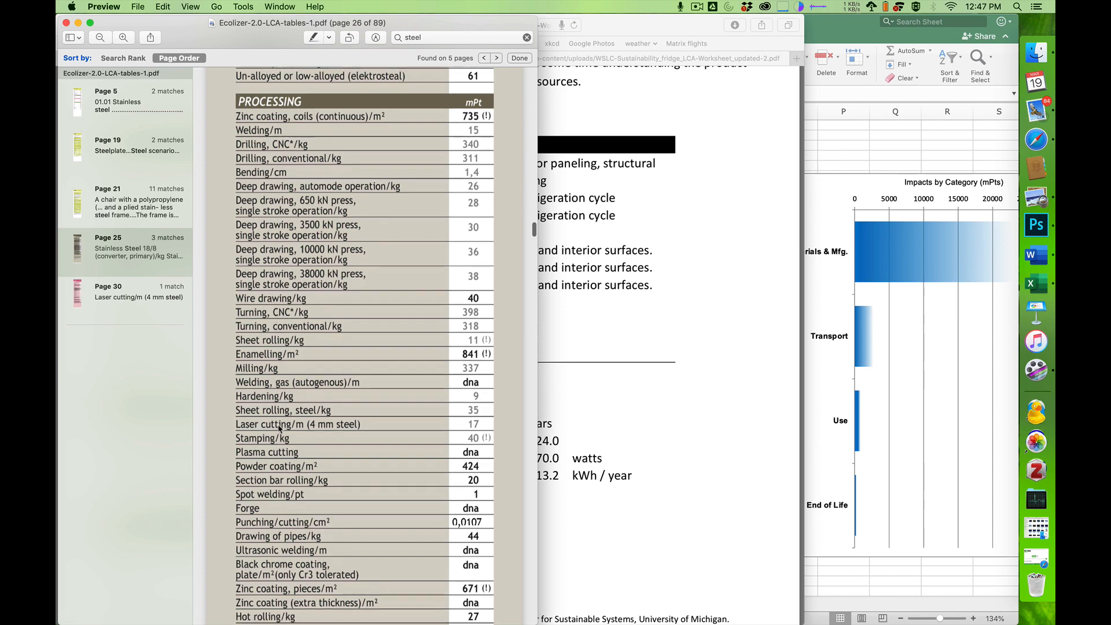
{"action": "scroll", "coordinate": [278, 428], "scroll_direction": "down", "scroll_amount": 5}
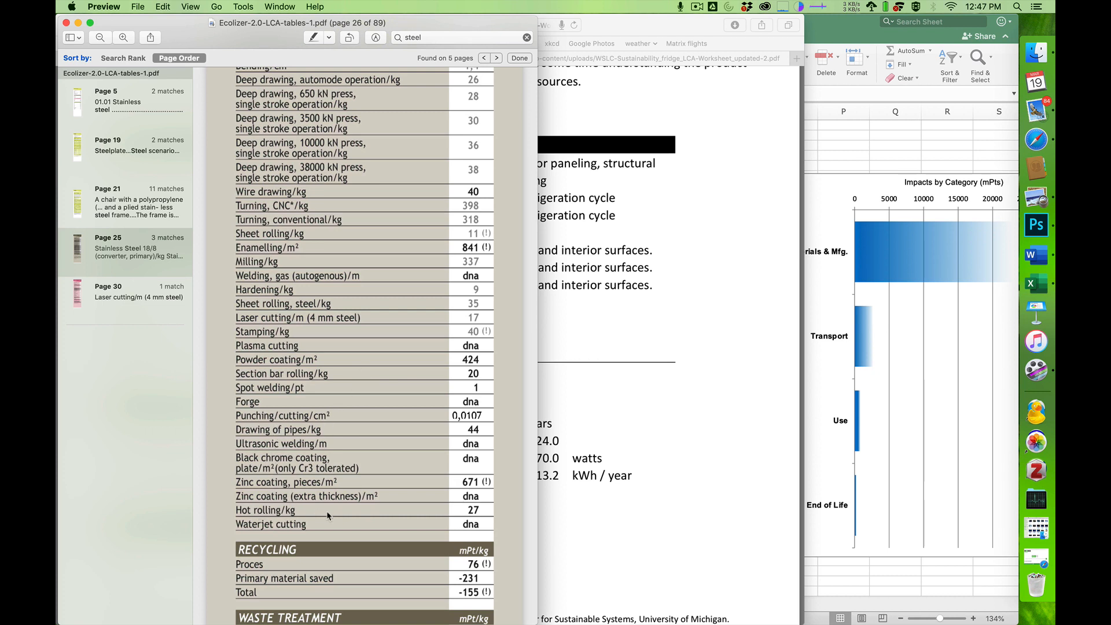
{"action": "scroll", "coordinate": [327, 515], "scroll_direction": "up", "scroll_amount": 5}
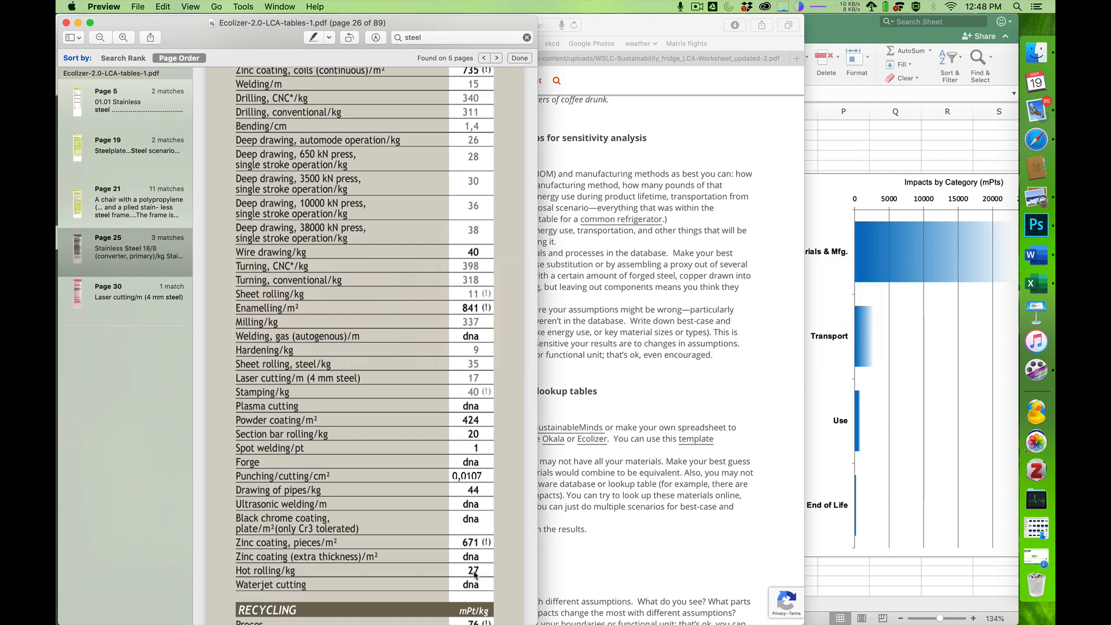
Switch to the LCA calculator in Excel and label the first two Manufacturing rows "Steel" and "Steel cold rolling"
{"action": "key", "text": "super+Tab"}
{"action": "key", "text": "super+Tab"}
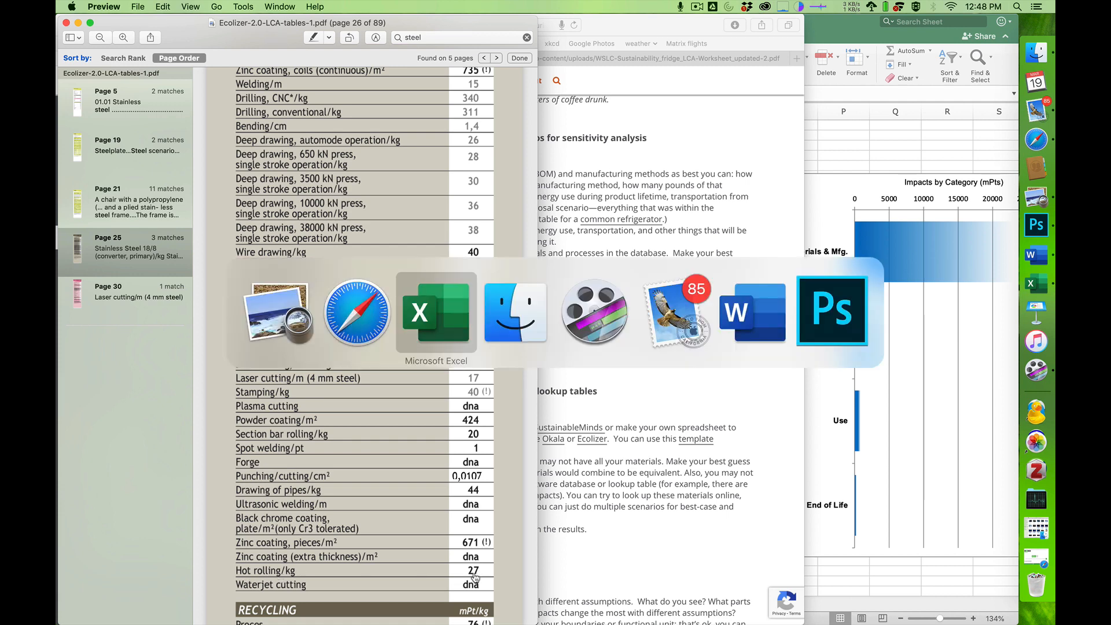
{"action": "key", "text": "Up"}
{"action": "type", "text": "Steel"}
{"action": "key", "text": "Return"}
{"action": "type", "text": "Steel hot rolling"}
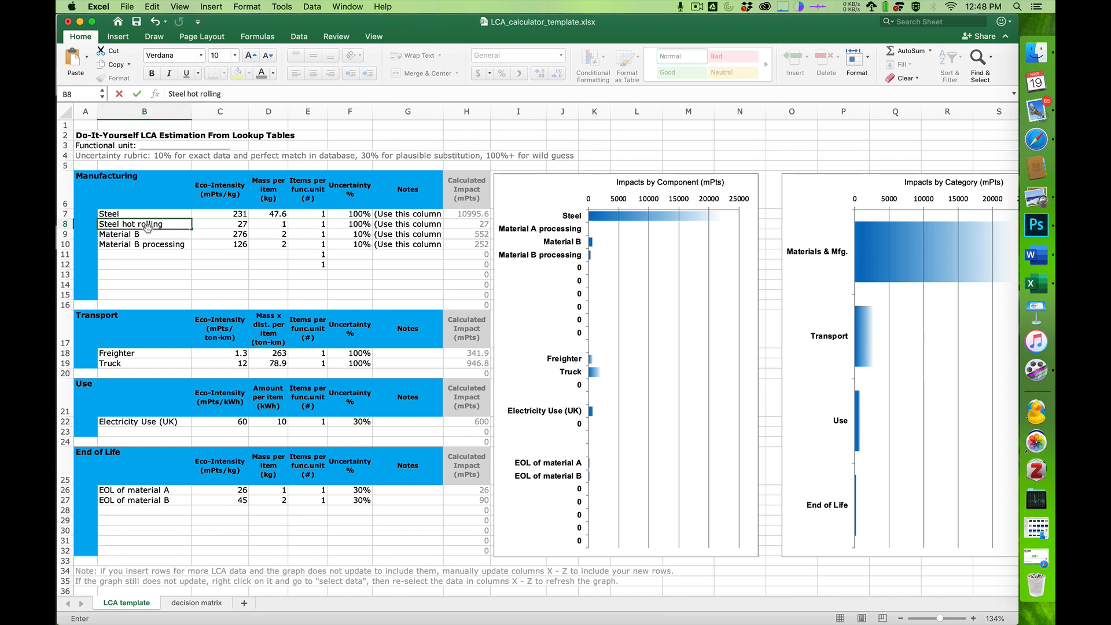
{"action": "double_click", "coordinate": [126, 224]}
{"action": "type", "text": "cold"}
Replace the Steel cold rolling row's note with "substituted hot rolling in db for cold rolling in BOM"
{"action": "left_click", "coordinate": [403, 224]}
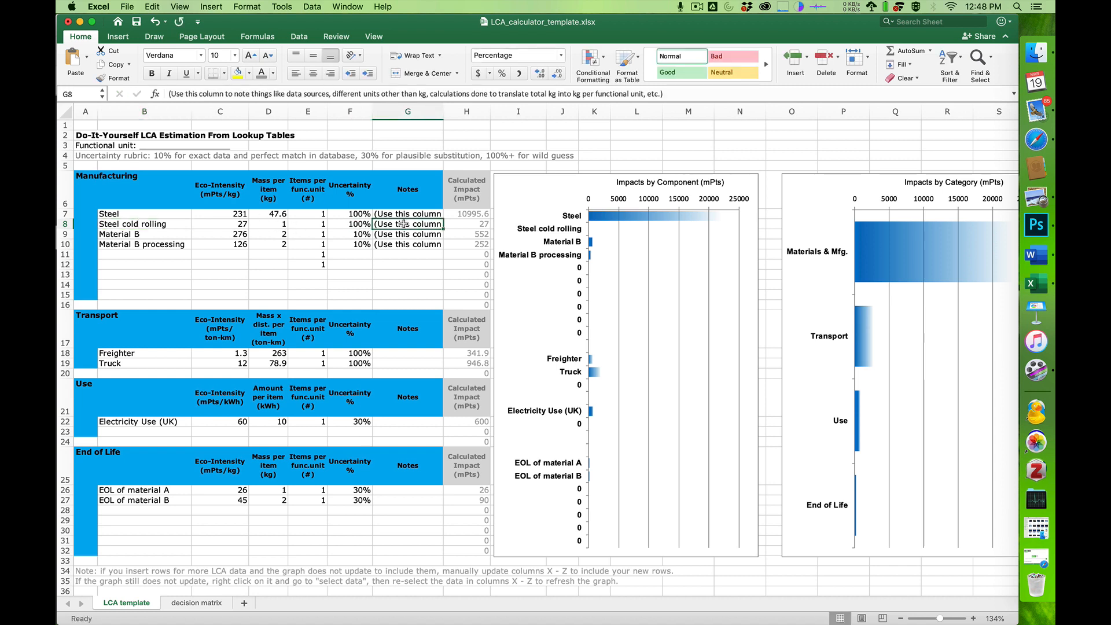
{"action": "type", "text": "subs"}
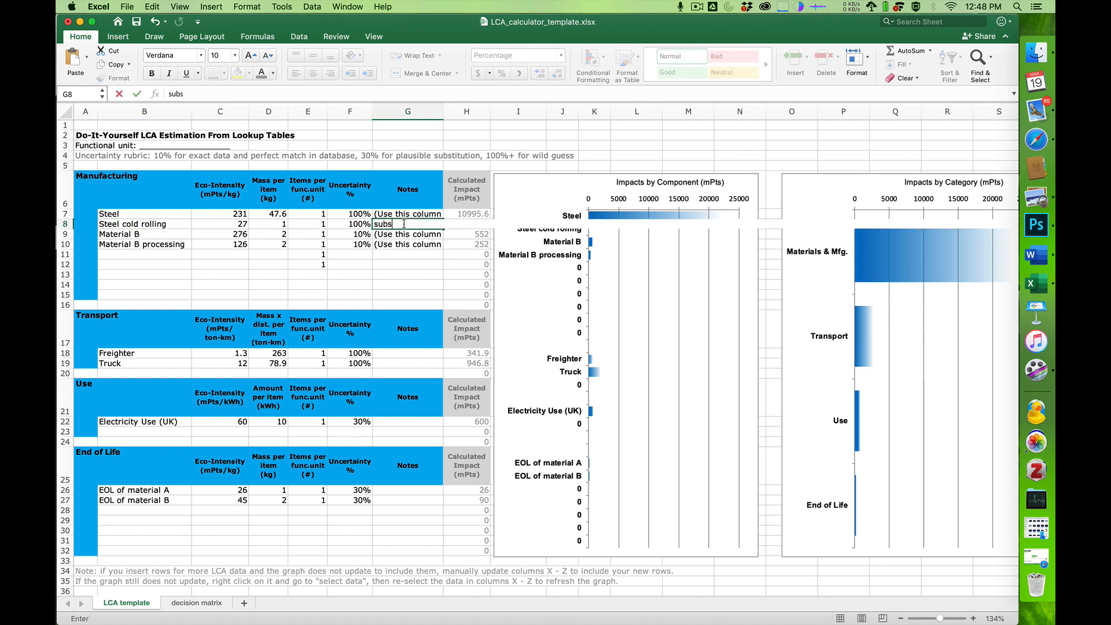
{"action": "type", "text": "tituted hot rolling"}
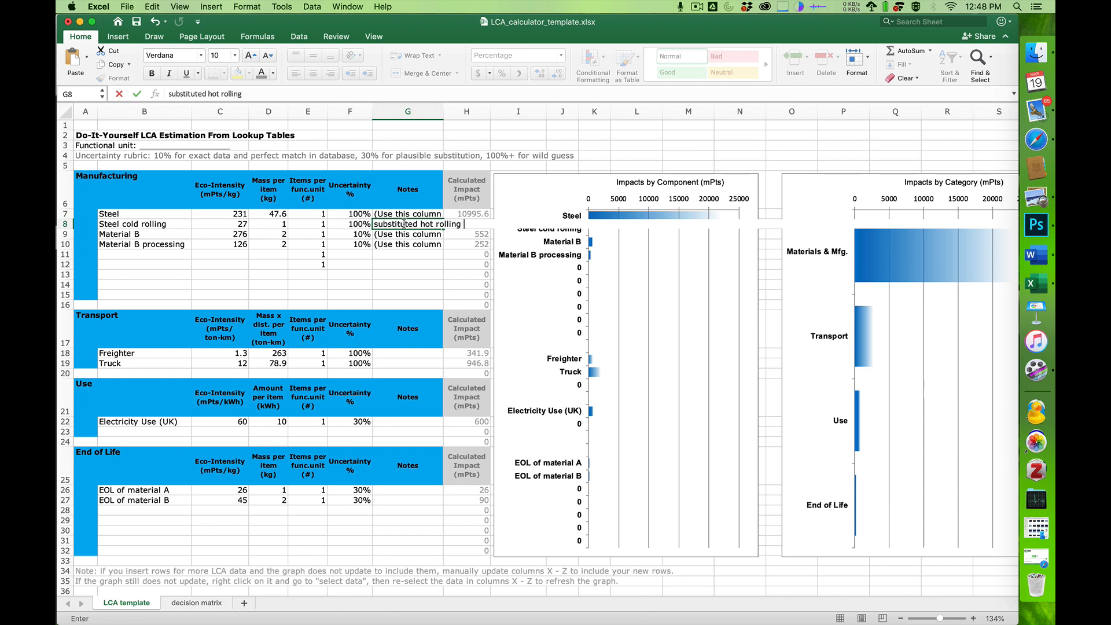
{"action": "type", "text": " for cold rolling"}
{"action": "left_click", "coordinate": [243, 93]}
{"action": "type", "text": "in db "}
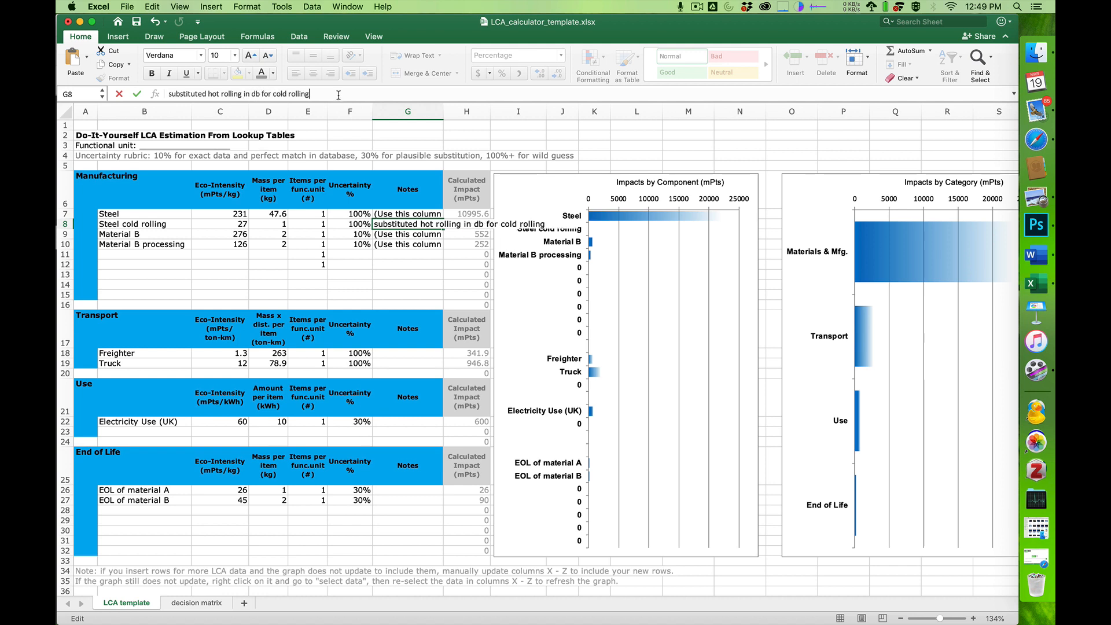
{"action": "type", "text": "in BOM"}
{"action": "key", "text": "Return"}
Set the mass per item of the Steel cold rolling row to 47.6 kg
{"action": "key", "text": "Up"}
{"action": "key", "text": "Left"}
{"action": "key", "text": "Left"}
{"action": "key", "text": "Left"}
{"action": "key", "text": "Left"}
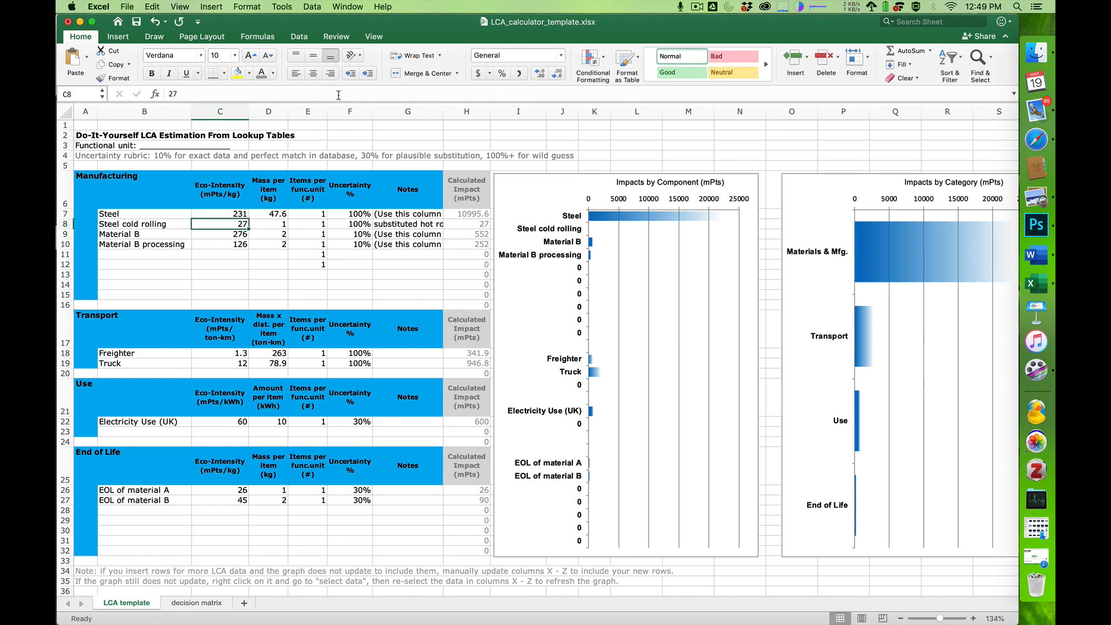
{"action": "key", "text": "Right"}
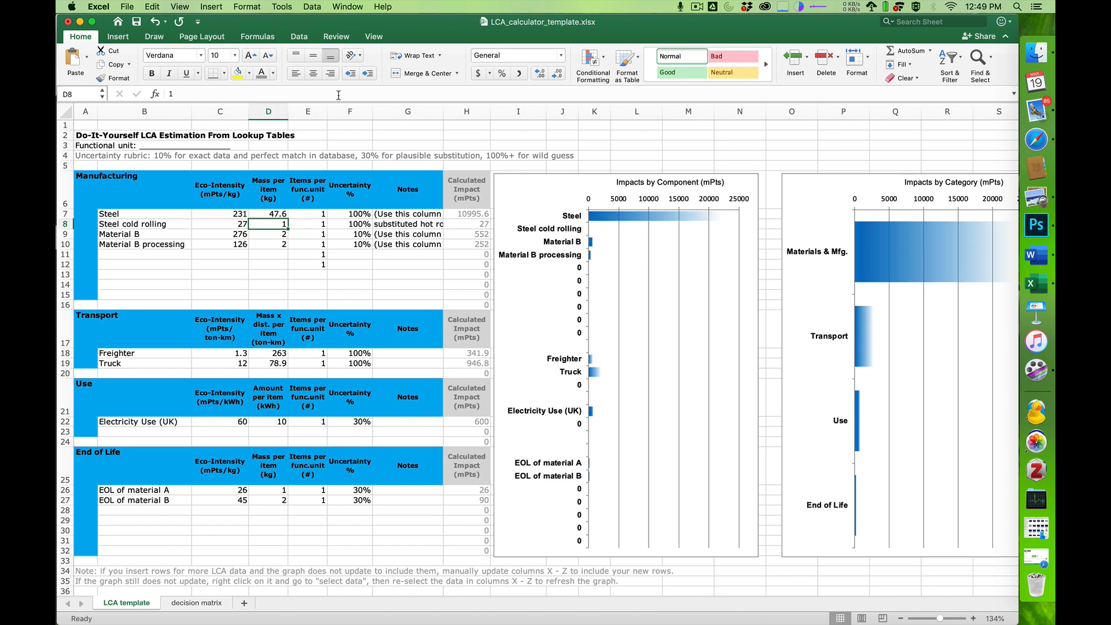
{"action": "type", "text": "47.6"}
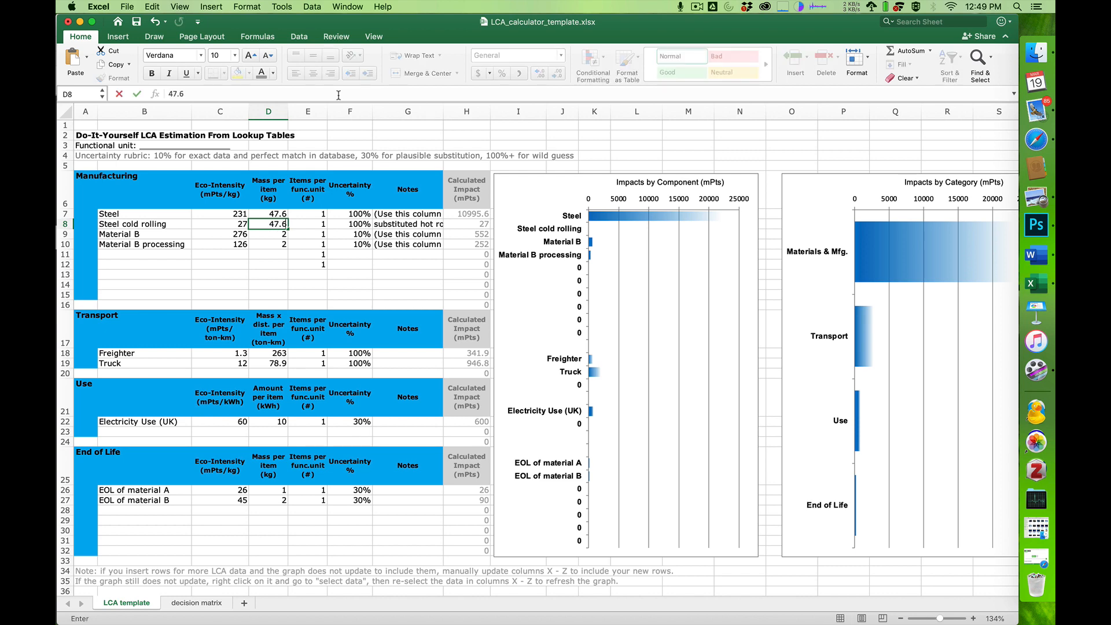
{"action": "key", "text": "Return"}
Switch to the refrigerator worksheet in Safari and highlight the steel material, its mass and cold rolling entry, plus iron and its mass
{"action": "key", "text": "super+Tab"}
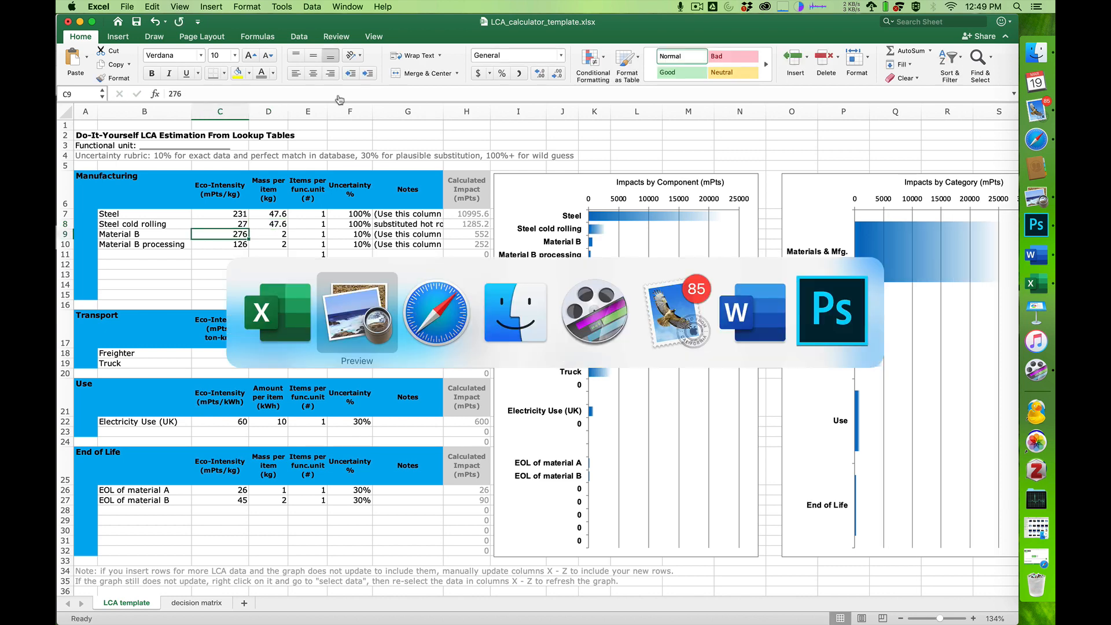
{"action": "key", "text": "super+Tab"}
{"action": "key", "text": "super+Tab"}
{"action": "key", "text": "Tab"}
{"action": "left_click", "coordinate": [577, 58]}
{"action": "left_click_drag", "start_coordinate": [269, 164], "coordinate": [293, 165]}
{"action": "left_click_drag", "start_coordinate": [121, 163], "coordinate": [179, 165]}
{"action": "left_click_drag", "start_coordinate": [128, 423], "coordinate": [187, 422]}
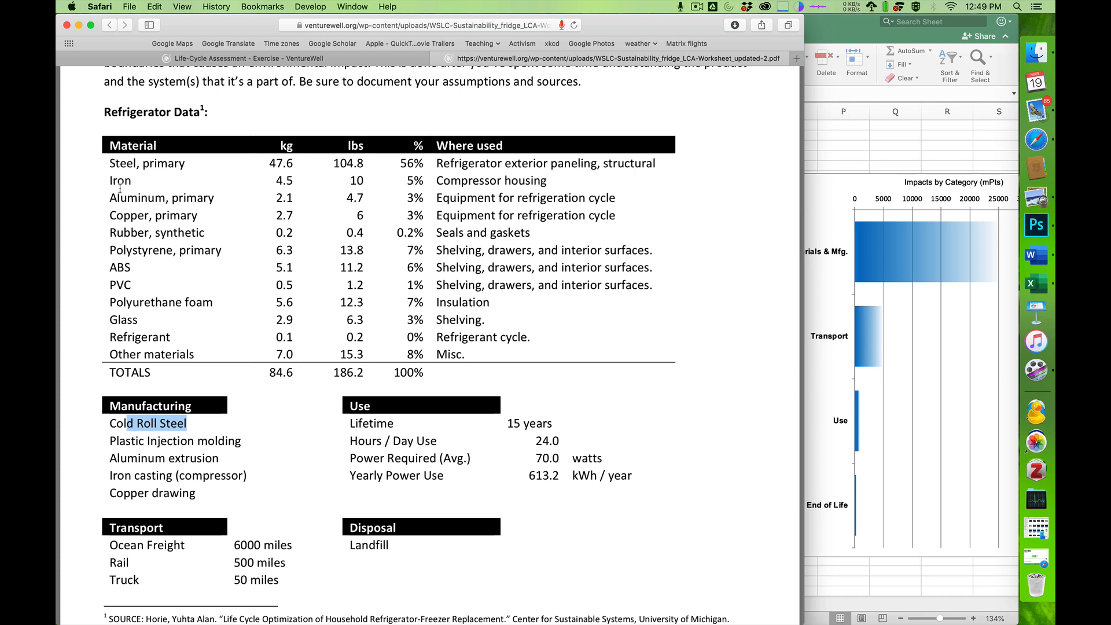
{"action": "left_click_drag", "start_coordinate": [112, 181], "coordinate": [128, 182]}
{"action": "left_click_drag", "start_coordinate": [276, 181], "coordinate": [297, 180]}
Switch to the Ecolizer PDF in Preview, search for "iron" and open the Iron sheet 01.01 on page 24
{"action": "key", "text": "super+Tab"}
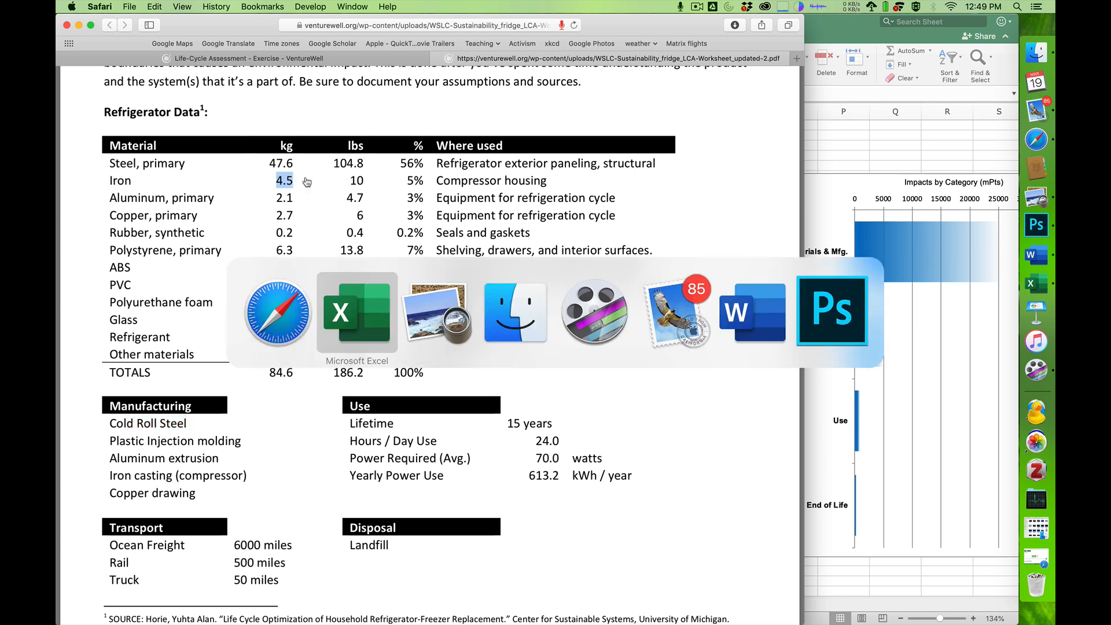
{"action": "key", "text": "super+Tab"}
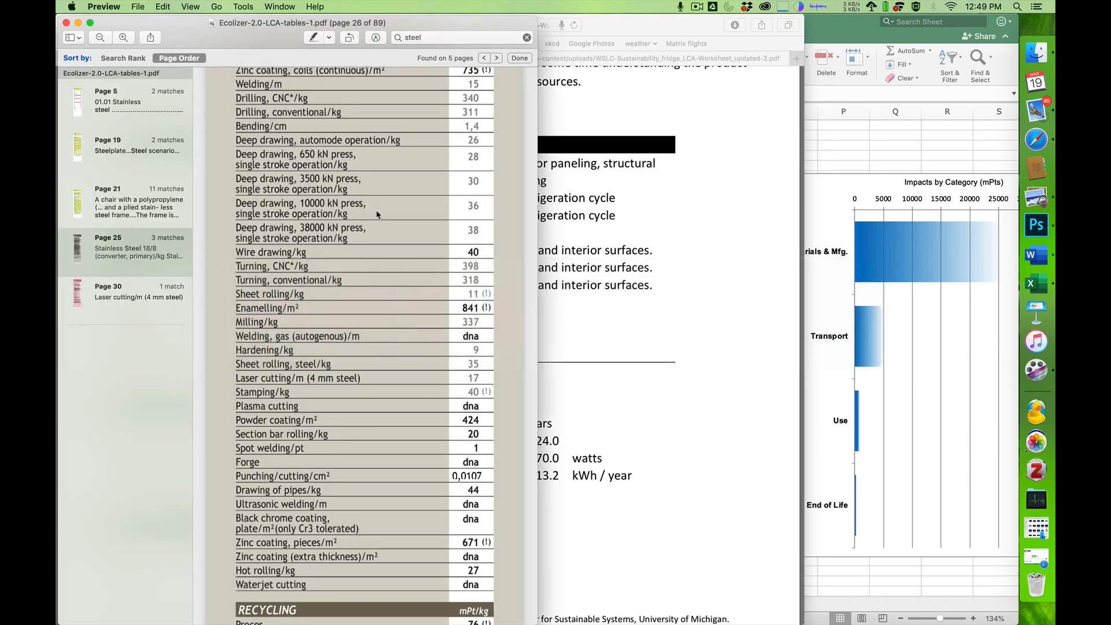
{"action": "key", "text": "super+f"}
{"action": "type", "text": "iron"}
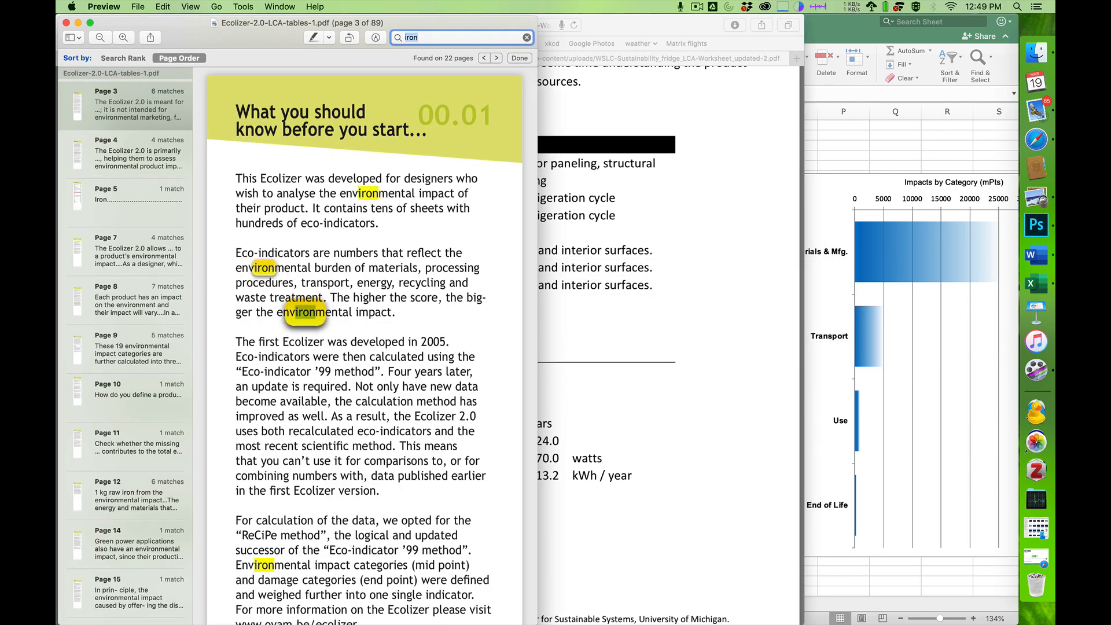
{"action": "key", "text": "Return"}
{"action": "key", "text": "Return"}
{"action": "key", "text": "Return"}
{"action": "key", "text": "Return"}
{"action": "key", "text": "Return"}
{"action": "key", "text": "Return"}
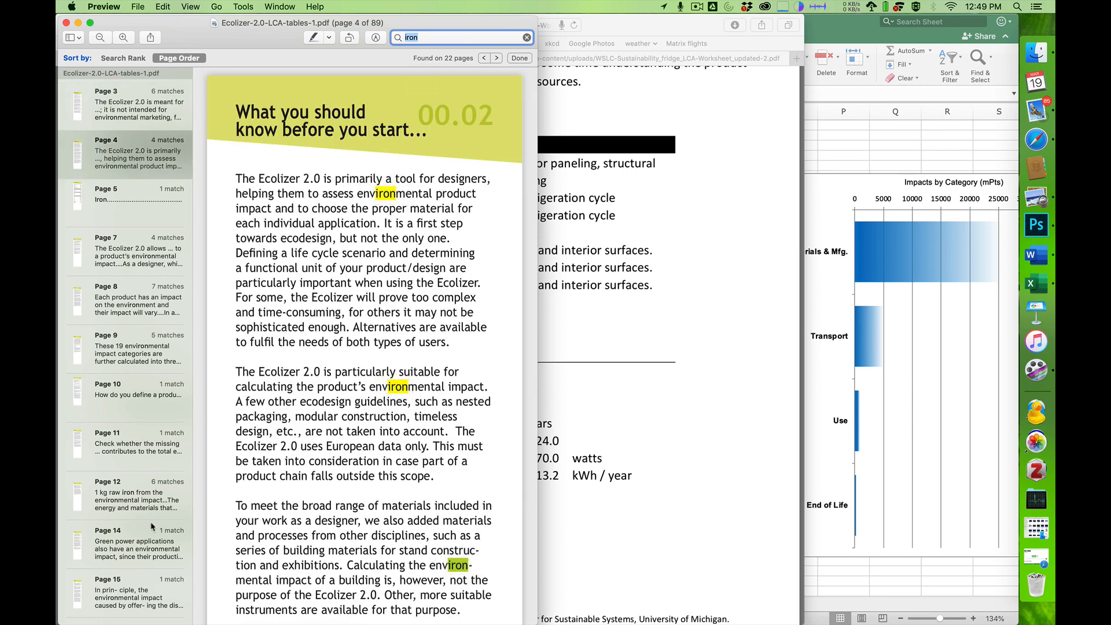
{"action": "scroll", "coordinate": [152, 527], "scroll_direction": "down", "scroll_amount": 10}
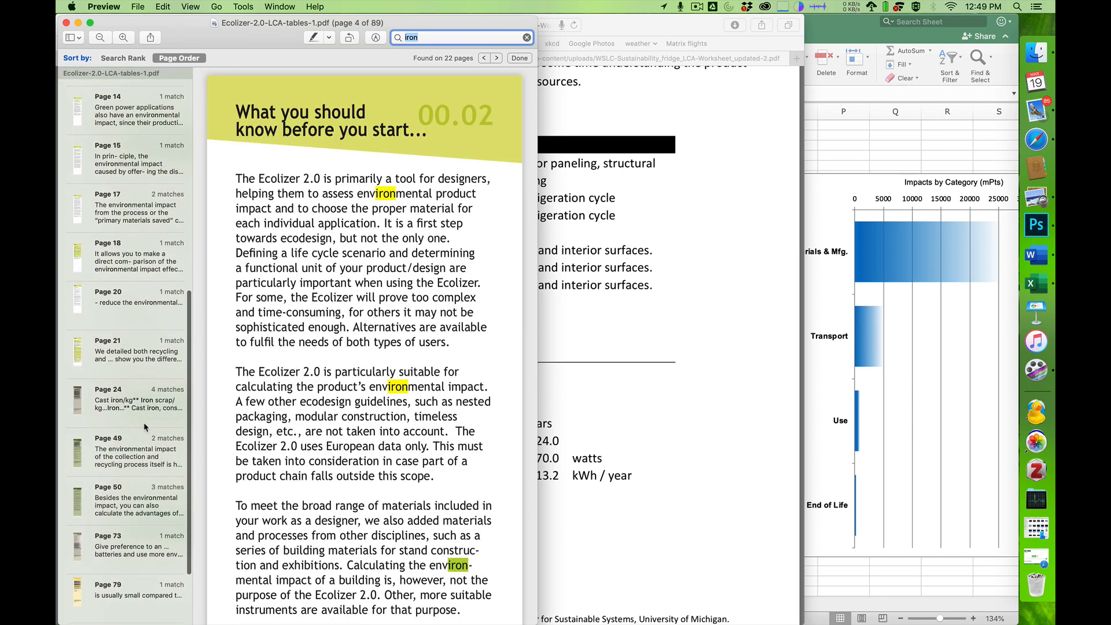
{"action": "left_click", "coordinate": [139, 413]}
{"action": "scroll", "coordinate": [139, 414], "scroll_direction": "down", "scroll_amount": 3}
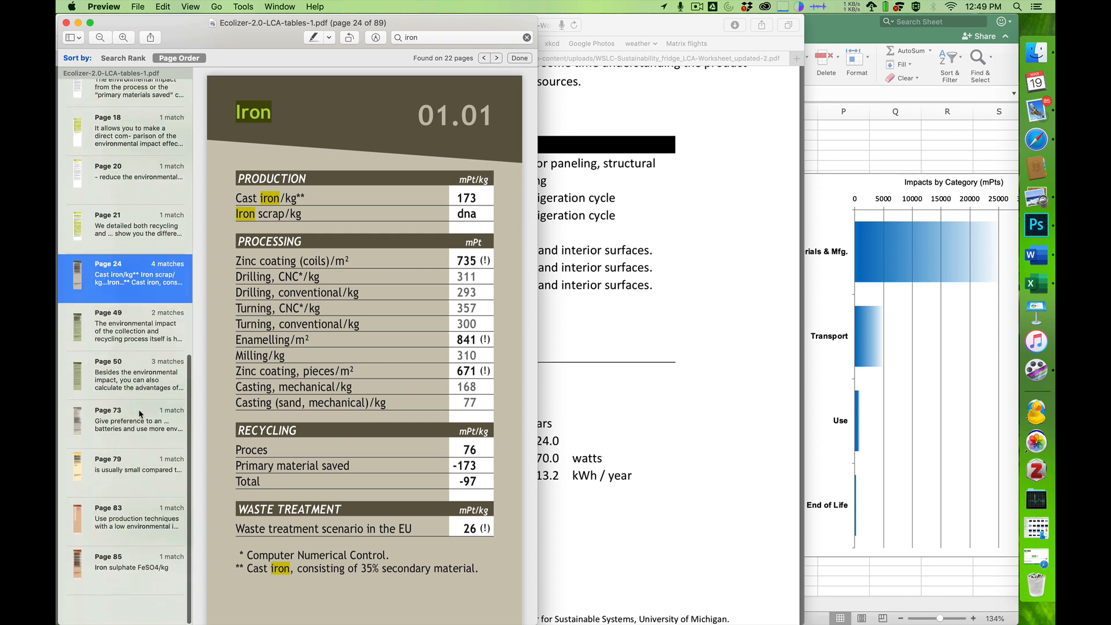
{"action": "scroll", "coordinate": [140, 413], "scroll_direction": "up", "scroll_amount": 2}
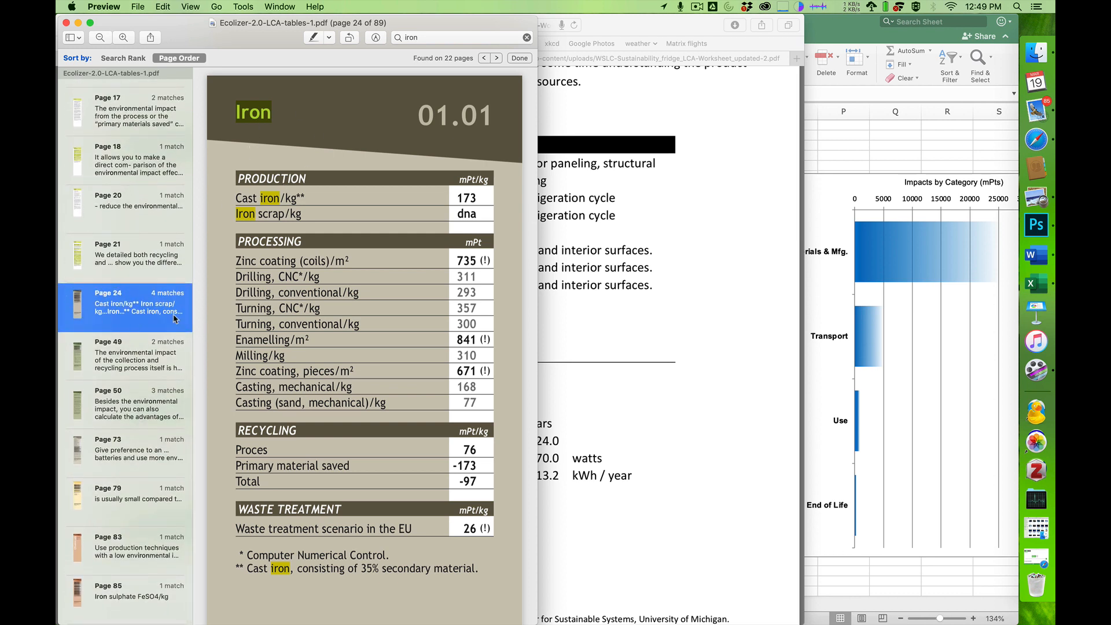
Highlight the Cast iron production entry and its eco-intensity value on the Iron sheet
{"action": "left_click", "coordinate": [312, 203]}
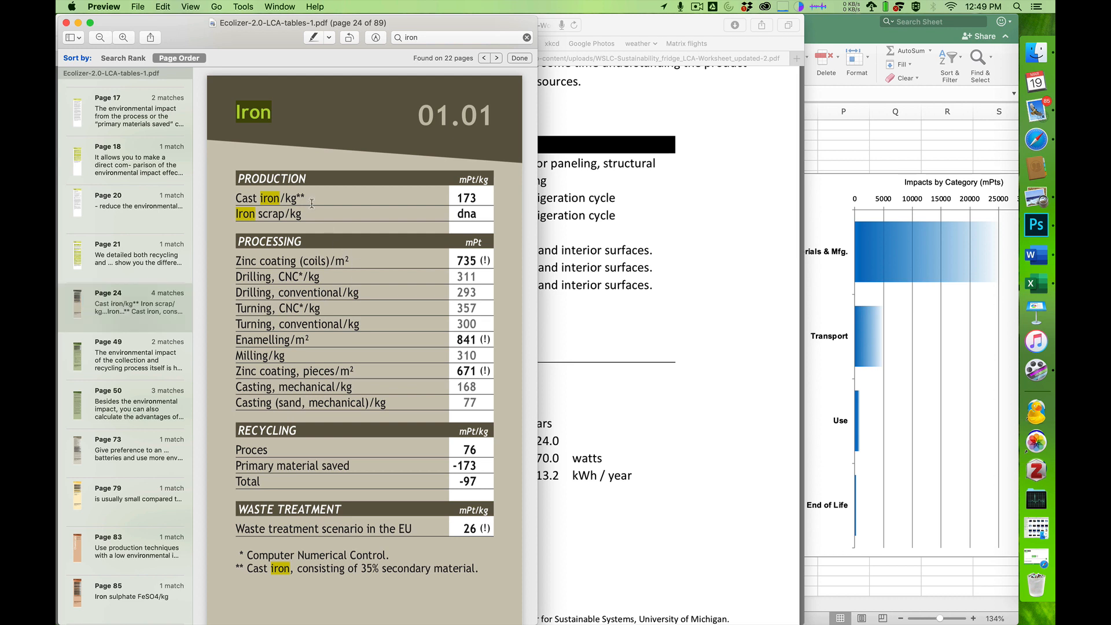
{"action": "left_click_drag", "start_coordinate": [238, 198], "coordinate": [307, 198]}
{"action": "left_click_drag", "start_coordinate": [456, 198], "coordinate": [482, 203]}
Switch to the LCA calculator in Excel and clear the Material B label in the Manufacturing section
{"action": "key", "text": "super+Tab"}
{"action": "key", "text": "super+Tab"}
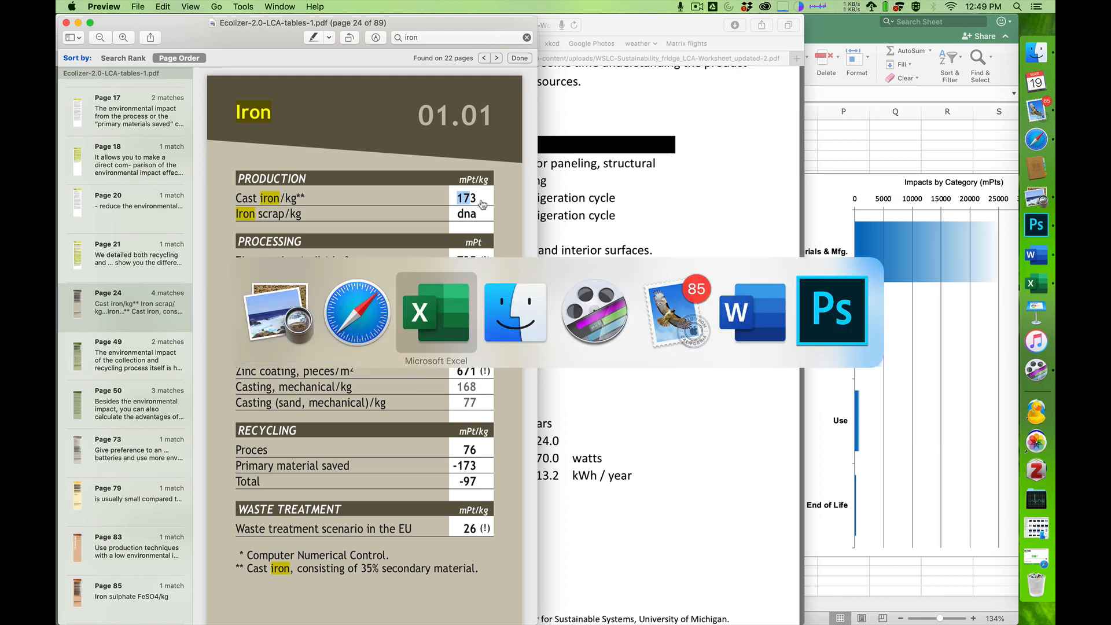
{"action": "left_click", "coordinate": [168, 235]}
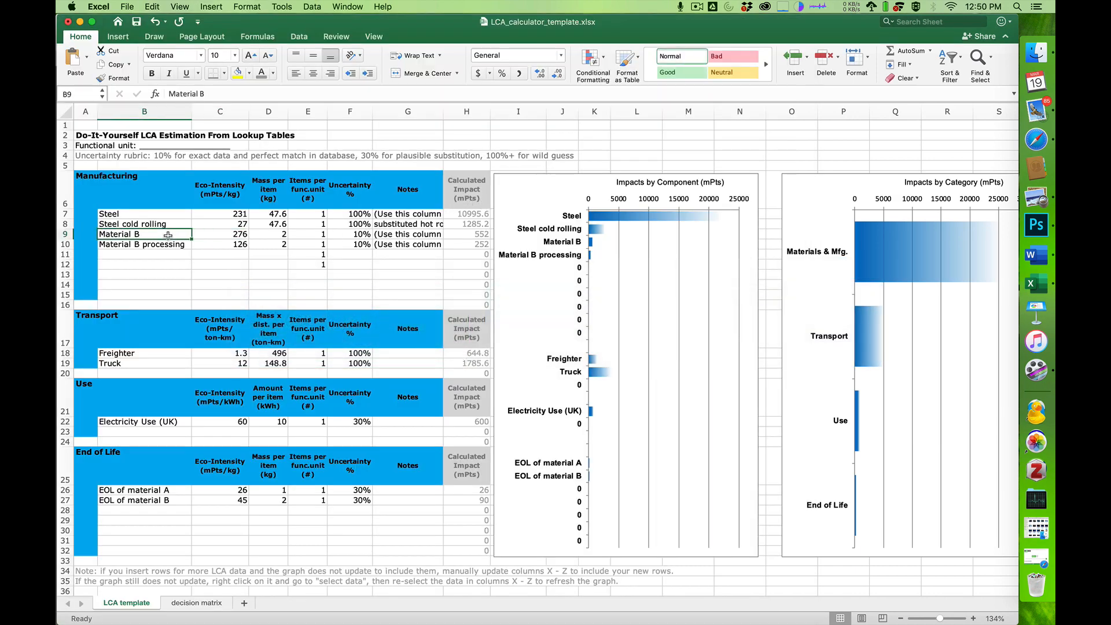
{"action": "key", "text": "BackSpace"}
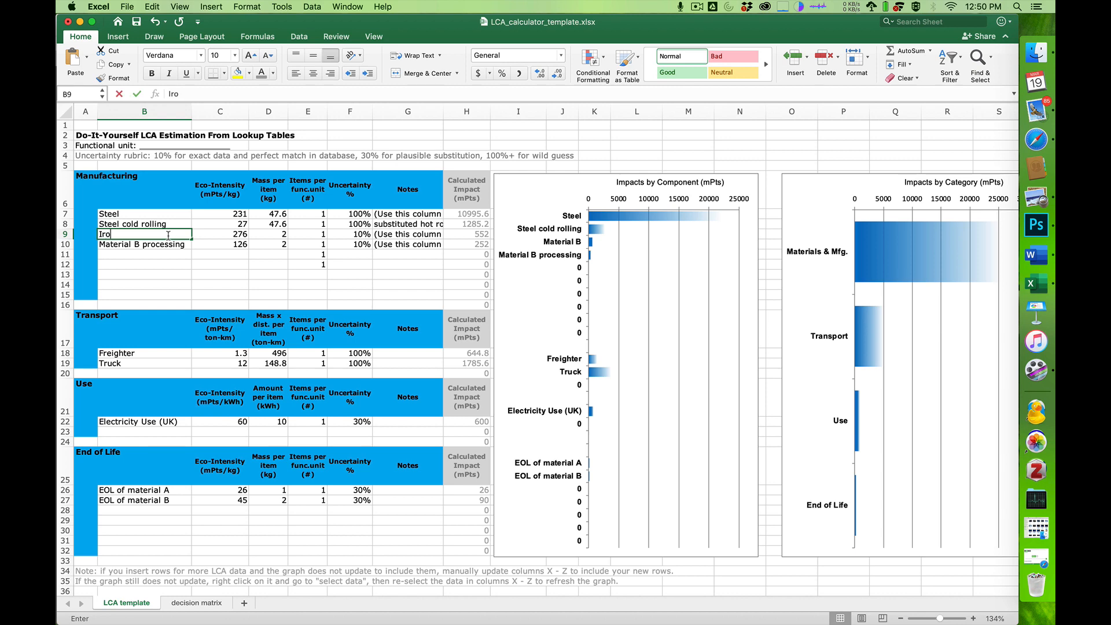
{"action": "type", "text": "I"}
{"action": "key", "text": "BackSpace"}
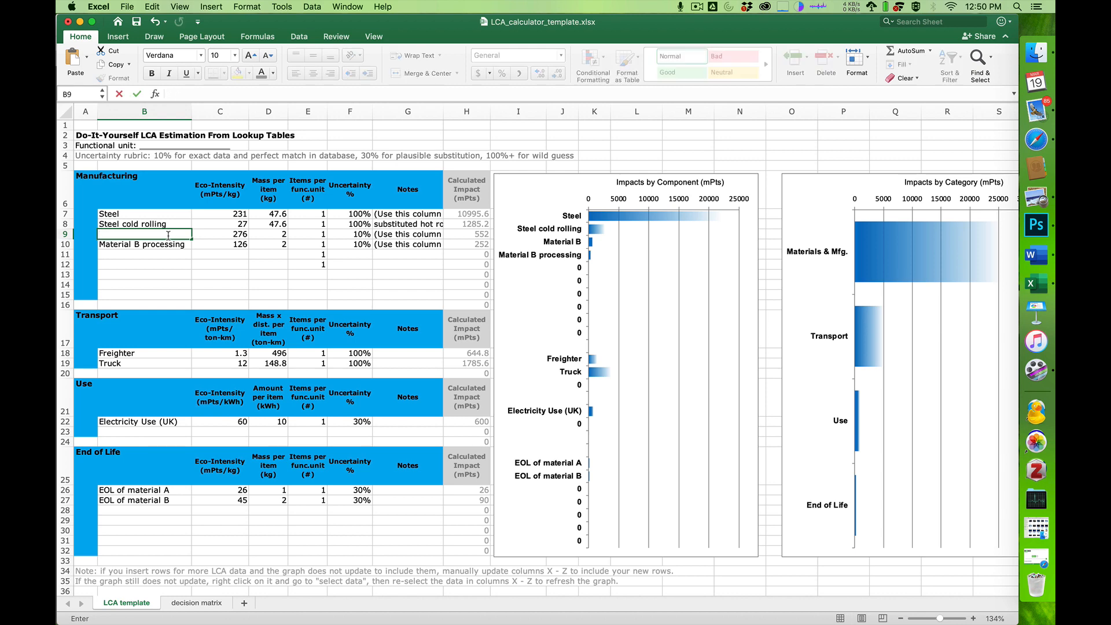
Return to the Ecolizer Iron sheet and compare the Cast iron production entry with the listed processing methods
{"action": "key", "text": "super+Tab"}
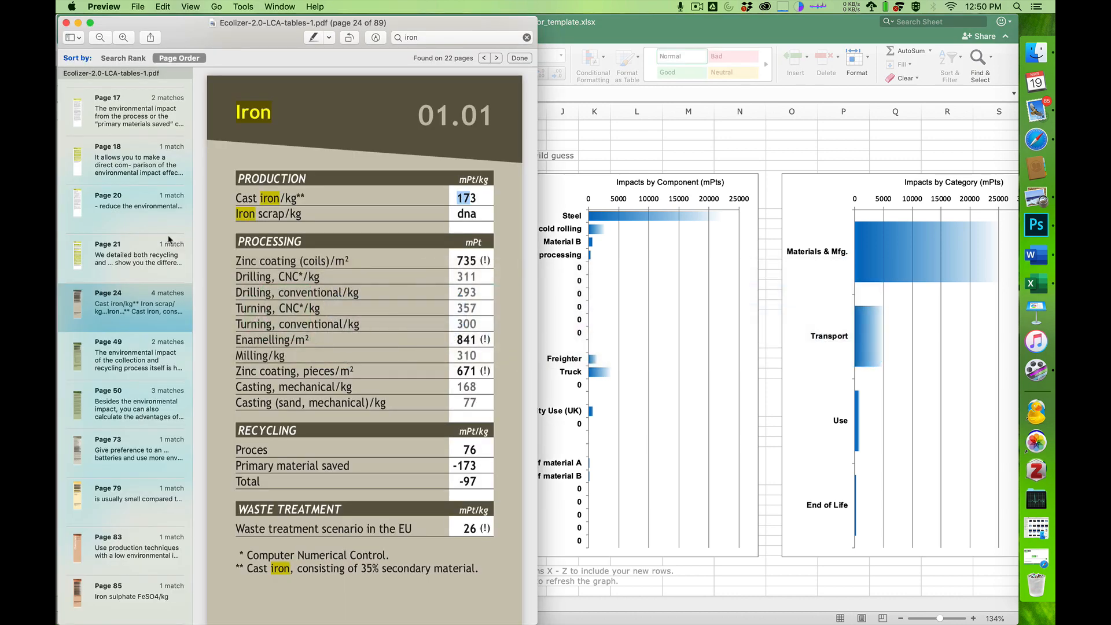
{"action": "left_click_drag", "start_coordinate": [238, 197], "coordinate": [300, 198]}
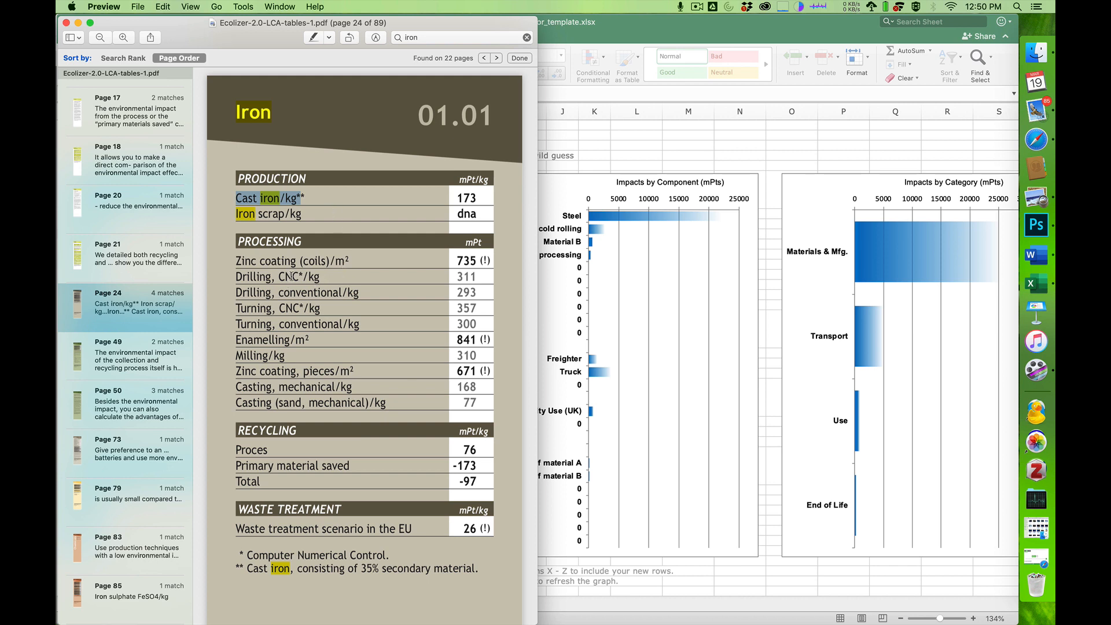
{"action": "left_click_drag", "start_coordinate": [242, 262], "coordinate": [305, 400]}
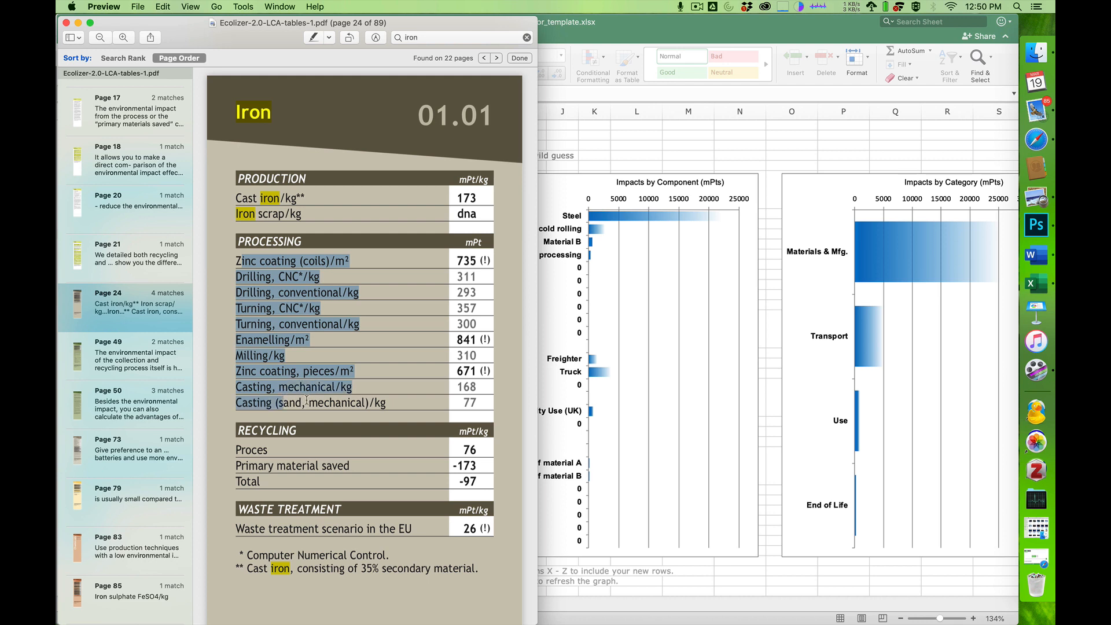
{"action": "left_click", "coordinate": [306, 356]}
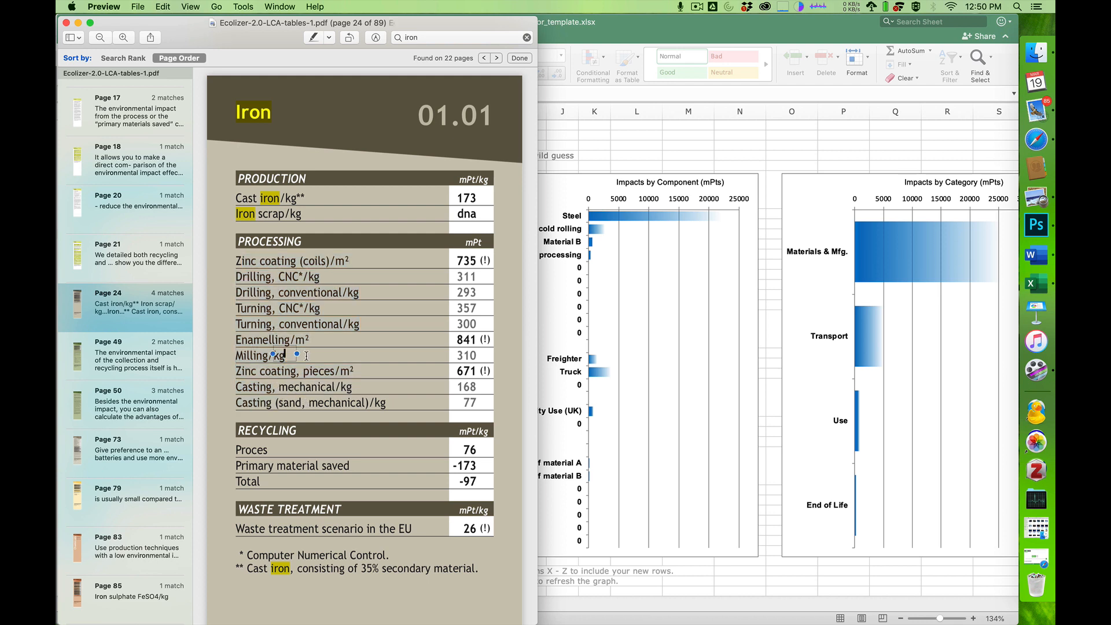
{"action": "left_click_drag", "start_coordinate": [237, 198], "coordinate": [297, 199]}
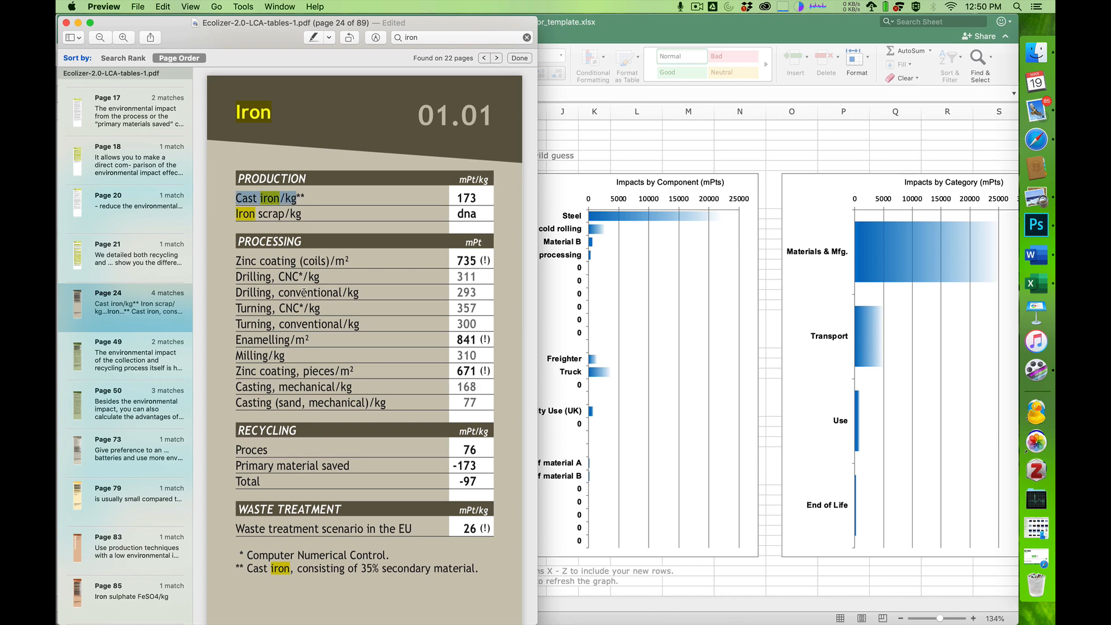
Switch to the refrigerator worksheet in Safari and highlight "Iron casting (compressor)" under Manufacturing
{"action": "key", "text": "super+Tab"}
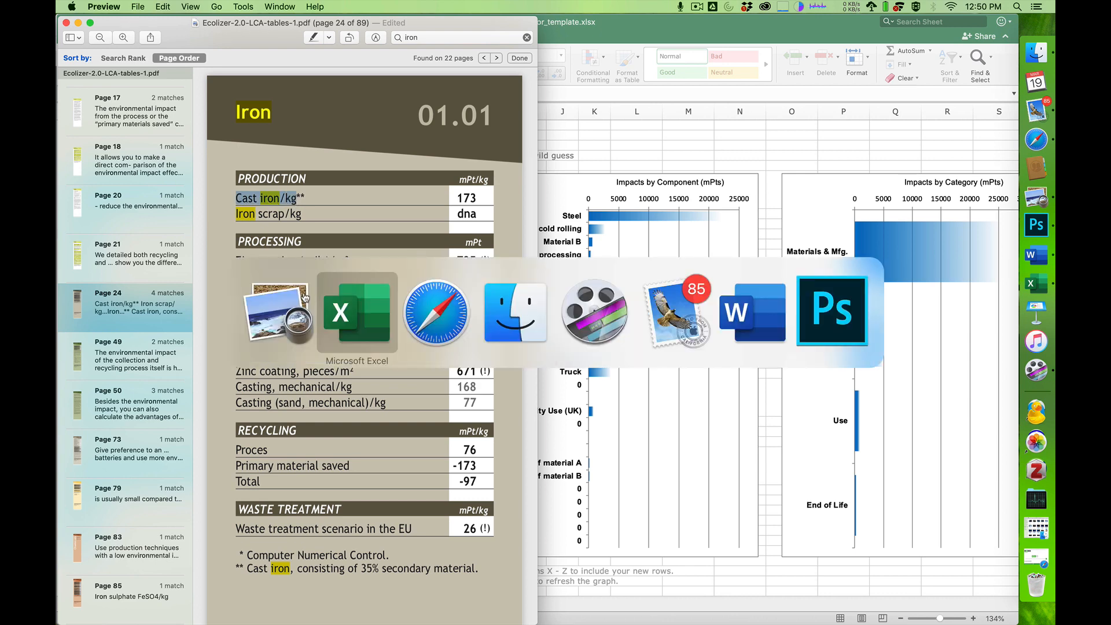
{"action": "key", "text": "super+Tab"}
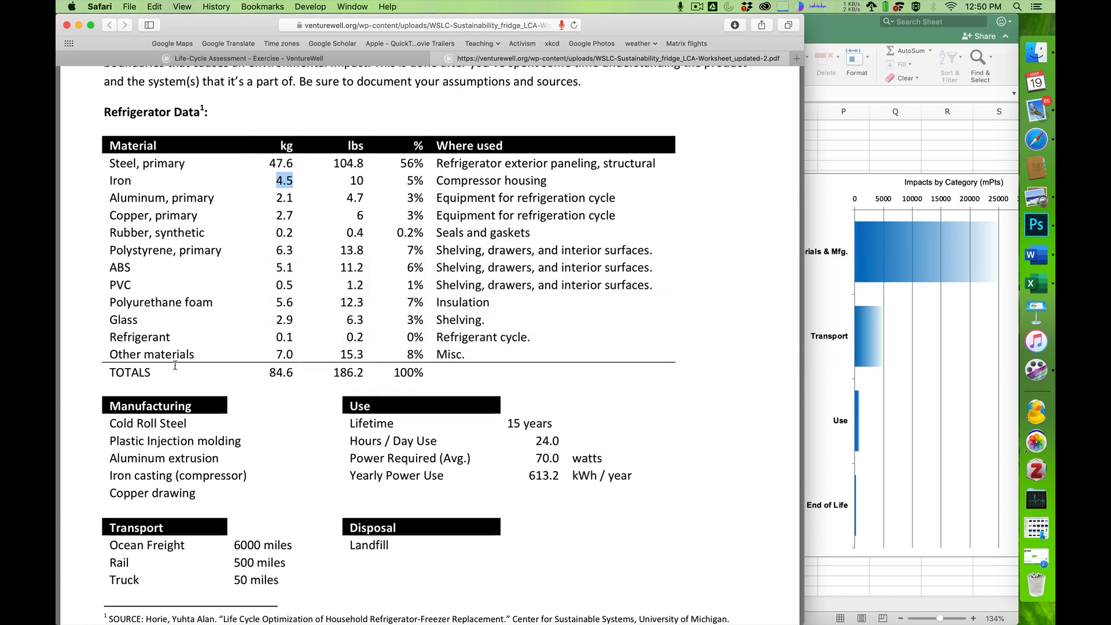
{"action": "left_click_drag", "start_coordinate": [117, 476], "coordinate": [226, 481]}
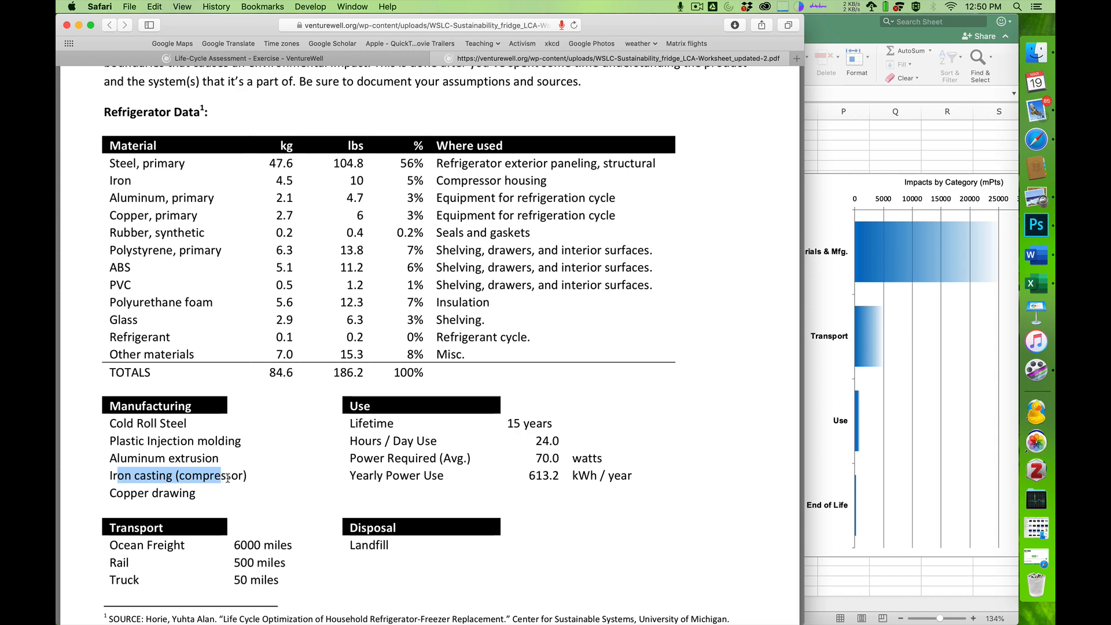
{"action": "left_click", "coordinate": [228, 481]}
Switch to the LCA calculator in Excel, label the emptied Manufacturing row "Cast iron" and set its eco-intensity to 173
{"action": "key", "text": "super+Tab"}
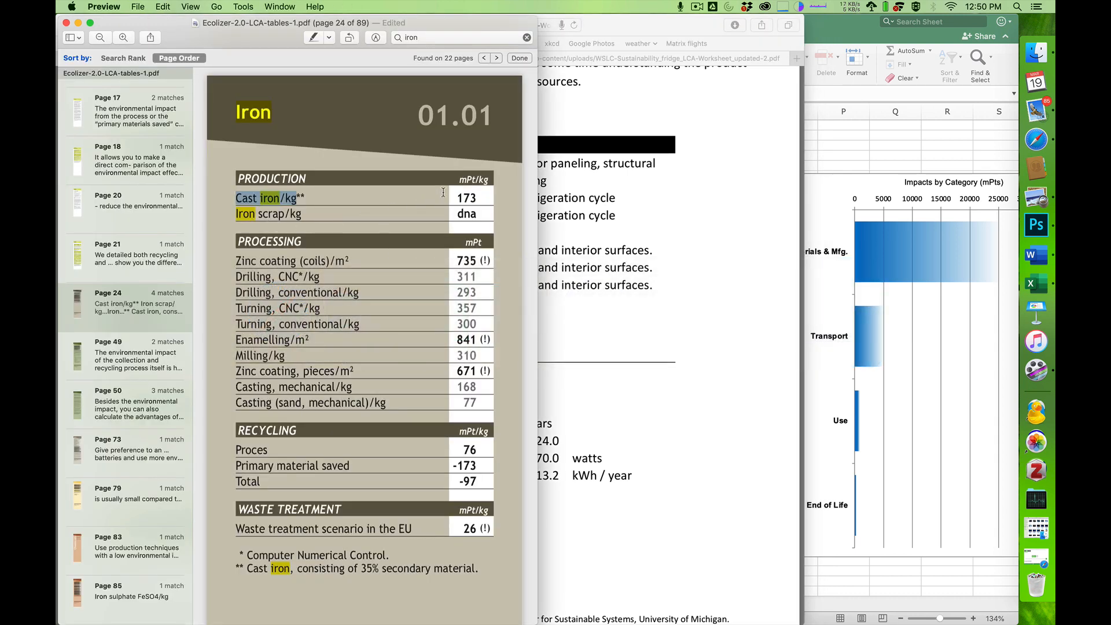
{"action": "key", "text": "super+Tab"}
{"action": "key", "text": "super+Tab"}
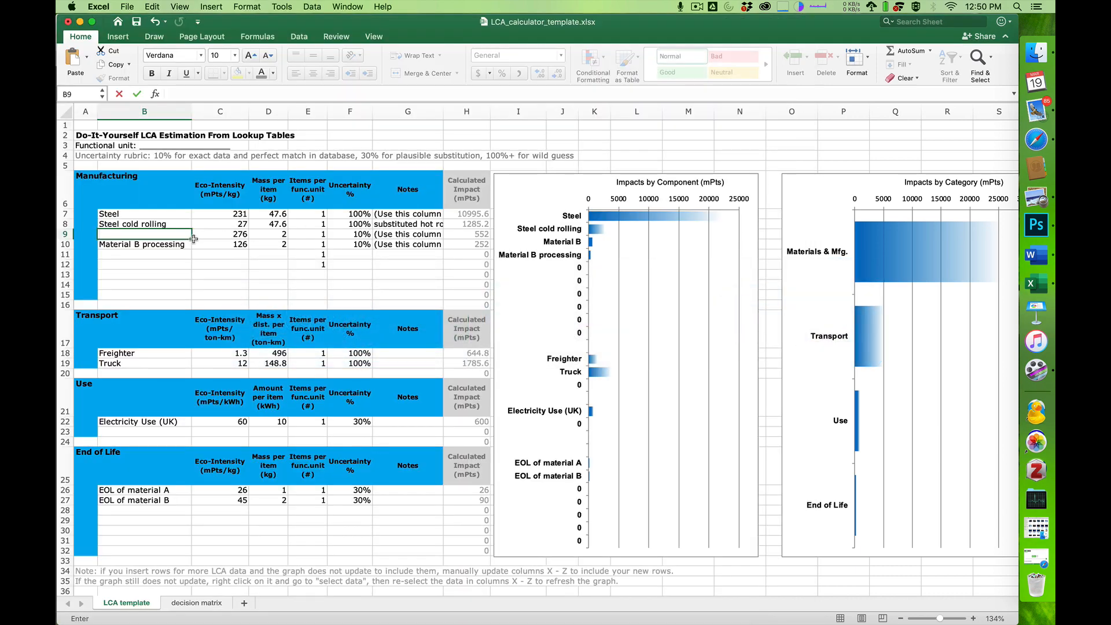
{"action": "type", "text": "Cast iron"}
{"action": "key", "text": "Tab"}
{"action": "type", "text": "173"}
{"action": "key", "text": "Tab"}
Copy iron's 4.5 kg mass from the refrigerator worksheet in Safari into the Cast iron row's mass cell in Excel
{"action": "key", "text": "super+Tab"}
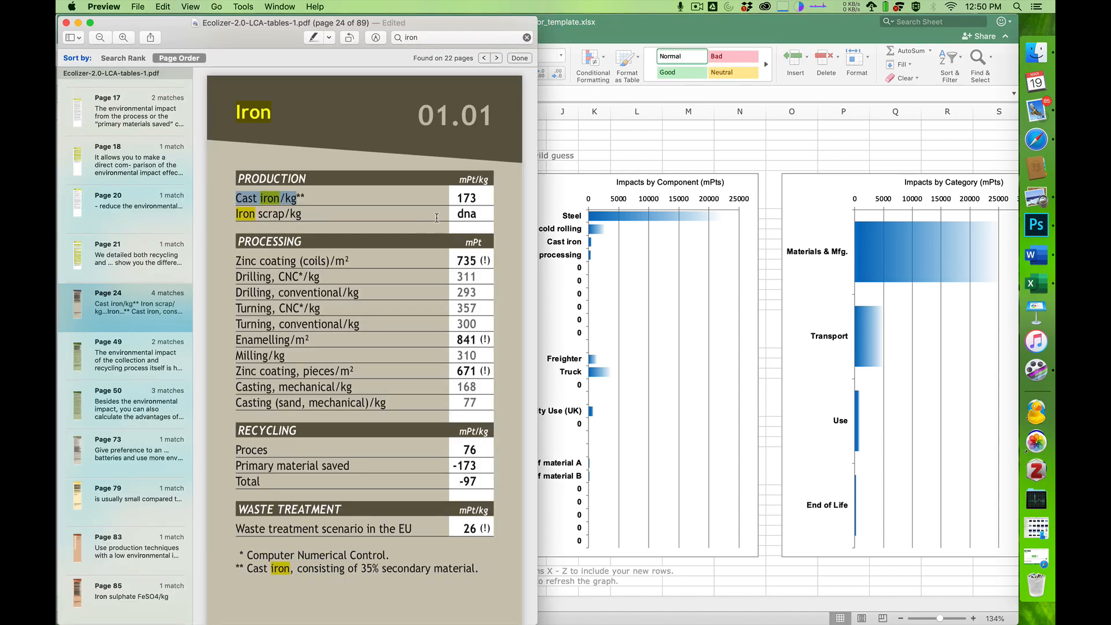
{"action": "key", "text": "super+Tab"}
{"action": "key", "text": "super+Tab"}
{"action": "key", "text": "super+Tab"}
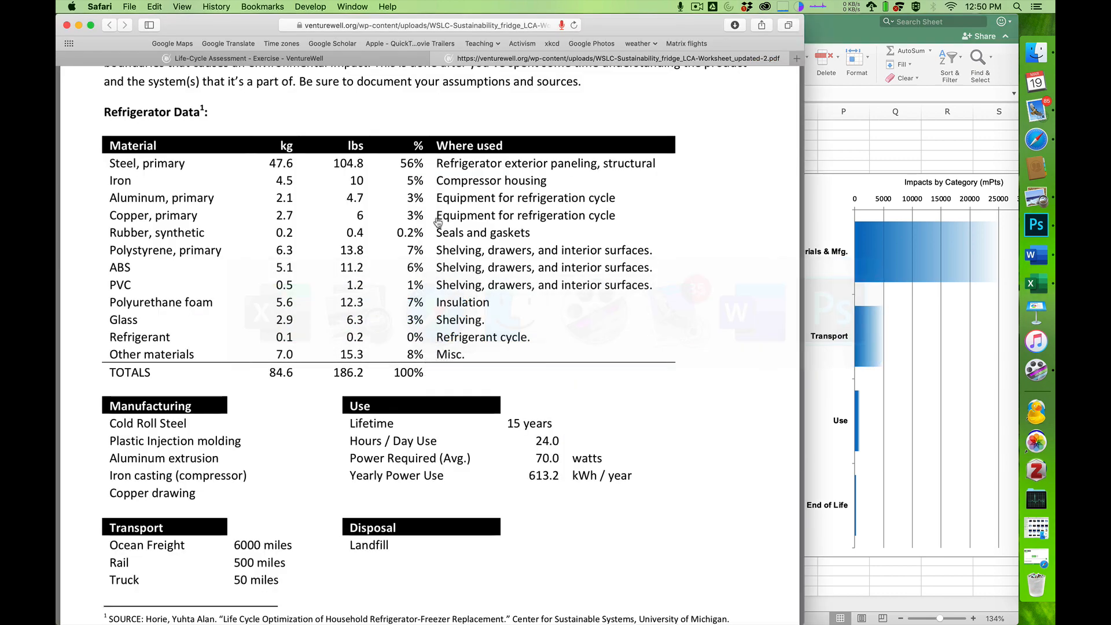
{"action": "left_click_drag", "start_coordinate": [276, 180], "coordinate": [294, 182]}
{"action": "key", "text": "super+c"}
{"action": "key", "text": "super+Tab"}
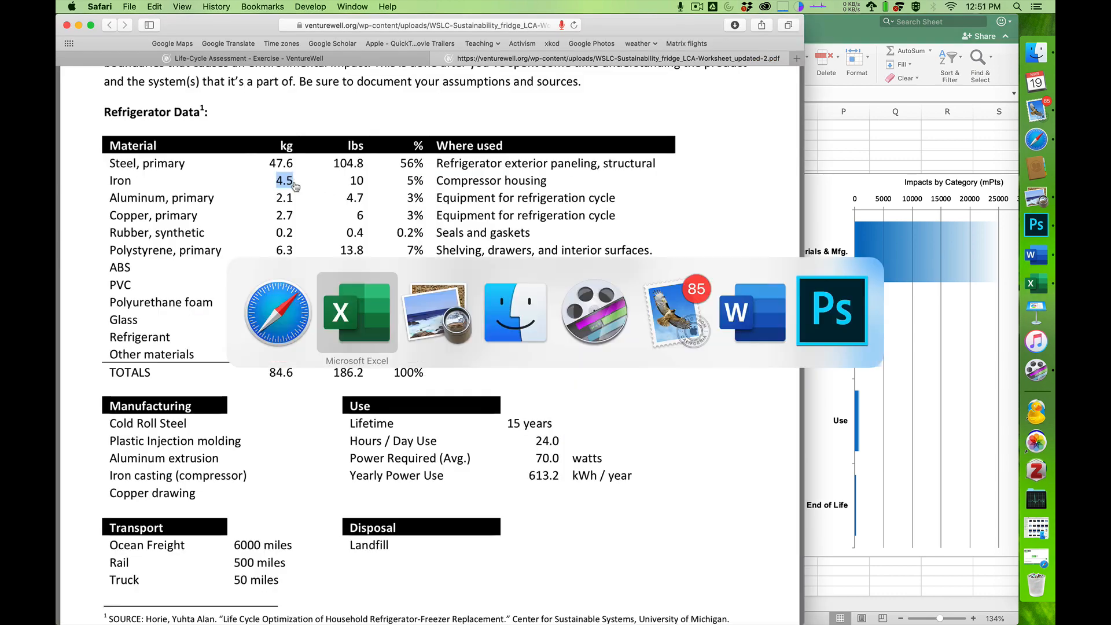
{"action": "key", "text": "super+v"}
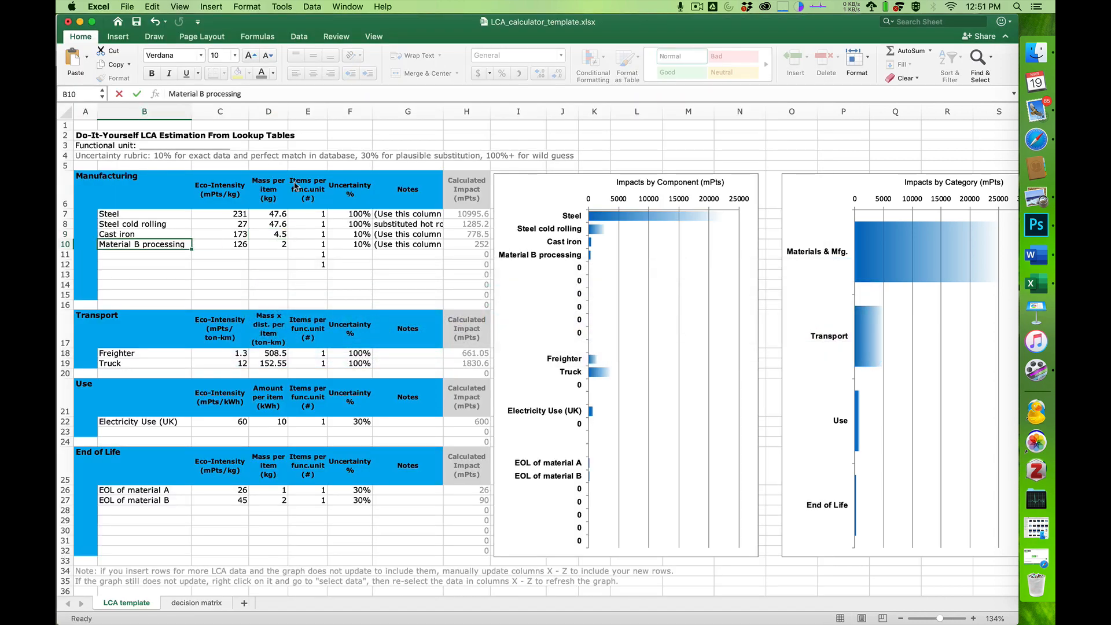
{"action": "key", "text": "Escape"}
Replace the Cast iron row's note with "includes mfg method"
{"action": "left_click", "coordinate": [400, 234]}
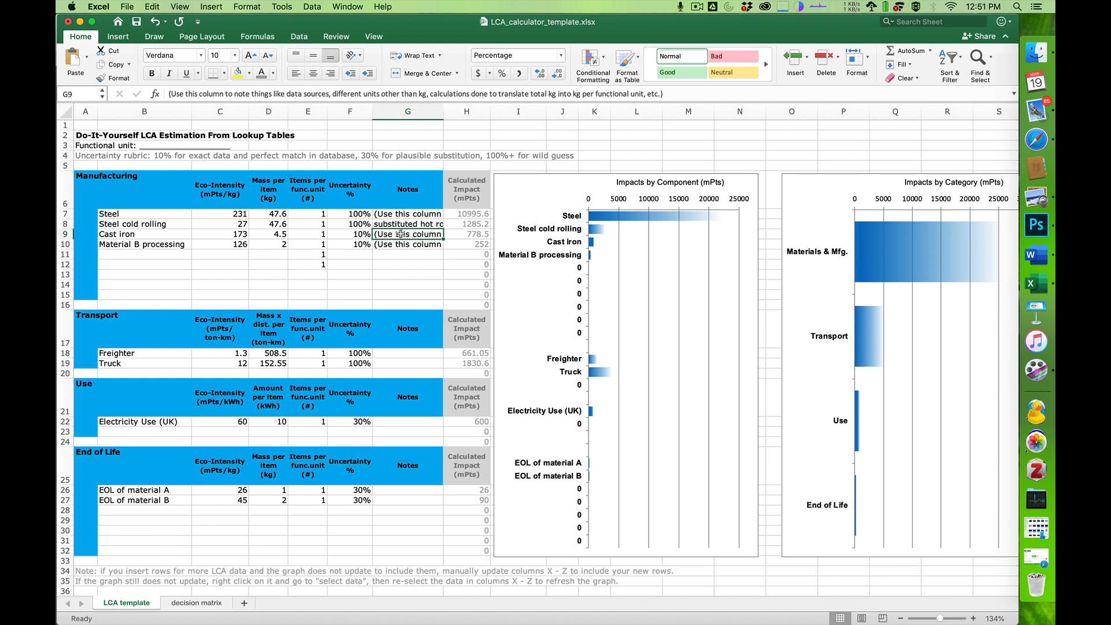
{"action": "type", "text": "includes mau"}
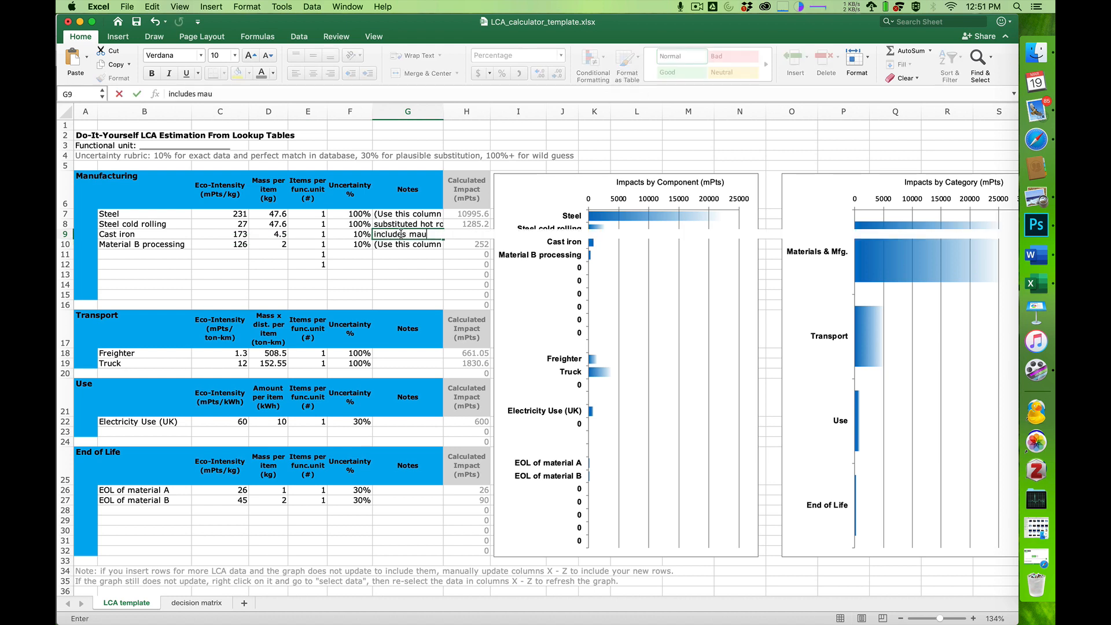
{"action": "key", "text": "BackSpace"}
{"action": "key", "text": "BackSpace"}
{"action": "type", "text": "fg method"}
{"action": "key", "text": "Return"}
Clear the Material B processing label in the Manufacturing section
{"action": "key", "text": "Left"}
{"action": "key", "text": "Left"}
{"action": "key", "text": "Left"}
{"action": "key", "text": "Left"}
{"action": "key", "text": "Left"}
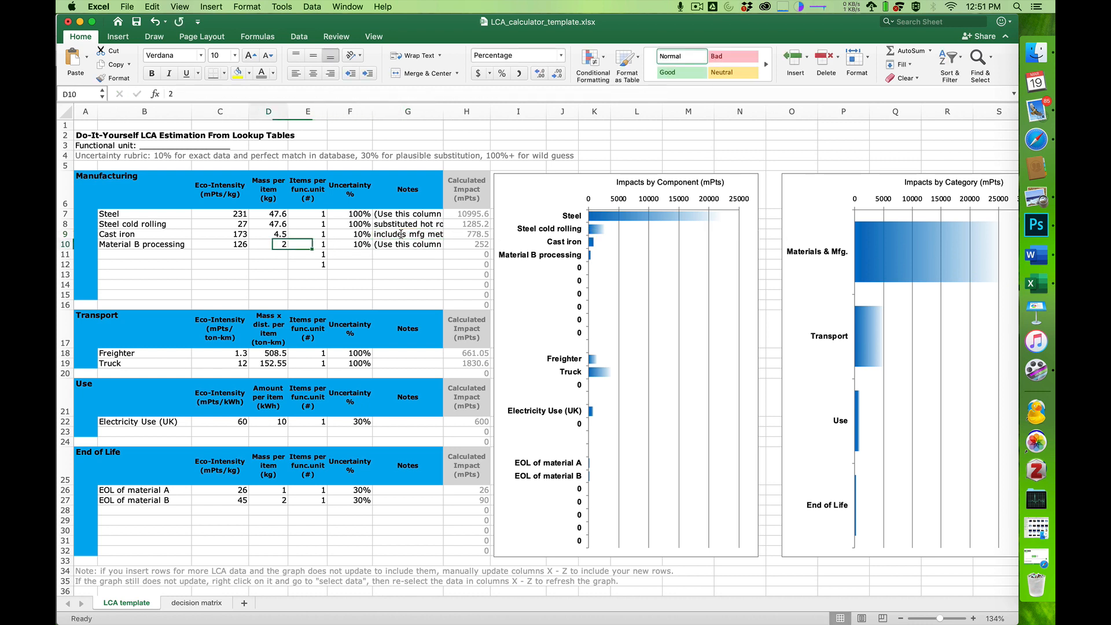
{"action": "key", "text": "Delete"}
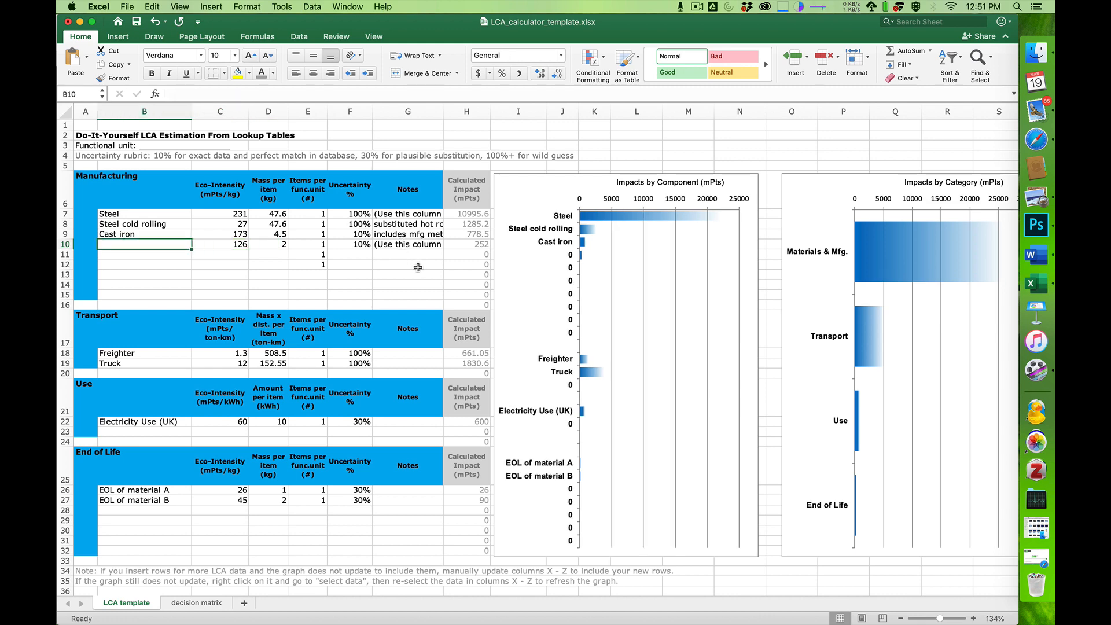
Switch to the refrigerator worksheet in Safari and check the primary aluminum mass and the listed aluminum manufacturing process
{"action": "key", "text": "super+Tab"}
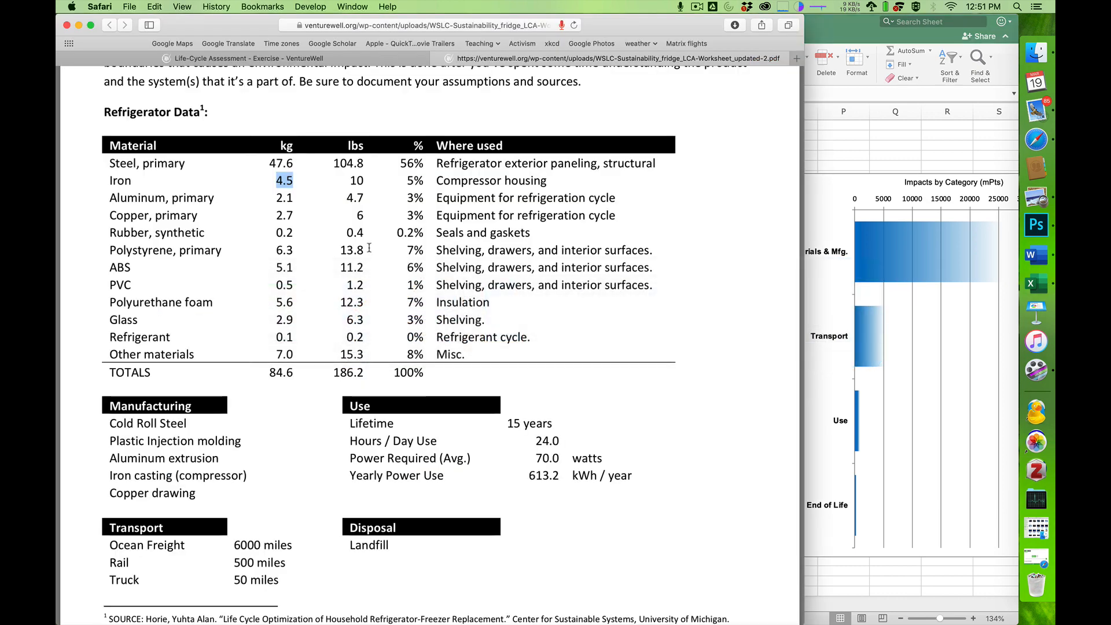
{"action": "left_click_drag", "start_coordinate": [112, 199], "coordinate": [216, 200]}
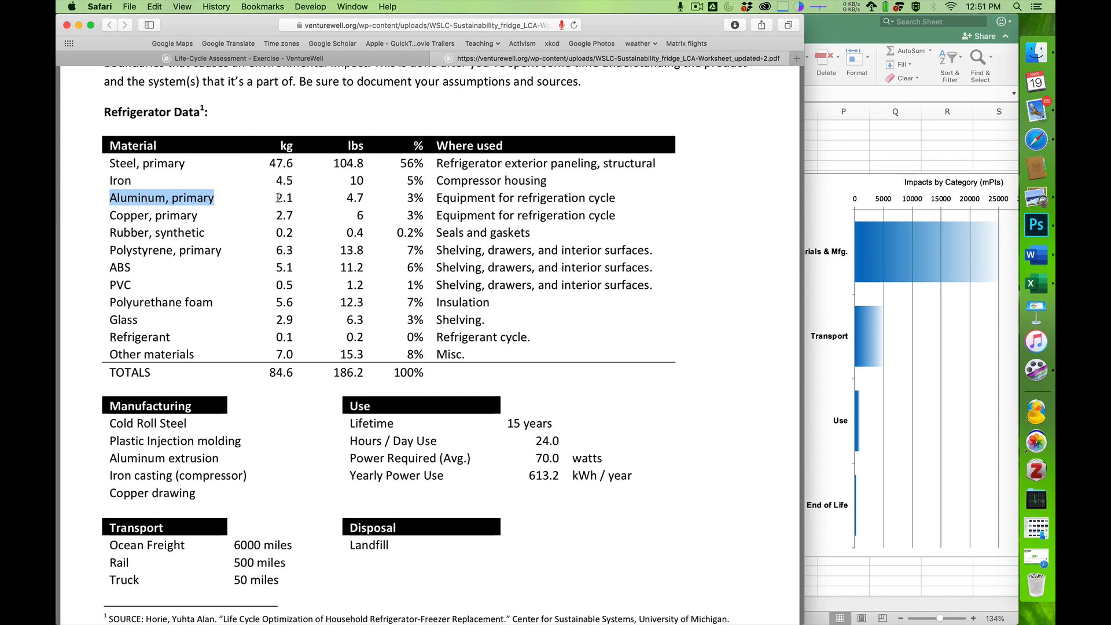
{"action": "left_click_drag", "start_coordinate": [276, 198], "coordinate": [292, 198]}
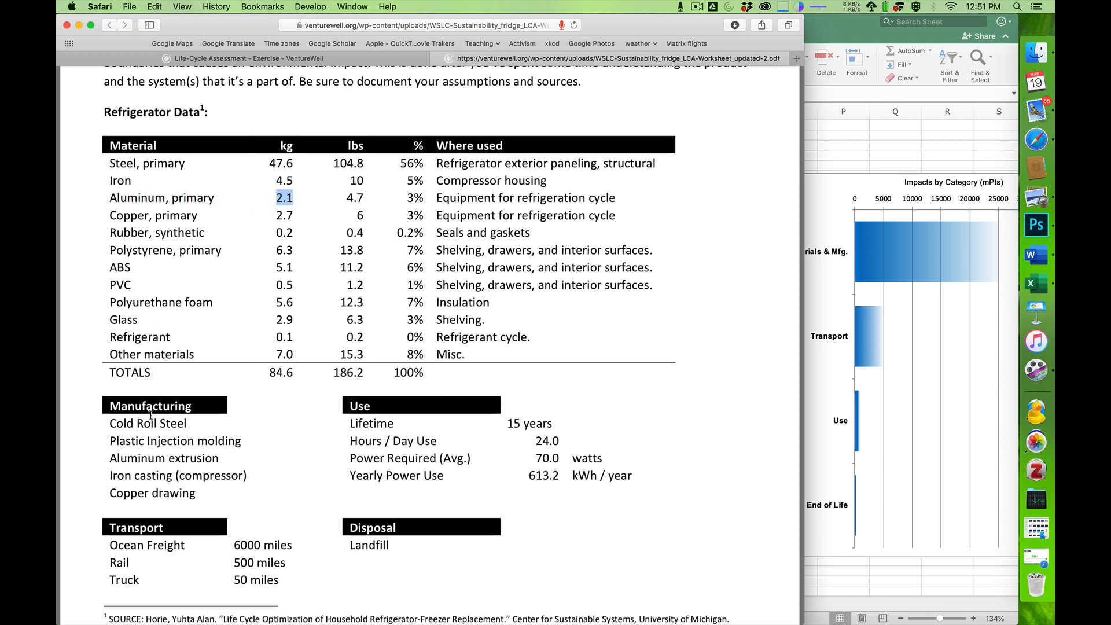
{"action": "left_click_drag", "start_coordinate": [110, 459], "coordinate": [220, 455]}
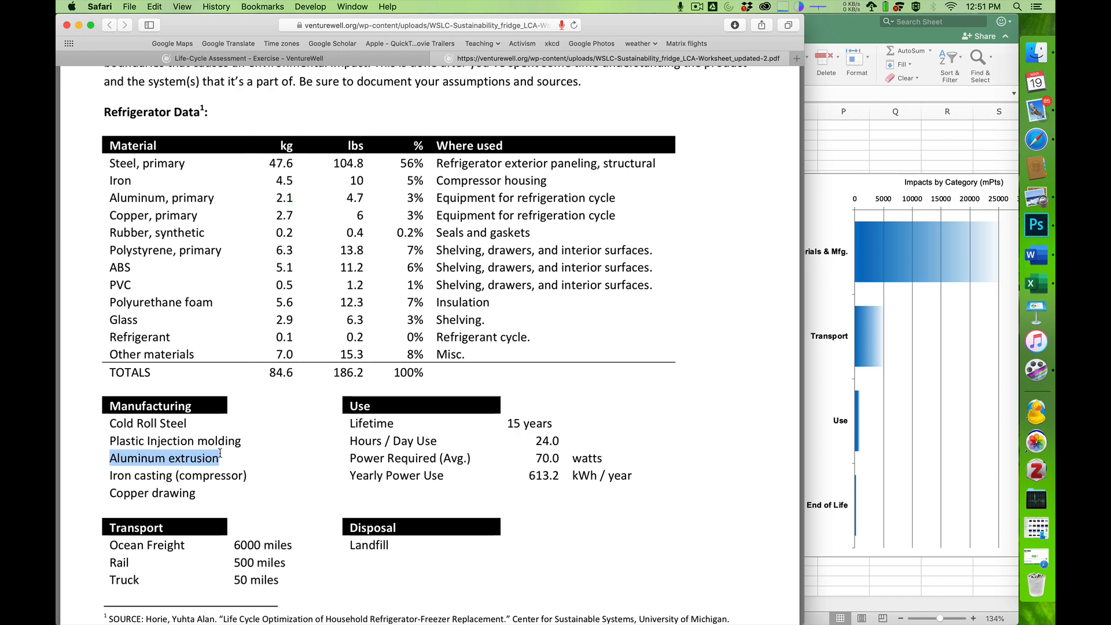
Switch to the Ecolizer tables in Preview, search for "aluminium" and open the Aluminium 02.01 sheet
{"action": "key", "text": "super+Tab"}
{"action": "key", "text": "super+Tab"}
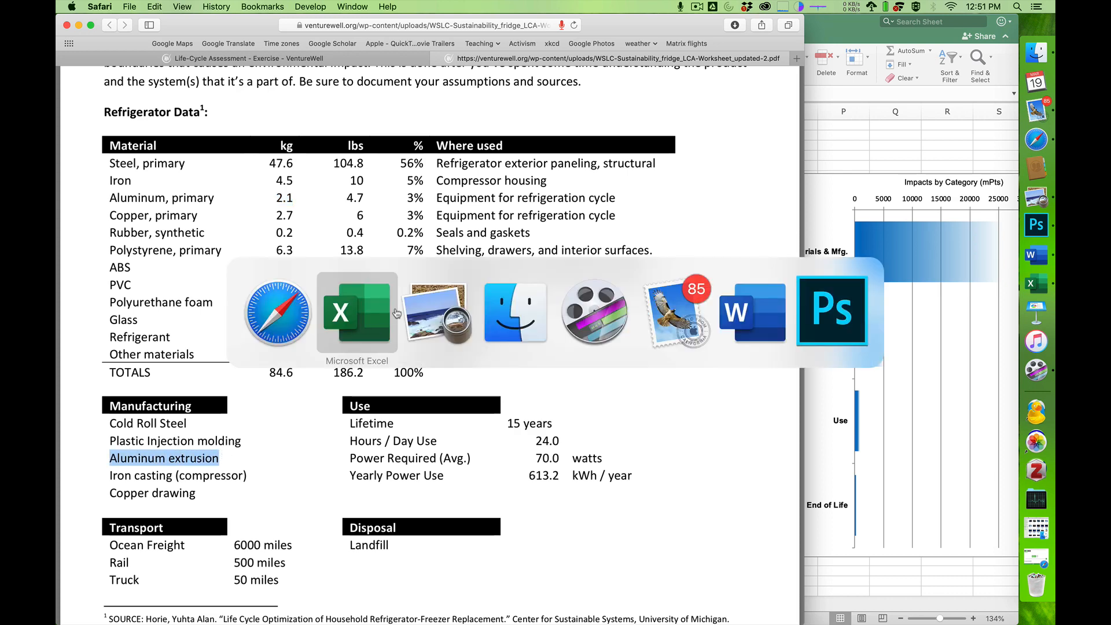
{"action": "key", "text": "super+f"}
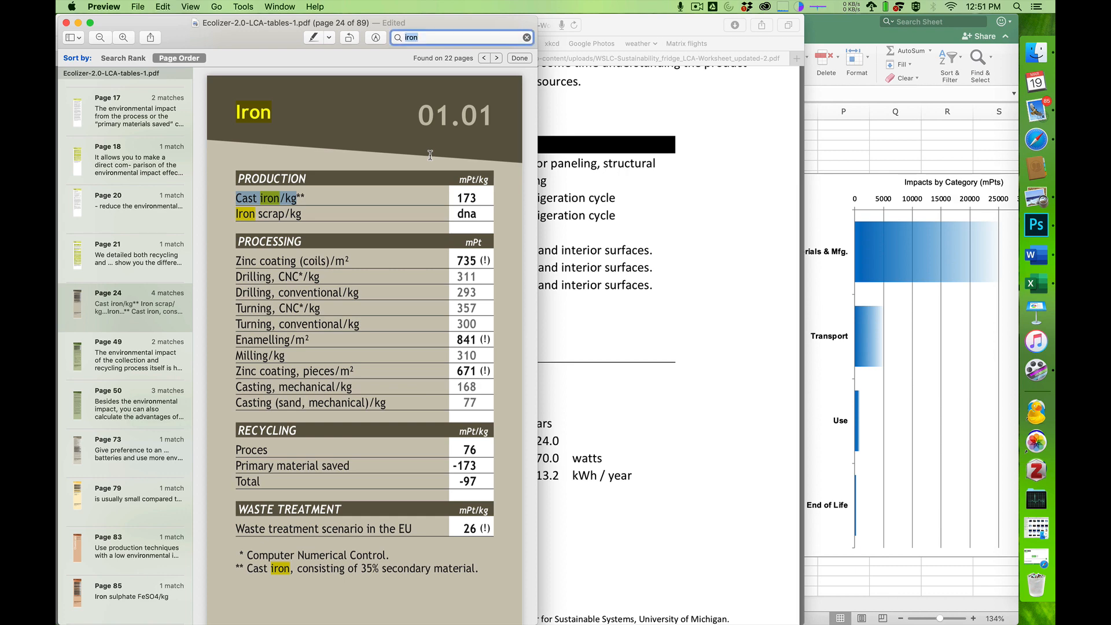
{"action": "type", "text": "alu"}
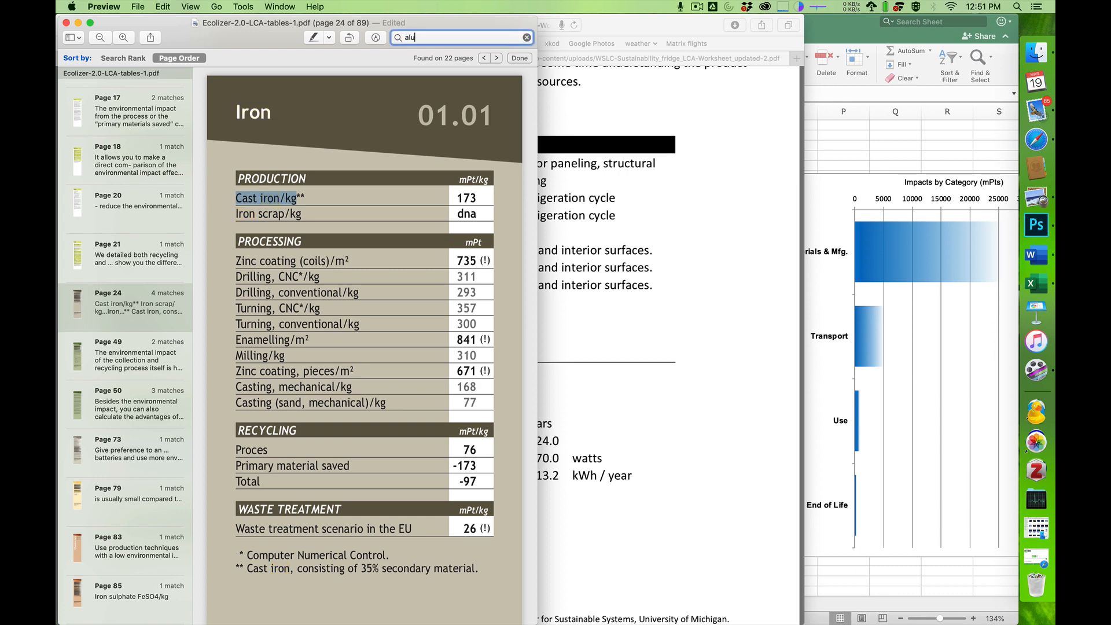
{"action": "type", "text": "minum"}
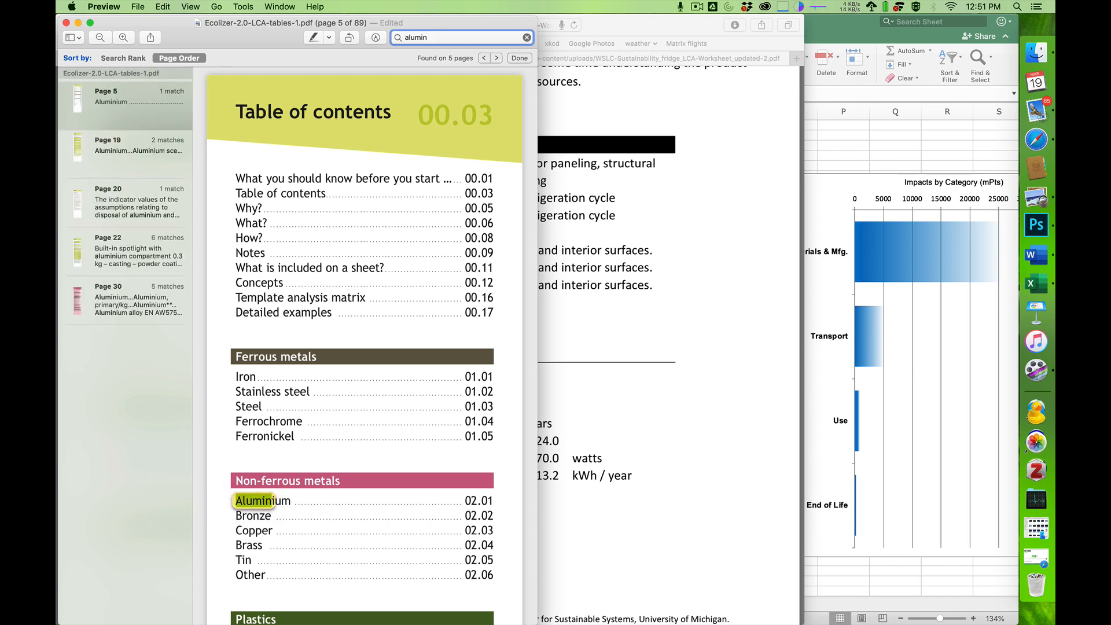
{"action": "type", "text": "um"}
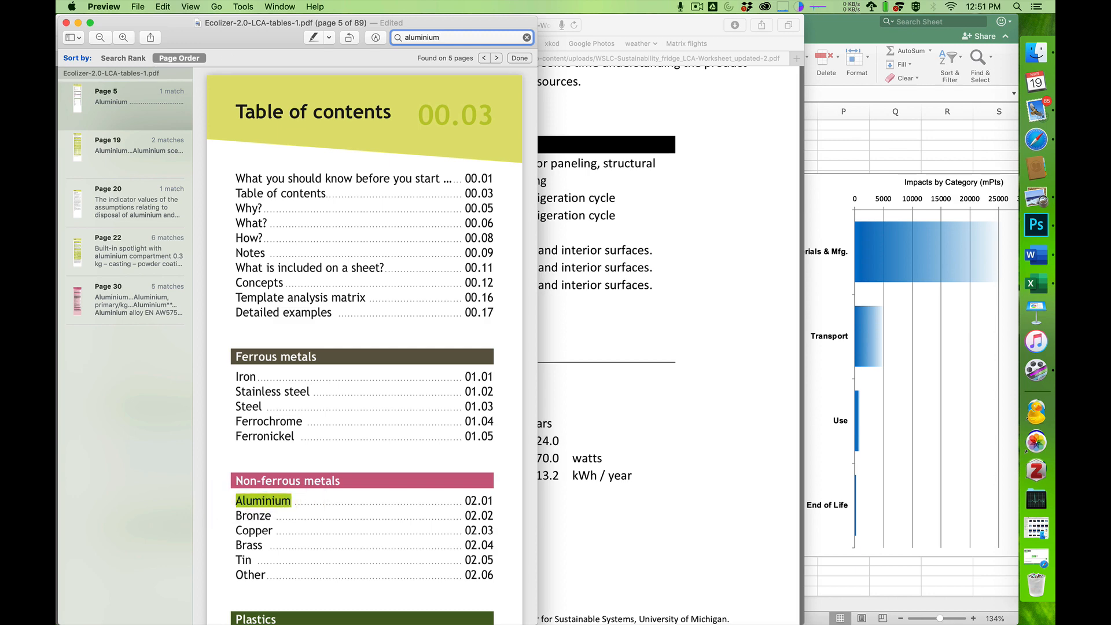
{"action": "key", "text": "Return"}
{"action": "key", "text": "Return"}
{"action": "key", "text": "Return"}
{"action": "key", "text": "Return"}
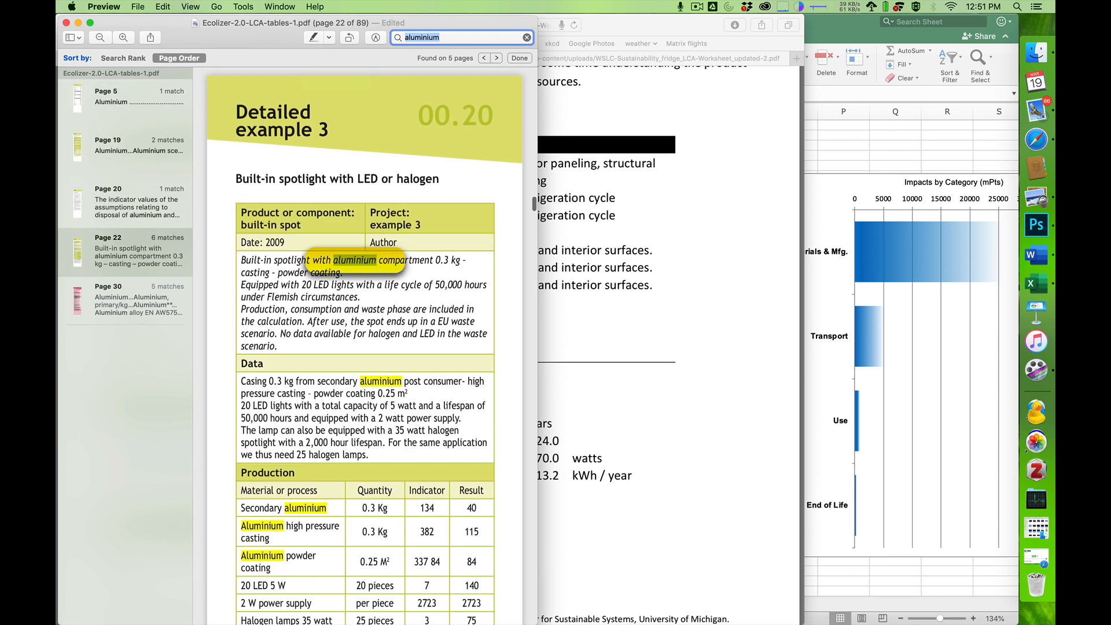
{"action": "key", "text": "Return"}
{"action": "key", "text": "Return"}
{"action": "key", "text": "Return"}
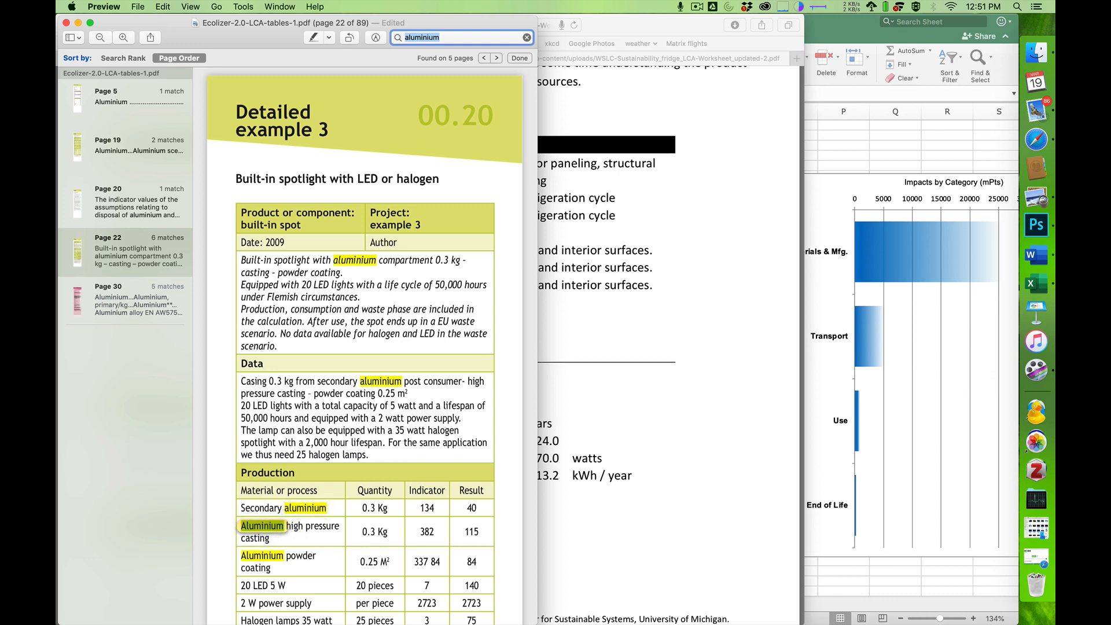
{"action": "left_click", "coordinate": [104, 312]}
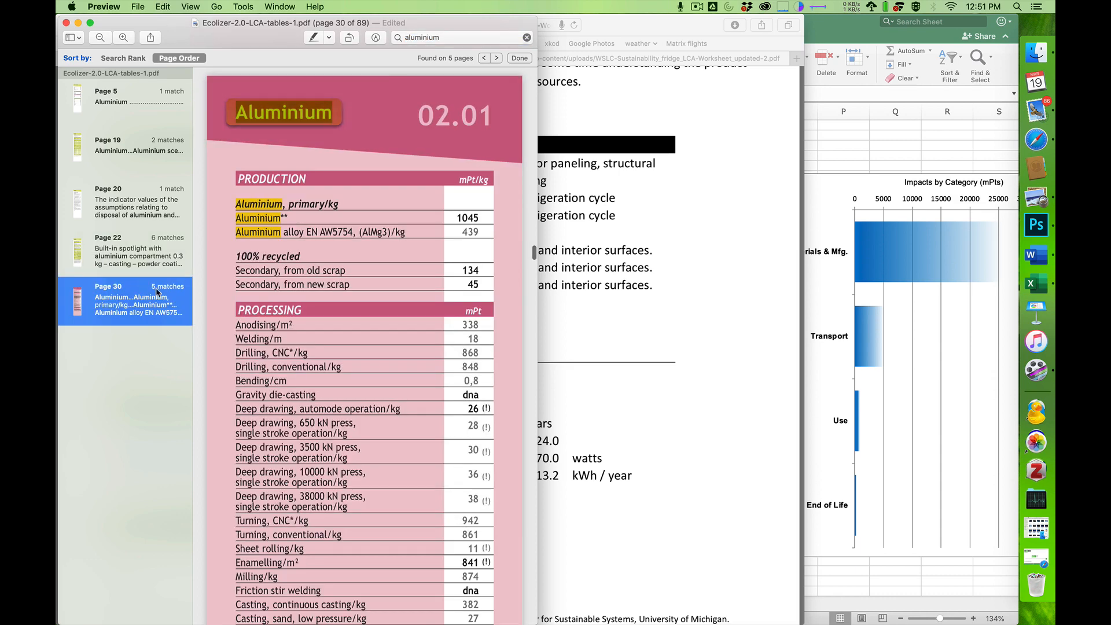
Look up primary aluminium's eco-intensity in the Production table and clear the document search
{"action": "left_click", "coordinate": [343, 258]}
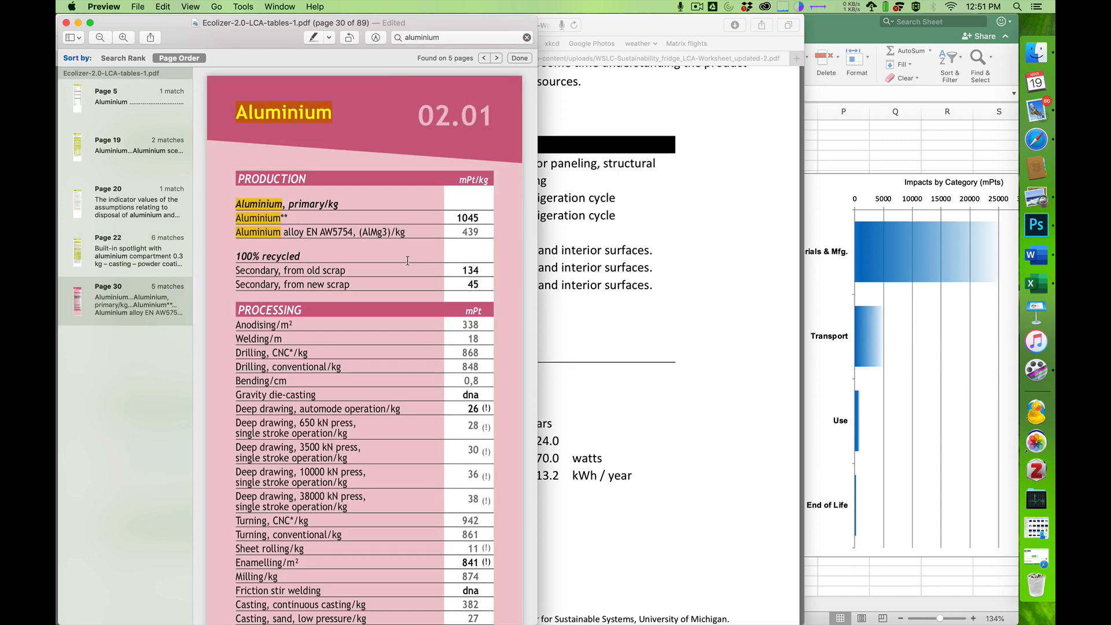
{"action": "scroll", "coordinate": [451, 250], "scroll_direction": "down", "scroll_amount": 3}
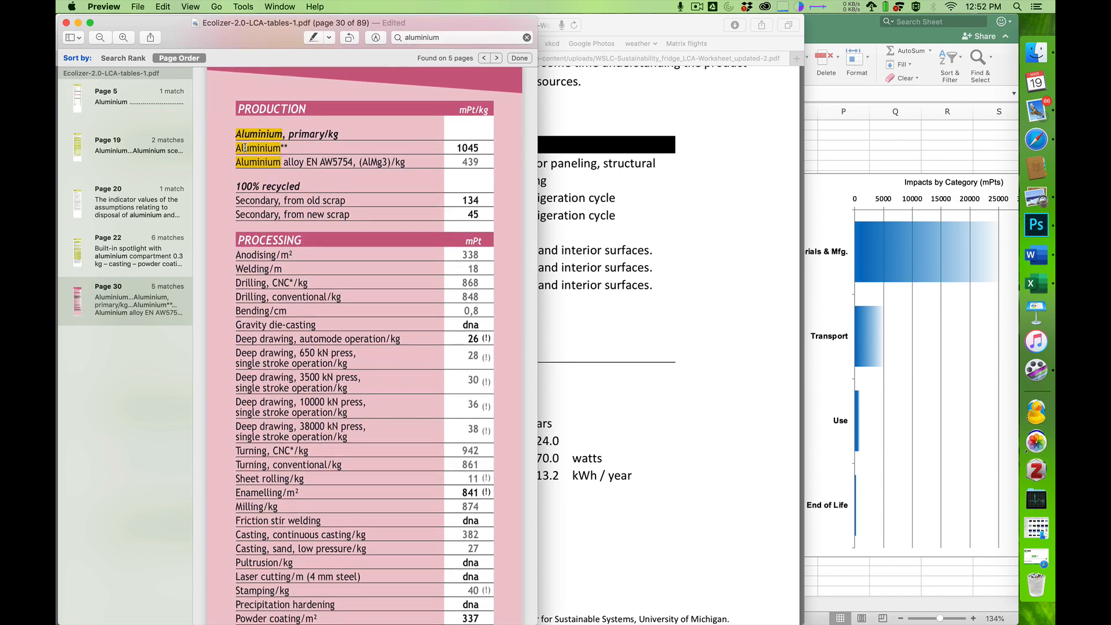
{"action": "left_click_drag", "start_coordinate": [248, 147], "coordinate": [476, 147]}
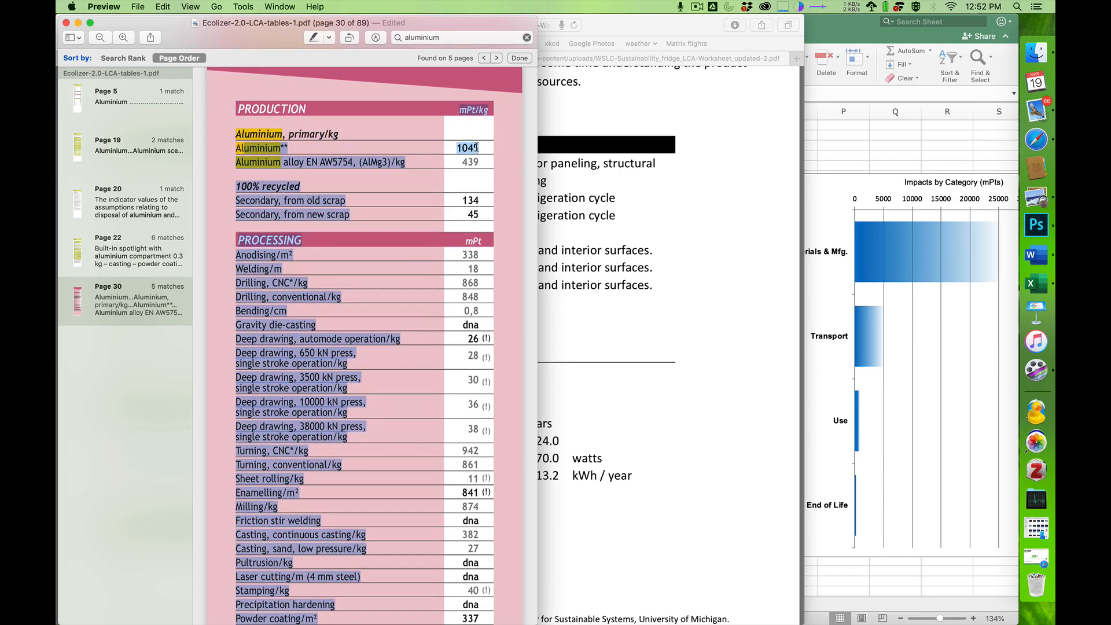
{"action": "left_click", "coordinate": [476, 147]}
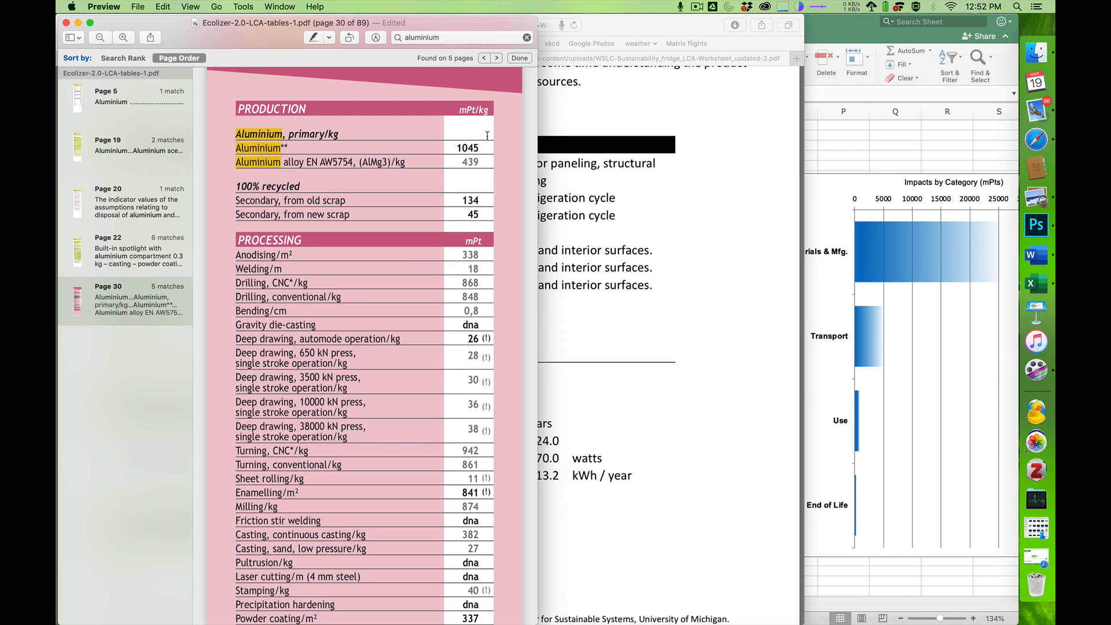
{"action": "left_click", "coordinate": [526, 37]}
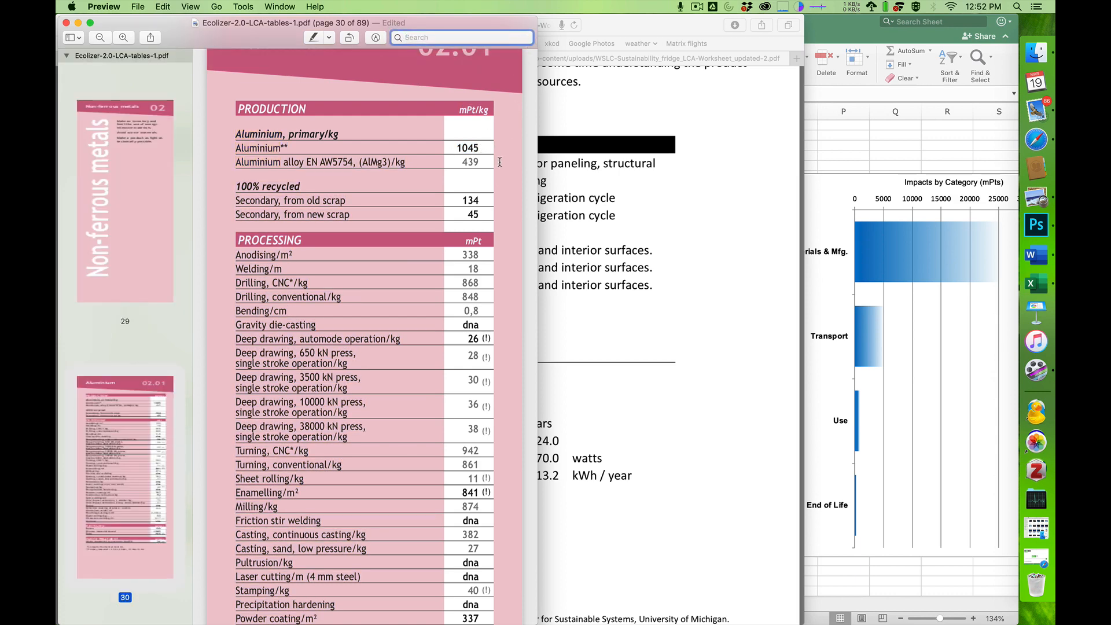
Switch to the LCA calculator in Excel, label the emptied Manufacturing row "Aluminum" and set its eco-intensity to 1045
{"action": "key", "text": "super+Tab"}
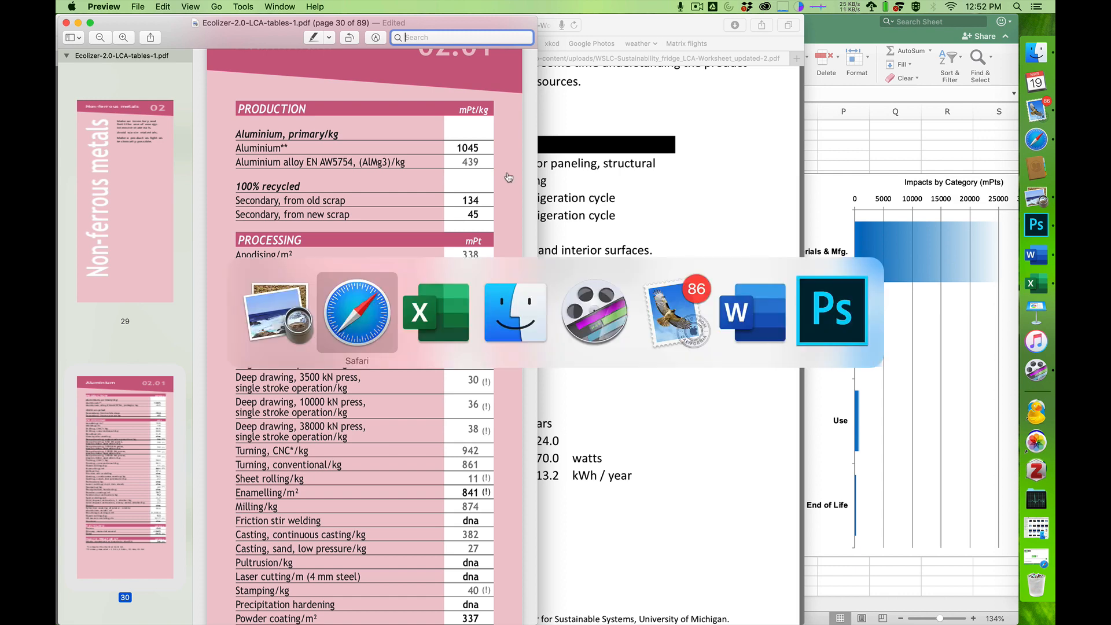
{"action": "key", "text": "super+Tab"}
{"action": "type", "text": "Aluminum"}
{"action": "key", "text": "Tab"}
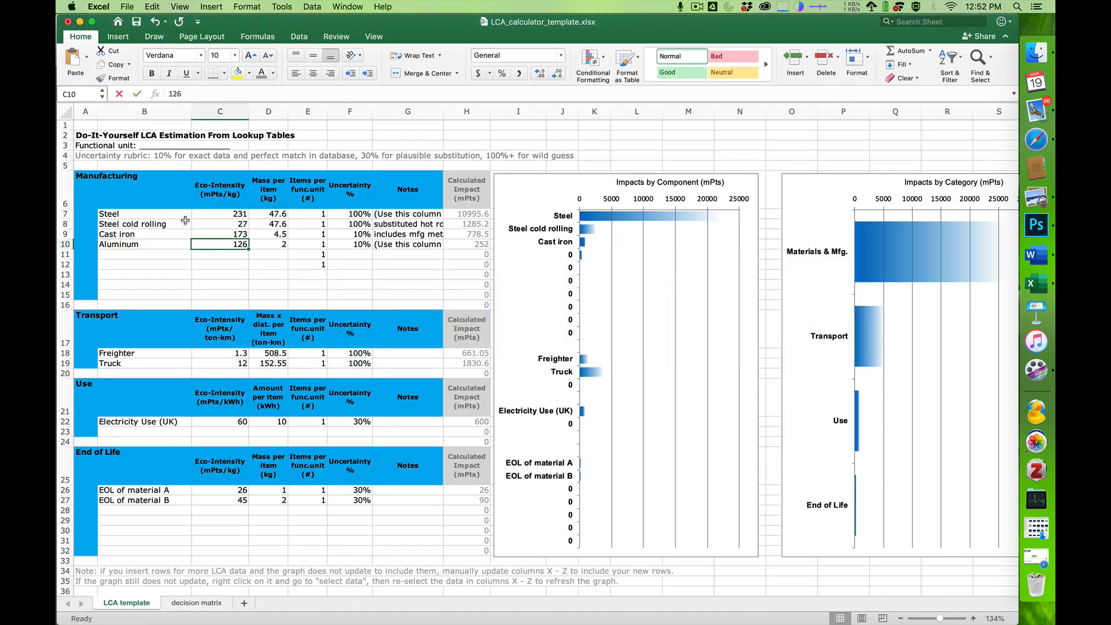
{"action": "type", "text": "1045"}
{"action": "key", "text": "Tab"}
Recheck aluminum's mass in the Safari worksheet and set the Aluminum row's mass to 2.1 kg in Excel
{"action": "key", "text": "super+Tab"}
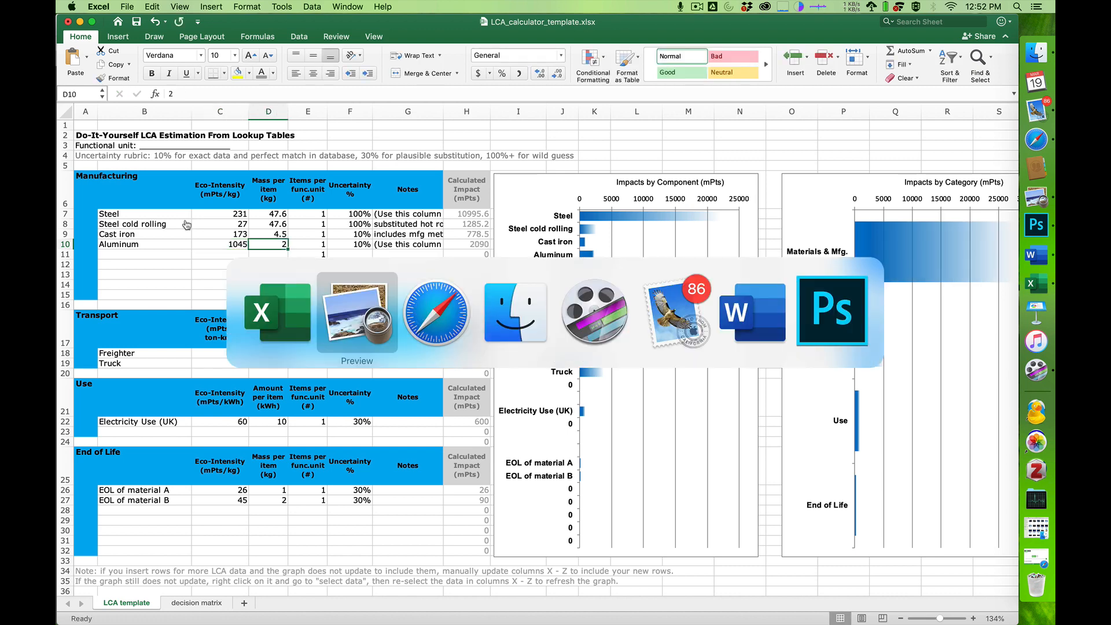
{"action": "left_click", "coordinate": [288, 197]}
{"action": "key", "text": "super+Tab"}
{"action": "type", "text": "2.1"}
{"action": "key", "text": "Return"}
Label the empty Manufacturing row below Aluminum "Aluminum extrusion"
{"action": "type", "text": "Al"}
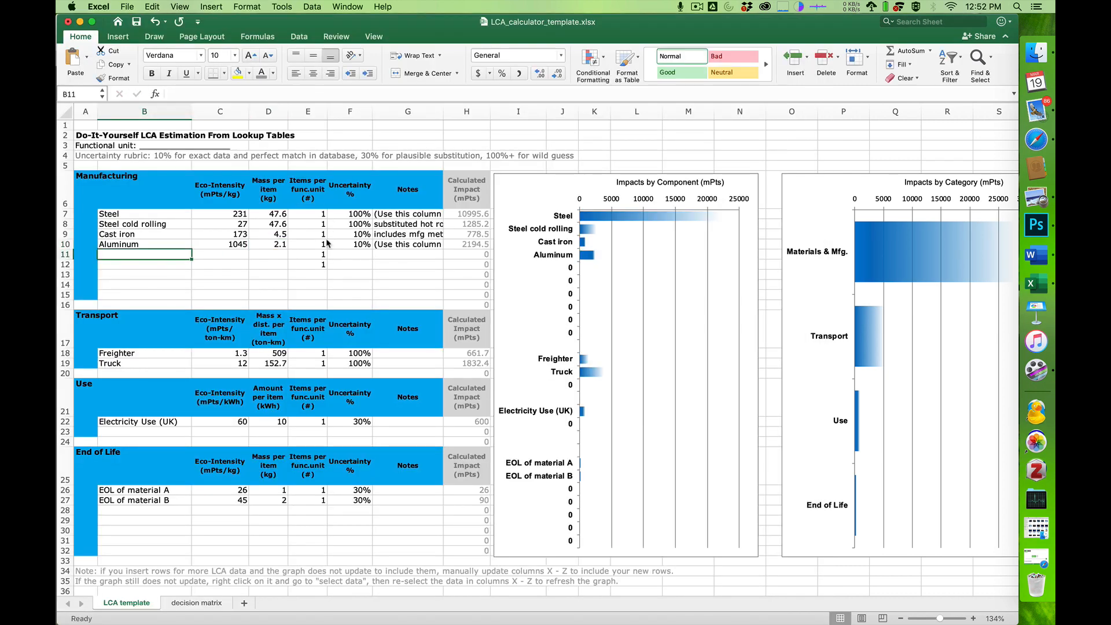
{"action": "type", "text": "uminum"}
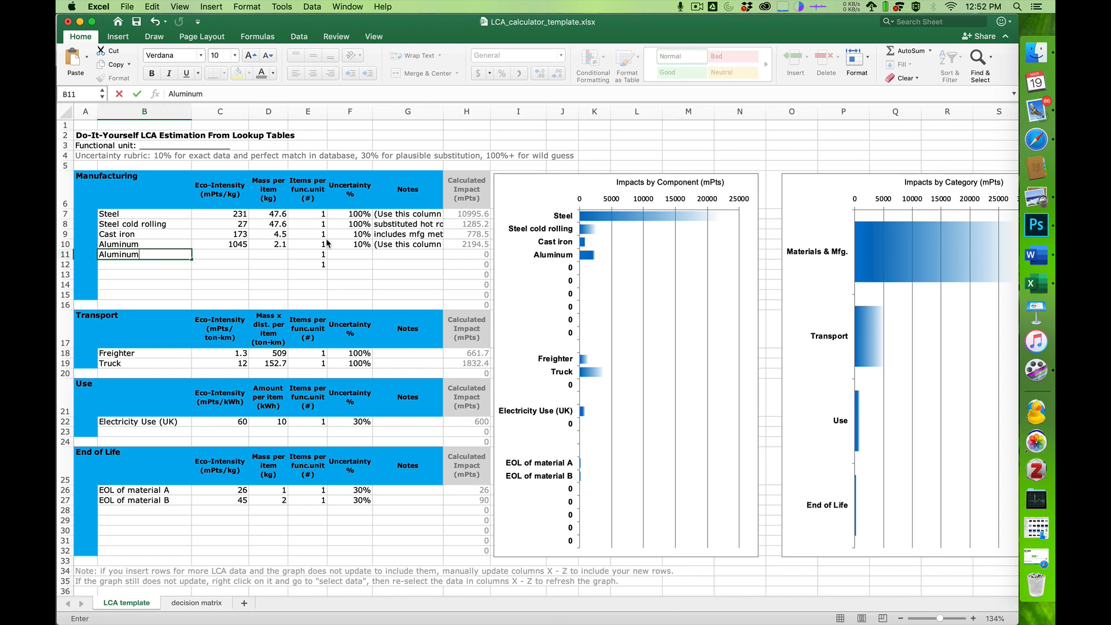
{"action": "type", "text": " extrusion"}
{"action": "key", "text": "Tab"}
Switch to the Ecolizer aluminium sheet in Preview and look up the section bar extrusion value in the Processing table
{"action": "key", "text": "super+Tab"}
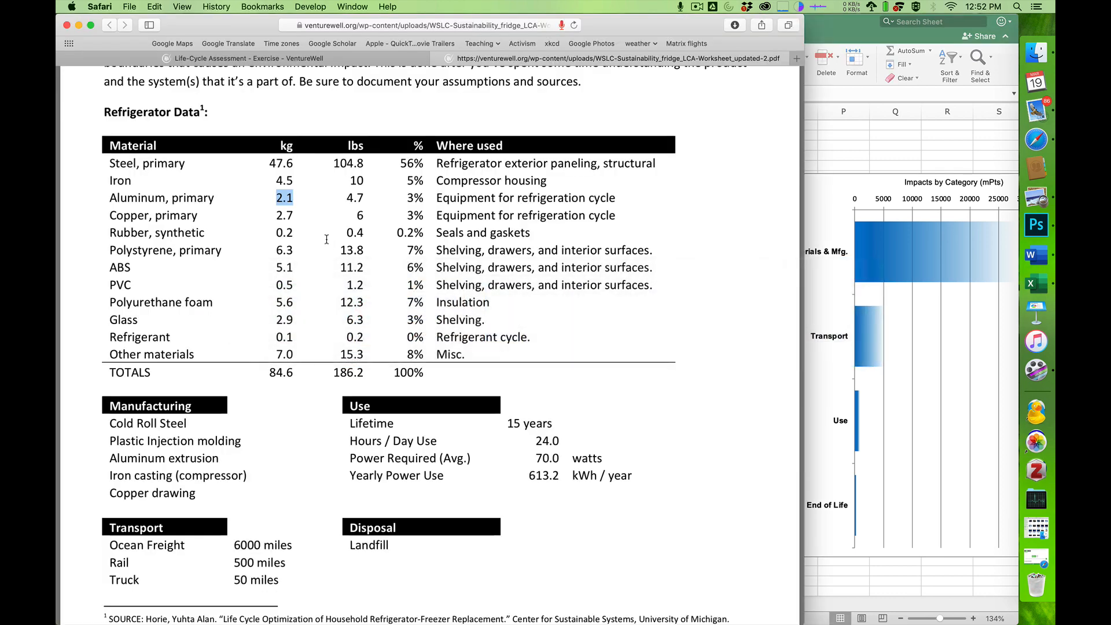
{"action": "key", "text": "super+Tab"}
{"action": "key", "text": "super+Tab"}
{"action": "key", "text": "super+Tab"}
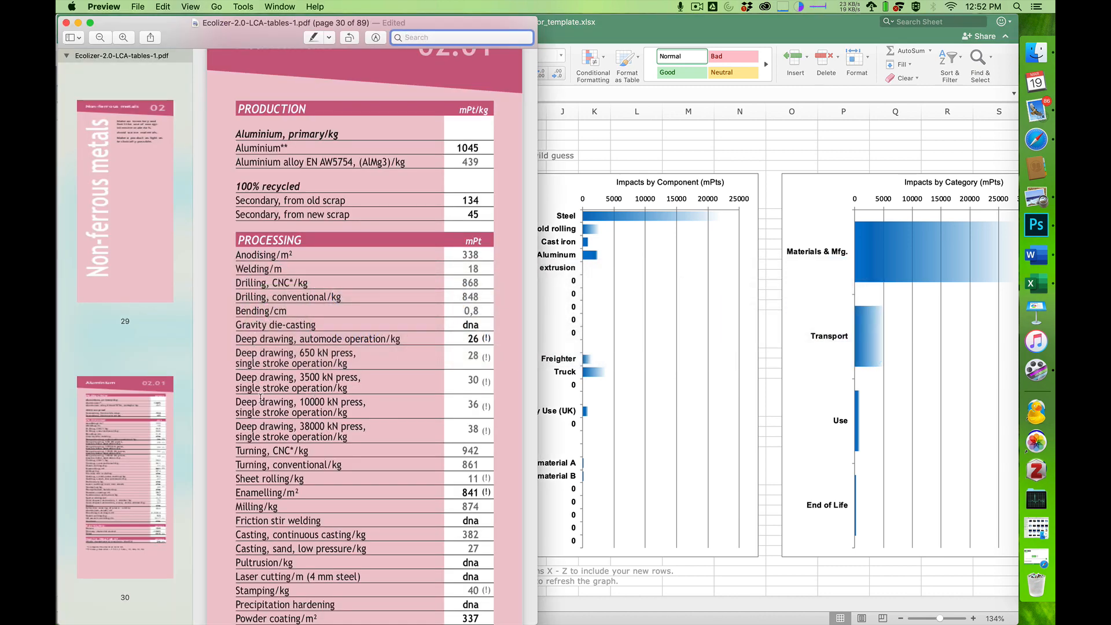
{"action": "scroll", "coordinate": [266, 414], "scroll_direction": "down", "scroll_amount": 5}
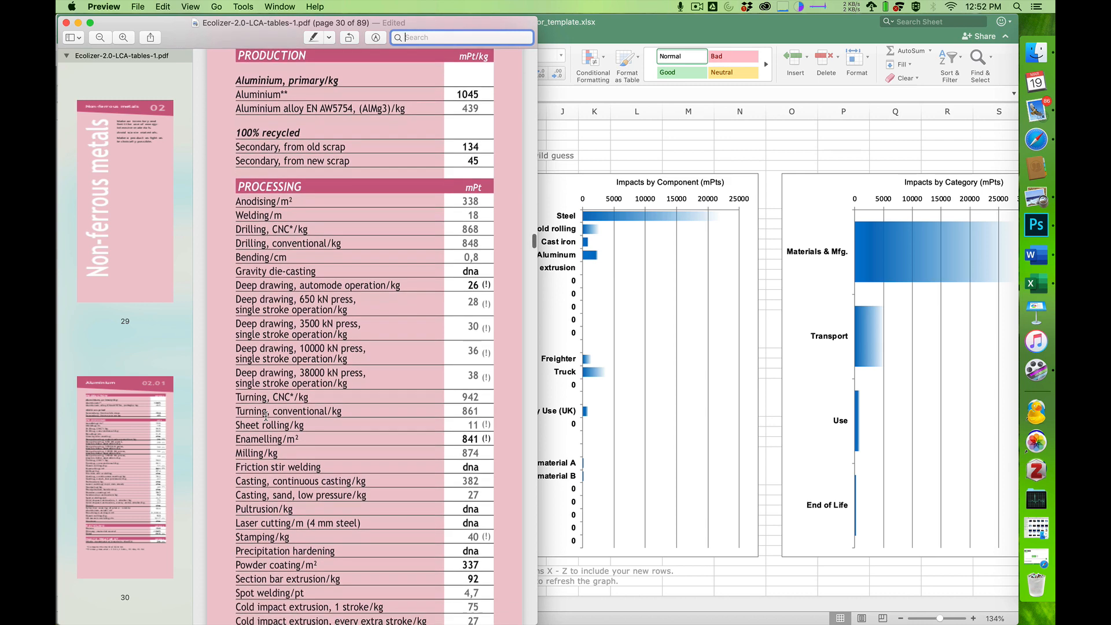
{"action": "scroll", "coordinate": [265, 414], "scroll_direction": "down", "scroll_amount": 4}
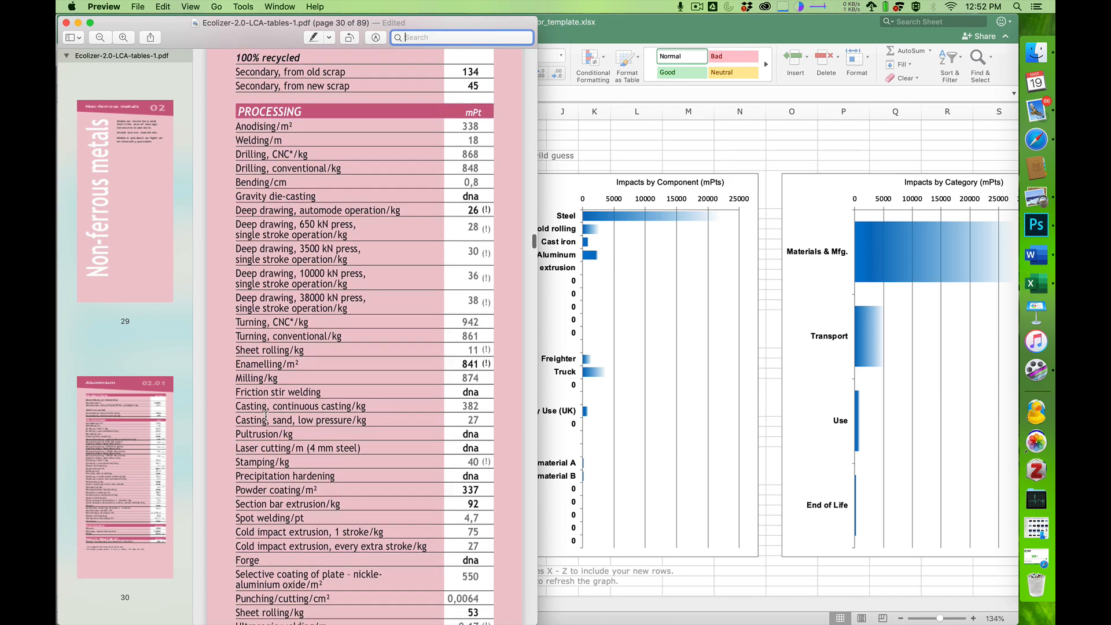
{"action": "scroll", "coordinate": [265, 416], "scroll_direction": "down", "scroll_amount": 2}
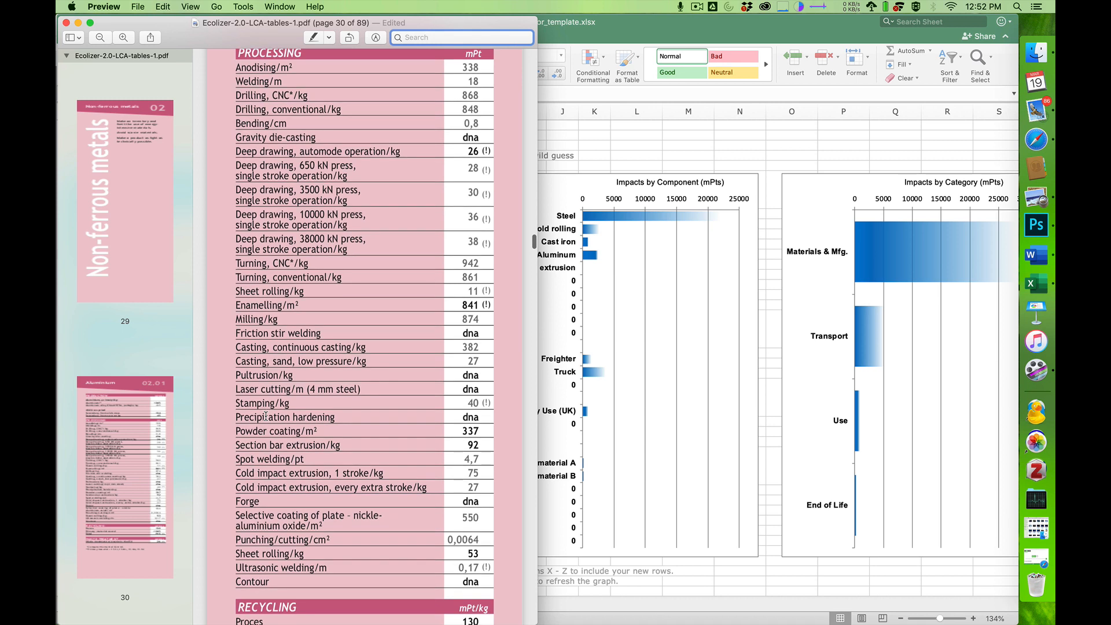
{"action": "left_click_drag", "start_coordinate": [239, 446], "coordinate": [342, 444]}
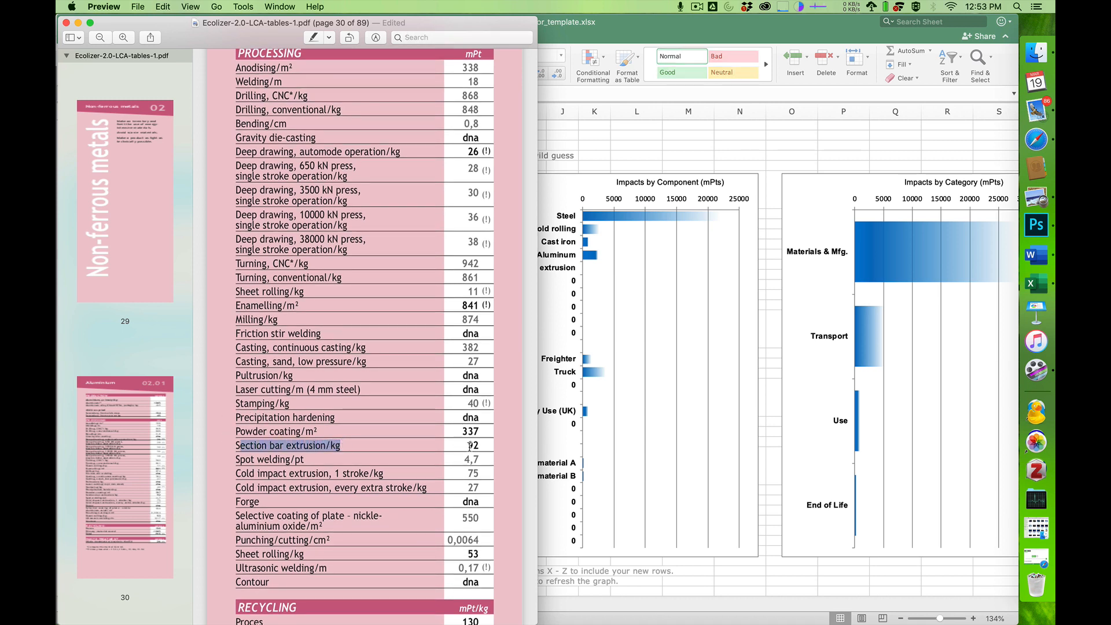
{"action": "left_click", "coordinate": [470, 445]}
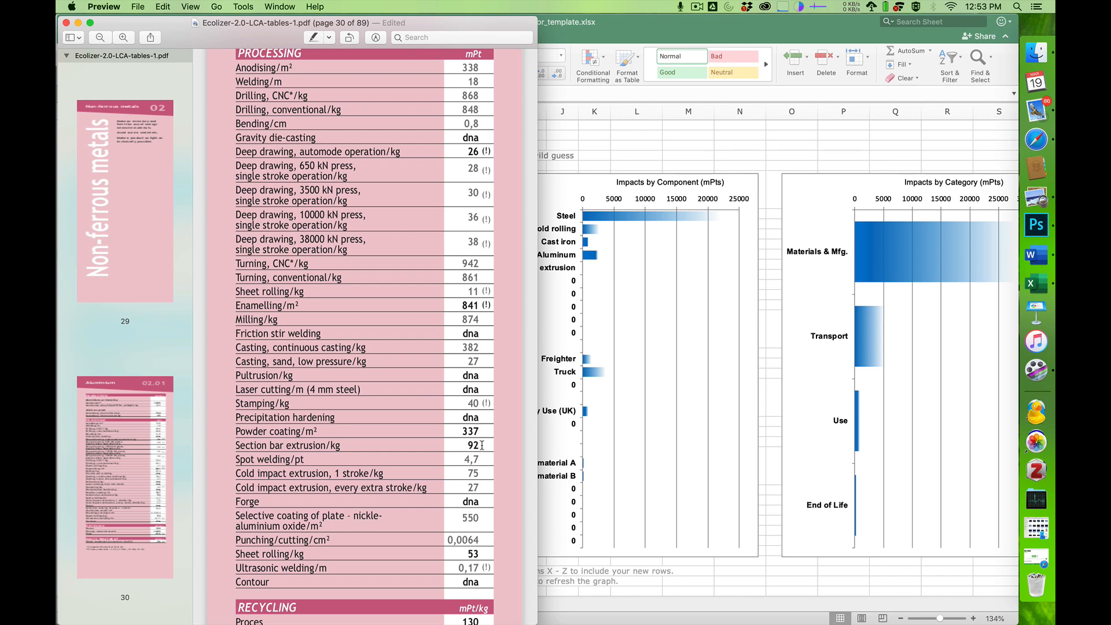
Switch to Excel and give the Aluminum extrusion row an eco-intensity of 92 and a mass of 2.1 kg
{"action": "key", "text": "super+Tab"}
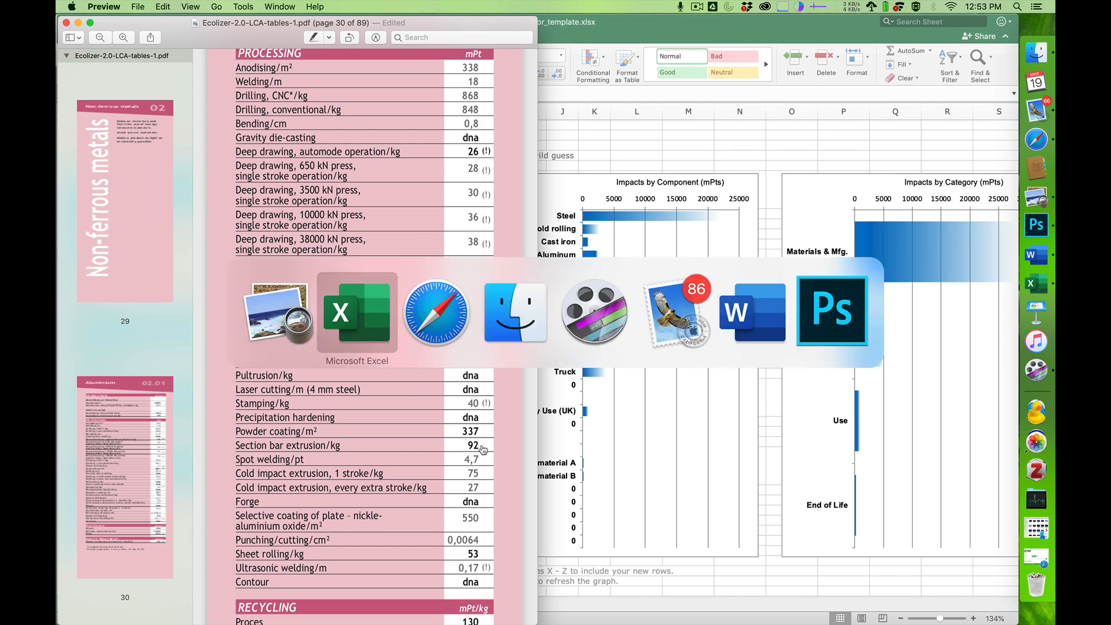
{"action": "type", "text": "92"}
{"action": "key", "text": "Tab"}
{"action": "type", "text": "2.1"}
{"action": "key", "text": "Return"}
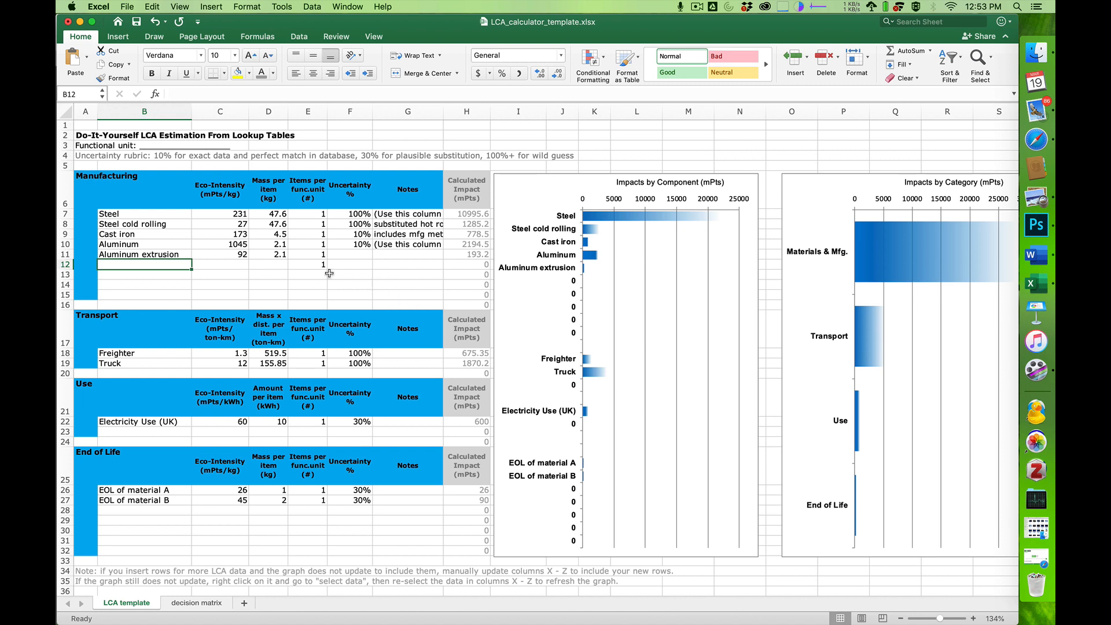
Compare aluminum's eco-intensity with its bar in the component impact chart, and check steel's mass and uncertainty entries
{"action": "mouse_move", "coordinate": [665, 219]}
{"action": "left_click_drag", "start_coordinate": [182, 247], "coordinate": [221, 245]}
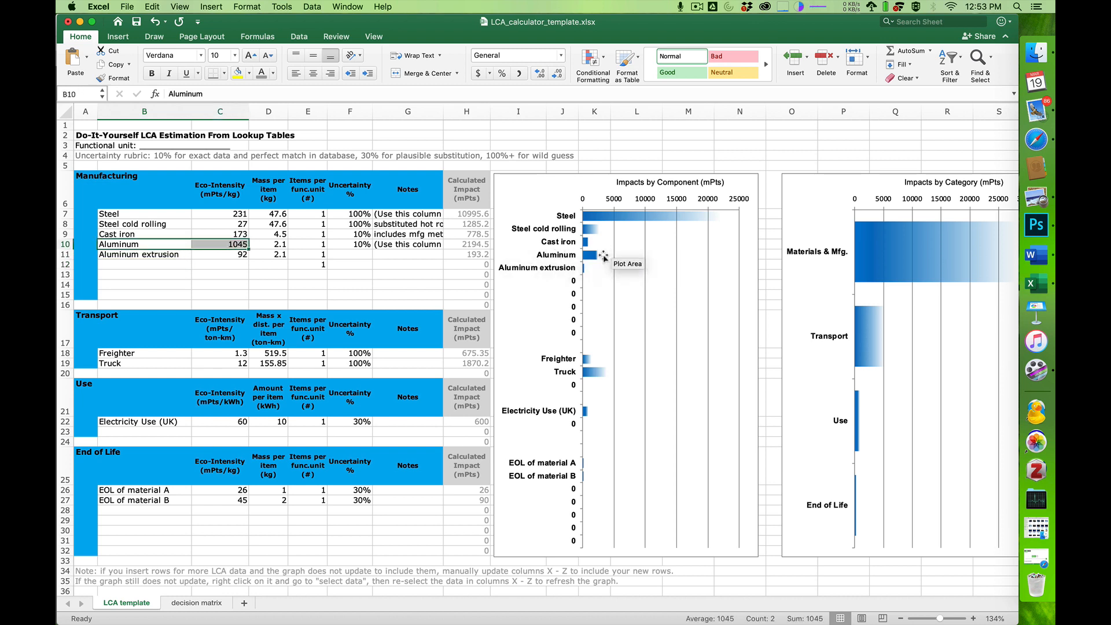
{"action": "mouse_move", "coordinate": [592, 263]}
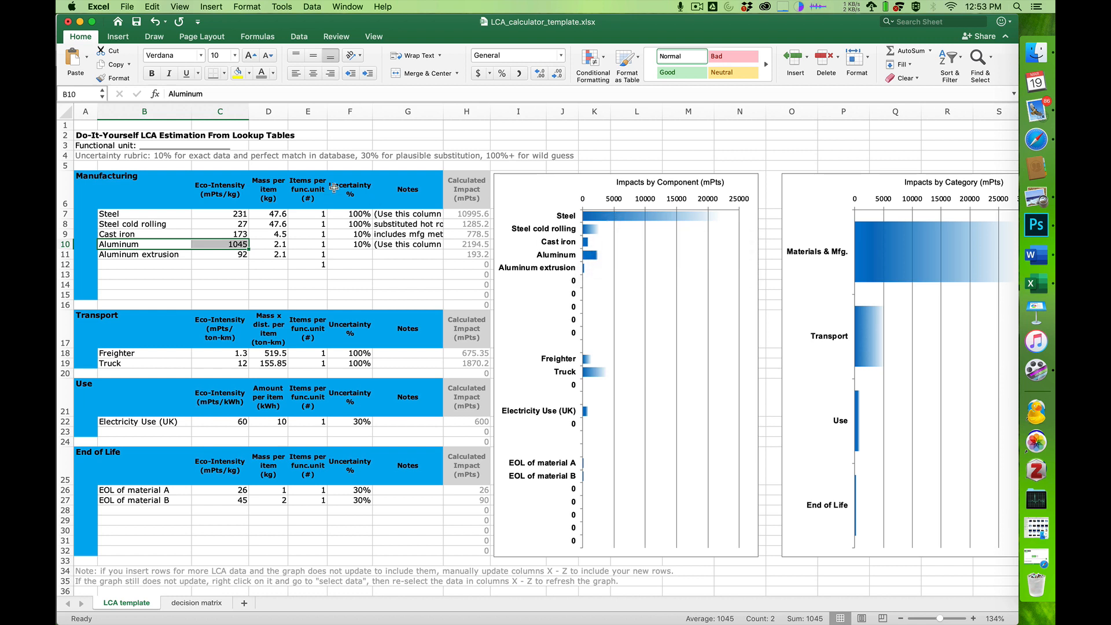
{"action": "left_click", "coordinate": [269, 213]}
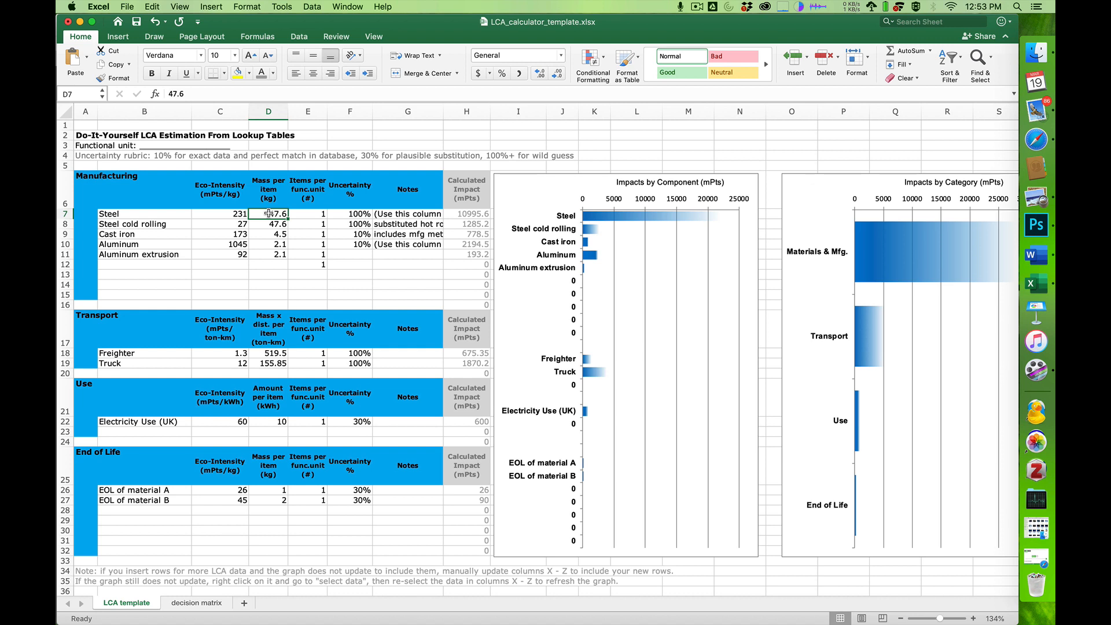
{"action": "left_click", "coordinate": [355, 213]}
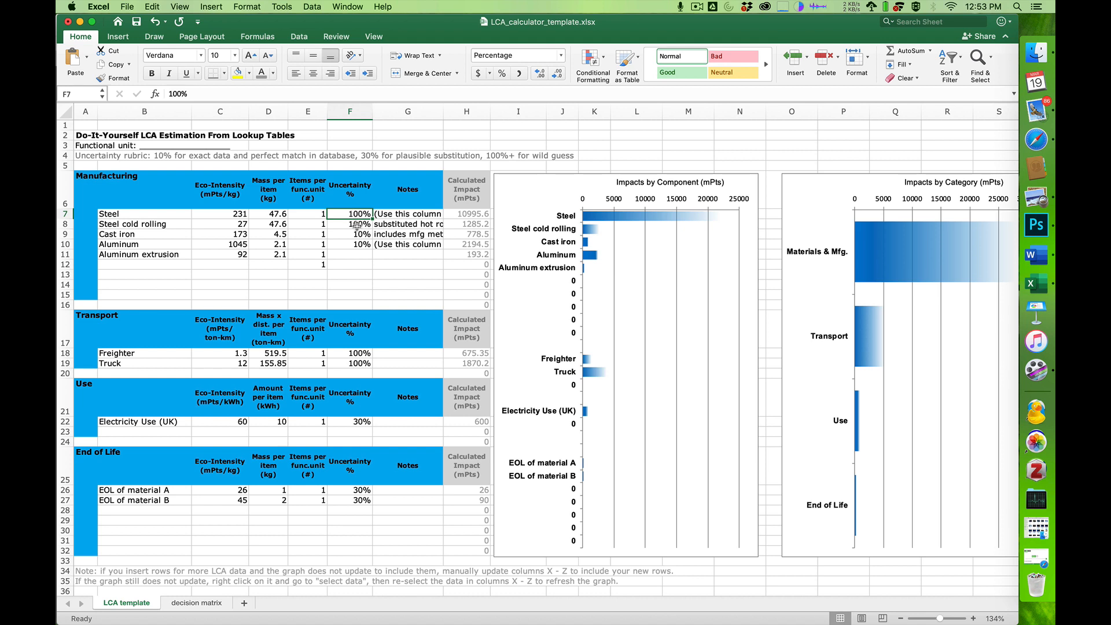
Set the uncertainty to 10% for Steel and 30% for Steel cold rolling in the Manufacturing section
{"action": "type", "text": "10"}
{"action": "key", "text": "Return"}
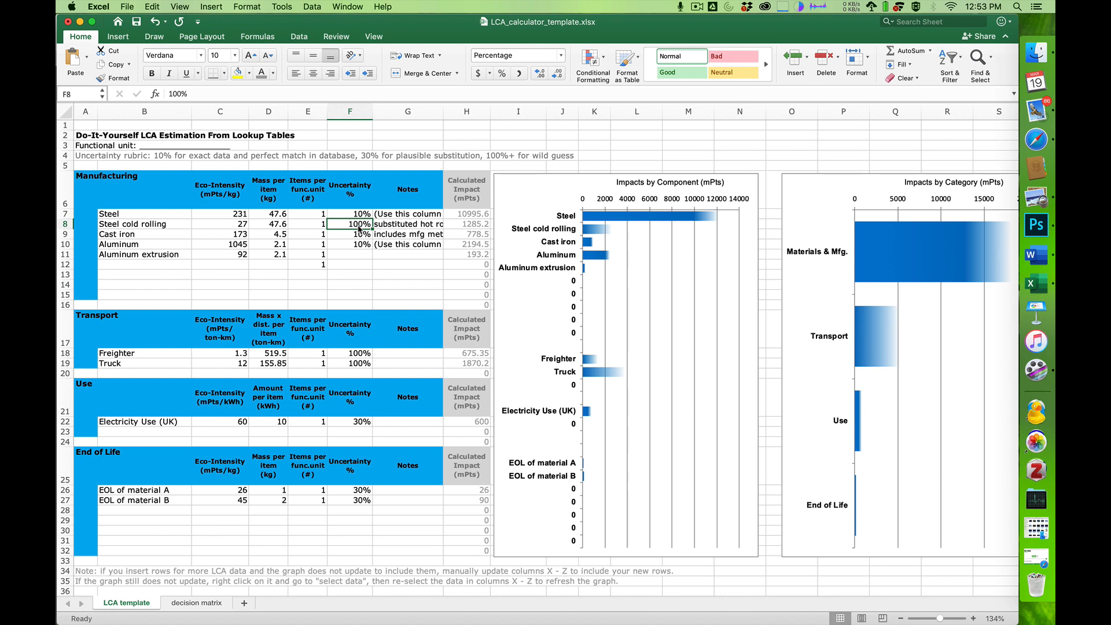
{"action": "type", "text": "30"}
{"action": "key", "text": "Return"}
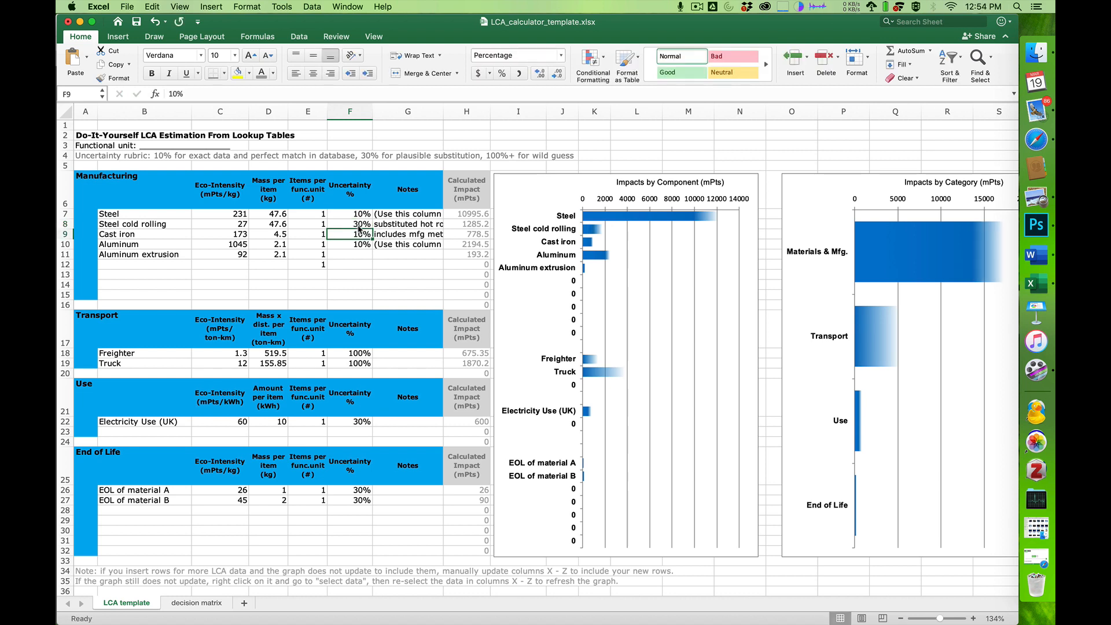
Copy Aluminum's 10% uncertainty to the Aluminum extrusion row
{"action": "key", "text": "Down"}
{"action": "key", "text": "ctrl+c"}
{"action": "key", "text": "Down"}
{"action": "key", "text": "ctrl+v"}
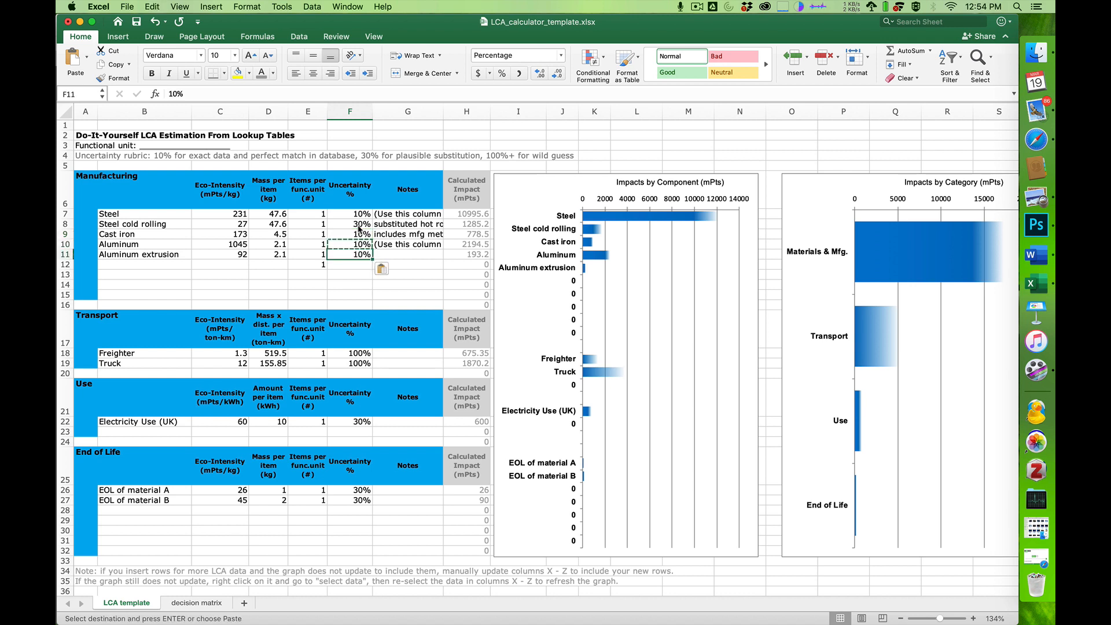
Clear the placeholder notes from the Steel and Aluminum rows
{"action": "key", "text": "Up"}
{"action": "key", "text": "Up"}
{"action": "key", "text": "Up"}
{"action": "key", "text": "Up"}
{"action": "key", "text": "Right"}
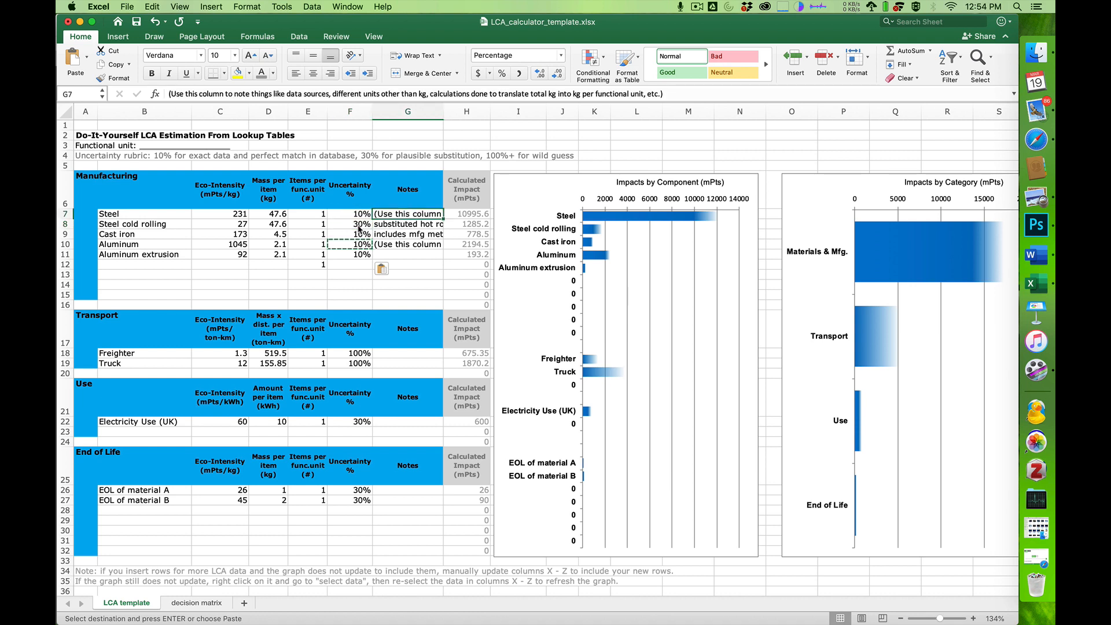
{"action": "key", "text": "Delete"}
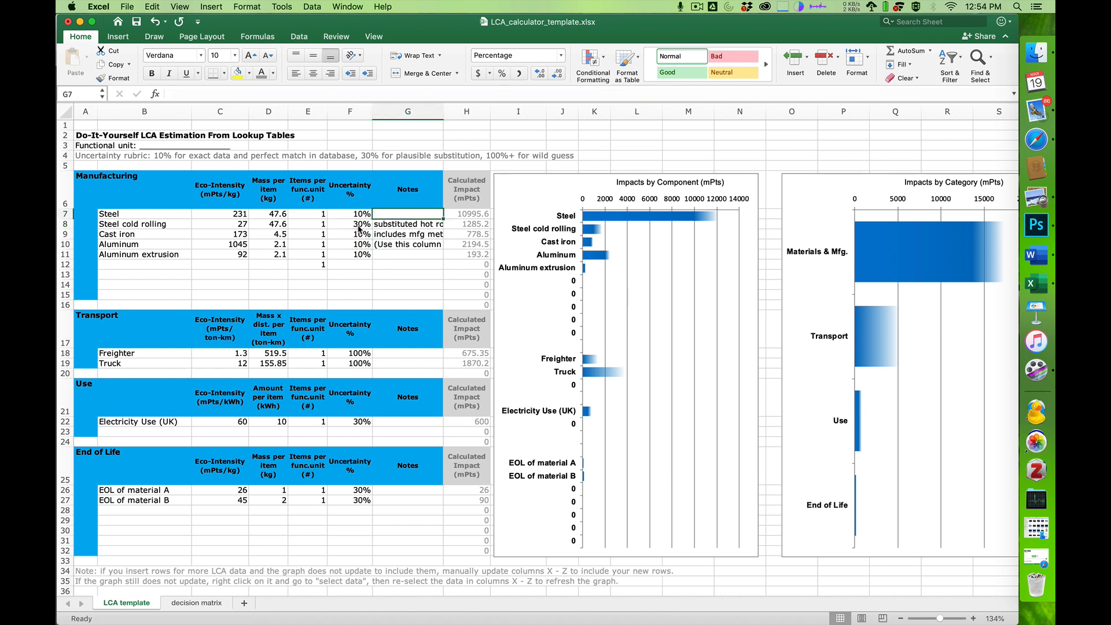
{"action": "key", "text": "Down"}
{"action": "key", "text": "Down"}
{"action": "key", "text": "Down"}
{"action": "key", "text": "Delete"}
{"action": "key", "text": "Down"}
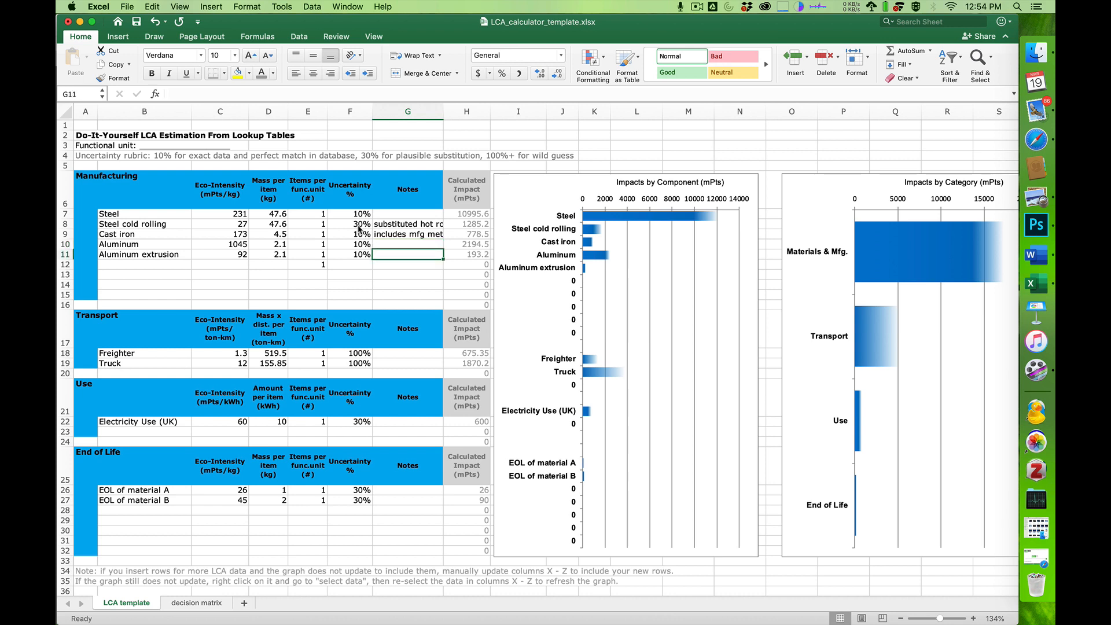
Select the empty component cell below Aluminum extrusion, then switch to the refrigerator worksheet in Safari and look up copper's mass and manufacturing process
{"action": "key", "text": "Left"}
{"action": "key", "text": "Left"}
{"action": "key", "text": "Left"}
{"action": "key", "text": "Left"}
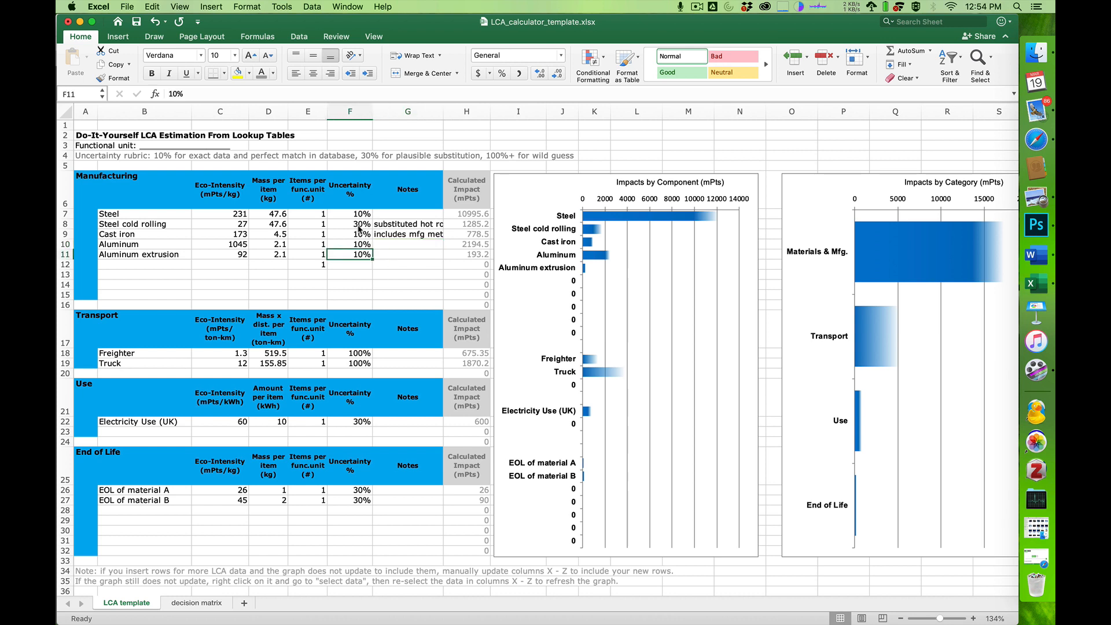
{"action": "key", "text": "Down"}
{"action": "key", "text": "Left"}
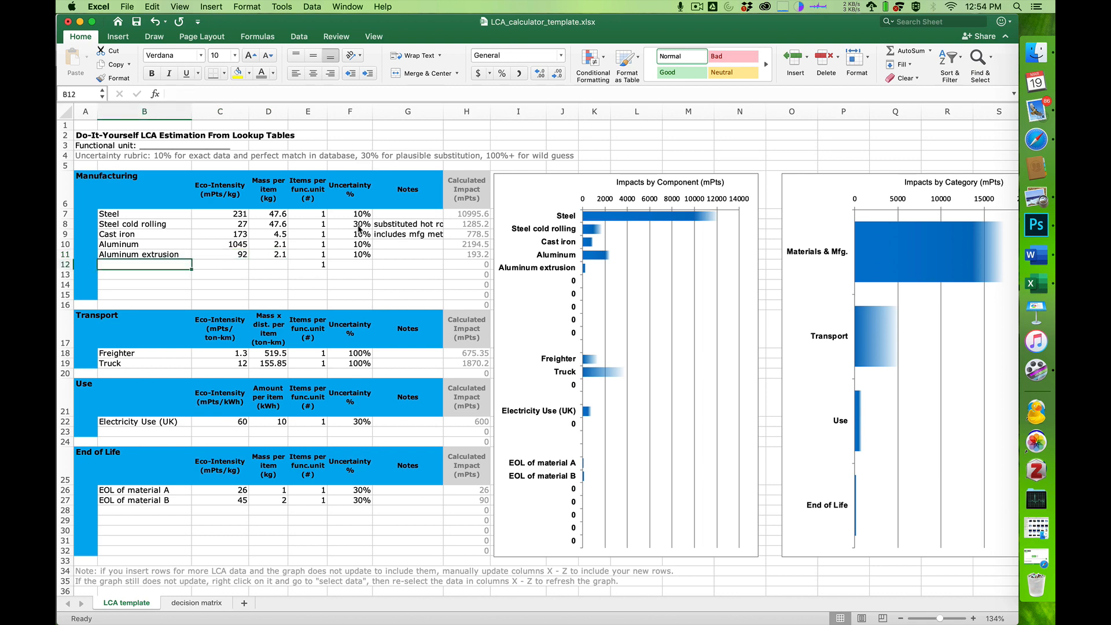
{"action": "key", "text": "super+Tab"}
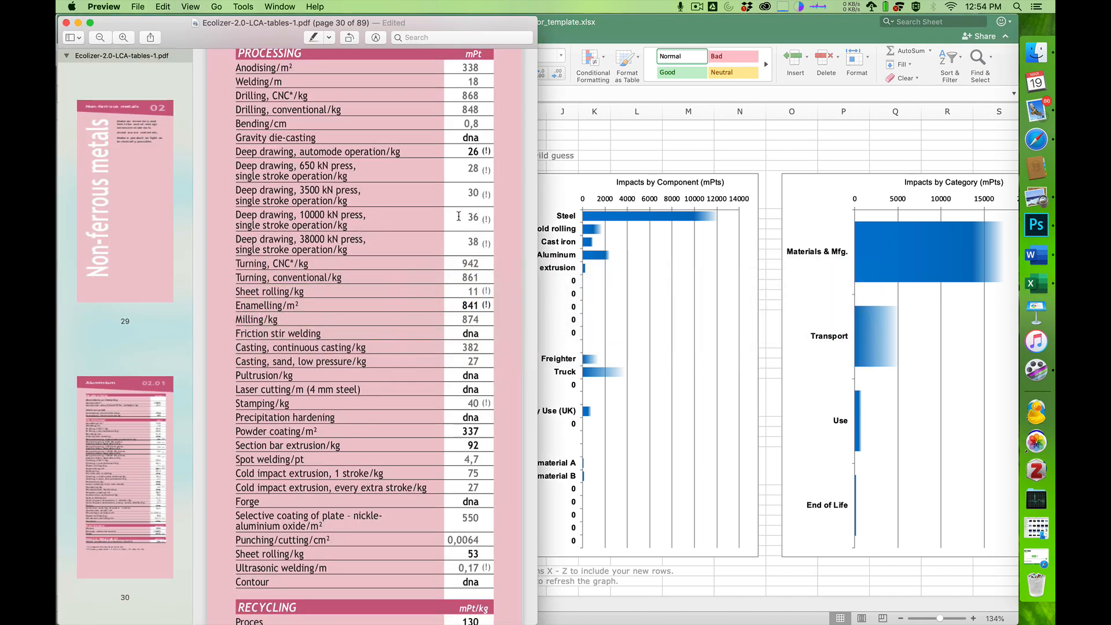
{"action": "key", "text": "super+Tab"}
{"action": "key", "text": "super+Tab"}
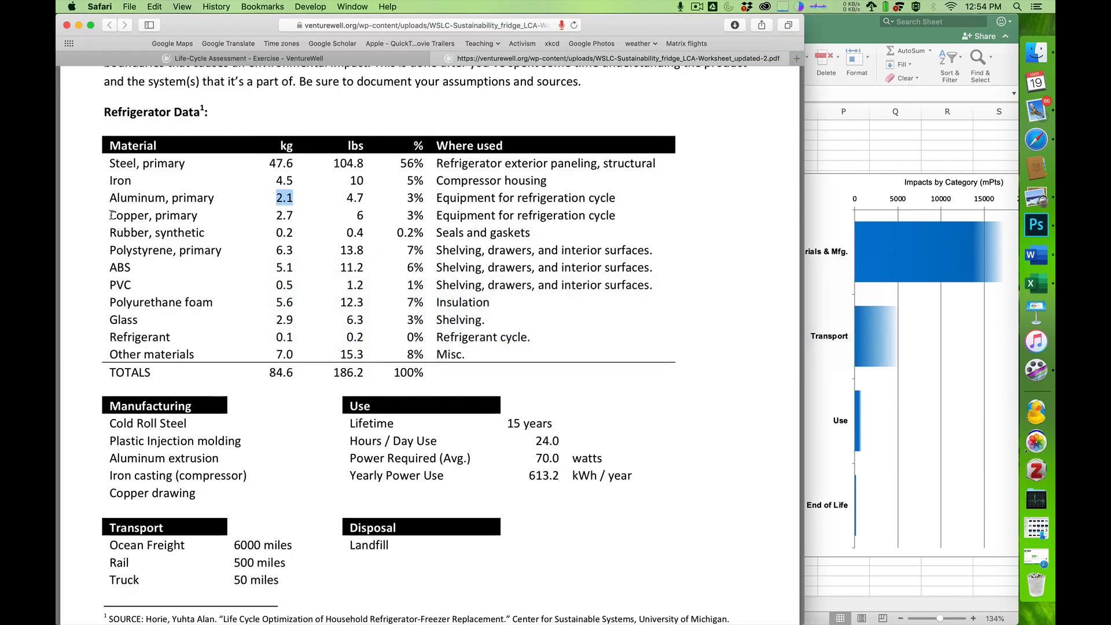
{"action": "left_click_drag", "start_coordinate": [113, 216], "coordinate": [193, 220]}
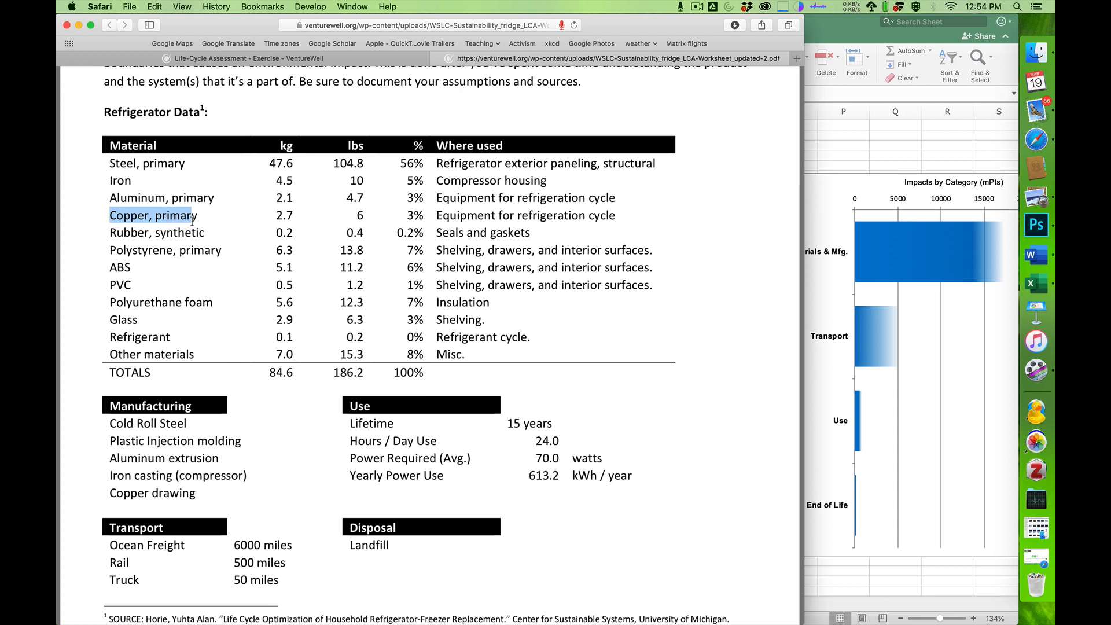
{"action": "left_click_drag", "start_coordinate": [276, 216], "coordinate": [294, 216]}
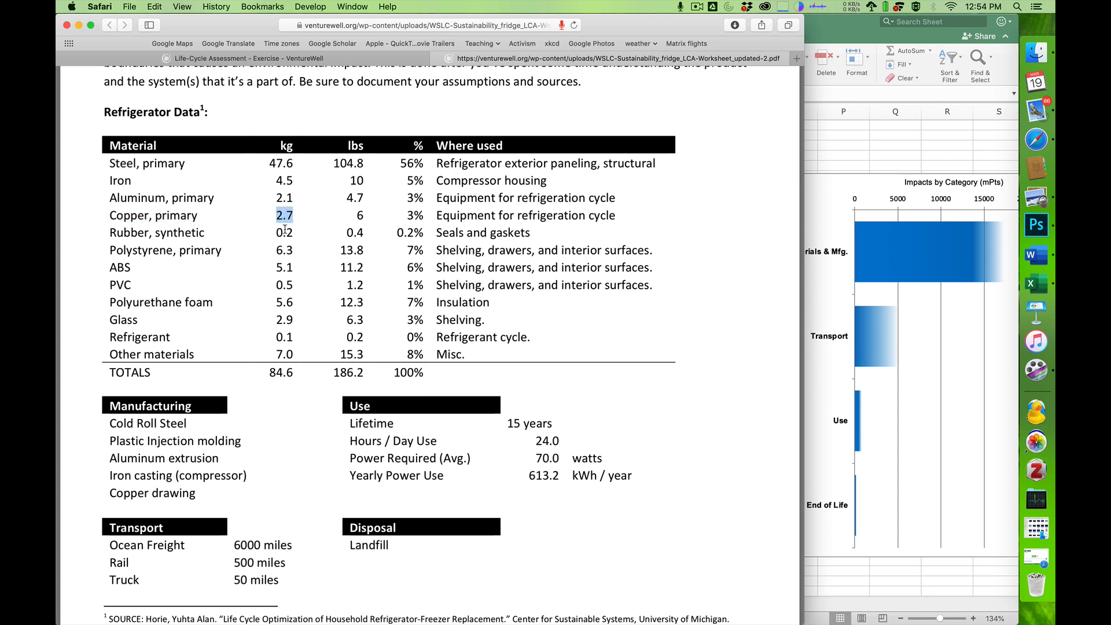
{"action": "left_click_drag", "start_coordinate": [110, 493], "coordinate": [195, 495]}
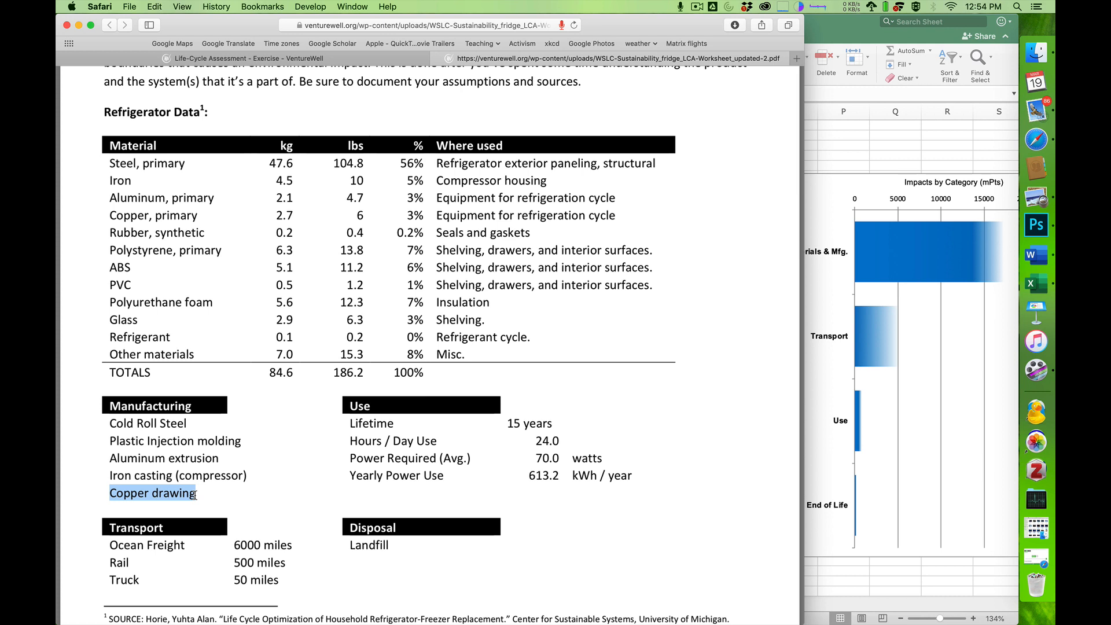
{"action": "left_click_drag", "start_coordinate": [115, 216], "coordinate": [144, 216]}
Switch to the Ecolizer PDF in Preview, search for "copper" and look up its production value per kg
{"action": "key", "text": "super+Tab"}
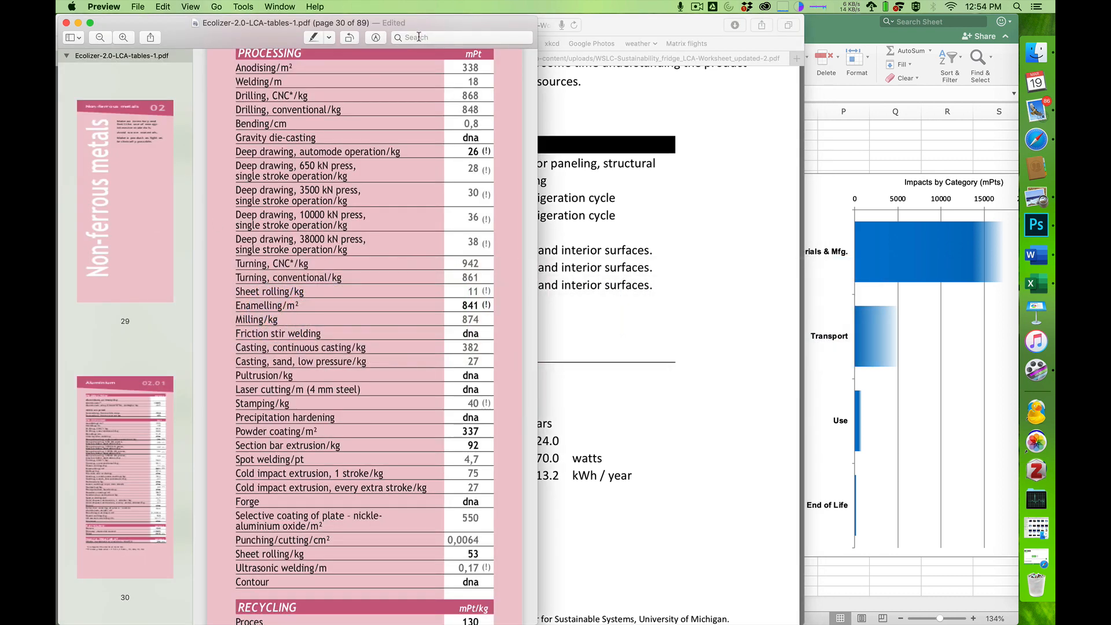
{"action": "left_click", "coordinate": [418, 37]}
{"action": "type", "text": "copper"}
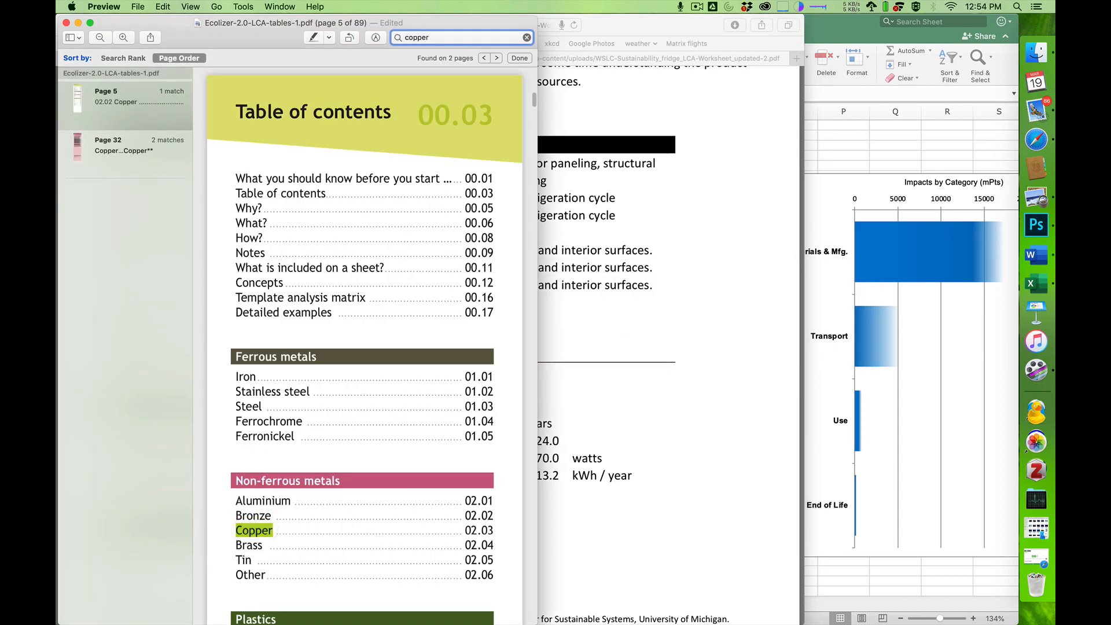
{"action": "key", "text": "Return"}
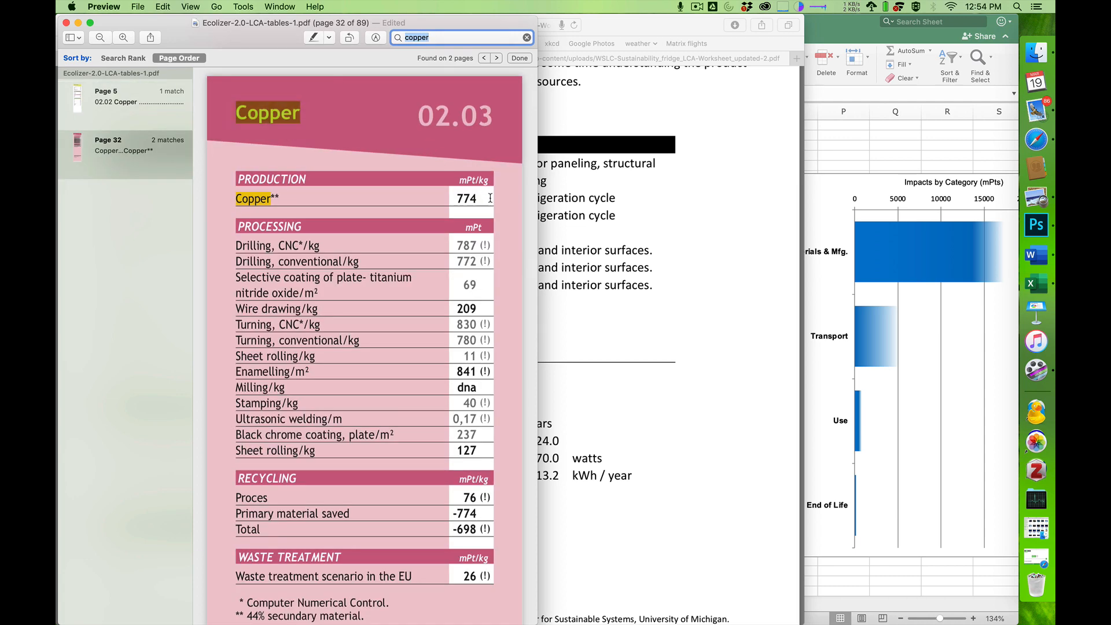
{"action": "left_click_drag", "start_coordinate": [457, 199], "coordinate": [474, 200]}
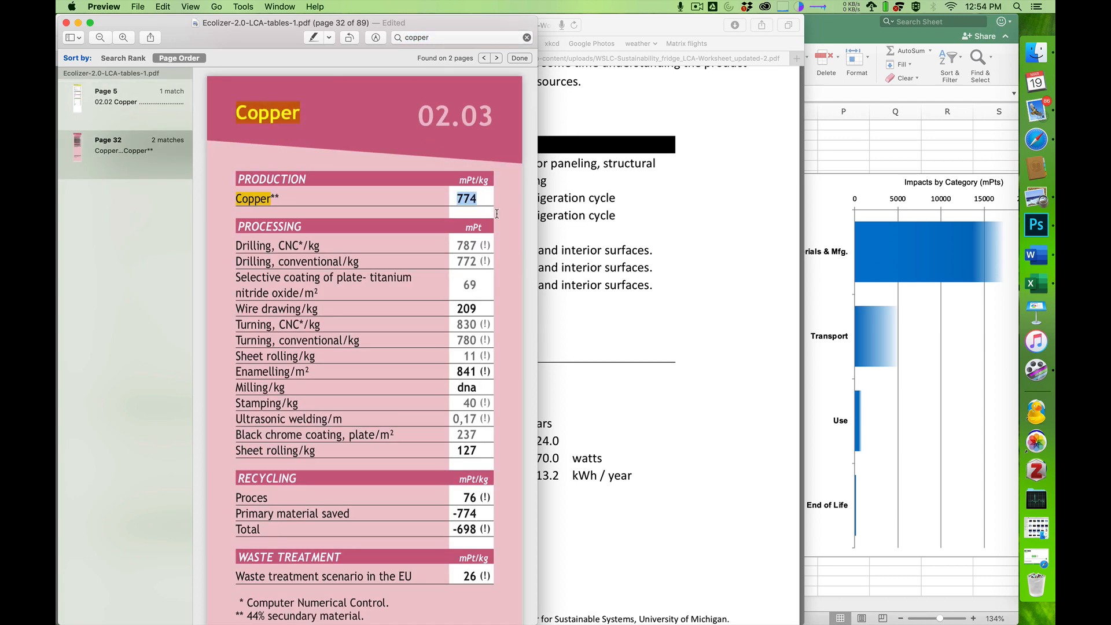
Switch to Excel and label the empty row below Aluminum extrusion "Copper" with an eco-intensity of 774
{"action": "key", "text": "super+Tab"}
{"action": "key", "text": "super+Tab"}
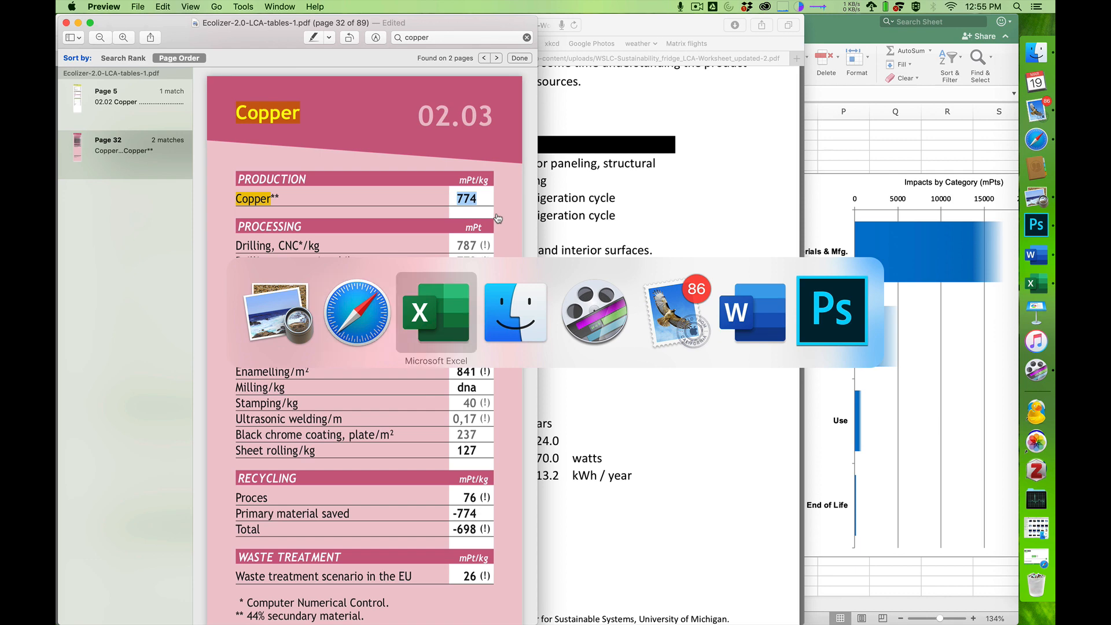
{"action": "type", "text": "Copper"}
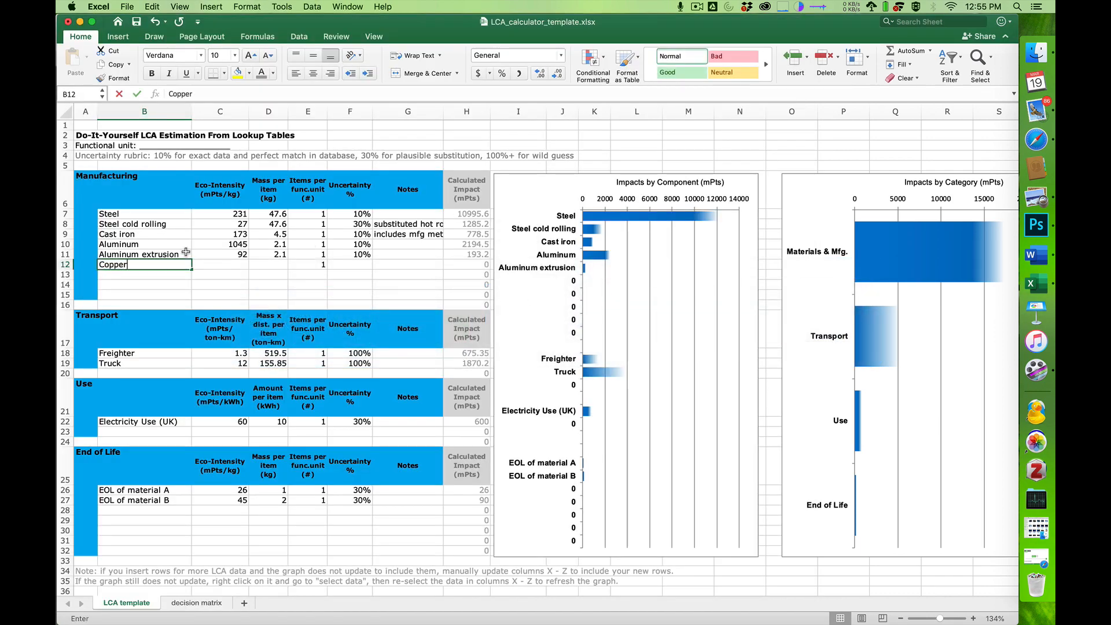
{"action": "key", "text": "Tab"}
{"action": "type", "text": "774"}
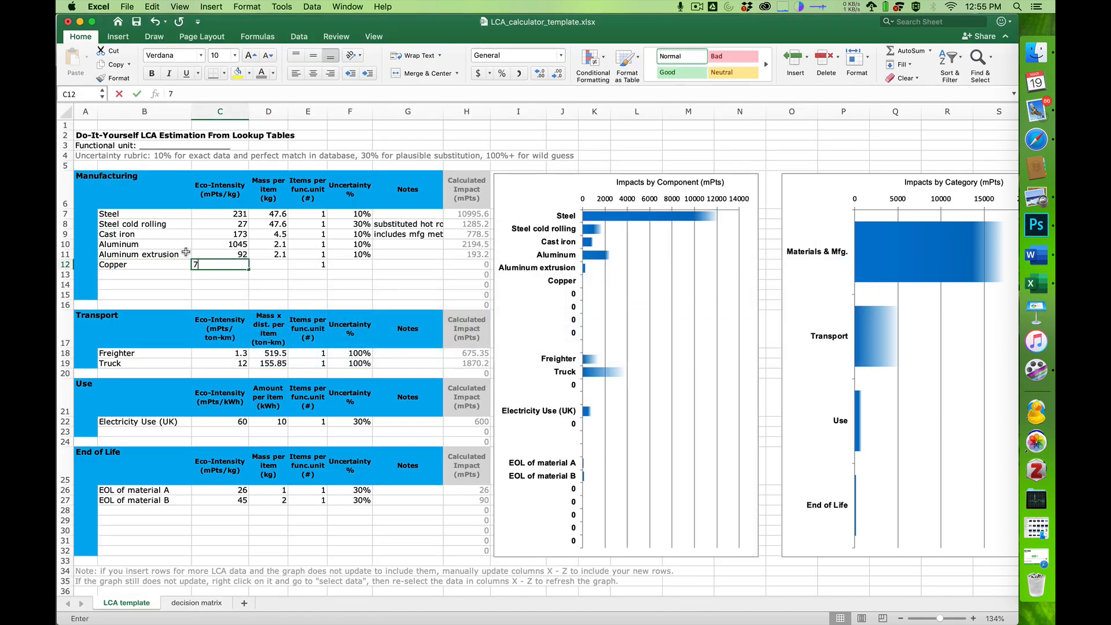
{"action": "key", "text": "Tab"}
Check copper's mass in the Safari worksheet and enter 2.7 kg in Excel's Copper row
{"action": "key", "text": "super+Tab"}
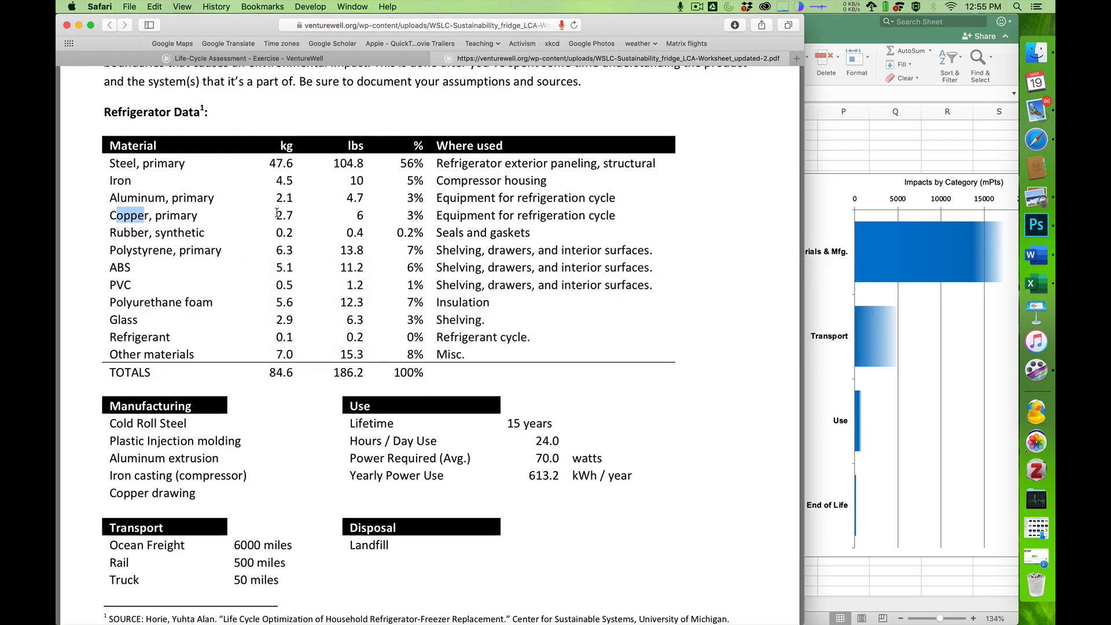
{"action": "left_click_drag", "start_coordinate": [276, 213], "coordinate": [293, 213]}
{"action": "key", "text": "super+Tab"}
{"action": "type", "text": "2.7"}
{"action": "key", "text": "Return"}
Label the row below Copper "Copper wire drawing" and check the copper process in the Safari worksheet's Manufacturing list
{"action": "type", "text": "Copper wire"}
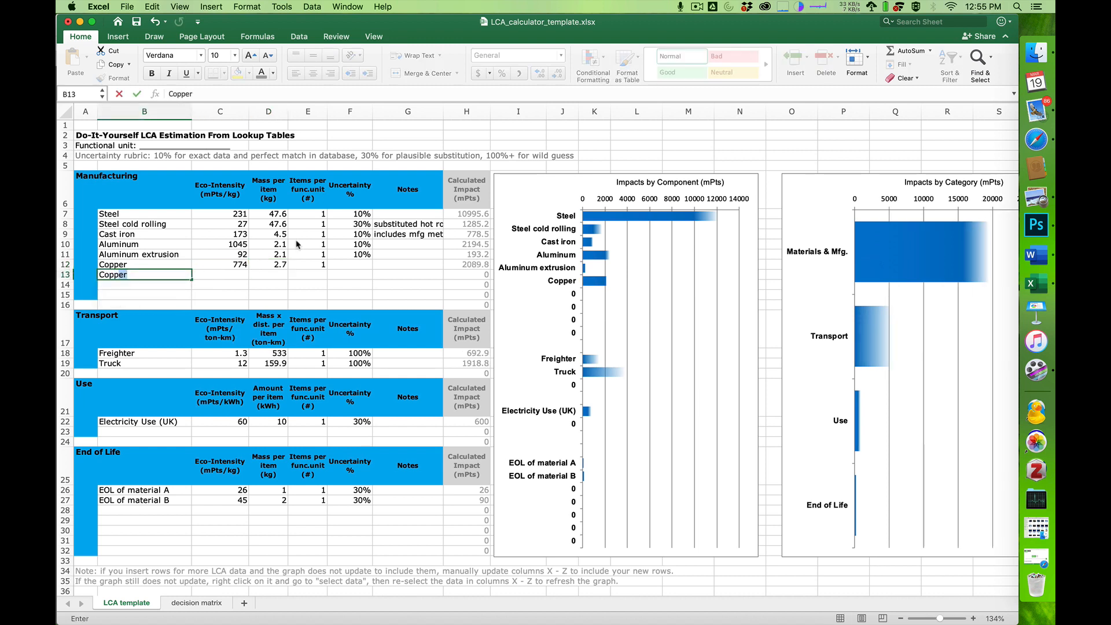
{"action": "type", "text": " drawing"}
{"action": "key", "text": "super+Tab"}
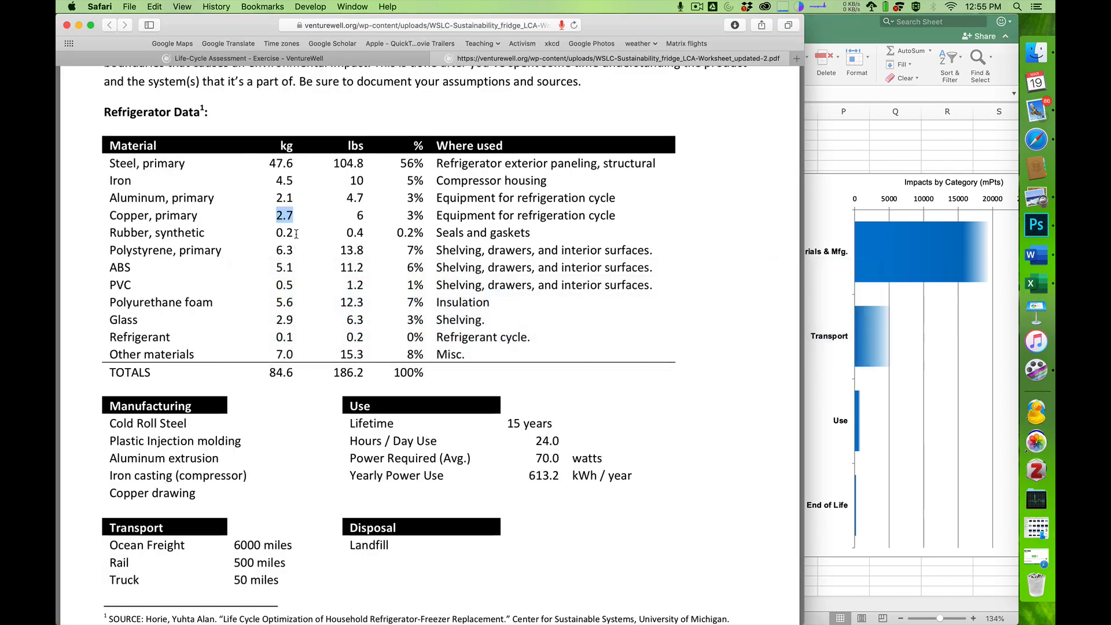
{"action": "left_click_drag", "start_coordinate": [117, 493], "coordinate": [192, 495]}
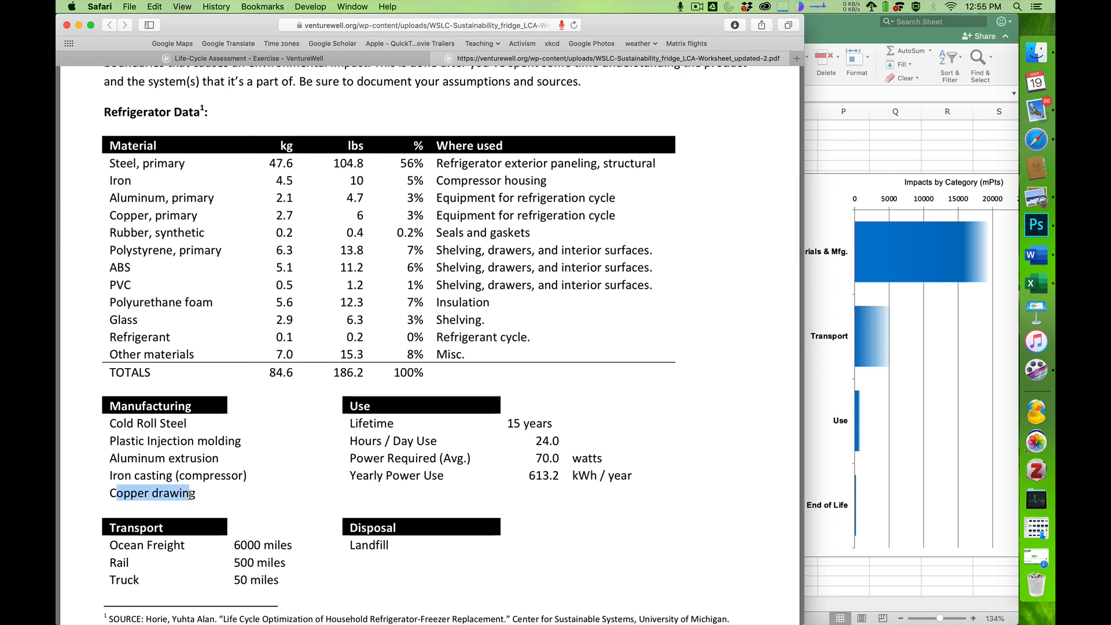
{"action": "left_click", "coordinate": [215, 442]}
Switch to Preview and find wire drawing in the Processing table of the Ecolizer copper sheet
{"action": "key", "text": "super+Tab"}
{"action": "key", "text": "super+Tab"}
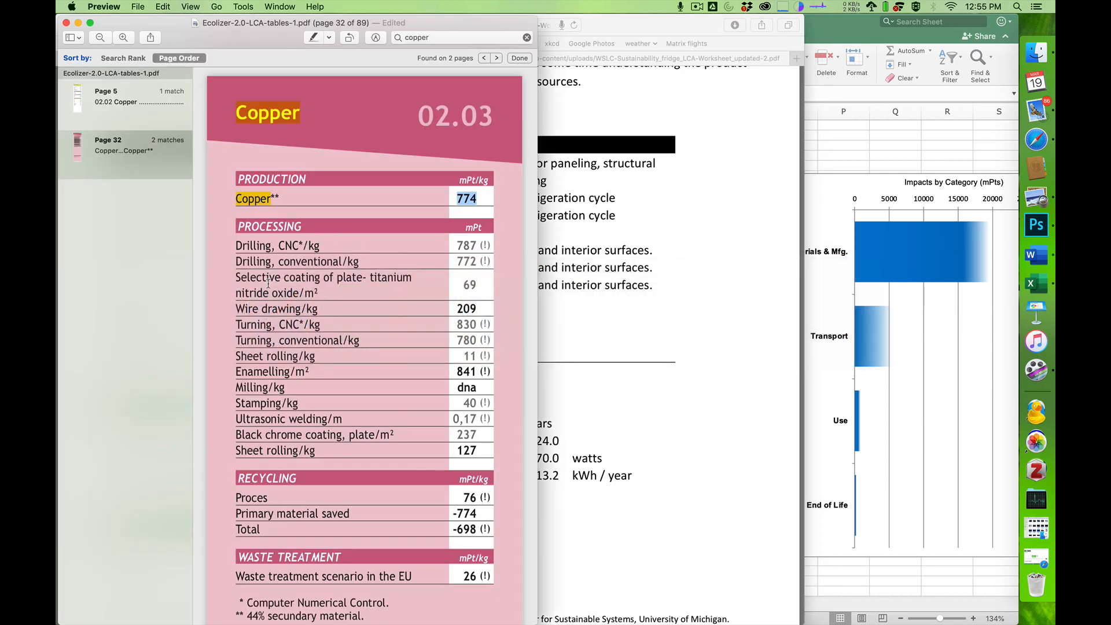
{"action": "left_click_drag", "start_coordinate": [237, 309], "coordinate": [304, 309]}
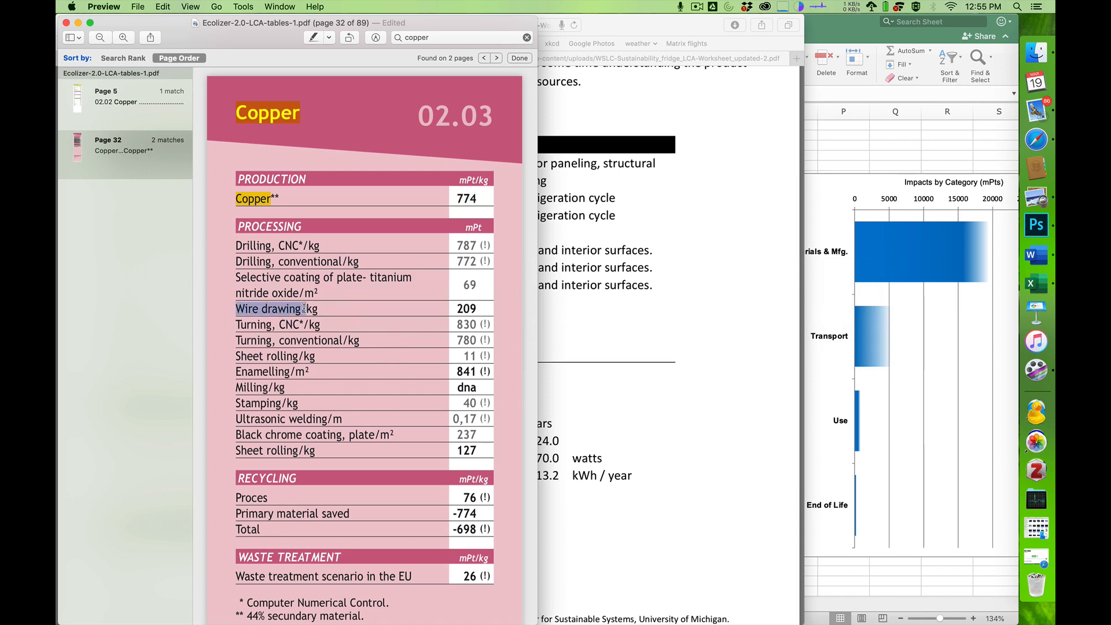
Switch to Excel and give Copper wire drawing an eco-intensity of 209, a mass of 2.7 kg and 1 item per functional unit
{"action": "key", "text": "super+Tab"}
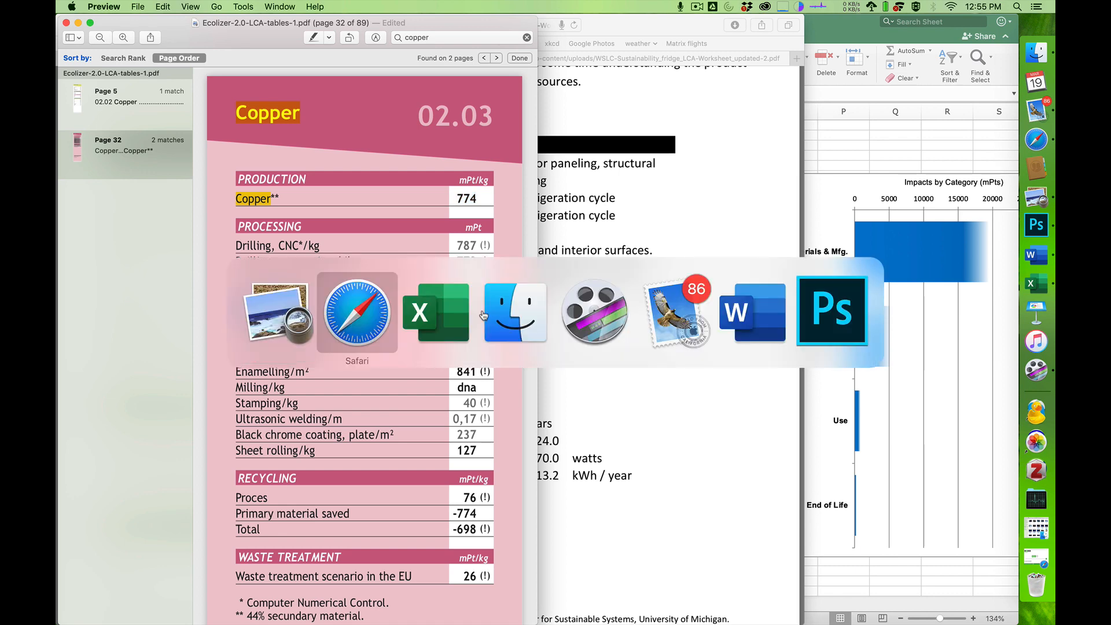
{"action": "key", "text": "super+Tab"}
{"action": "type", "text": "209"}
{"action": "key", "text": "Tab"}
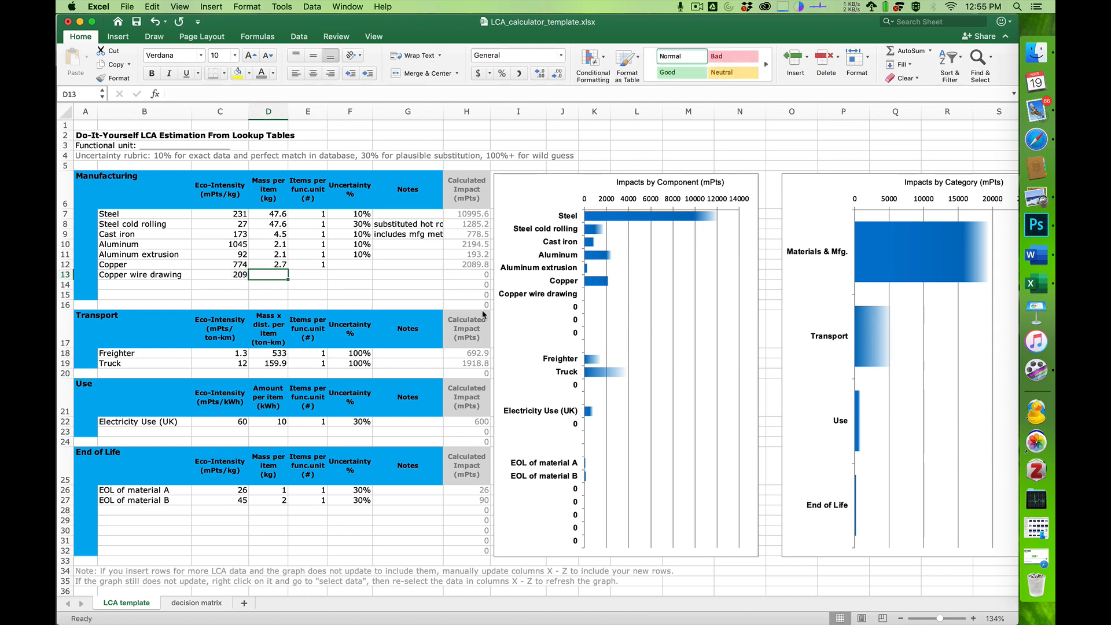
{"action": "type", "text": "2.7"}
{"action": "key", "text": "Tab"}
{"action": "type", "text": "1"}
{"action": "key", "text": "Tab"}
Copy Aluminum extrusion's 10% uncertainty to the Copper and Copper wire drawing rows
{"action": "key", "text": "Up"}
{"action": "key", "text": "Up"}
{"action": "key", "text": "super+c"}
{"action": "key", "text": "shift+Down"}
{"action": "key", "text": "shift+Down"}
{"action": "key", "text": "super+v"}
{"action": "key", "text": "Down"}
{"action": "key", "text": "Down"}
{"action": "key", "text": "Down"}
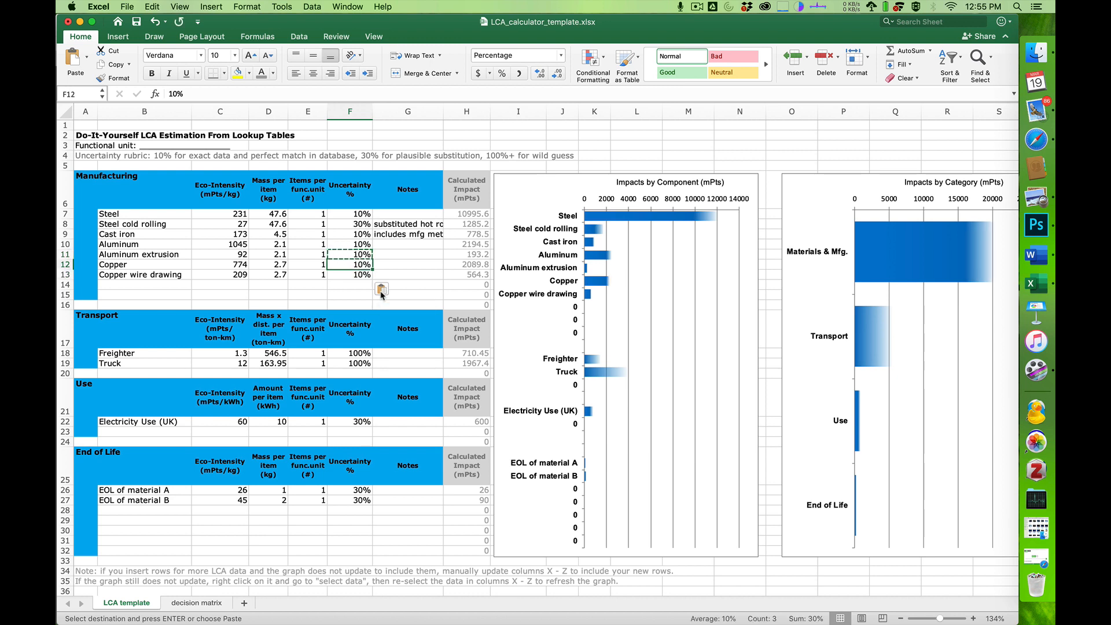
{"action": "left_click", "coordinate": [360, 296]}
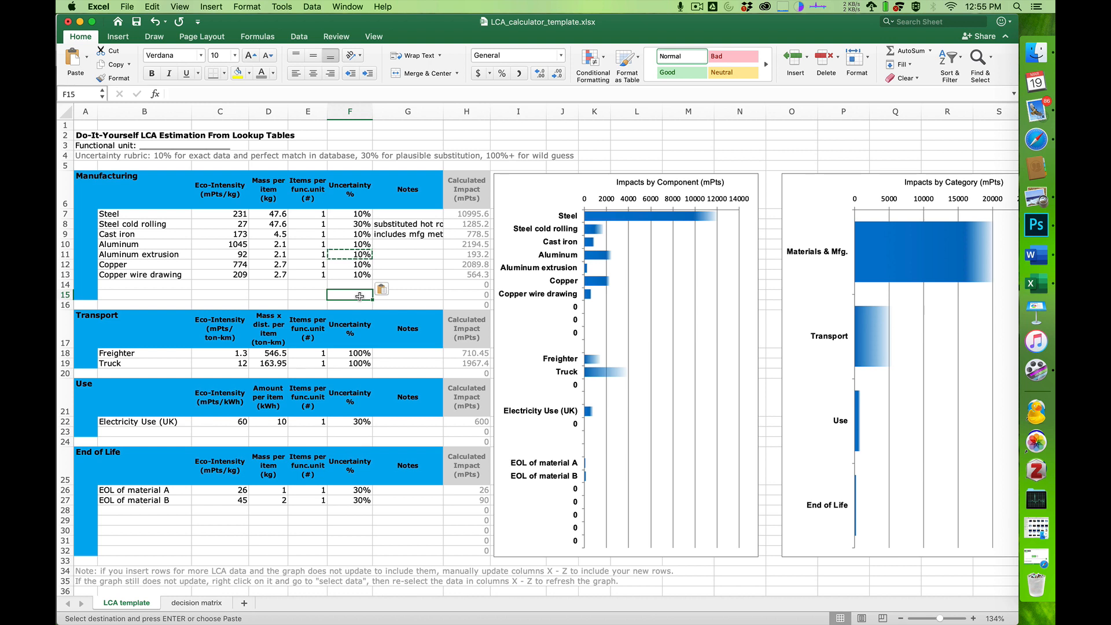
{"action": "key", "text": "Escape"}
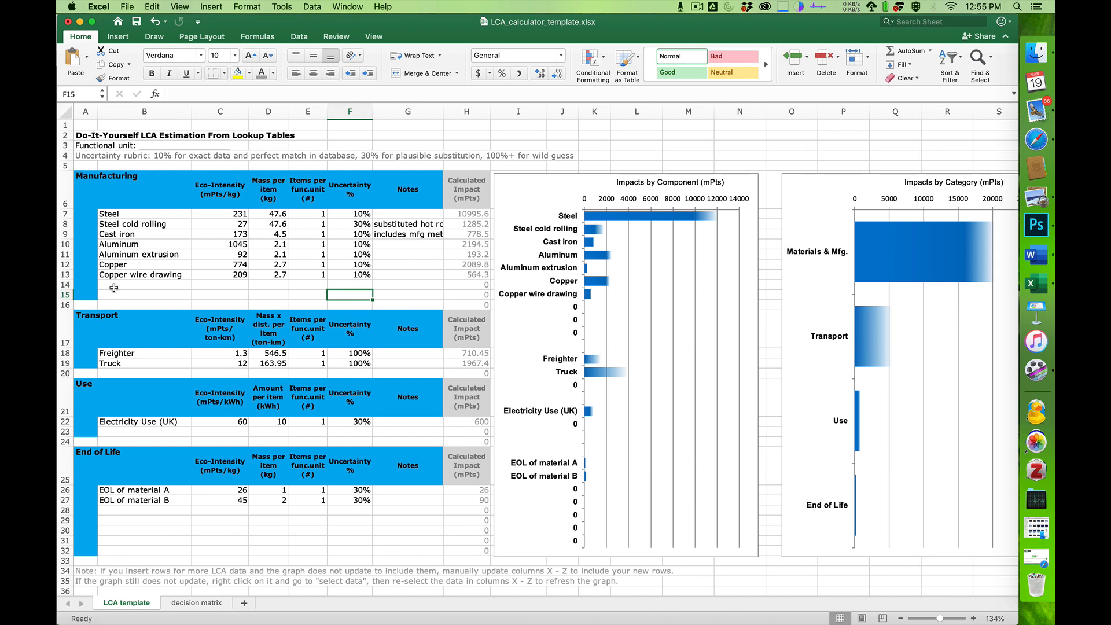
Insert twelve blank rows directly below Copper wire drawing in the Manufacturing section
{"action": "left_click", "coordinate": [65, 285]}
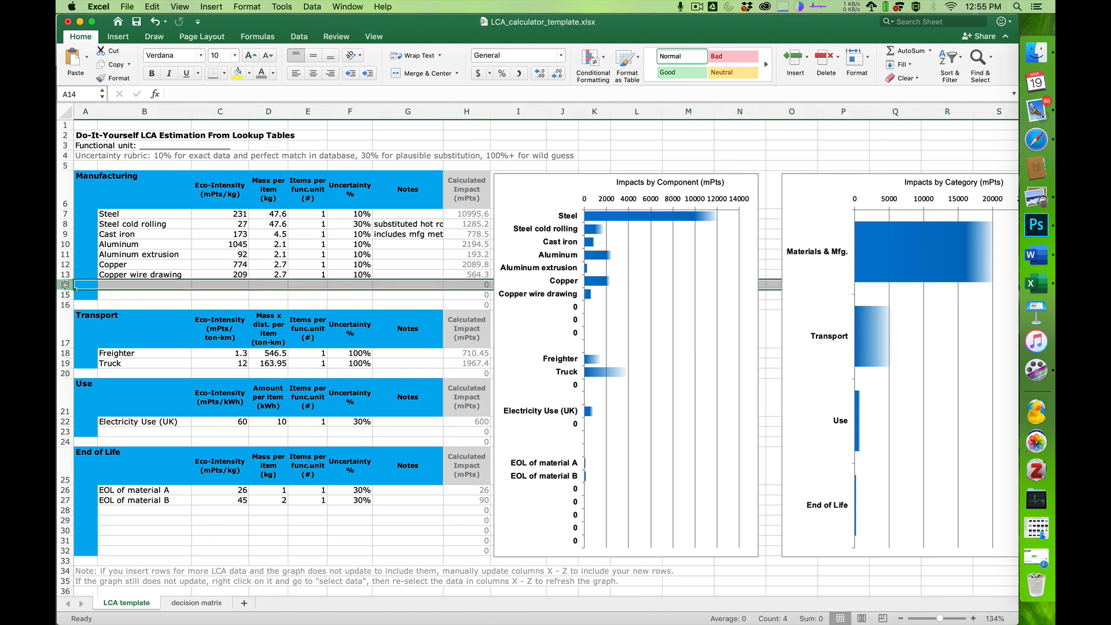
{"action": "right_click", "coordinate": [64, 285]}
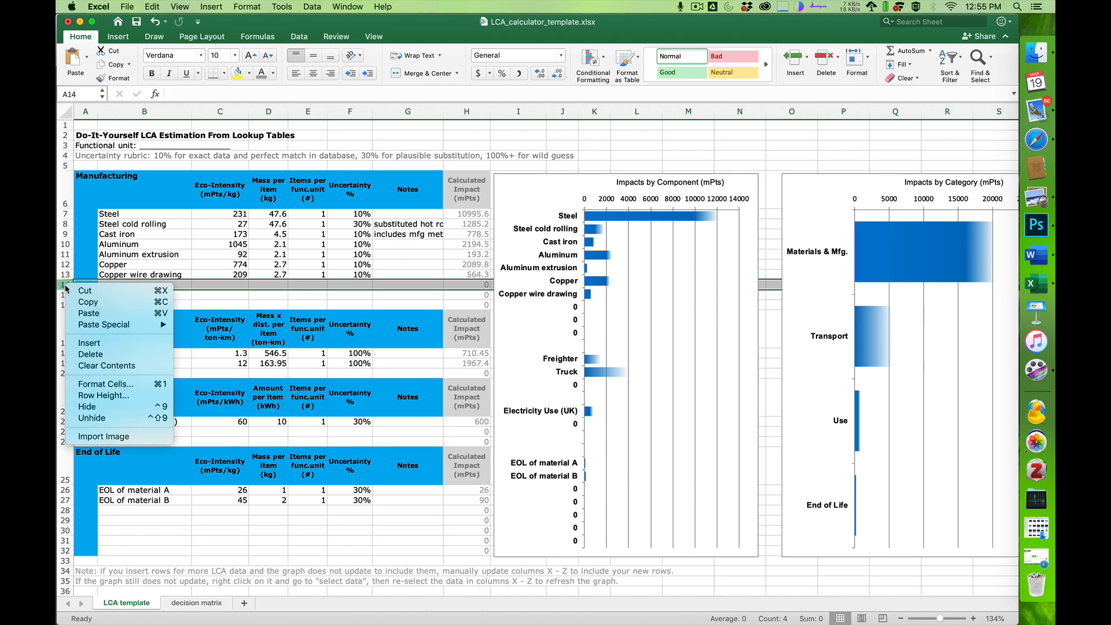
{"action": "left_click", "coordinate": [110, 342]}
{"action": "key", "text": "super+z"}
{"action": "key", "text": "super+y"}
{"action": "key", "text": "super+y"}
{"action": "key", "text": "super+y"}
{"action": "key", "text": "super+y"}
{"action": "key", "text": "super+y"}
{"action": "key", "text": "super+y"}
{"action": "key", "text": "super+y"}
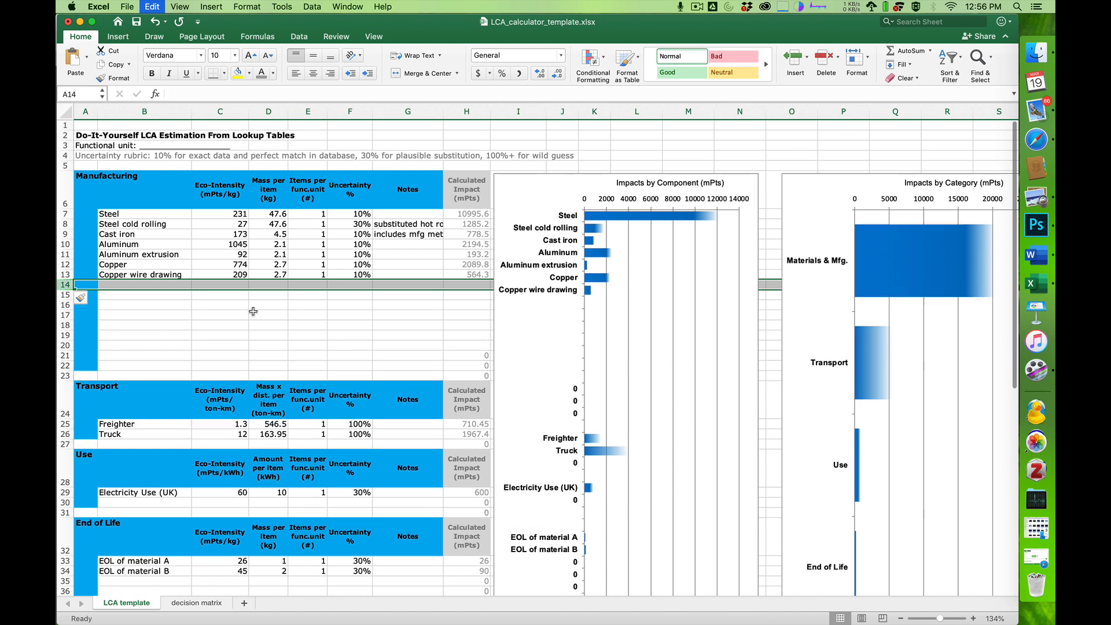
{"action": "key", "text": "super+y"}
{"action": "key", "text": "super+y"}
{"action": "key", "text": "super+y"}
{"action": "key", "text": "super+y"}
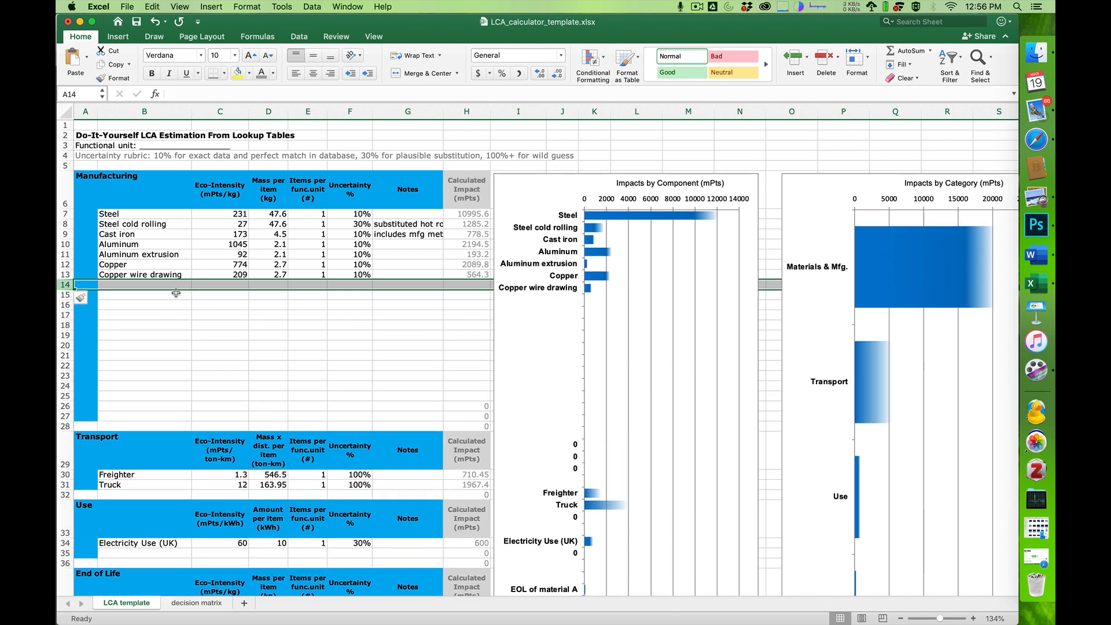
Copy the Copper wire drawing formulas in the Graphing - itemized table (X13:Z13) down through row 26
{"action": "left_click", "coordinate": [152, 304]}
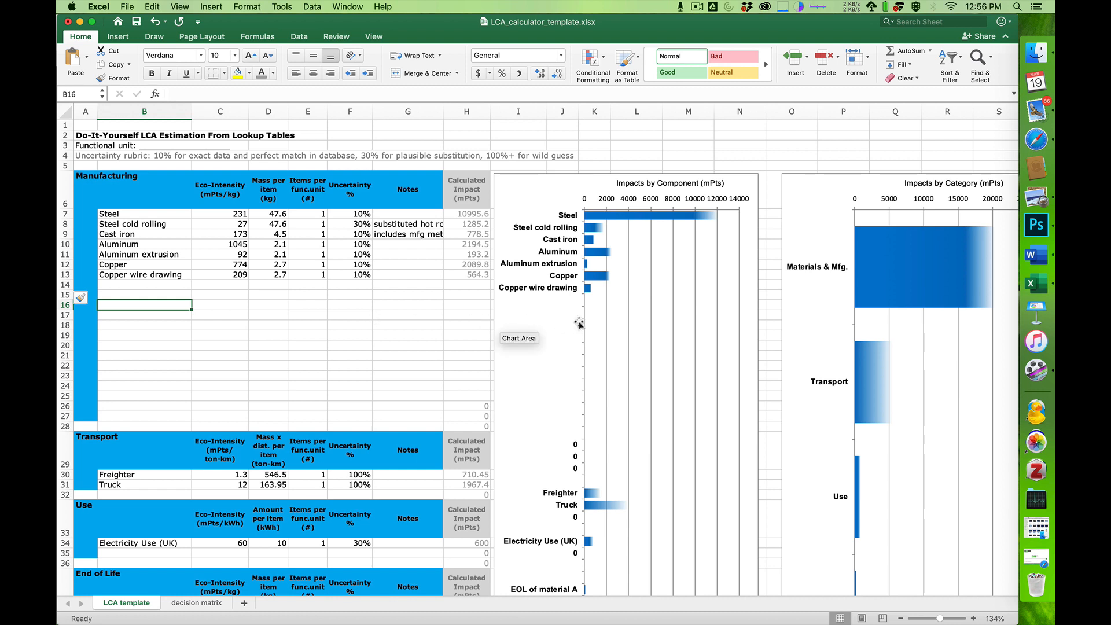
{"action": "left_click", "coordinate": [561, 226]}
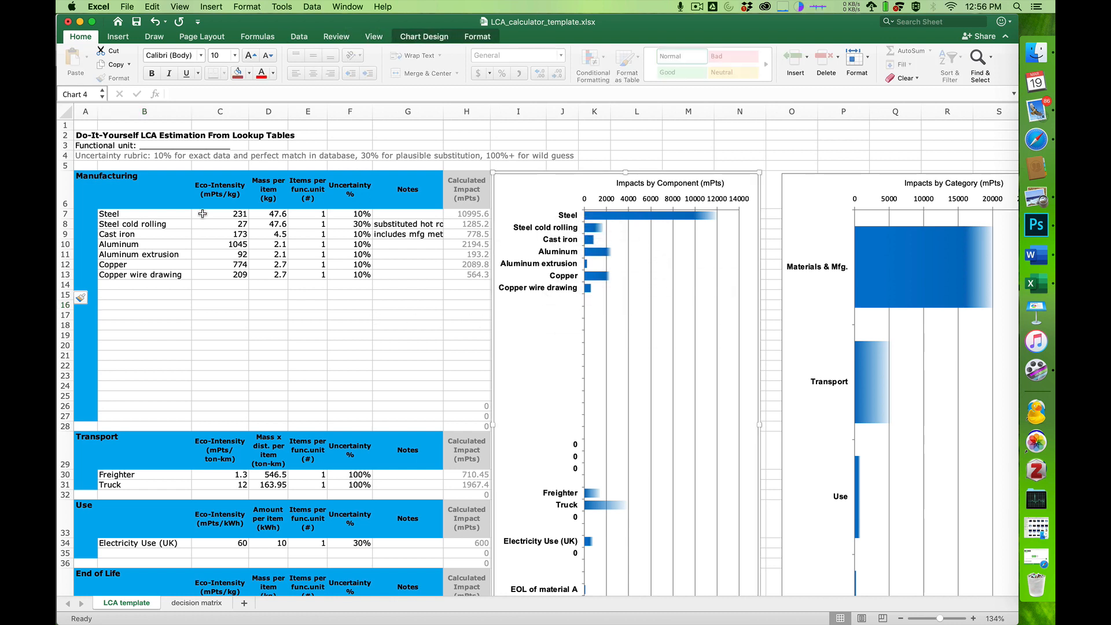
{"action": "left_click_drag", "start_coordinate": [153, 226], "coordinate": [441, 361]}
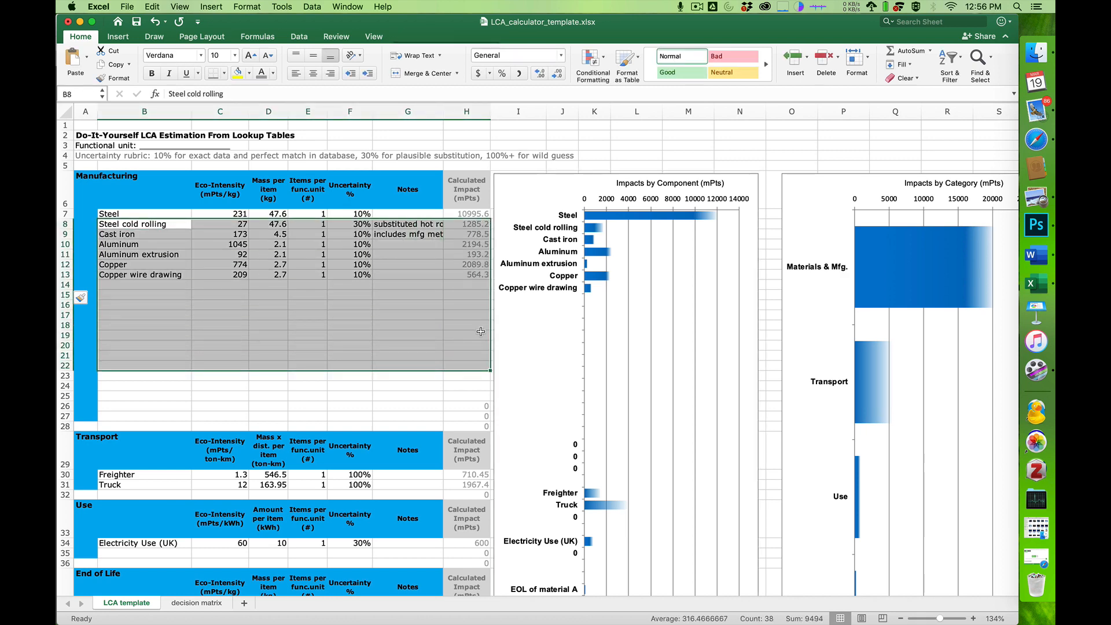
{"action": "scroll", "coordinate": [586, 278], "scroll_direction": "right", "scroll_amount": 10}
{"action": "scroll", "coordinate": [586, 278], "scroll_direction": "right", "scroll_amount": 2}
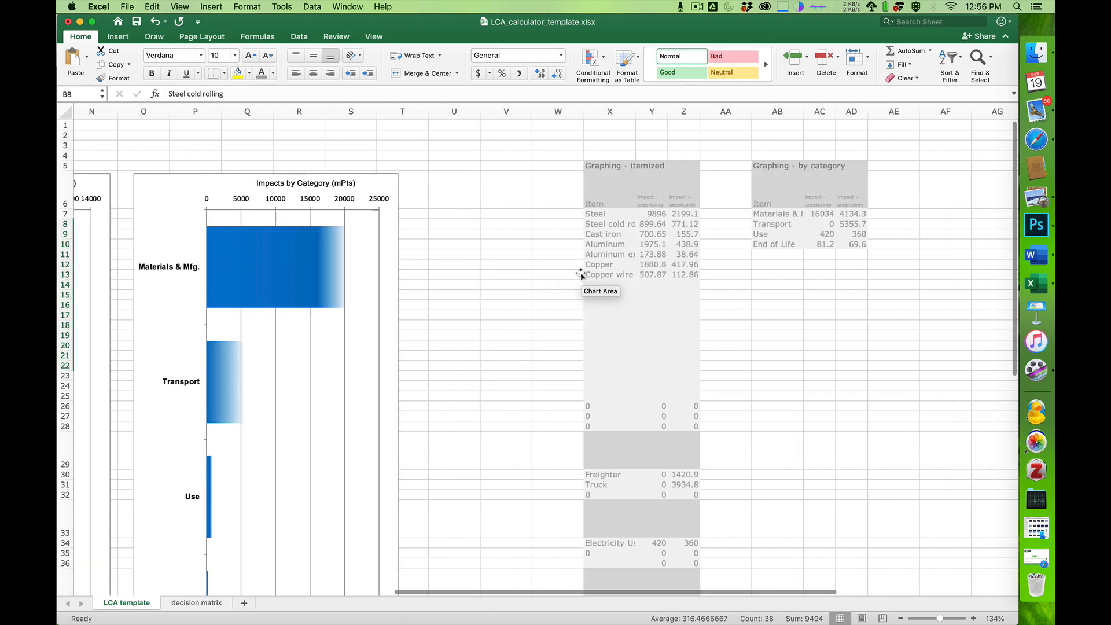
{"action": "left_click", "coordinate": [647, 242]}
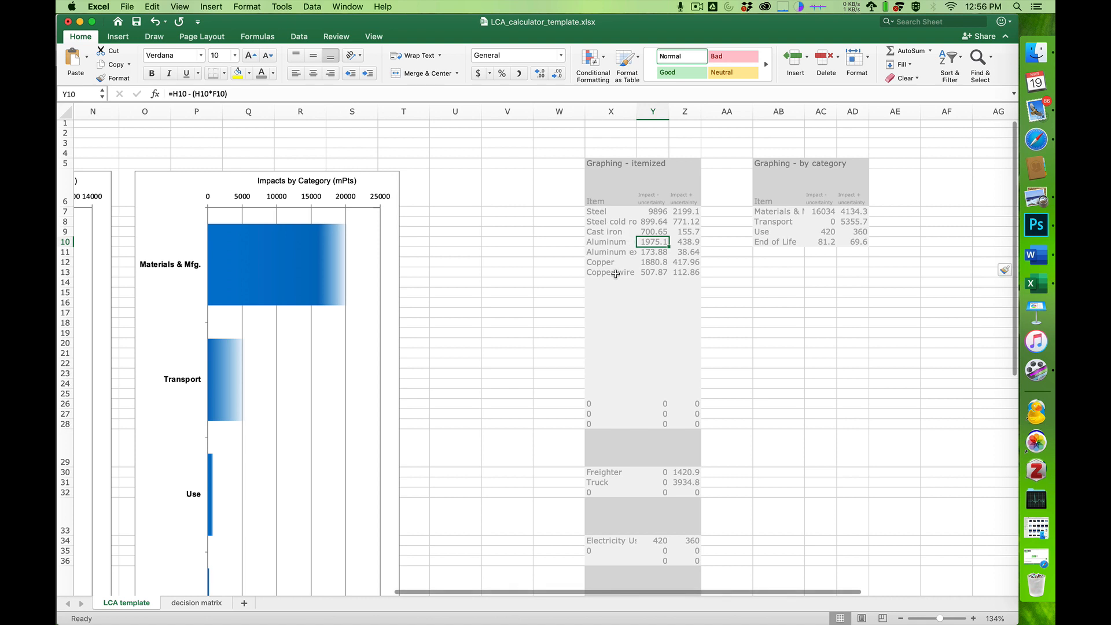
{"action": "left_click_drag", "start_coordinate": [598, 273], "coordinate": [697, 272]}
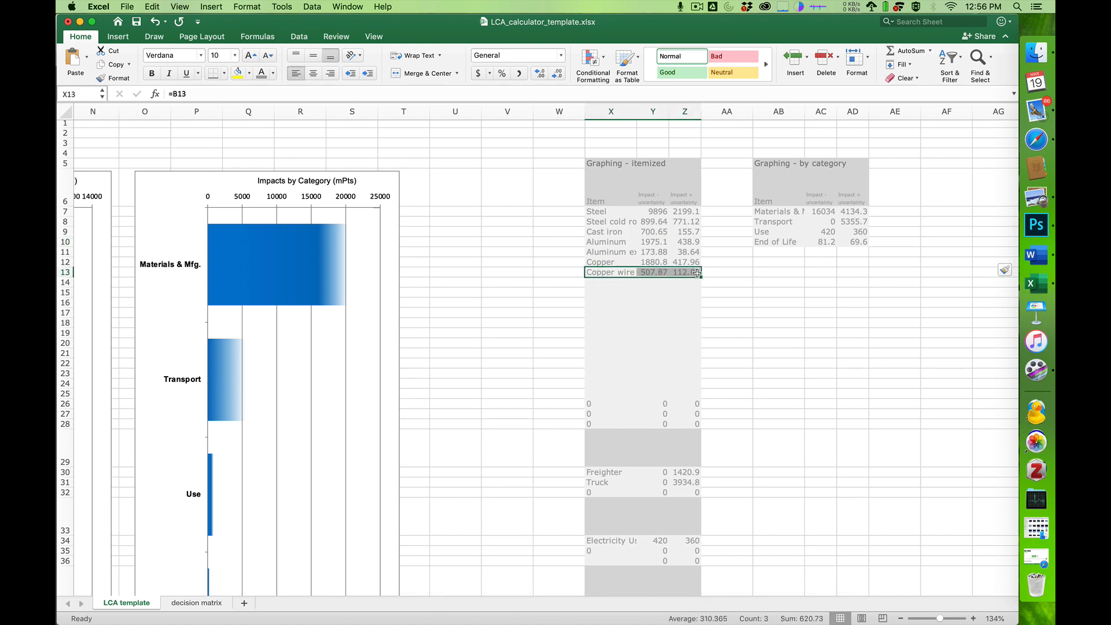
{"action": "key", "text": "super+c"}
{"action": "key", "text": "shift+Down"}
{"action": "key", "text": "shift+Down"}
{"action": "key", "text": "shift+Down"}
{"action": "key", "text": "shift+Down"}
{"action": "key", "text": "shift+Down"}
{"action": "key", "text": "shift+Down"}
{"action": "key", "text": "shift+Down"}
{"action": "key", "text": "shift+Down"}
{"action": "key", "text": "shift+Down"}
{"action": "key", "text": "shift+Down"}
{"action": "key", "text": "shift+Down"}
{"action": "key", "text": "shift+Down"}
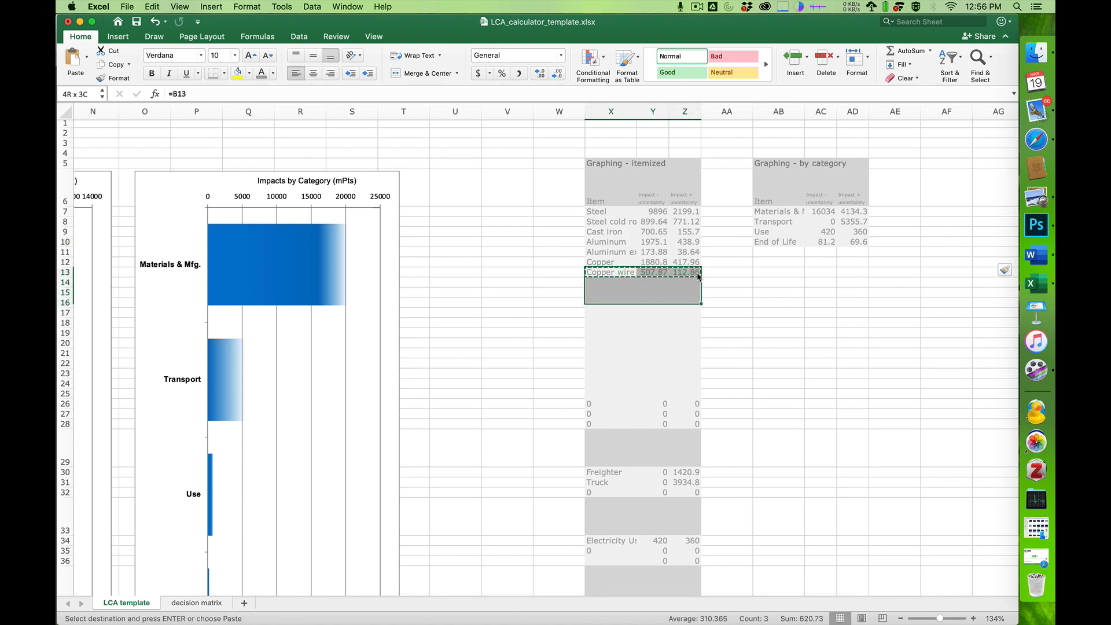
{"action": "key", "text": "shift+Down"}
{"action": "key", "text": "super+v"}
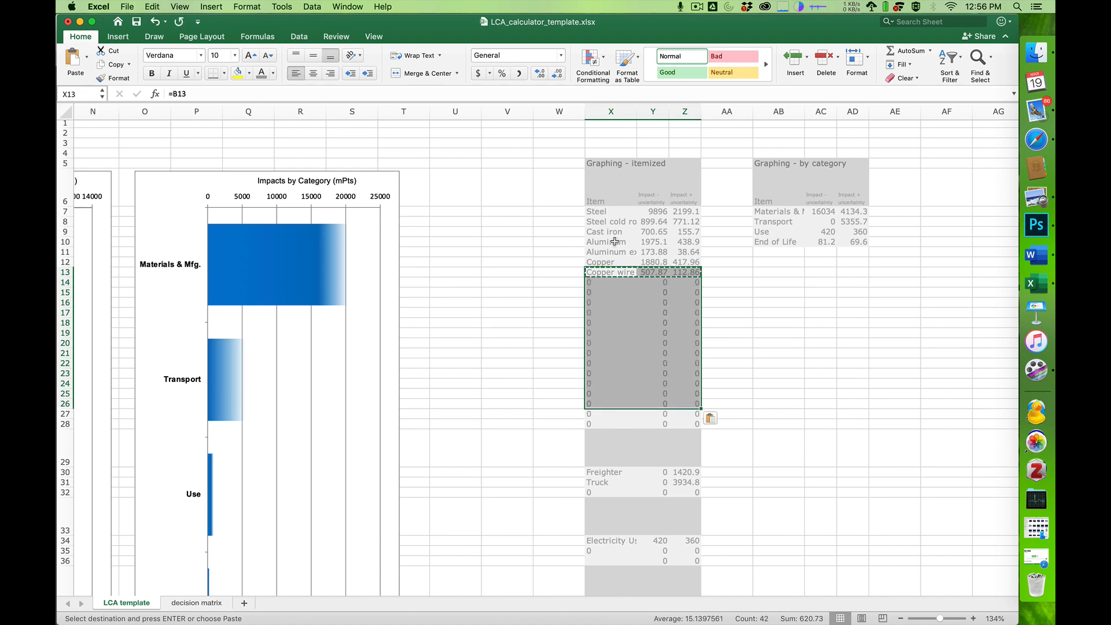
{"action": "left_click", "coordinate": [521, 345]}
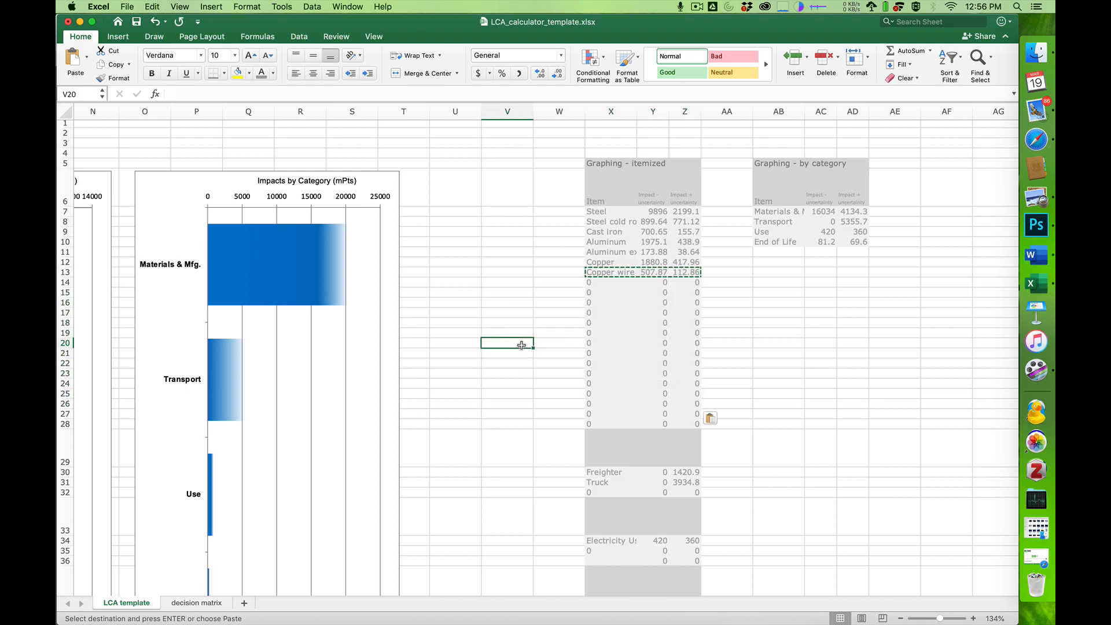
Fill Manufacturing item cells B14 to B25 with placeholder names such as asdfaa, vsfd, vsdf and xcbv to test the chart labels
{"action": "scroll", "coordinate": [521, 345], "scroll_direction": "left", "scroll_amount": 10}
{"action": "left_click", "coordinate": [138, 272]}
{"action": "type", "text": "asdfaa"}
{"action": "key", "text": "Return"}
{"action": "type", "text": "asdfaa"}
{"action": "key", "text": "Return"}
{"action": "type", "text": "asdfaa"}
{"action": "key", "text": "Return"}
{"action": "type", "text": "vsfd"}
{"action": "key", "text": "Return"}
{"action": "type", "text": "vsdf vs dfv sdfbv sdfbv bfdsc bcfgx xcbv"}
{"action": "key", "text": "Return"}
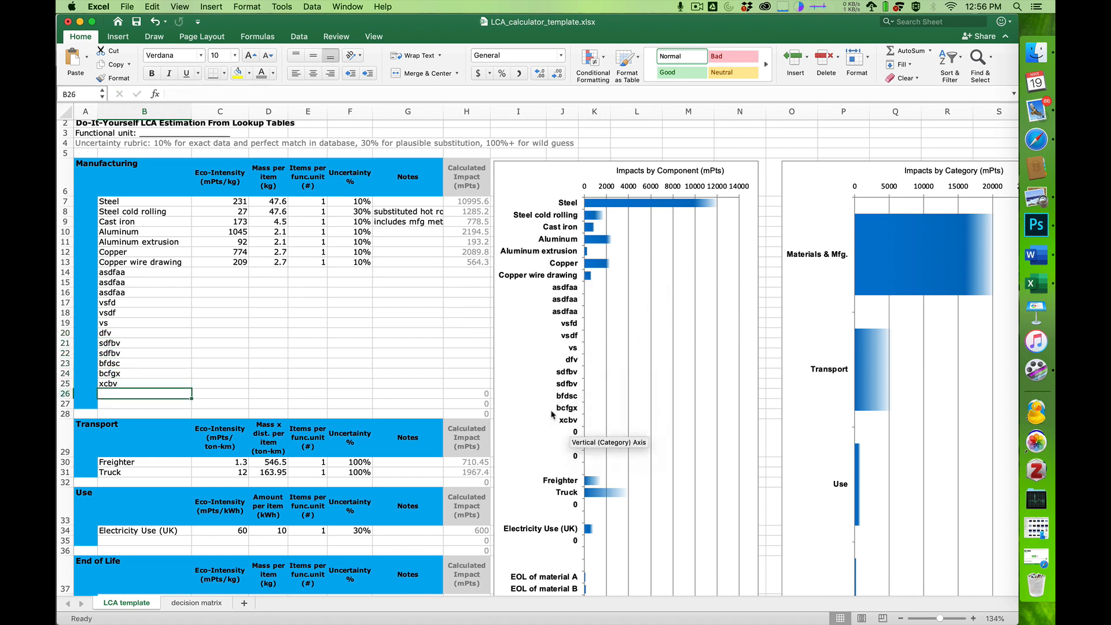
Give placeholder row 16 eco-intensity 100, mass 100, 1 item and 10% uncertainty, and give row 17 an eco-intensity of 100
{"action": "left_click", "coordinate": [233, 296]}
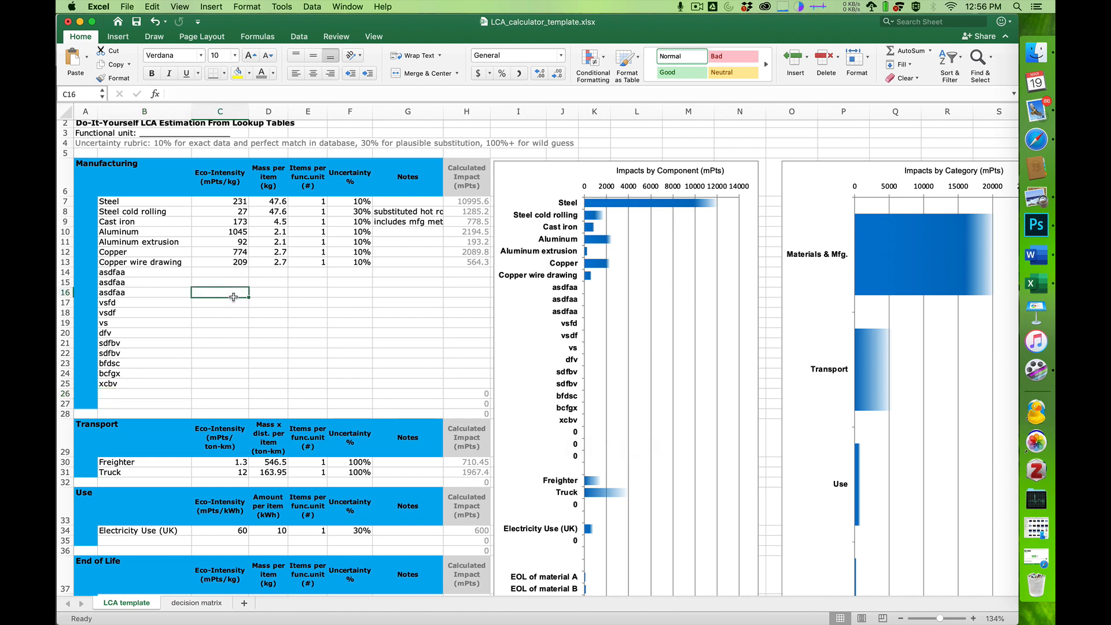
{"action": "type", "text": "100"}
{"action": "key", "text": "Return"}
{"action": "type", "text": "100"}
{"action": "key", "text": "Return"}
{"action": "left_click", "coordinate": [276, 292]}
{"action": "type", "text": "100"}
{"action": "key", "text": "Tab"}
{"action": "type", "text": "1"}
{"action": "key", "text": "Tab"}
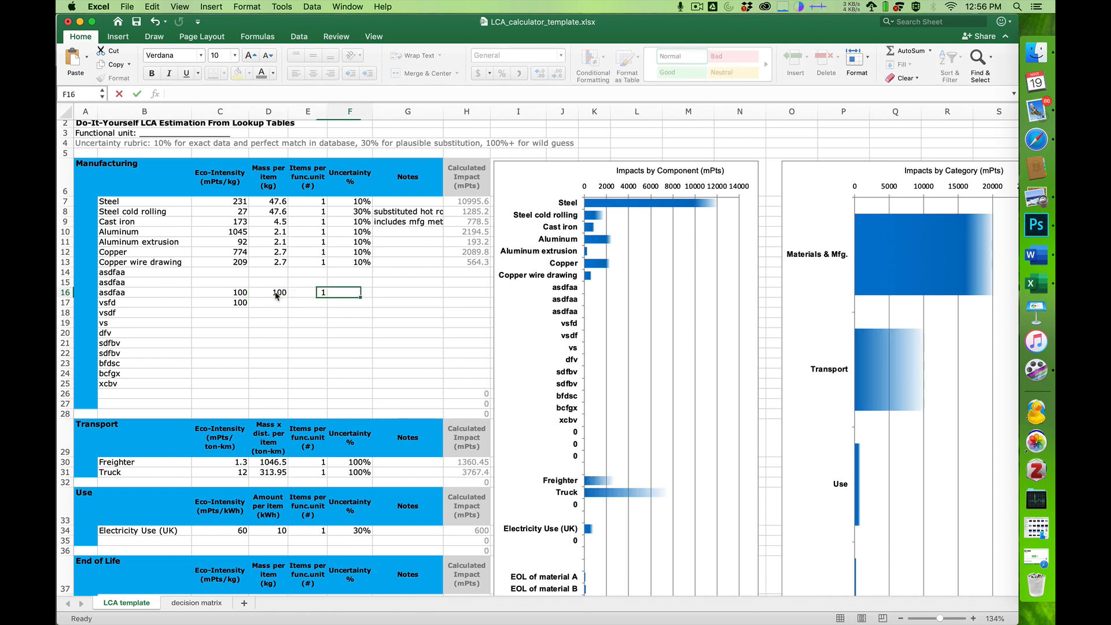
{"action": "type", "text": "10"}
{"action": "key", "text": "Return"}
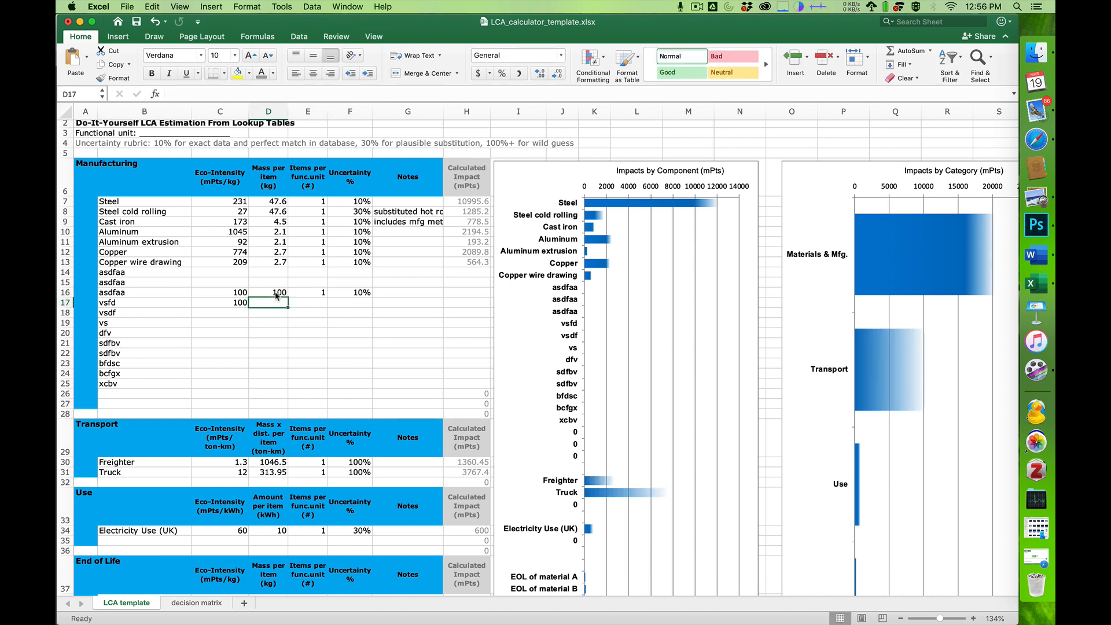
Copy Copper wire drawing's Calculated Impact formula from H13 down through H26
{"action": "left_click", "coordinate": [398, 290]}
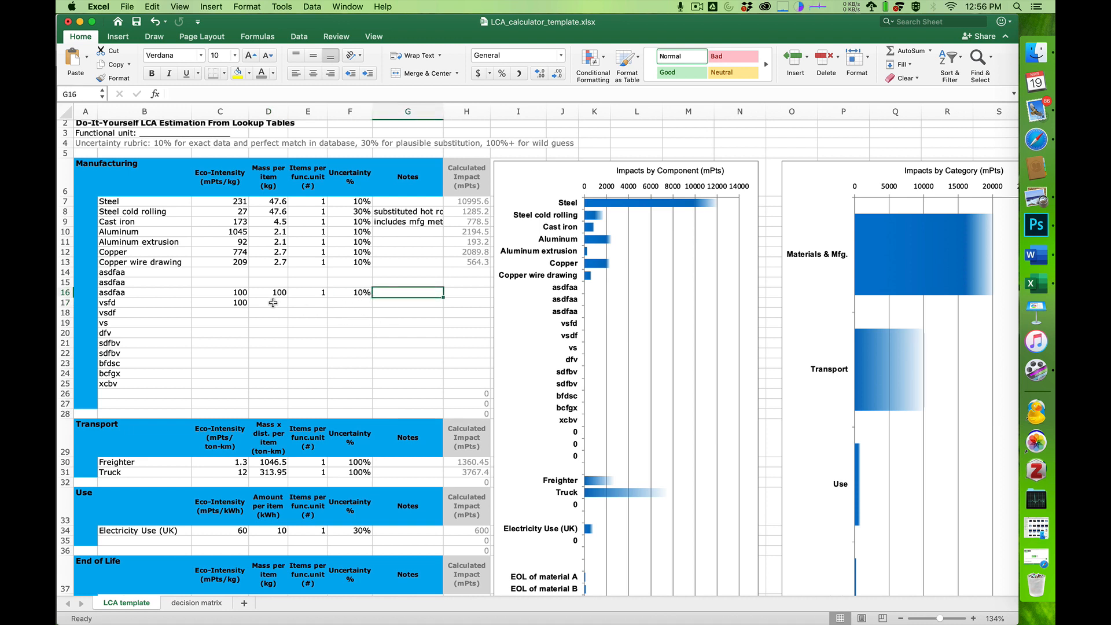
{"action": "left_click", "coordinate": [473, 262]}
{"action": "key", "text": "cmd+c"}
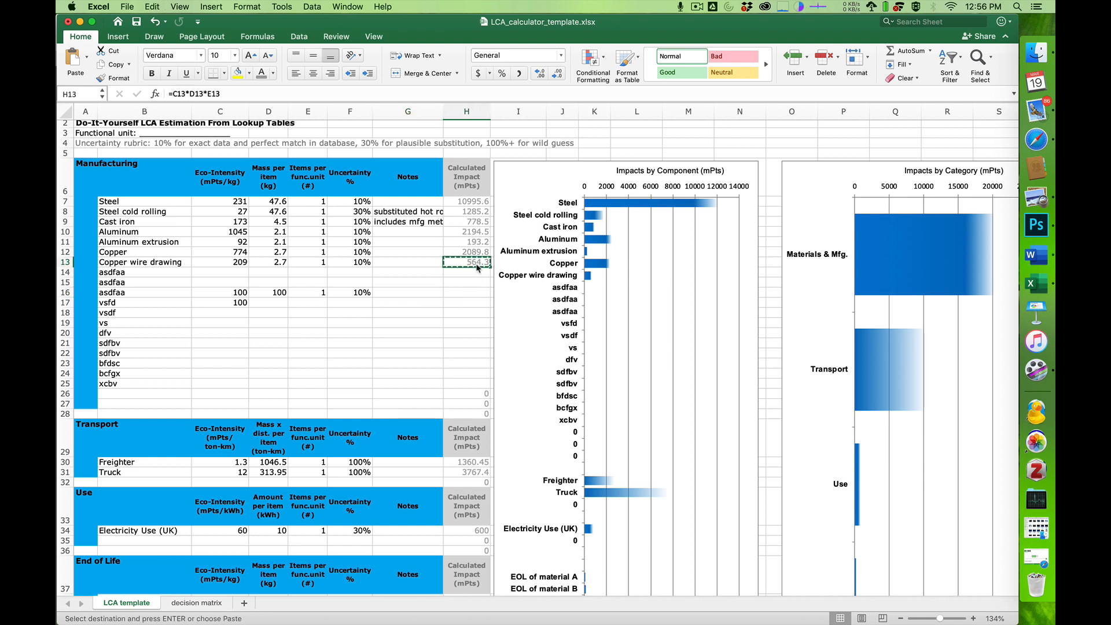
{"action": "left_click", "coordinate": [479, 392], "text": "shift"}
{"action": "key", "text": "super+v"}
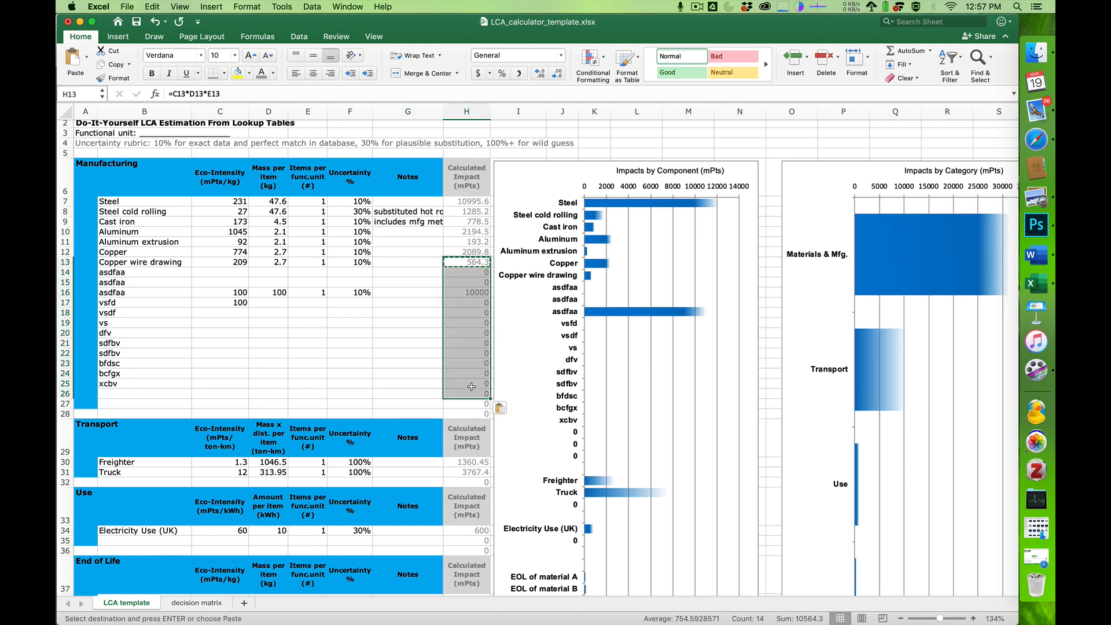
{"action": "left_click", "coordinate": [399, 344]}
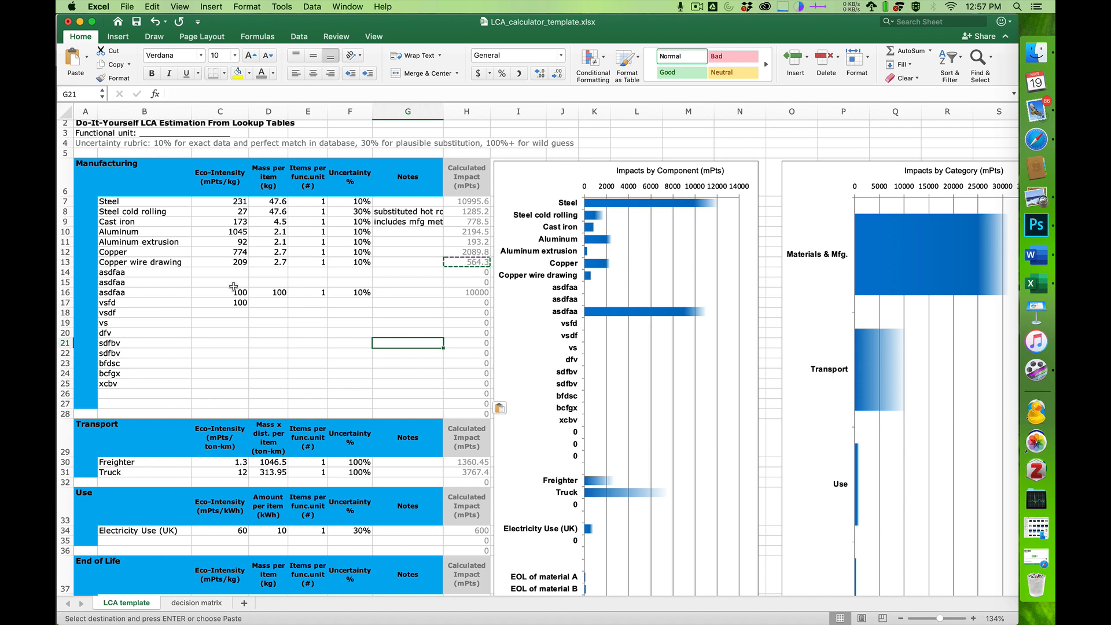
Clear the test values in C15:G18 and the placeholder item names in B14:B25
{"action": "mouse_move", "coordinate": [233, 286]}
{"action": "left_mouse_down"}
{"action": "mouse_move", "coordinate": [376, 298]}
{"action": "mouse_move", "coordinate": [375, 312]}
{"action": "left_mouse_up"}
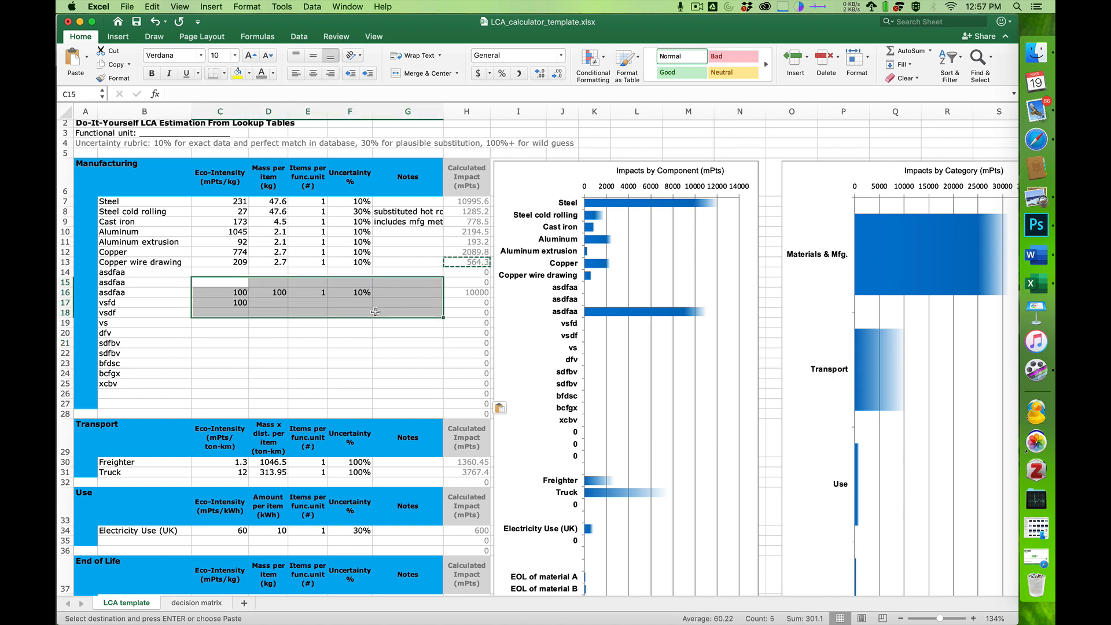
{"action": "key", "text": "Delete"}
{"action": "left_click_drag", "start_coordinate": [166, 274], "coordinate": [166, 379]}
{"action": "key", "text": "Delete"}
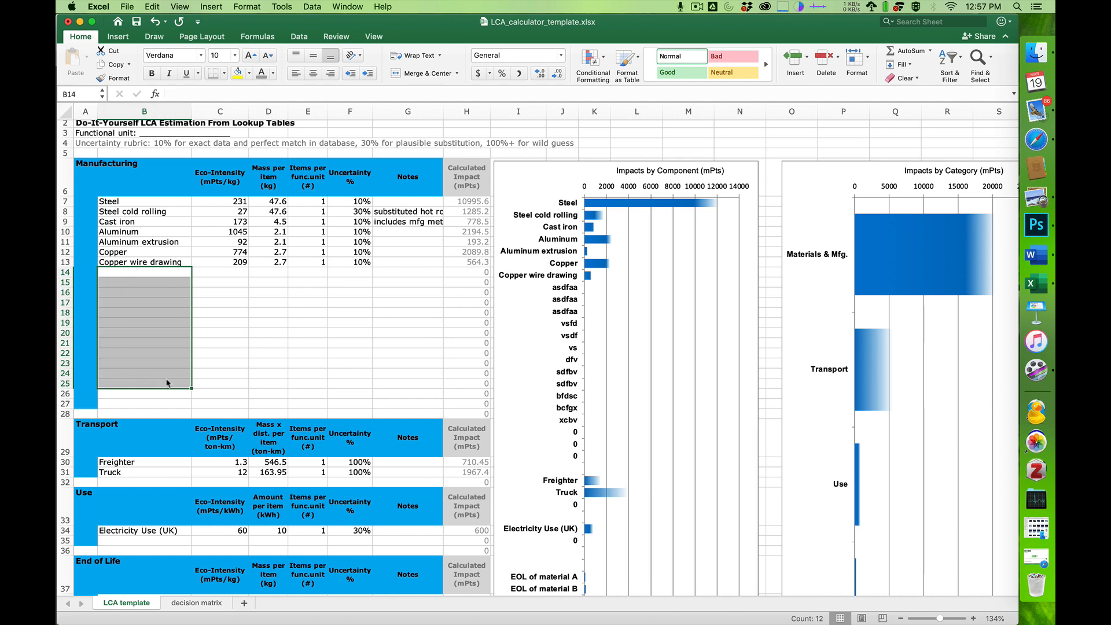
{"action": "left_click", "coordinate": [260, 338]}
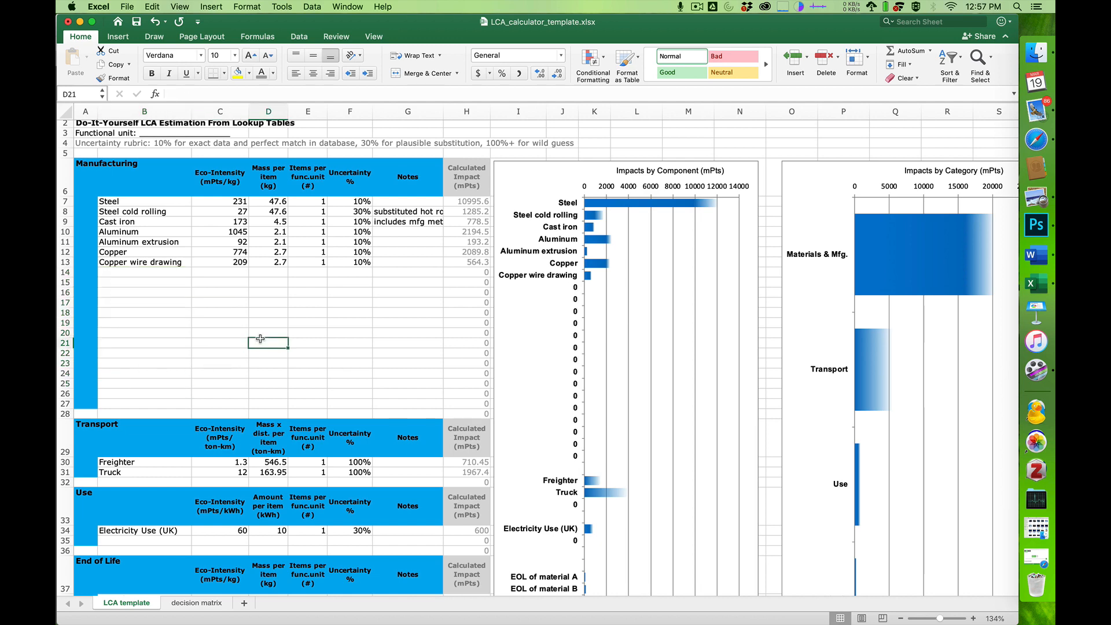
Switch to Safari and review the materials in the Refrigerator Data table, including the Other materials entry
{"action": "key", "text": "super+Tab"}
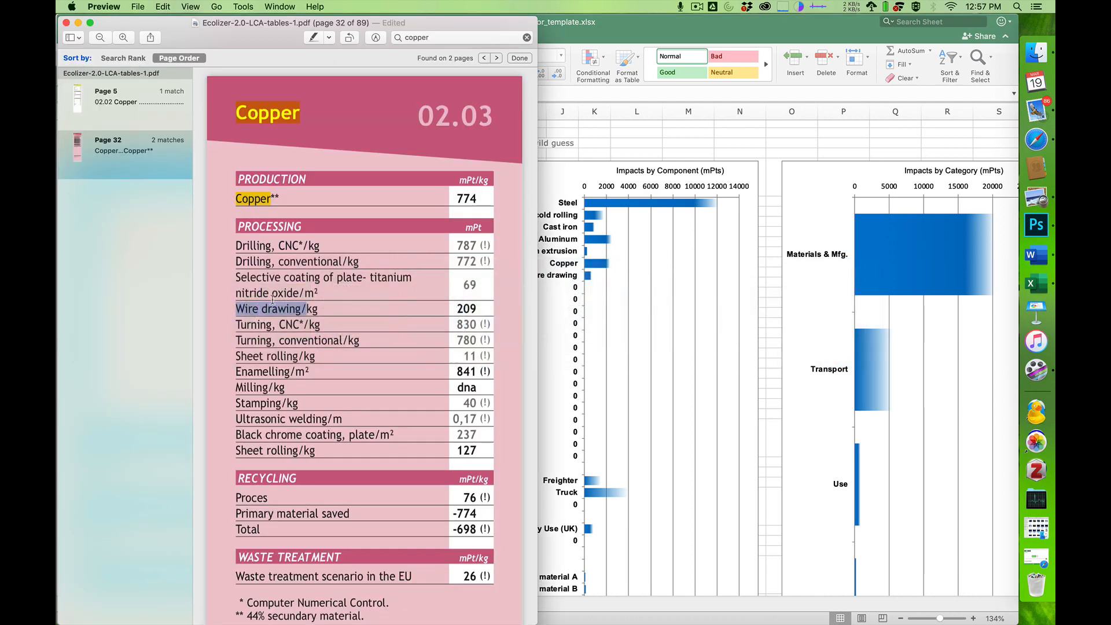
{"action": "key", "text": "super+Tab"}
{"action": "key", "text": "super+Tab"}
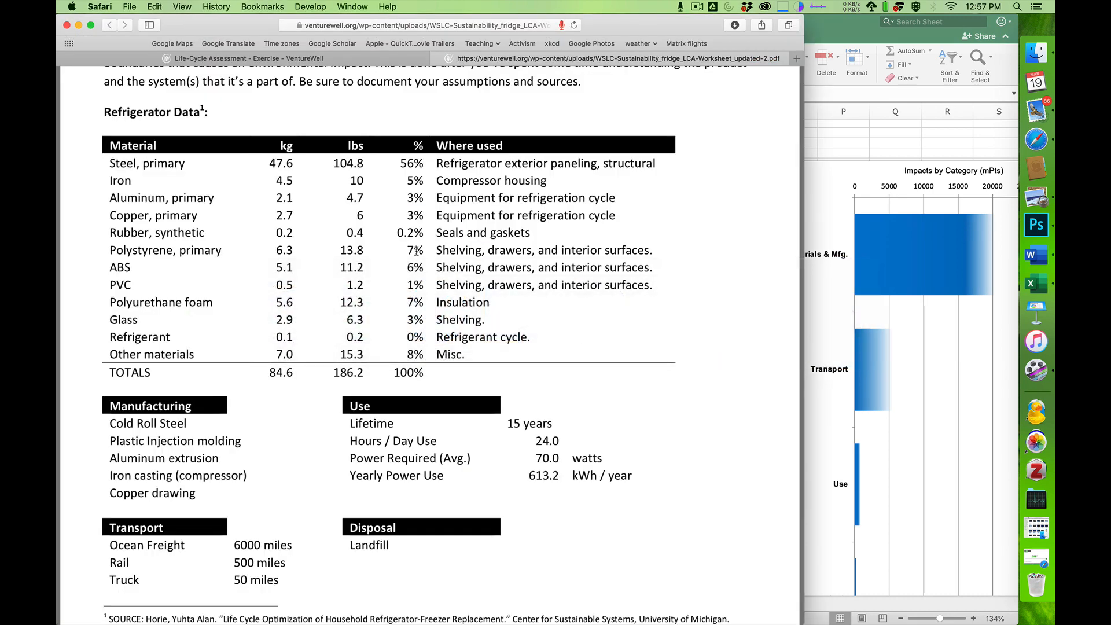
{"action": "left_click_drag", "start_coordinate": [168, 165], "coordinate": [196, 354]}
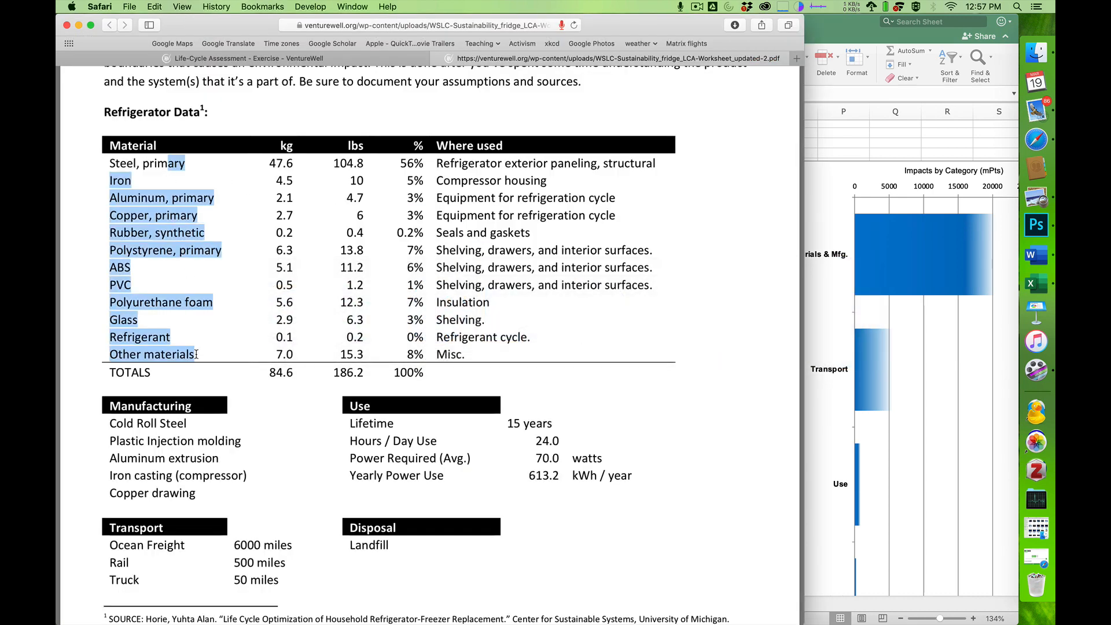
{"action": "left_click", "coordinate": [210, 327]}
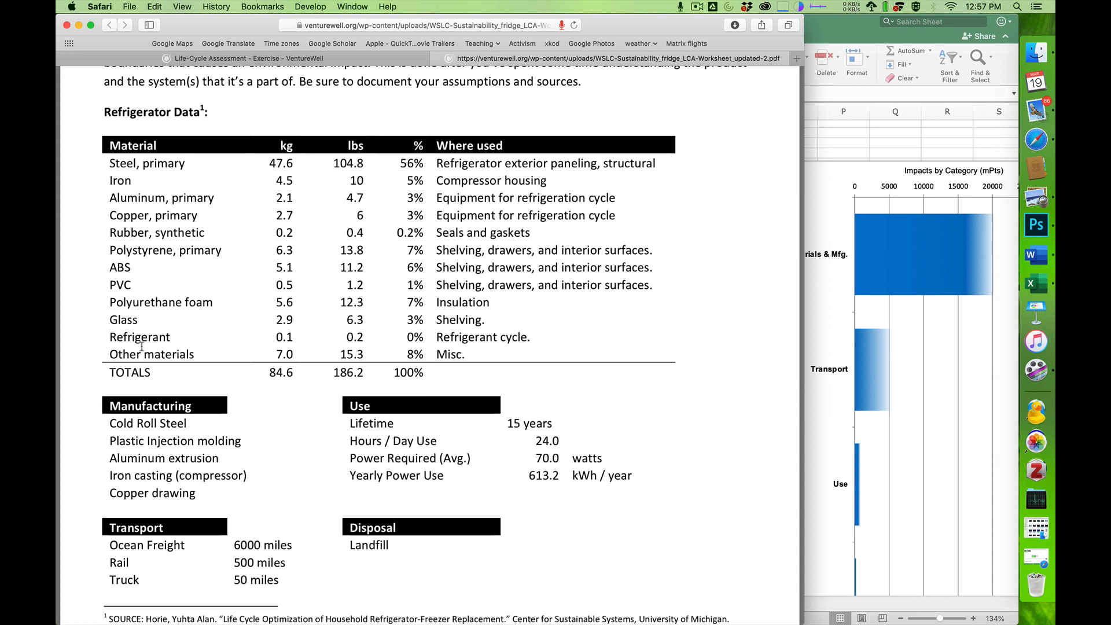
{"action": "left_click_drag", "start_coordinate": [107, 352], "coordinate": [195, 354]}
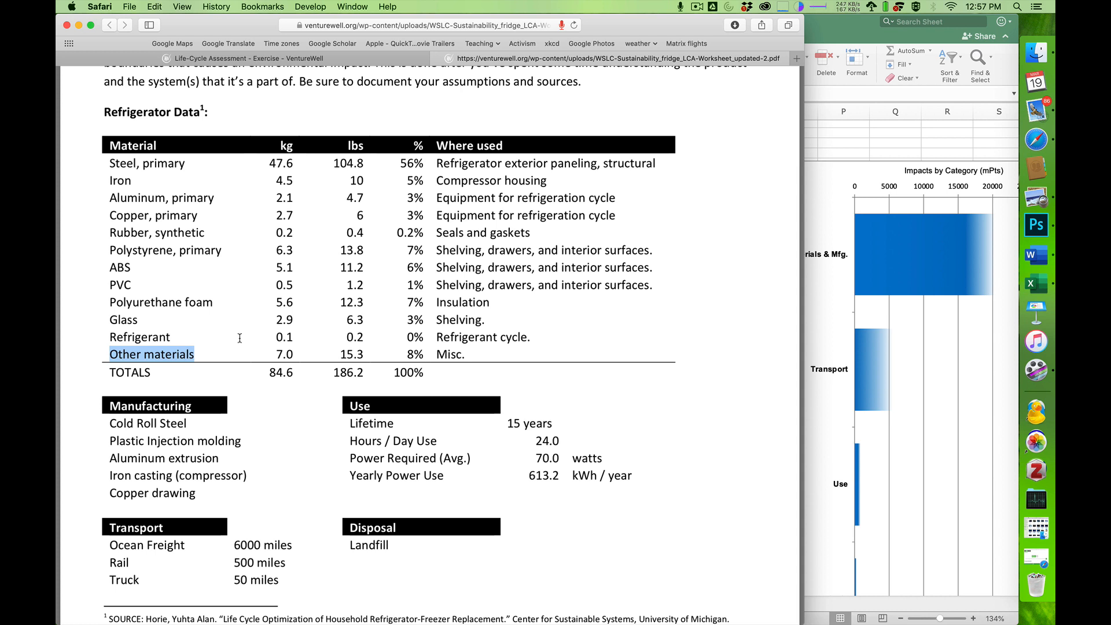
{"action": "left_click", "coordinate": [205, 323]}
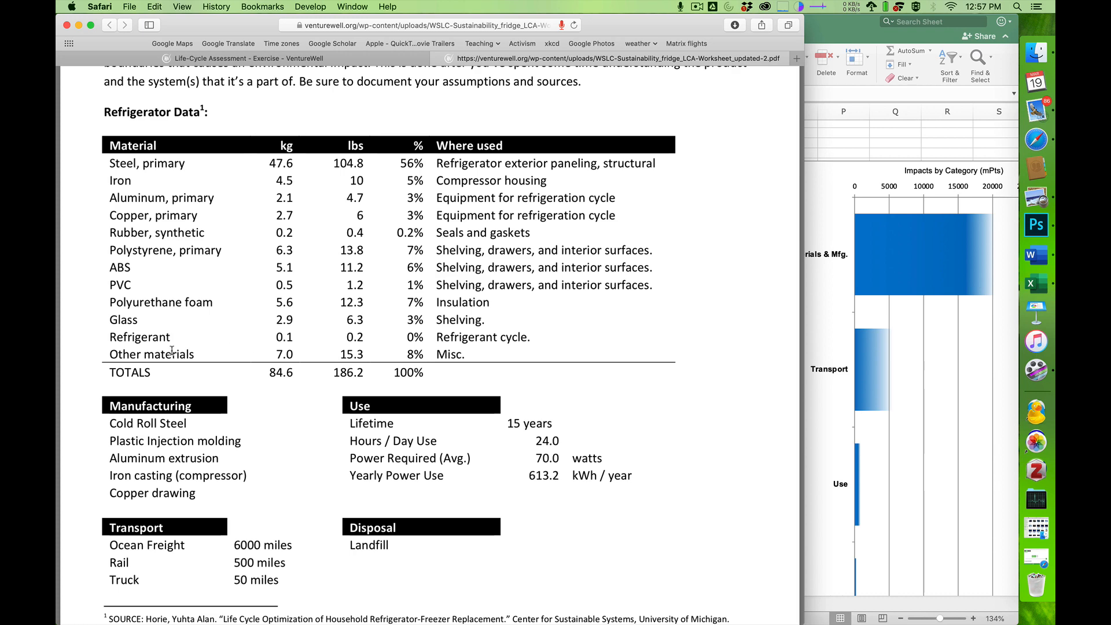
Switch to Excel to check the Manufacturing uncertainty percentages, and return to the refrigerator worksheet in Safari
{"action": "key", "text": "super+Tab"}
{"action": "key", "text": "super+Tab"}
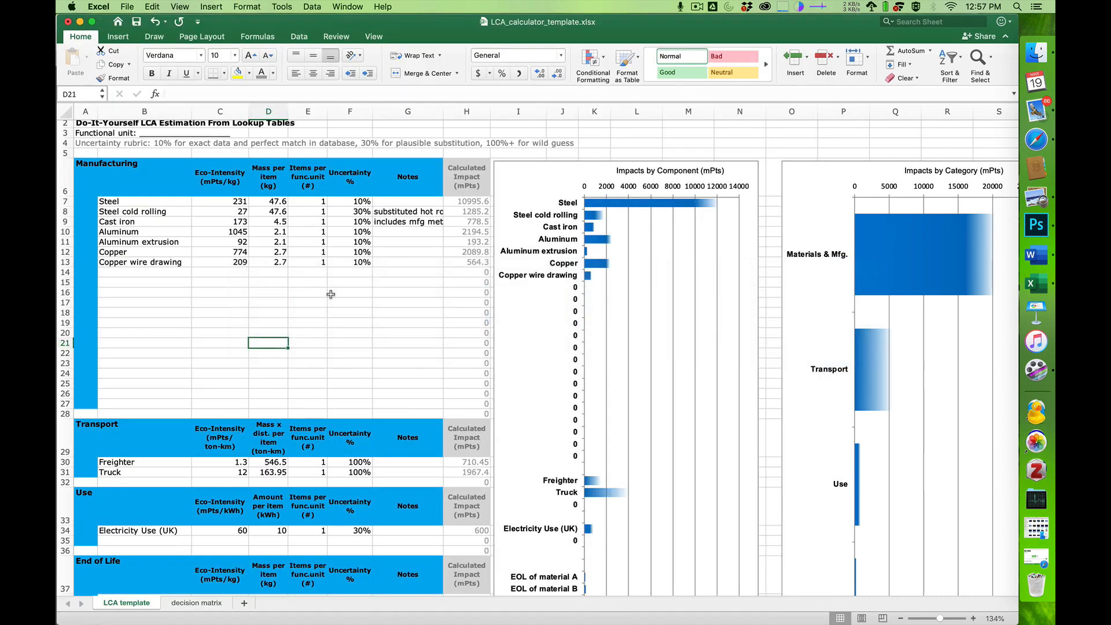
{"action": "left_click_drag", "start_coordinate": [351, 201], "coordinate": [355, 320]}
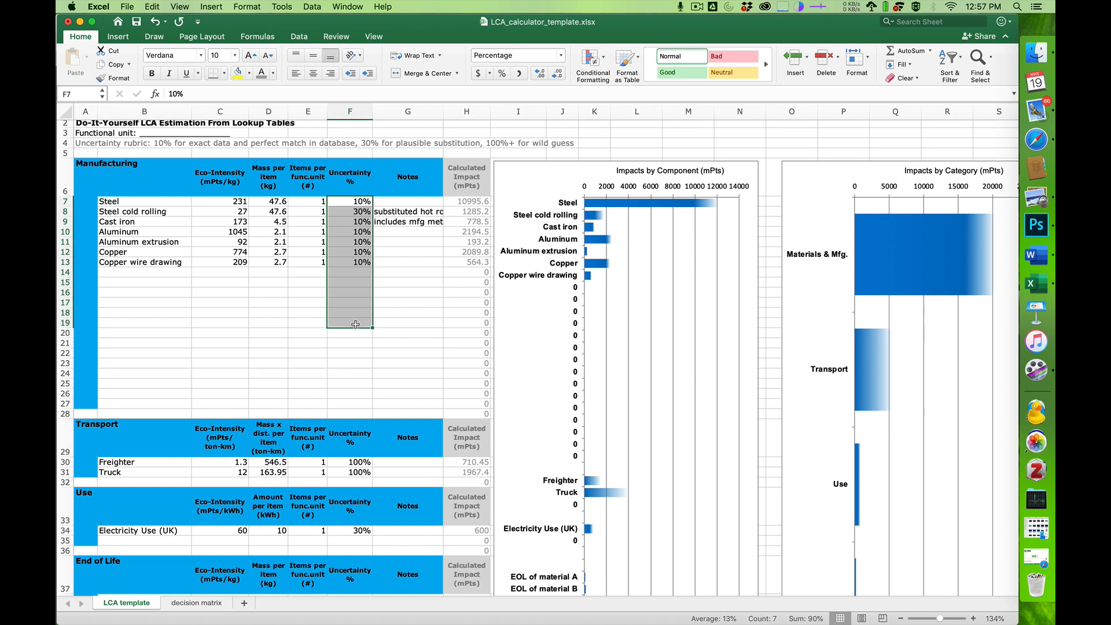
{"action": "left_click", "coordinate": [359, 338]}
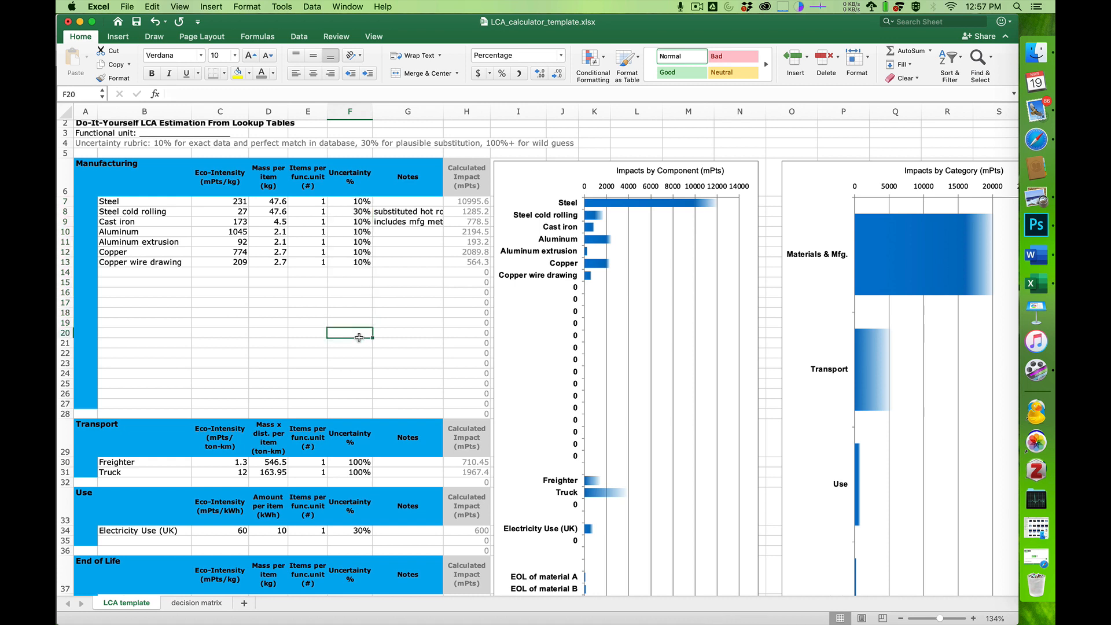
{"action": "key", "text": "super+Tab"}
{"action": "left_click", "coordinate": [360, 342]}
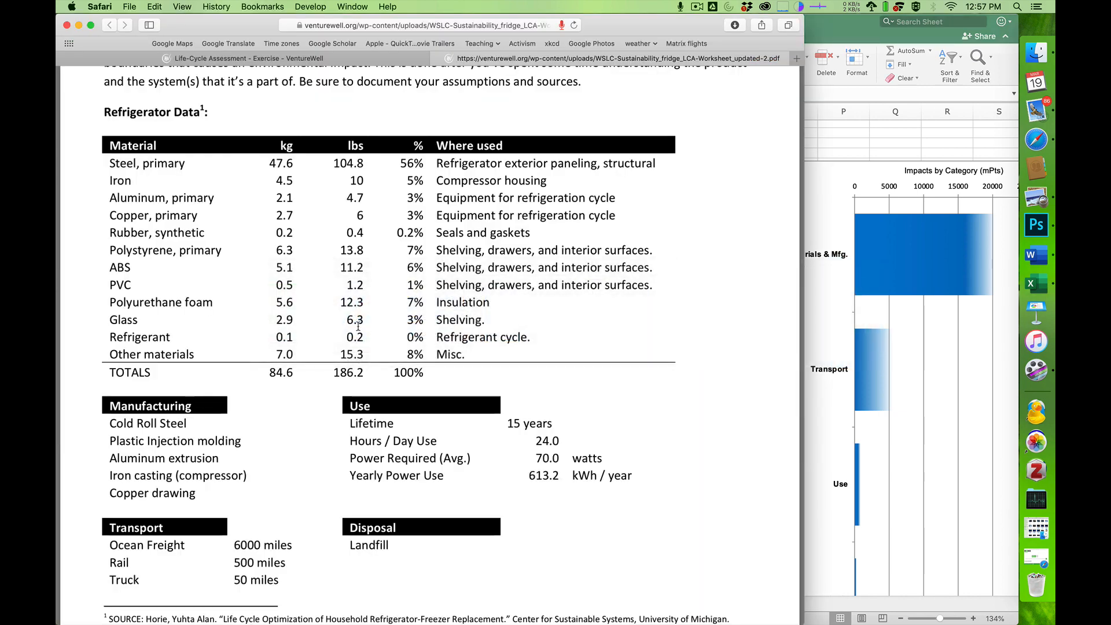
Check the Other materials row in the refrigerator data, then search the Ecolizer PDF in Preview for "circuit" and then "pcb"
{"action": "left_click_drag", "start_coordinate": [114, 350], "coordinate": [195, 349]}
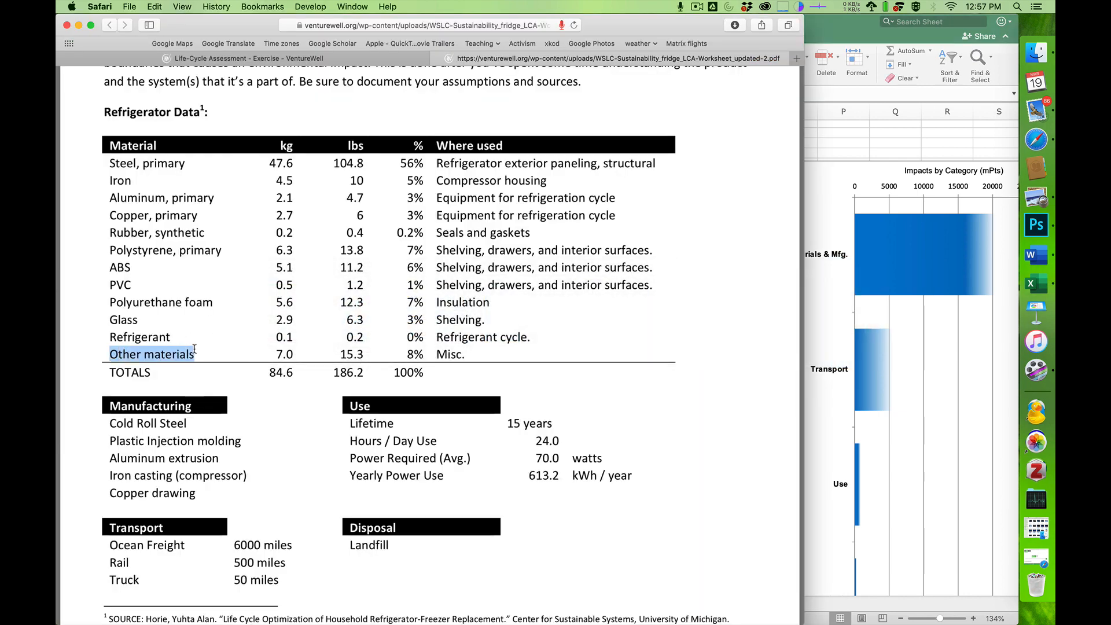
{"action": "left_click", "coordinate": [186, 337]}
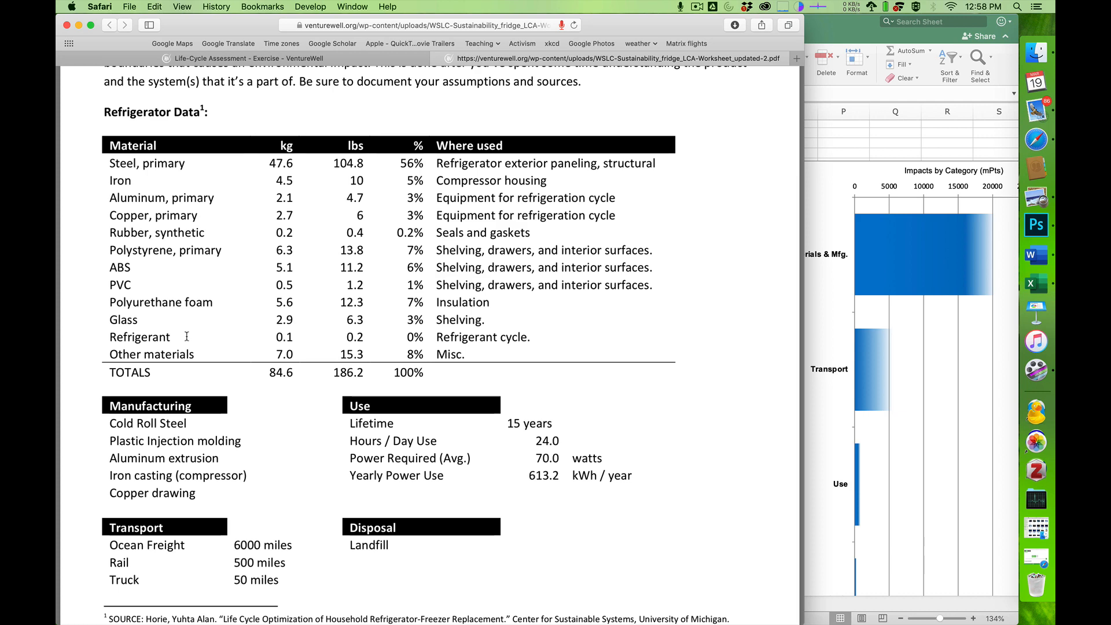
{"action": "key", "text": "super+Tab"}
{"action": "key", "text": "super+Tab"}
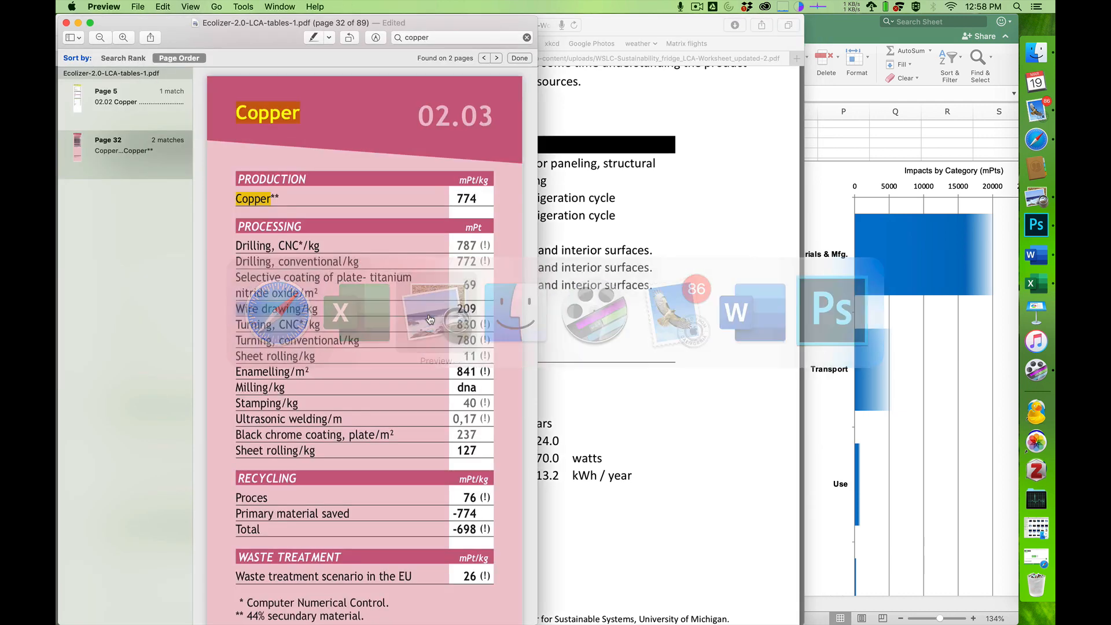
{"action": "double_click", "coordinate": [427, 37]}
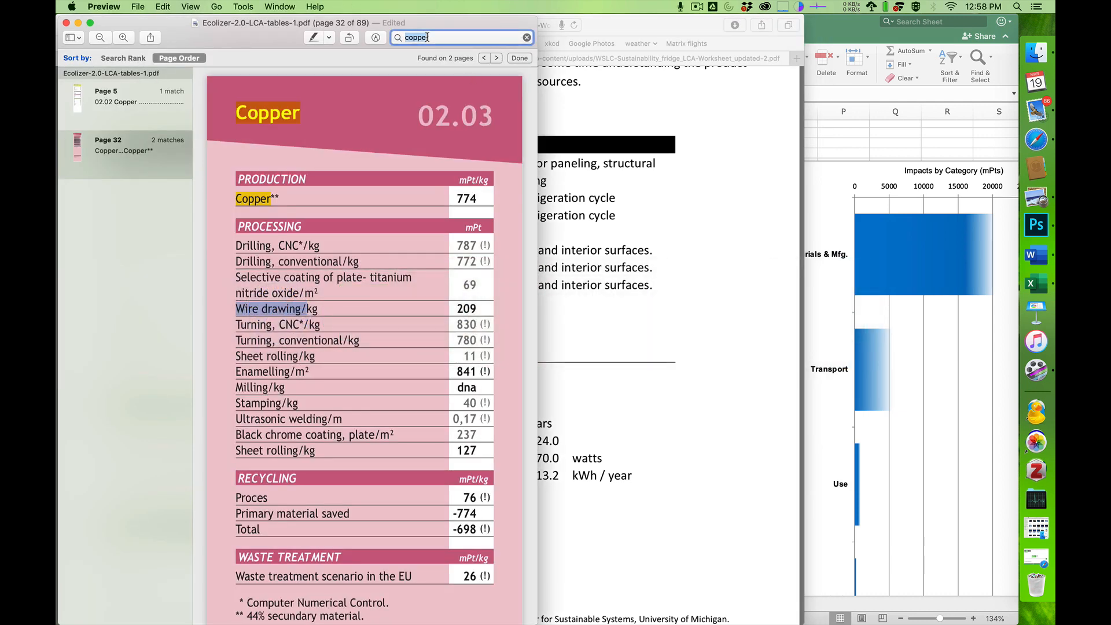
{"action": "type", "text": "circuit"}
{"action": "key", "text": "super+a"}
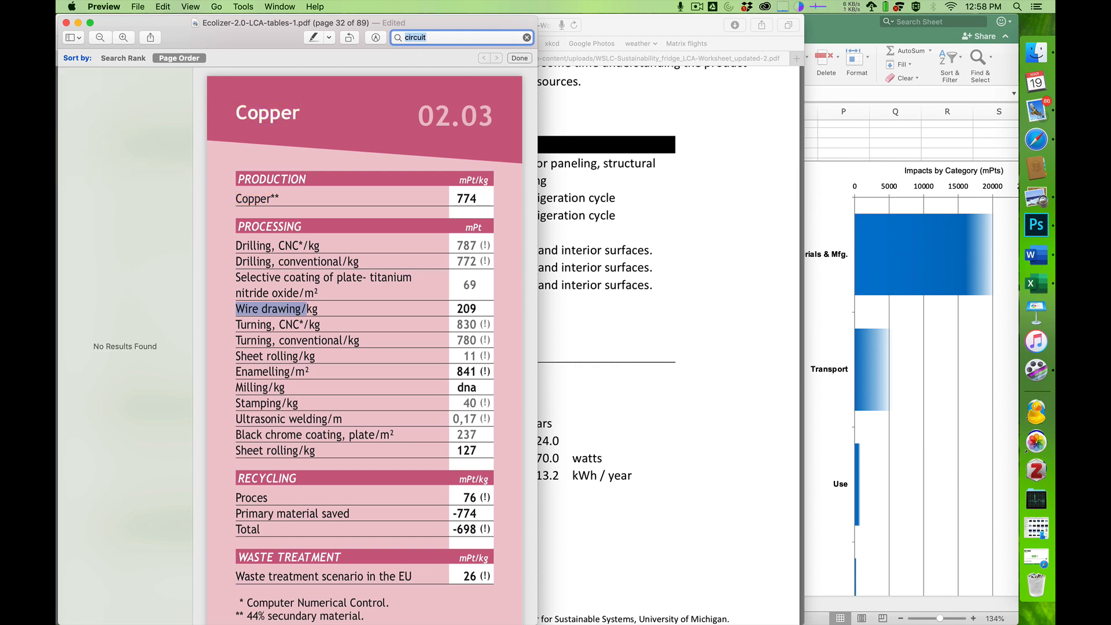
{"action": "type", "text": "pcb"}
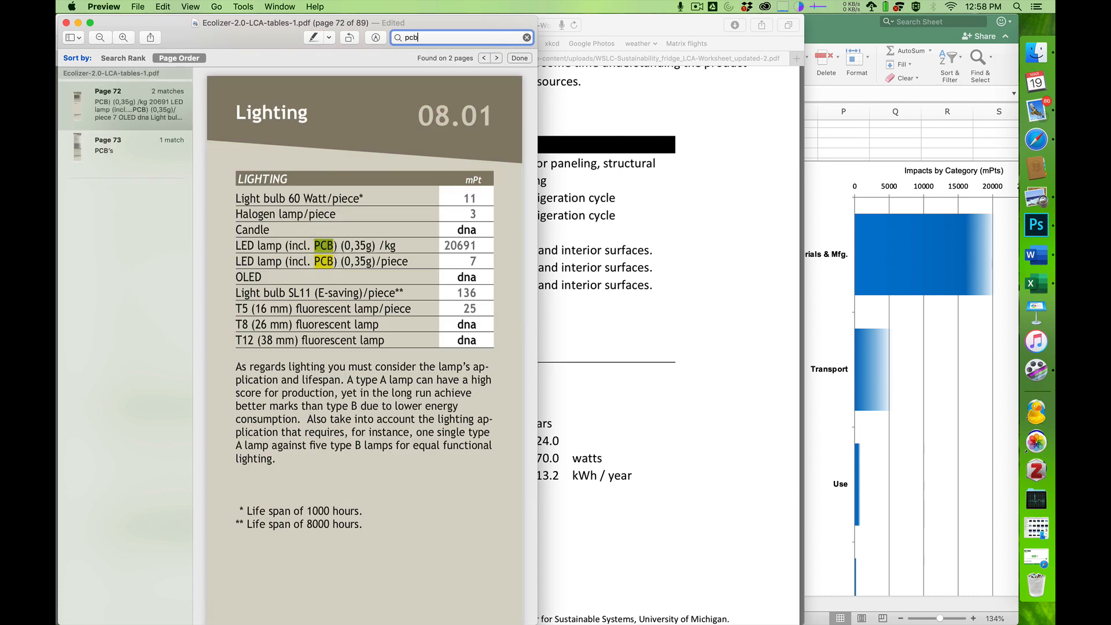
Examine the printed wiring board entries in the Electronic components table on page 73
{"action": "left_click", "coordinate": [116, 140]}
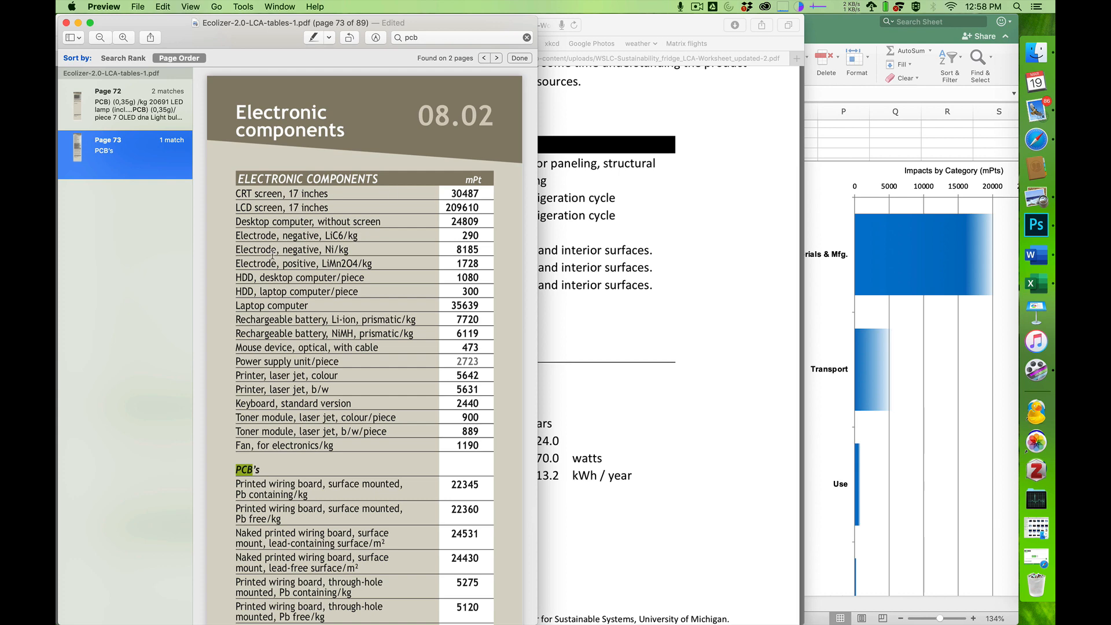
{"action": "scroll", "coordinate": [278, 338], "scroll_direction": "down", "scroll_amount": 10}
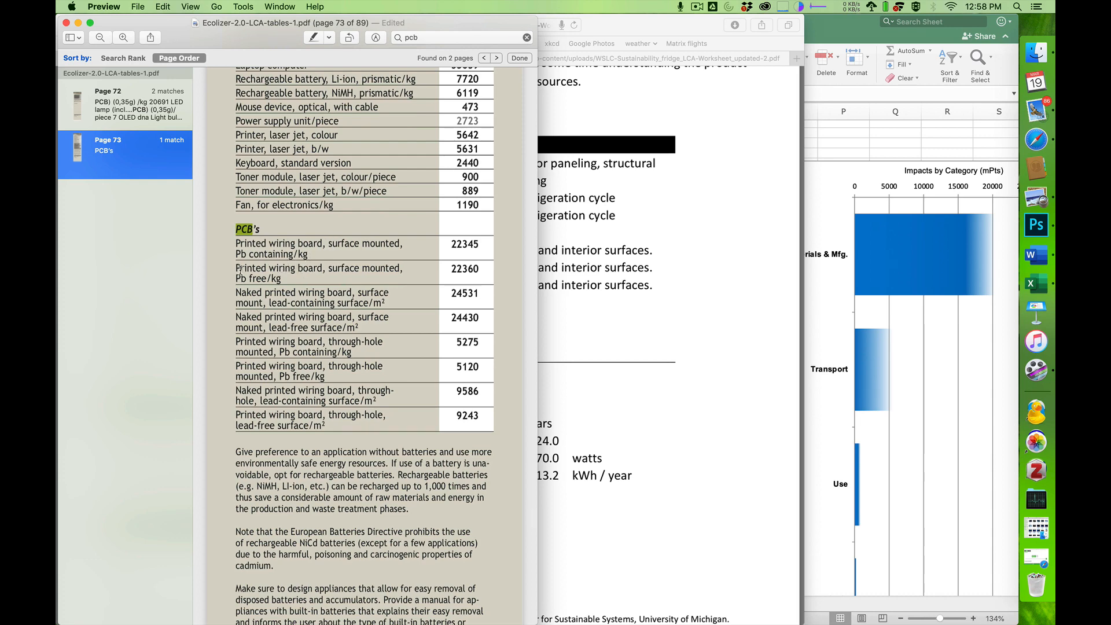
{"action": "left_click_drag", "start_coordinate": [235, 269], "coordinate": [264, 269]}
{"action": "left_click", "coordinate": [264, 270]}
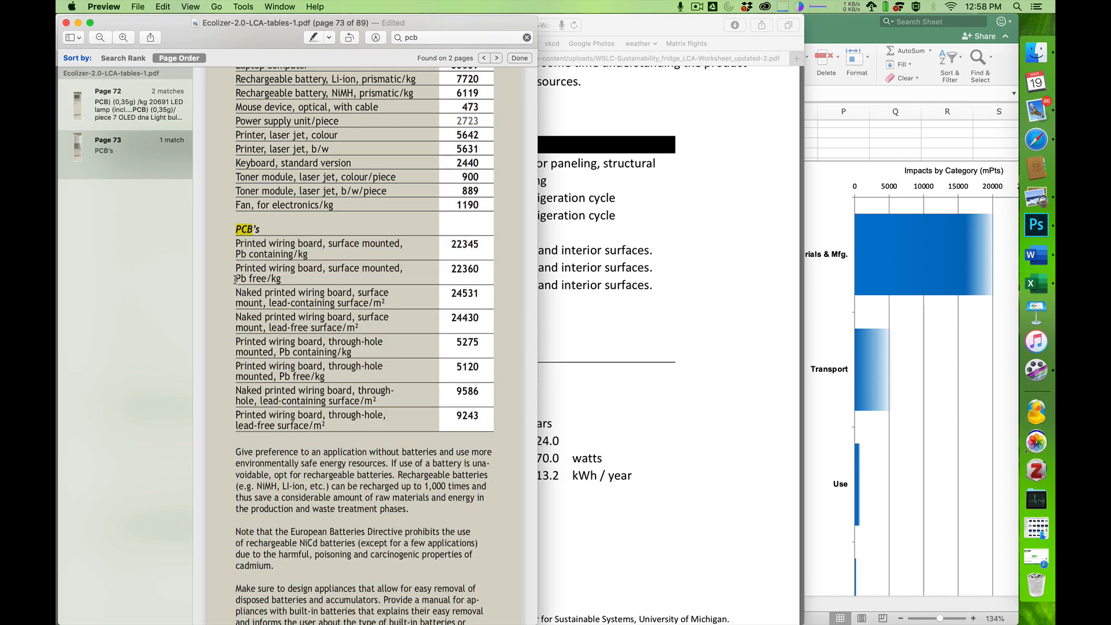
{"action": "left_click_drag", "start_coordinate": [235, 280], "coordinate": [245, 279]}
{"action": "left_click", "coordinate": [240, 274]}
{"action": "scroll", "coordinate": [345, 377], "scroll_direction": "up", "scroll_amount": 5}
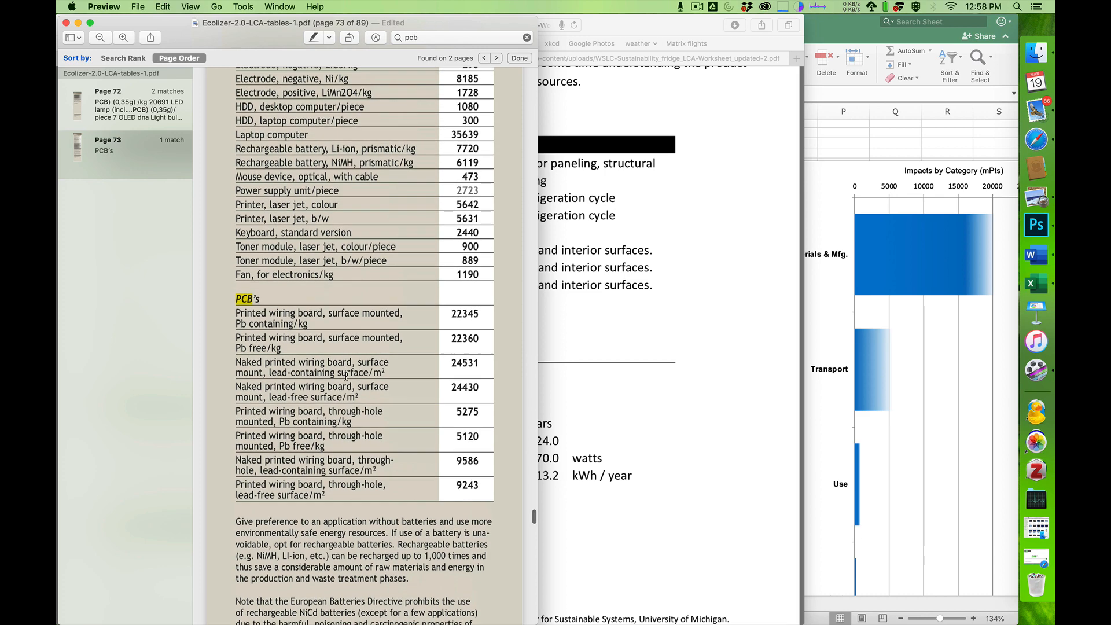
{"action": "scroll", "coordinate": [345, 376], "scroll_direction": "down", "scroll_amount": 1}
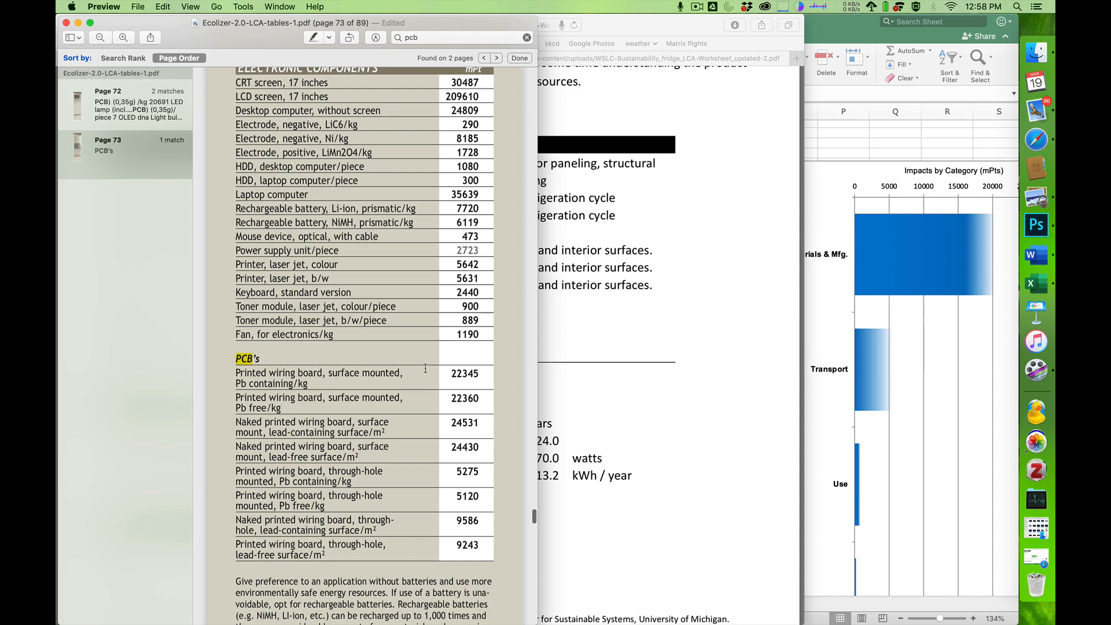
Switch to the LCA calculator in Excel and enter "Printed wiring board" as a manufacturing item in B19
{"action": "key", "text": "super+Tab"}
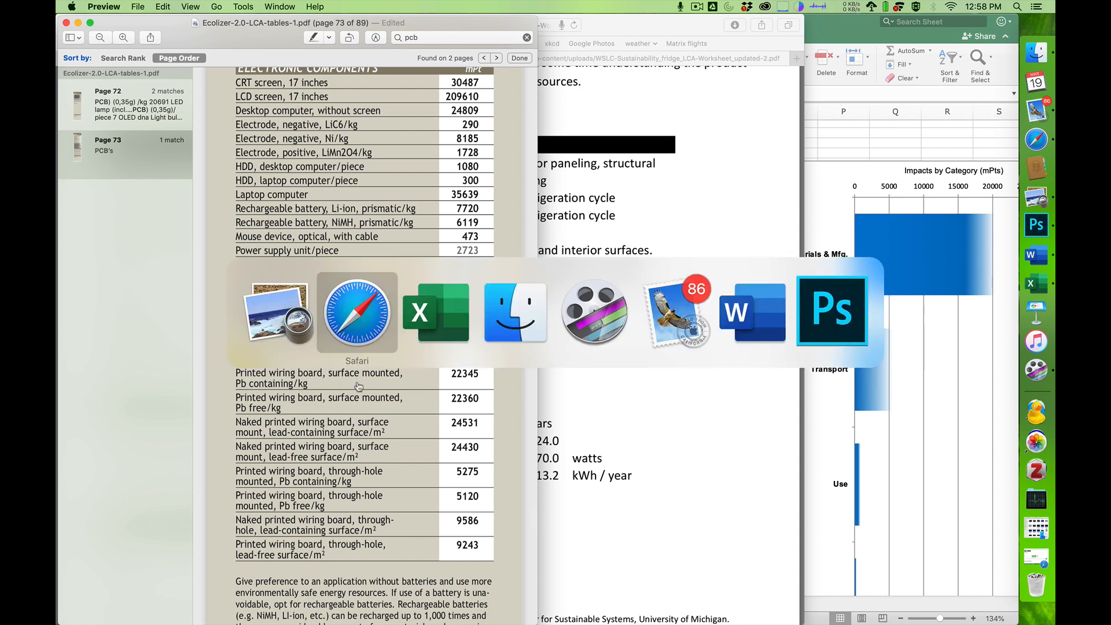
{"action": "left_click", "coordinate": [438, 328]}
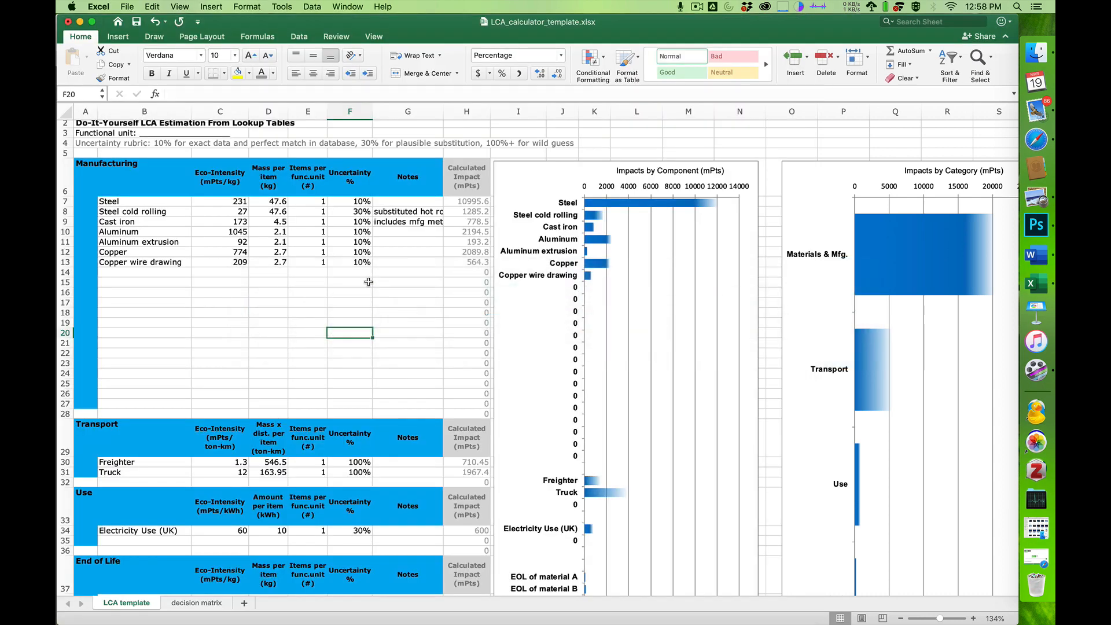
{"action": "left_click", "coordinate": [135, 325]}
{"action": "type", "text": "P"}
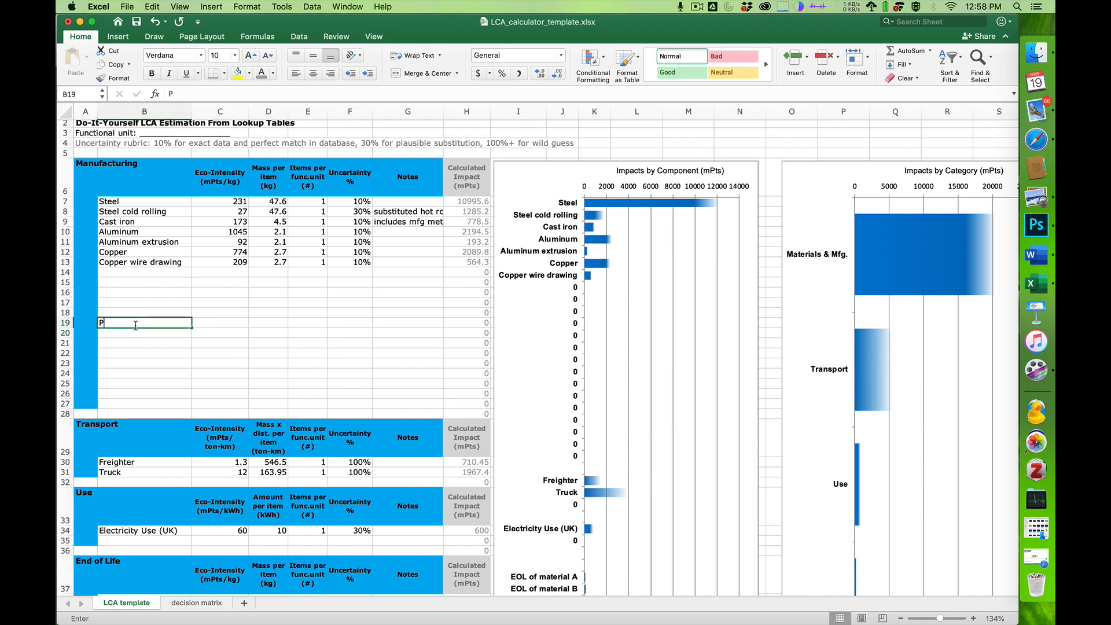
{"action": "type", "text": "rinted wiring board"}
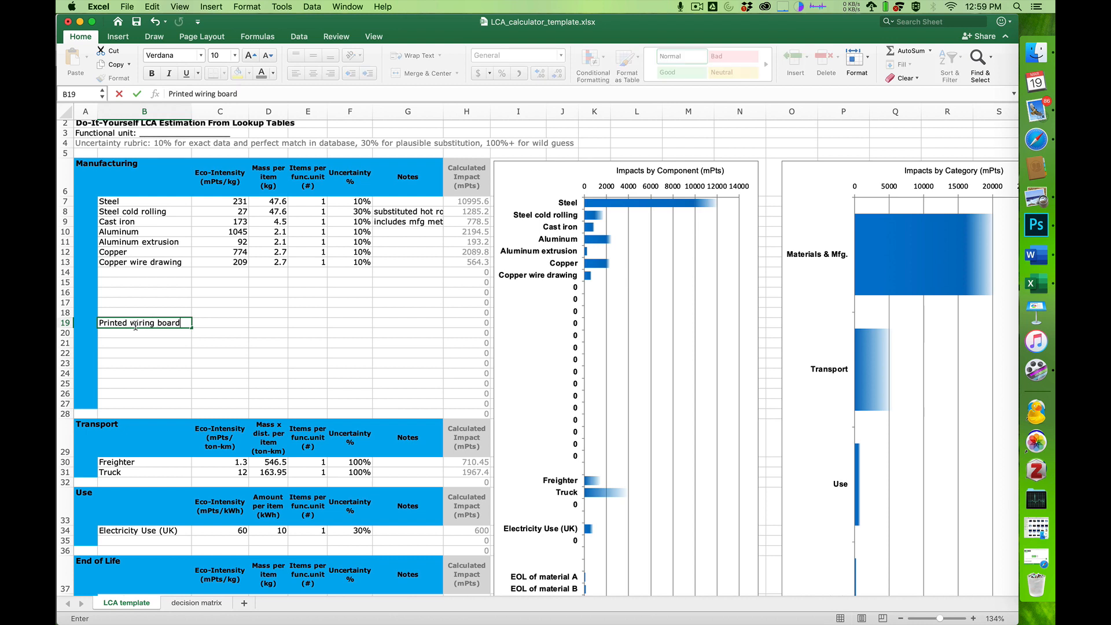
{"action": "key", "text": "Tab"}
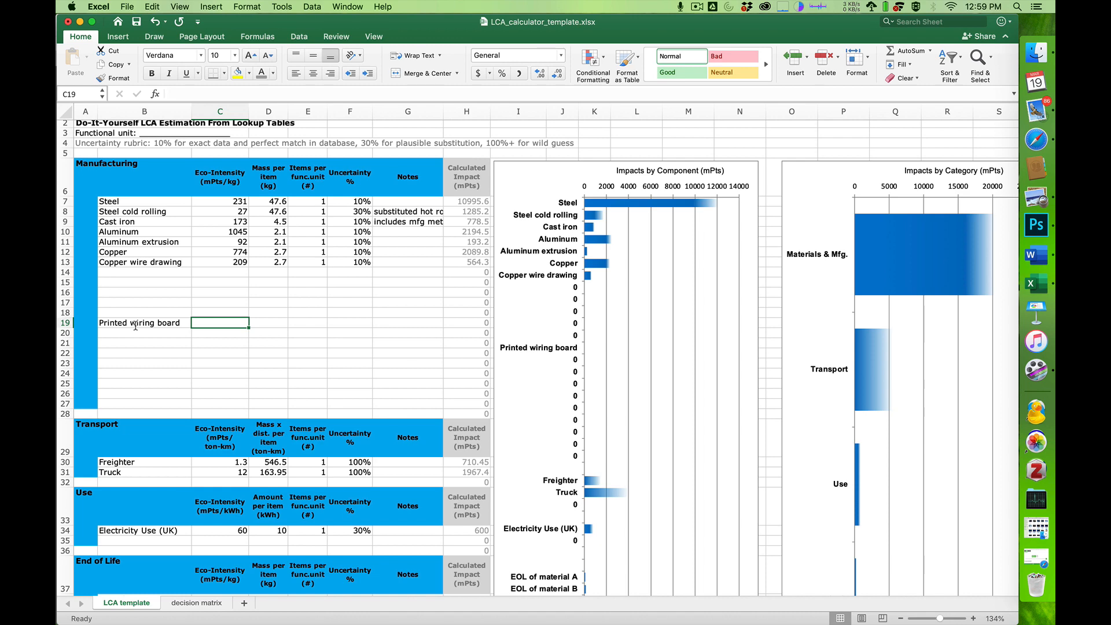
Look up the lead-containing surface-mounted board in the Ecolizer PDF and enter its eco-intensity of 22345 in C19 in Excel
{"action": "key", "text": "super+Tab"}
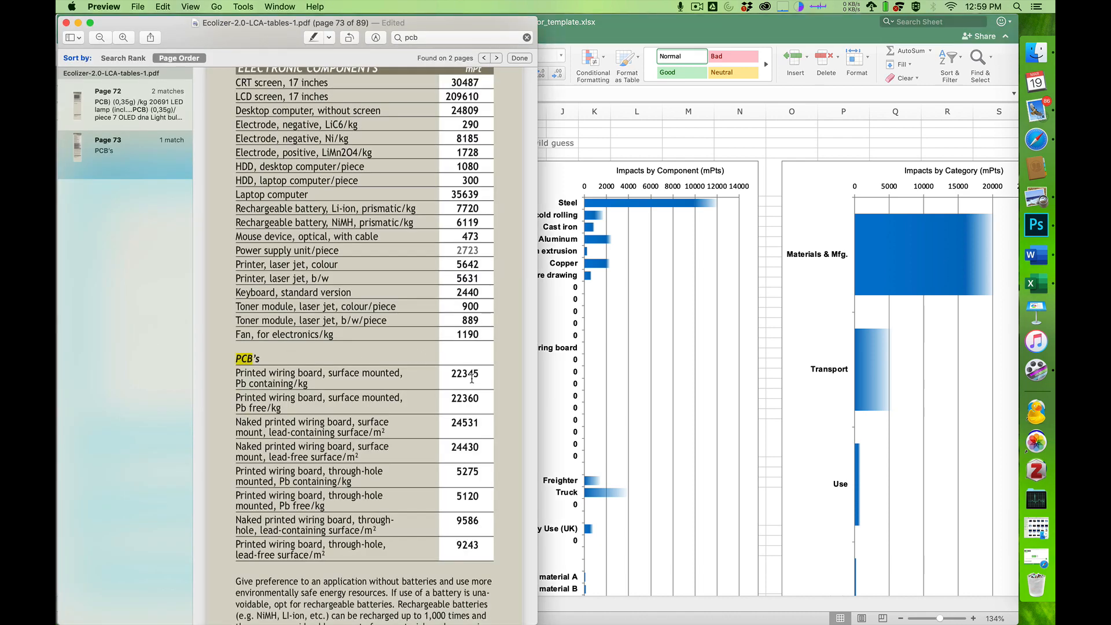
{"action": "key", "text": "super+Tab"}
{"action": "type", "text": "22"}
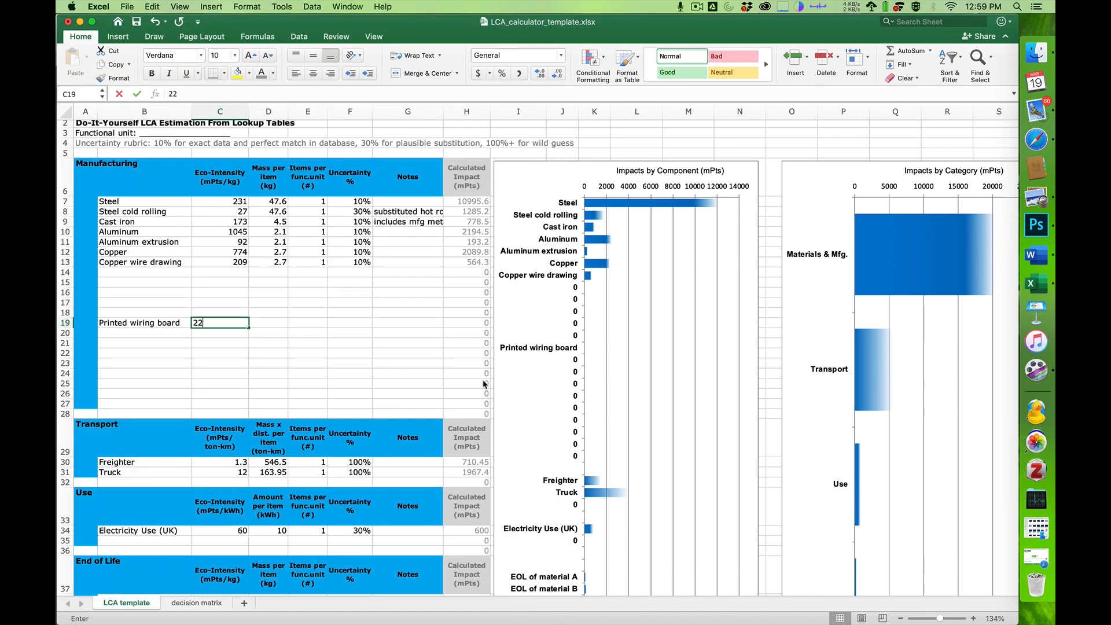
{"action": "type", "text": "345"}
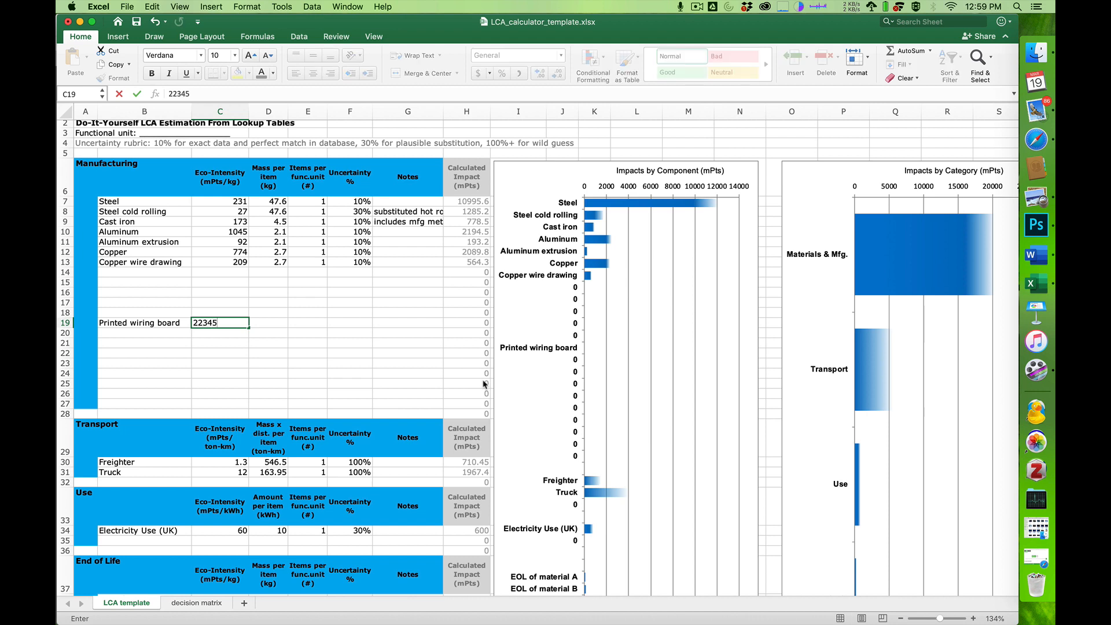
{"action": "key", "text": "Tab"}
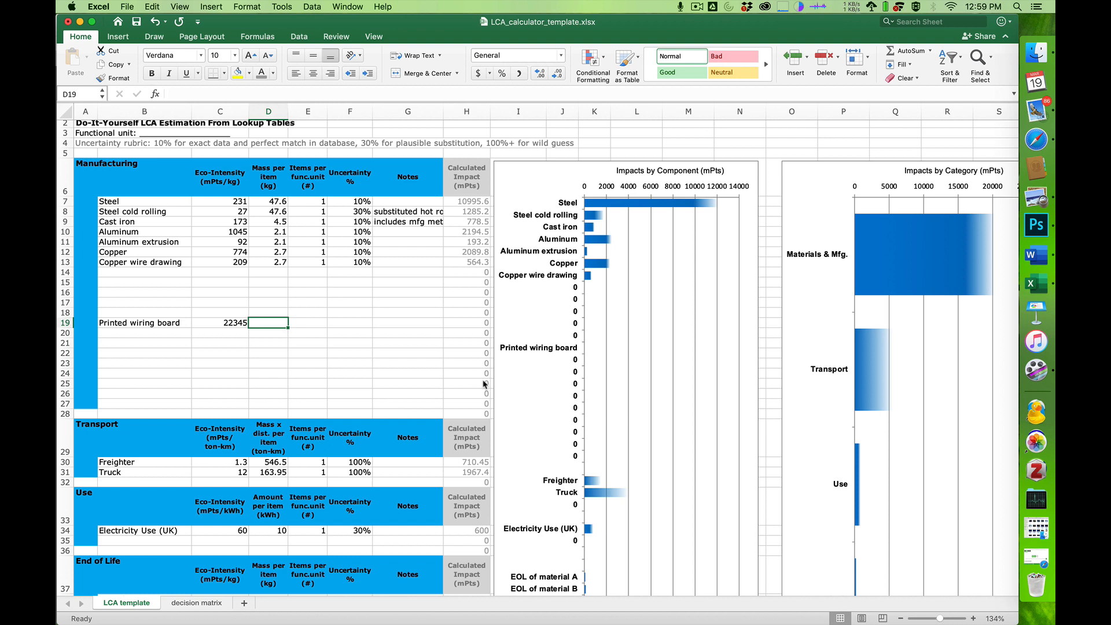
Set the printed wiring board's mass to 0.01 kg, items per functional unit to 1 and uncertainty to 100%
{"action": "type", "text": ".01"}
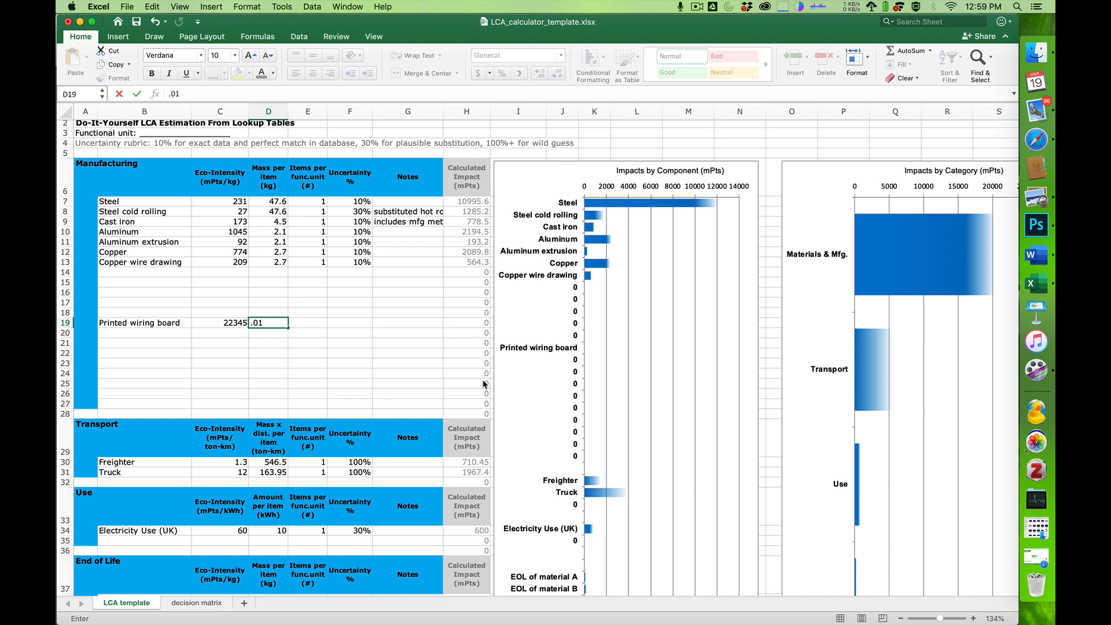
{"action": "key", "text": "Tab"}
{"action": "type", "text": "1"}
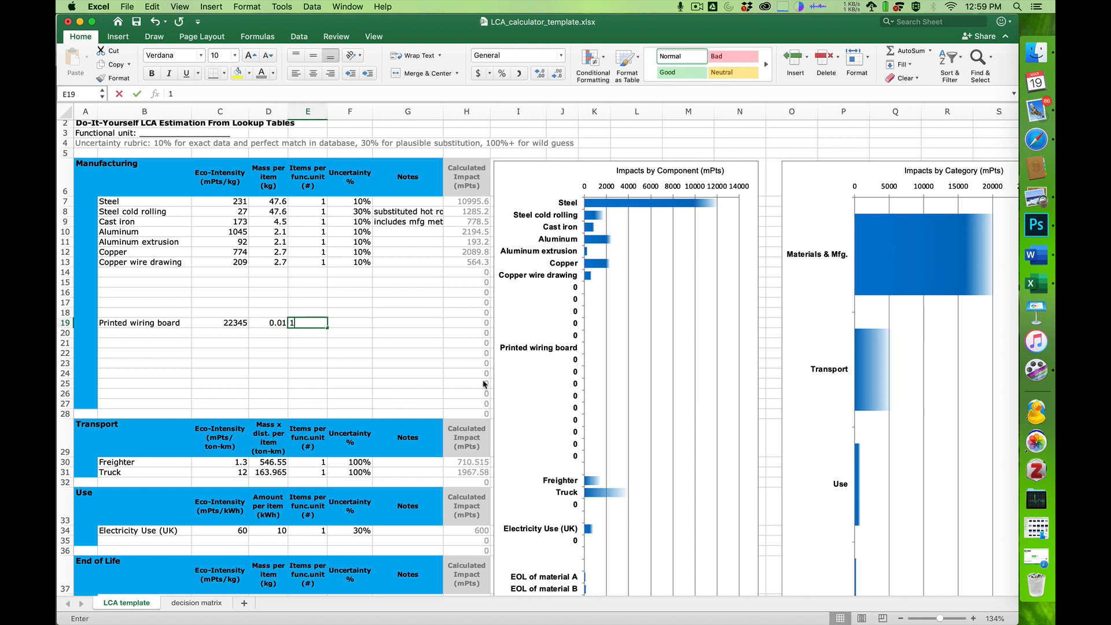
{"action": "key", "text": "Tab"}
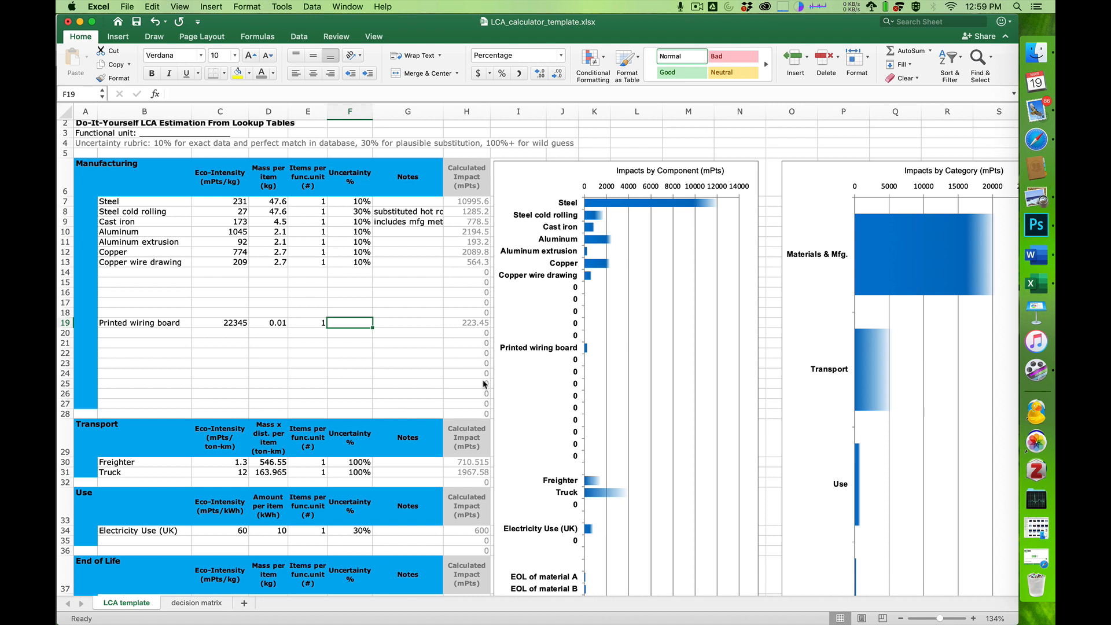
{"action": "type", "text": "100"}
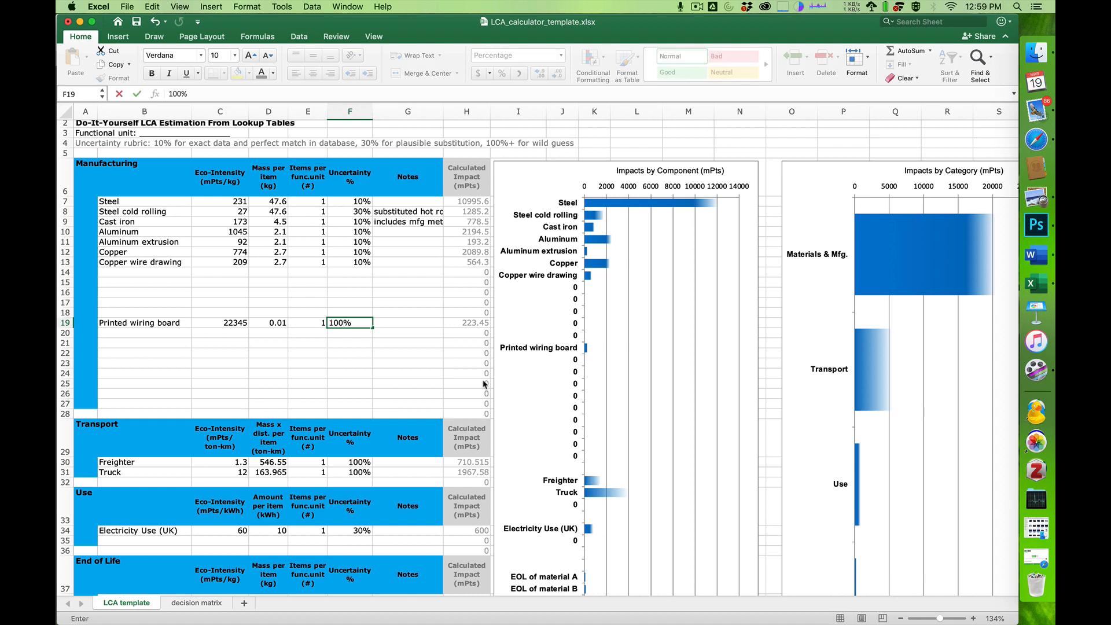
{"action": "key", "text": "Return"}
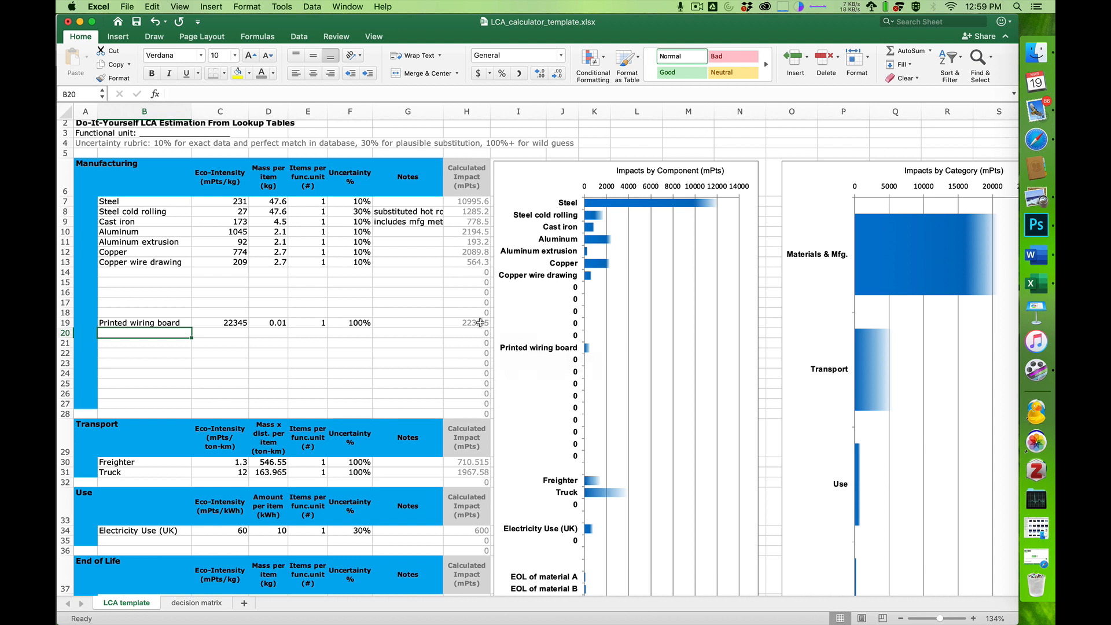
Check the printed wiring board's calculated impact, uncertainty and bar in the Impacts by Component chart
{"action": "left_click", "coordinate": [464, 323]}
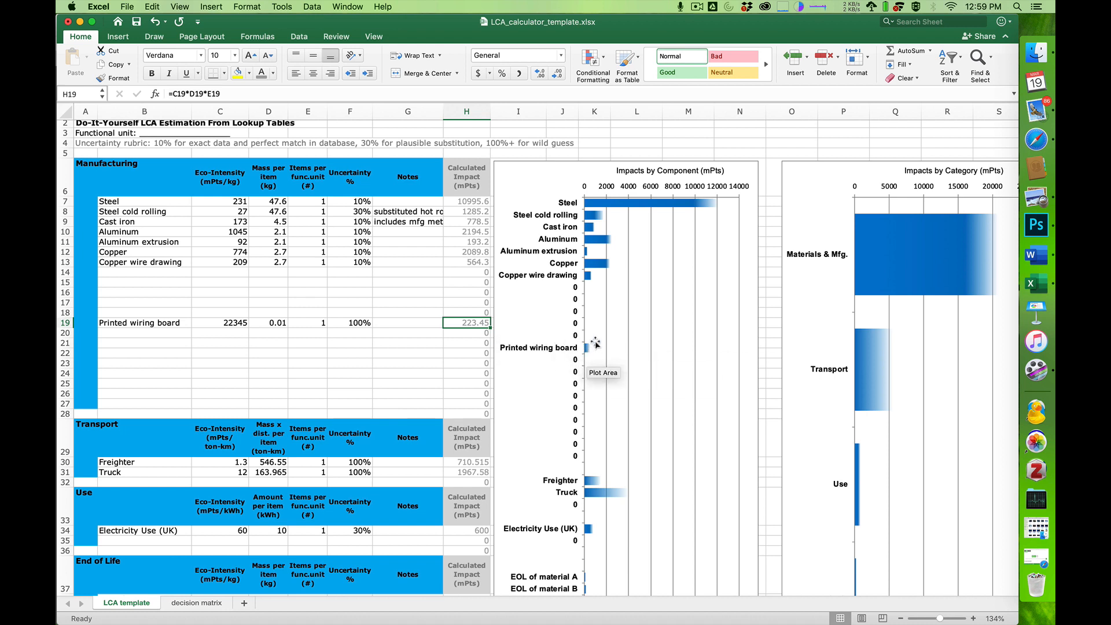
{"action": "mouse_move", "coordinate": [590, 351]}
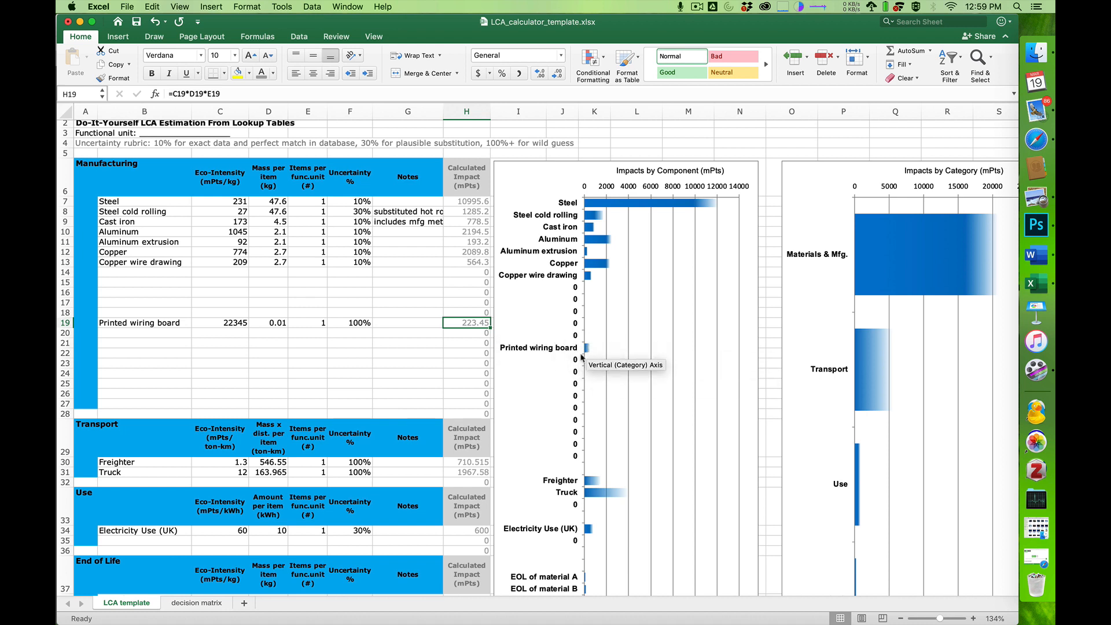
{"action": "left_click", "coordinate": [358, 323]}
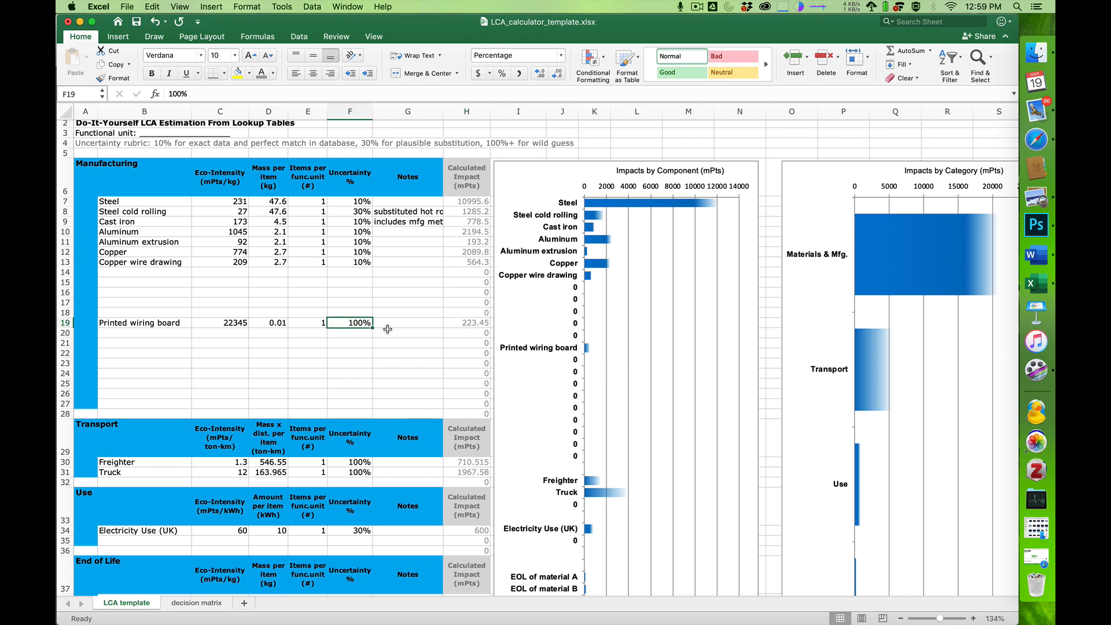
{"action": "mouse_move", "coordinate": [588, 349]}
Review the transport data in the fridge worksheet in Safari and the Freighter and Truck rows in the Excel calculator
{"action": "key", "text": "super+Tab"}
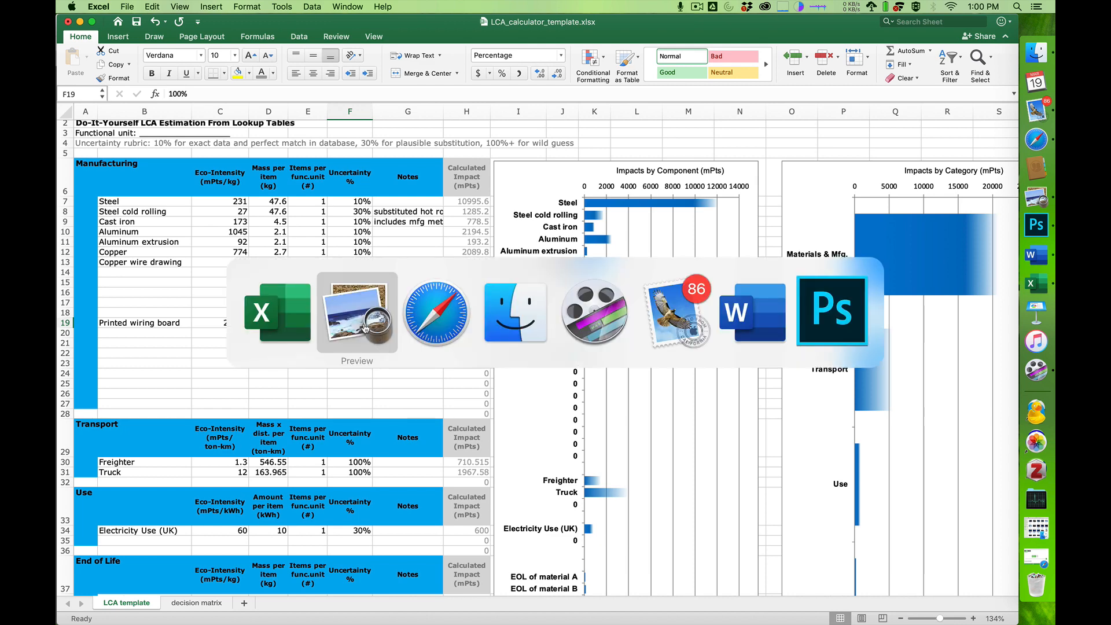
{"action": "key", "text": "super+Tab"}
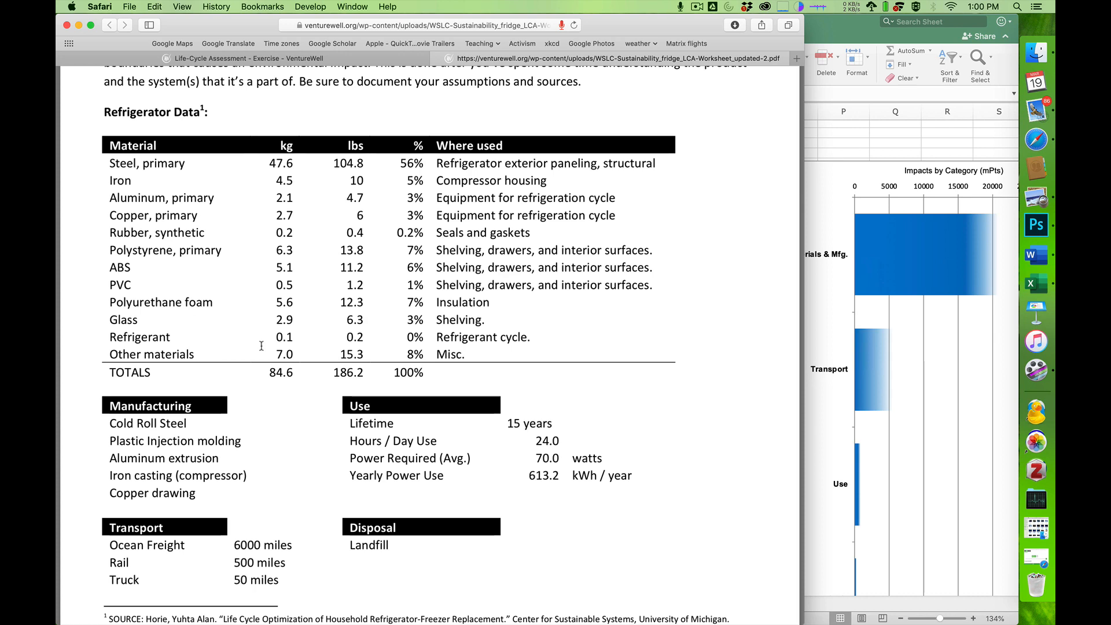
{"action": "scroll", "coordinate": [265, 355], "scroll_direction": "down", "scroll_amount": 4}
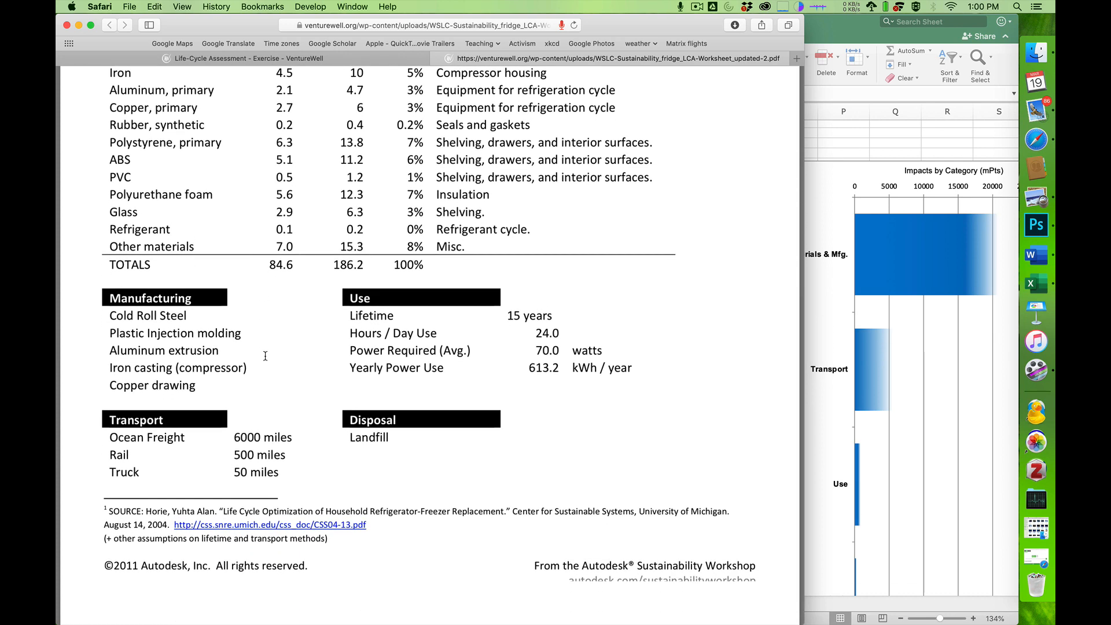
{"action": "key", "text": "super+Tab"}
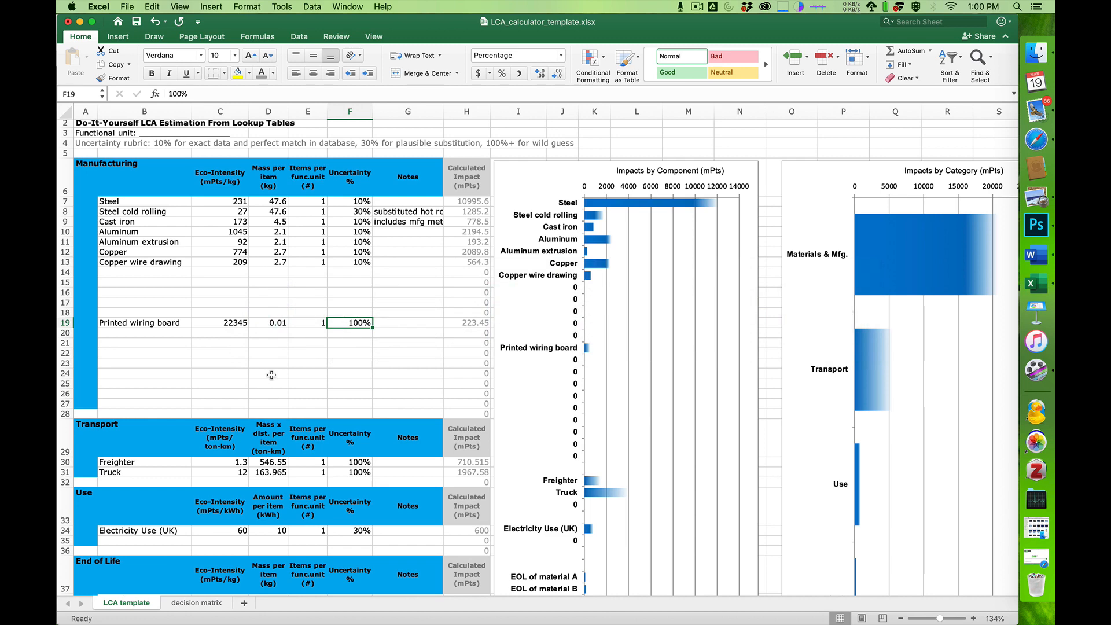
{"action": "scroll", "coordinate": [269, 377], "scroll_direction": "down", "scroll_amount": 8}
{"action": "left_click", "coordinate": [138, 291]}
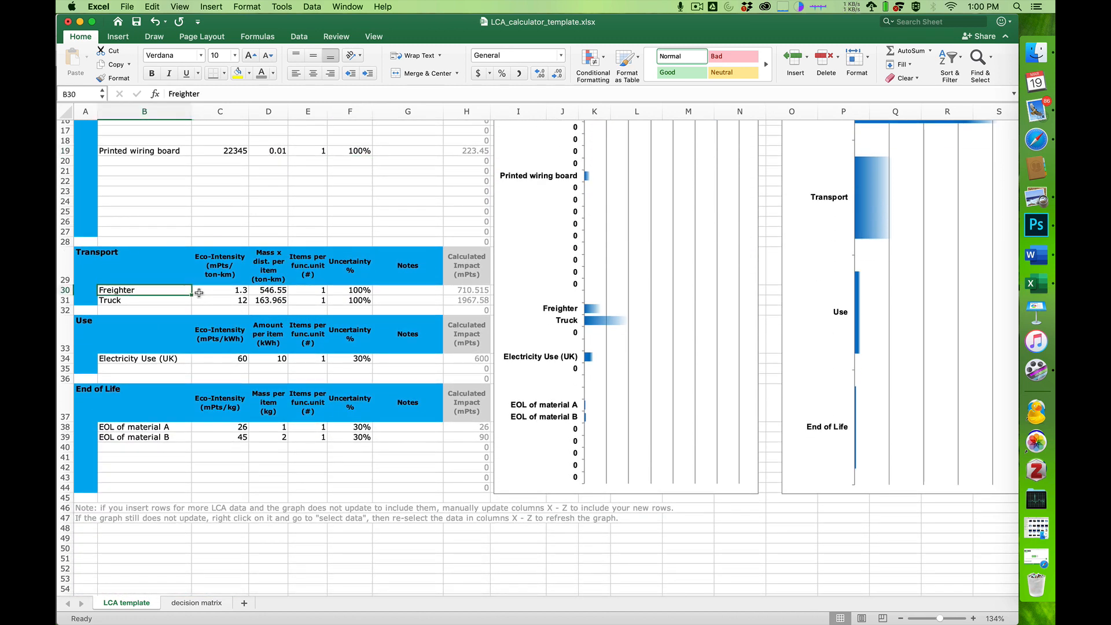
{"action": "left_click", "coordinate": [159, 301]}
{"action": "left_click", "coordinate": [163, 290]}
In Safari, find the ocean freight distance in the fridge worksheet and search Google in a new tab for "6000 miles in km"
{"action": "key", "text": "super+Tab"}
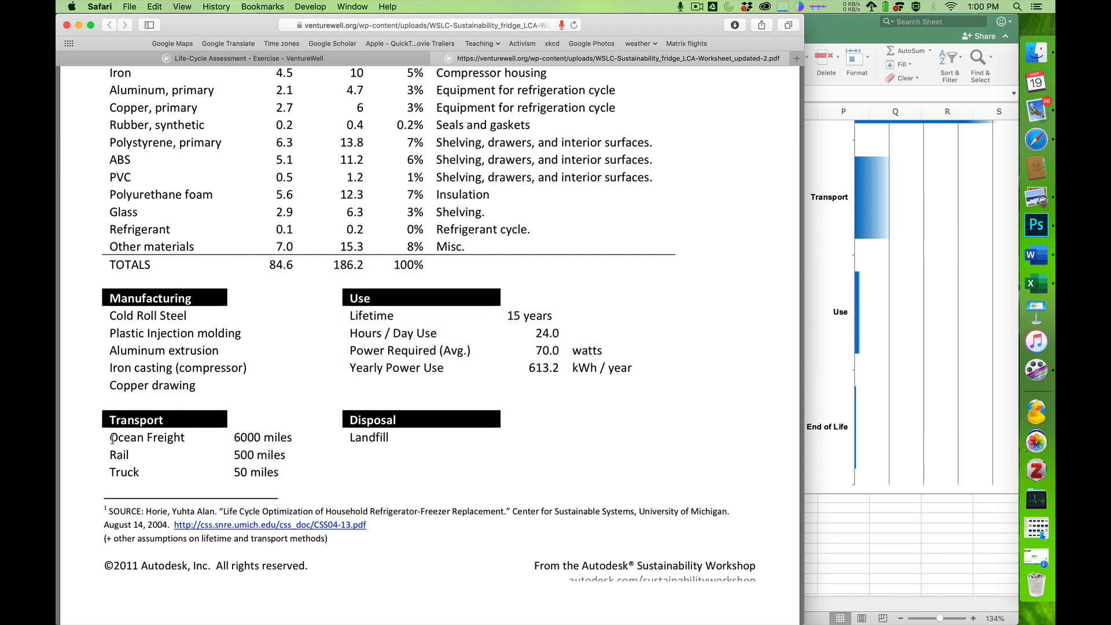
{"action": "left_click_drag", "start_coordinate": [110, 438], "coordinate": [260, 438]}
{"action": "key", "text": "super+t"}
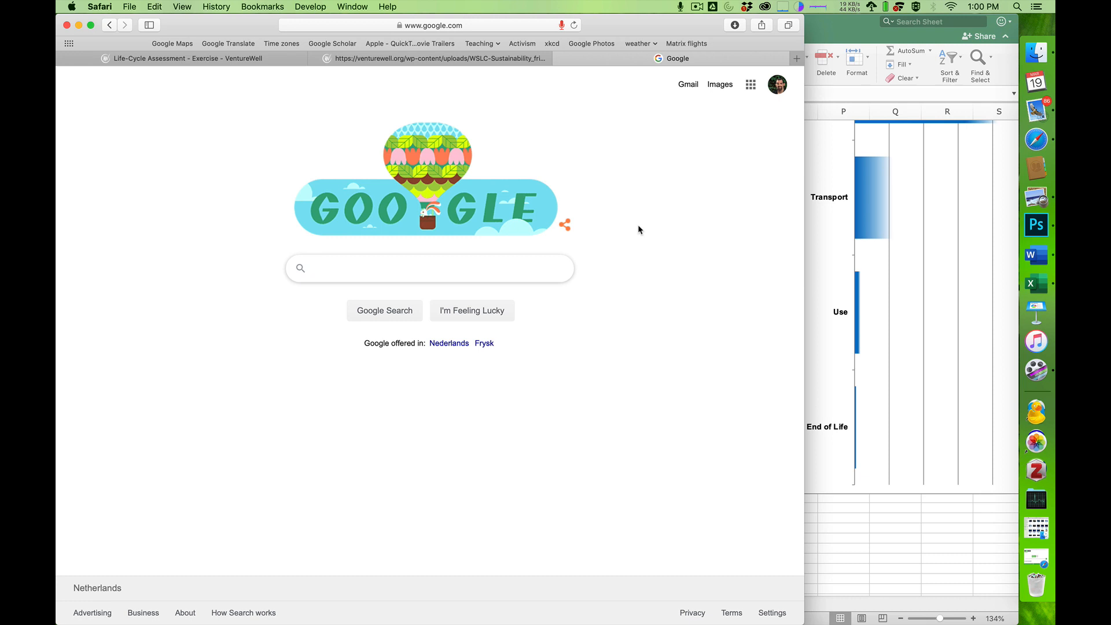
{"action": "type", "text": "6000 mi"}
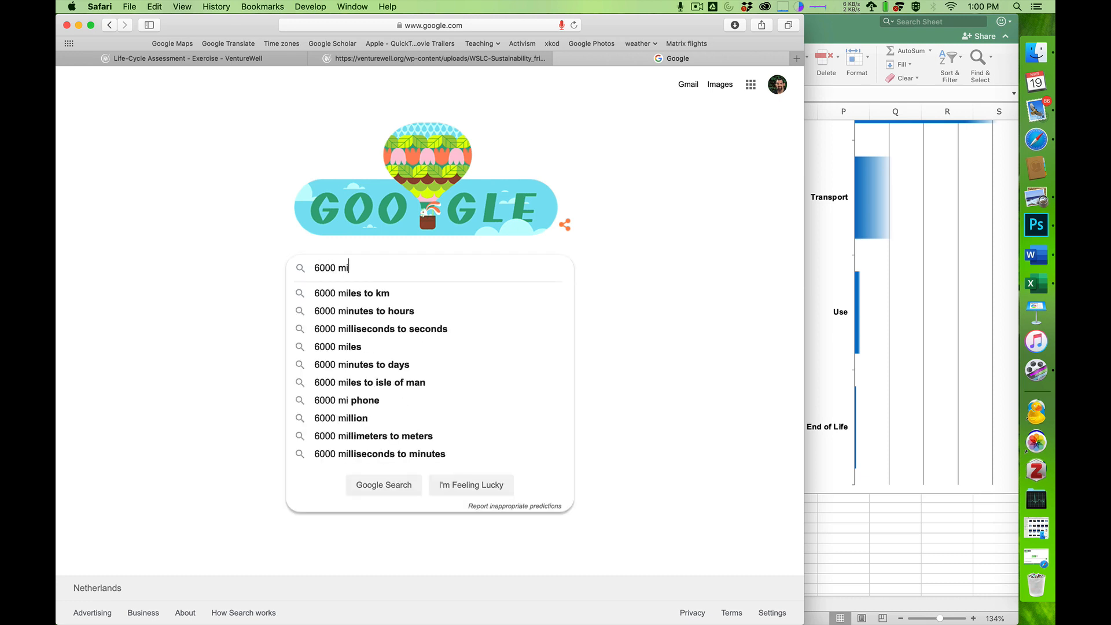
{"action": "type", "text": "les in km"}
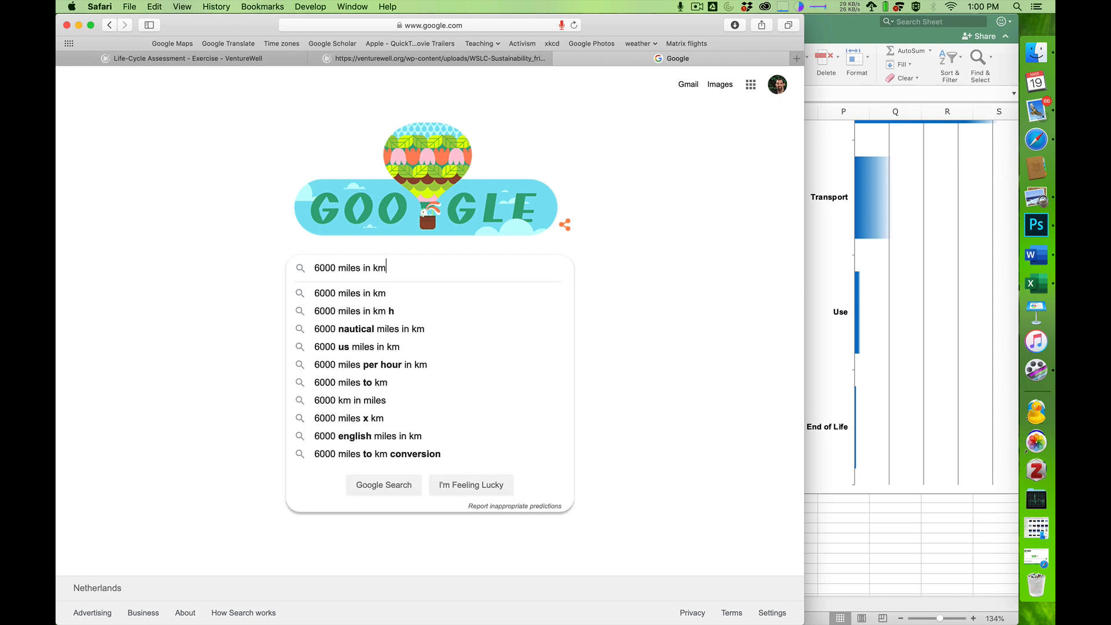
{"action": "key", "text": "Return"}
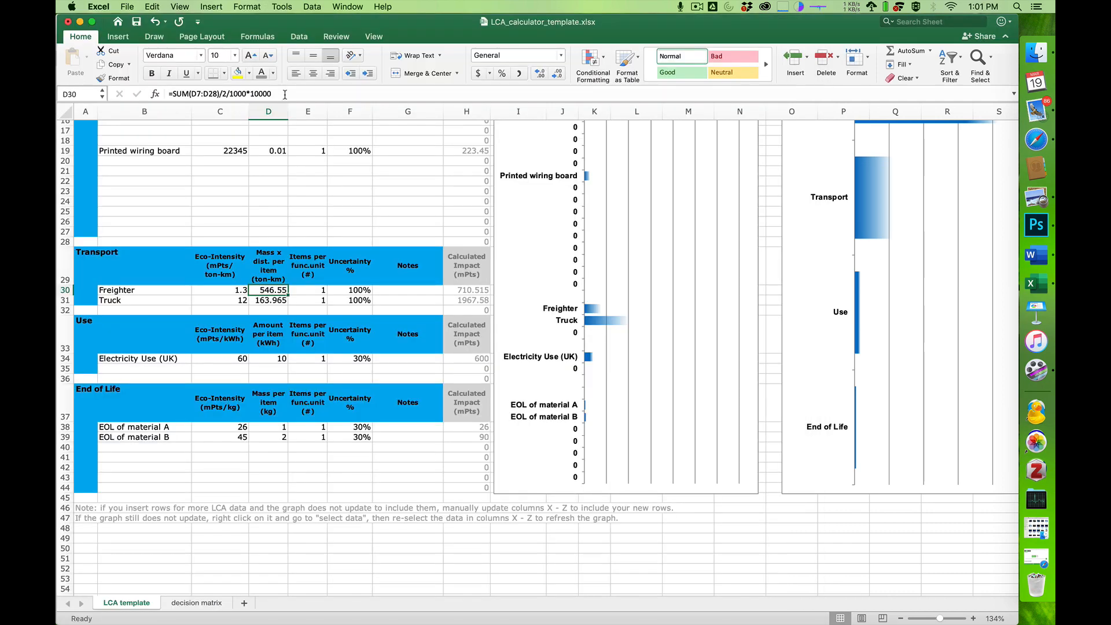
Switch to Excel and examine the Freighter's mass-distance formula in D30, including the mass range it sums, leaving the formula as it is
{"action": "left_click", "coordinate": [285, 94]}
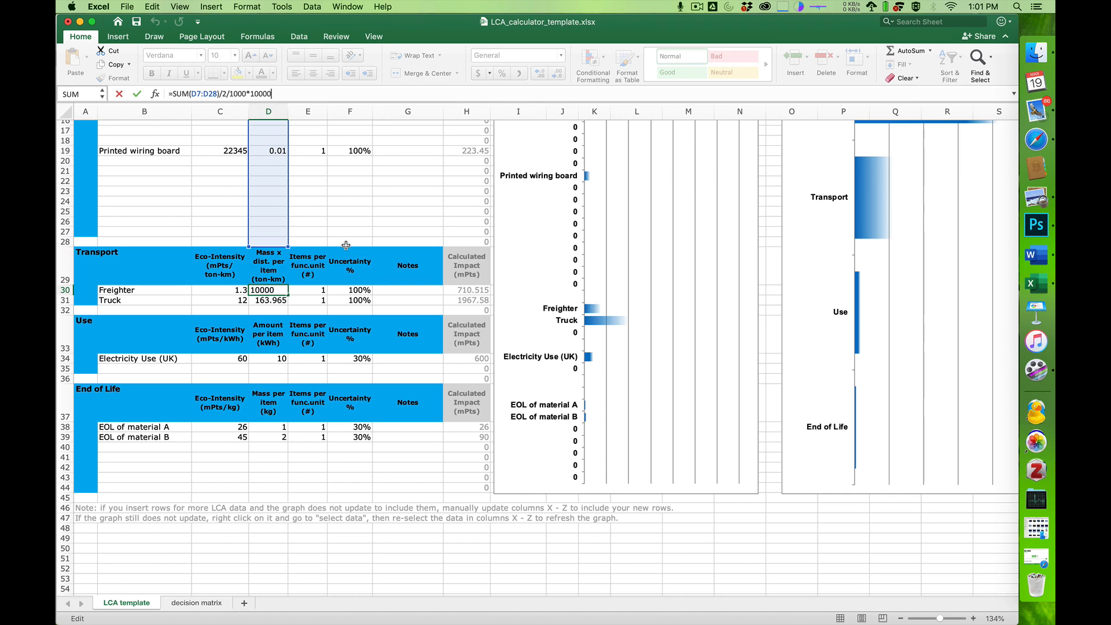
{"action": "scroll", "coordinate": [346, 245], "scroll_direction": "up", "scroll_amount": 5}
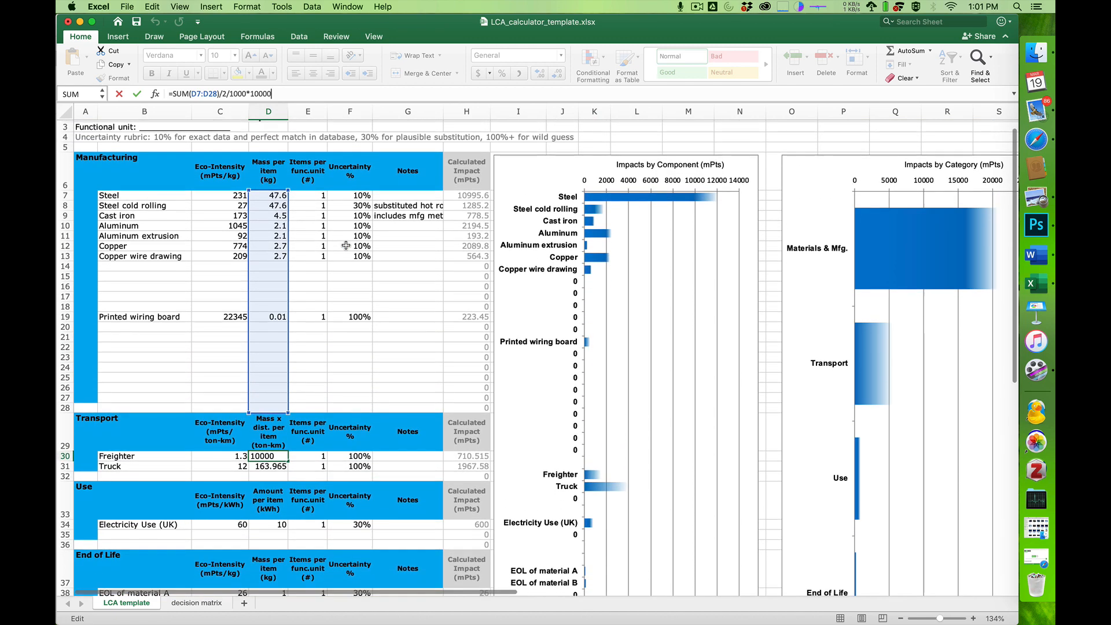
{"action": "left_click_drag", "start_coordinate": [173, 93], "coordinate": [217, 94]}
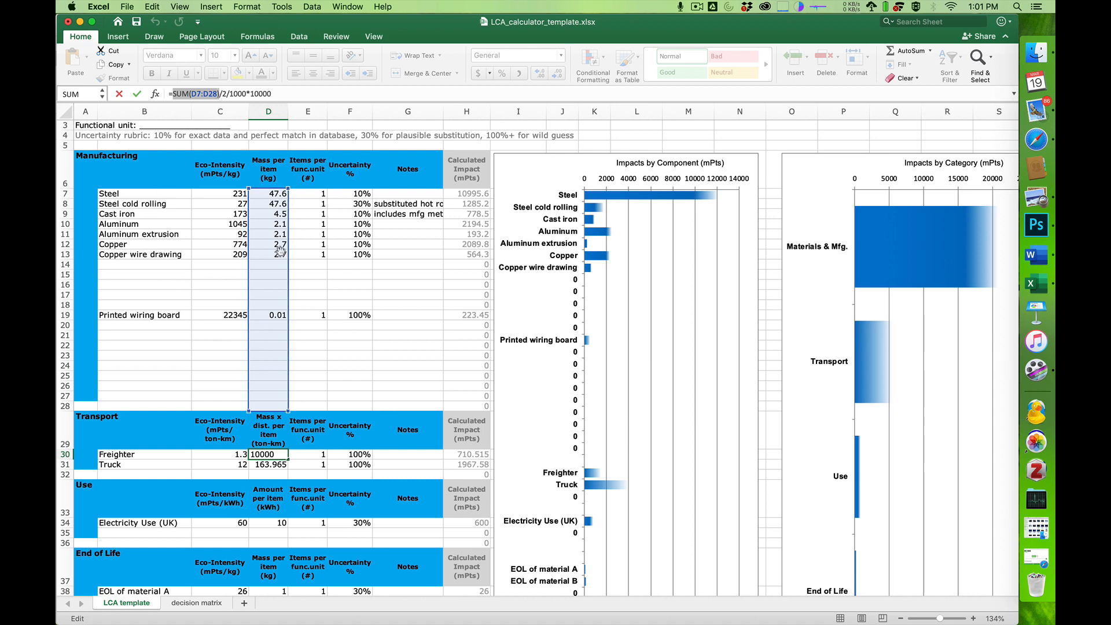
{"action": "left_click", "coordinate": [228, 94]}
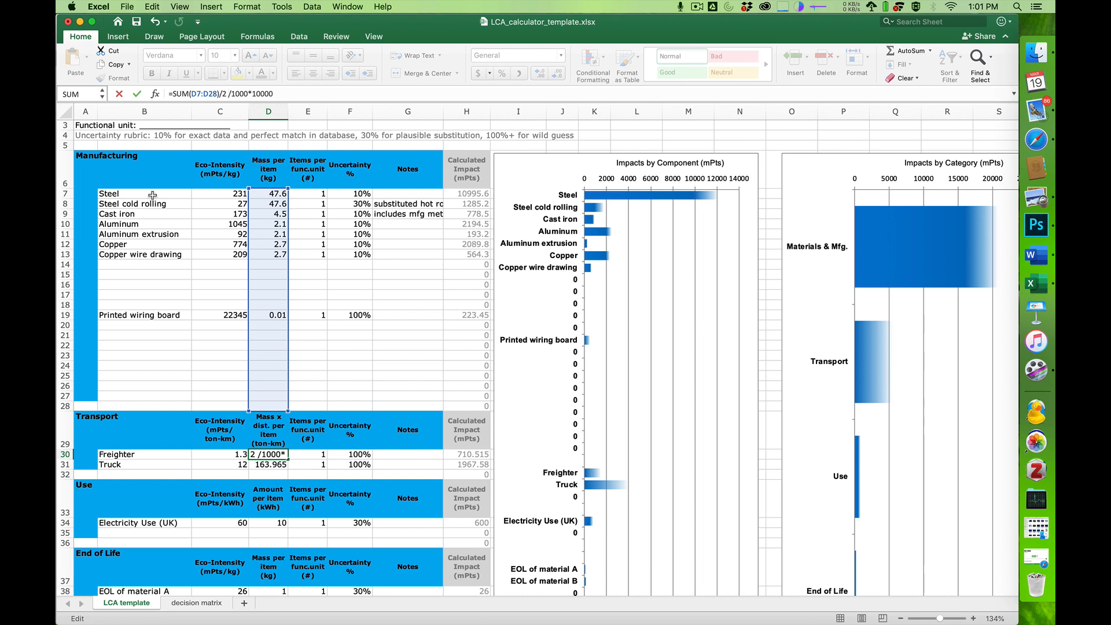
{"action": "left_click_drag", "start_coordinate": [153, 195], "coordinate": [270, 293]}
{"action": "key", "text": "Escape"}
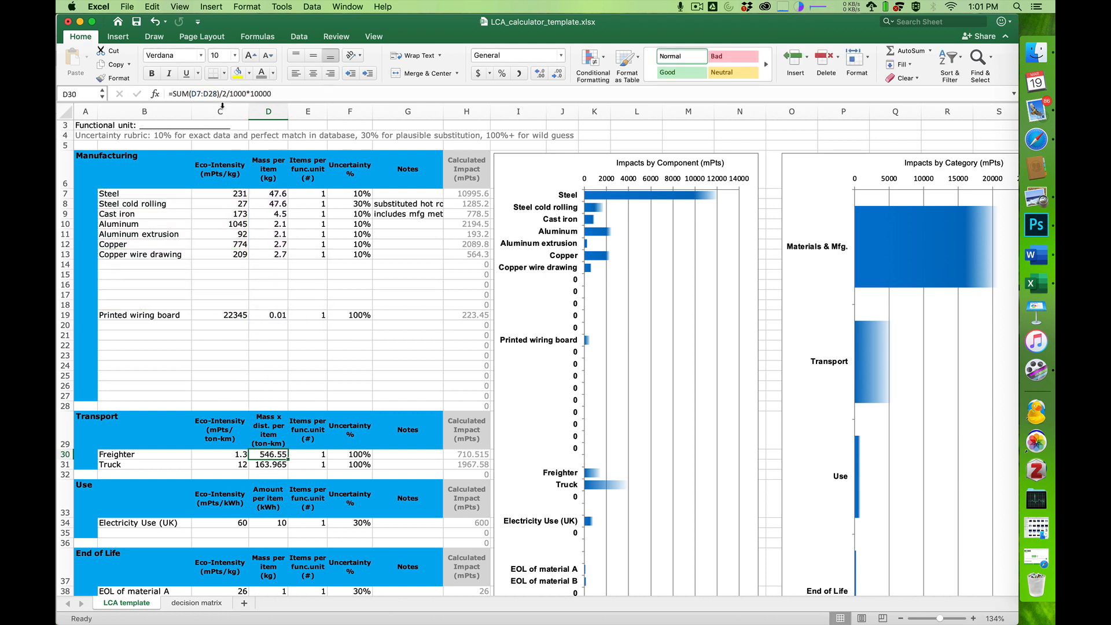
Remove the division by 2 and the D7:D28 range from the Freighter's formula in D30
{"action": "left_click", "coordinate": [223, 93]}
{"action": "left_click", "coordinate": [227, 93]}
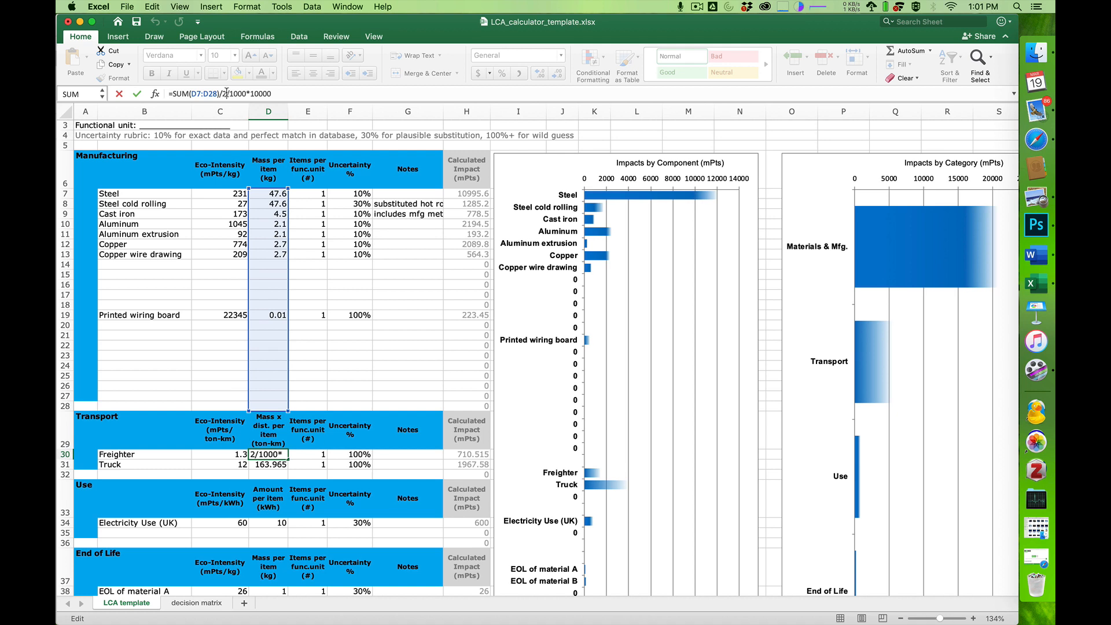
{"action": "key", "text": "BackSpace"}
{"action": "left_click_drag", "start_coordinate": [218, 93], "coordinate": [193, 94]}
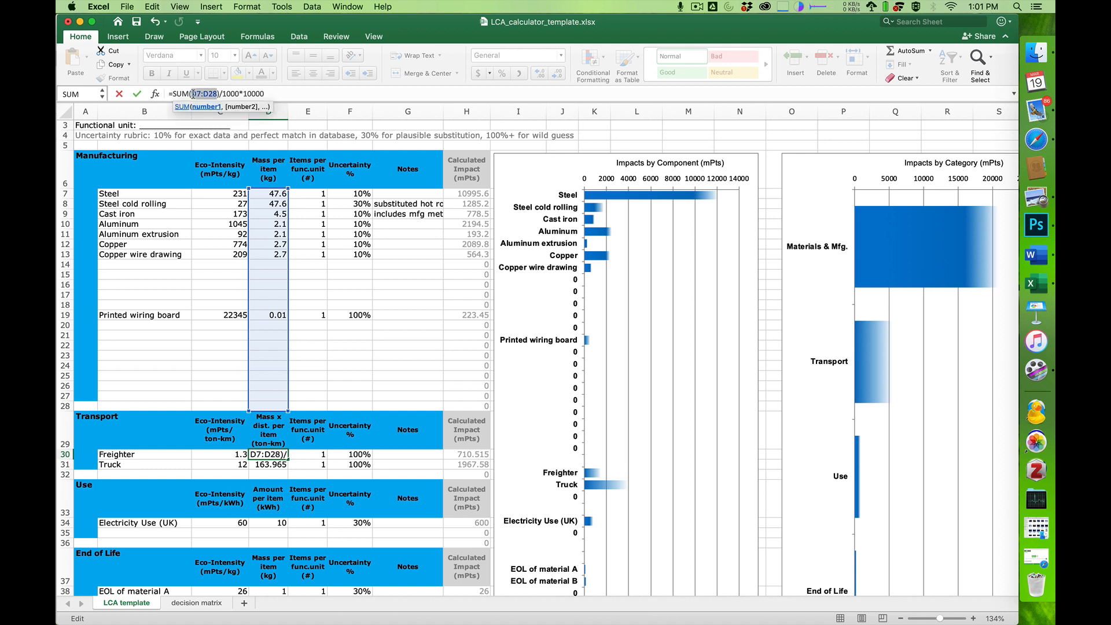
{"action": "key", "text": "BackSpace"}
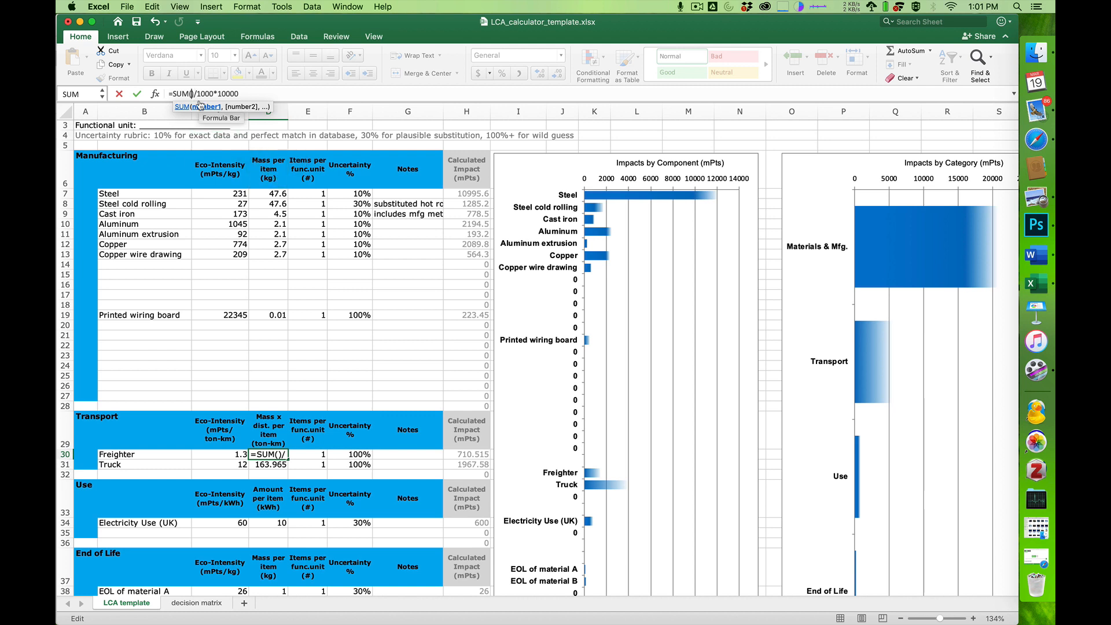
Make the SUM in D30 add only the material masses in D7, D9, D10, D12 and D19
{"action": "left_click", "coordinate": [266, 193]}
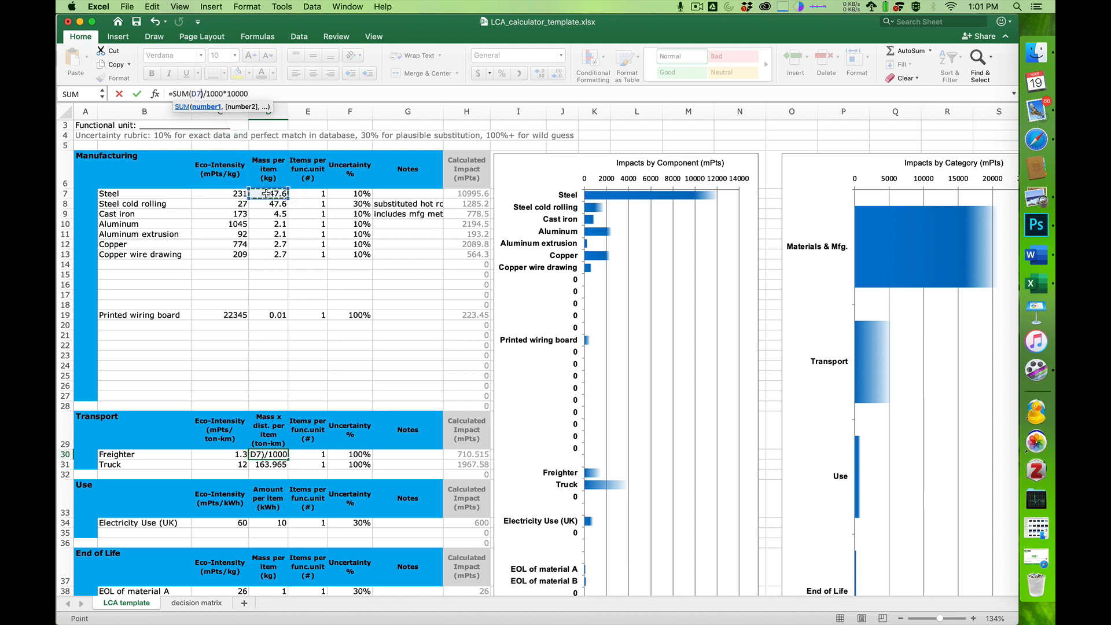
{"action": "type", "text": ","}
{"action": "left_click", "coordinate": [271, 213]}
{"action": "type", "text": ","}
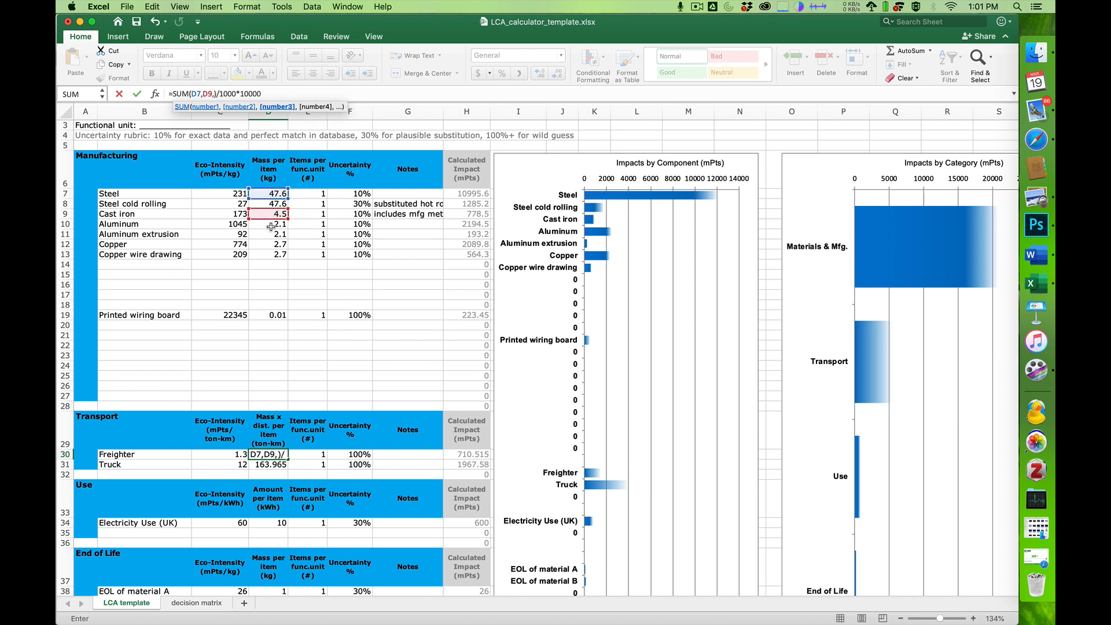
{"action": "left_click", "coordinate": [272, 224]}
{"action": "type", "text": ","}
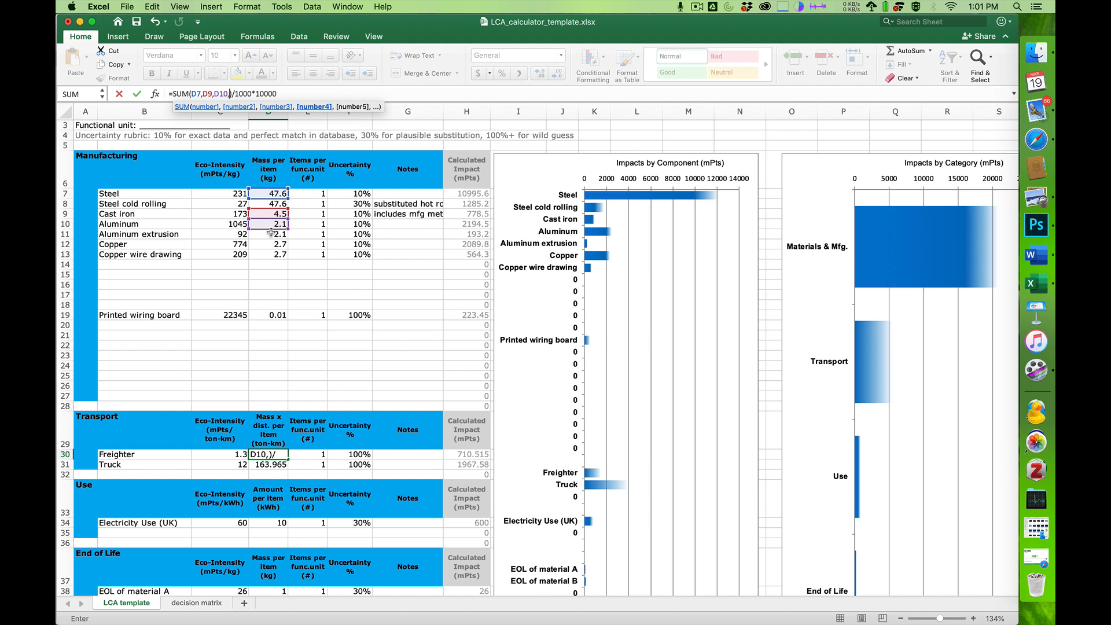
{"action": "left_click", "coordinate": [269, 244]}
{"action": "type", "text": ","}
{"action": "left_click", "coordinate": [273, 315]}
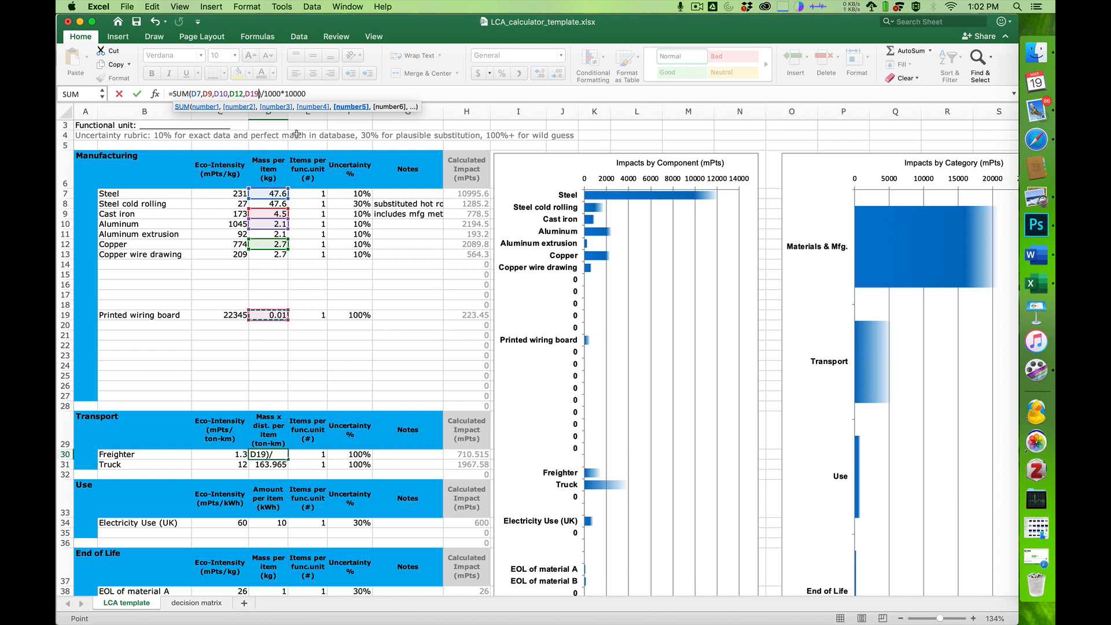
{"action": "left_click", "coordinate": [263, 93]}
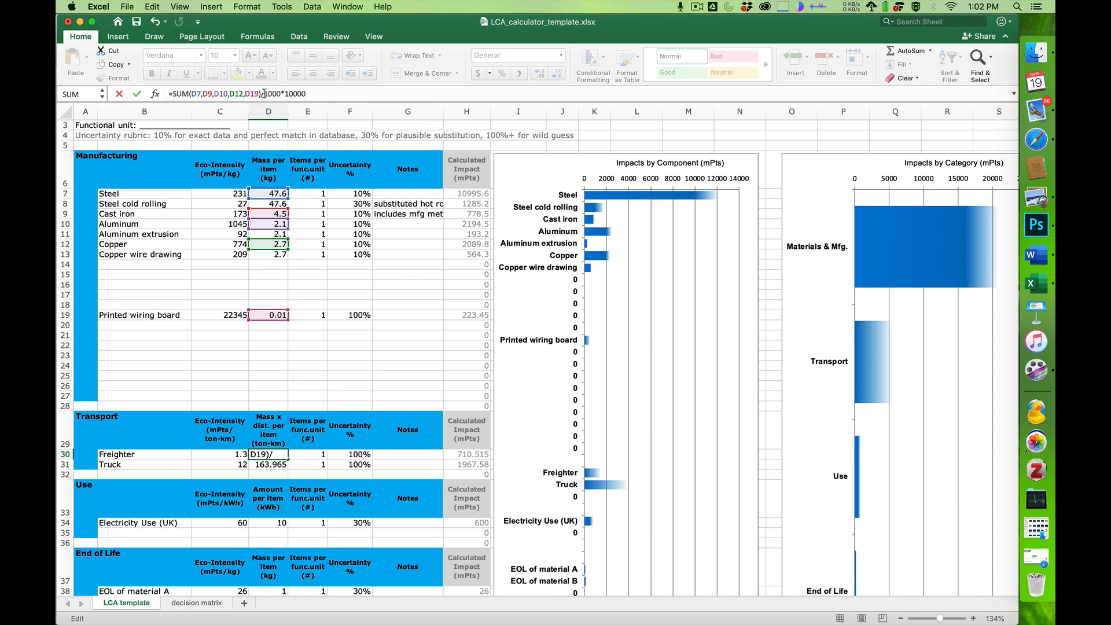
Check the converted kilometre value in Safari and set the distance factor in Excel's D30 formula to 9656
{"action": "left_click_drag", "start_coordinate": [264, 93], "coordinate": [281, 93]}
{"action": "left_click_drag", "start_coordinate": [284, 94], "coordinate": [311, 93]}
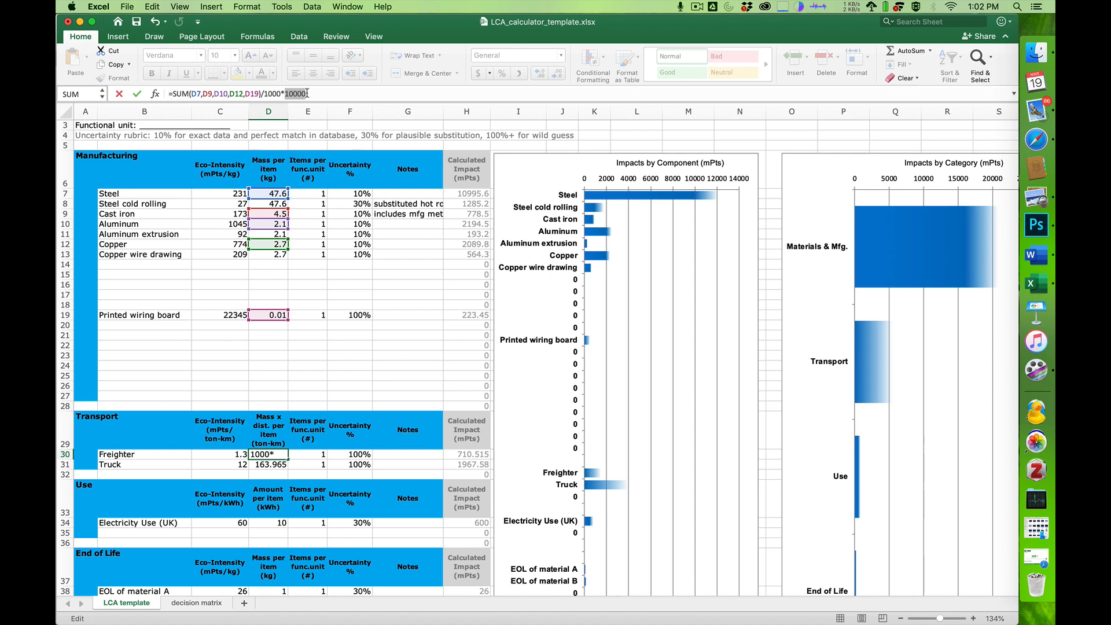
{"action": "key", "text": "super+Tab"}
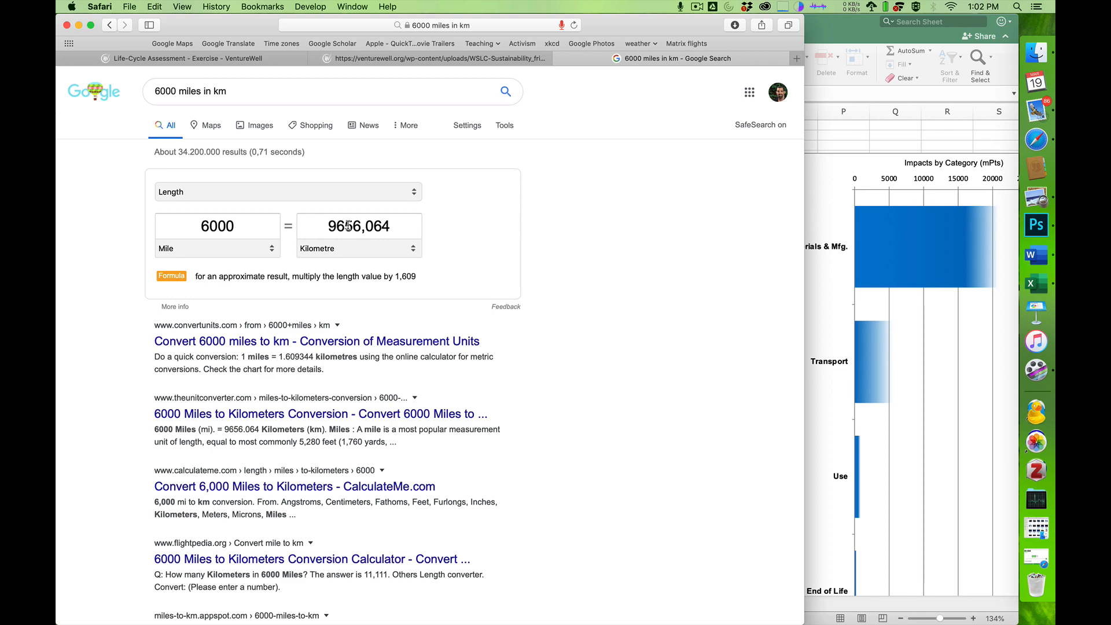
{"action": "key", "text": "super+Tab"}
{"action": "left_click", "coordinate": [301, 95]}
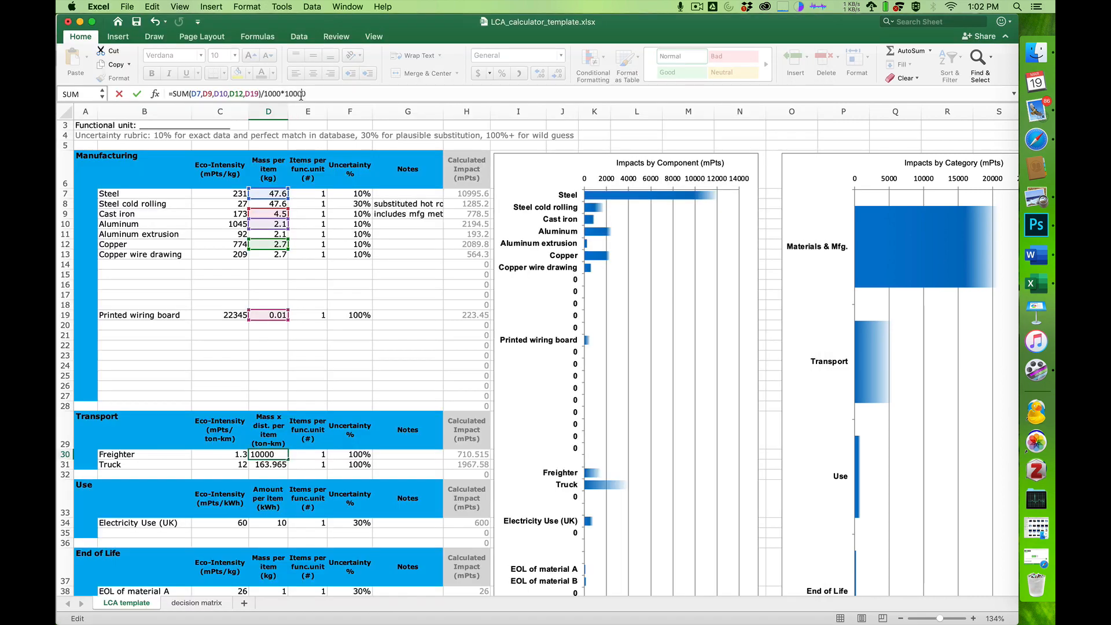
{"action": "left_click_drag", "start_coordinate": [284, 94], "coordinate": [316, 95]}
{"action": "type", "text": "9656"}
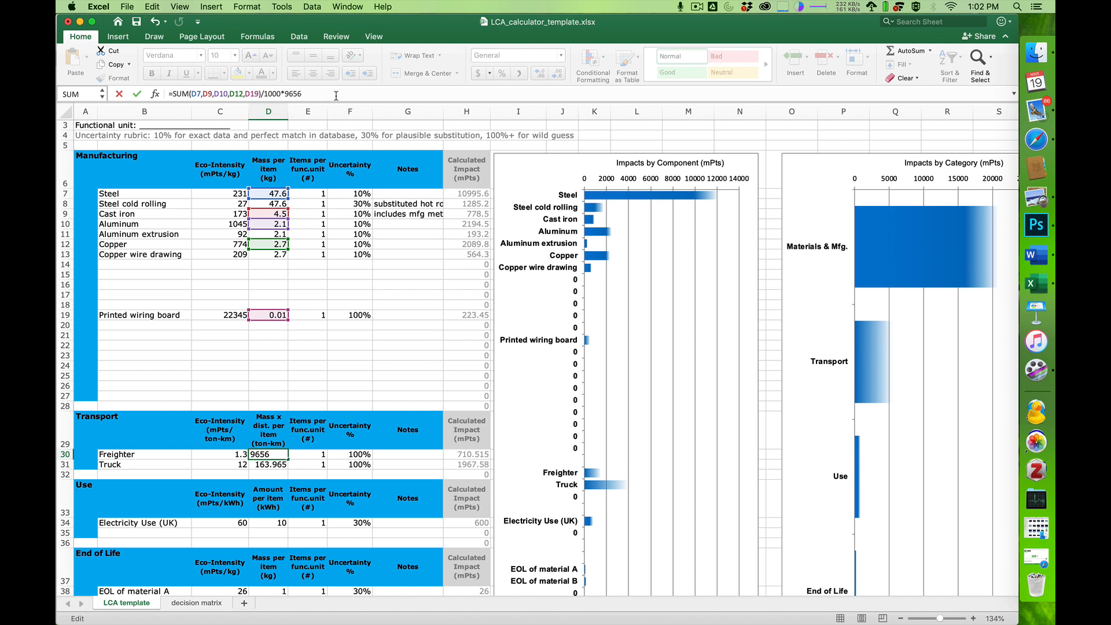
{"action": "key", "text": "Return"}
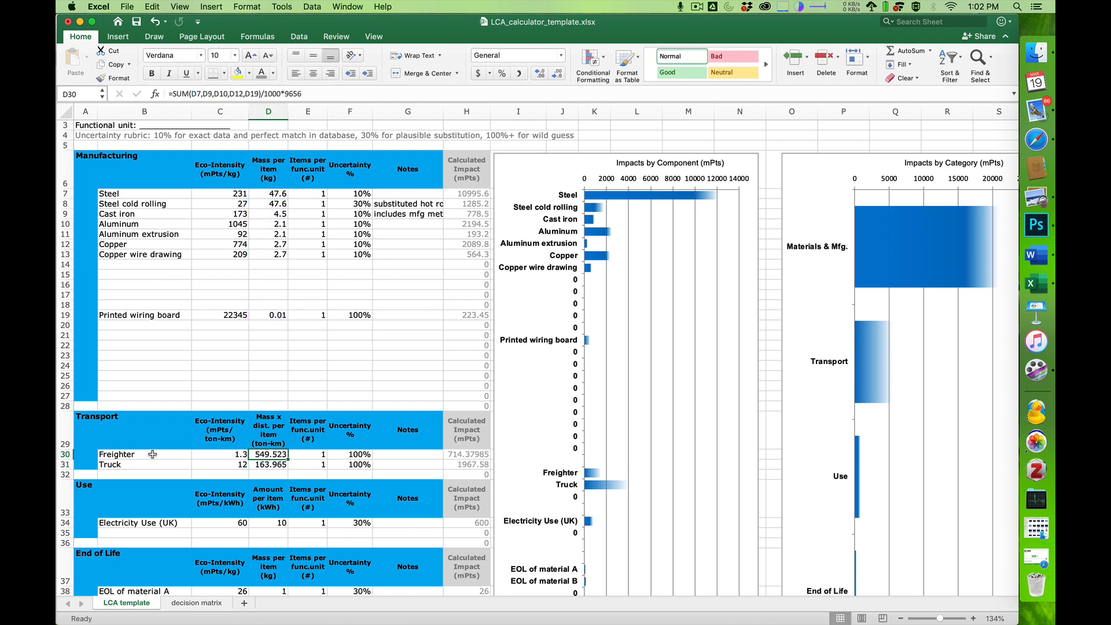
Rename the Freighter entry in B30 as Oceangoing Freighter
{"action": "double_click", "coordinate": [152, 454]}
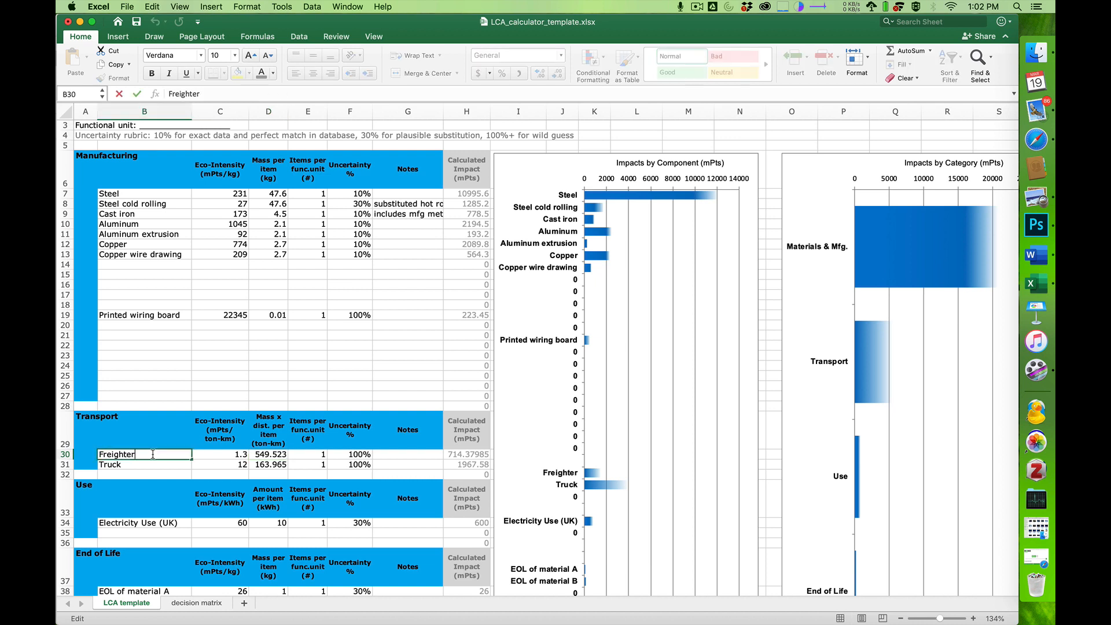
{"action": "key", "text": "Home"}
{"action": "type", "text": "Oceangoing"}
{"action": "key", "text": "Return"}
{"action": "left_click", "coordinate": [152, 454]}
Switch to Safari and check the Ocean Freight entry in the fridge worksheet's Transport section
{"action": "key", "text": "super+Tab"}
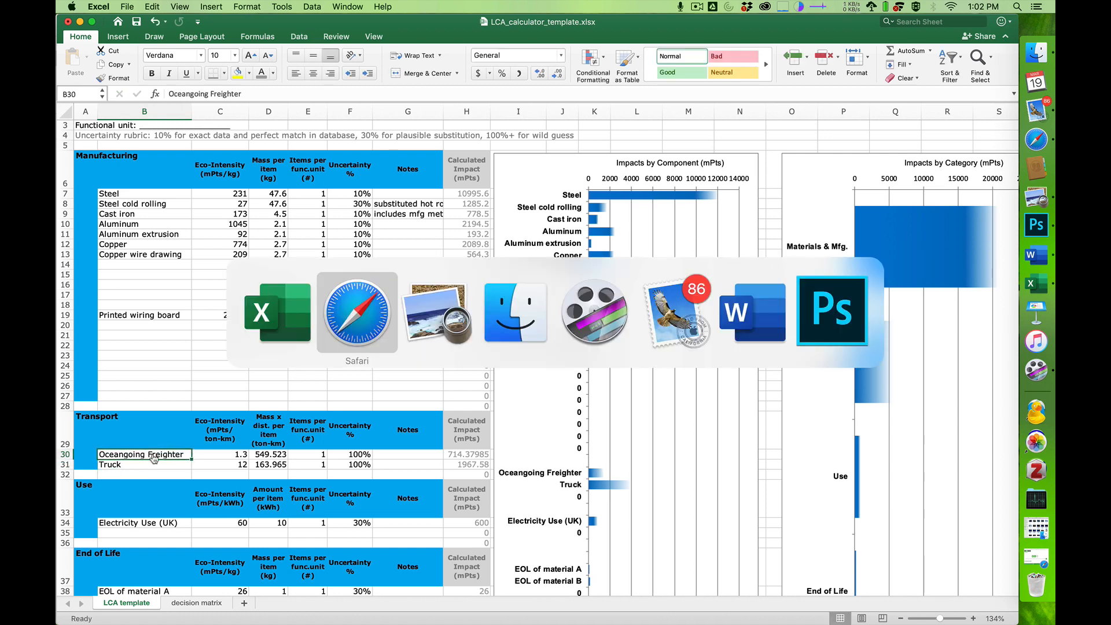
{"action": "left_click", "coordinate": [359, 313]}
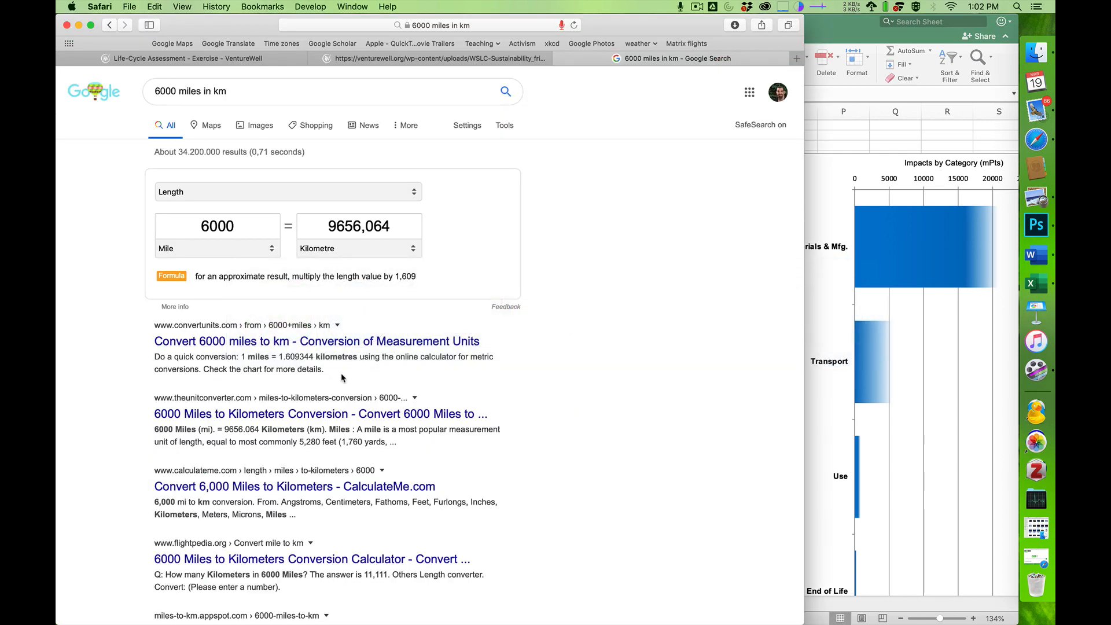
{"action": "key", "text": "ctrl+shift+Tab"}
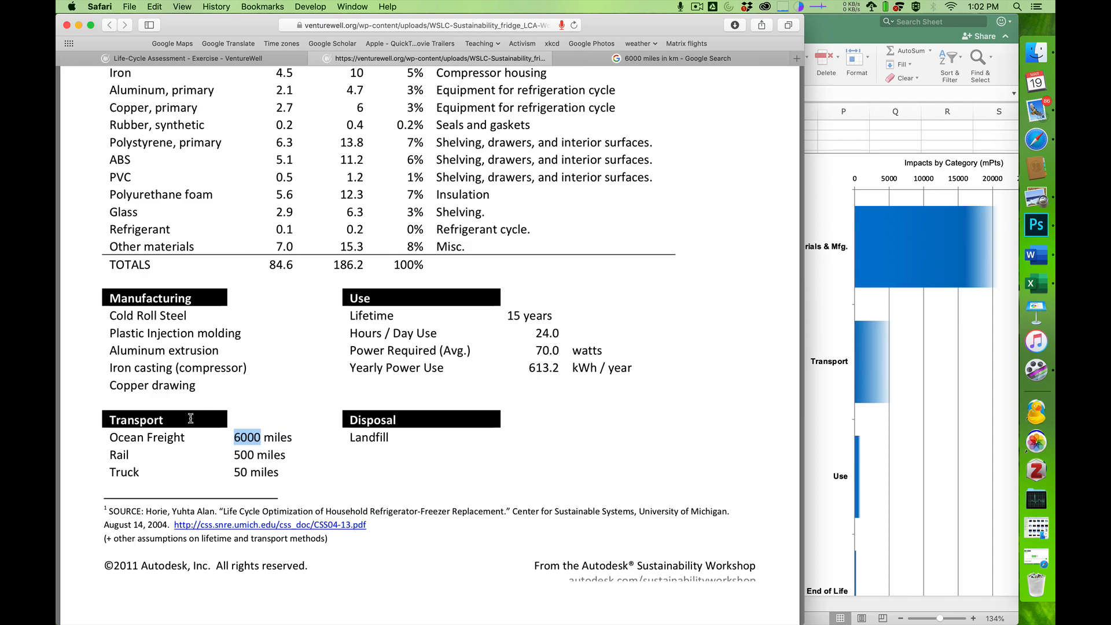
{"action": "left_click_drag", "start_coordinate": [130, 437], "coordinate": [260, 438]}
{"action": "left_click", "coordinate": [259, 437]}
Switch to Preview and search the Ecolizer PDF for "freighter", replacing that search with "ship"
{"action": "key", "text": "super+Tab"}
{"action": "key", "text": "super+Tab"}
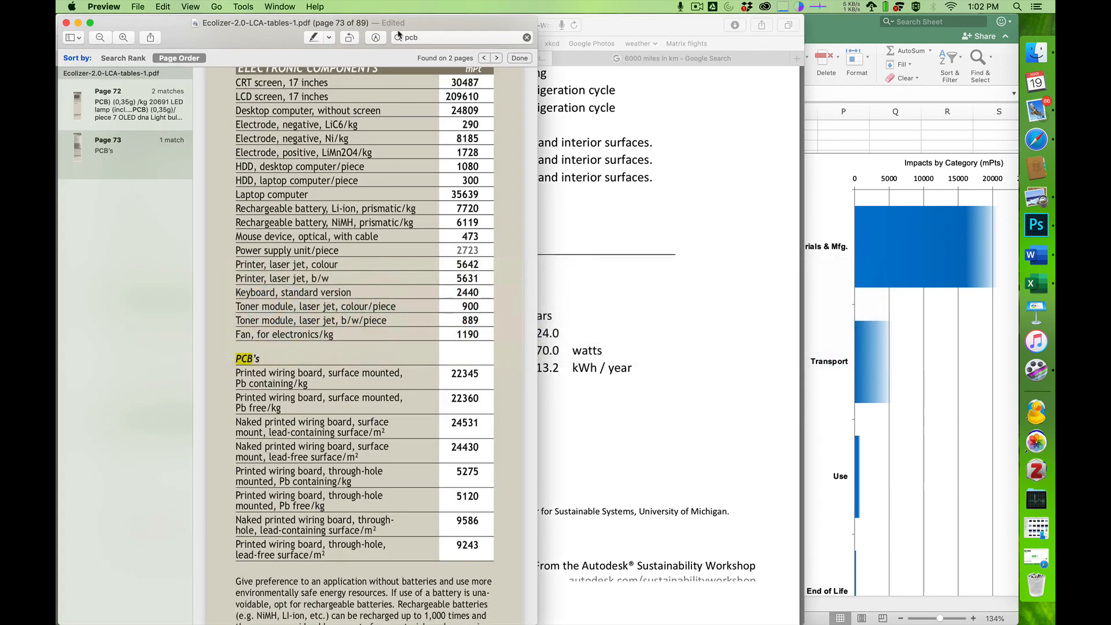
{"action": "double_click", "coordinate": [412, 34]}
{"action": "type", "text": "freighter"}
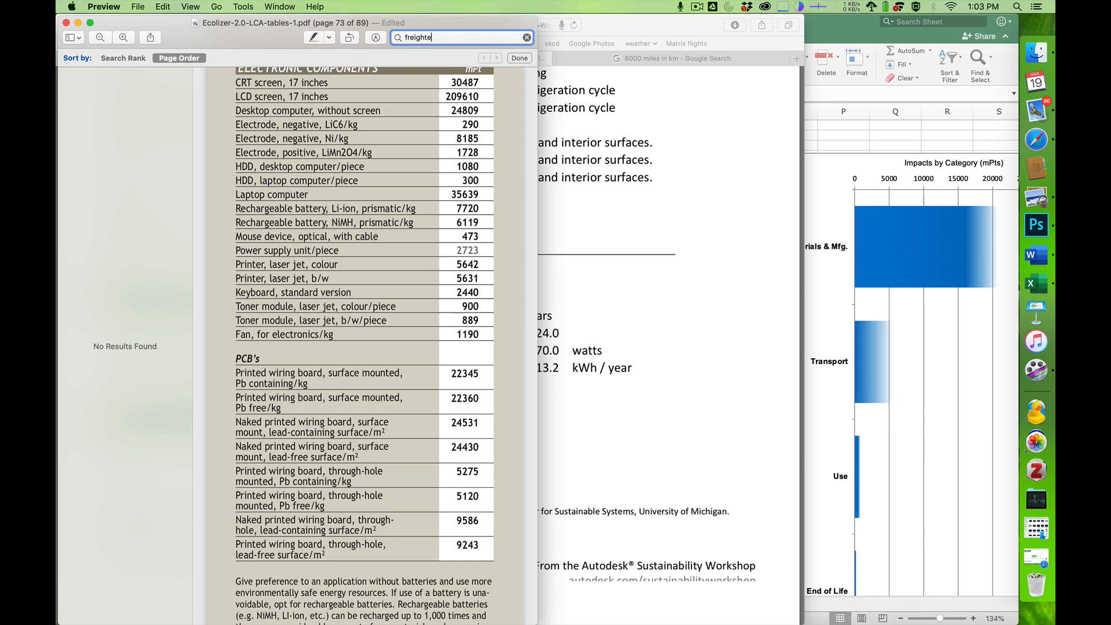
{"action": "key", "text": "BackSpace"}
{"action": "key", "text": "BackSpace"}
{"action": "key", "text": "BackSpace"}
{"action": "key", "text": "BackSpace"}
{"action": "key", "text": "BackSpace"}
{"action": "key", "text": "BackSpace"}
{"action": "type", "text": "ship"}
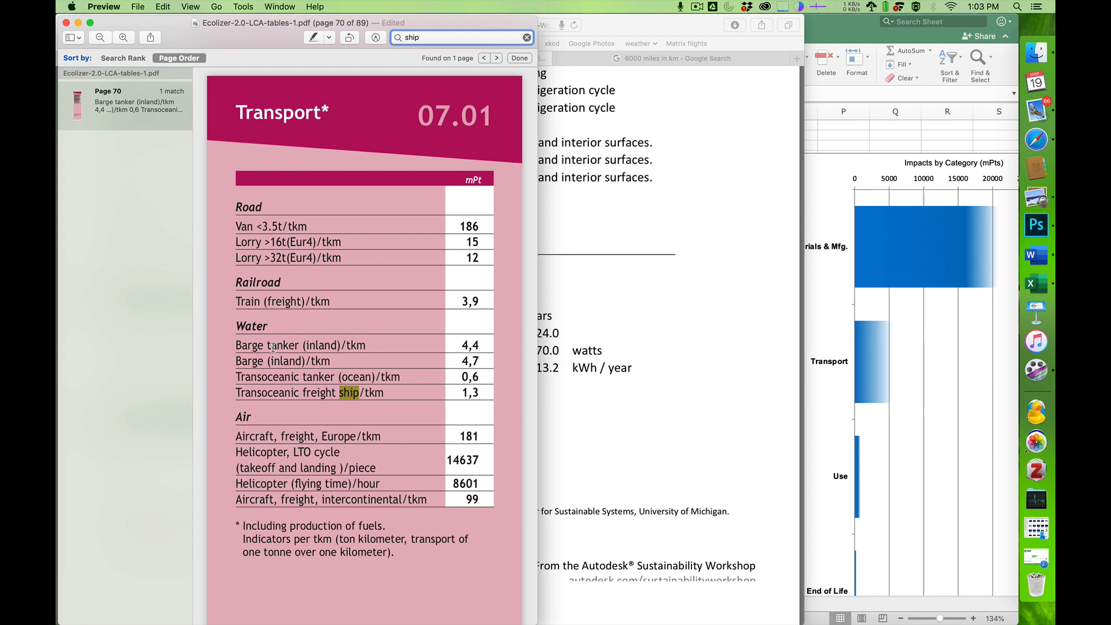
Check the transoceanic freight ship's eco-intensity per tkm in the Transport table against C30 in Excel
{"action": "left_click_drag", "start_coordinate": [278, 346], "coordinate": [299, 346]}
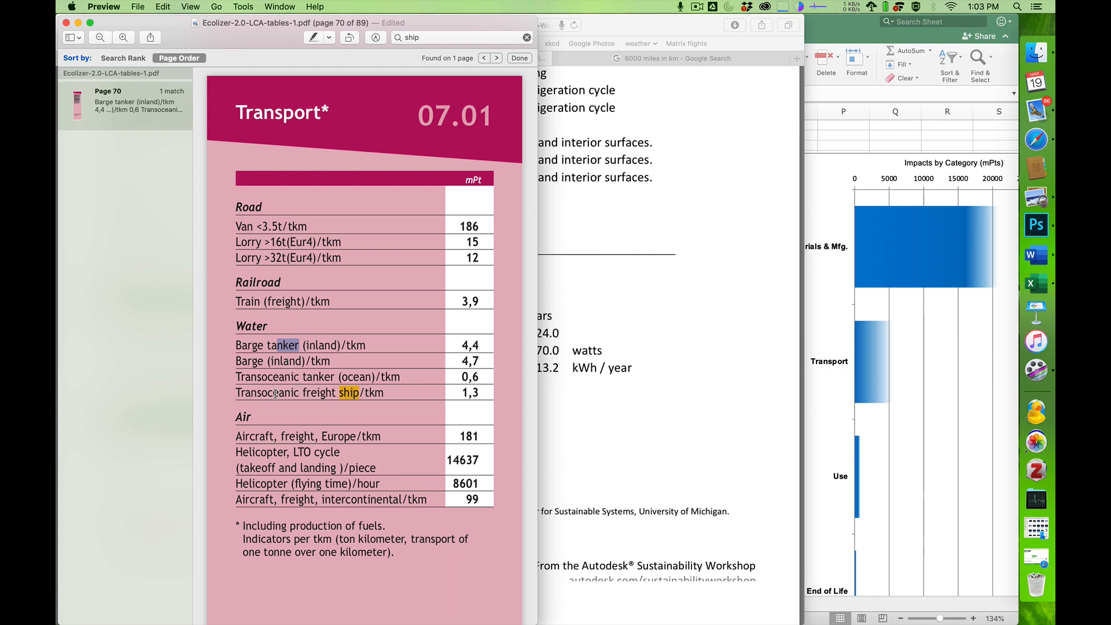
{"action": "left_click_drag", "start_coordinate": [260, 395], "coordinate": [337, 392]}
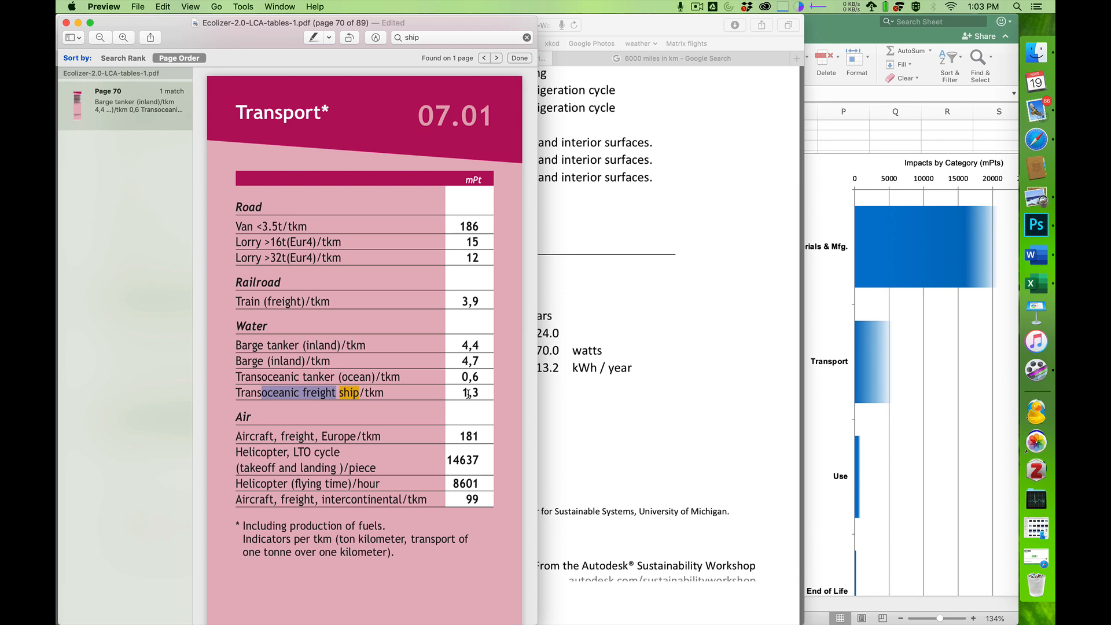
{"action": "left_click_drag", "start_coordinate": [383, 395], "coordinate": [364, 399]}
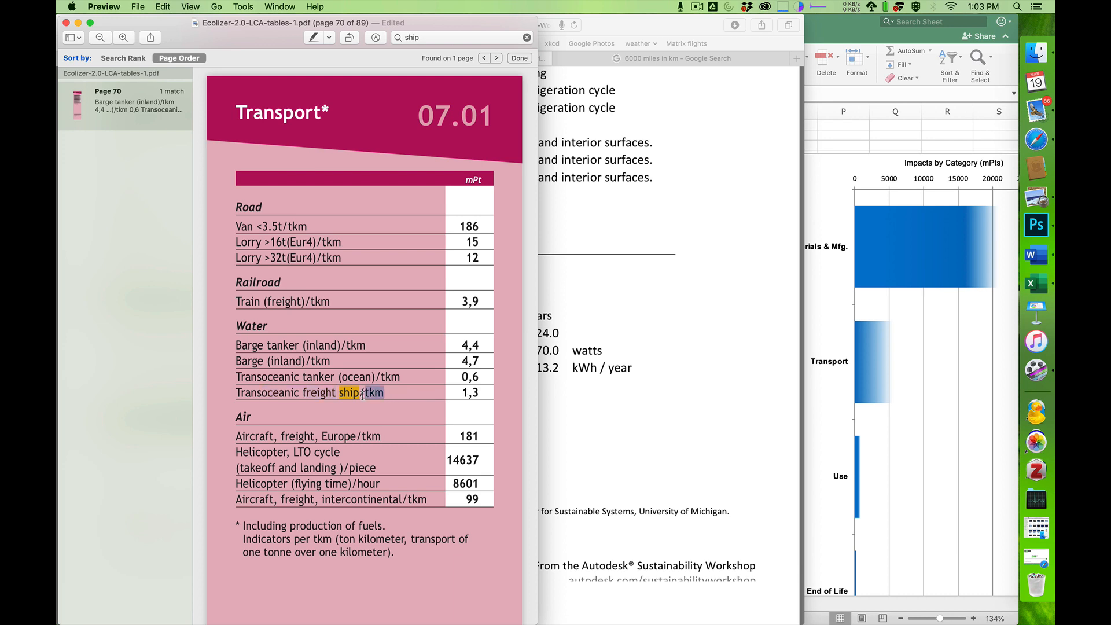
{"action": "key", "text": "super+Tab"}
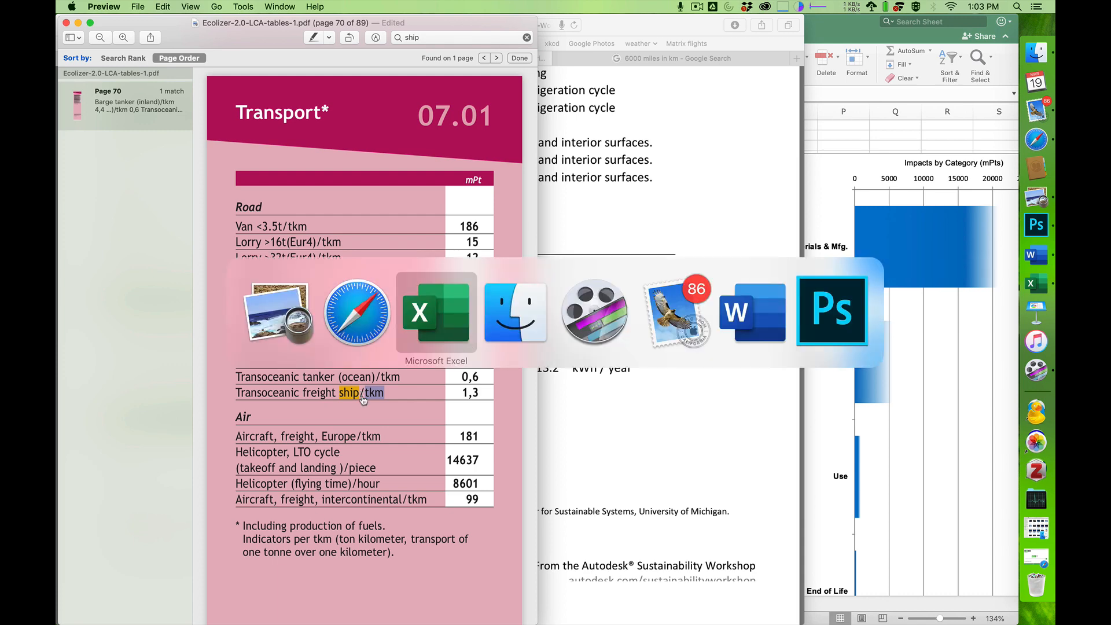
{"action": "key", "text": "super+Tab"}
{"action": "left_click", "coordinate": [229, 456]}
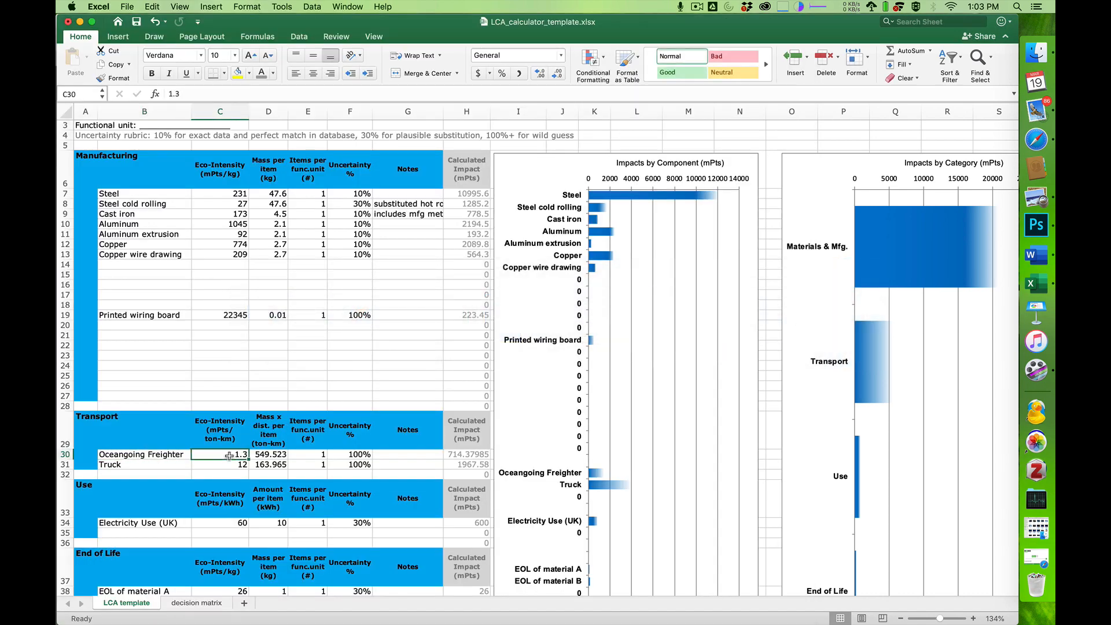
Enter 1.3 as the Oceangoing Freighter's eco-intensity in C30 and set its uncertainty to 10%
{"action": "type", "text": "1.3"}
{"action": "key", "text": "Return"}
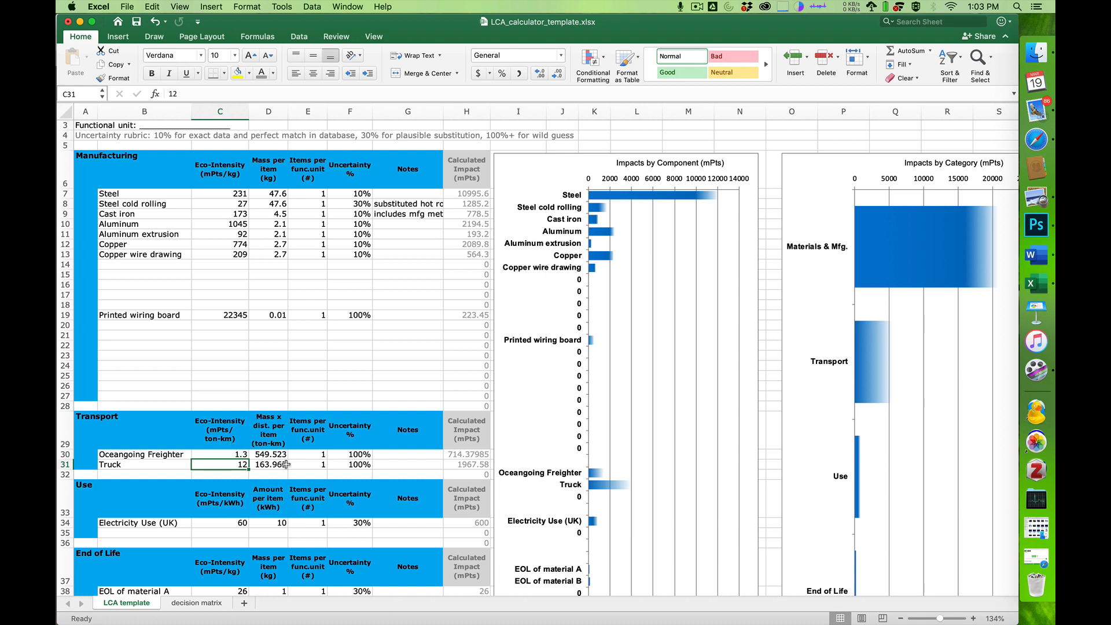
{"action": "left_click", "coordinate": [314, 455]}
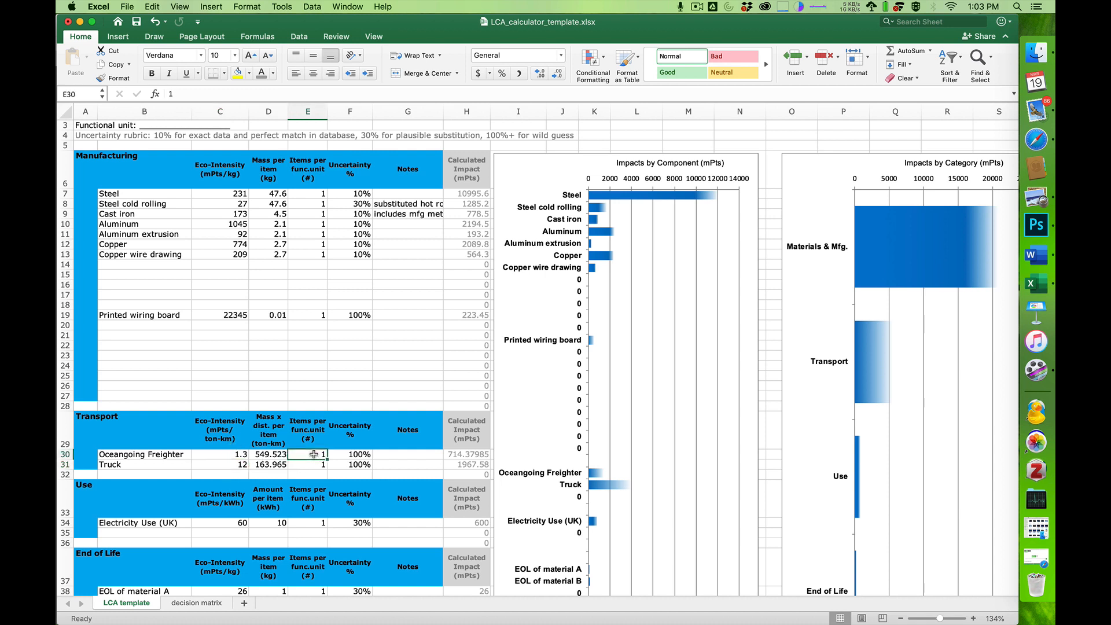
{"action": "left_click", "coordinate": [347, 454]}
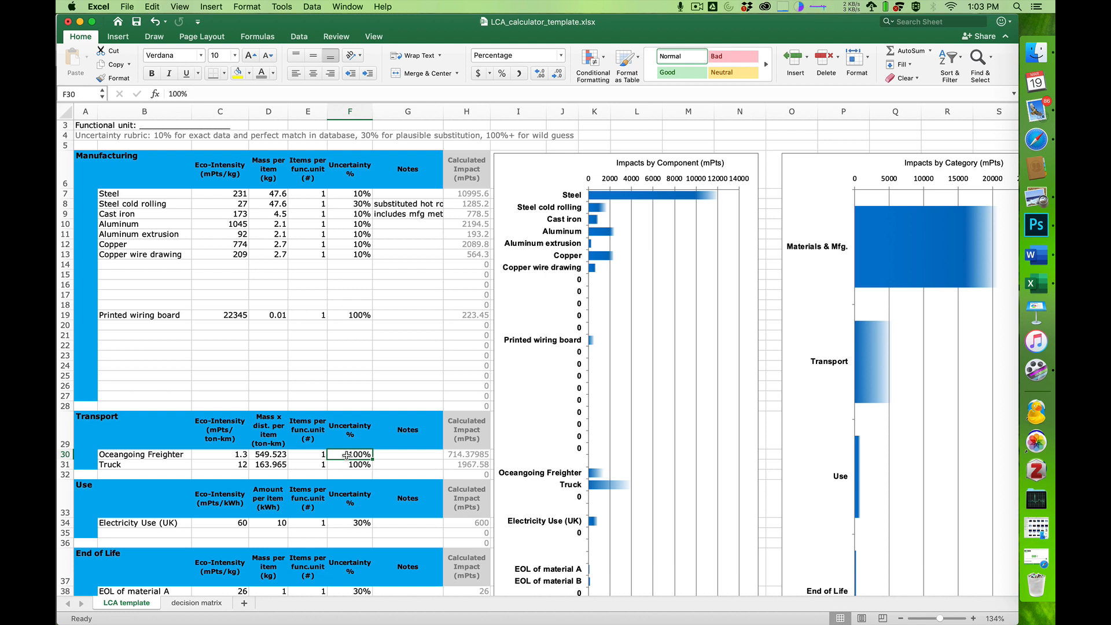
{"action": "type", "text": "10"}
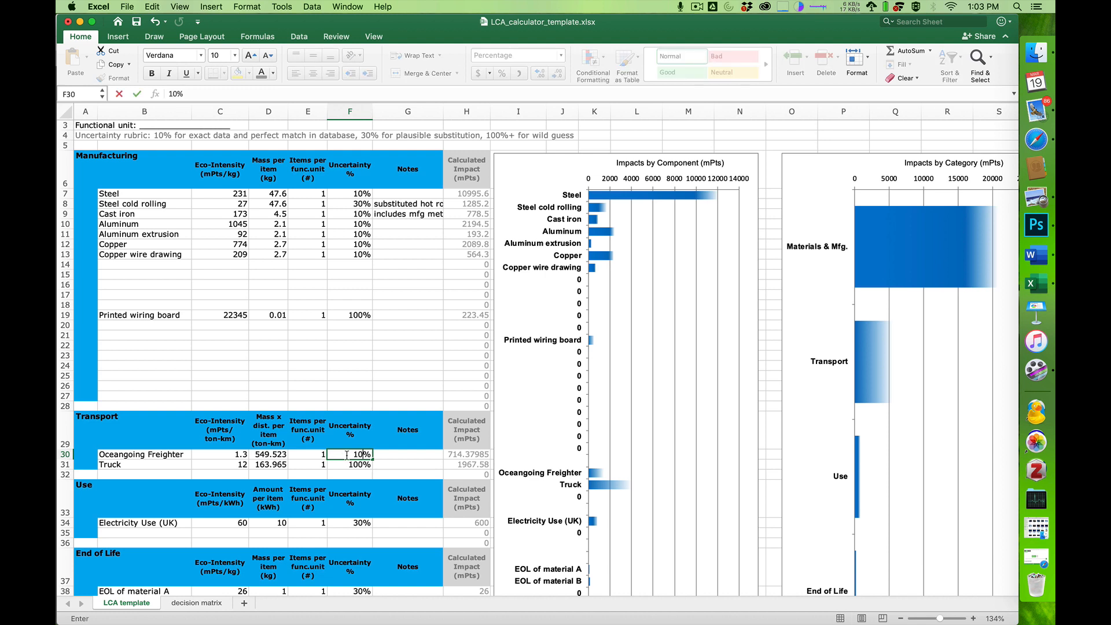
{"action": "key", "text": "Return"}
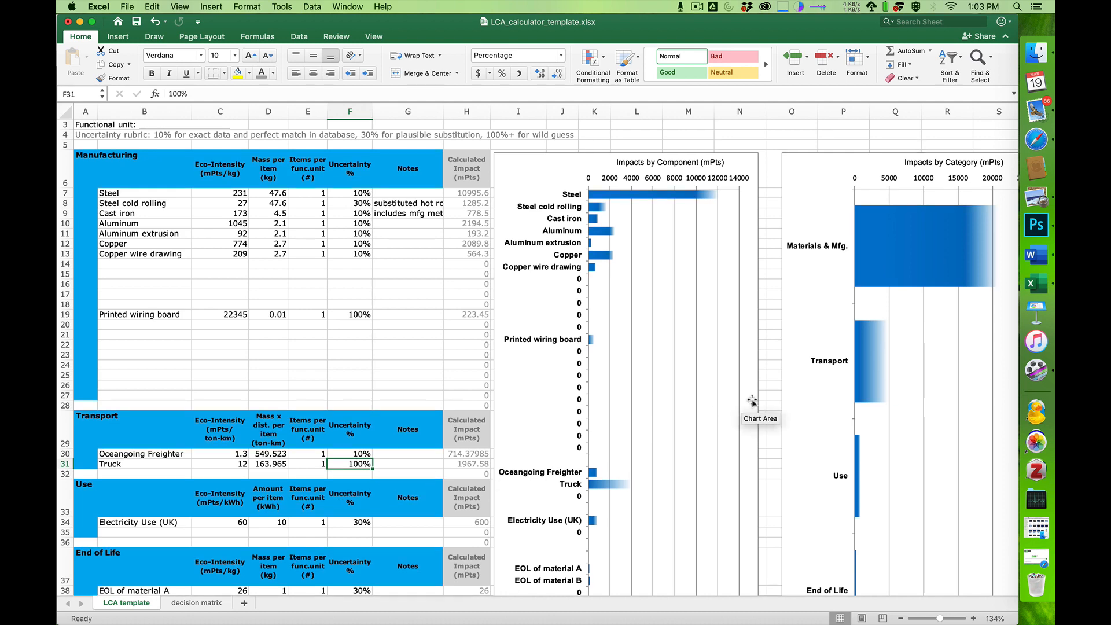
Examine the impacts by component and by category in the charts alongside the Transport entries
{"action": "scroll", "coordinate": [753, 401], "scroll_direction": "right", "scroll_amount": 3}
{"action": "scroll", "coordinate": [752, 401], "scroll_direction": "down", "scroll_amount": 1}
{"action": "scroll", "coordinate": [753, 401], "scroll_direction": "right", "scroll_amount": 2}
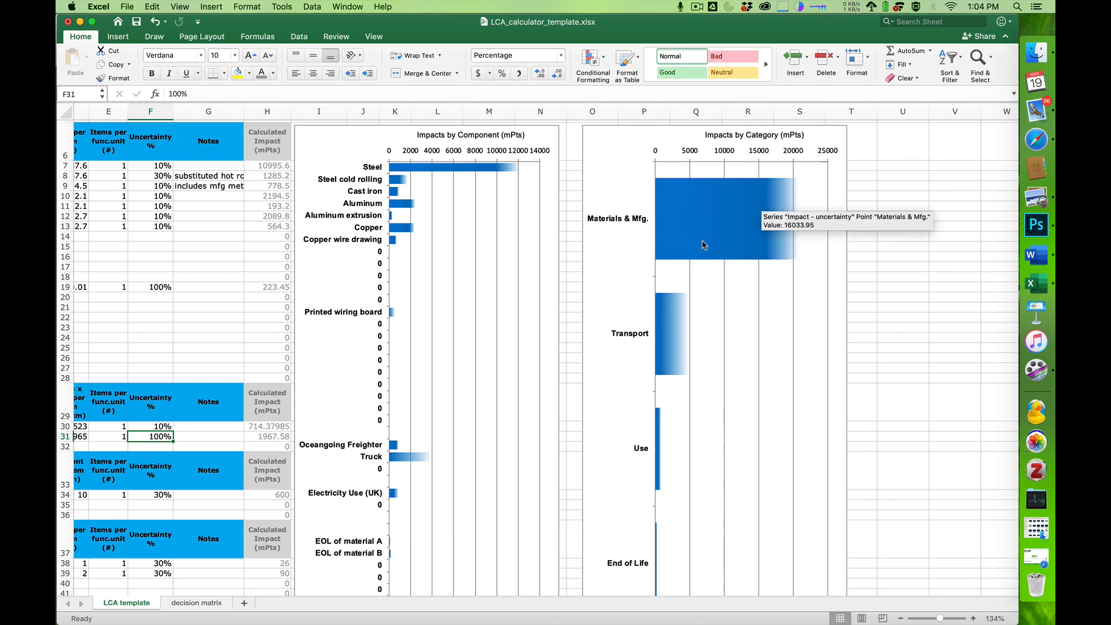
{"action": "scroll", "coordinate": [692, 247], "scroll_direction": "left", "scroll_amount": 3}
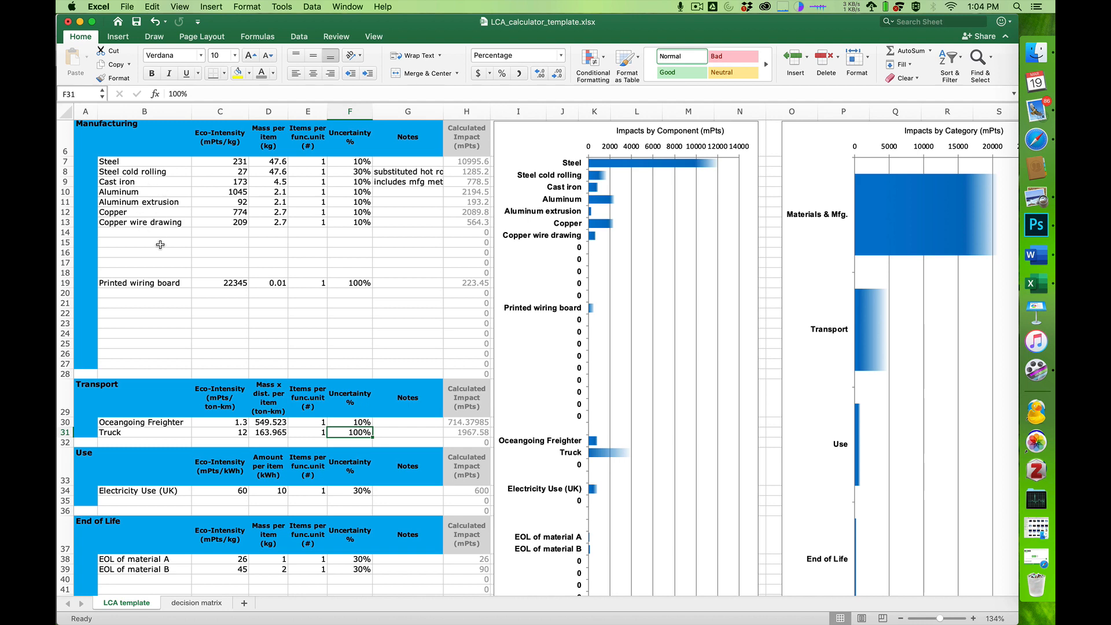
{"action": "scroll", "coordinate": [320, 282], "scroll_direction": "down", "scroll_amount": 3}
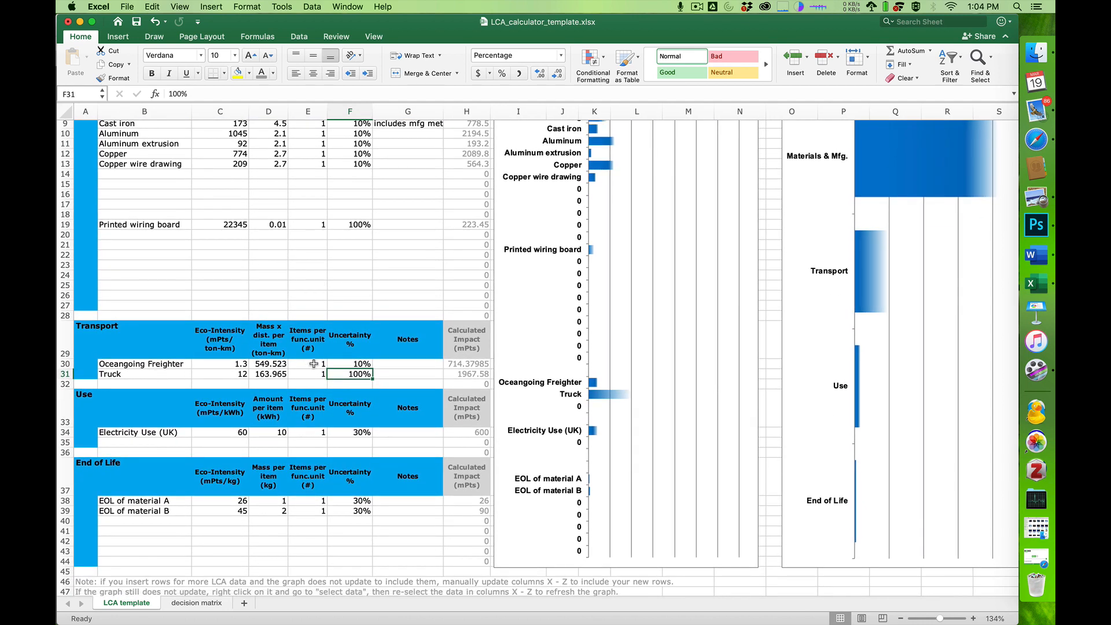
{"action": "left_click", "coordinate": [353, 364]}
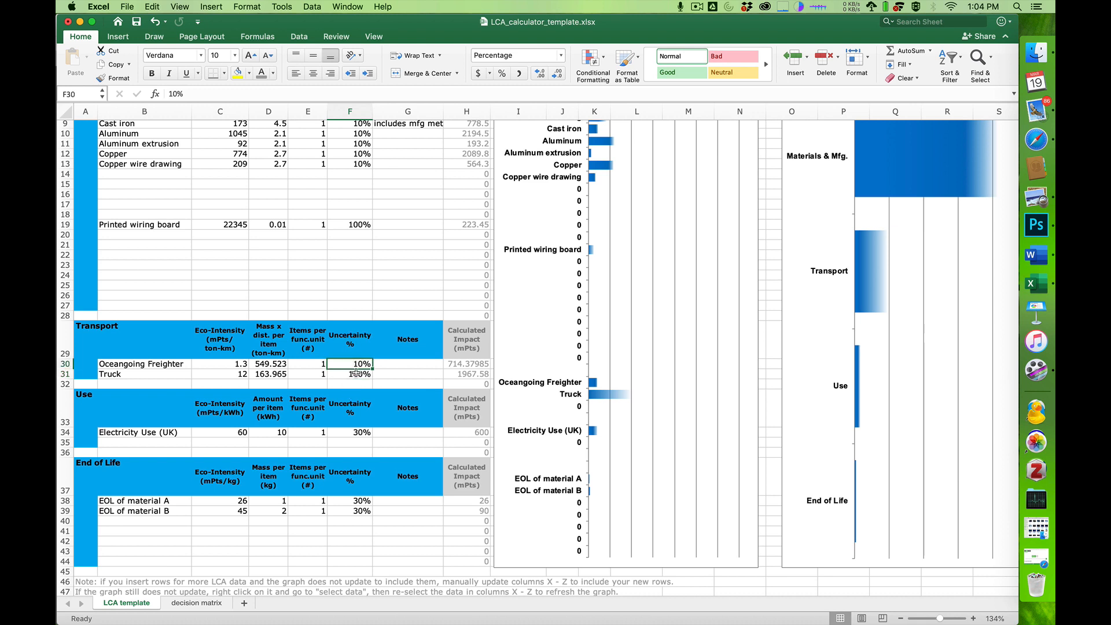
Switch to Safari, check the Rail distance in the fridge worksheet's Transport section, and return to Excel
{"action": "left_click", "coordinate": [160, 373]}
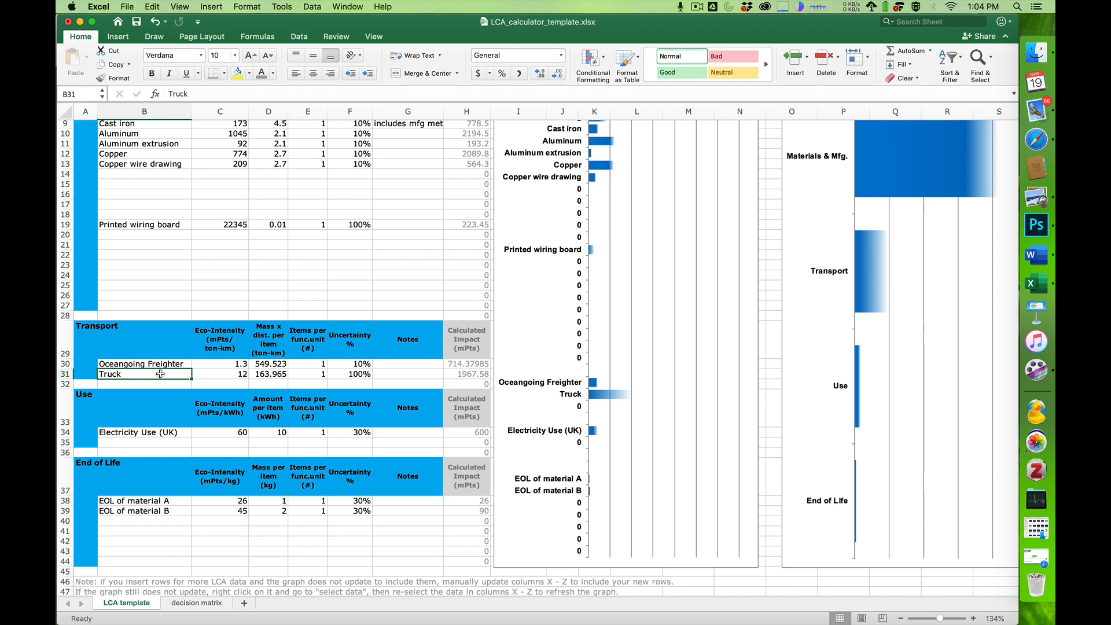
{"action": "key", "text": "super+Tab"}
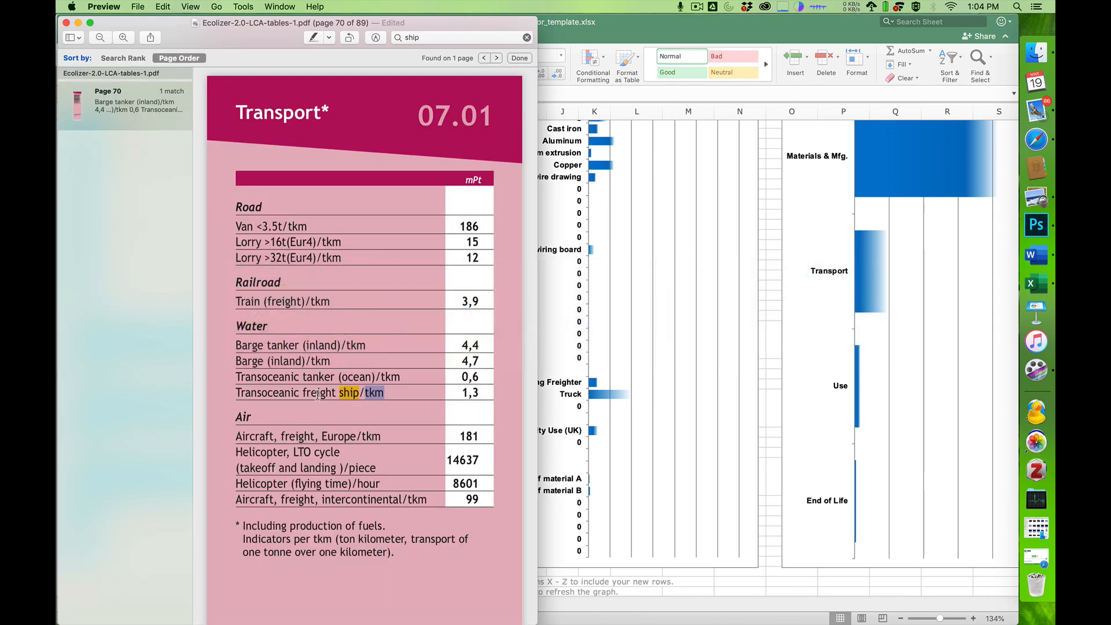
{"action": "key", "text": "super+Tab"}
{"action": "key", "text": "super+Tab"}
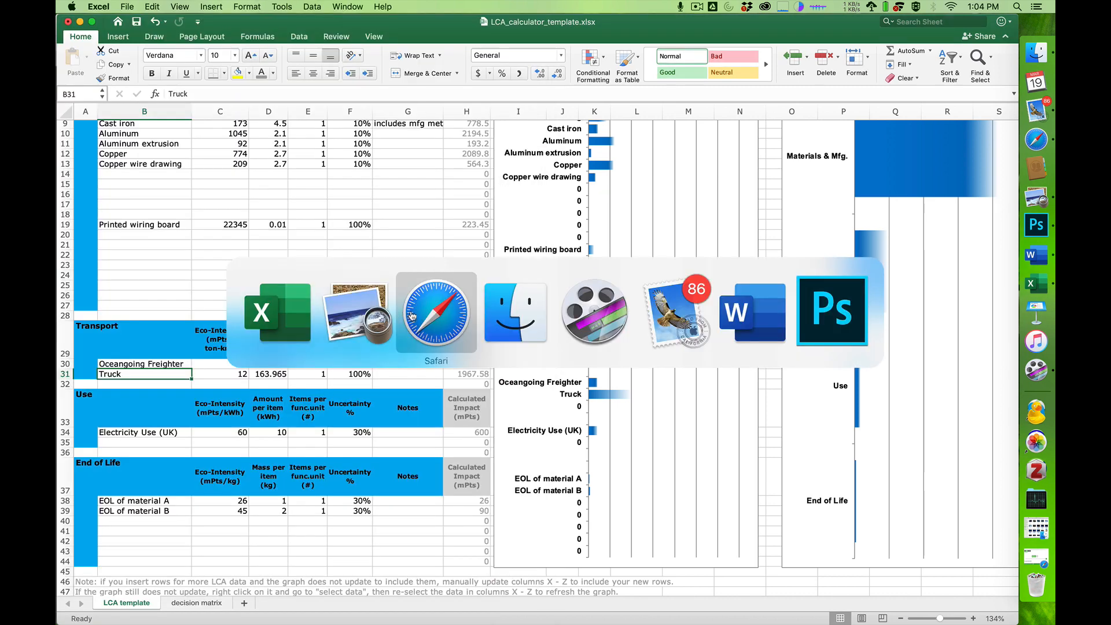
{"action": "left_click", "coordinate": [408, 317]}
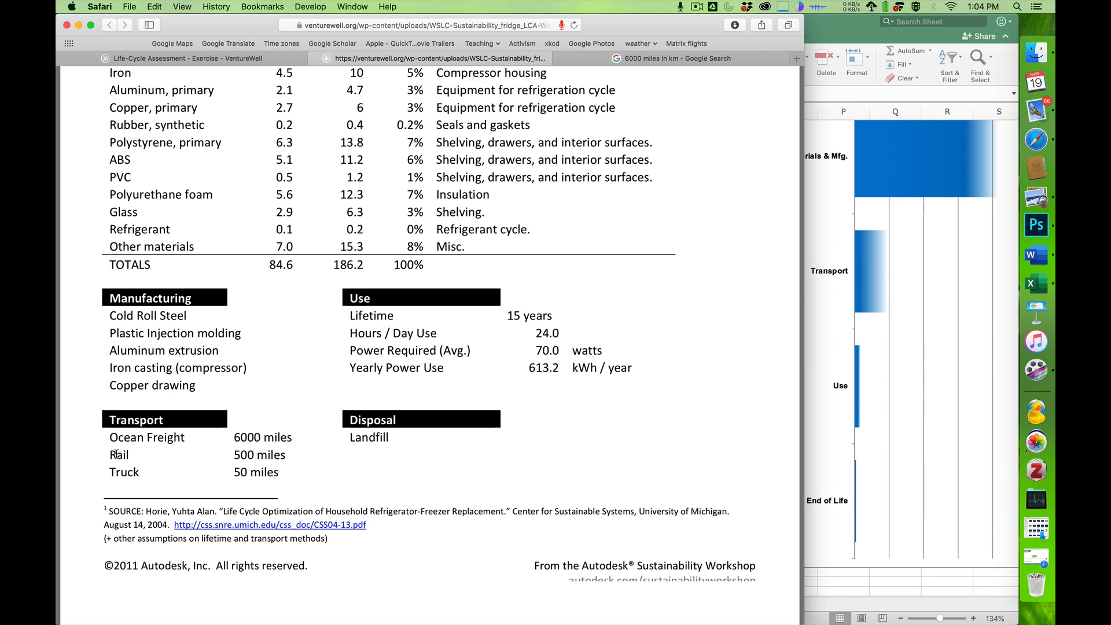
{"action": "left_click_drag", "start_coordinate": [240, 454], "coordinate": [271, 455]}
{"action": "key", "text": "super+Tab"}
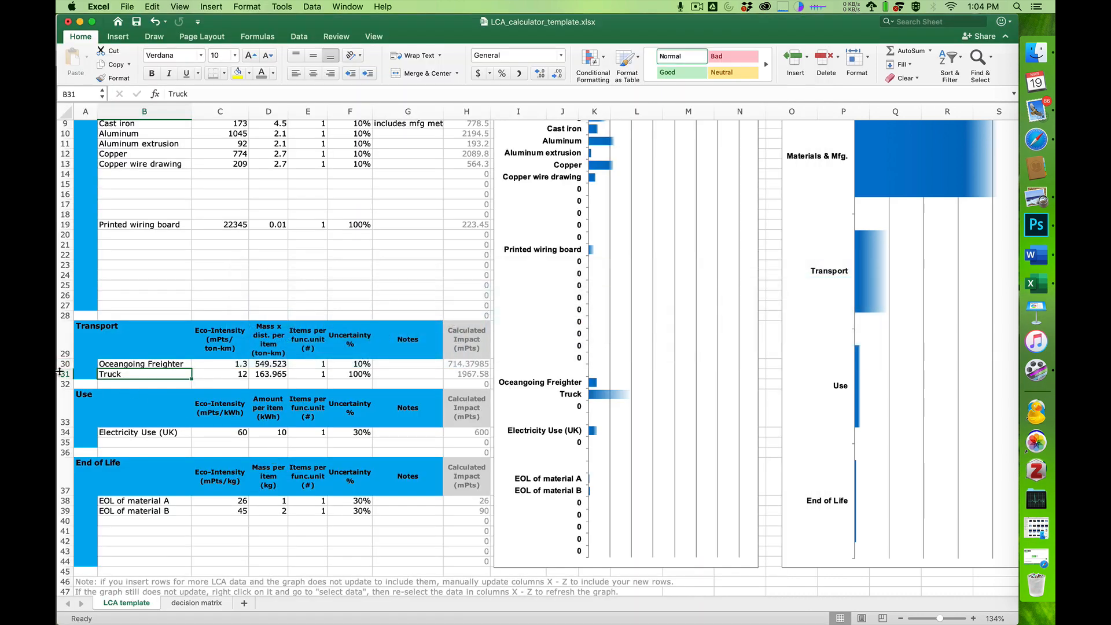
Insert a row above Truck in the Transport section and label it Rail in B31
{"action": "right_click", "coordinate": [59, 371]}
{"action": "left_click", "coordinate": [107, 433]}
{"action": "left_click", "coordinate": [157, 372]}
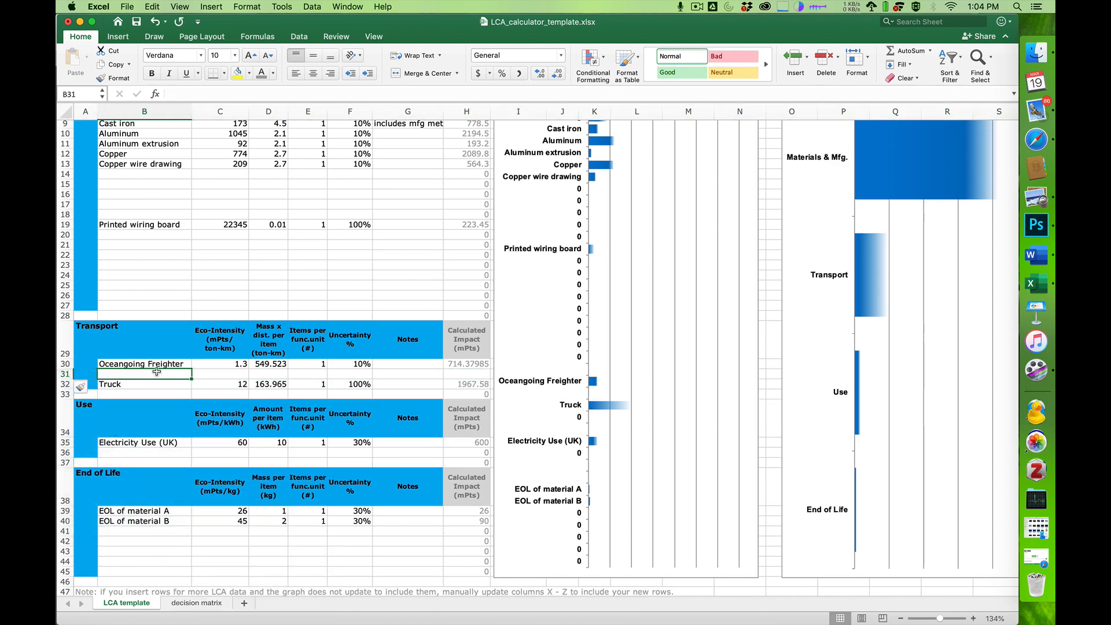
{"action": "type", "text": "Rail"}
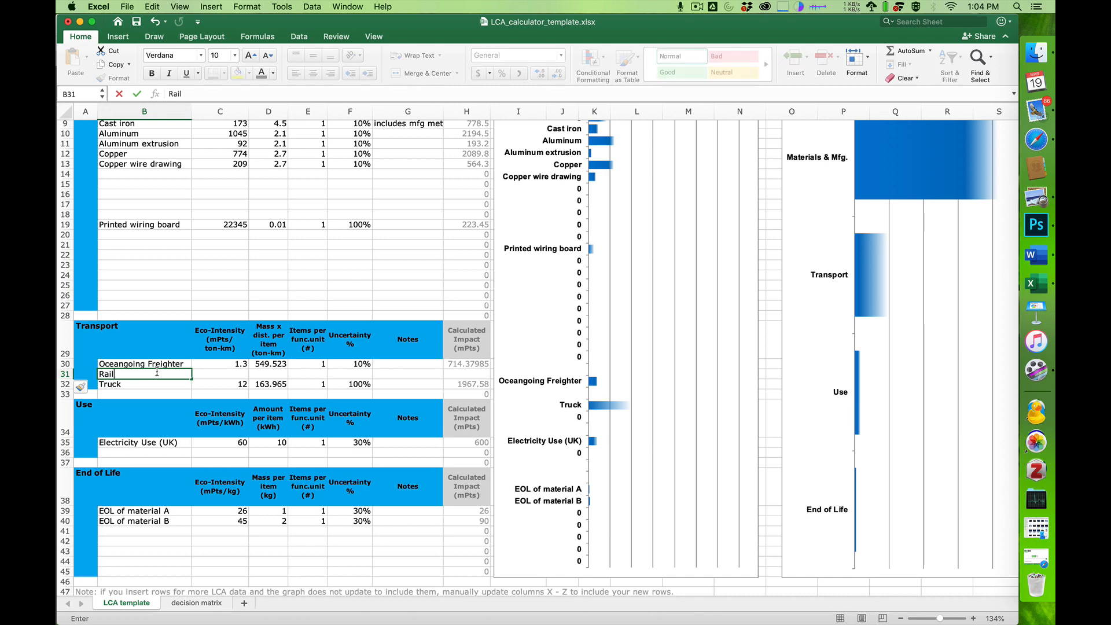
Copy the Oceangoing Freighter's Calculated Impact formula from H30 into H31 for Rail
{"action": "left_click", "coordinate": [472, 364]}
{"action": "key", "text": "super+c"}
{"action": "key", "text": "Down"}
{"action": "key", "text": "super+v"}
Copy the chart data formulas from X30:Z30 into row 31 so Rail feeds the component chart
{"action": "scroll", "coordinate": [671, 354], "scroll_direction": "right", "scroll_amount": 10}
{"action": "left_click", "coordinate": [639, 393]}
{"action": "left_click_drag", "start_coordinate": [639, 393], "coordinate": [715, 396]}
{"action": "key", "text": "super+c"}
{"action": "key", "text": "Down"}
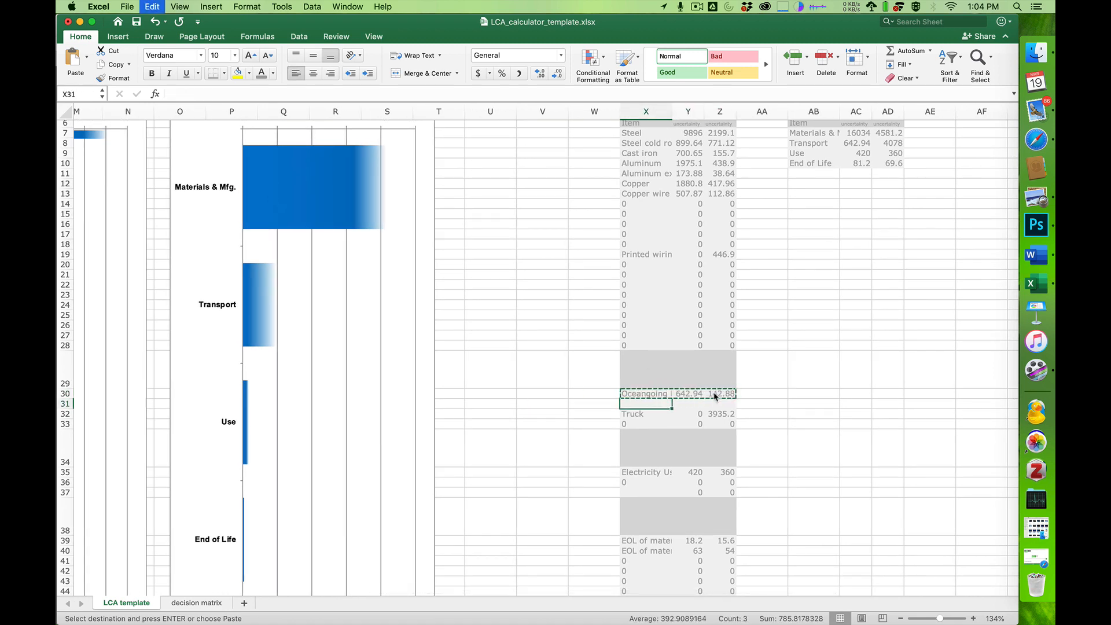
{"action": "key", "text": "super+v"}
{"action": "scroll", "coordinate": [581, 438], "scroll_direction": "left", "scroll_amount": 10}
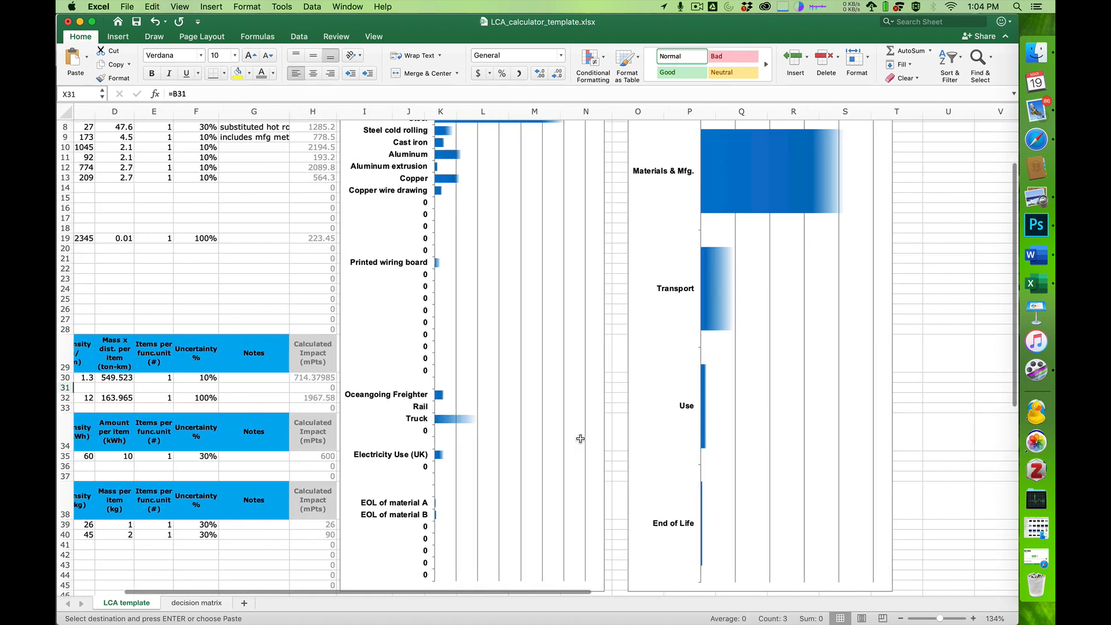
{"action": "scroll", "coordinate": [580, 439], "scroll_direction": "left", "scroll_amount": 5}
{"action": "scroll", "coordinate": [581, 439], "scroll_direction": "down", "scroll_amount": 2}
{"action": "left_click", "coordinate": [386, 343]}
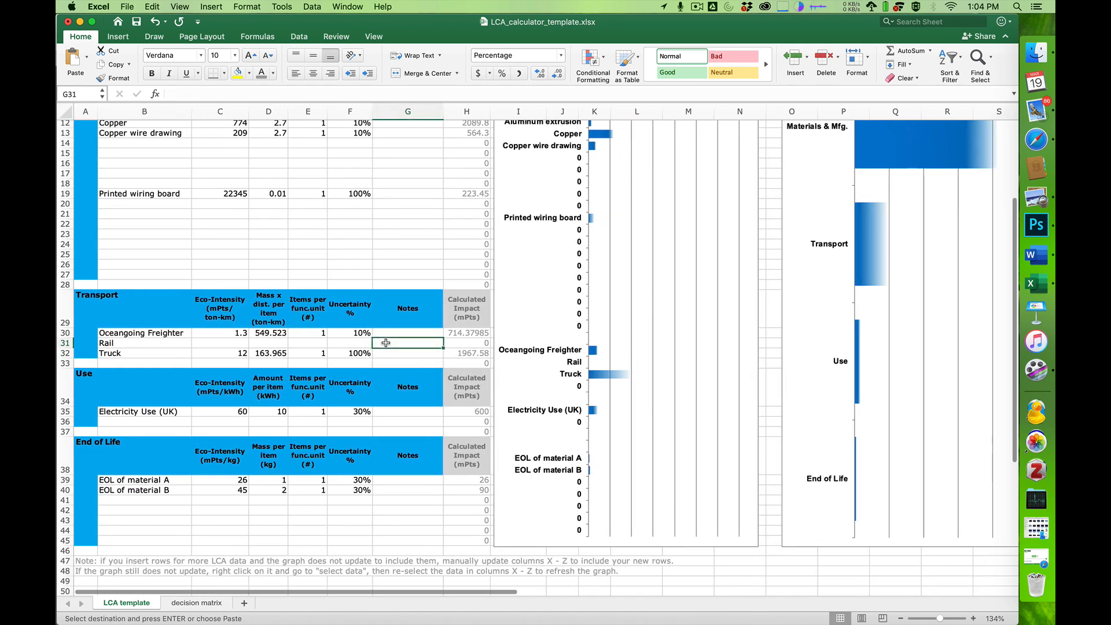
Look up Train (freight)/tkm in Preview's Ecolizer Transport table and enter 3.9 as Rail's eco-intensity in Excel cell C31
{"action": "left_click", "coordinate": [233, 344]}
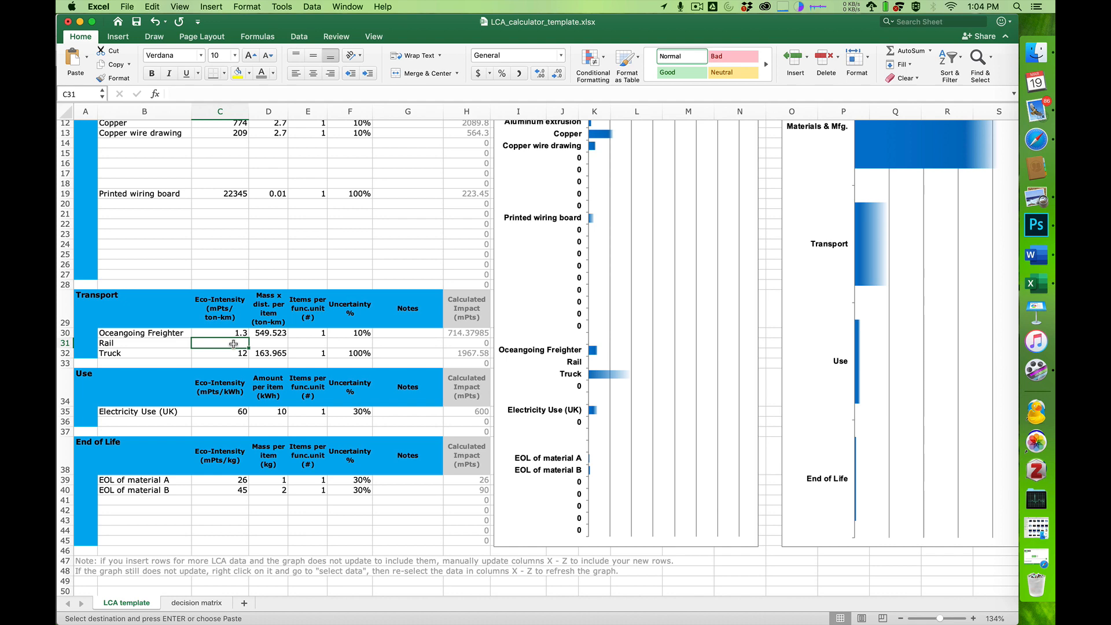
{"action": "key", "text": "super+Tab"}
{"action": "key", "text": "super+Tab"}
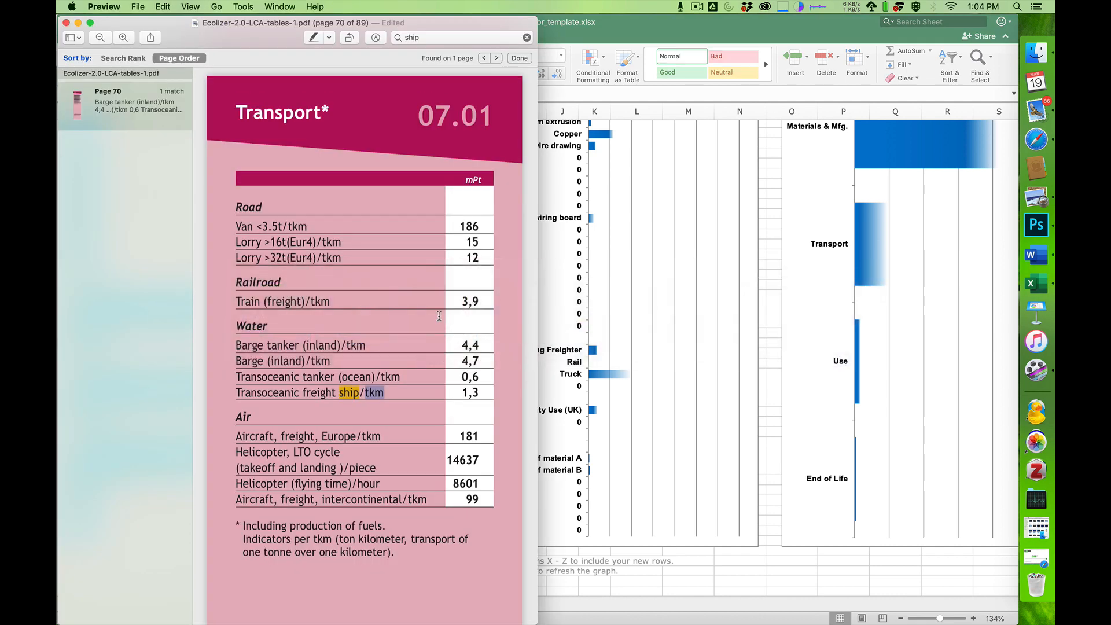
{"action": "left_click_drag", "start_coordinate": [240, 302], "coordinate": [346, 303]}
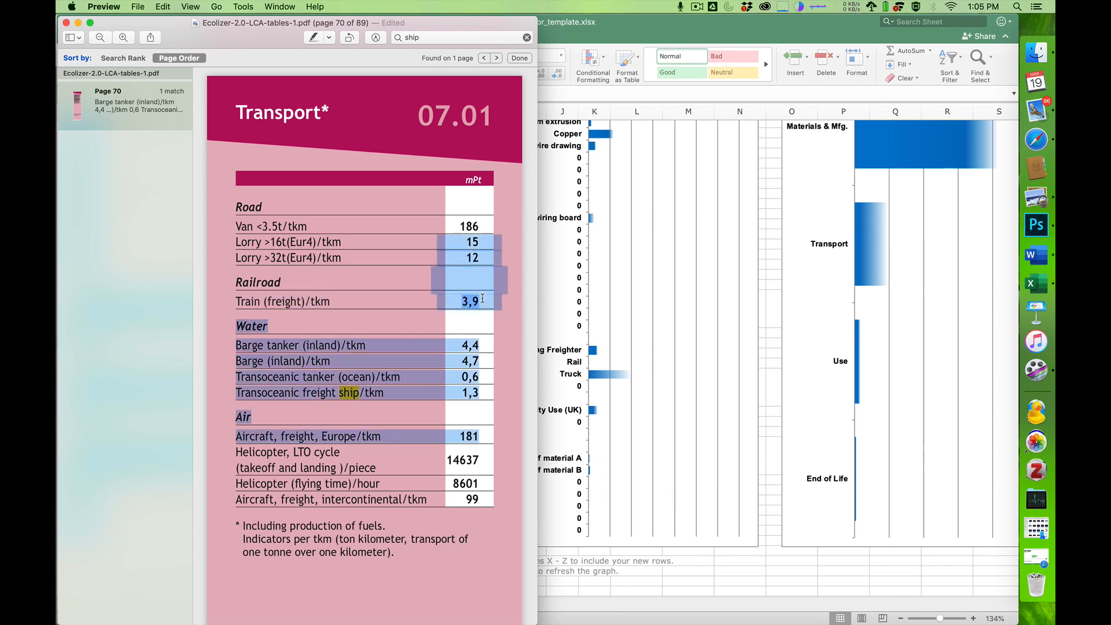
{"action": "left_click", "coordinate": [489, 301]}
{"action": "key", "text": "super+Tab"}
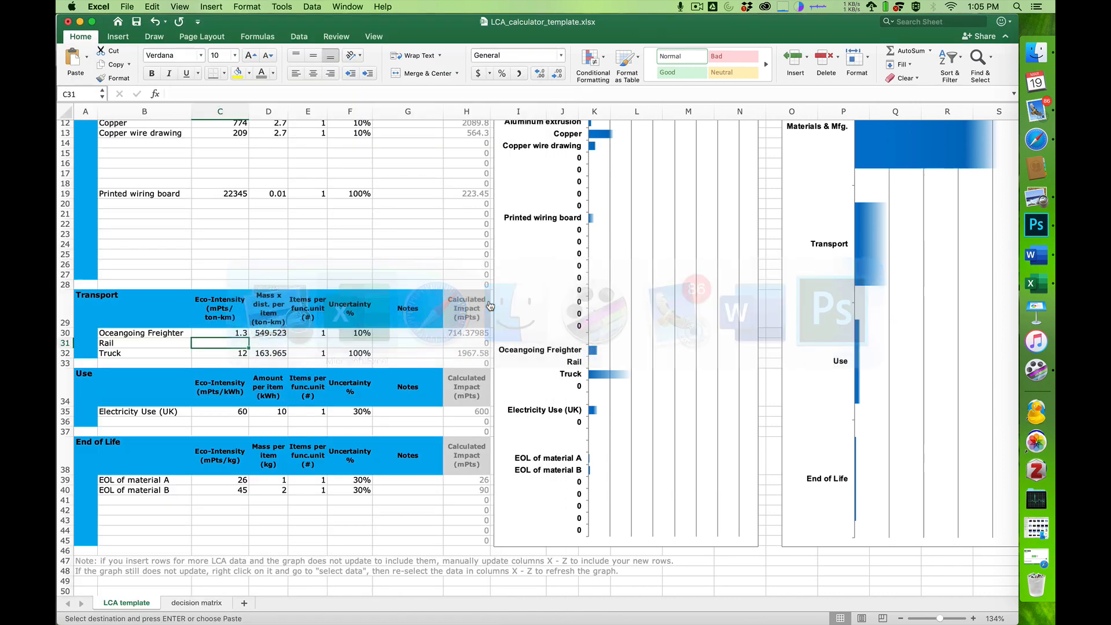
{"action": "type", "text": "3."}
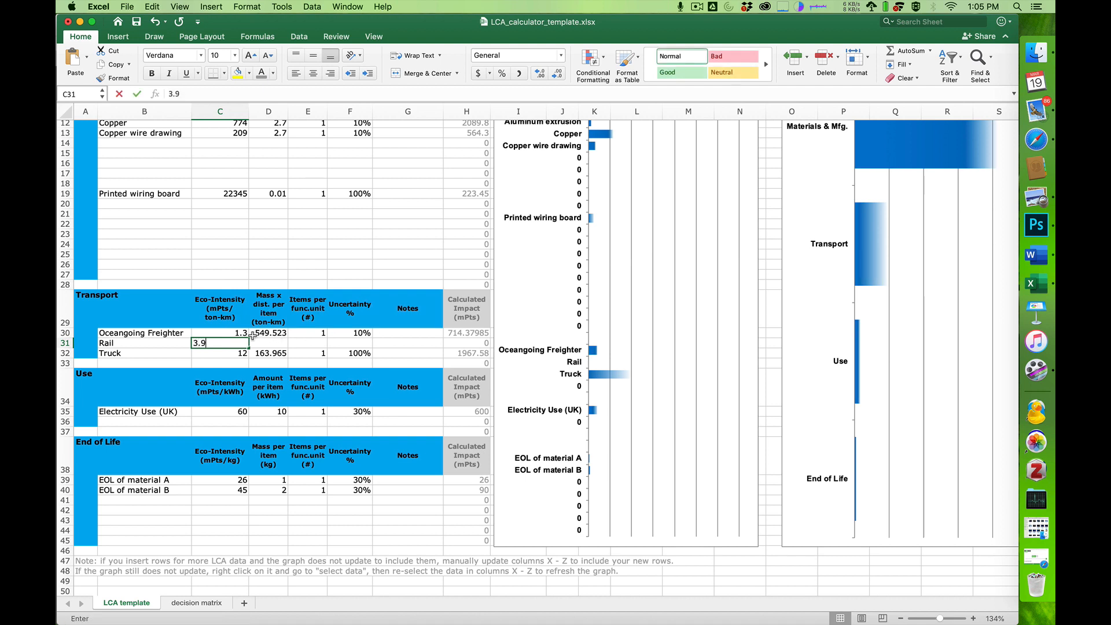
{"action": "type", "text": "9"}
{"action": "key", "text": "Tab"}
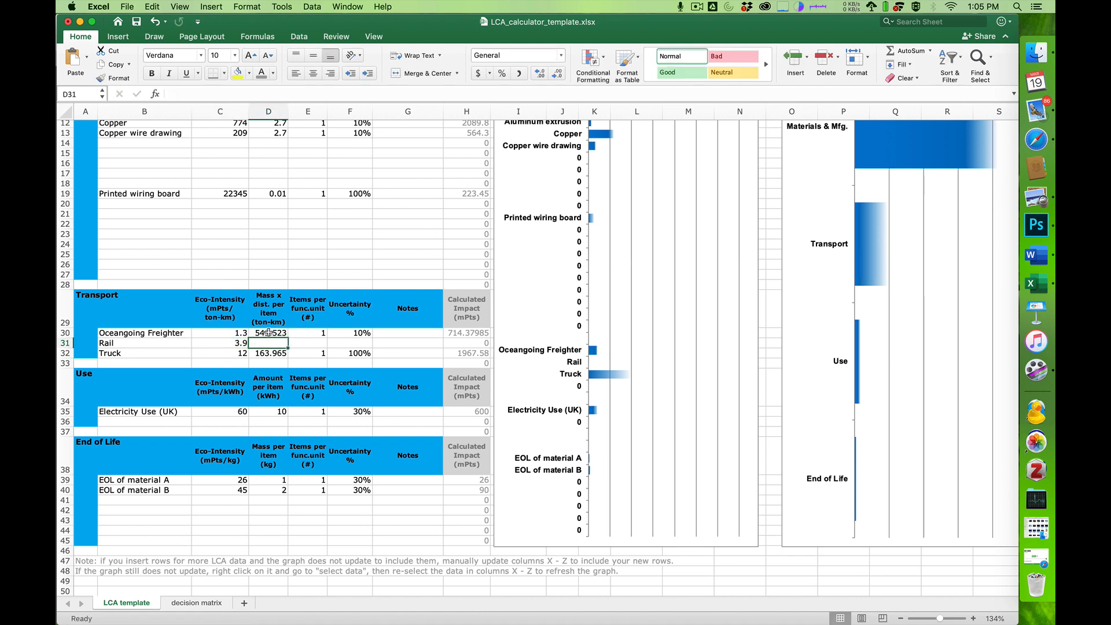
Copy the D30 formula without its distance, =SUM(D7,D9,D10,D12,D19)/1000*, into D31 and open it for editing
{"action": "left_click", "coordinate": [268, 333]}
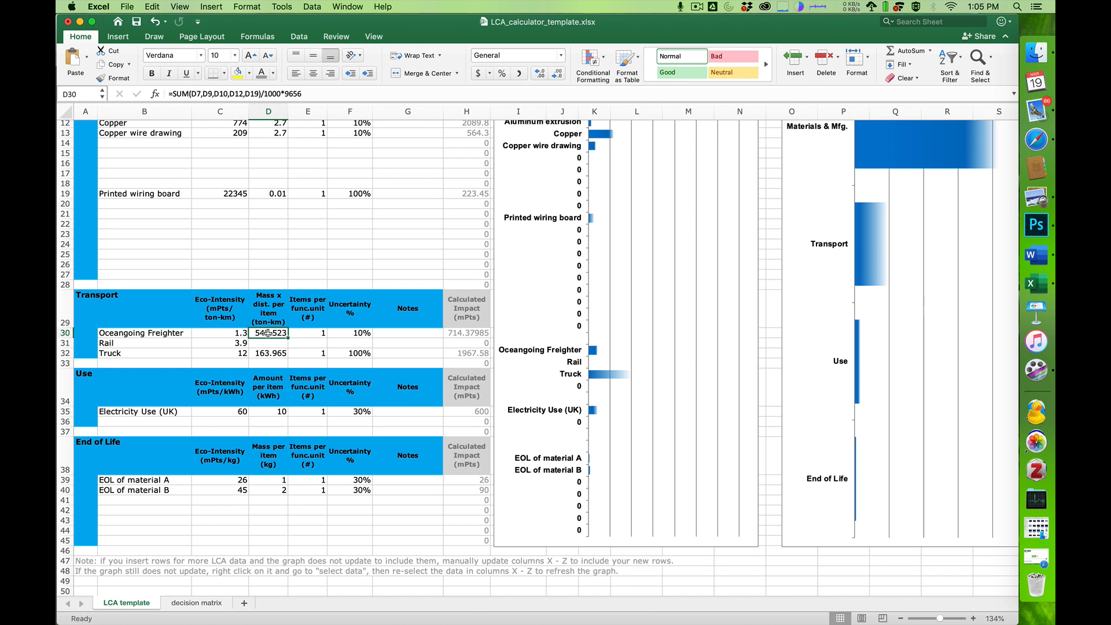
{"action": "left_click", "coordinate": [284, 93]}
{"action": "left_click_drag", "start_coordinate": [284, 93], "coordinate": [168, 94]}
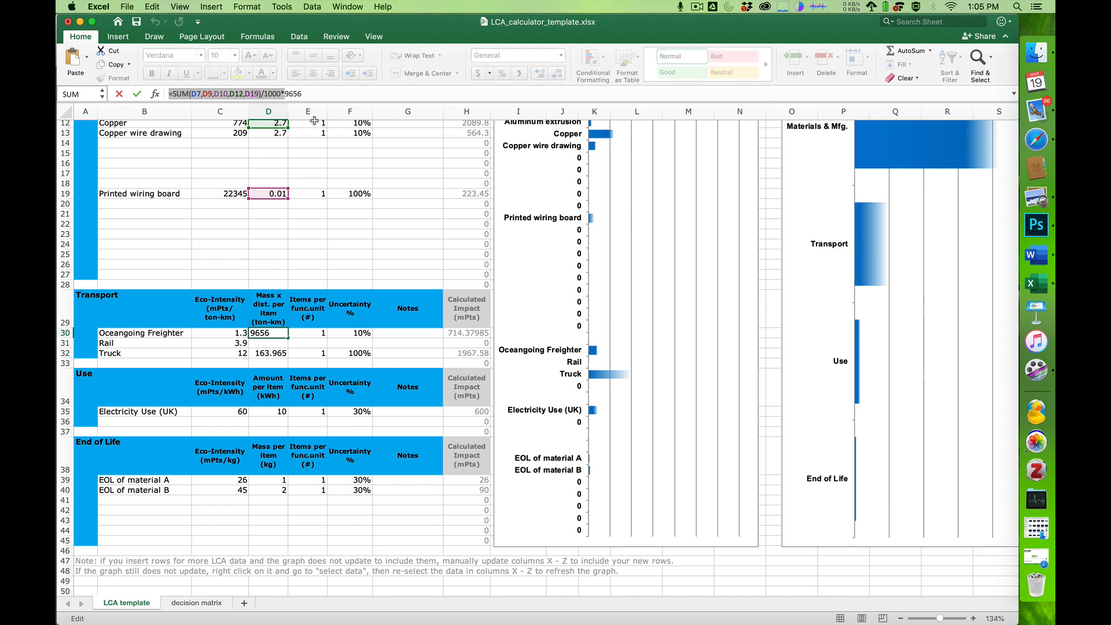
{"action": "key", "text": "Return"}
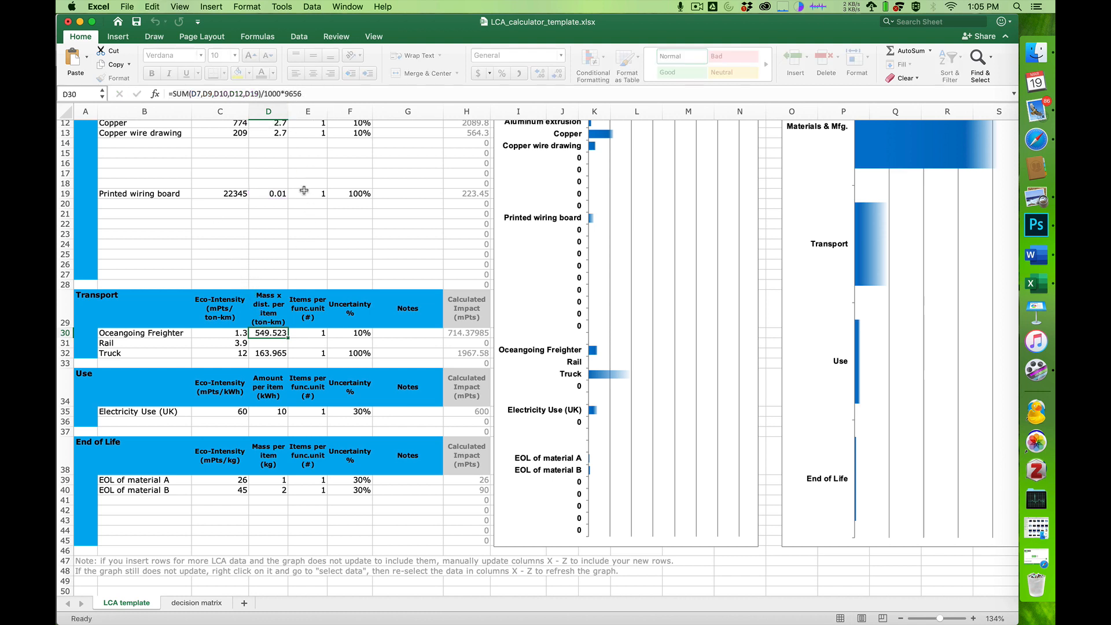
{"action": "key", "text": "super+v"}
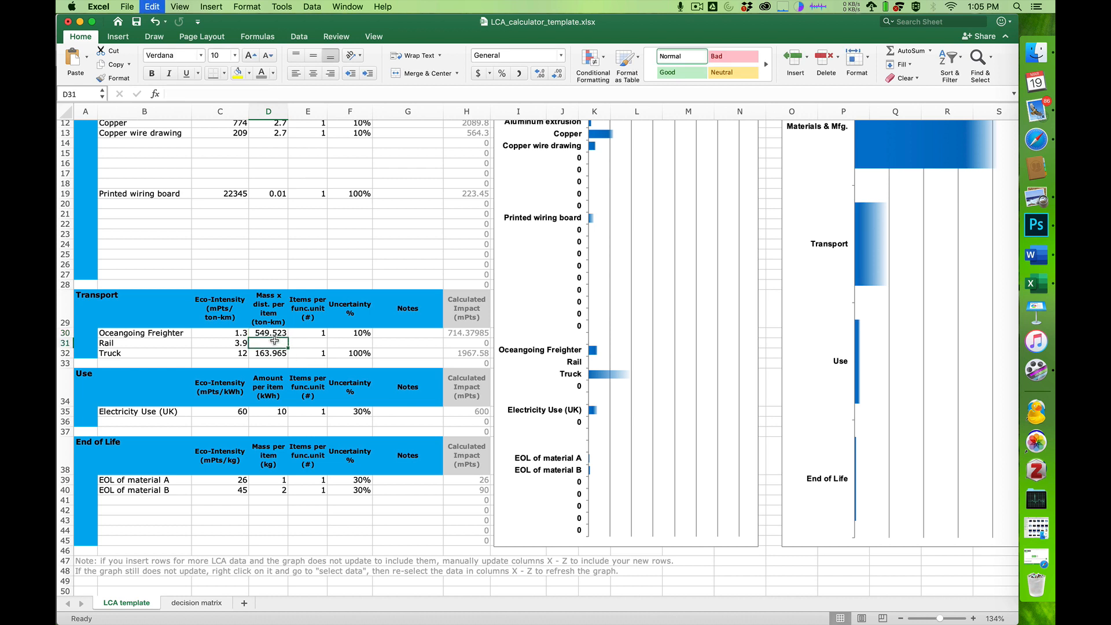
{"action": "left_click", "coordinate": [297, 94]}
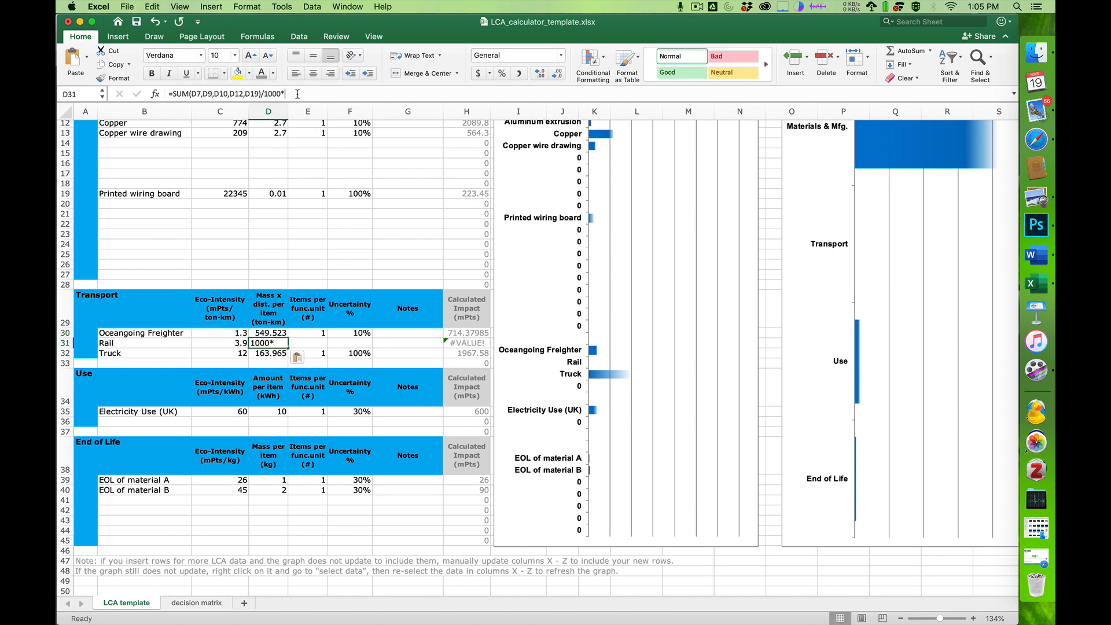
Switch to Safari and convert the worksheet's 500-mile rail distance to kilometres with Google's length converter
{"action": "key", "text": "super+Tab"}
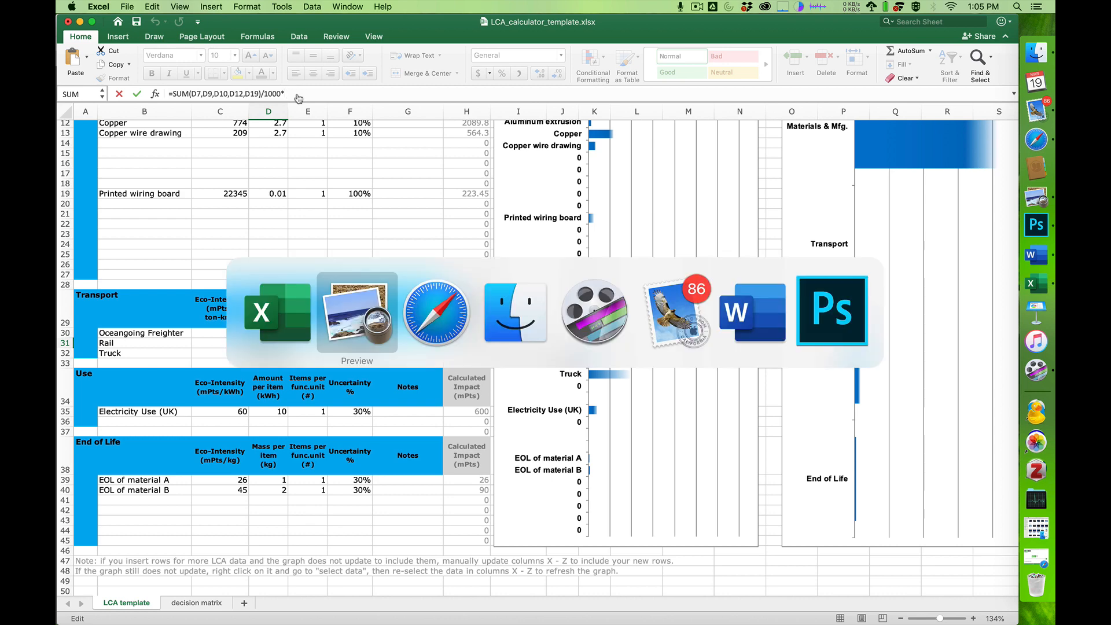
{"action": "key", "text": "super+Tab"}
{"action": "key", "text": "super+Tab"}
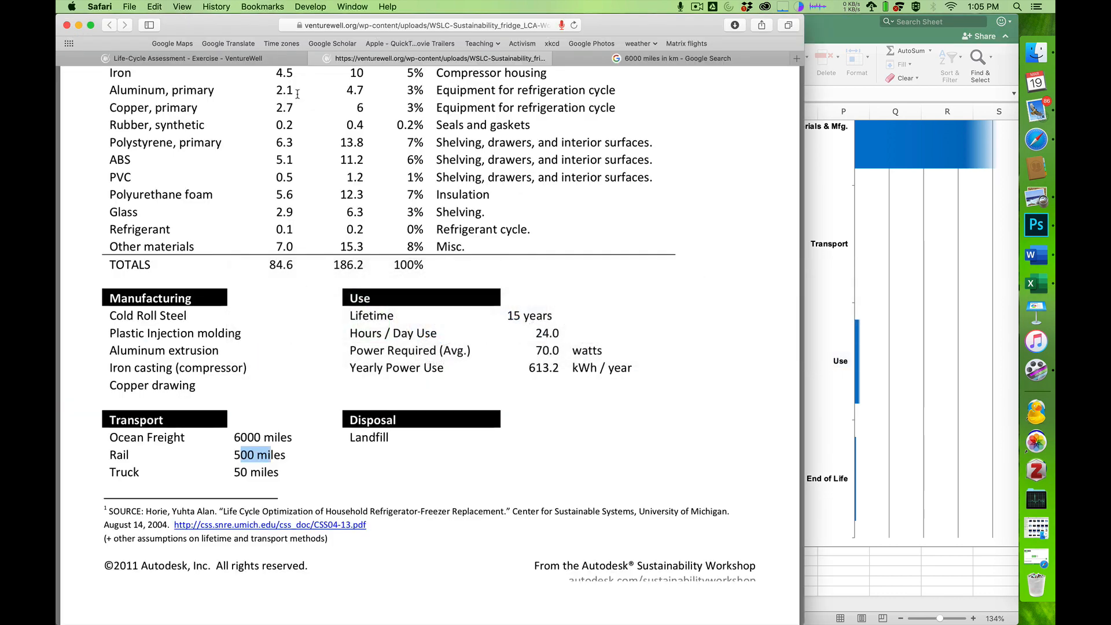
{"action": "left_click", "coordinate": [688, 59]}
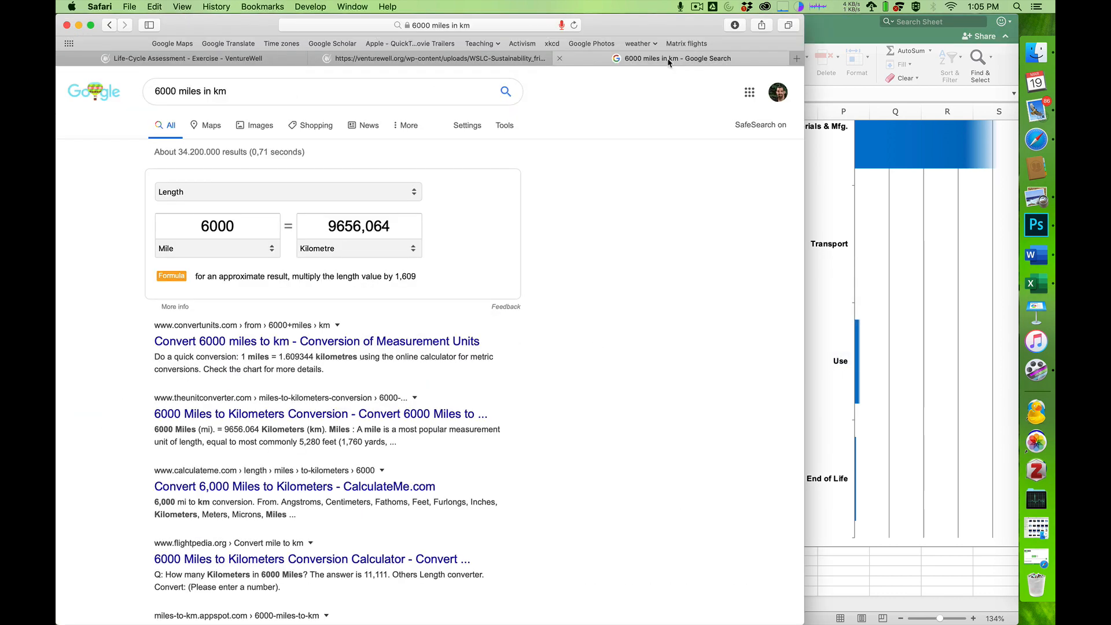
{"action": "double_click", "coordinate": [218, 225]}
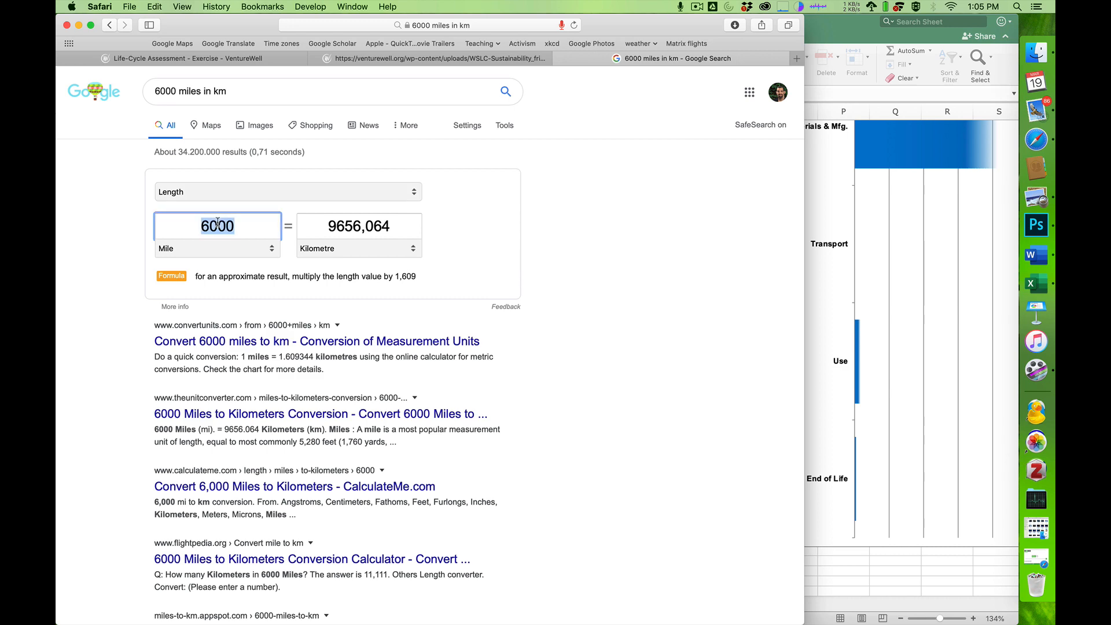
{"action": "type", "text": "500"}
{"action": "double_click", "coordinate": [218, 225]}
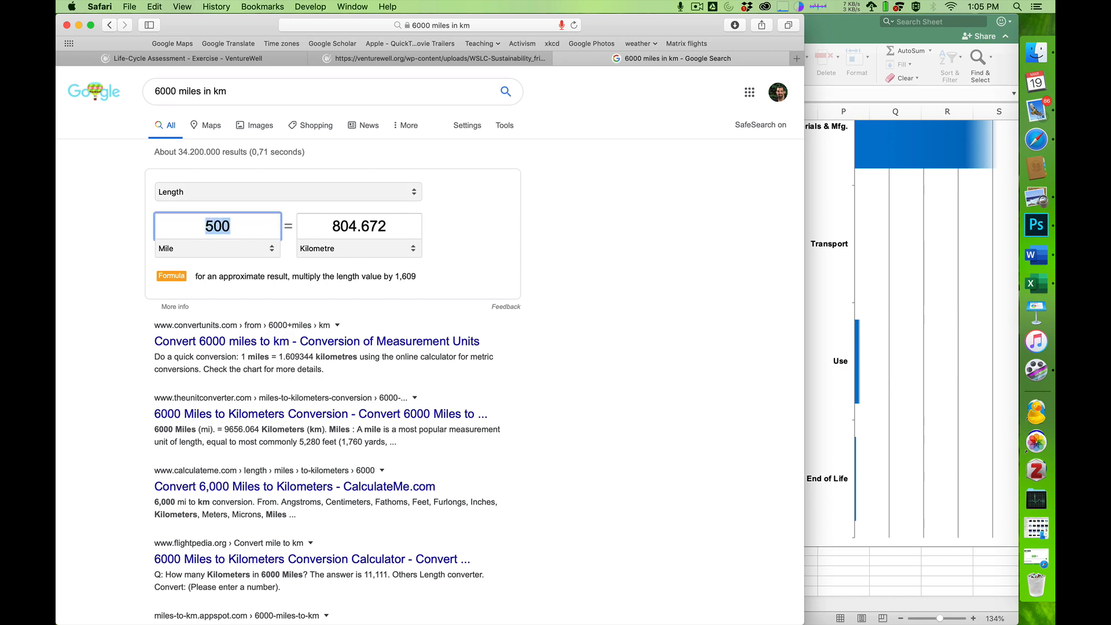
Switch back to Excel and complete Rail's D31 formula with a distance of 800, giving =SUM(D7,D9,D10,D12,D19)/1000*800
{"action": "key", "text": "super+Tab"}
{"action": "key", "text": "super+Tab"}
{"action": "key", "text": "super+Tab"}
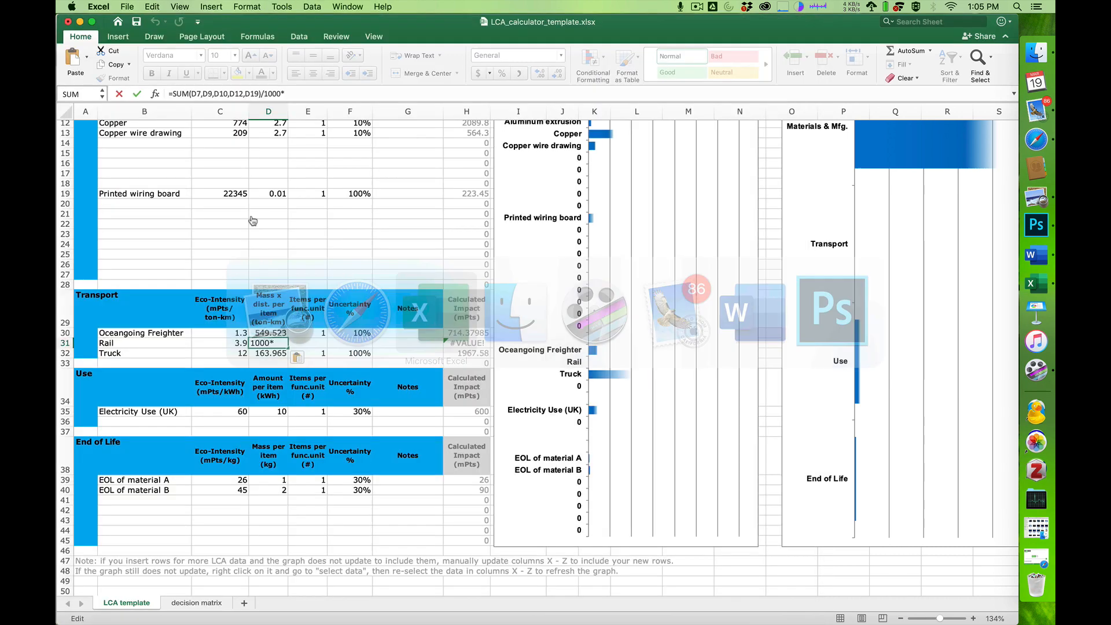
{"action": "type", "text": "800"}
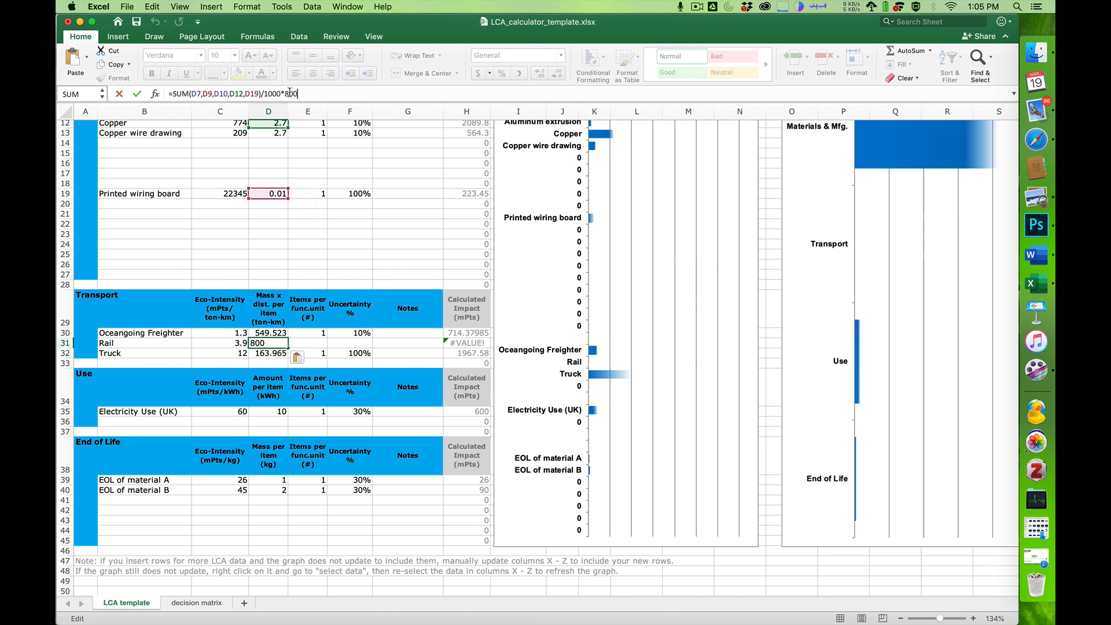
{"action": "key", "text": "Tab"}
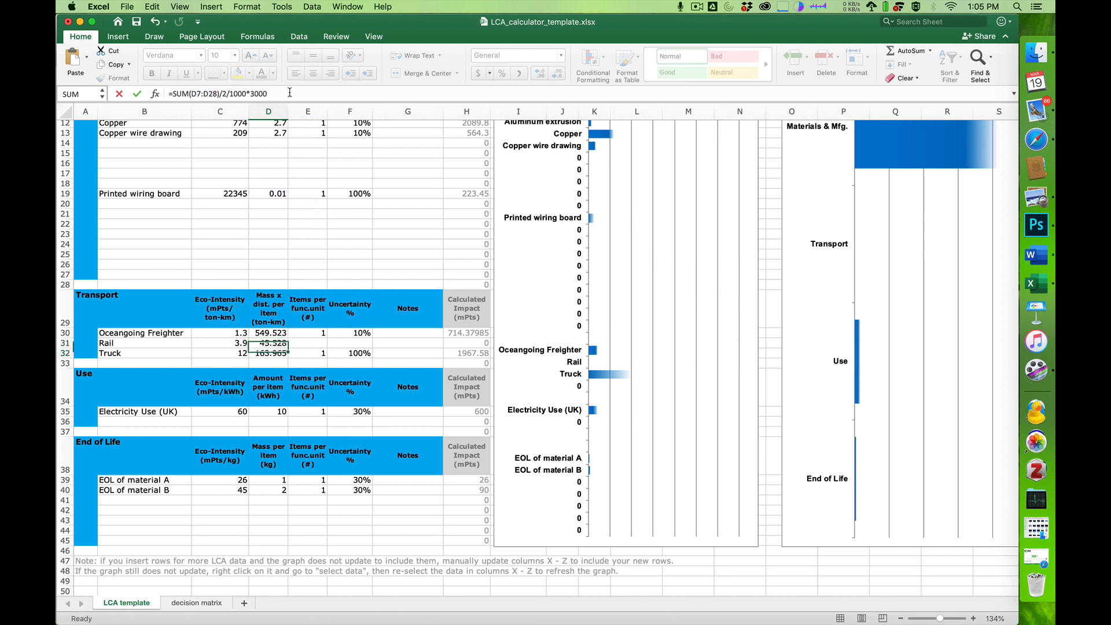
Enter 1 item per functional unit and 10% uncertainty for Rail in cells E31 and F31
{"action": "key", "text": "Up"}
{"action": "key", "text": "Down"}
{"action": "type", "text": "1"}
{"action": "key", "text": "Tab"}
{"action": "type", "text": "10"}
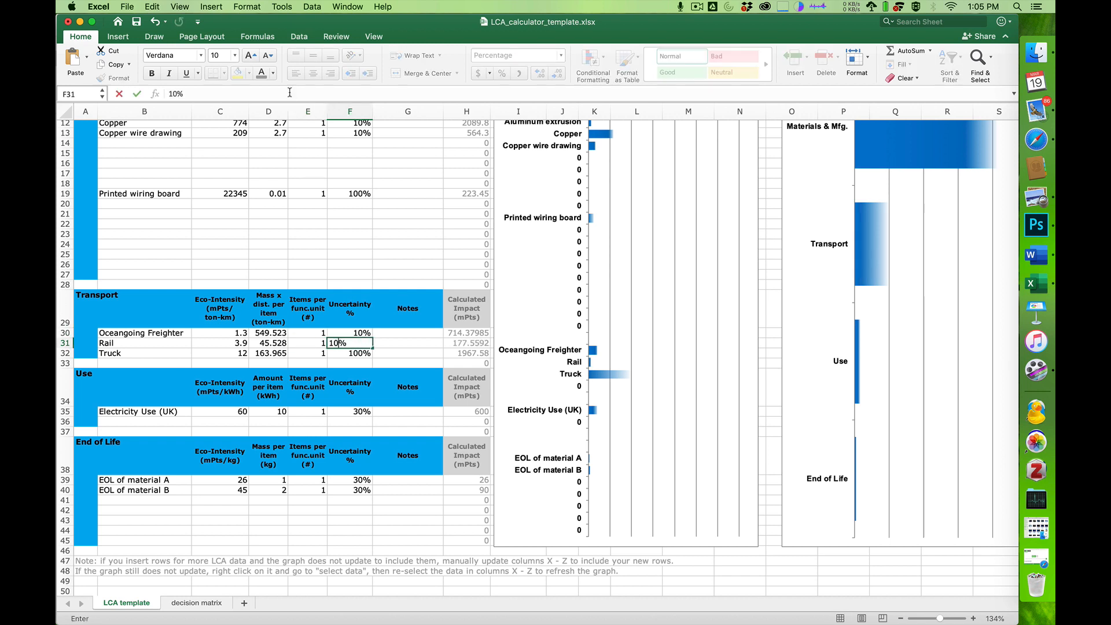
{"action": "key", "text": "Return"}
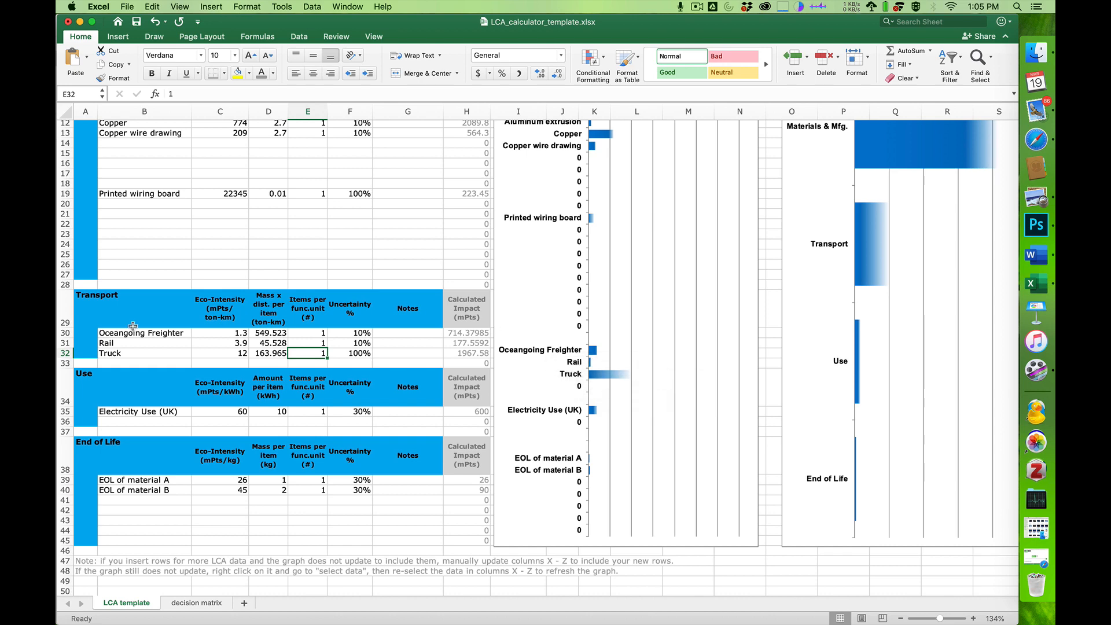
Find the truck distance on the fridge worksheet in Safari and convert its 50 miles to kilometres with Google's length converter
{"action": "left_click", "coordinate": [141, 354]}
{"action": "key", "text": "super+Tab"}
{"action": "key", "text": "super+Tab"}
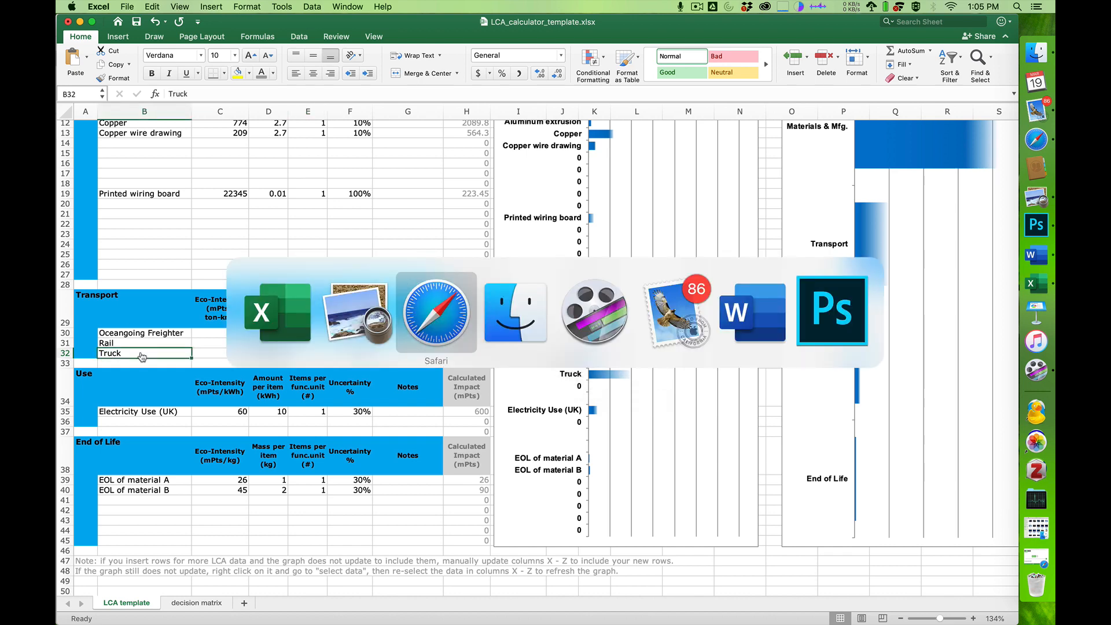
{"action": "key", "text": "ctrl+shift+Tab"}
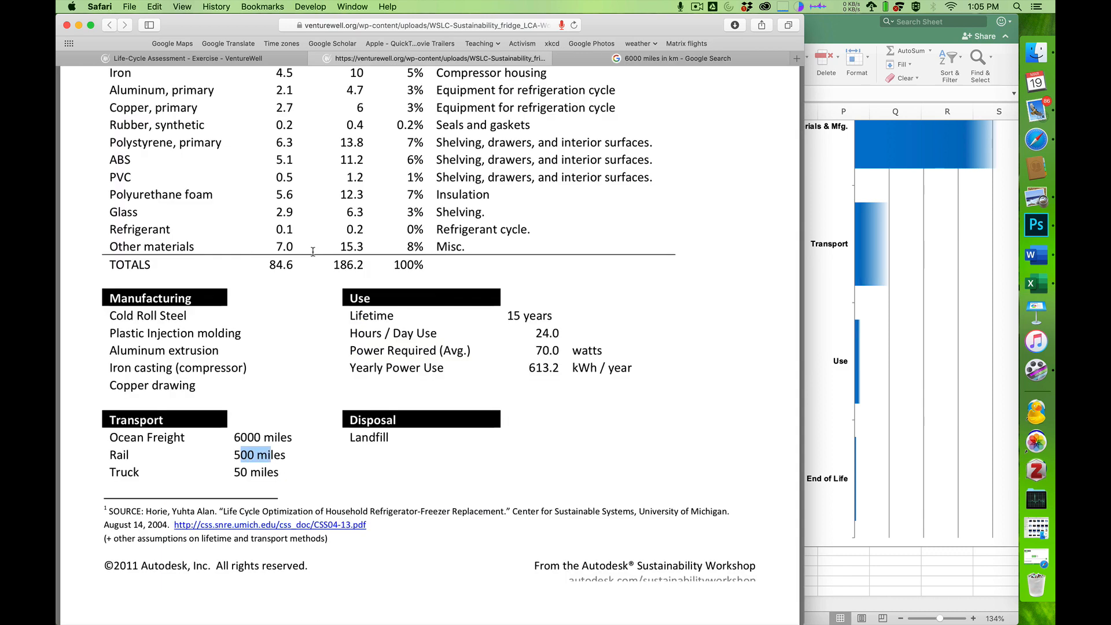
{"action": "left_click_drag", "start_coordinate": [234, 473], "coordinate": [257, 472]}
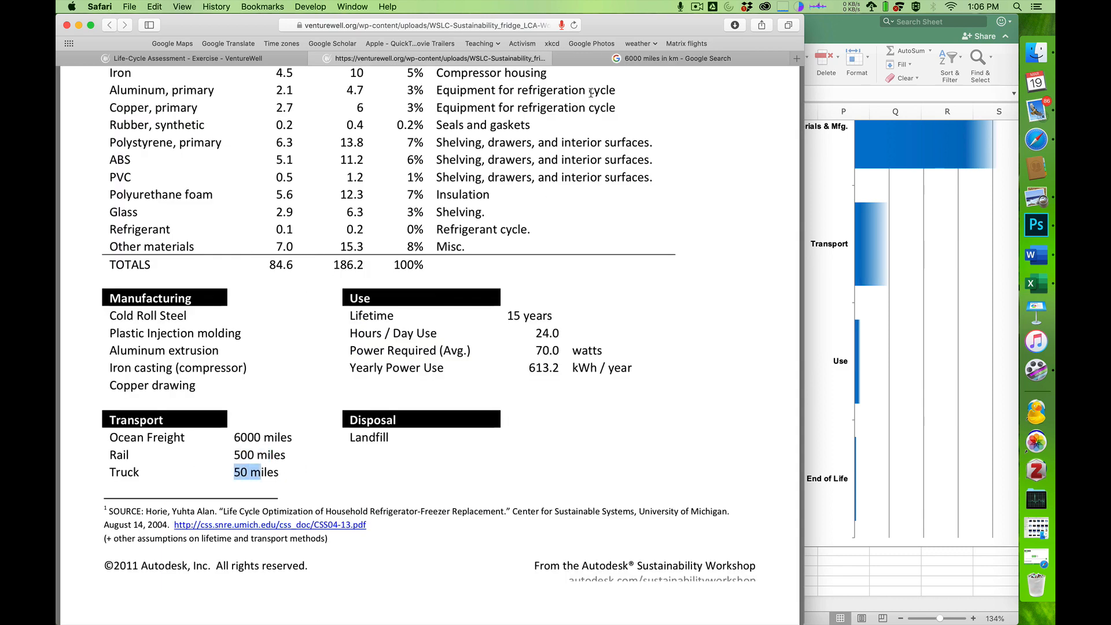
{"action": "left_click", "coordinate": [653, 59]}
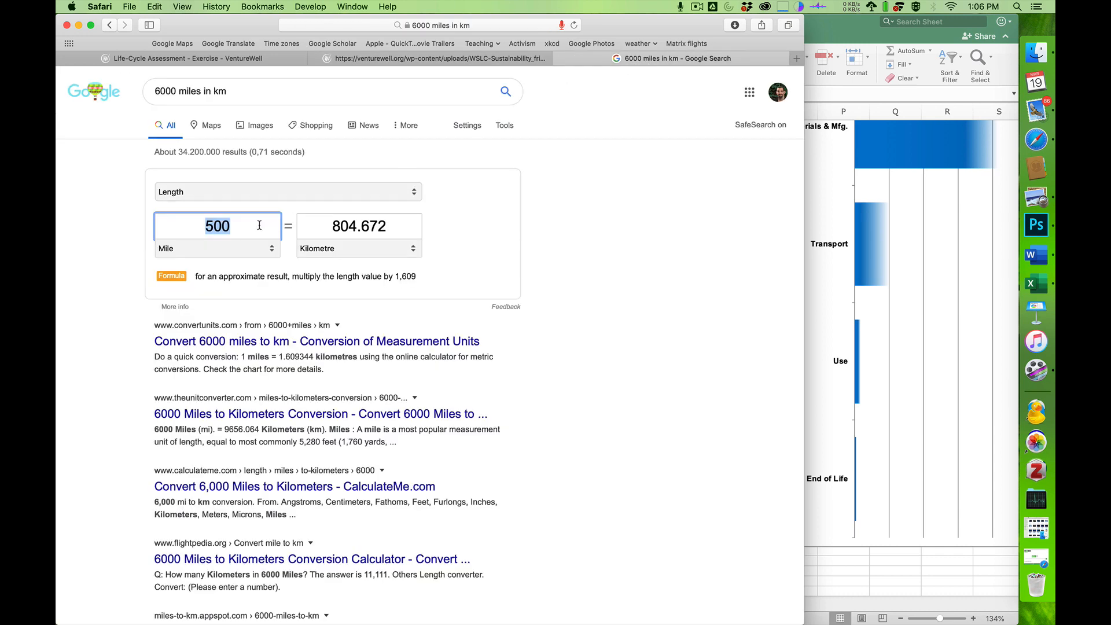
{"action": "key", "text": "BackSpace"}
{"action": "type", "text": "50"}
{"action": "key", "text": "Tab"}
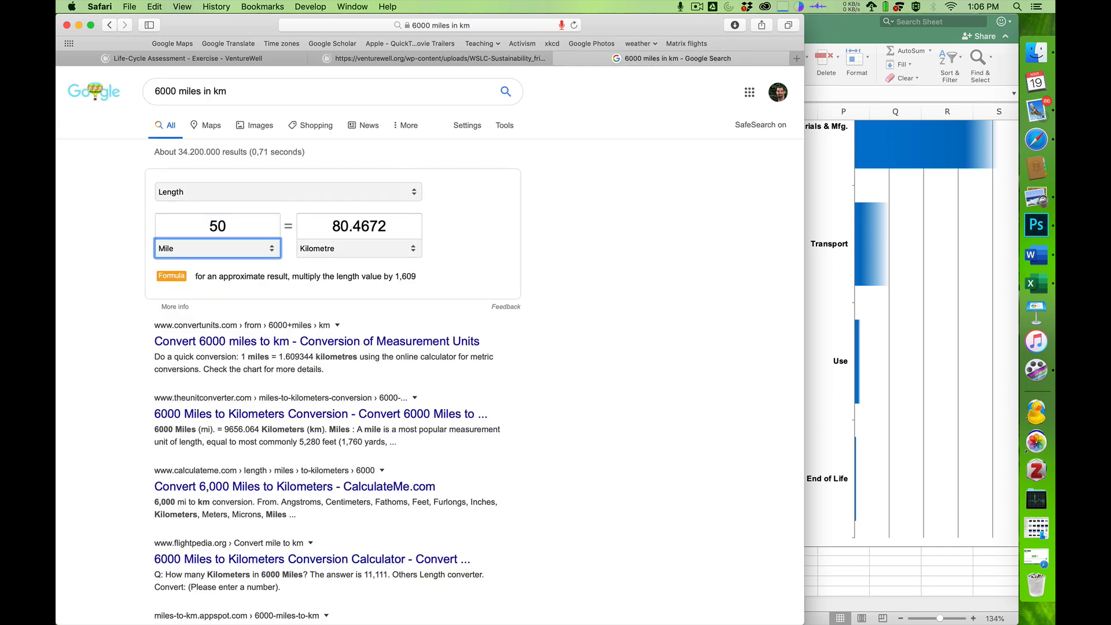
In Excel, reuse Rail's D31 formula for Truck in D32 with a distance of 80: =SUM(D7,D9,D10,D12,D19)/1000*80
{"action": "key", "text": "super+Tab"}
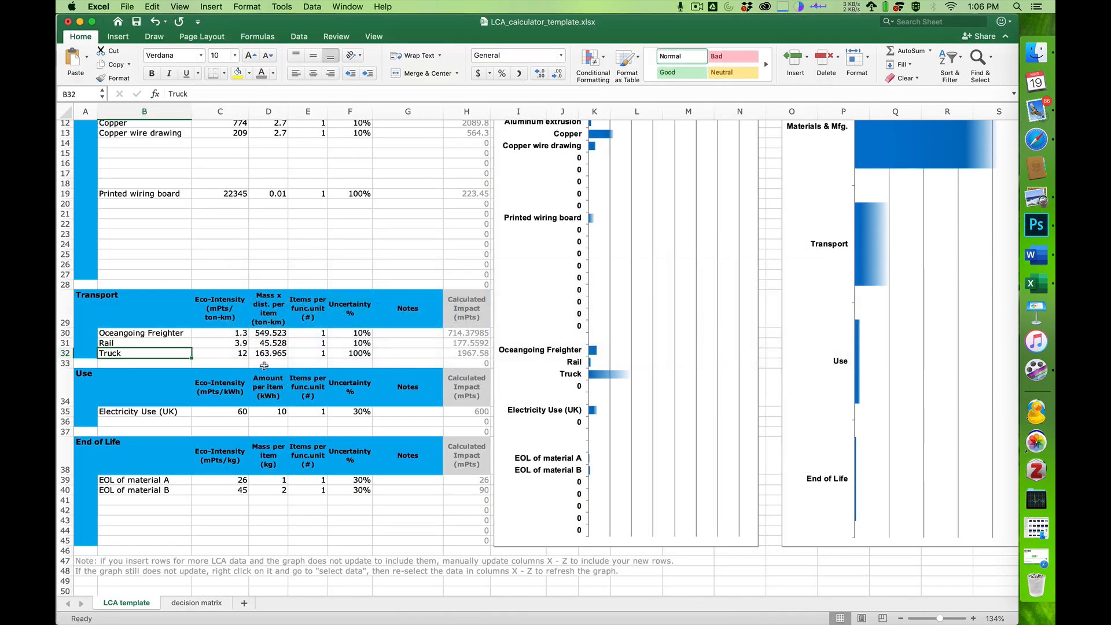
{"action": "left_click", "coordinate": [268, 355]}
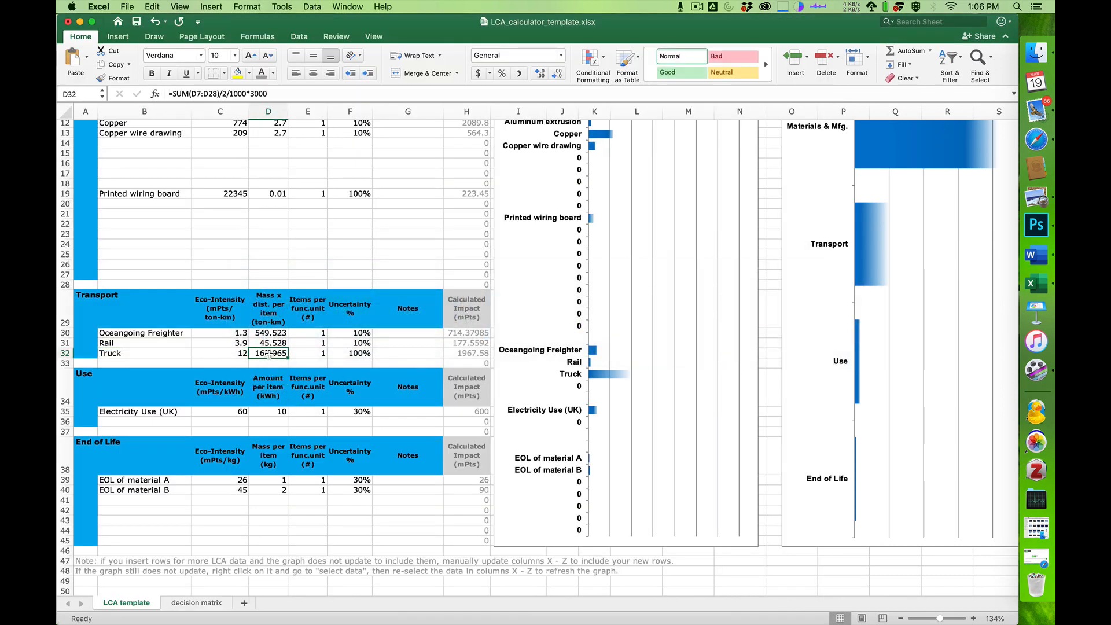
{"action": "left_click", "coordinate": [268, 343]}
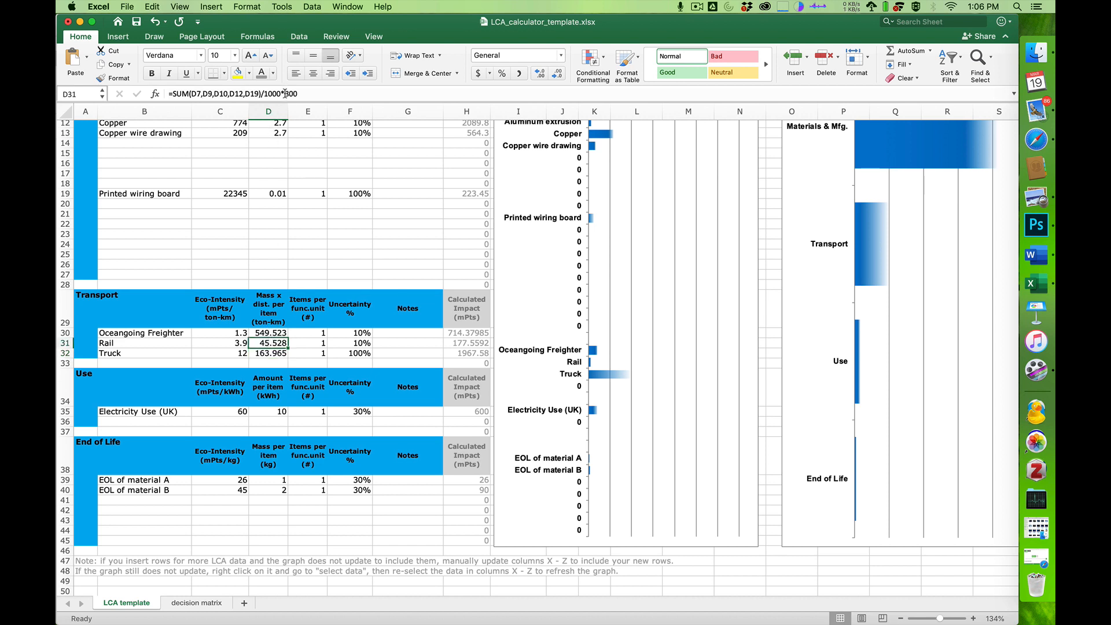
{"action": "left_click_drag", "start_coordinate": [284, 93], "coordinate": [168, 94]}
{"action": "key", "text": "super+c"}
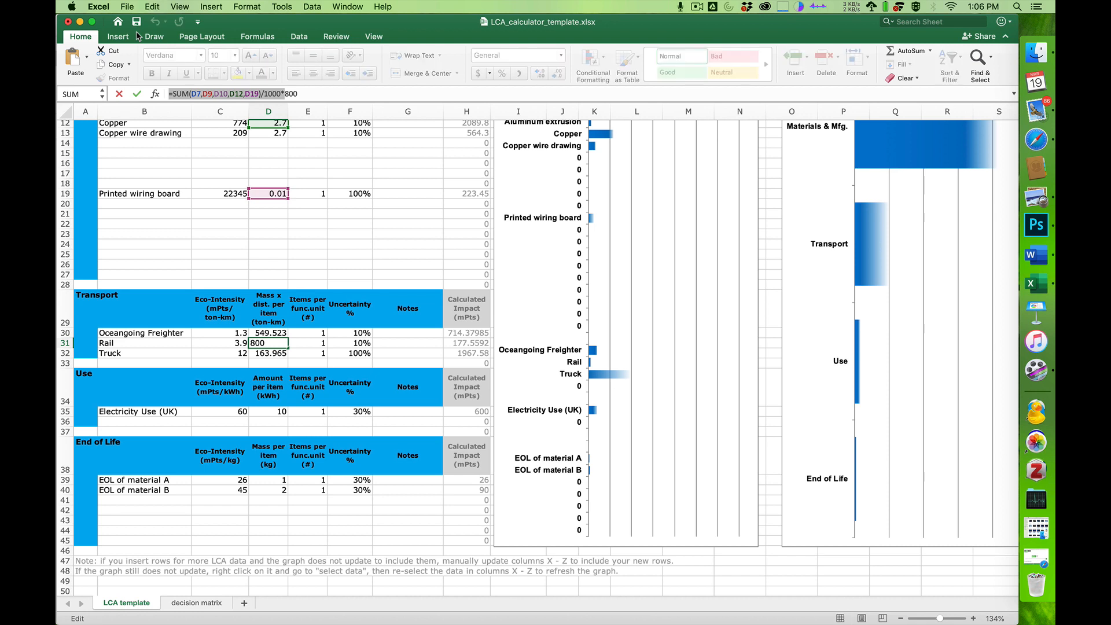
{"action": "key", "text": "Return"}
{"action": "key", "text": "super+v"}
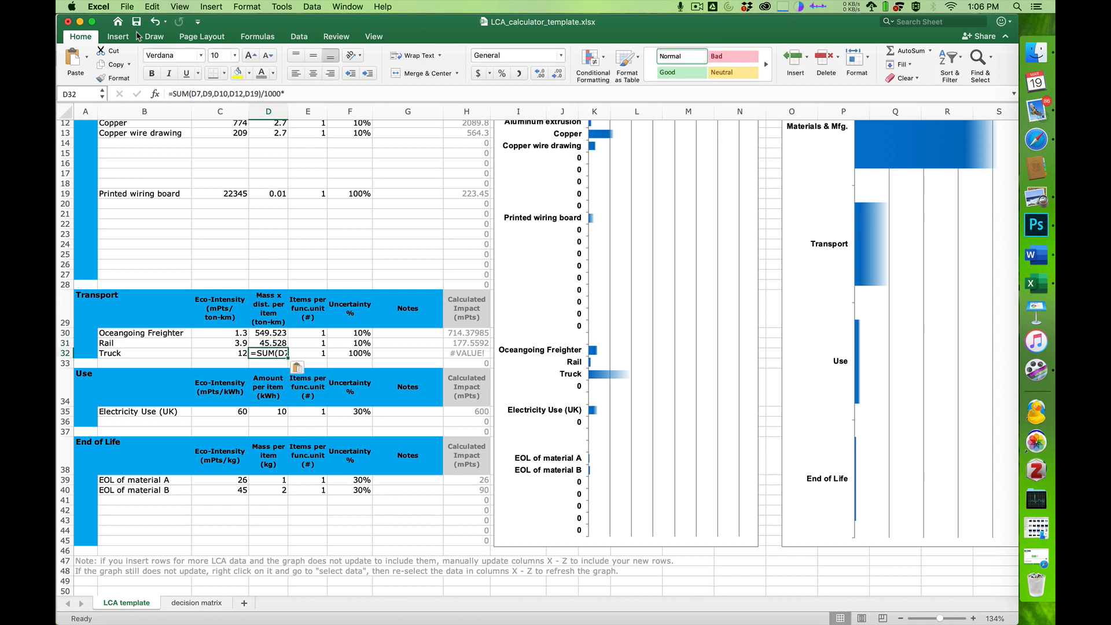
{"action": "left_click", "coordinate": [293, 93]}
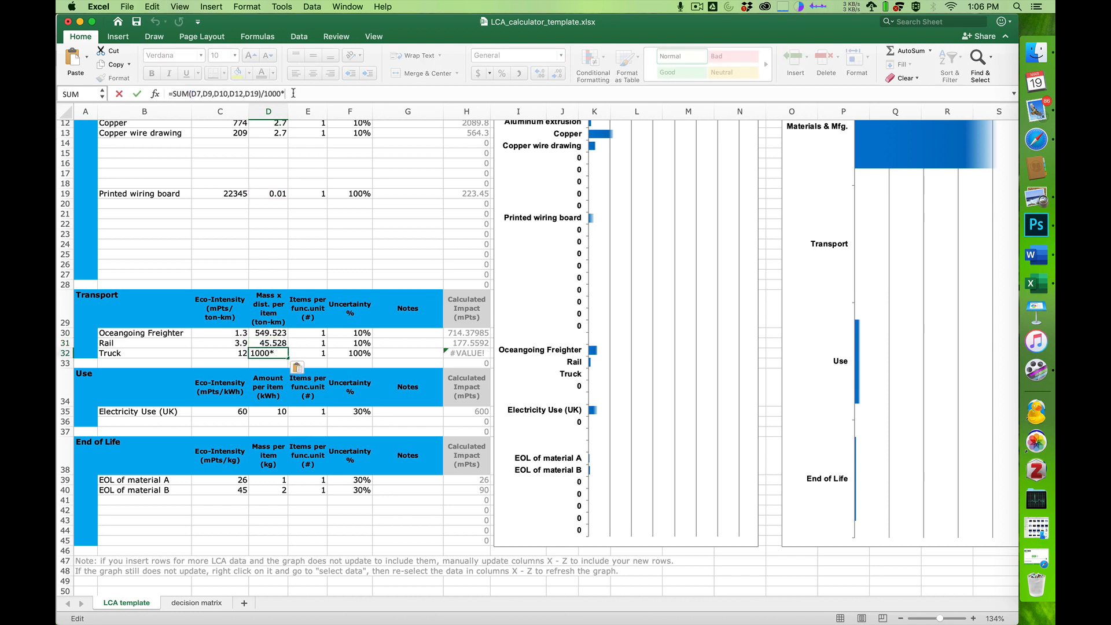
{"action": "type", "text": "80"}
{"action": "key", "text": "Return"}
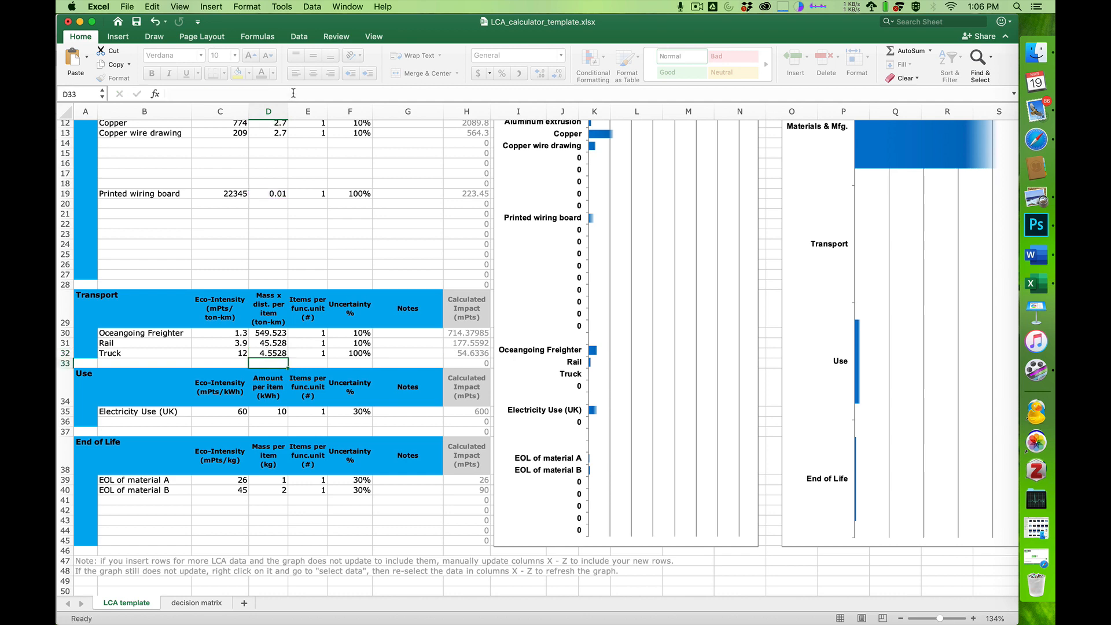
Look up Lorry >32t(Eur4)/tkm in Preview's Ecolizer Transport table and enter 12 as Truck's eco-intensity in Excel cell C32
{"action": "key", "text": "Up"}
{"action": "key", "text": "Left"}
{"action": "key", "text": "super+Tab"}
{"action": "key", "text": "super+Tab"}
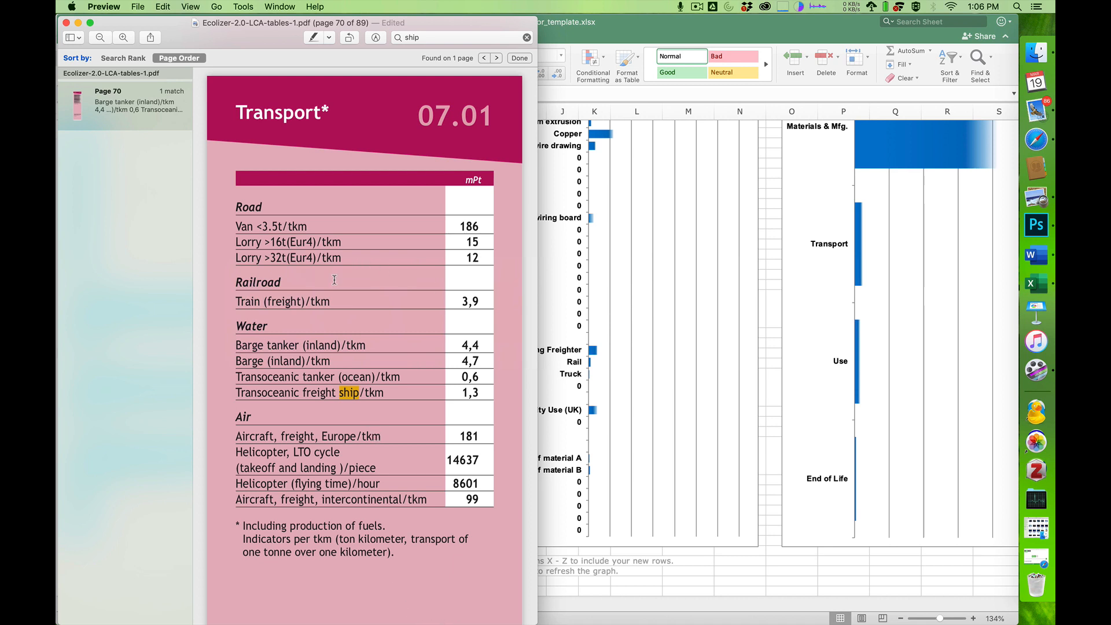
{"action": "left_click_drag", "start_coordinate": [242, 256], "coordinate": [328, 260]}
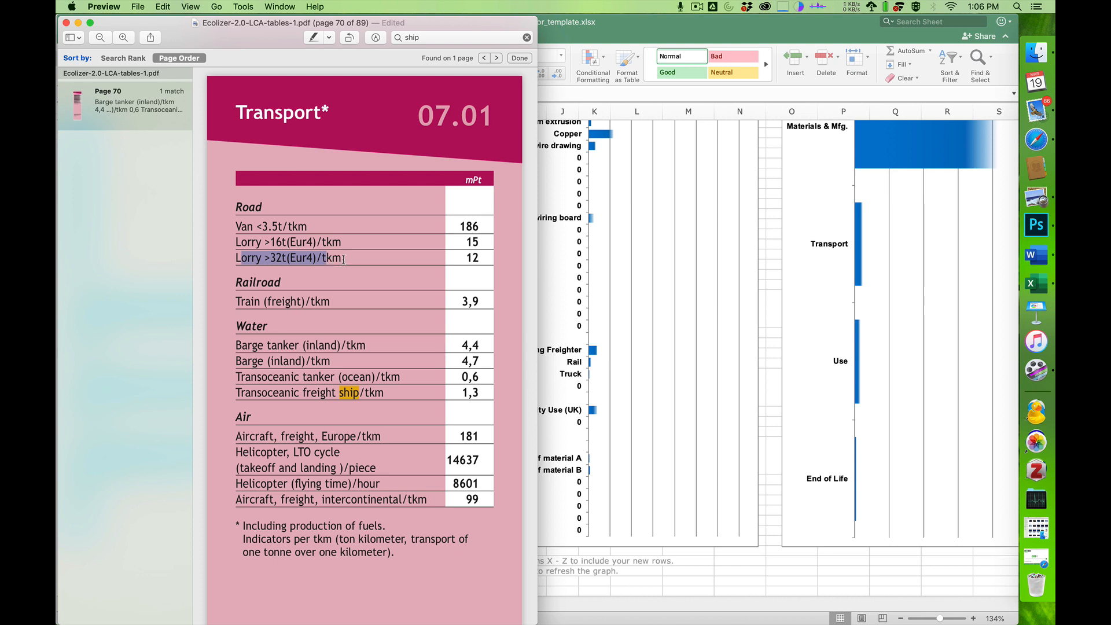
{"action": "left_click", "coordinate": [343, 260]}
{"action": "left_click", "coordinate": [271, 262]}
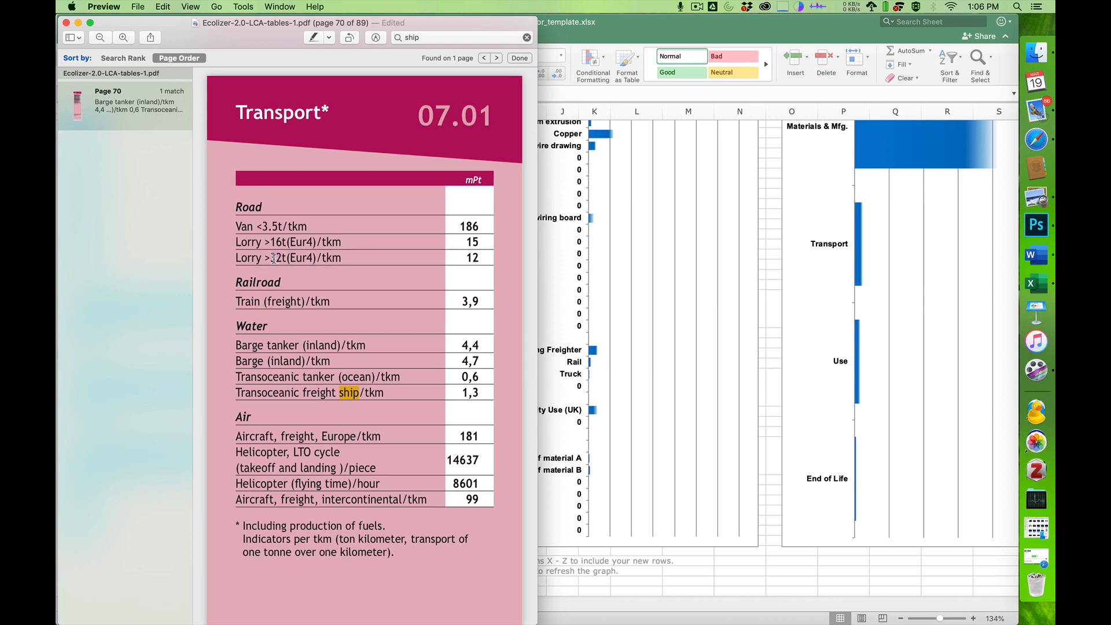
{"action": "left_click_drag", "start_coordinate": [270, 259], "coordinate": [341, 259]}
{"action": "left_click_drag", "start_coordinate": [466, 258], "coordinate": [478, 258]}
{"action": "key", "text": "super+Tab"}
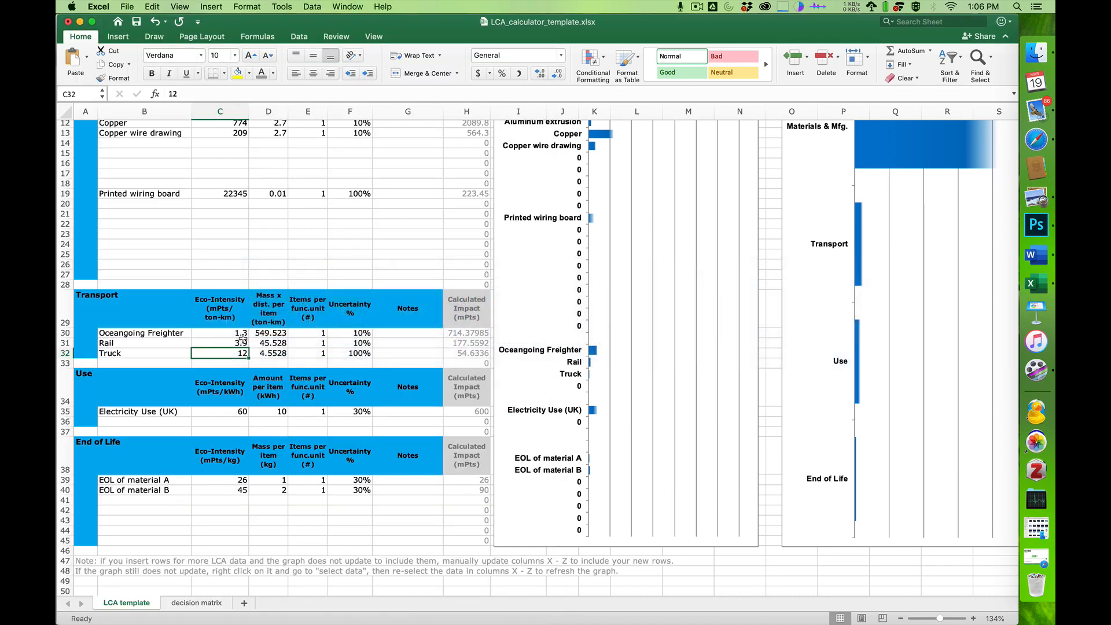
{"action": "left_click", "coordinate": [227, 354]}
{"action": "type", "text": "12"}
{"action": "key", "text": "Return"}
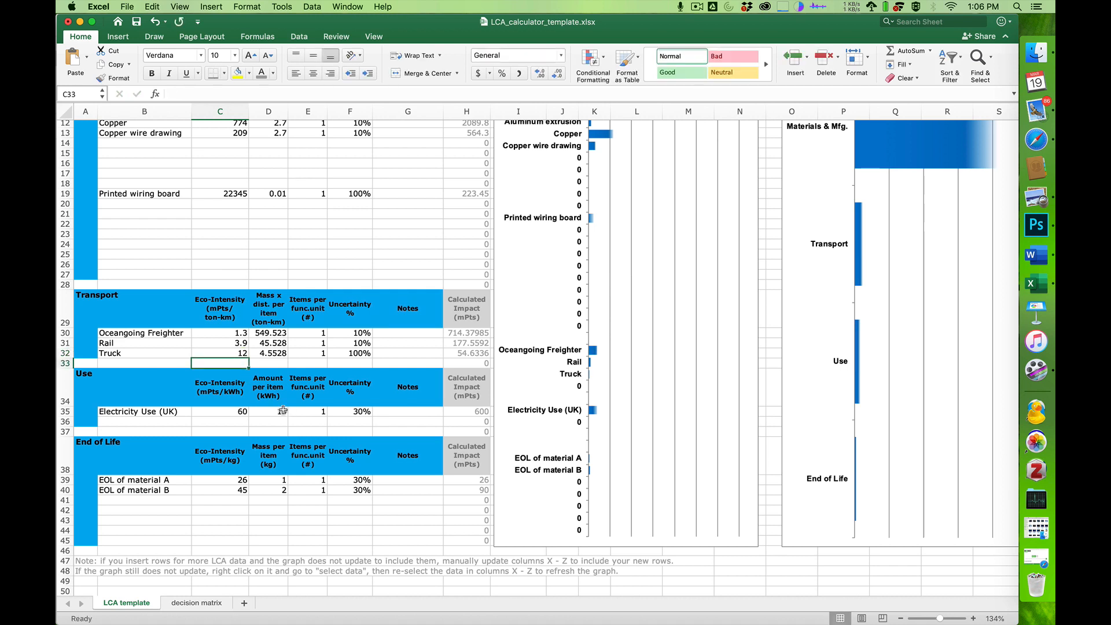
Review the transport eco-intensities and set Truck's uncertainty in F32 to 10%
{"action": "left_click", "coordinate": [220, 352]}
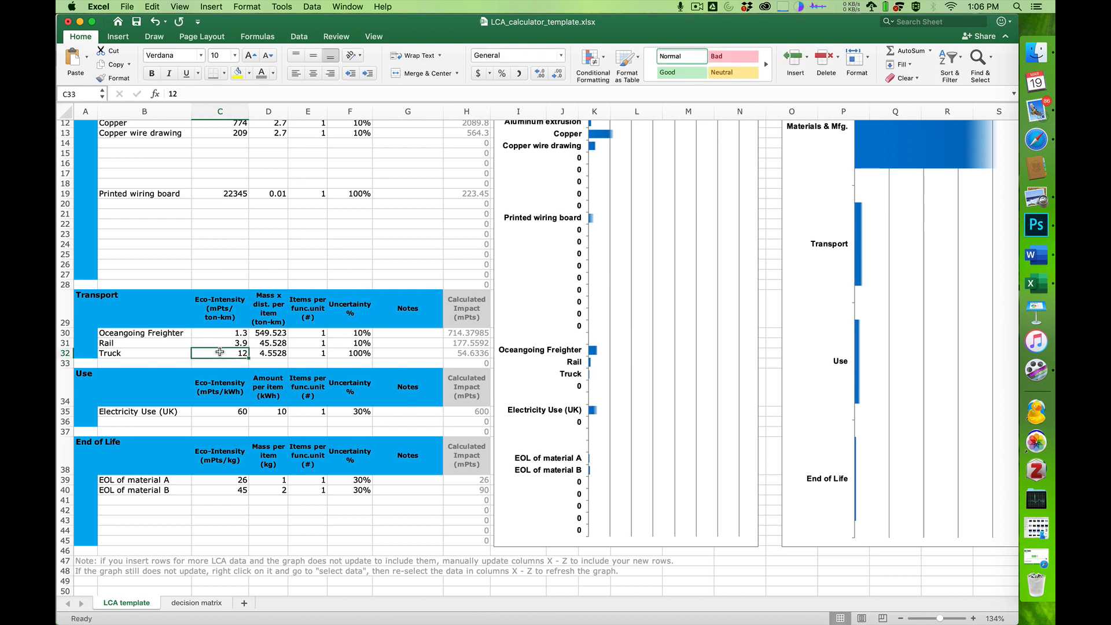
{"action": "left_click_drag", "start_coordinate": [220, 352], "coordinate": [172, 333]}
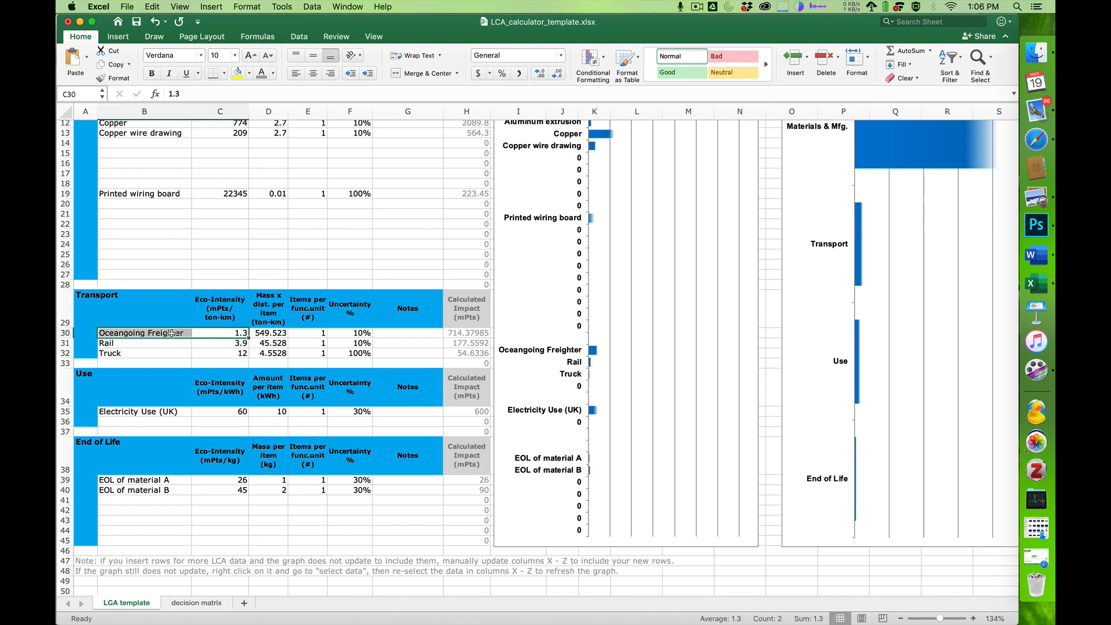
{"action": "left_click", "coordinate": [232, 354]}
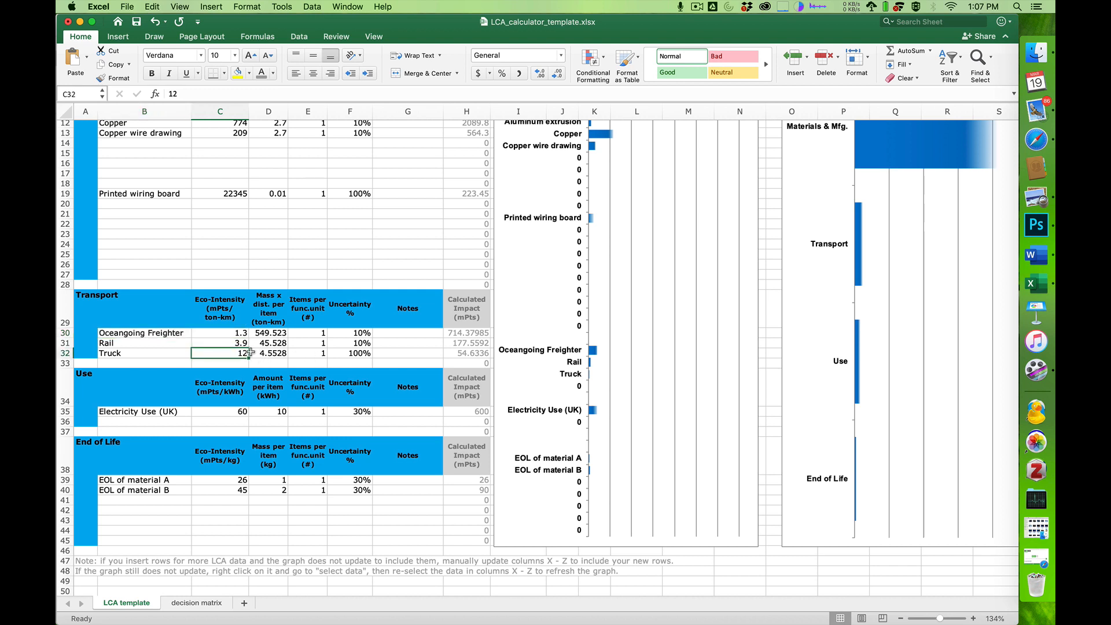
{"action": "left_click", "coordinate": [349, 354]}
{"action": "type", "text": "10"}
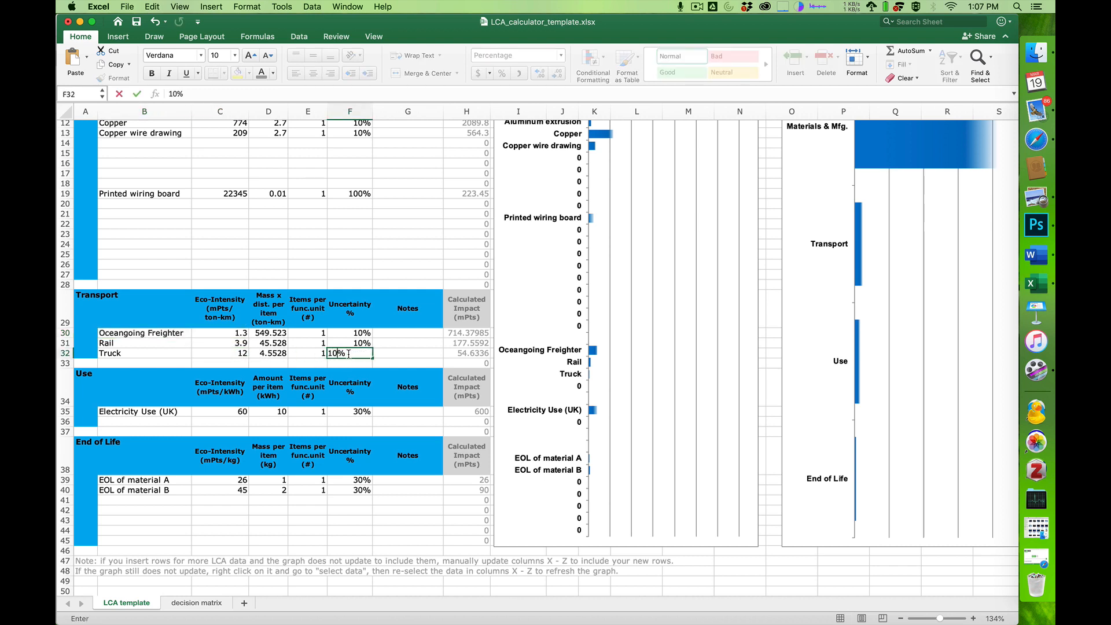
{"action": "key", "text": "Return"}
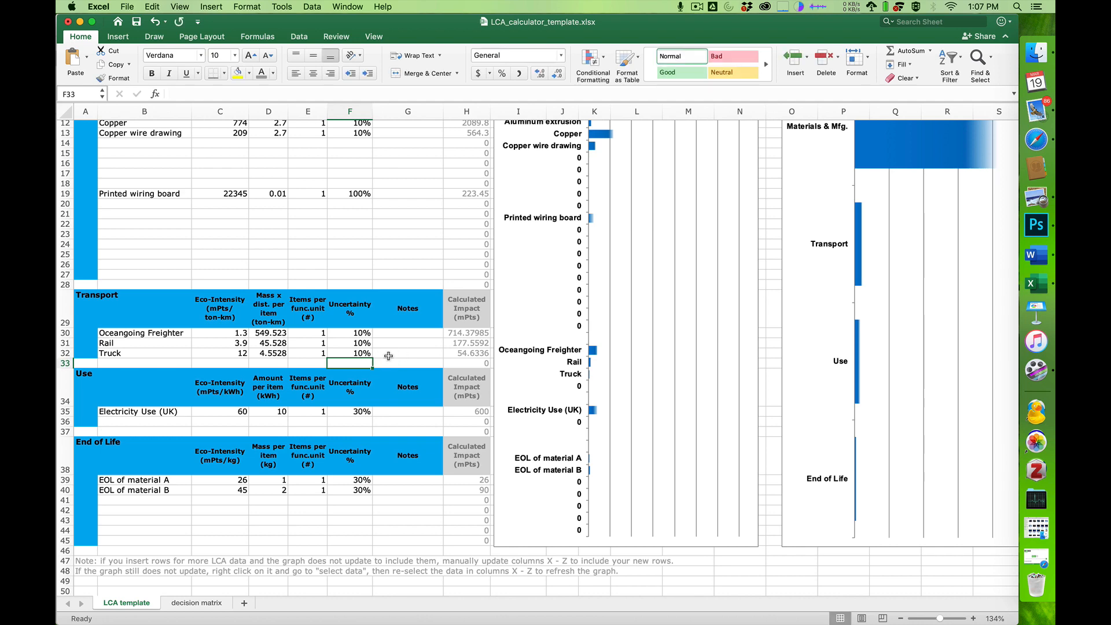
Compare Transport with Materials & Mfg. in the Impacts by Category chart and review the listed manufacturing components
{"action": "scroll", "coordinate": [764, 254], "scroll_direction": "up", "scroll_amount": 2}
{"action": "scroll", "coordinate": [764, 254], "scroll_direction": "right", "scroll_amount": 1}
{"action": "scroll", "coordinate": [764, 254], "scroll_direction": "up", "scroll_amount": 4}
{"action": "scroll", "coordinate": [765, 254], "scroll_direction": "right", "scroll_amount": 1}
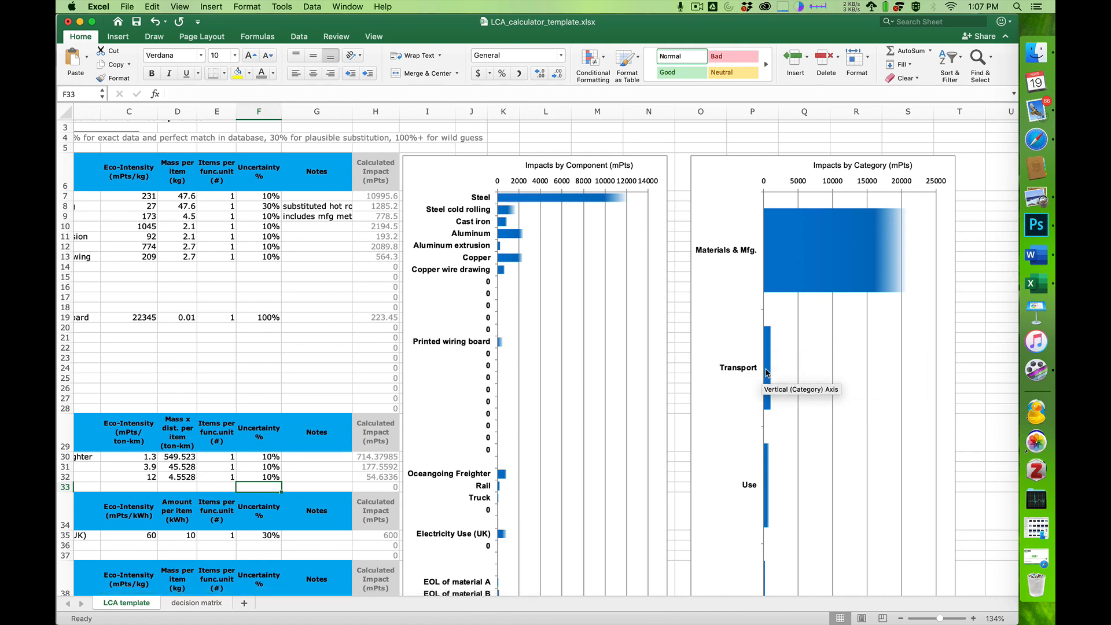
{"action": "mouse_move", "coordinate": [833, 230]}
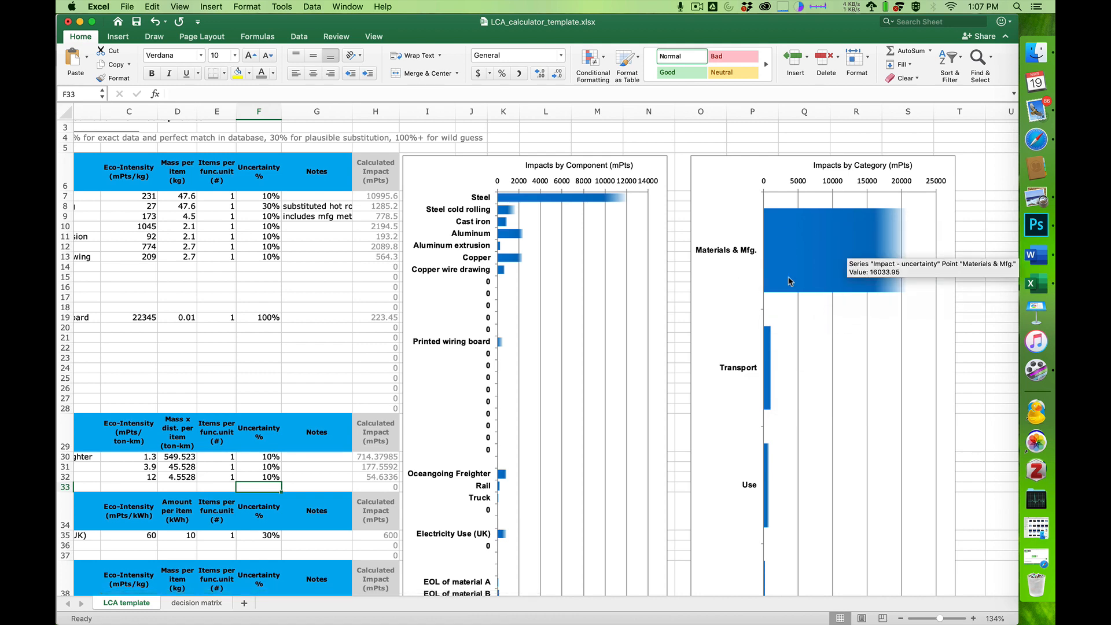
{"action": "scroll", "coordinate": [688, 328], "scroll_direction": "left", "scroll_amount": 2}
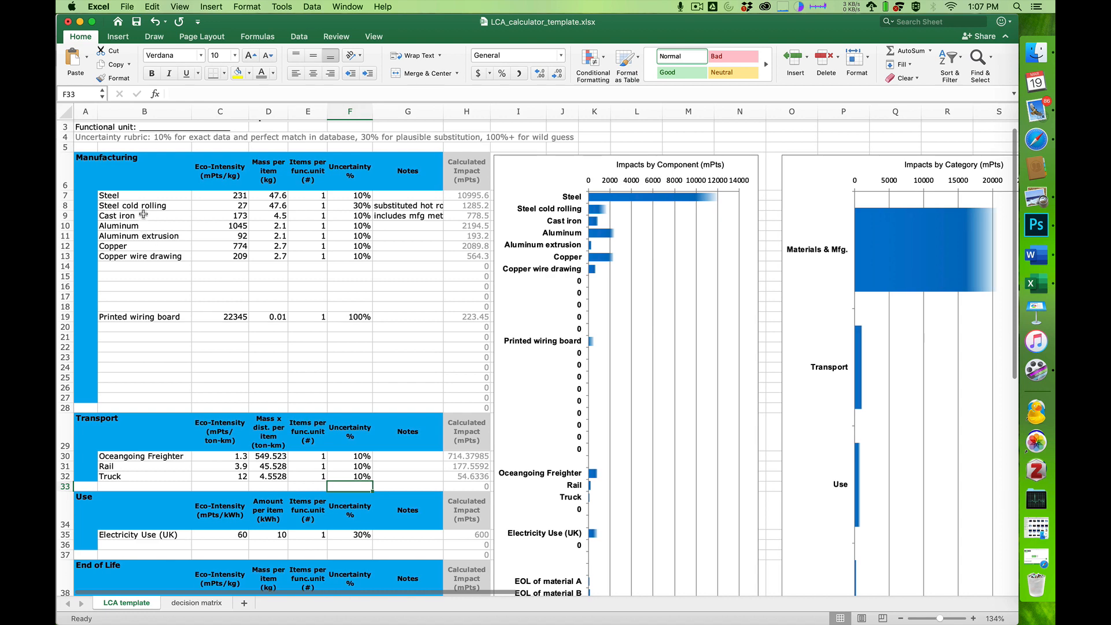
{"action": "left_click_drag", "start_coordinate": [143, 195], "coordinate": [151, 347]}
{"action": "left_click", "coordinate": [216, 370]}
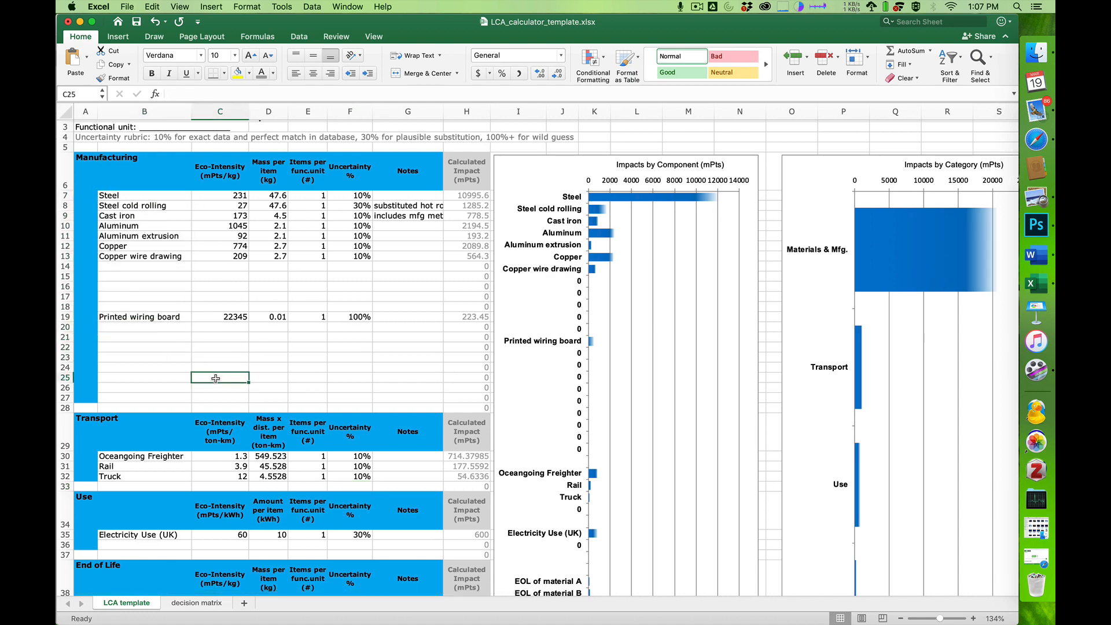
Select the Electricity Use (UK) entry in B35 and switch to Safari's VentureWell refrigerator worksheet for its usage data
{"action": "scroll", "coordinate": [216, 378], "scroll_direction": "down", "scroll_amount": 6}
{"action": "scroll", "coordinate": [215, 378], "scroll_direction": "down", "scroll_amount": 1}
{"action": "left_click", "coordinate": [144, 322]}
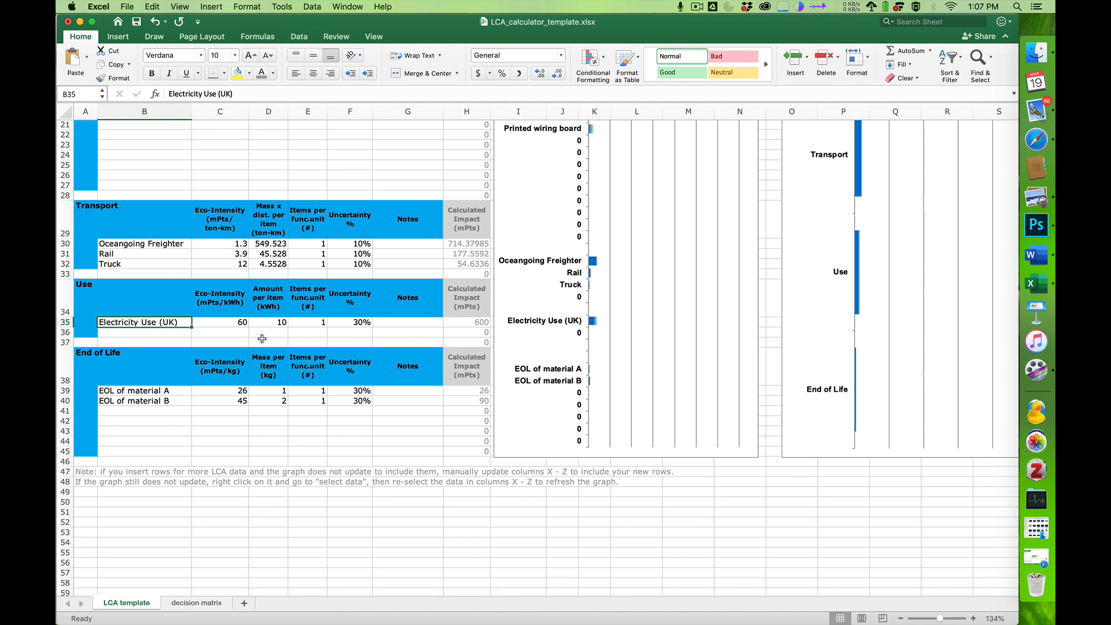
{"action": "key", "text": "super+Tab"}
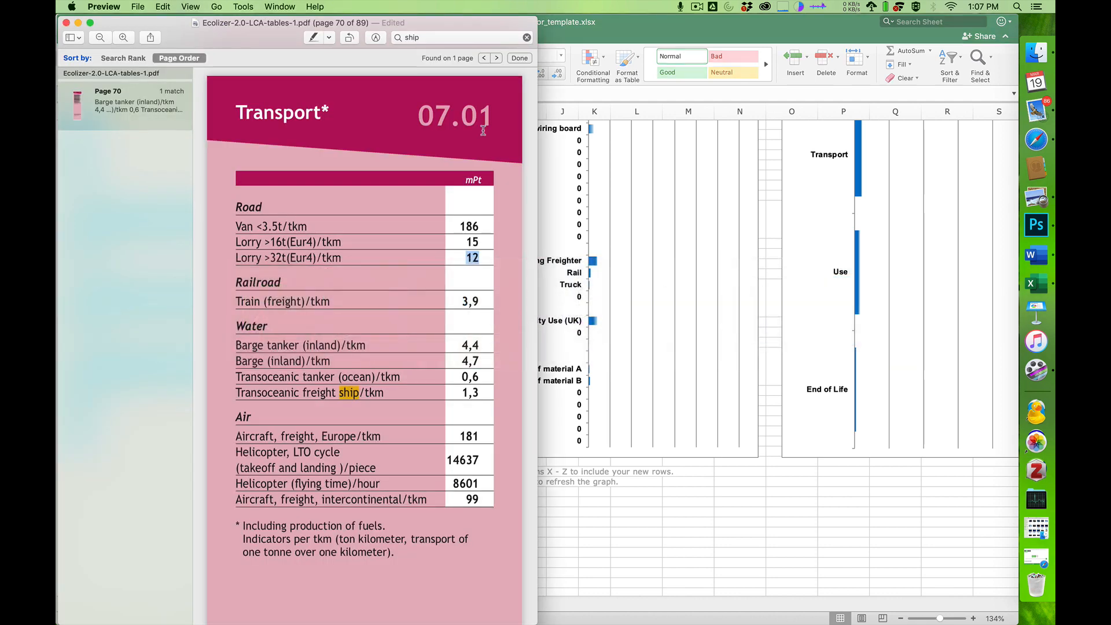
{"action": "key", "text": "super+Tab"}
{"action": "key", "text": "super+Tab"}
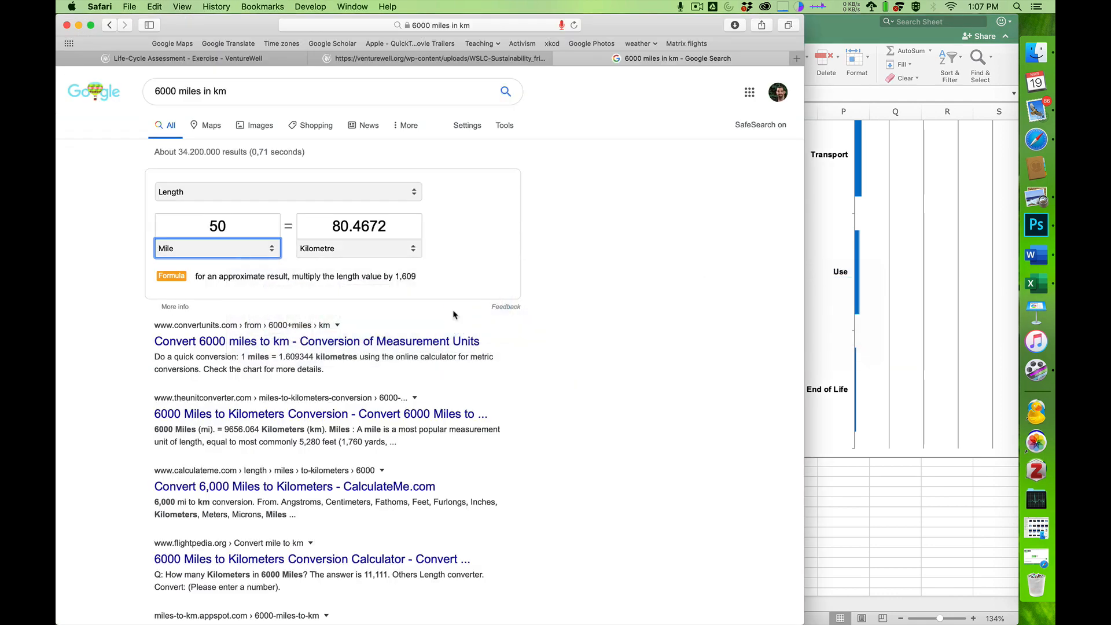
{"action": "left_click", "coordinate": [488, 58]}
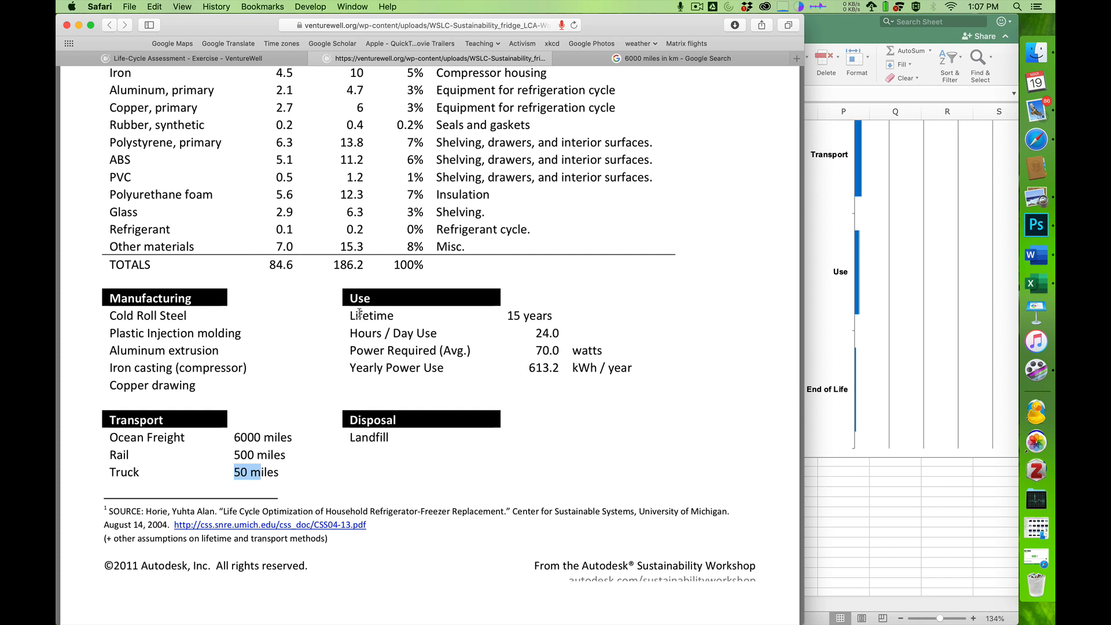
Examine the worksheet's Use section for lifetime, daily hours, average power and yearly power use
{"action": "left_click_drag", "start_coordinate": [351, 317], "coordinate": [533, 318]}
{"action": "left_click", "coordinate": [544, 318]}
{"action": "left_click_drag", "start_coordinate": [367, 330], "coordinate": [502, 334]}
{"action": "left_click", "coordinate": [545, 350]}
{"action": "left_click_drag", "start_coordinate": [558, 369], "coordinate": [531, 369]}
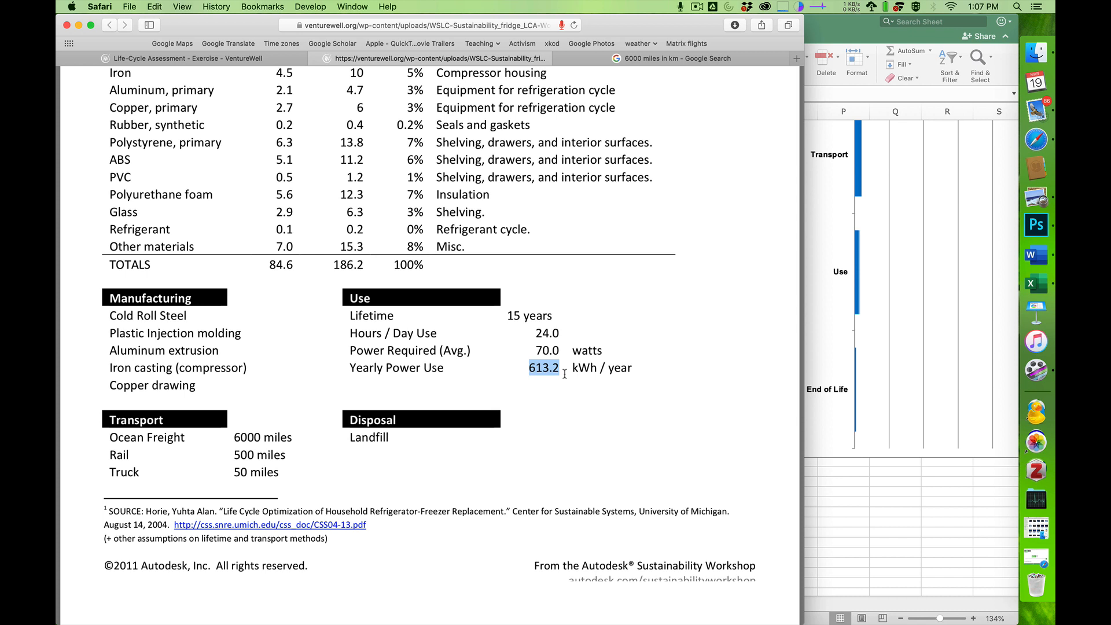
{"action": "left_click_drag", "start_coordinate": [553, 317], "coordinate": [510, 318]}
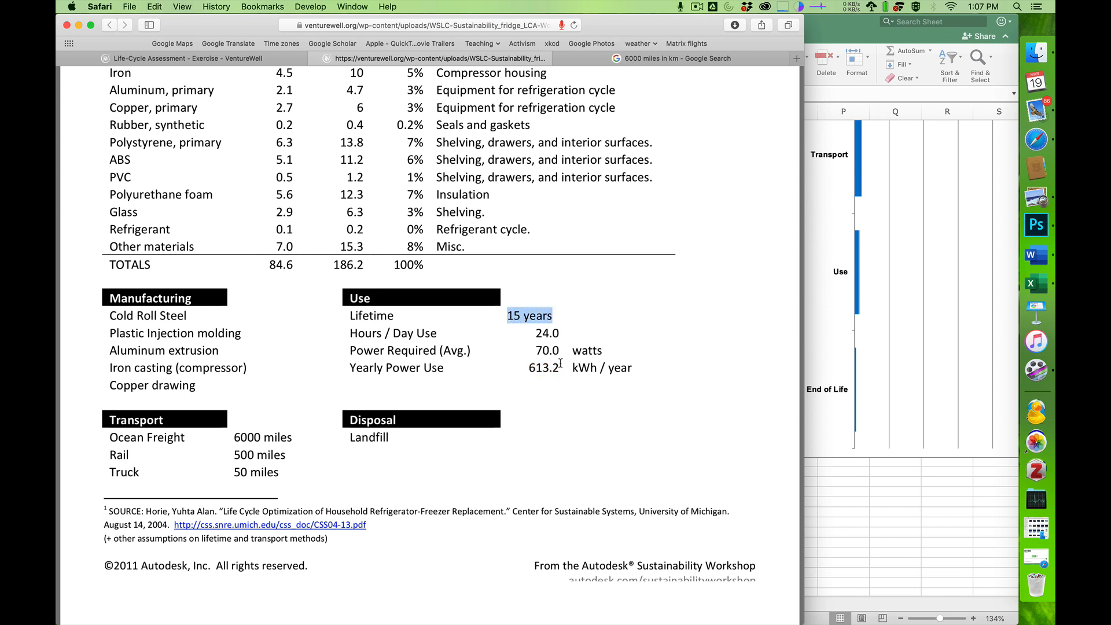
In Excel, enter lifetime electricity use for Electricity Use (UK) in D35 as the formula =613.2*15
{"action": "key", "text": "super+Tab"}
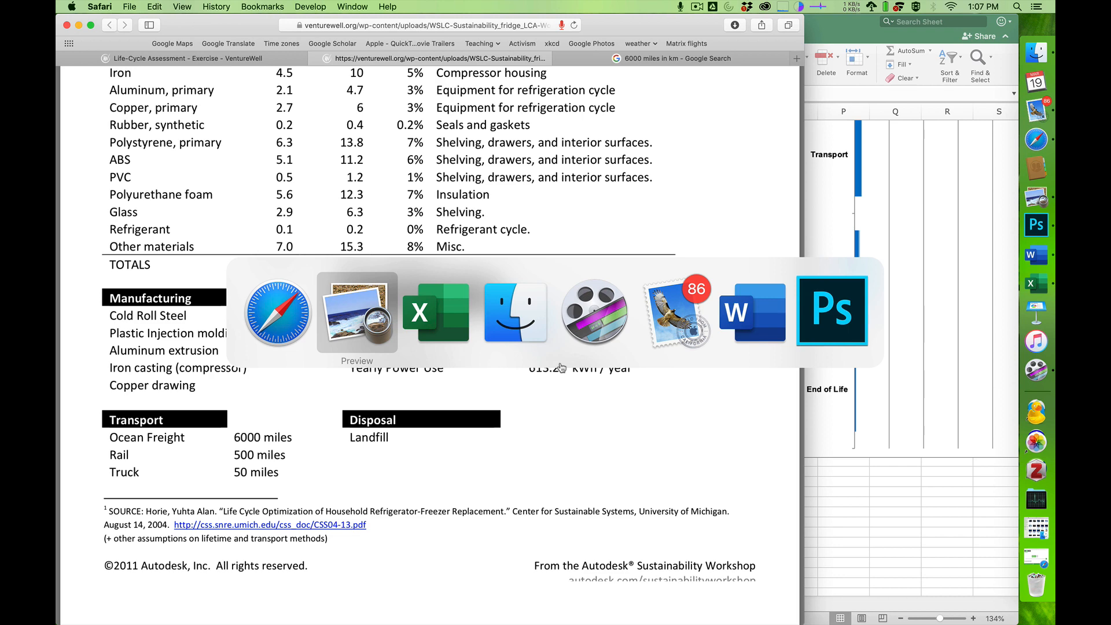
{"action": "left_click", "coordinate": [457, 334]}
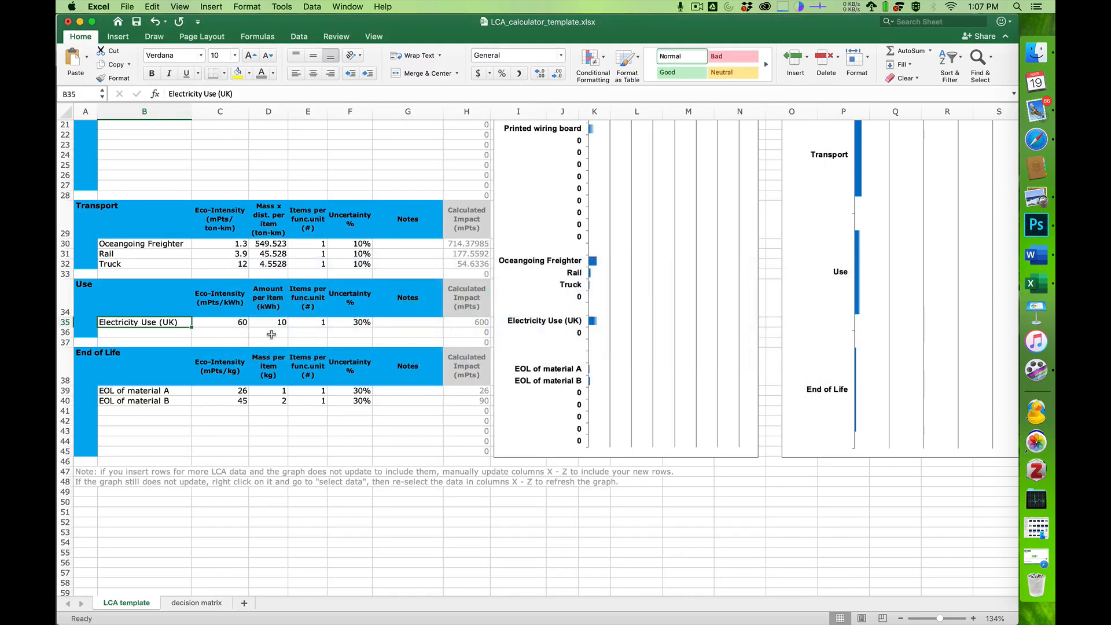
{"action": "left_click", "coordinate": [271, 323]}
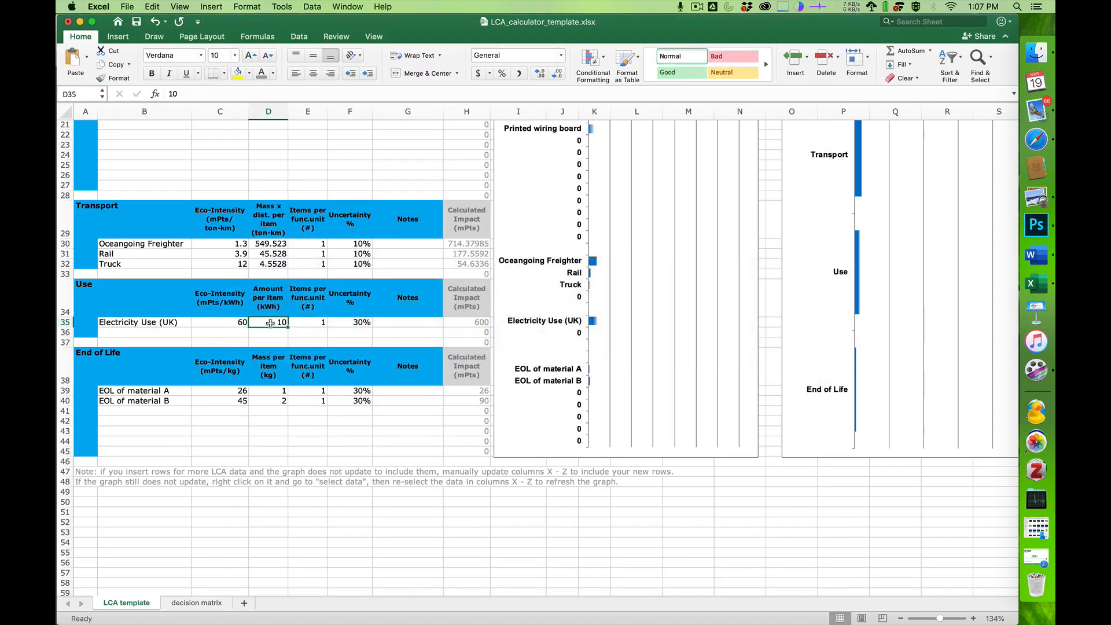
{"action": "type", "text": "613.2*15"}
{"action": "key", "text": "Return"}
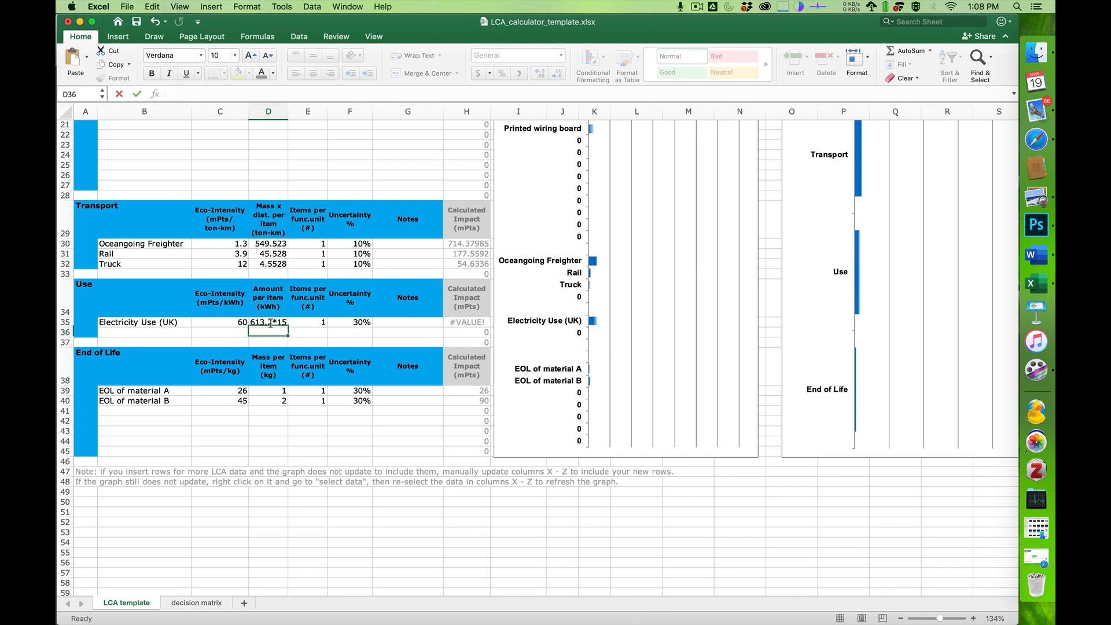
{"action": "double_click", "coordinate": [267, 323]}
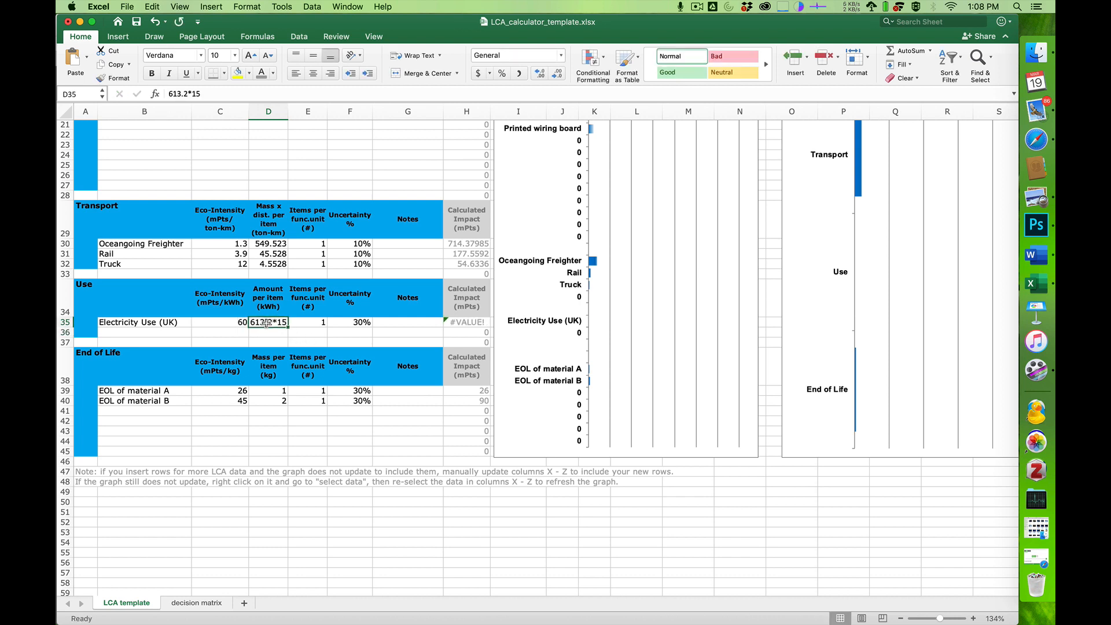
{"action": "key", "text": "Home"}
{"action": "type", "text": "="}
{"action": "key", "text": "Return"}
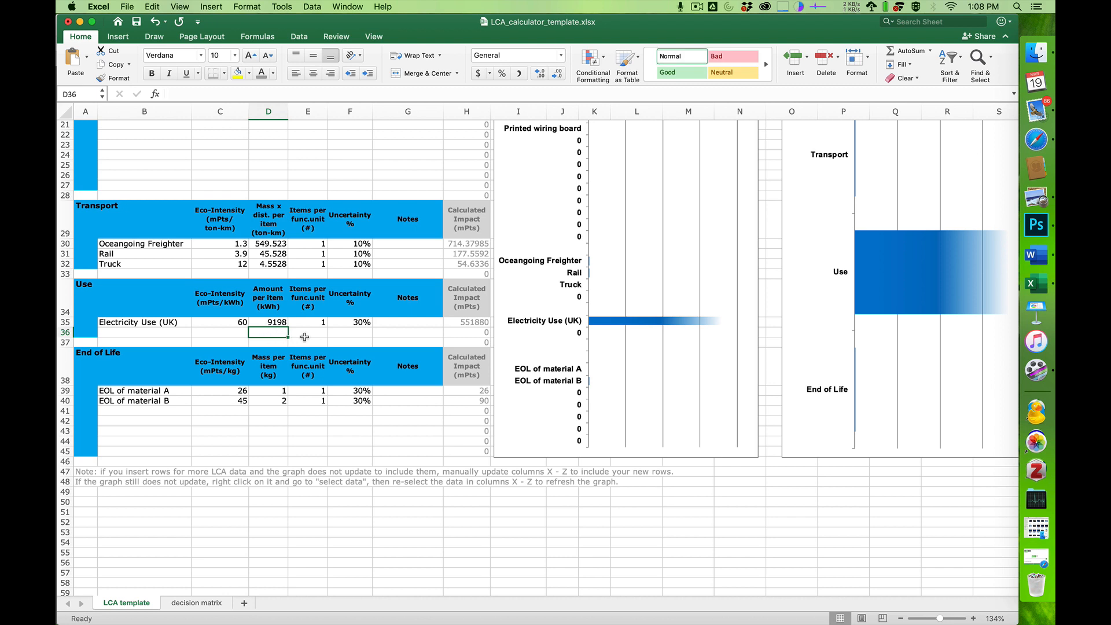
Set the uncertainty of Electricity Use (UK) in F35 to 20%
{"action": "left_click", "coordinate": [342, 322]}
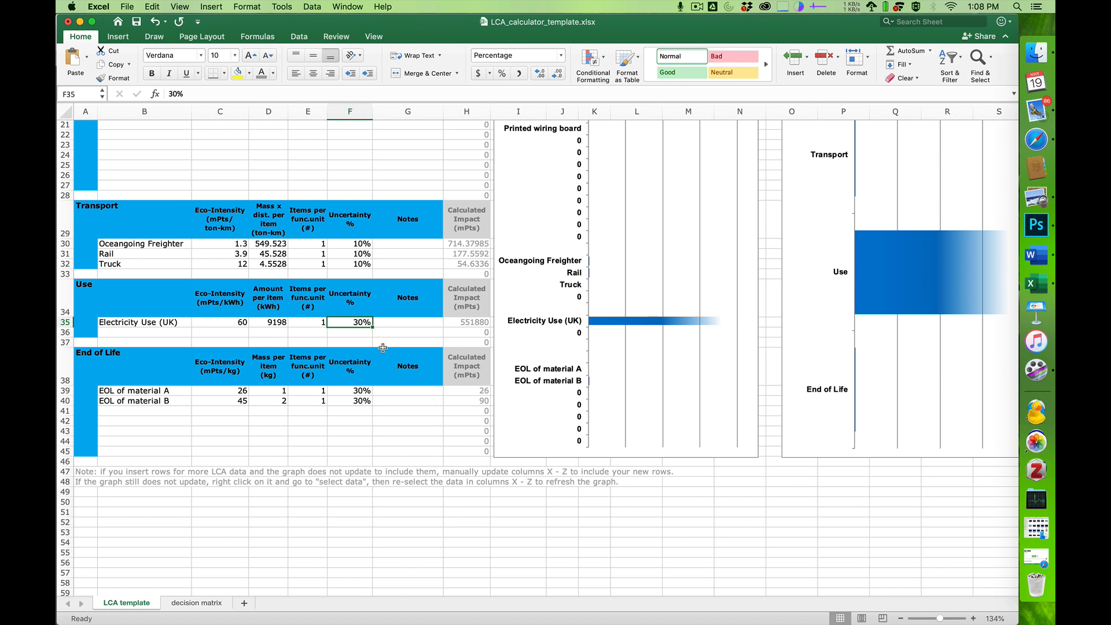
{"action": "key", "text": "super+Tab"}
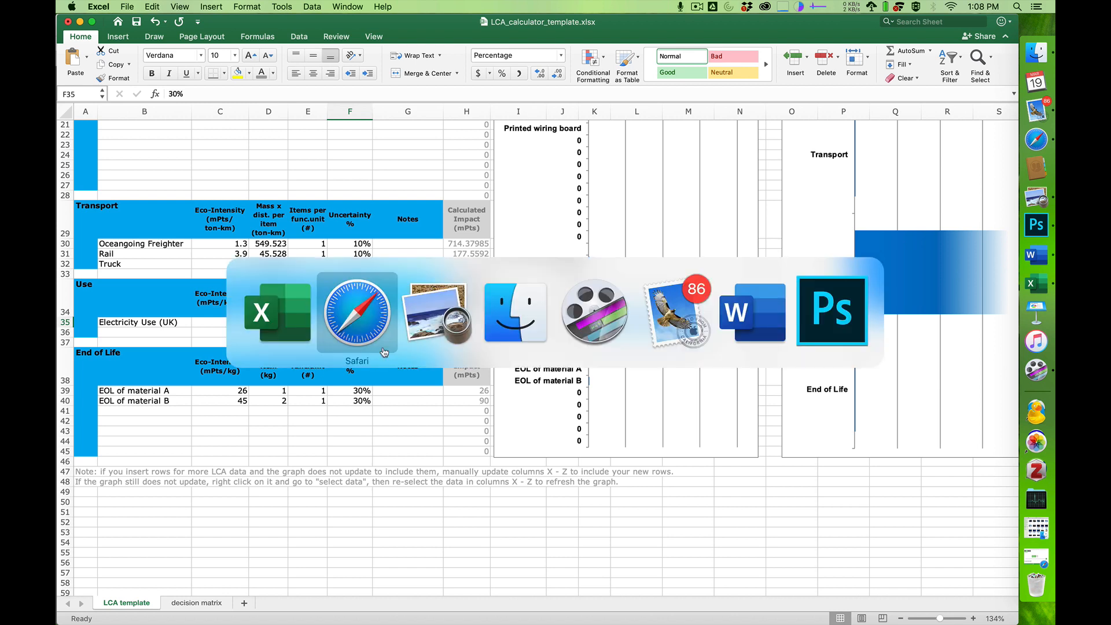
{"action": "left_click", "coordinate": [293, 316]}
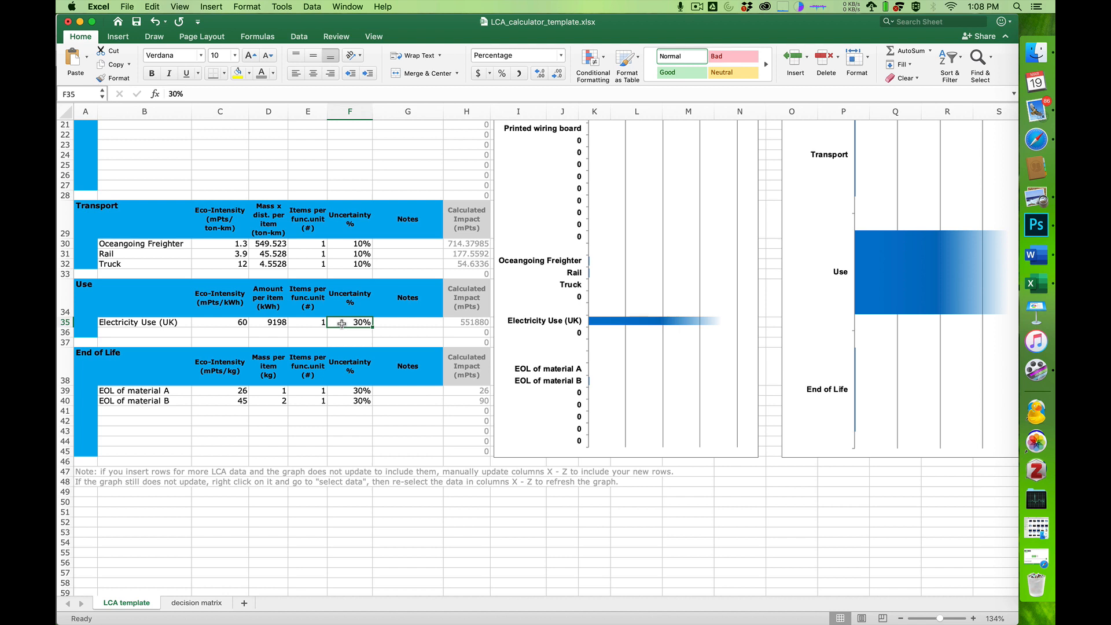
{"action": "type", "text": "20"}
{"action": "key", "text": "Return"}
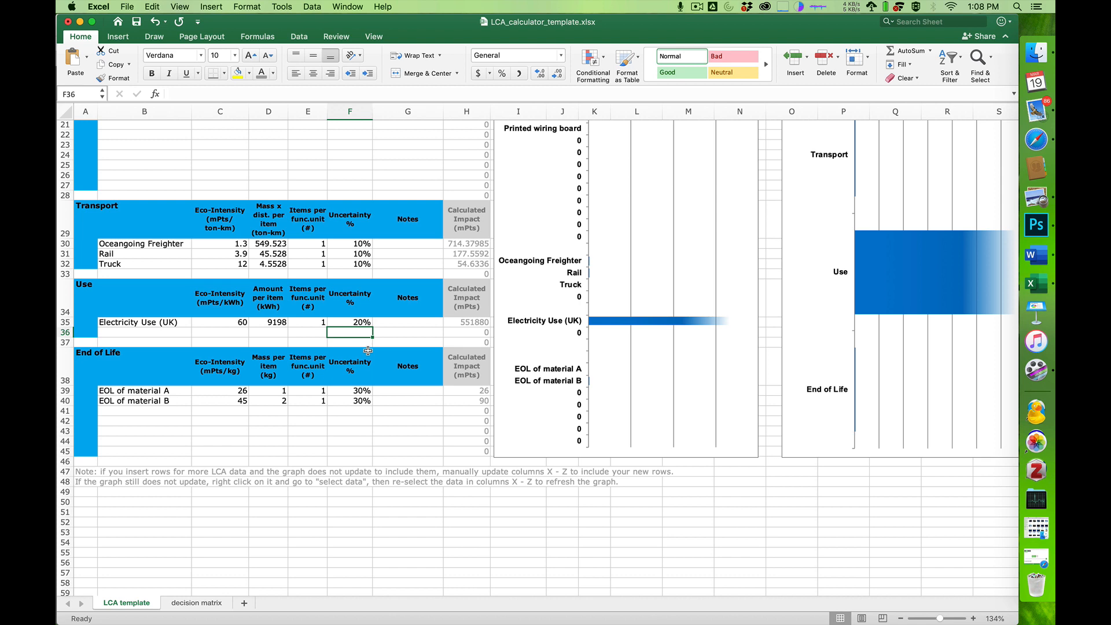
Select eco-intensity cell C35, then search Preview's Ecolizer PDF for "electricity" and open the page 66 result
{"action": "left_click", "coordinate": [225, 327]}
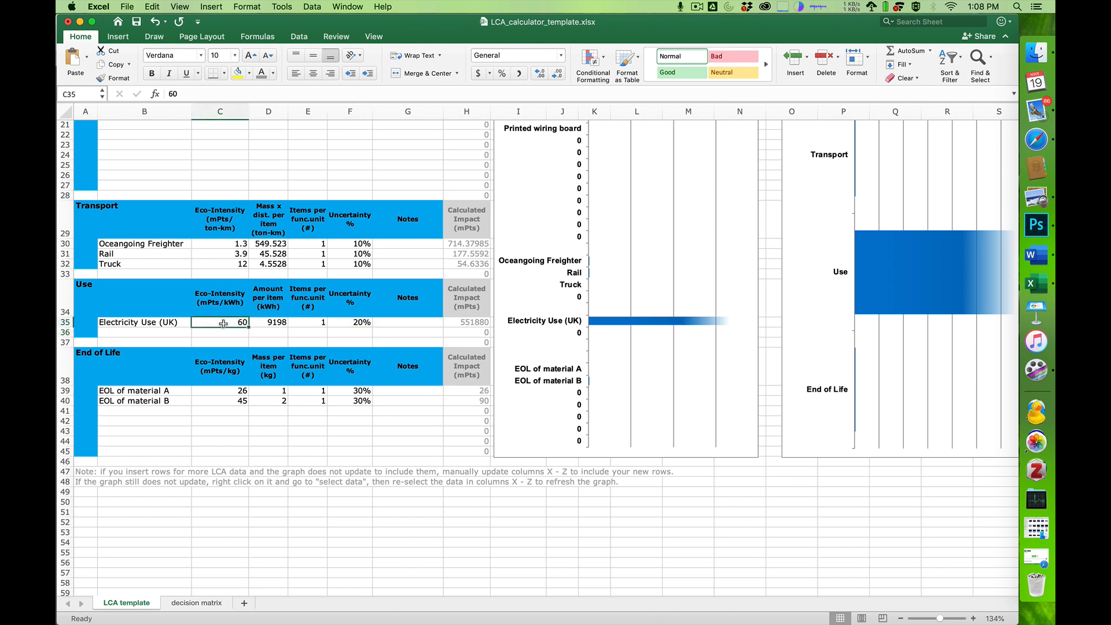
{"action": "key", "text": "super+Tab"}
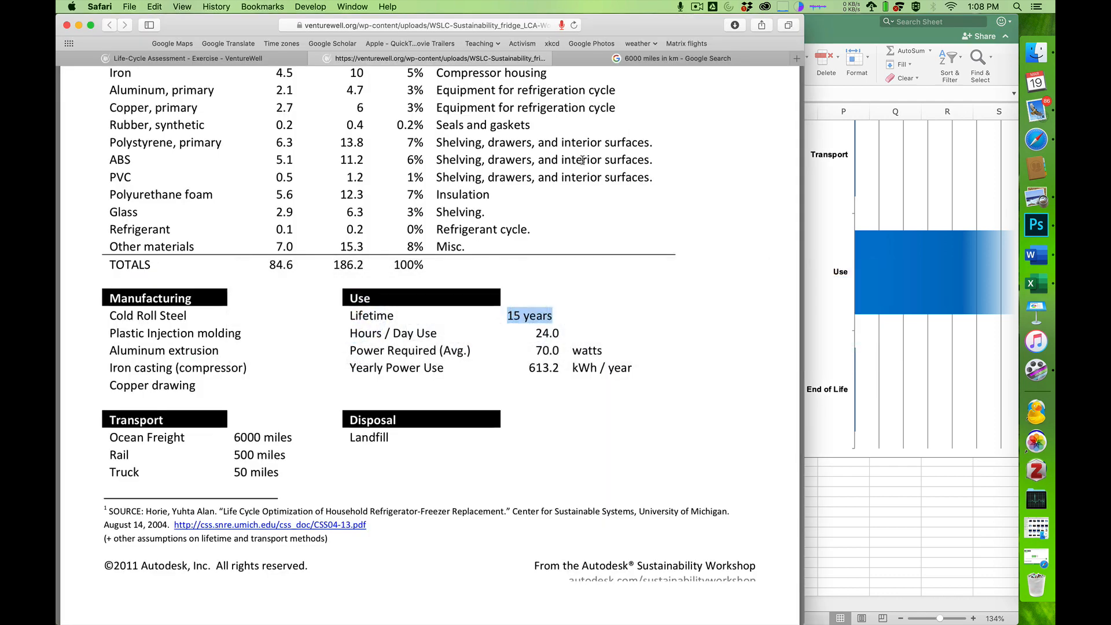
{"action": "key", "text": "super+Tab"}
{"action": "key", "text": "super+Tab"}
{"action": "left_click", "coordinate": [470, 35]}
{"action": "type", "text": "elec"}
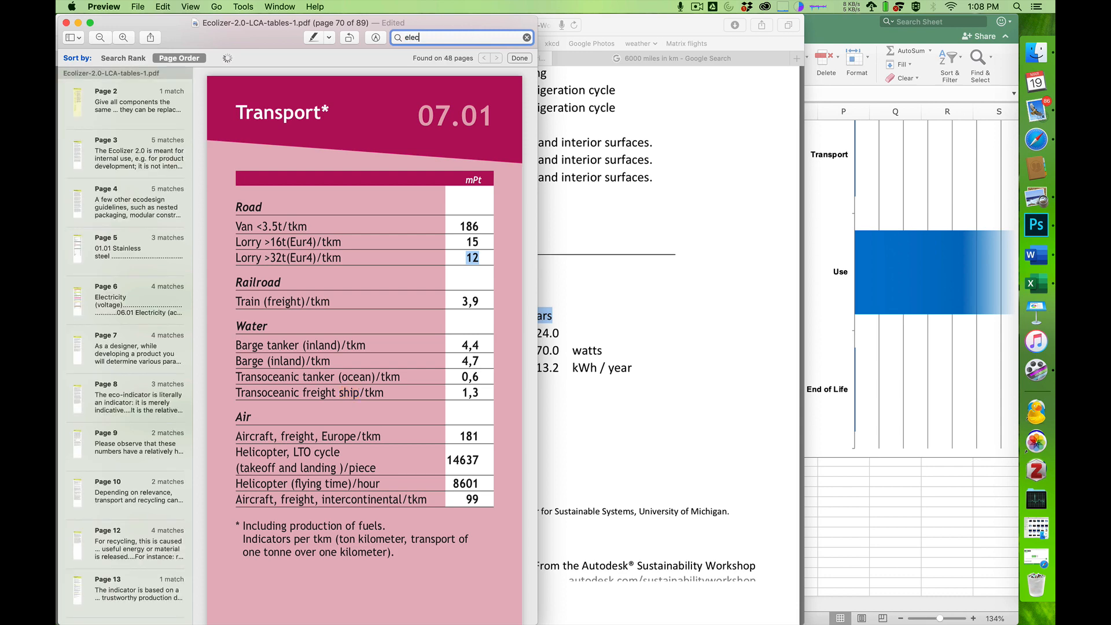
{"action": "type", "text": "tricity"}
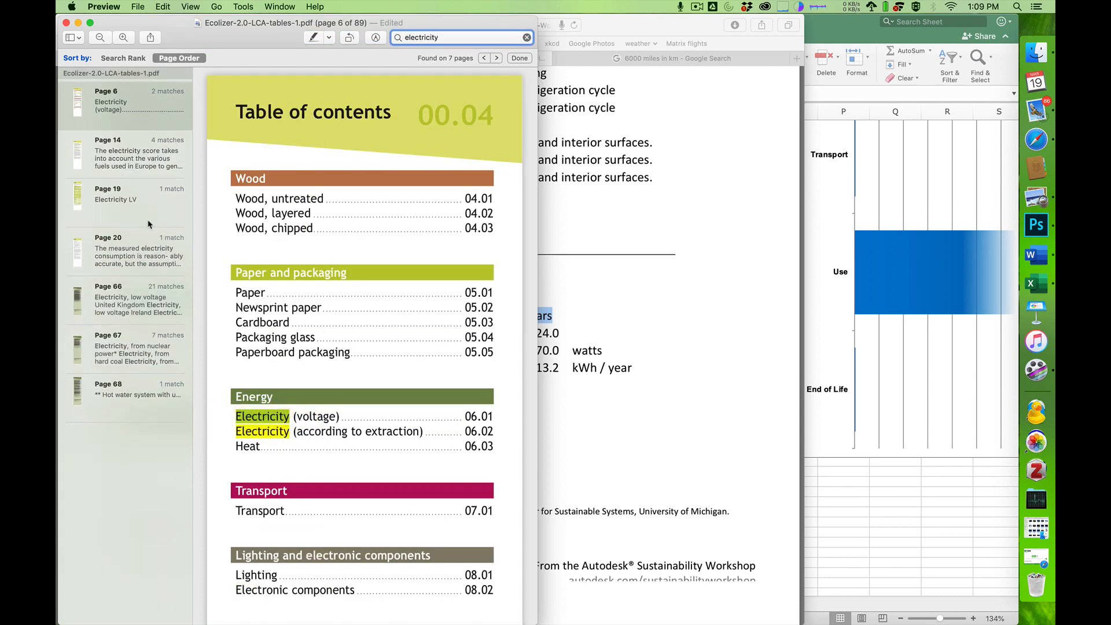
{"action": "left_click", "coordinate": [116, 298]}
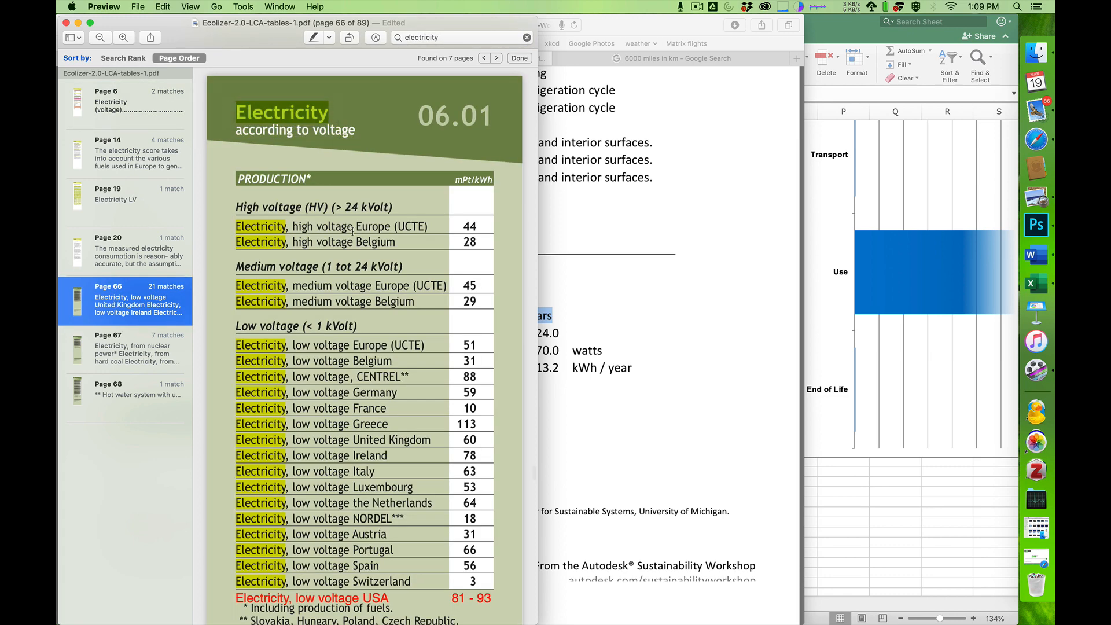
Review the electricity table's voltage classes down to Low voltage (< 1 kVolt) and clear the PDF search
{"action": "left_click", "coordinate": [359, 157]}
{"action": "scroll", "coordinate": [355, 153], "scroll_direction": "down", "scroll_amount": 2}
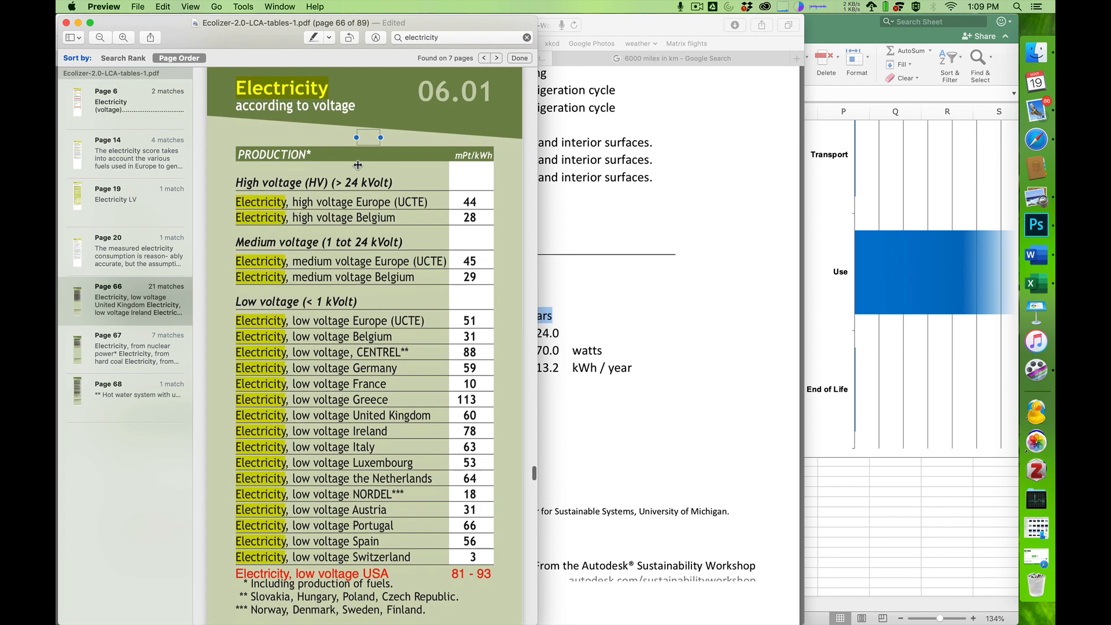
{"action": "scroll", "coordinate": [325, 141], "scroll_direction": "down", "scroll_amount": 3}
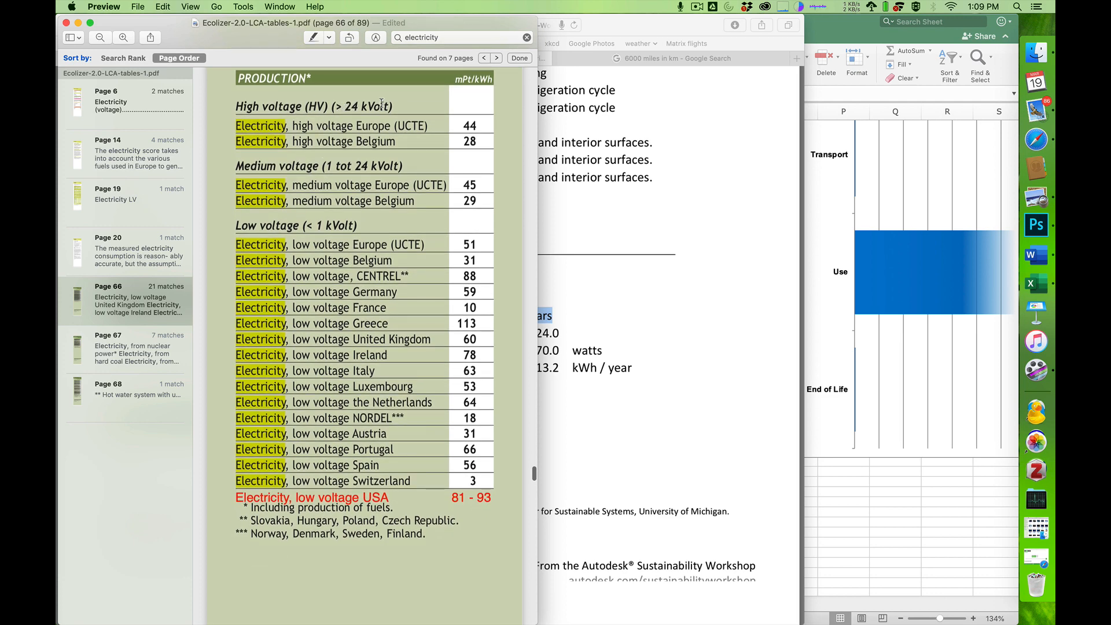
{"action": "scroll", "coordinate": [369, 163], "scroll_direction": "down", "scroll_amount": 3}
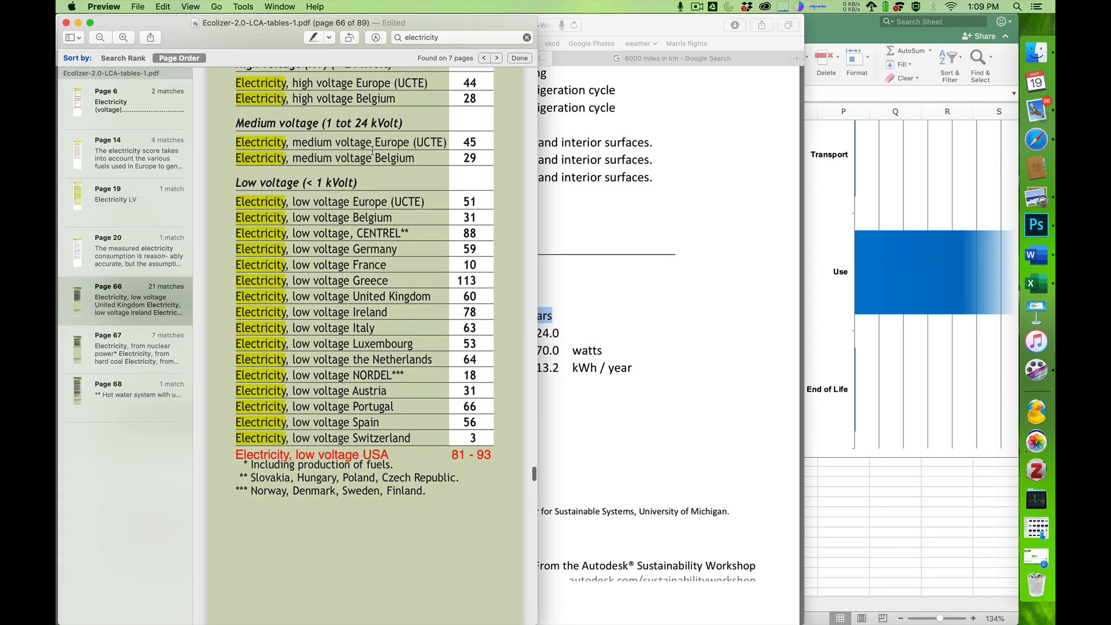
{"action": "scroll", "coordinate": [322, 194], "scroll_direction": "down", "scroll_amount": 1}
{"action": "scroll", "coordinate": [322, 194], "scroll_direction": "down", "scroll_amount": 1}
{"action": "left_click_drag", "start_coordinate": [313, 156], "coordinate": [345, 156]}
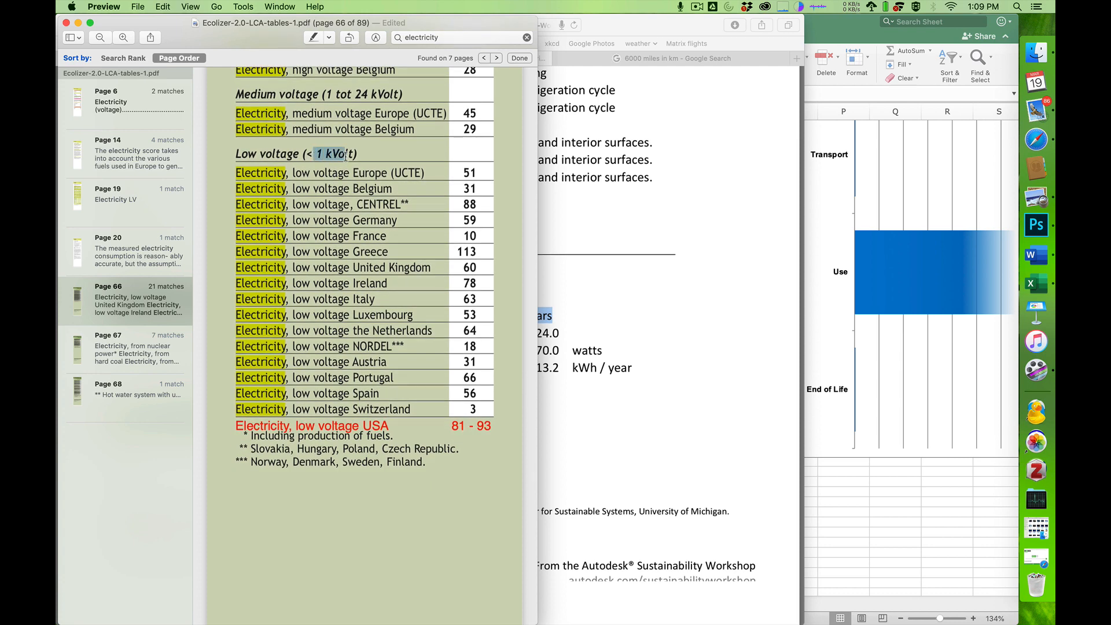
{"action": "left_click", "coordinate": [527, 37]}
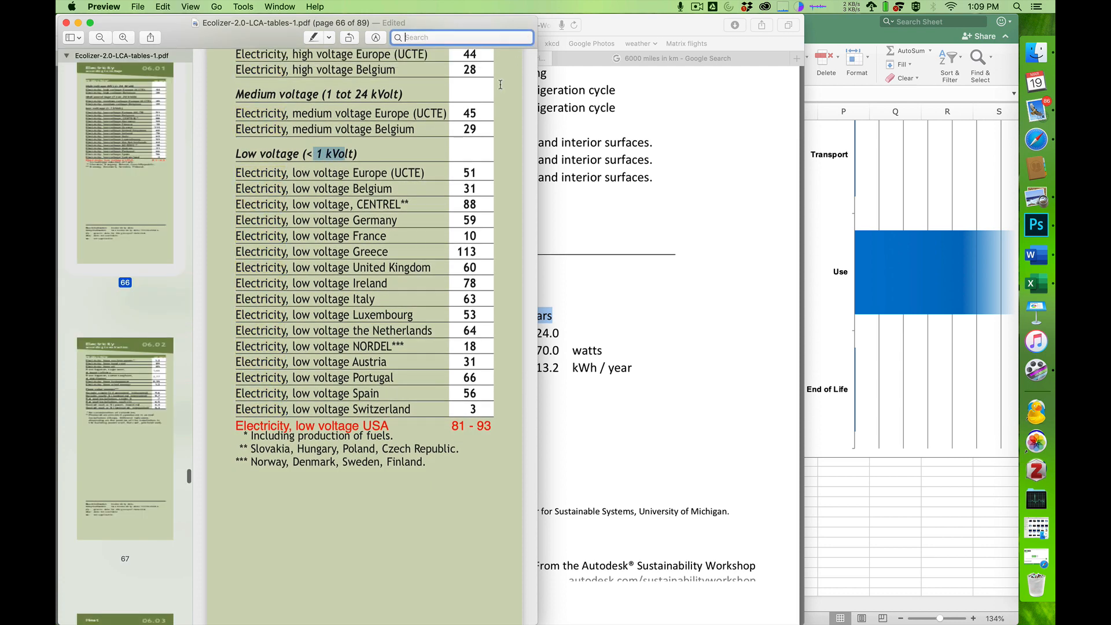
Compare the low-voltage electricity eco-intensities by country, including the USA annotation and the Netherlands, and check the column's unit
{"action": "left_click", "coordinate": [374, 234]}
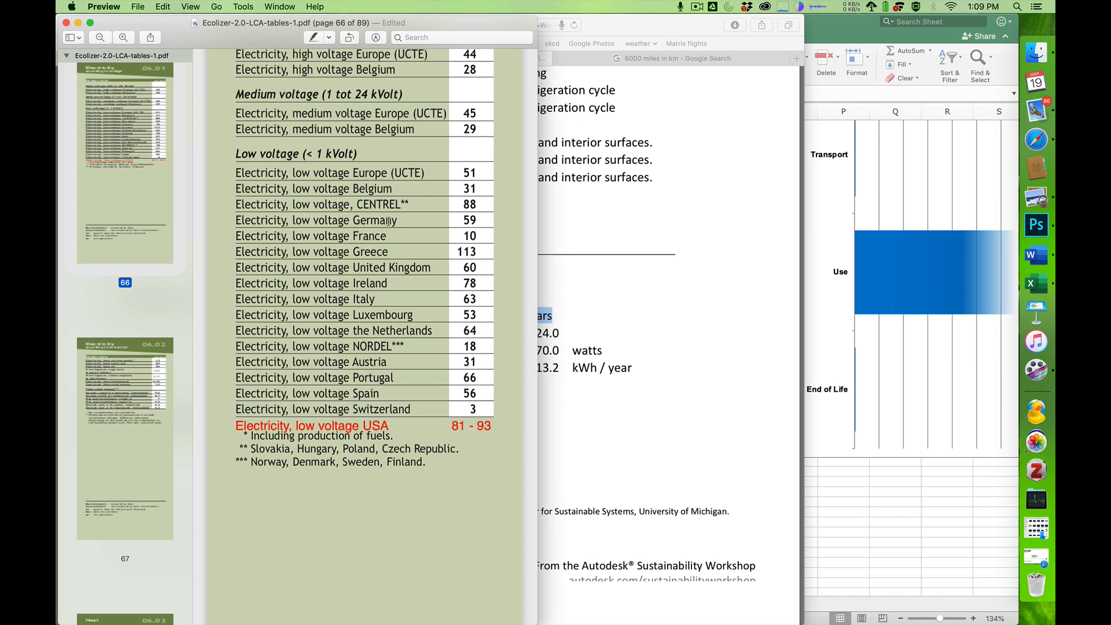
{"action": "left_click_drag", "start_coordinate": [359, 178], "coordinate": [403, 374]}
{"action": "left_click", "coordinate": [412, 348]}
{"action": "left_click", "coordinate": [433, 427]}
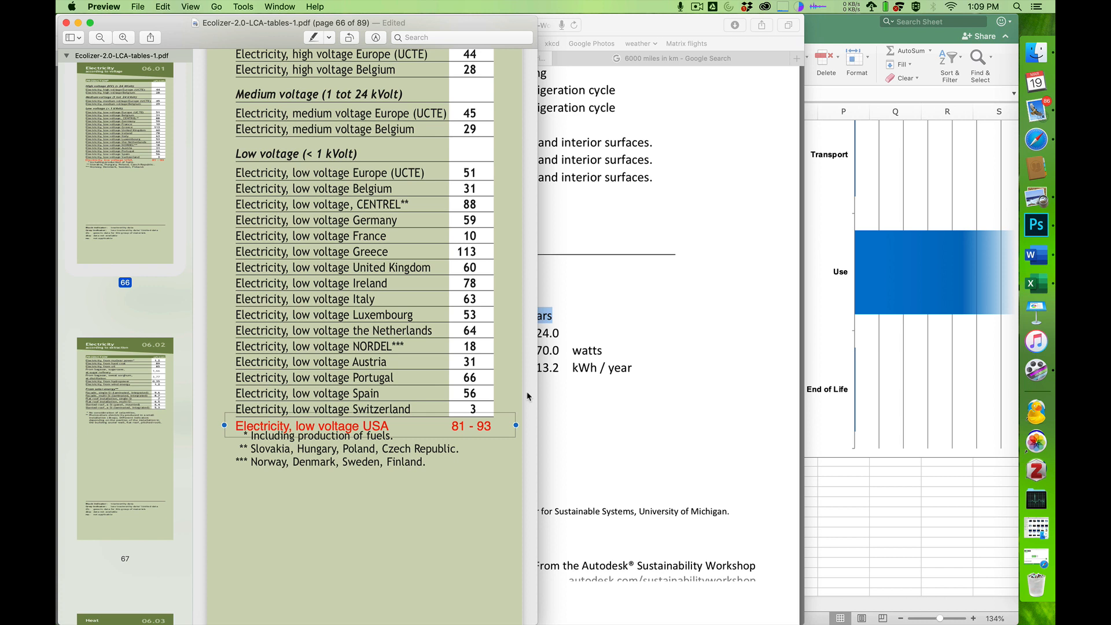
{"action": "left_click", "coordinate": [518, 333]}
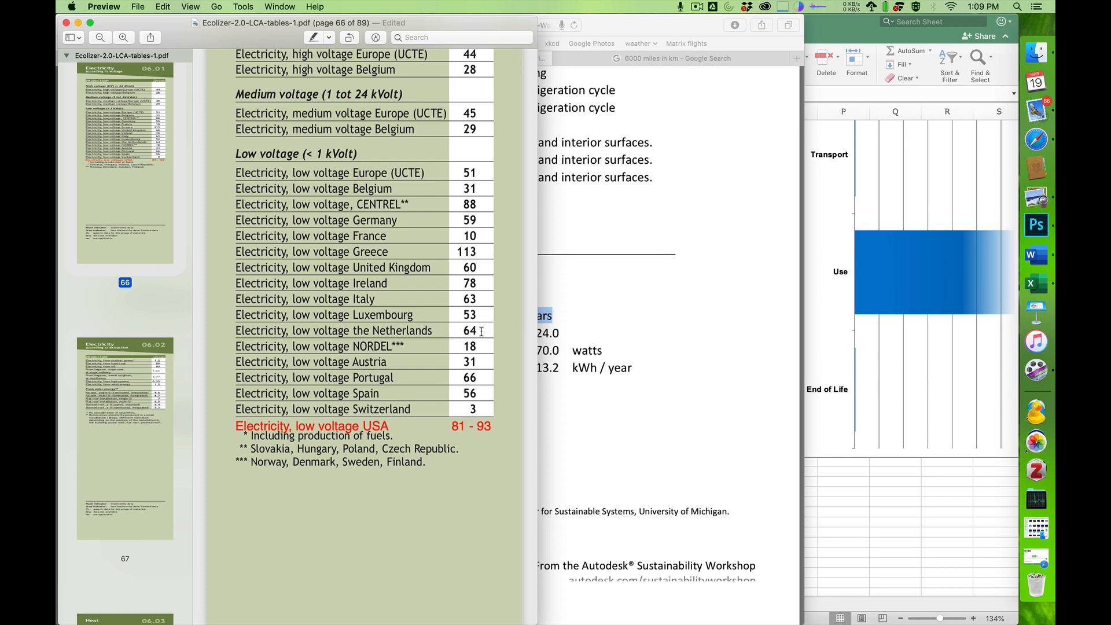
{"action": "left_click_drag", "start_coordinate": [478, 331], "coordinate": [466, 330]}
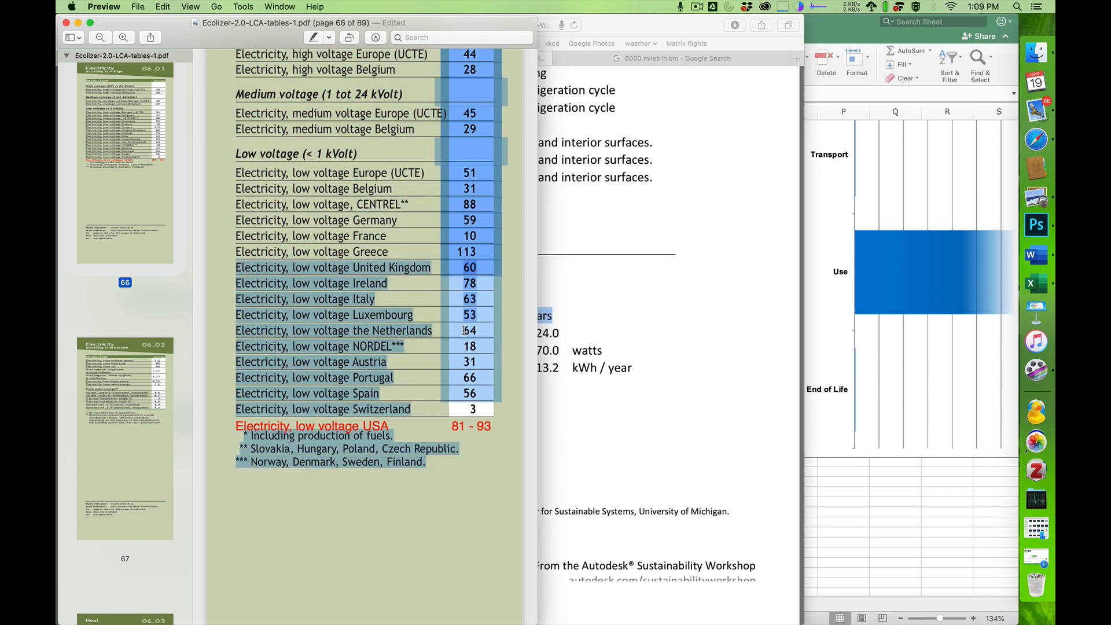
{"action": "left_click", "coordinate": [466, 330]}
{"action": "scroll", "coordinate": [468, 331], "scroll_direction": "up", "scroll_amount": 8}
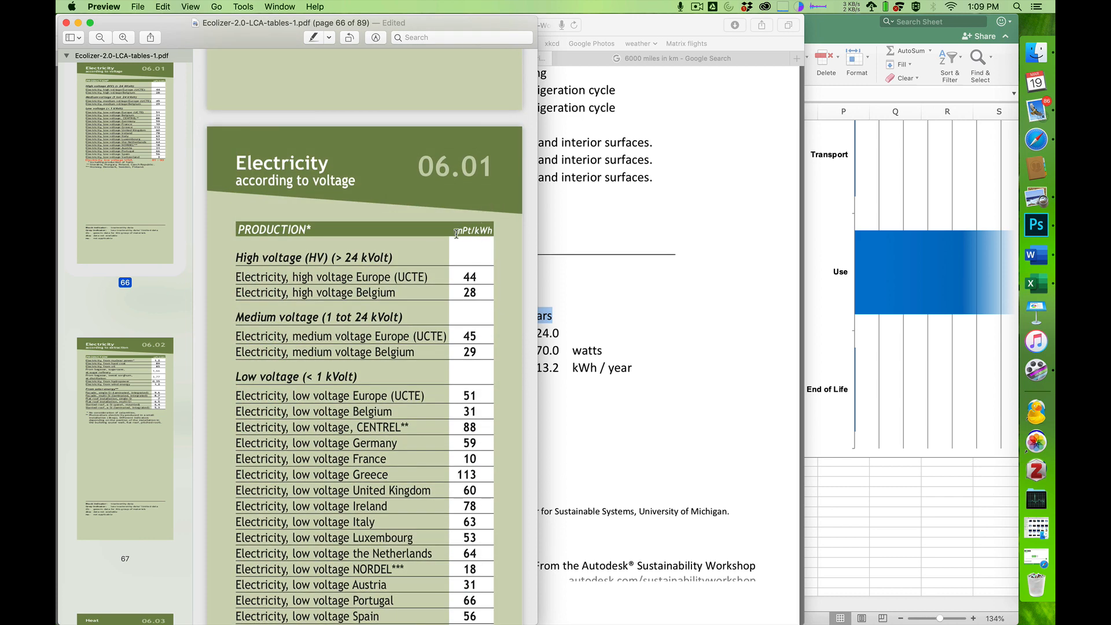
{"action": "scroll", "coordinate": [487, 240], "scroll_direction": "down", "scroll_amount": 5}
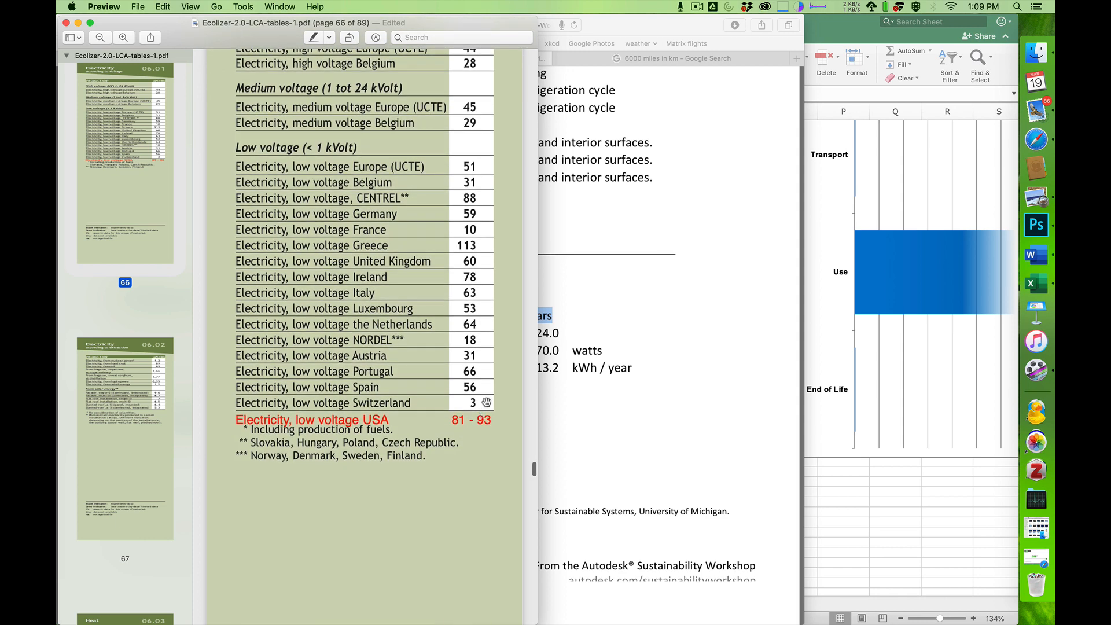
In Excel, set the electricity eco-intensity in C35 to the Netherlands low-voltage value, 64
{"action": "key", "text": "super+Tab"}
{"action": "key", "text": "super+Tab"}
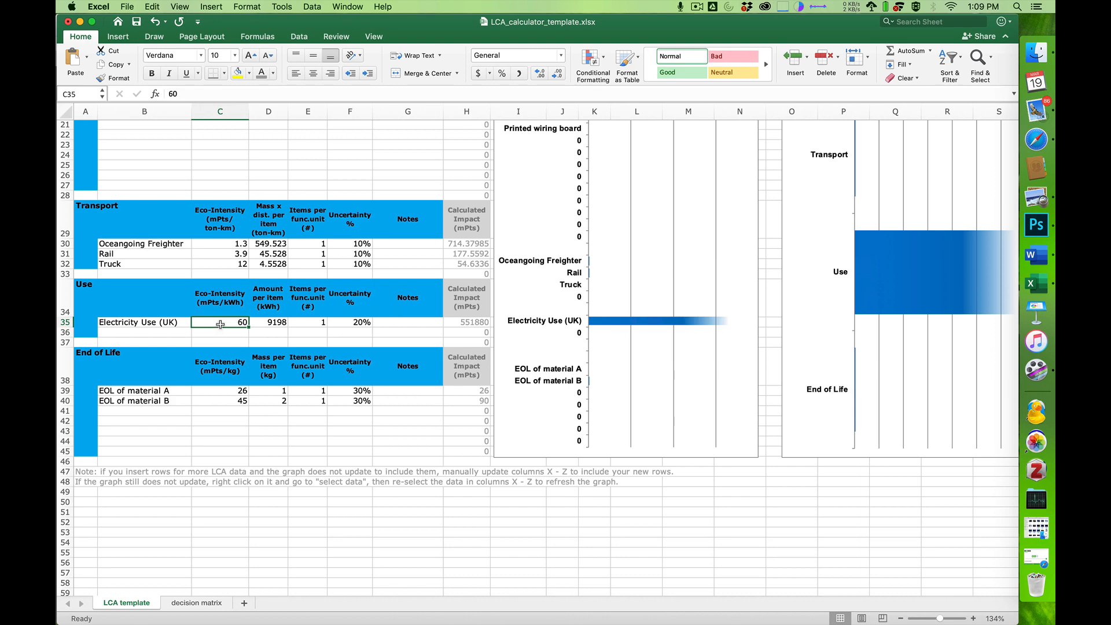
{"action": "type", "text": "64"}
{"action": "key", "text": "Return"}
Compare electricity use with the other impacts in the Impacts by Component and Impacts by Category charts
{"action": "scroll", "coordinate": [538, 350], "scroll_direction": "up", "scroll_amount": 10}
{"action": "scroll", "coordinate": [539, 350], "scroll_direction": "right", "scroll_amount": 2}
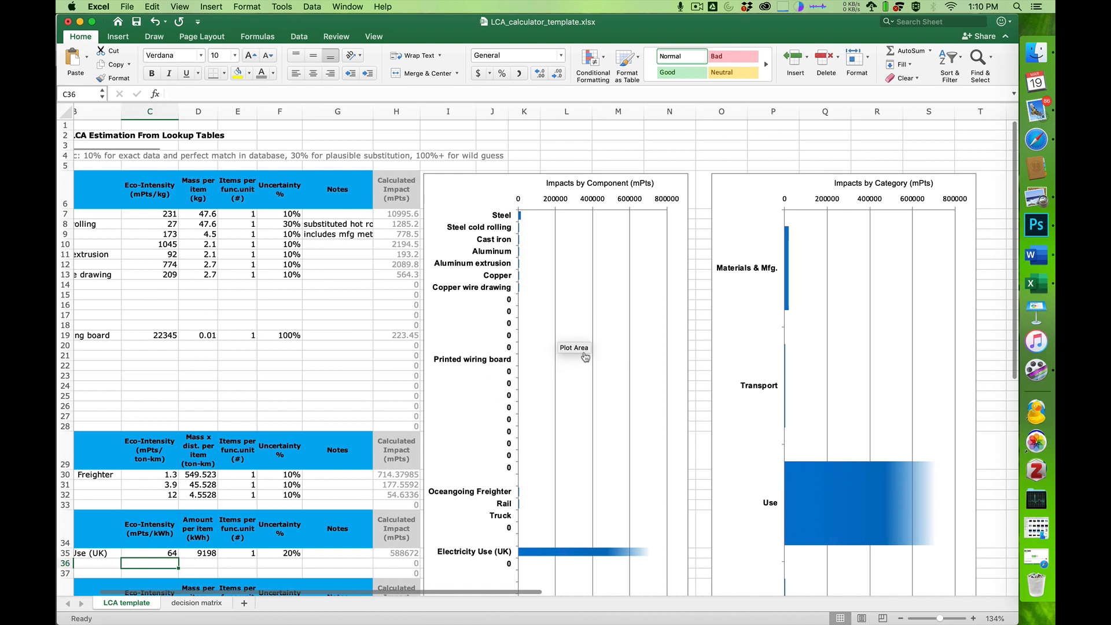
{"action": "scroll", "coordinate": [627, 465], "scroll_direction": "down", "scroll_amount": 2}
{"action": "scroll", "coordinate": [626, 464], "scroll_direction": "left", "scroll_amount": 1}
{"action": "scroll", "coordinate": [626, 465], "scroll_direction": "down", "scroll_amount": 1}
{"action": "scroll", "coordinate": [627, 465], "scroll_direction": "left", "scroll_amount": 1}
{"action": "mouse_move", "coordinate": [670, 501]}
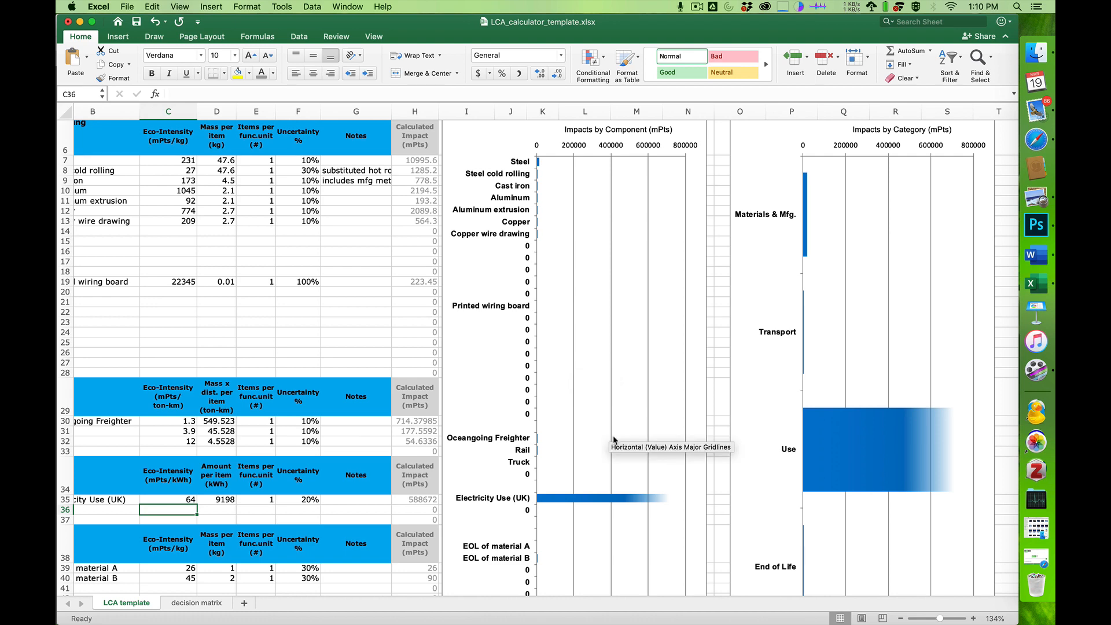
Set the electricity eco-intensity in C35 to the upper low-voltage USA value from the Ecolizer PDF, 93, and review both impact charts
{"action": "scroll", "coordinate": [602, 449], "scroll_direction": "down", "scroll_amount": 3}
{"action": "scroll", "coordinate": [602, 449], "scroll_direction": "left", "scroll_amount": 1}
{"action": "left_click", "coordinate": [217, 457]}
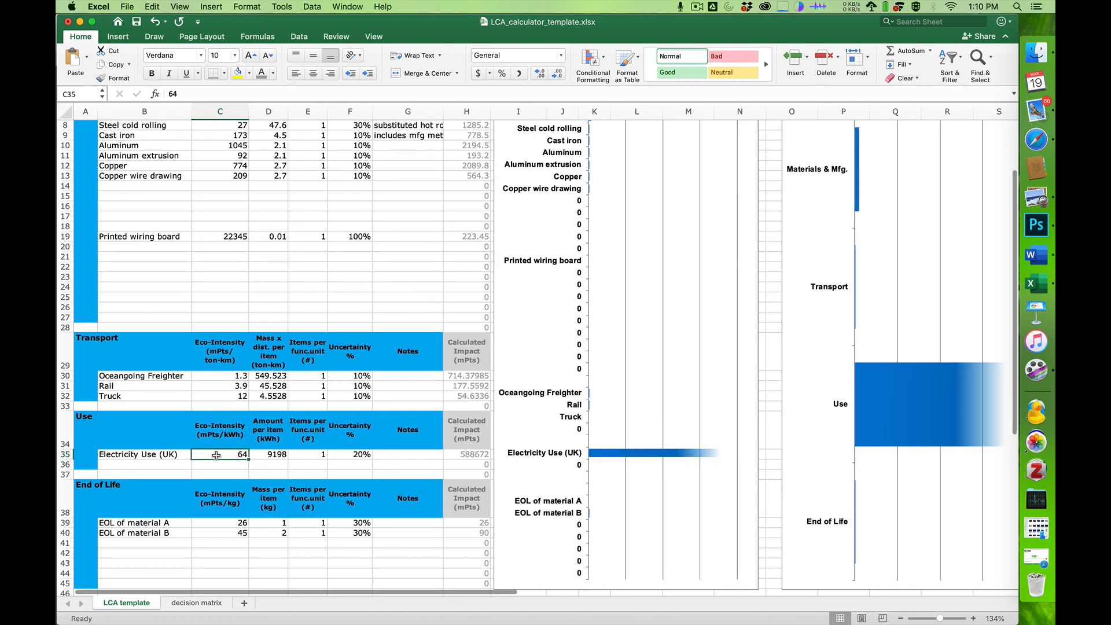
{"action": "key", "text": "super+Tab"}
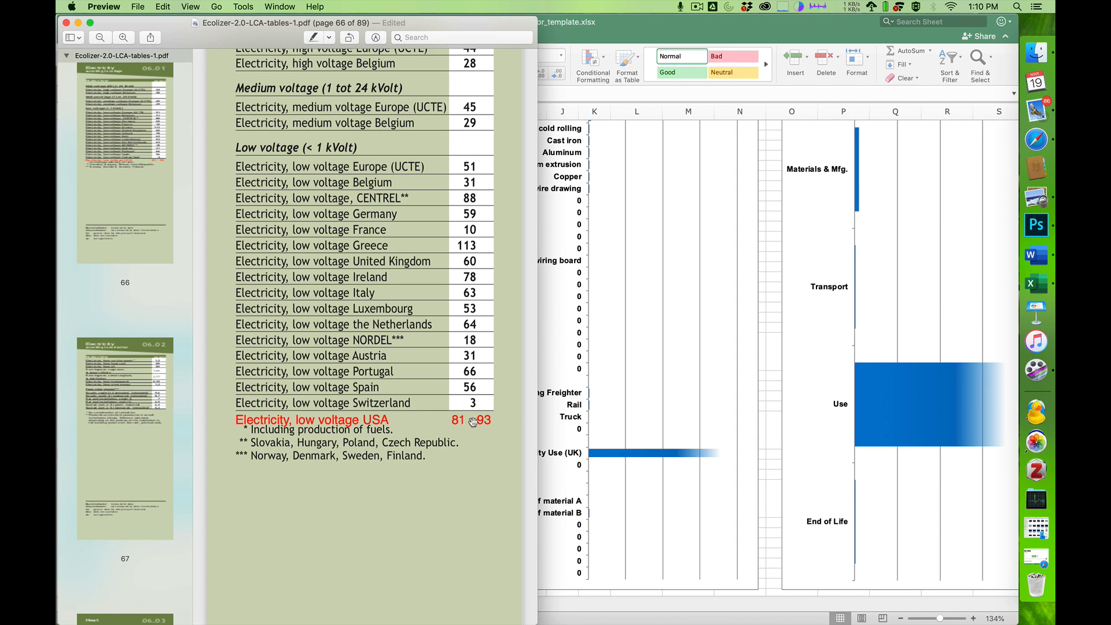
{"action": "key", "text": "super+Tab"}
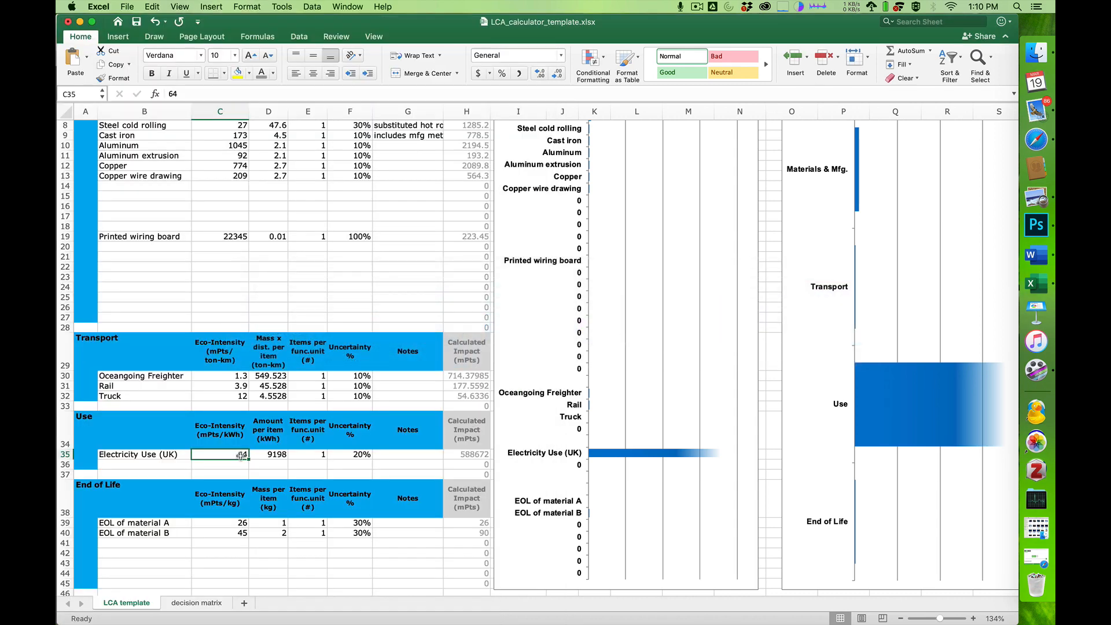
{"action": "type", "text": "93"}
{"action": "key", "text": "Return"}
{"action": "scroll", "coordinate": [804, 289], "scroll_direction": "up", "scroll_amount": 5}
{"action": "scroll", "coordinate": [804, 289], "scroll_direction": "right", "scroll_amount": 4}
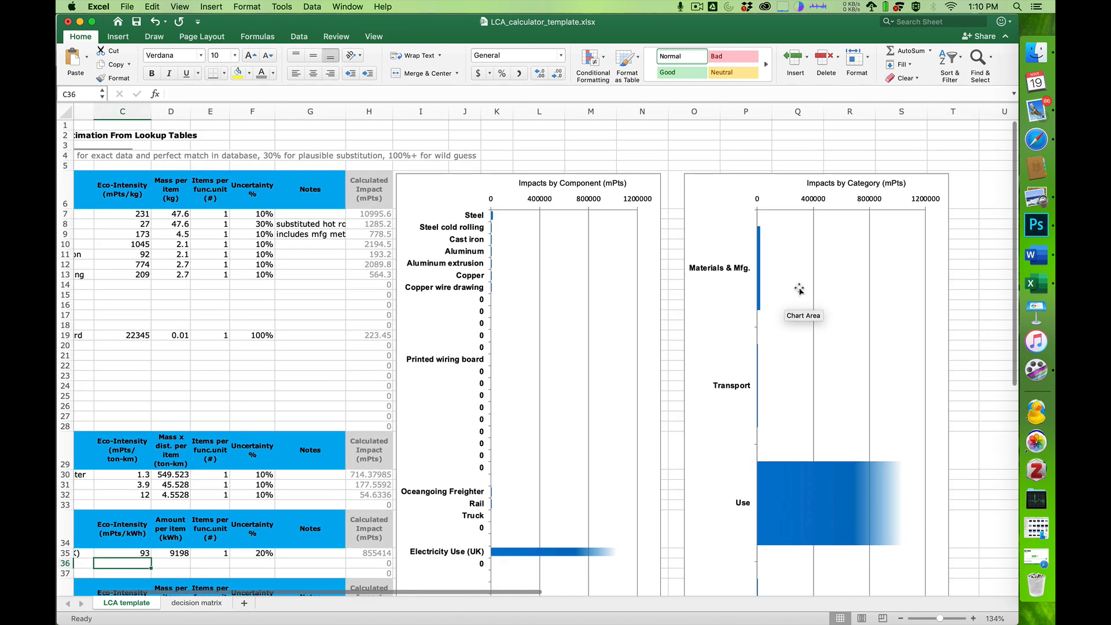
{"action": "mouse_move", "coordinate": [787, 470]}
{"action": "scroll", "coordinate": [788, 498], "scroll_direction": "down", "scroll_amount": 4}
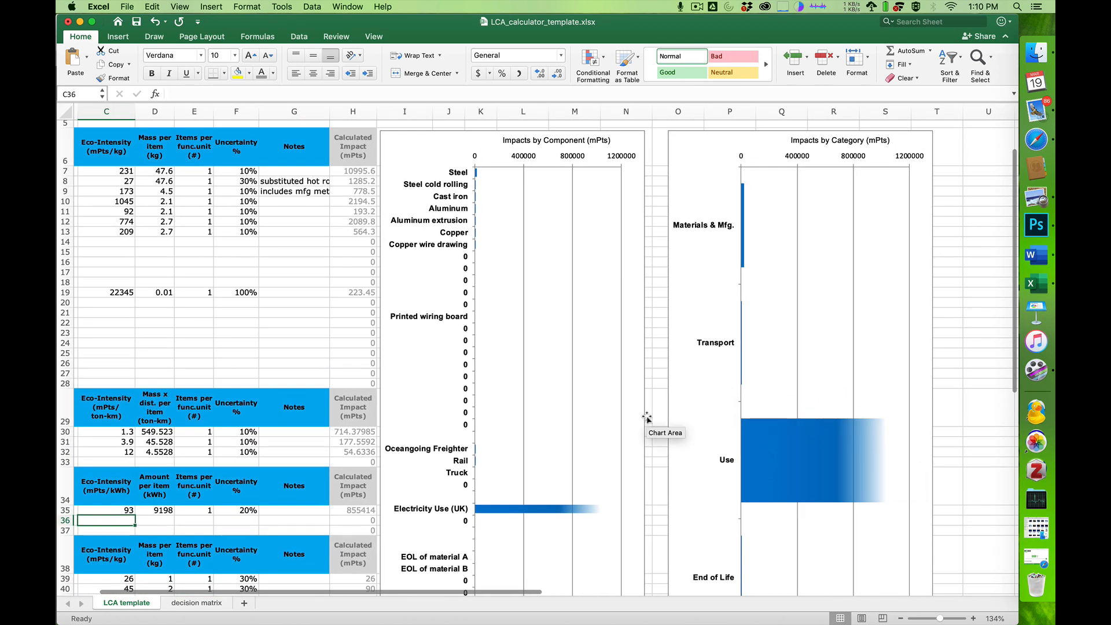
Rename the first End of Life entry in B39 as "EOL of Steel"
{"action": "scroll", "coordinate": [647, 419], "scroll_direction": "down", "scroll_amount": 5}
{"action": "scroll", "coordinate": [647, 420], "scroll_direction": "left", "scroll_amount": 2}
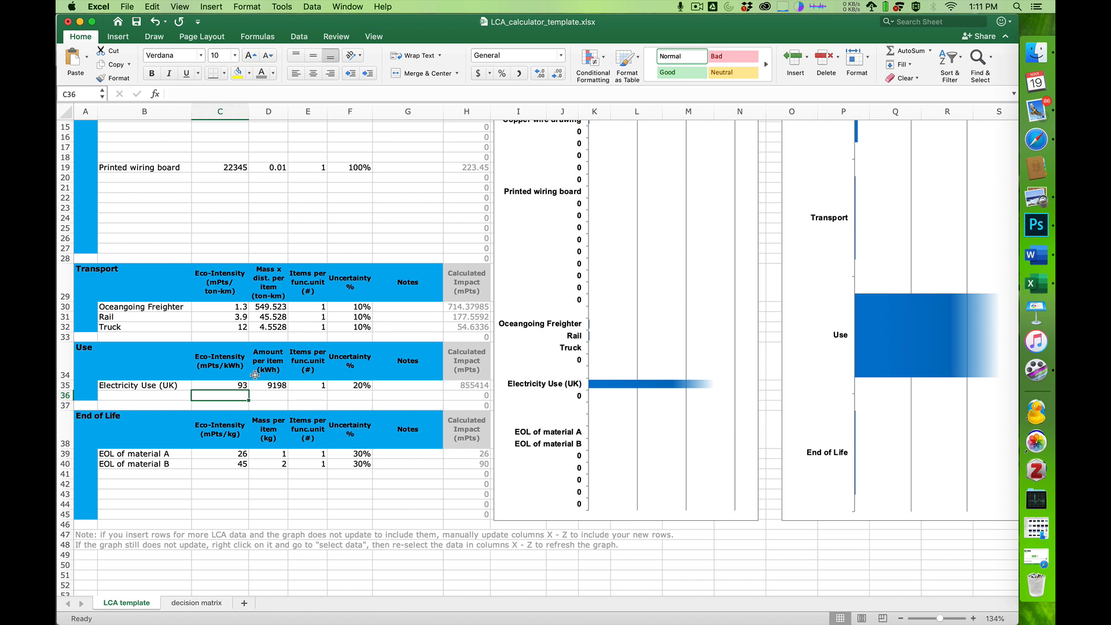
{"action": "left_click_drag", "start_coordinate": [129, 452], "coordinate": [227, 476]}
{"action": "left_click", "coordinate": [218, 495]}
{"action": "left_click", "coordinate": [166, 455]}
{"action": "double_click", "coordinate": [161, 454]}
{"action": "left_click_drag", "start_coordinate": [131, 454], "coordinate": [189, 454]}
{"action": "type", "text": "S"}
{"action": "key", "text": "Return"}
{"action": "scroll", "coordinate": [189, 454], "scroll_direction": "up", "scroll_amount": 5}
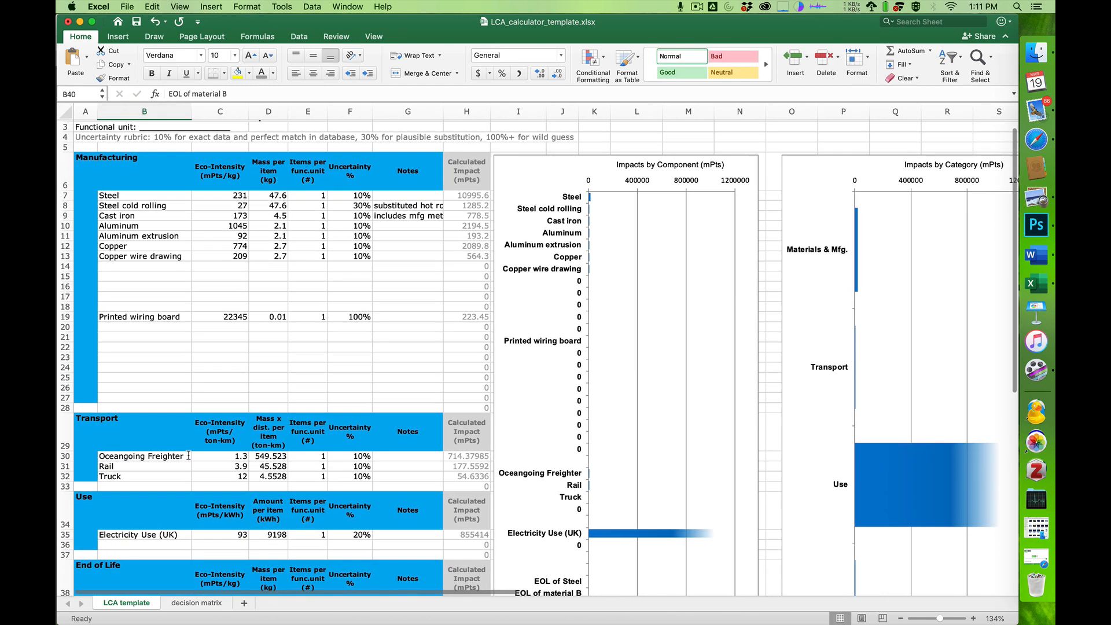
Rename the second End of Life entry in B40 as "EOL of iron"
{"action": "scroll", "coordinate": [189, 455], "scroll_direction": "down", "scroll_amount": 5}
{"action": "double_click", "coordinate": [133, 509]}
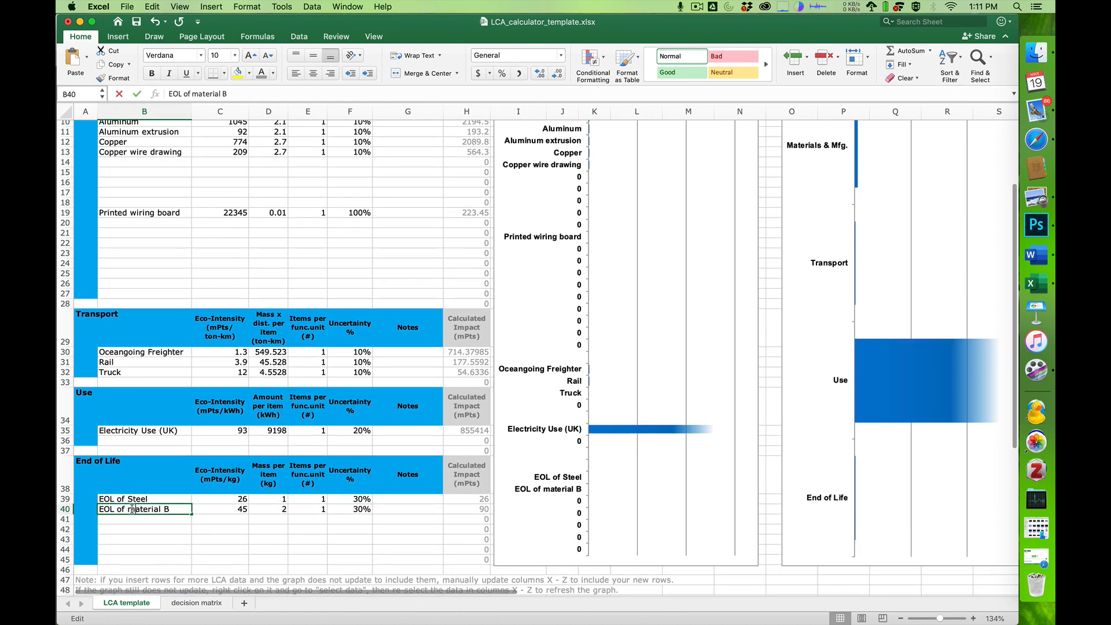
{"action": "left_click_drag", "start_coordinate": [129, 510], "coordinate": [224, 518]}
{"action": "type", "text": "iron"}
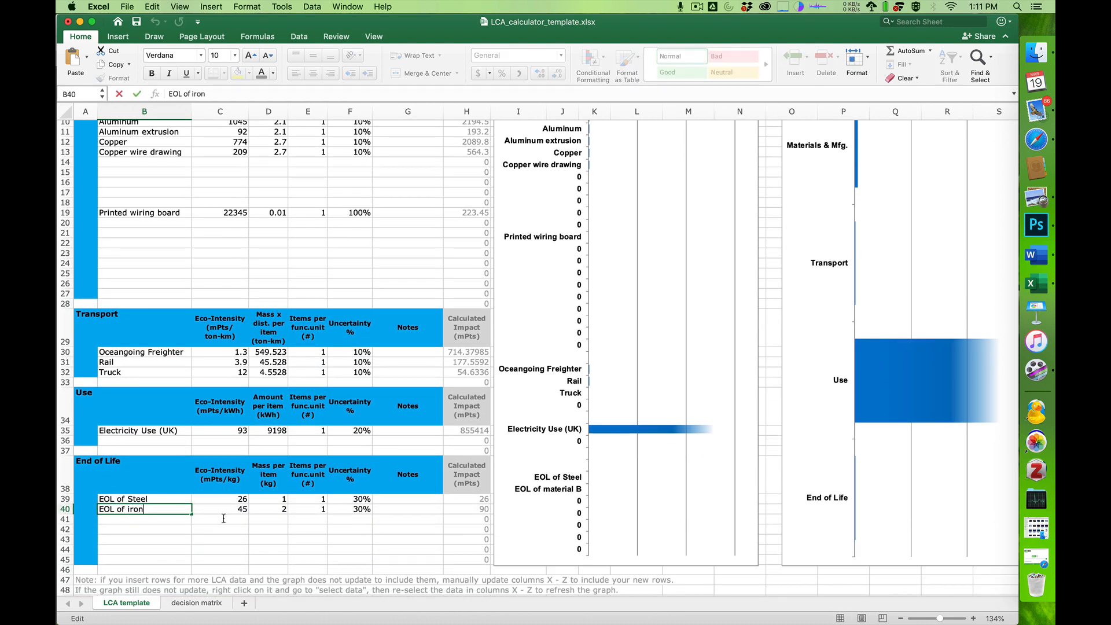
{"action": "key", "text": "Return"}
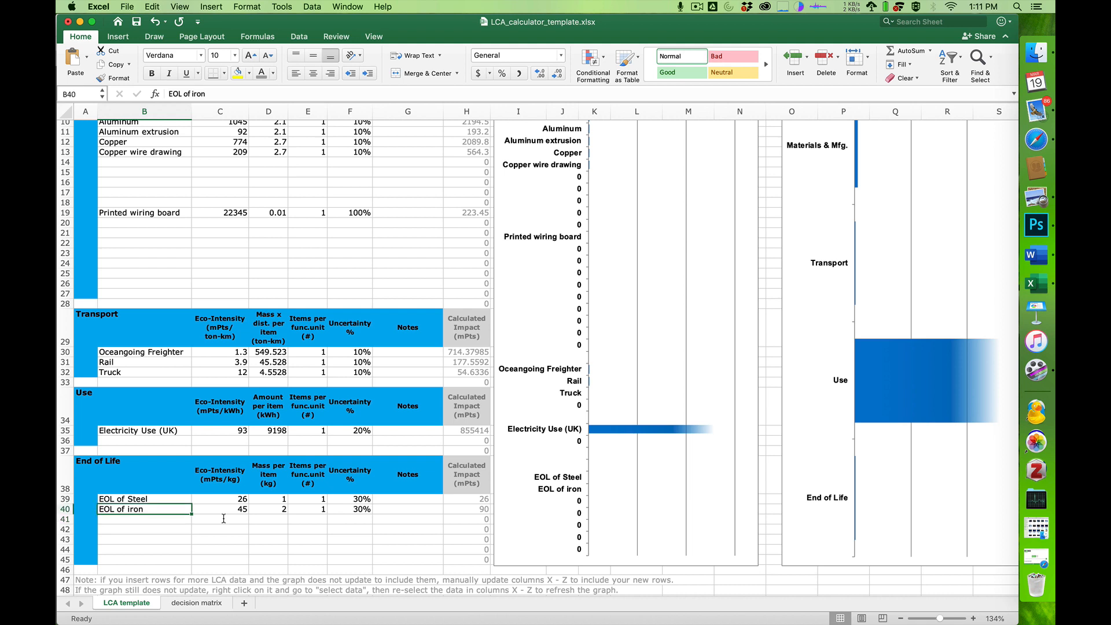
Add an "EOL of aluminum" entry to the End of Life section in B41
{"action": "type", "text": "EOL"}
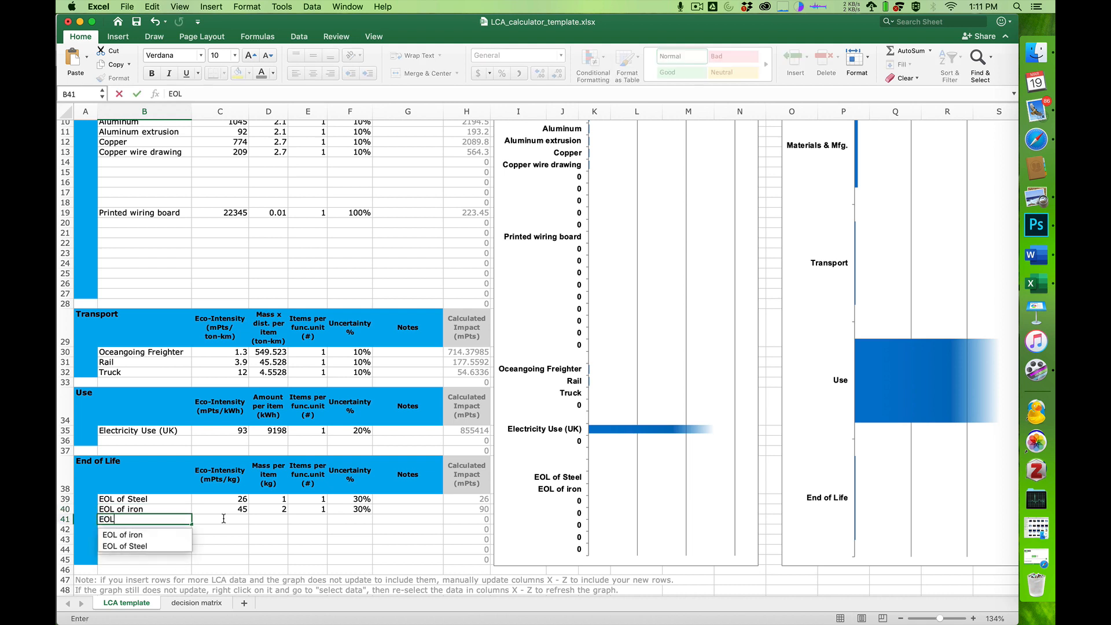
{"action": "type", "text": " of aluminum"}
{"action": "left_click", "coordinate": [223, 518]}
{"action": "left_click", "coordinate": [229, 503]}
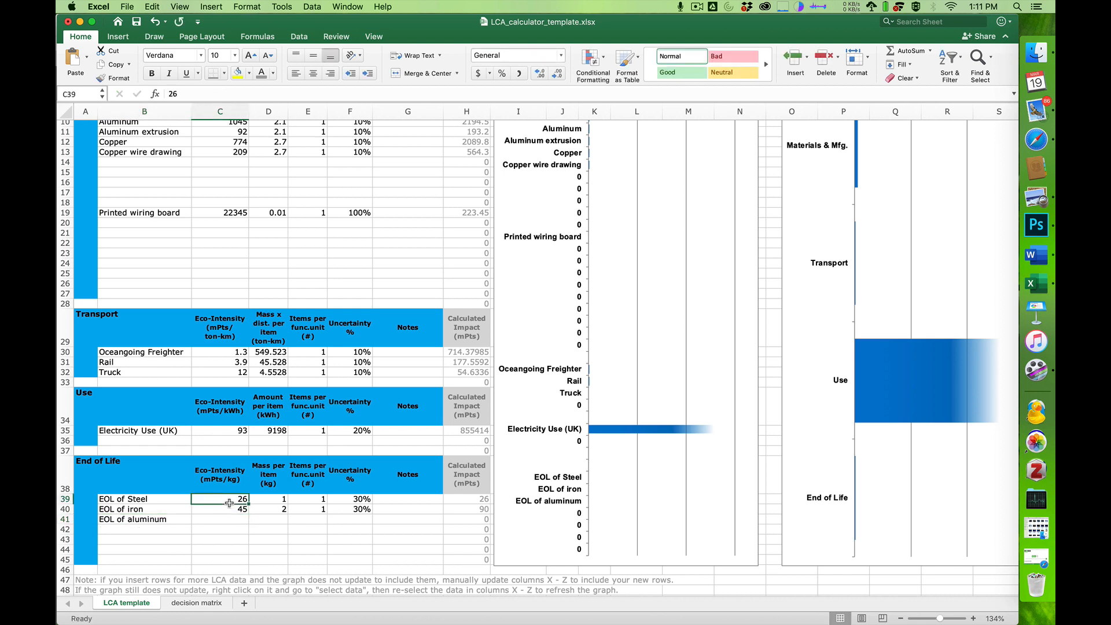
{"action": "left_click", "coordinate": [153, 503]}
In Preview, search the Ecolizer PDF for "steel" and examine the Steel sheet's Recycling and Waste Treatment sections
{"action": "key", "text": "super+Tab"}
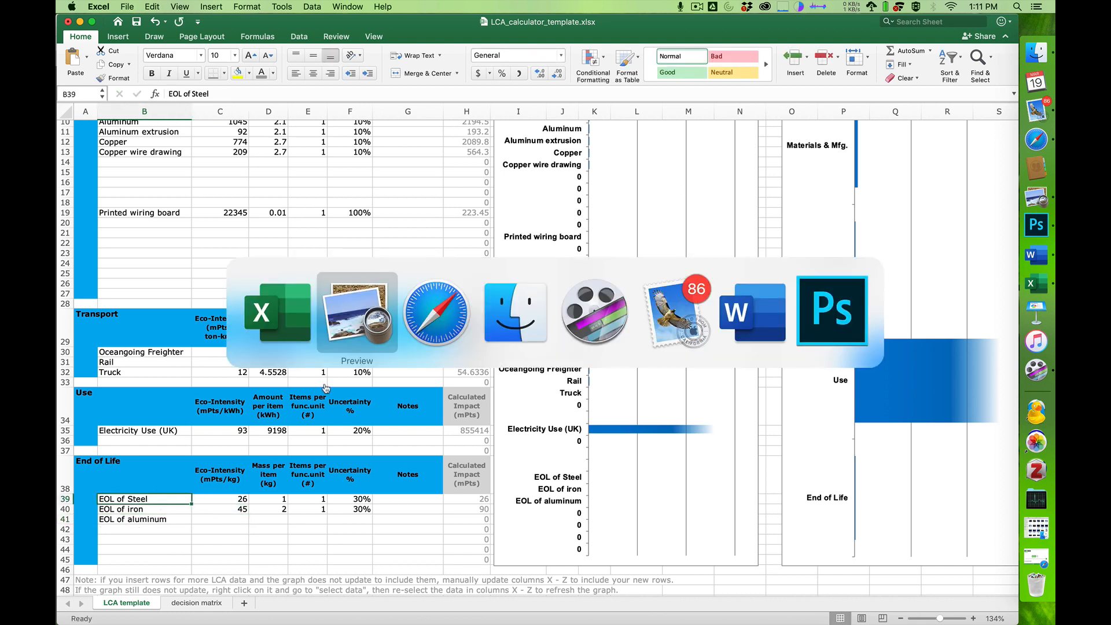
{"action": "scroll", "coordinate": [365, 348], "scroll_direction": "up", "scroll_amount": 5}
{"action": "left_click", "coordinate": [418, 37]}
{"action": "type", "text": "steel"}
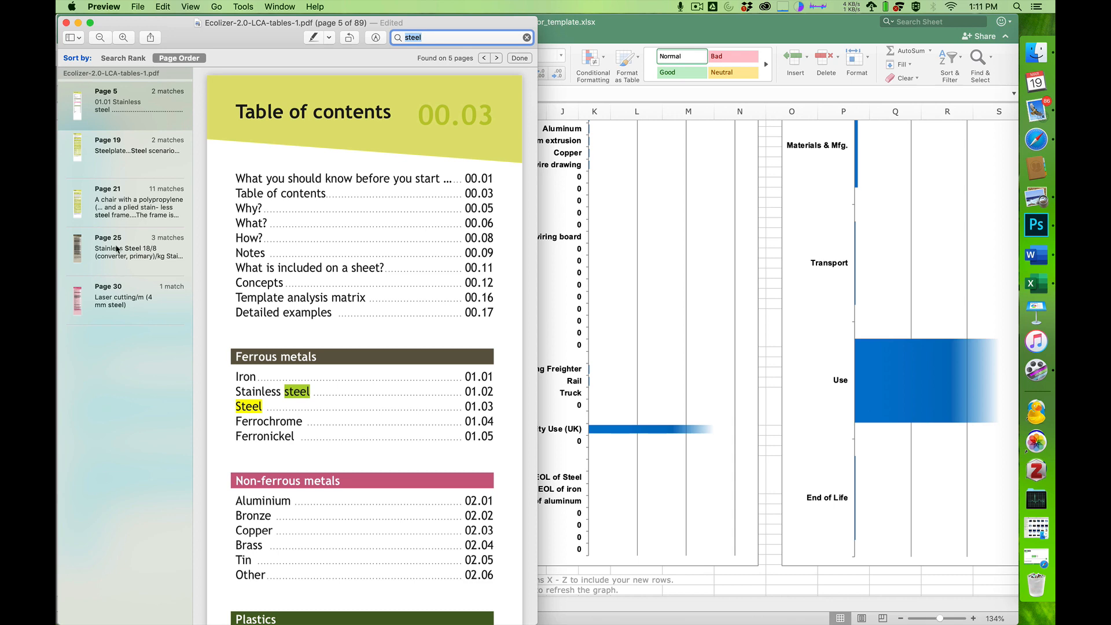
{"action": "left_click", "coordinate": [116, 249]}
{"action": "scroll", "coordinate": [286, 363], "scroll_direction": "down", "scroll_amount": 10}
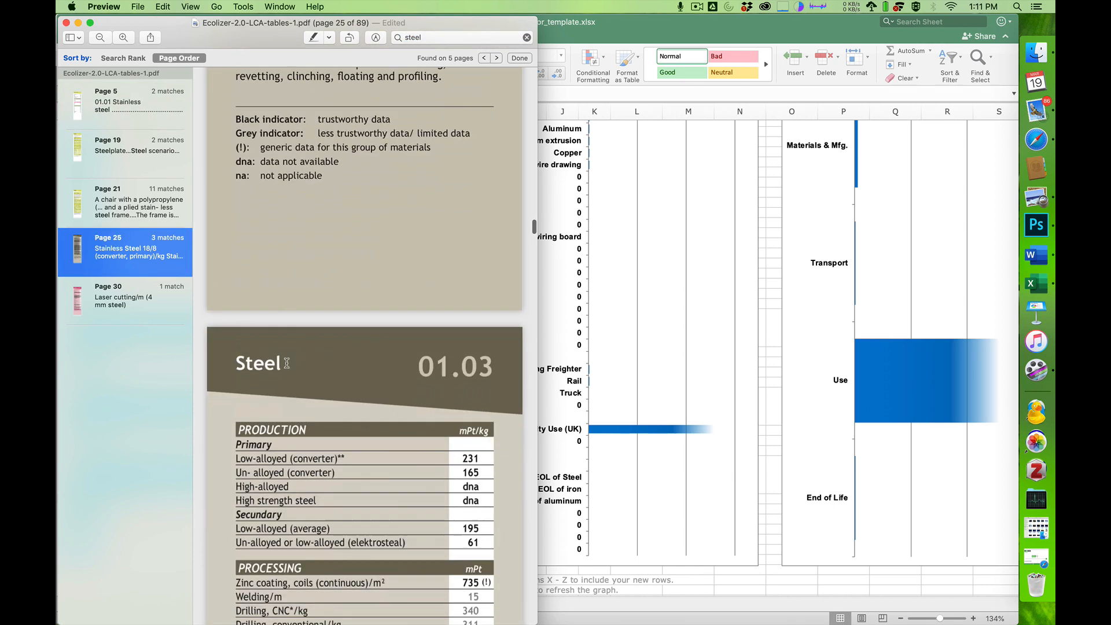
{"action": "scroll", "coordinate": [287, 363], "scroll_direction": "down", "scroll_amount": 10}
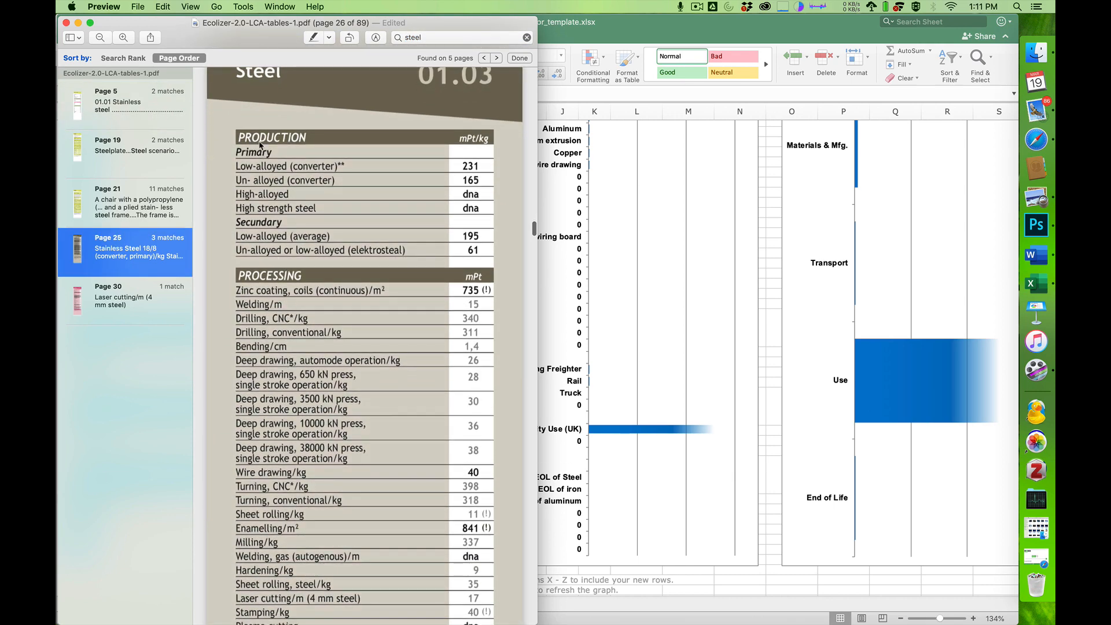
{"action": "scroll", "coordinate": [276, 255], "scroll_direction": "down", "scroll_amount": 10}
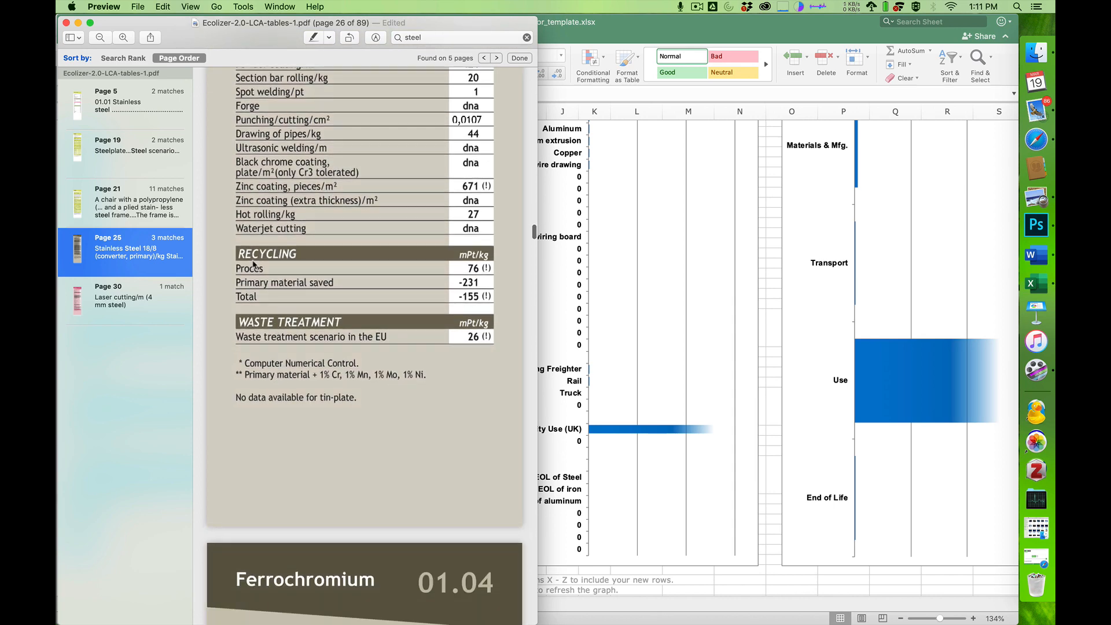
{"action": "left_click", "coordinate": [249, 254]}
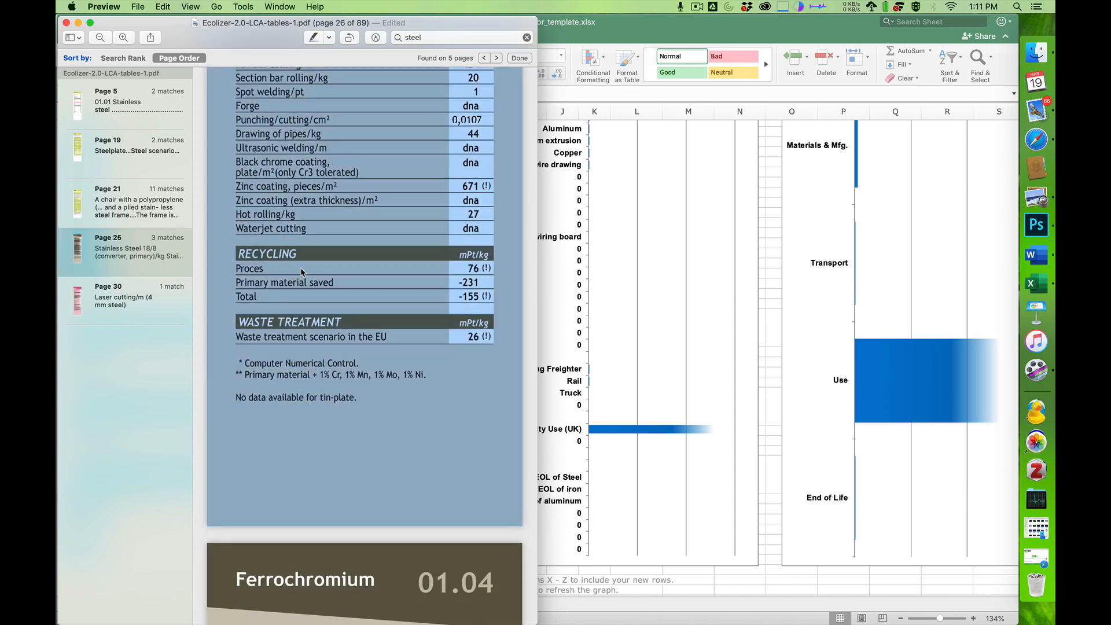
{"action": "scroll", "coordinate": [278, 290], "scroll_direction": "up", "scroll_amount": 2}
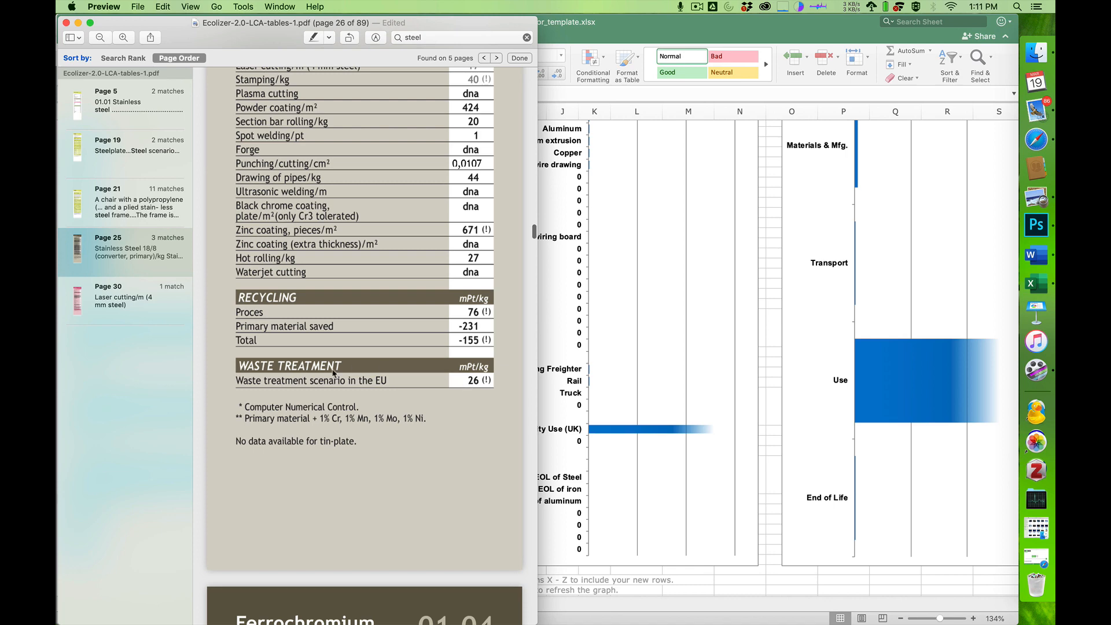
Check the refrigerator worksheet's disposal method in Safari and compare it with steel's waste treatment entry in the Ecolizer PDF
{"action": "key", "text": "super+Tab"}
{"action": "key", "text": "super+Tab"}
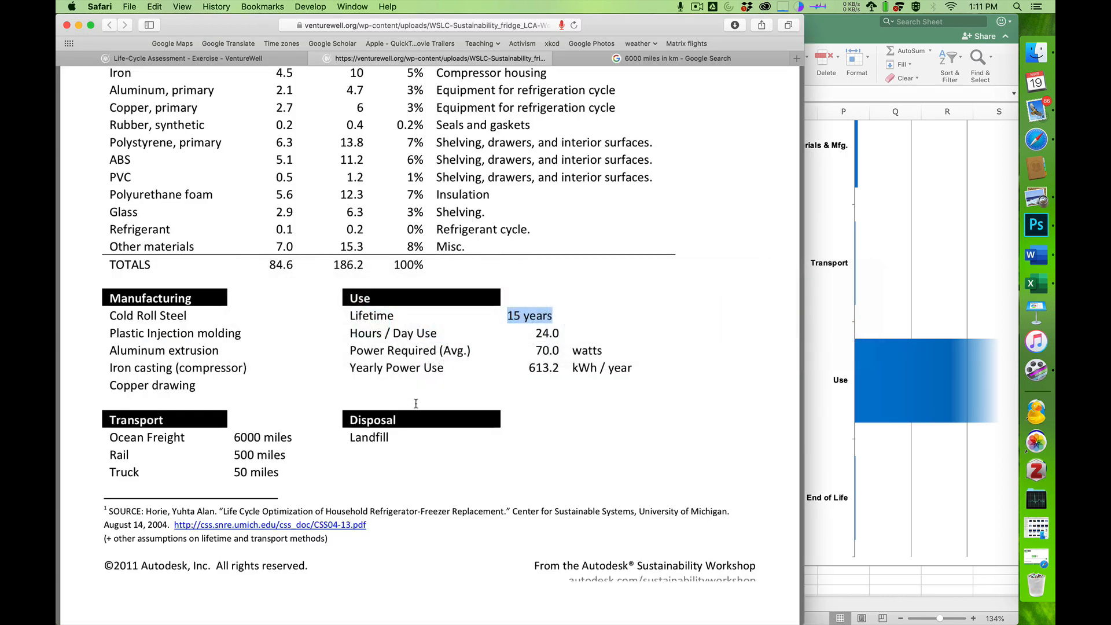
{"action": "left_click_drag", "start_coordinate": [349, 437], "coordinate": [385, 436]}
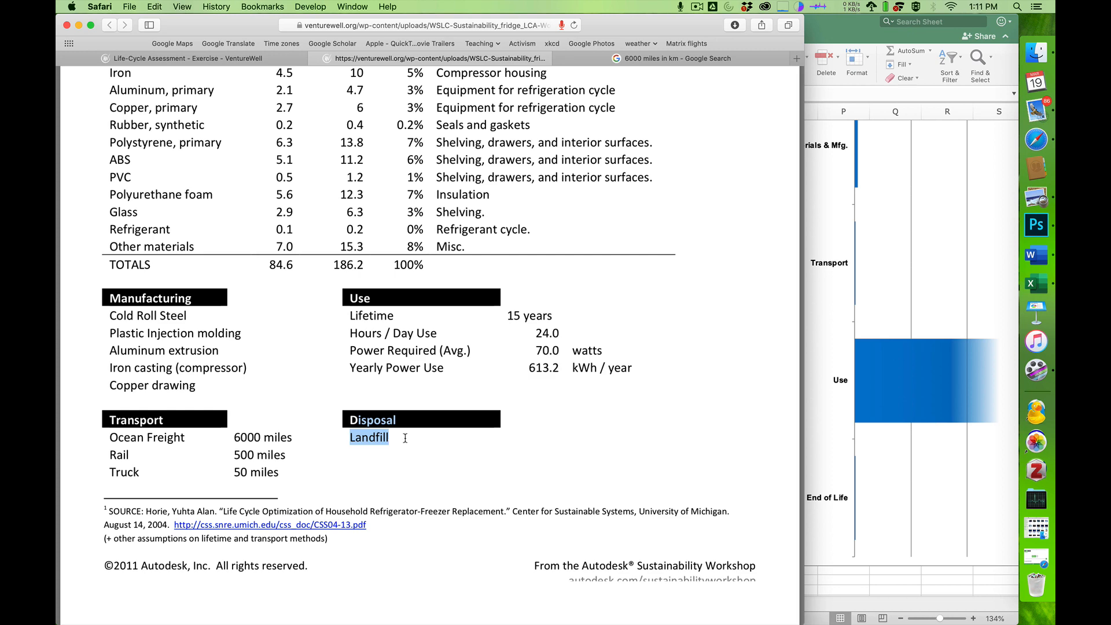
{"action": "left_click", "coordinate": [405, 438]}
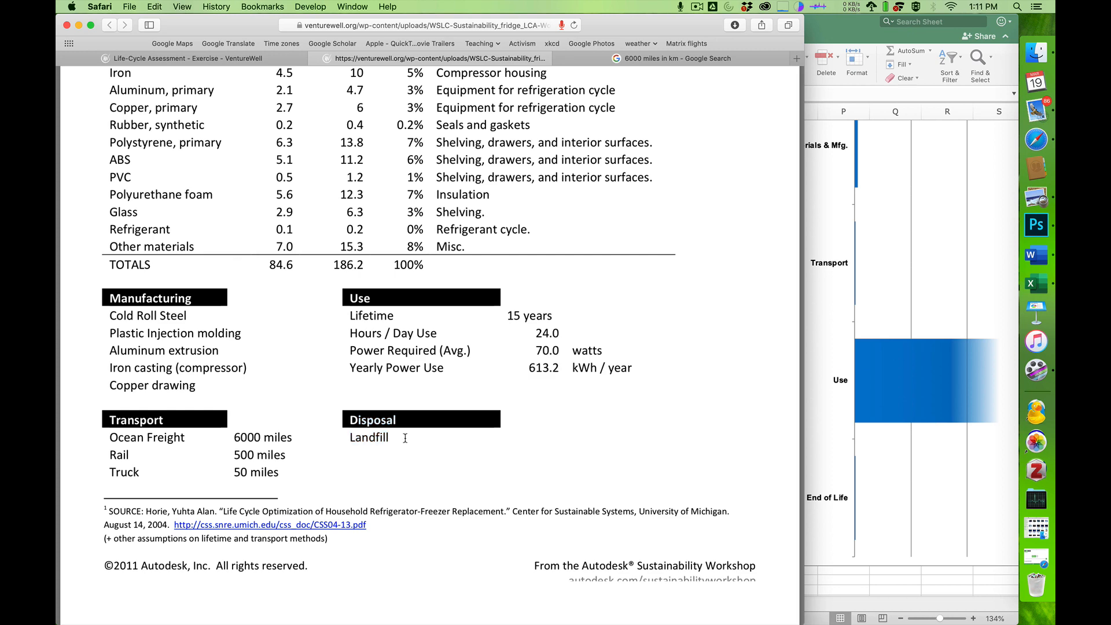
{"action": "key", "text": "super+Tab"}
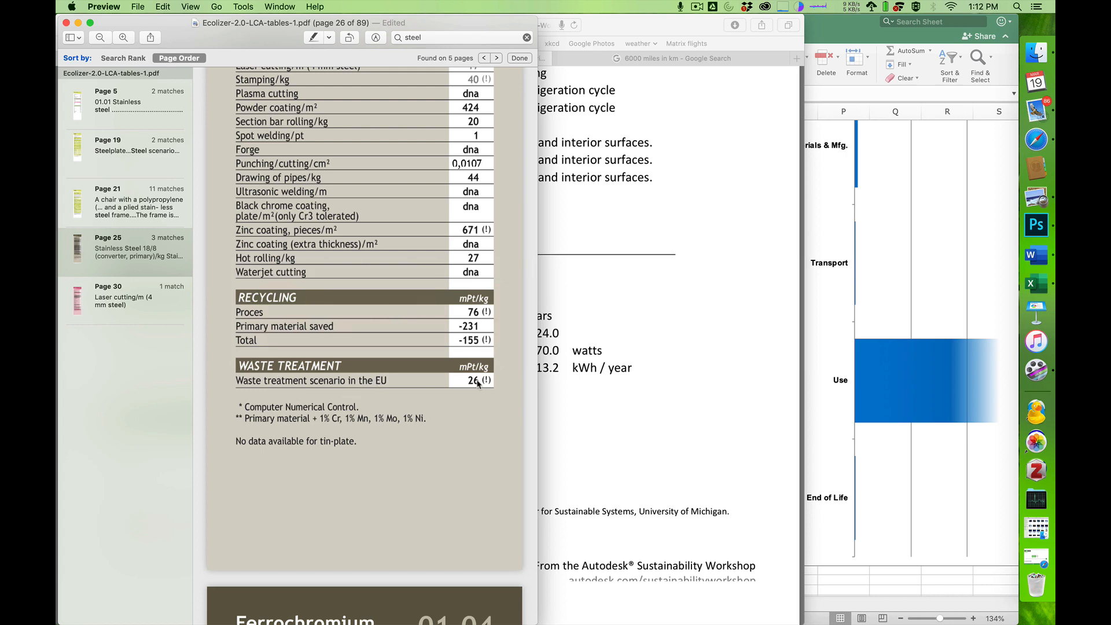
{"action": "key", "text": "super+Tab"}
{"action": "key", "text": "super+Tab"}
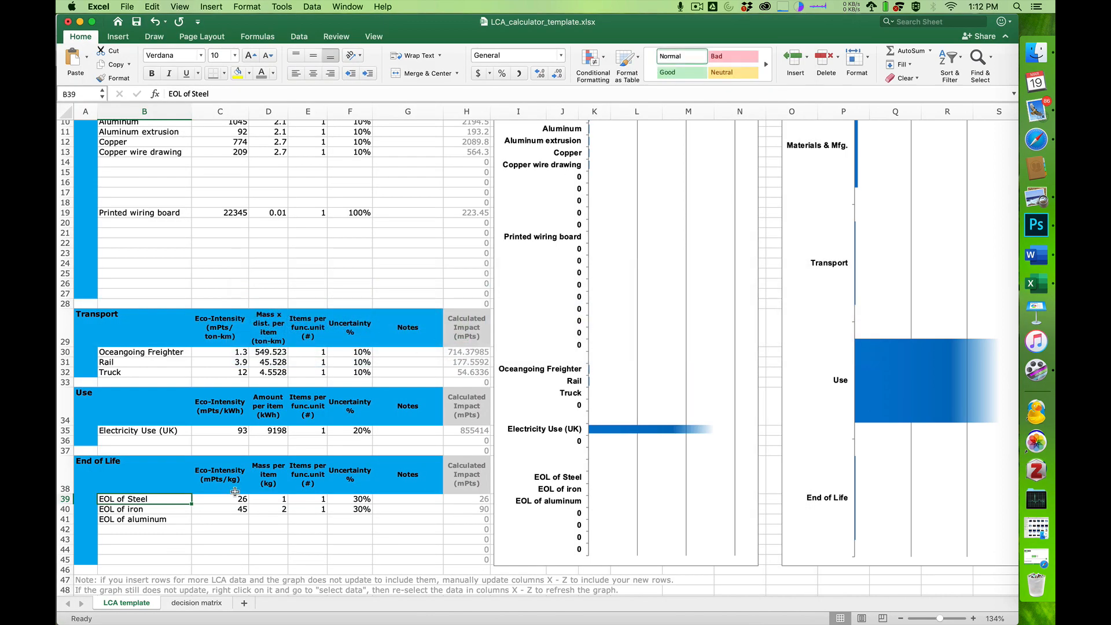
In Excel, link the EOL of Steel mass in D39 to the steel mass in D7, and check that row's item count and uncertainty
{"action": "left_click", "coordinate": [229, 501]}
{"action": "left_click", "coordinate": [229, 506]}
{"action": "key", "text": "Up"}
{"action": "key", "text": "Right"}
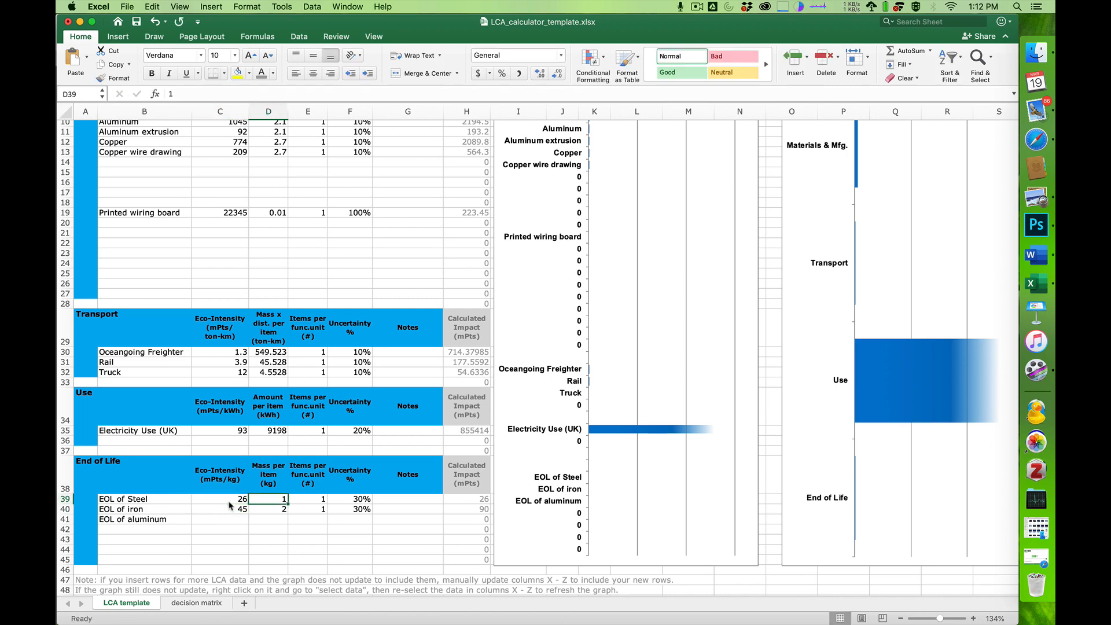
{"action": "type", "text": "="}
{"action": "scroll", "coordinate": [274, 246], "scroll_direction": "up", "scroll_amount": 5}
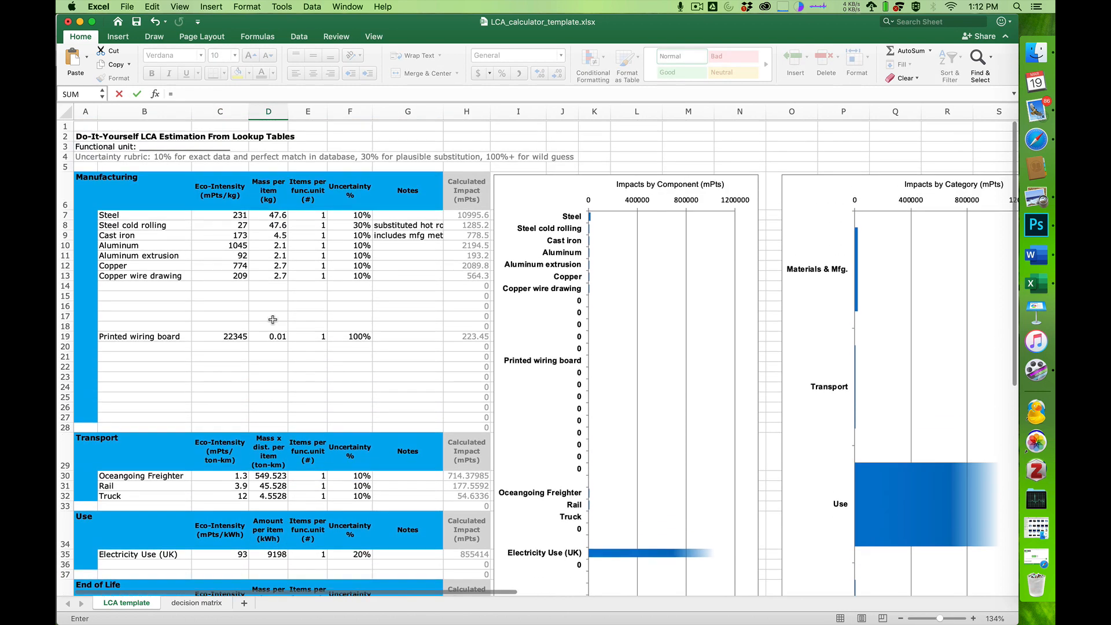
{"action": "left_click", "coordinate": [276, 215]}
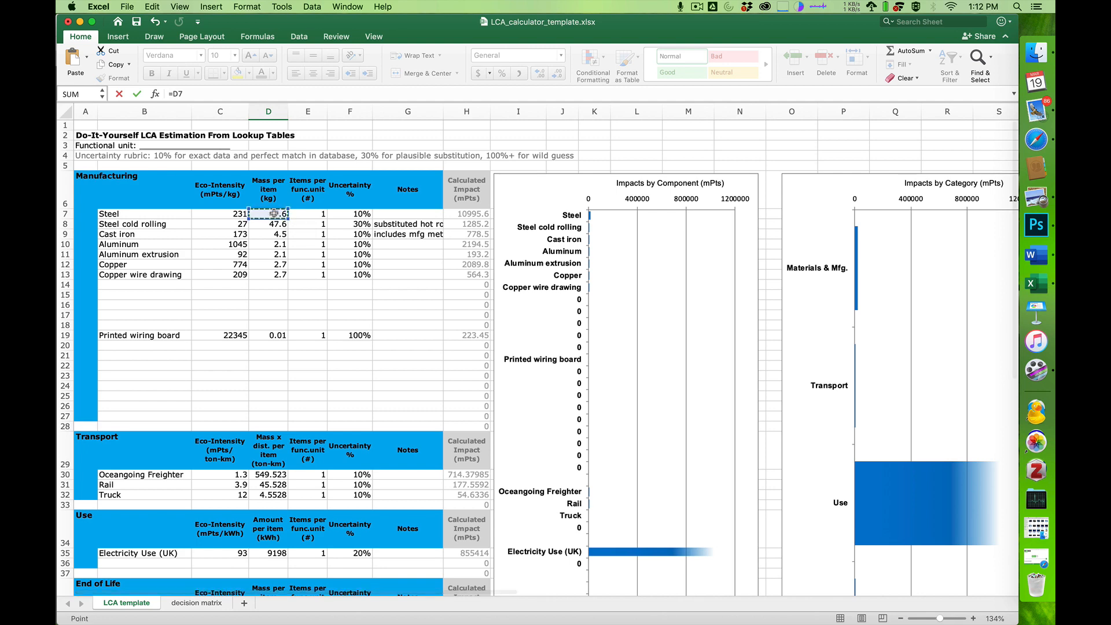
{"action": "key", "text": "Return"}
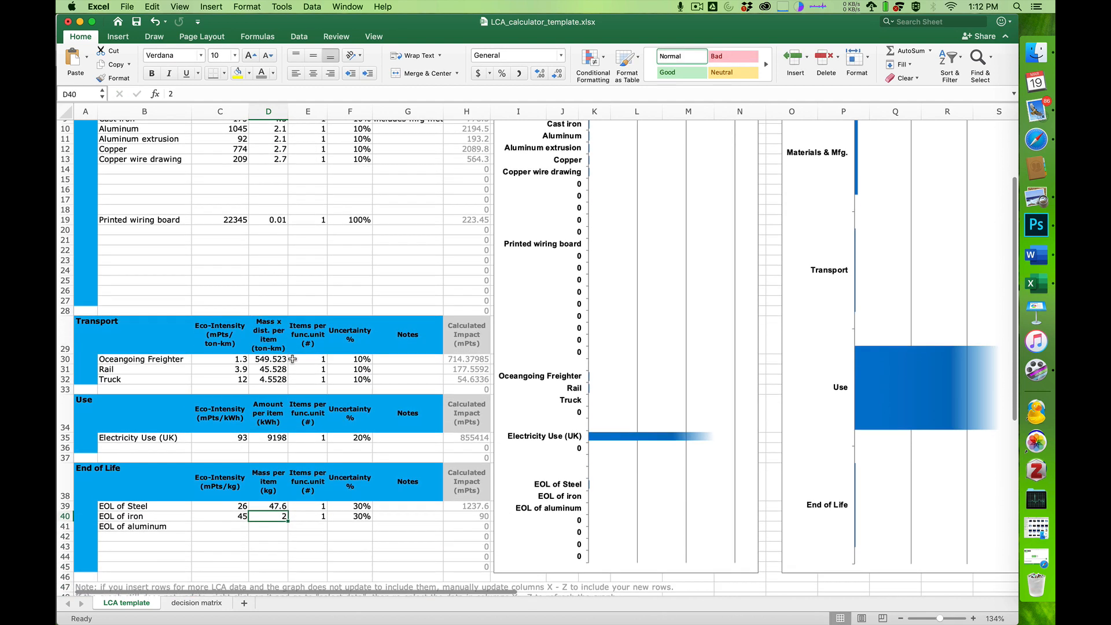
{"action": "left_click", "coordinate": [310, 507]}
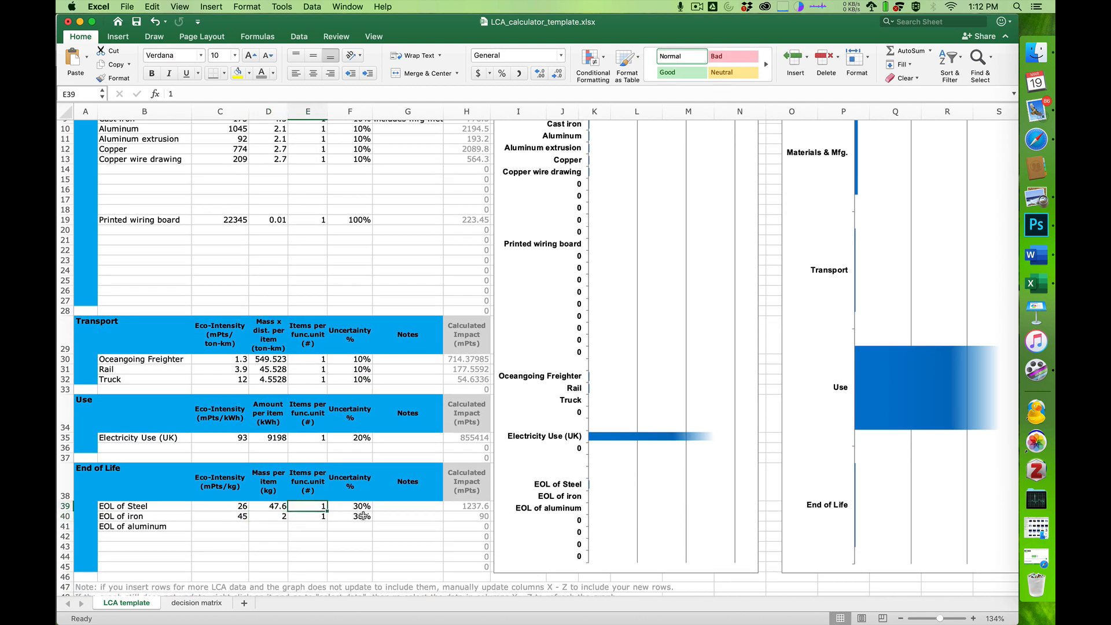
{"action": "scroll", "coordinate": [338, 529], "scroll_direction": "down", "scroll_amount": 2}
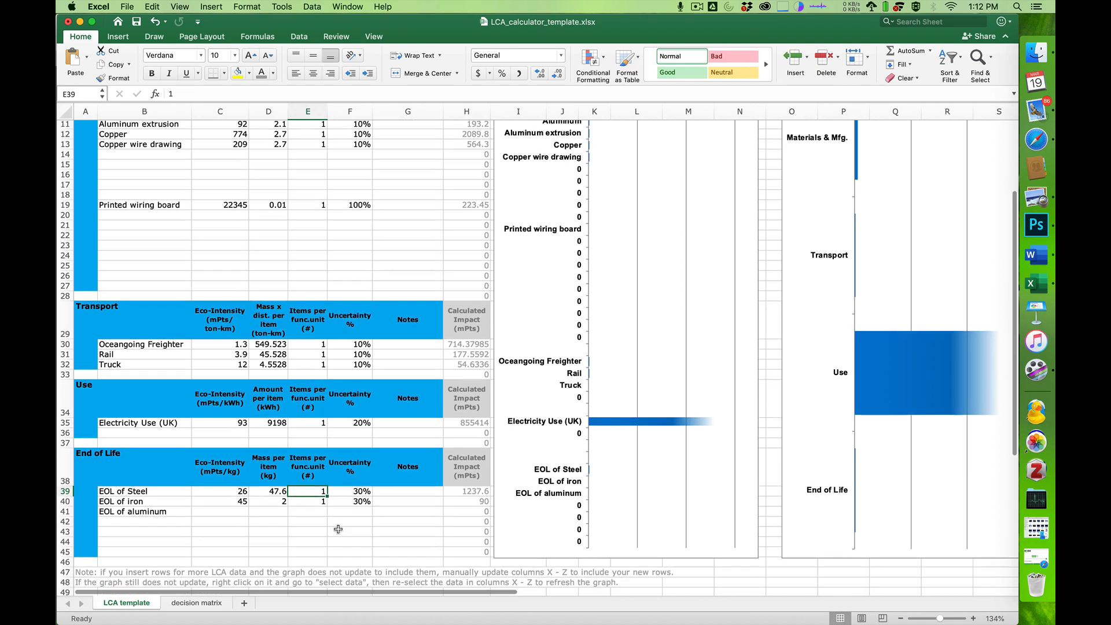
{"action": "left_click", "coordinate": [350, 489]}
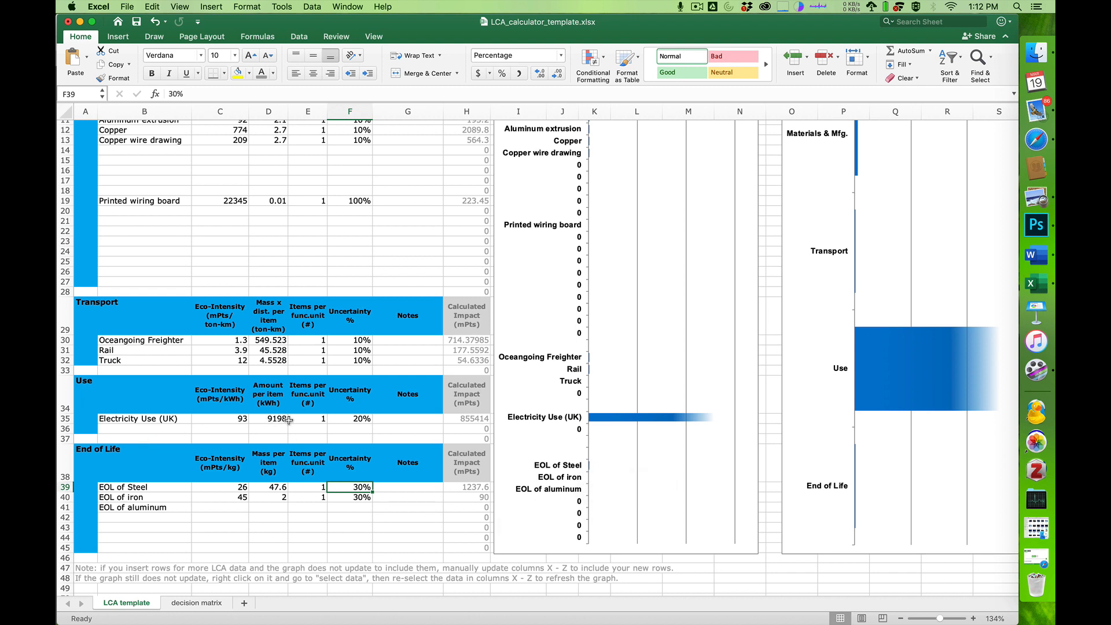
Clear the electricity eco-intensity in C35 and compare the remaining impacts in the component and category charts
{"action": "left_click", "coordinate": [232, 419]}
{"action": "key", "text": "BackSpace"}
{"action": "key", "text": "Return"}
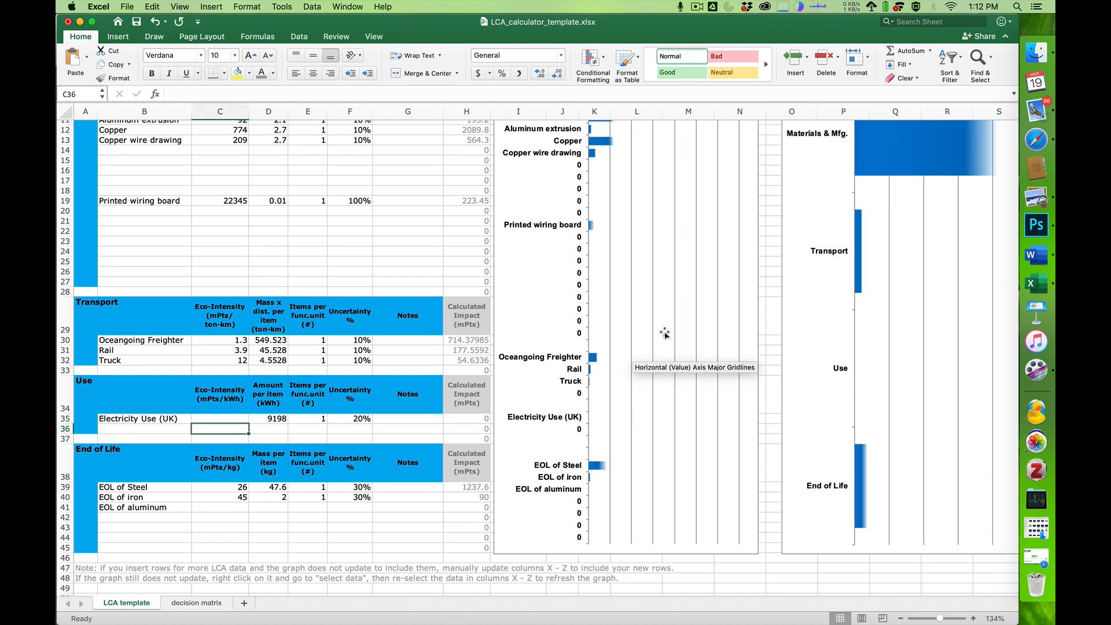
{"action": "scroll", "coordinate": [660, 353], "scroll_direction": "up", "scroll_amount": 5}
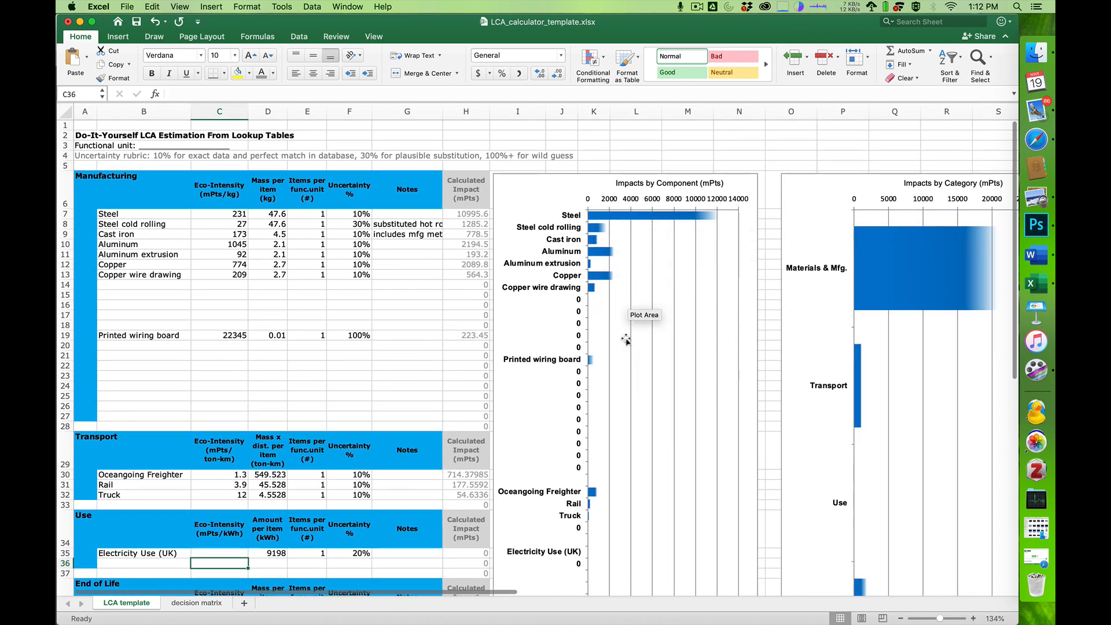
{"action": "scroll", "coordinate": [645, 353], "scroll_direction": "down", "scroll_amount": 5}
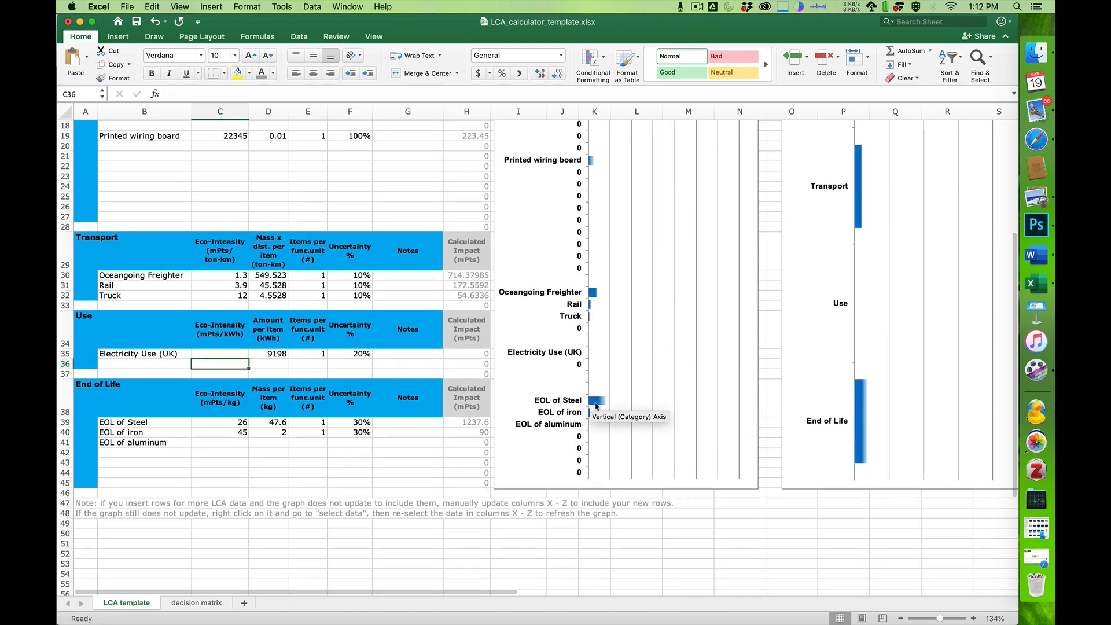
{"action": "scroll", "coordinate": [605, 405], "scroll_direction": "up", "scroll_amount": 3}
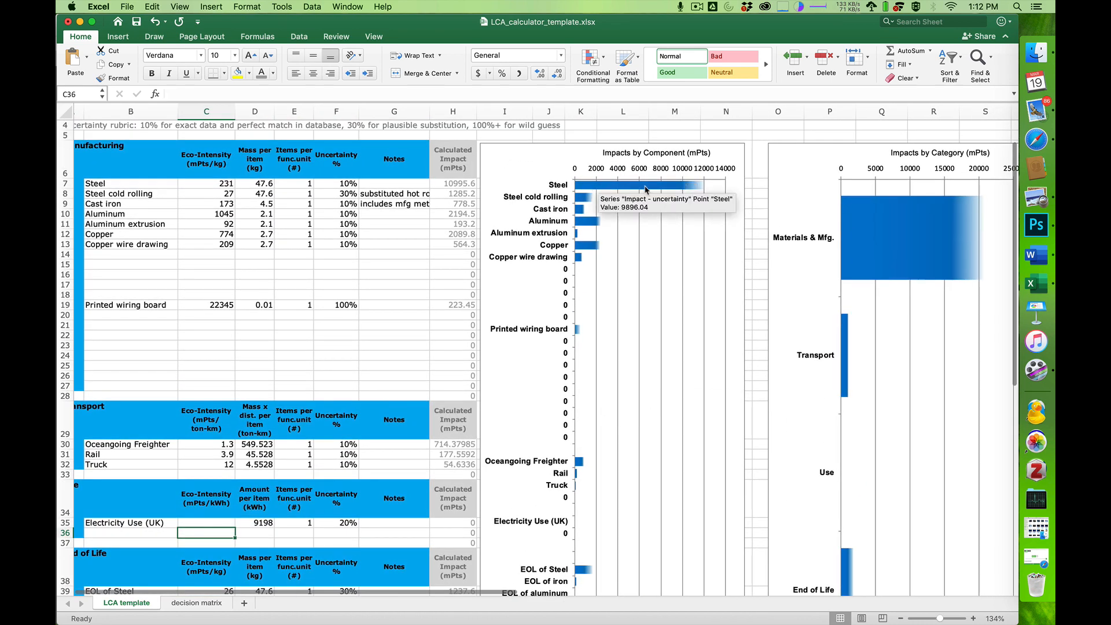
Undo the clearing of the electricity eco-intensity in C35
{"action": "scroll", "coordinate": [559, 308], "scroll_direction": "down", "scroll_amount": 3}
{"action": "scroll", "coordinate": [559, 307], "scroll_direction": "down", "scroll_amount": 4}
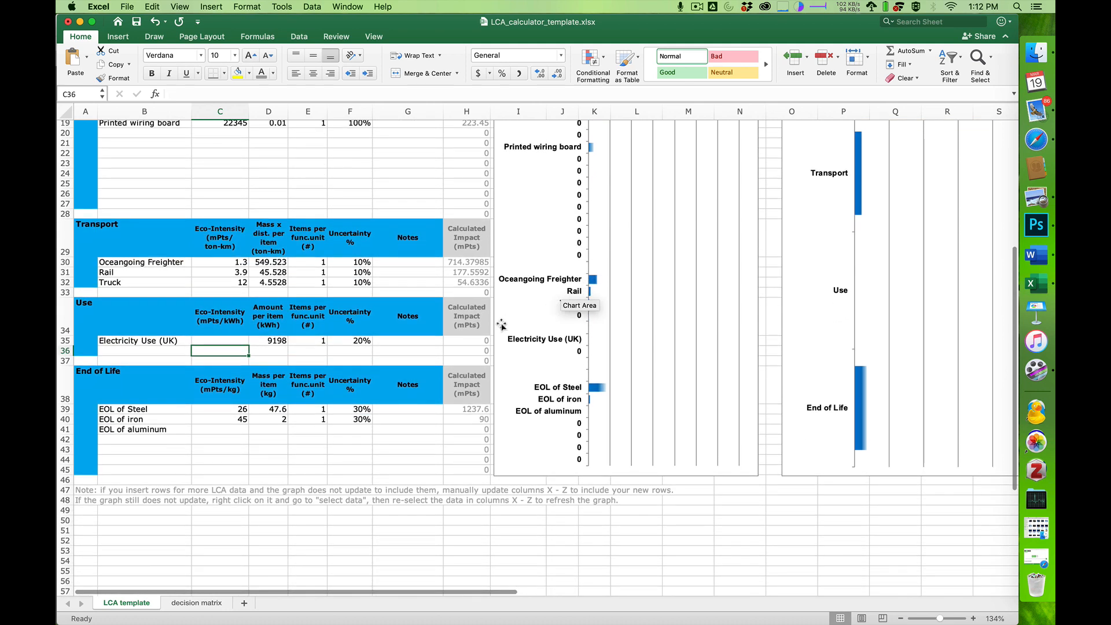
{"action": "key", "text": "super+z"}
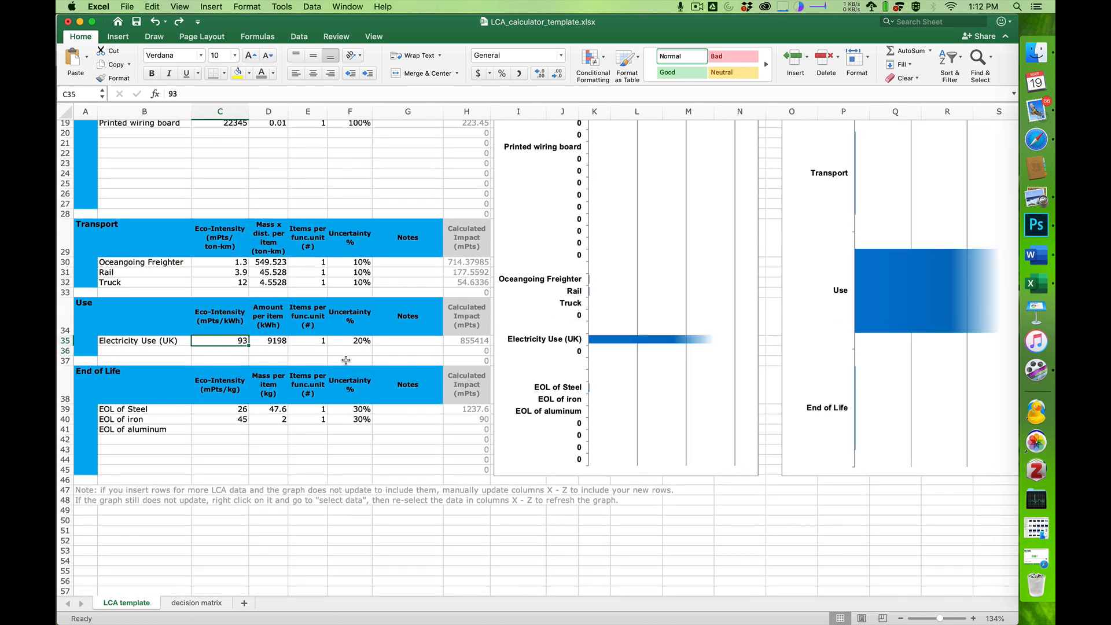
In Preview, search the Ecolizer PDF for "iron" and check the Iron sheet's waste treatment value for the EOL of iron row
{"action": "scroll", "coordinate": [346, 360], "scroll_direction": "up", "scroll_amount": 2}
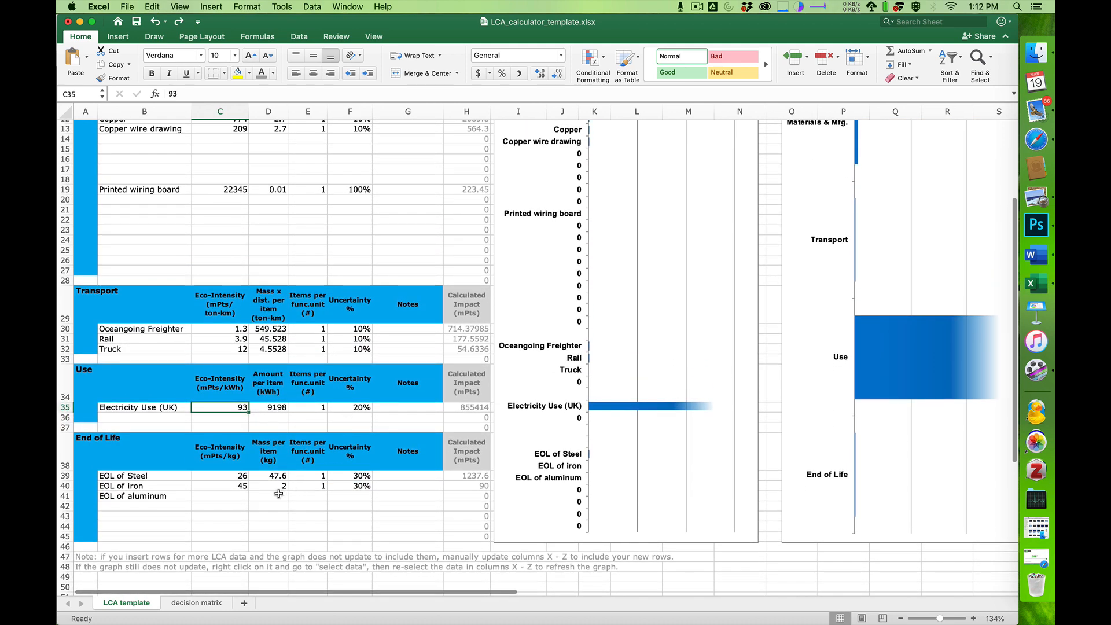
{"action": "left_click", "coordinate": [232, 487]}
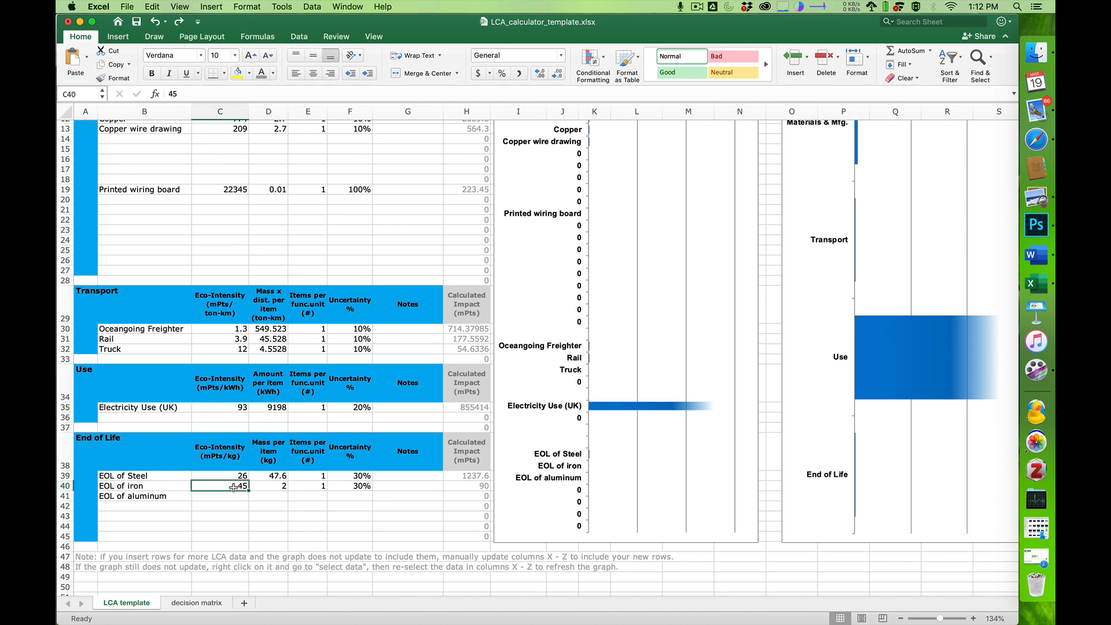
{"action": "key", "text": "super+Tab"}
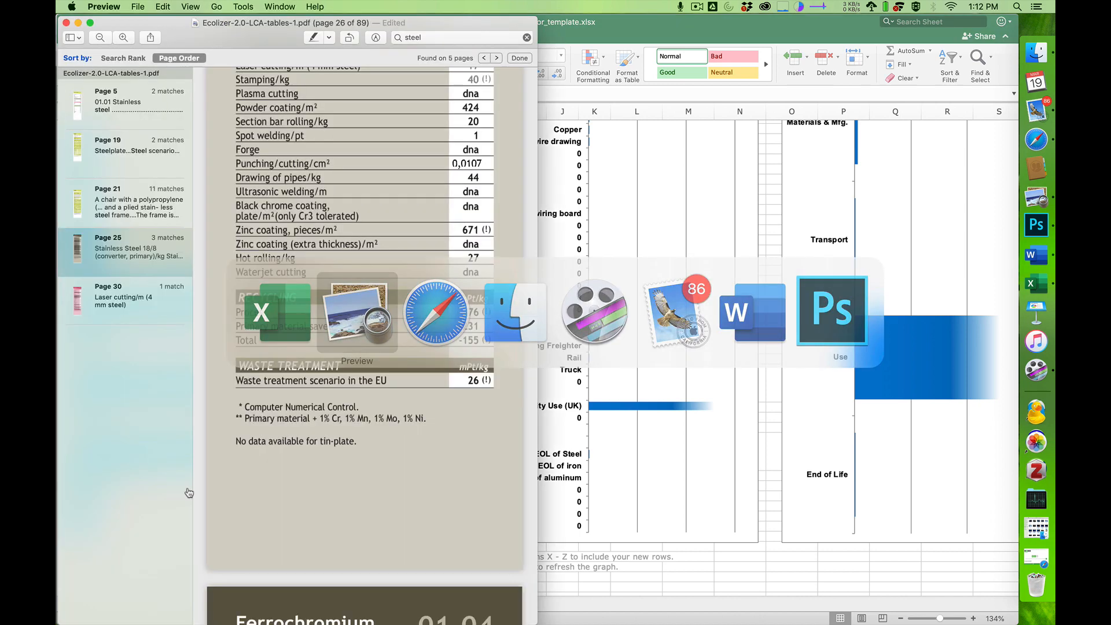
{"action": "double_click", "coordinate": [425, 38]}
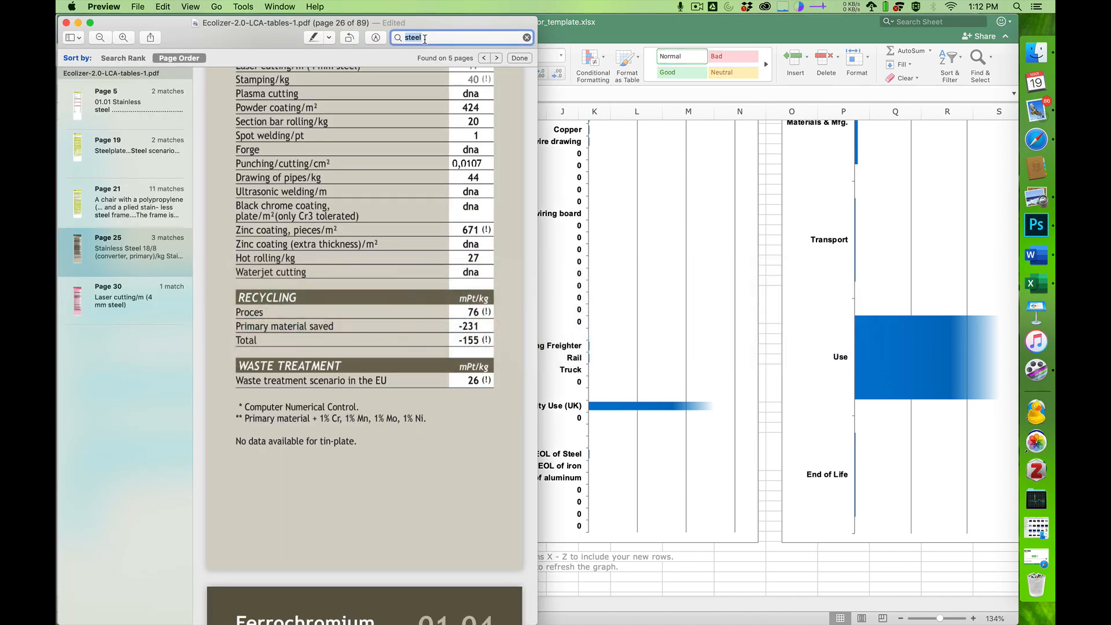
{"action": "type", "text": "iron"}
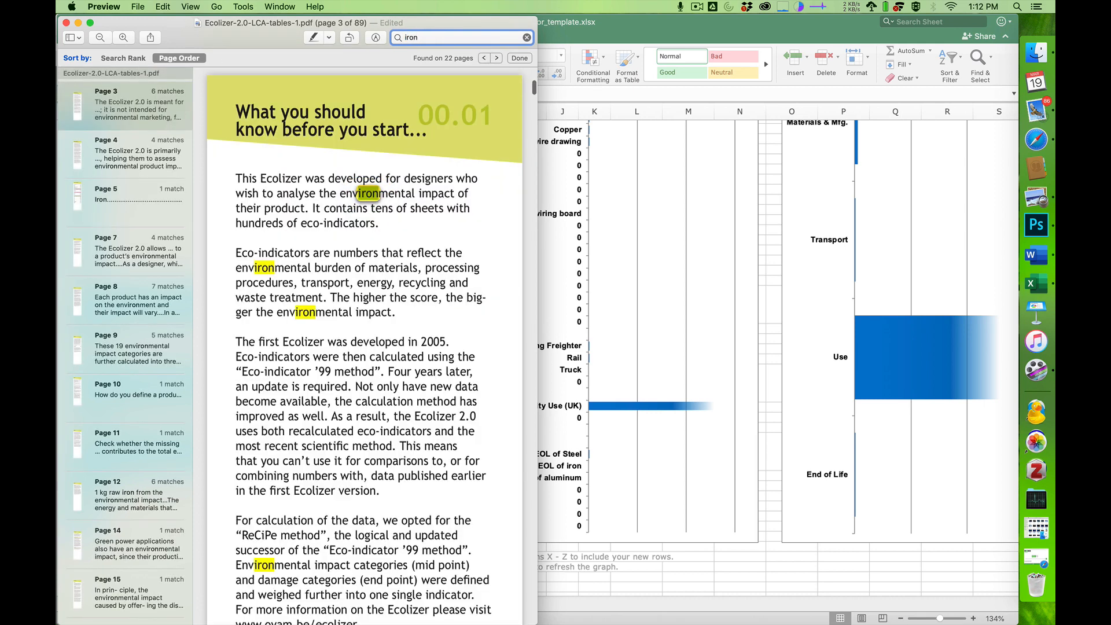
{"action": "scroll", "coordinate": [151, 438], "scroll_direction": "down", "scroll_amount": 8}
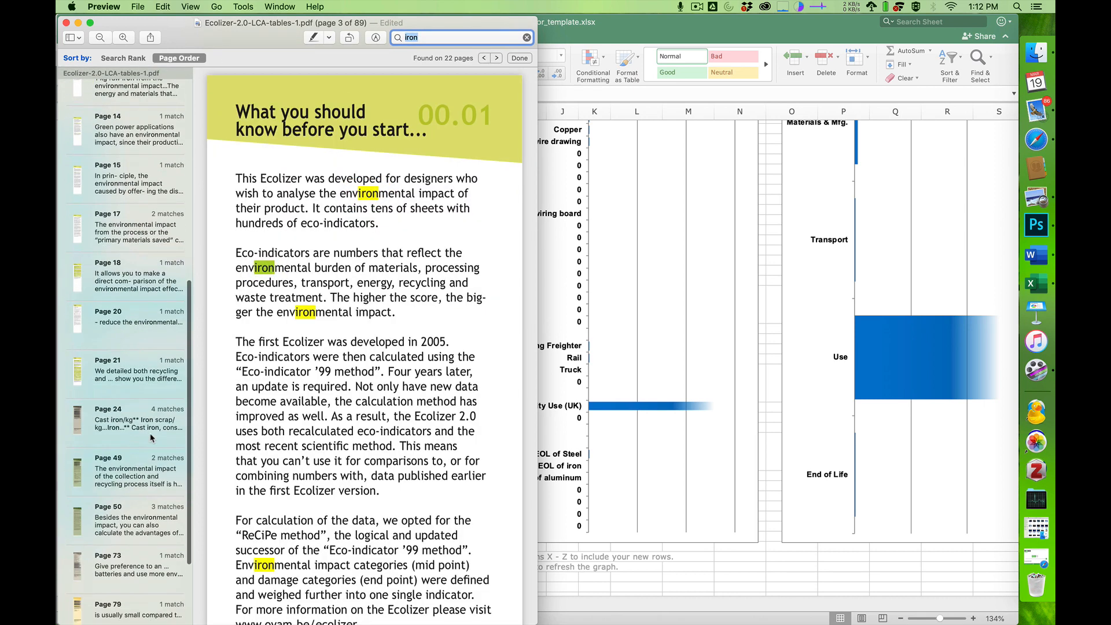
{"action": "left_click", "coordinate": [135, 367]}
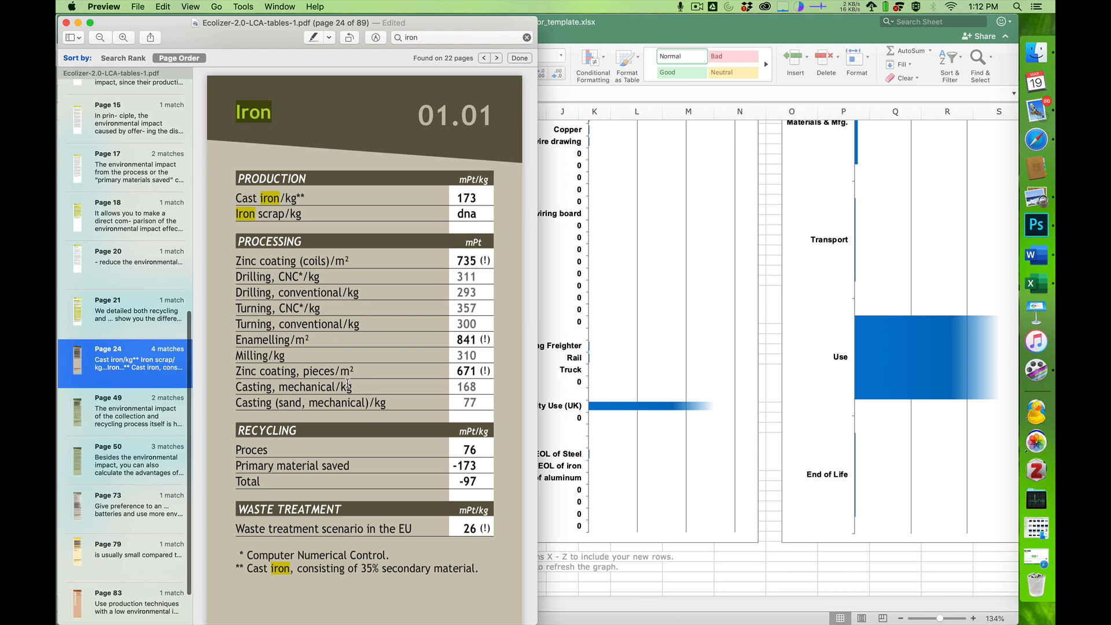
{"action": "scroll", "coordinate": [276, 406], "scroll_direction": "down", "scroll_amount": 3}
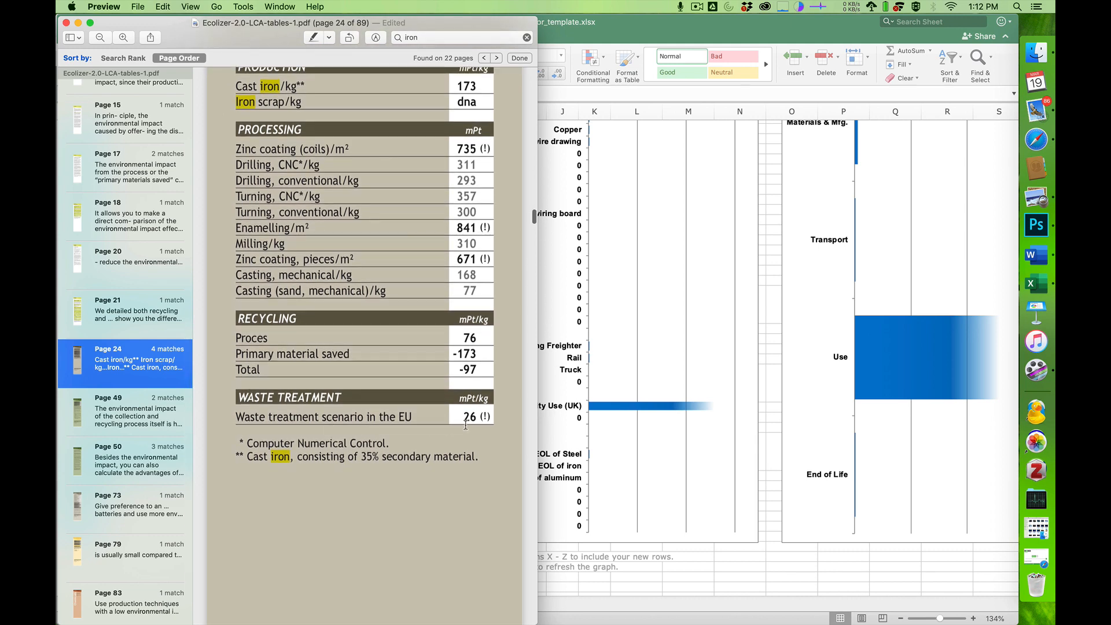
In Excel, set the EOL of iron eco-intensity in C40 to 26 and link its mass in D40 to the cast iron mass in D9
{"action": "key", "text": "super+Tab"}
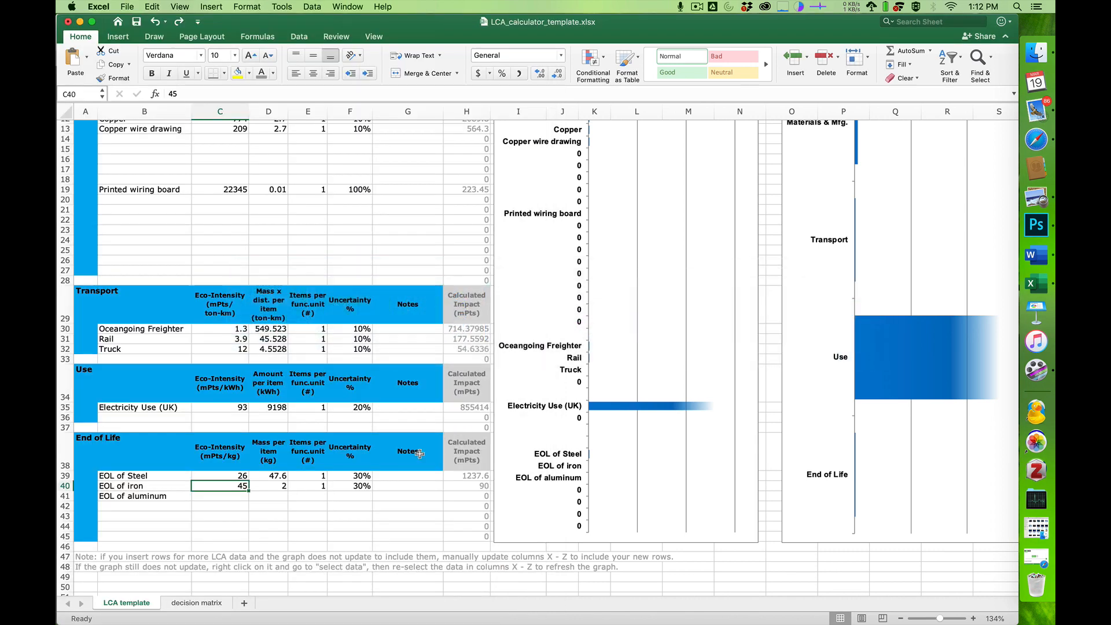
{"action": "type", "text": "26"}
{"action": "key", "text": "Tab"}
{"action": "type", "text": "="}
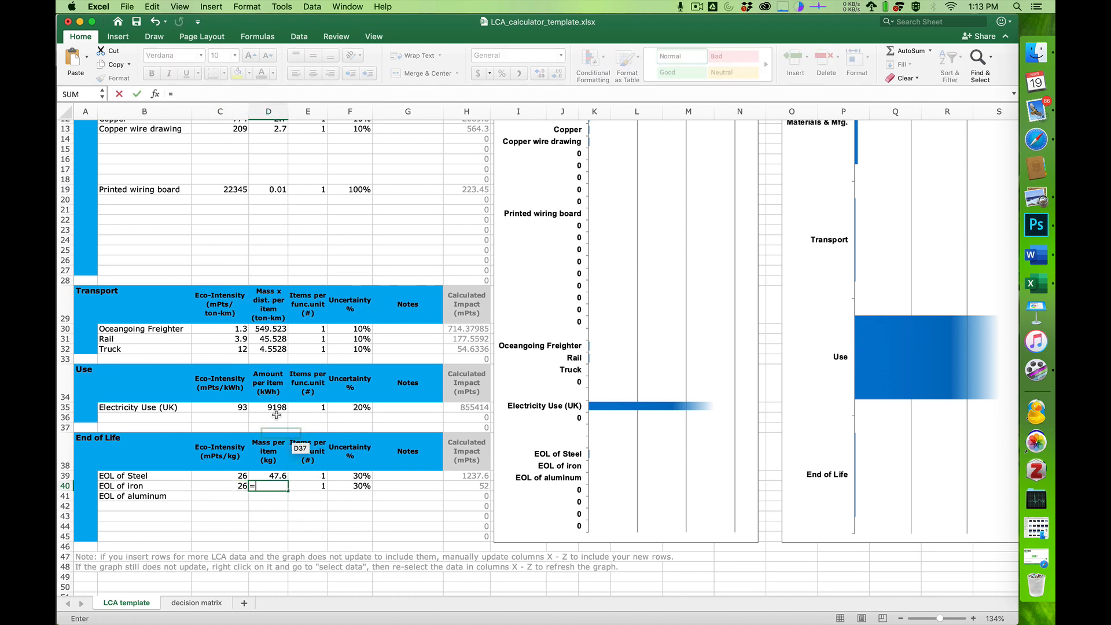
{"action": "scroll", "coordinate": [263, 375], "scroll_direction": "up", "scroll_amount": 5}
{"action": "left_click", "coordinate": [266, 234]}
{"action": "key", "text": "Return"}
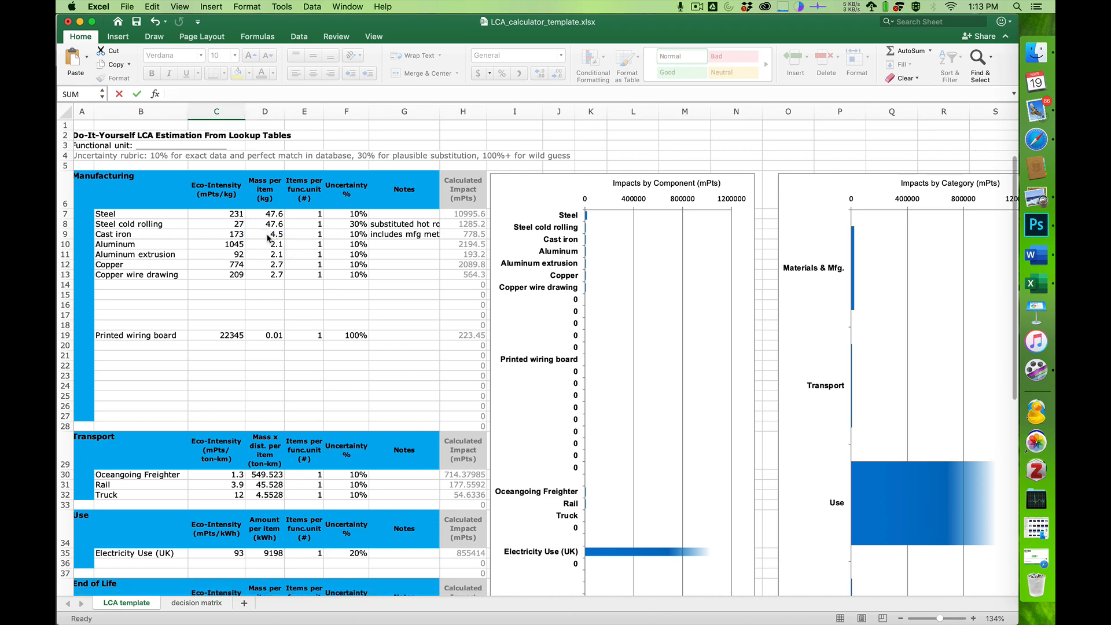
{"action": "scroll", "coordinate": [272, 347], "scroll_direction": "down", "scroll_amount": 5}
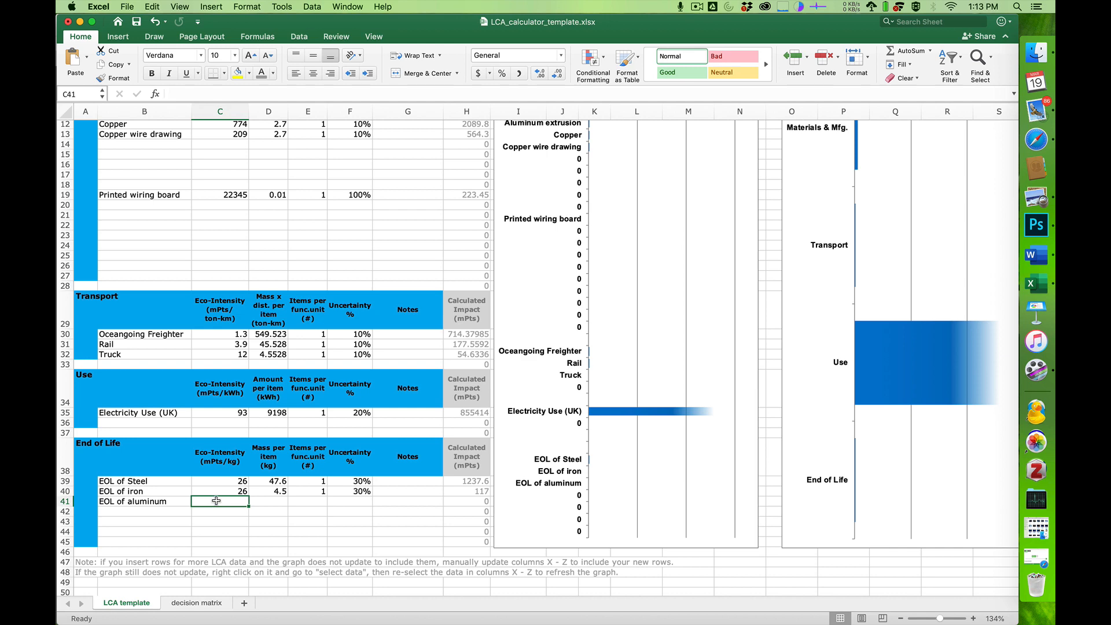
In Preview, search the Ecolizer PDF for "aluminium" and examine the Aluminium sheet's Recycling and Waste Treatment sections
{"action": "key", "text": "super+Tab"}
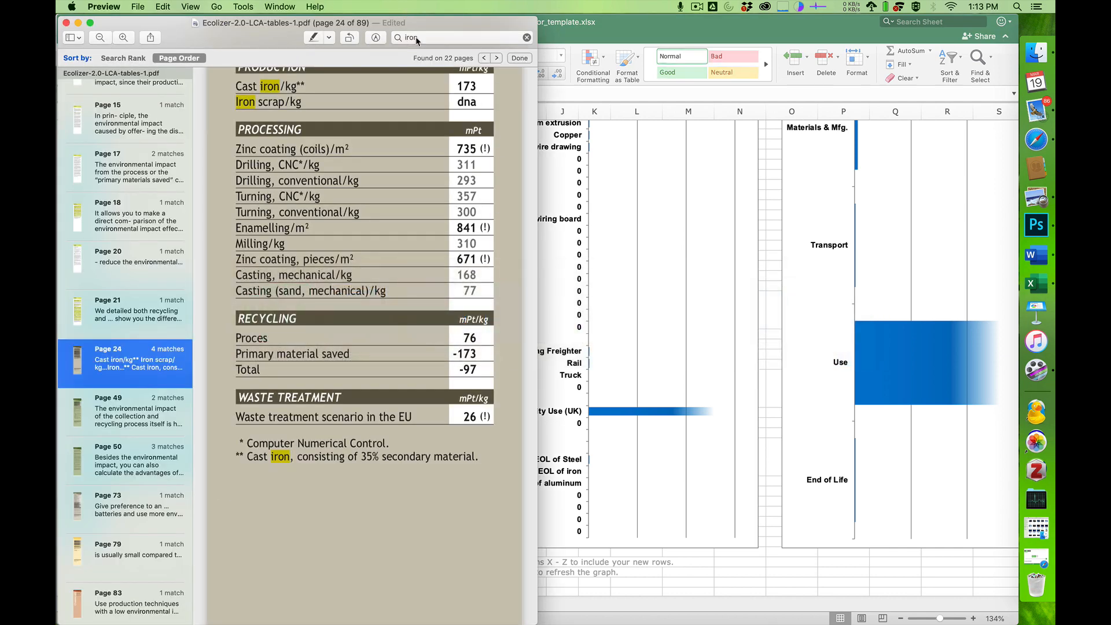
{"action": "left_click", "coordinate": [421, 38]}
{"action": "type", "text": "aluminium"}
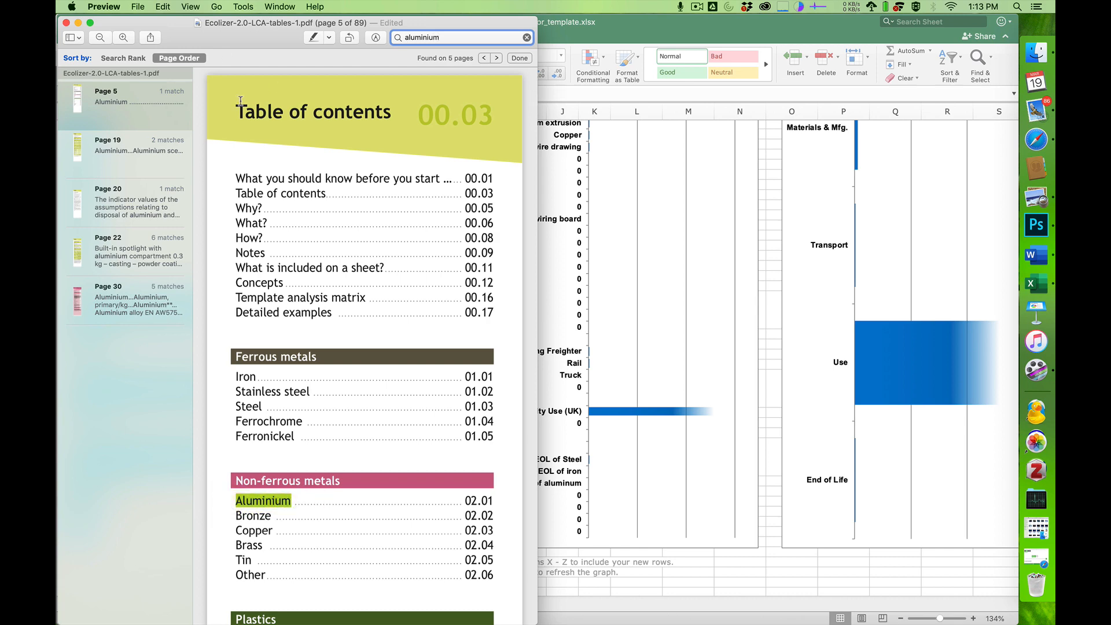
{"action": "left_click", "coordinate": [116, 304]}
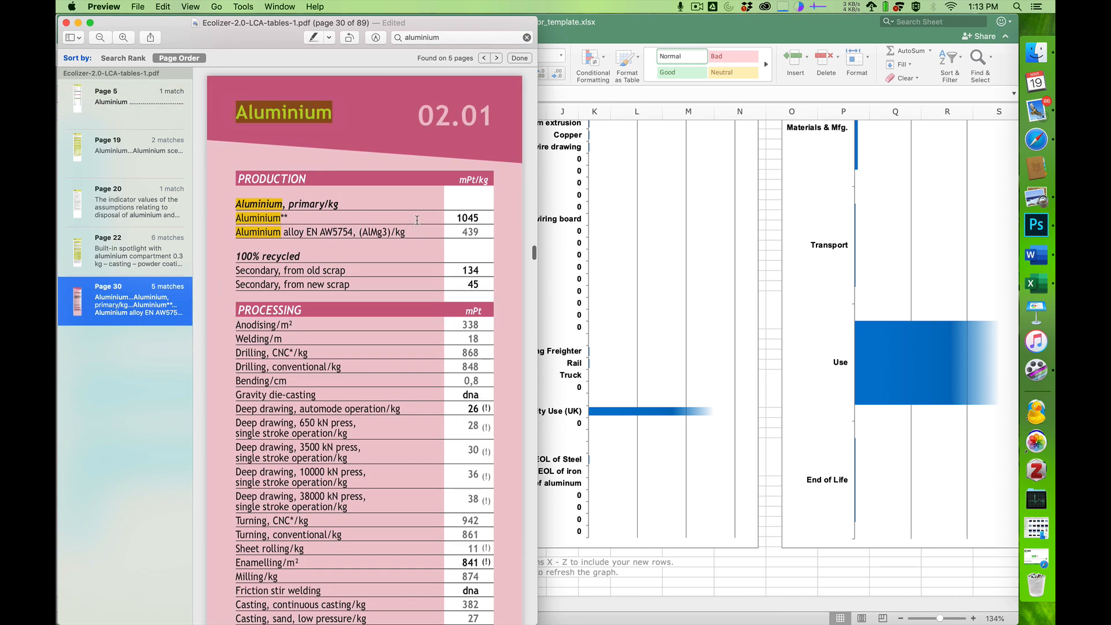
{"action": "scroll", "coordinate": [324, 249], "scroll_direction": "down", "scroll_amount": 10}
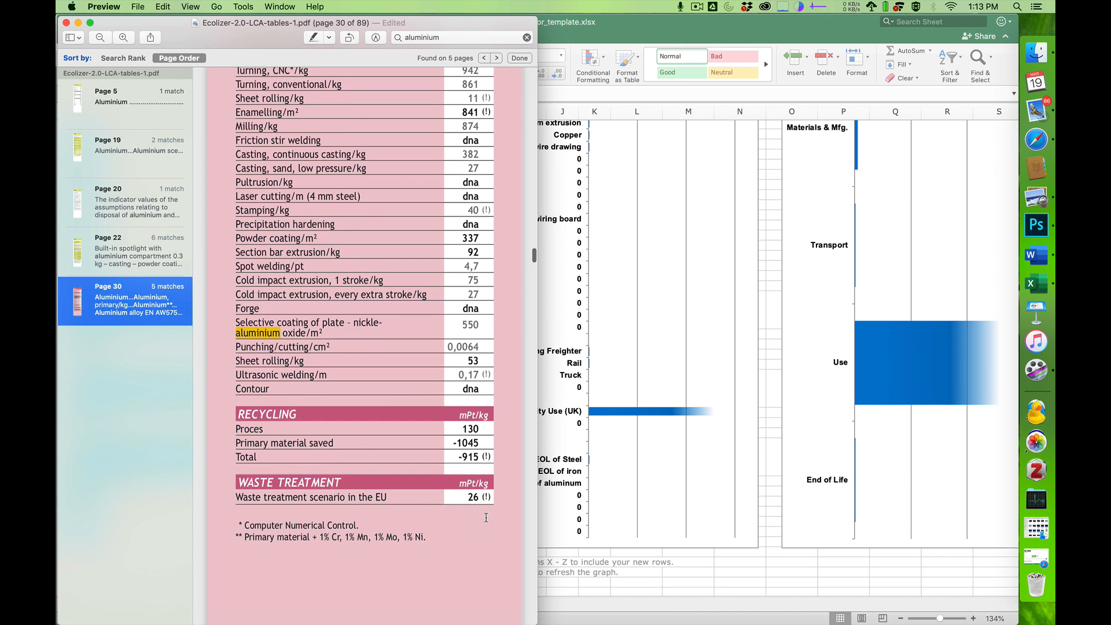
{"action": "left_click_drag", "start_coordinate": [484, 498], "coordinate": [492, 497]}
{"action": "left_click", "coordinate": [491, 498]}
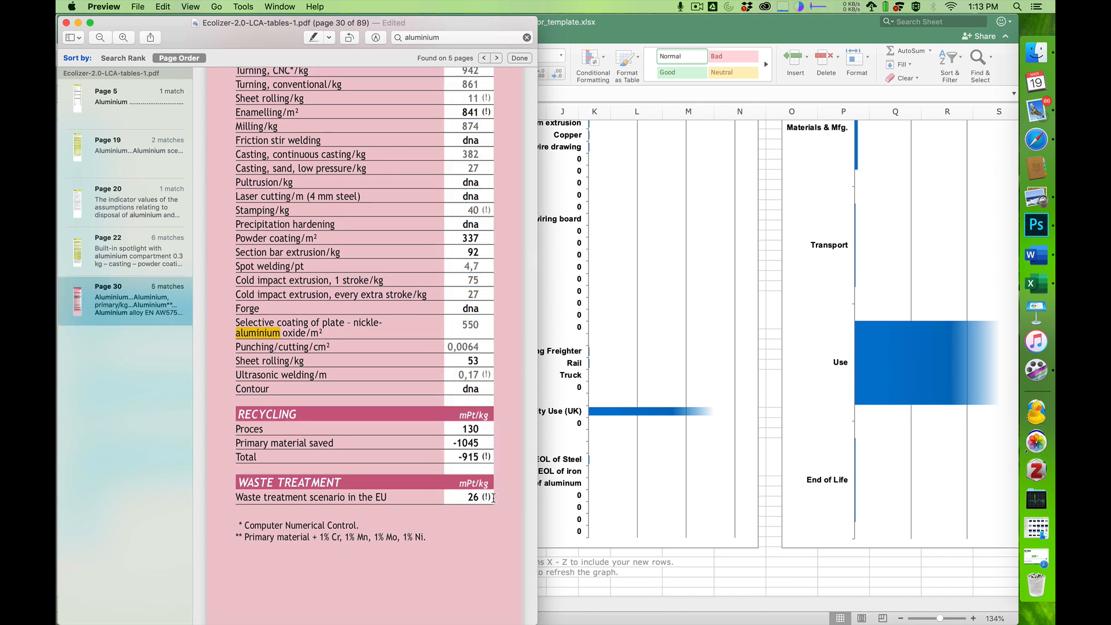
{"action": "scroll", "coordinate": [433, 548], "scroll_direction": "down", "scroll_amount": 2}
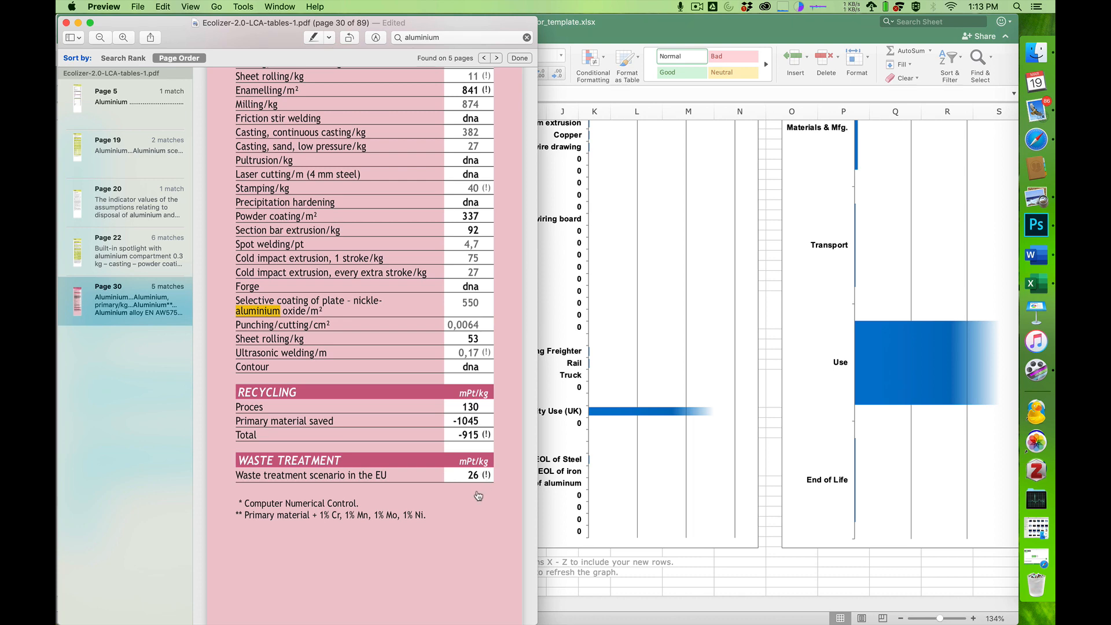
In Excel, set the uncertainty of EOL of iron and EOL of aluminum to 50%
{"action": "key", "text": "super+Tab"}
{"action": "left_click", "coordinate": [353, 482]}
{"action": "left_click", "coordinate": [354, 491]}
{"action": "type", "text": "50"}
{"action": "key", "text": "Return"}
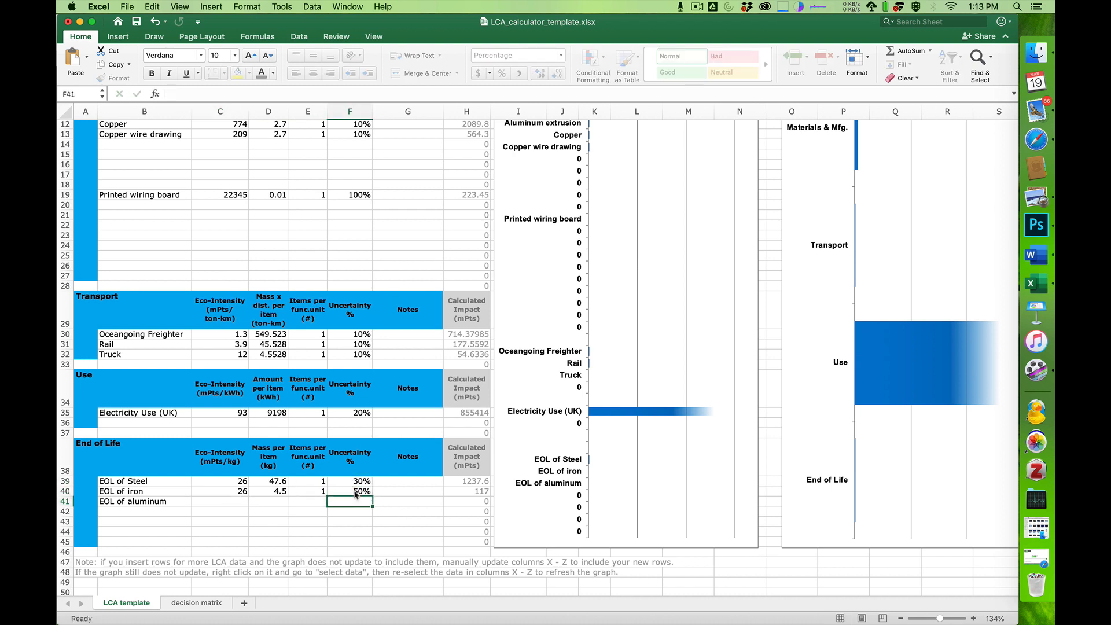
{"action": "type", "text": "50"}
{"action": "key", "text": "Return"}
Set the EOL of aluminum item count in E41 to 1
{"action": "left_click", "coordinate": [310, 493]}
{"action": "left_click", "coordinate": [312, 501]}
{"action": "type", "text": "1"}
{"action": "key", "text": "Left"}
{"action": "key", "text": "Left"}
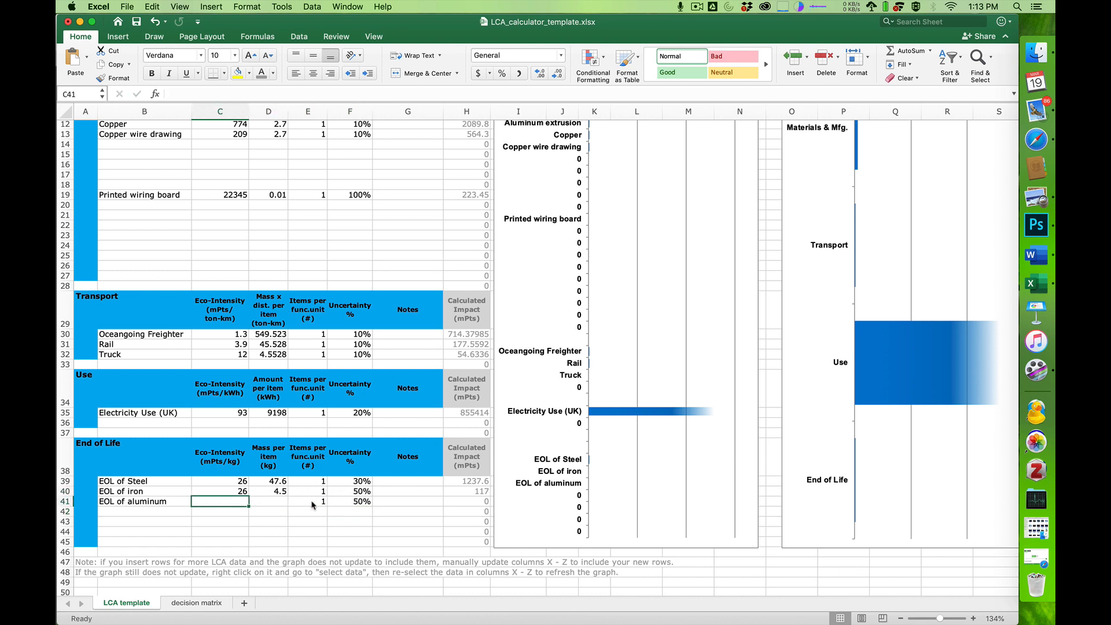
Set the EOL of aluminum eco-intensity in C41 to 26 and link its mass in D41 to the aluminum mass in D10
{"action": "key", "text": "super+Tab"}
{"action": "type", "text": "26"}
{"action": "key", "text": "Tab"}
{"action": "type", "text": "="}
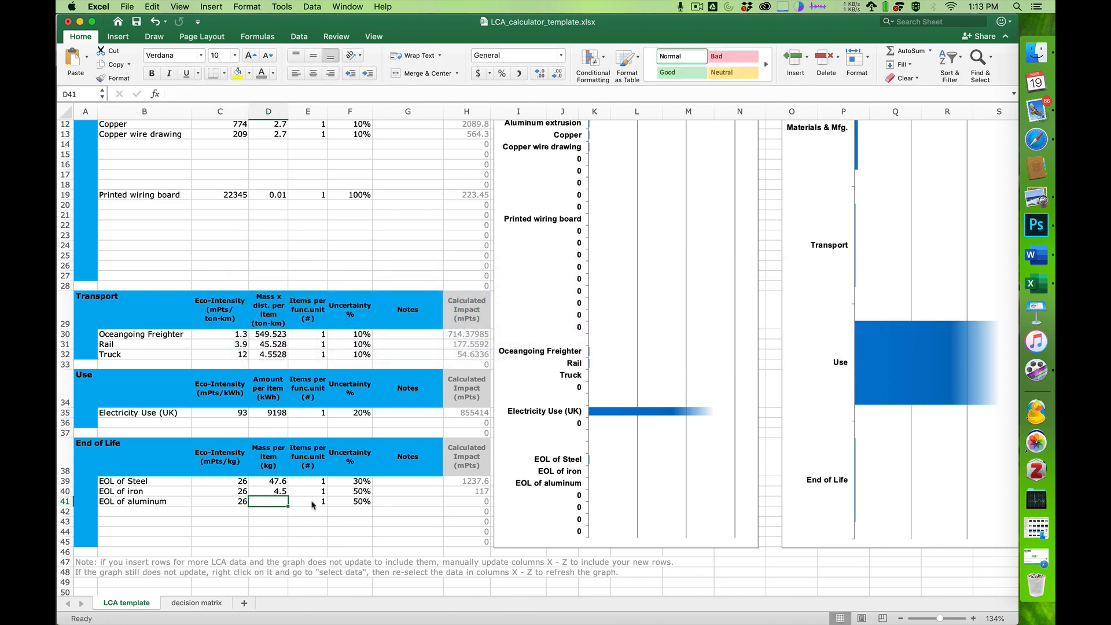
{"action": "scroll", "coordinate": [266, 292], "scroll_direction": "up", "scroll_amount": 5}
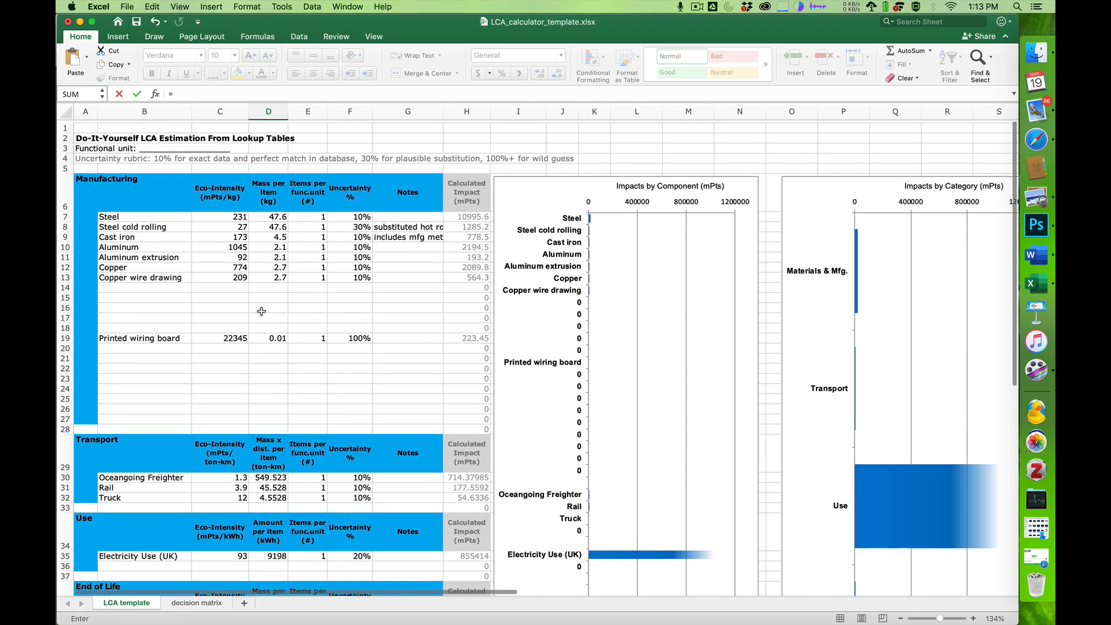
{"action": "left_click", "coordinate": [270, 245]}
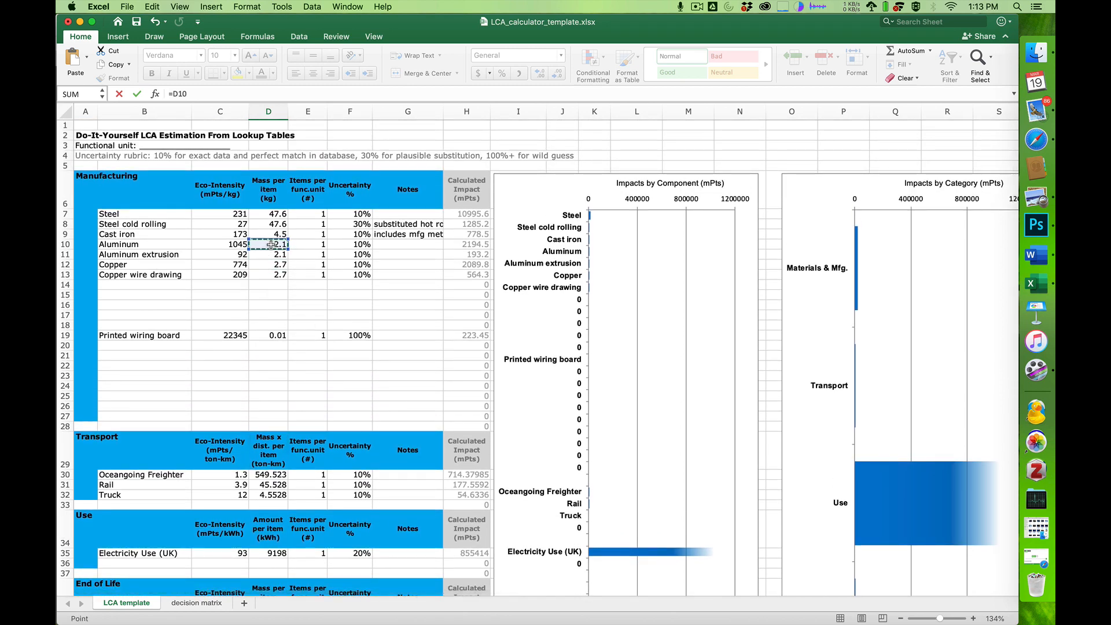
{"action": "key", "text": "Return"}
Compare manufacturing, transport, use and end-of-life impacts across the tables and the component and category charts
{"action": "scroll", "coordinate": [364, 419], "scroll_direction": "down", "scroll_amount": 5}
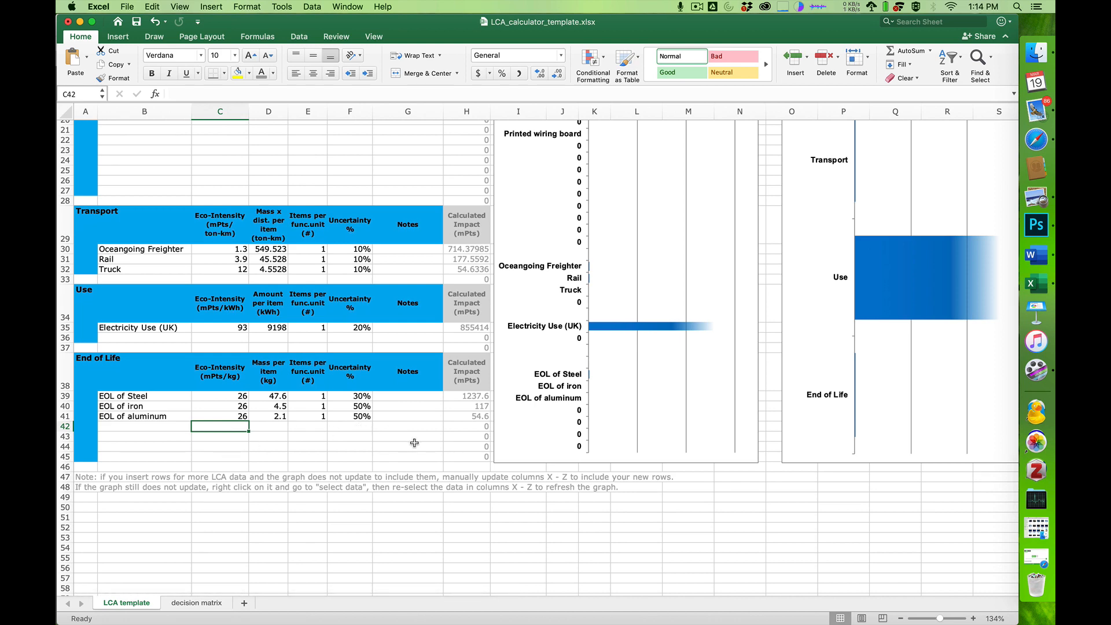
{"action": "scroll", "coordinate": [403, 429], "scroll_direction": "up", "scroll_amount": 2}
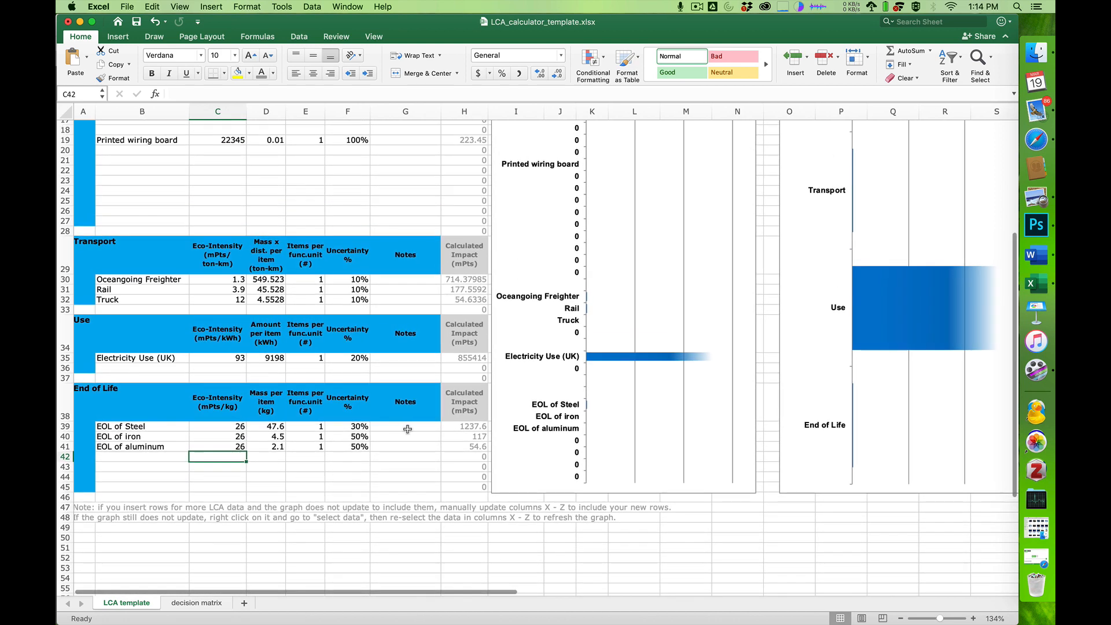
{"action": "scroll", "coordinate": [594, 417], "scroll_direction": "up", "scroll_amount": 6}
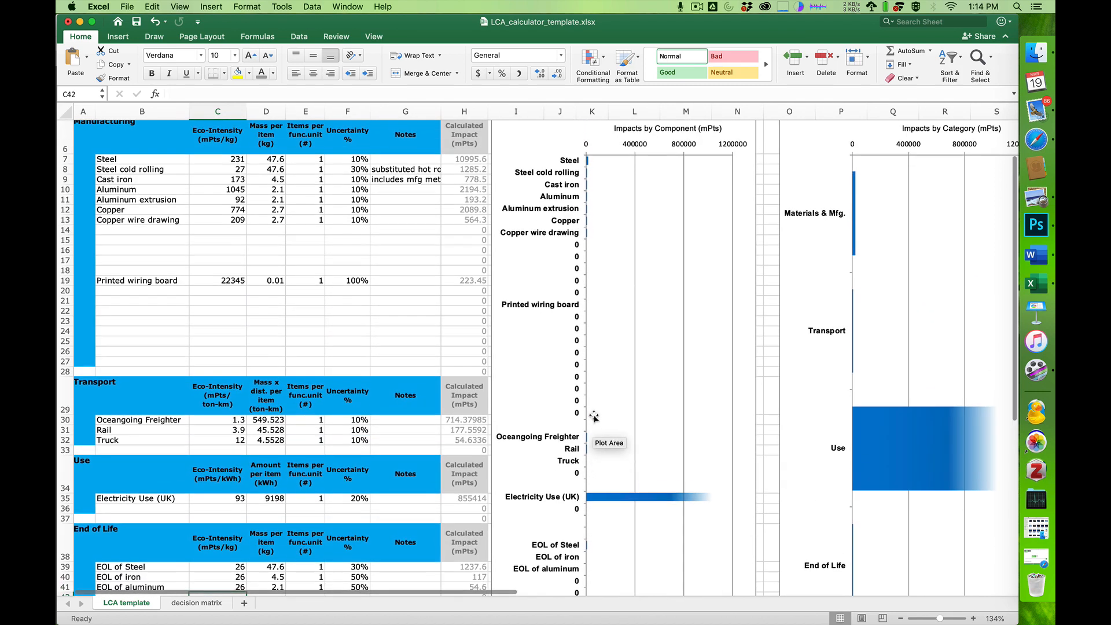
{"action": "scroll", "coordinate": [596, 547], "scroll_direction": "down", "scroll_amount": 1}
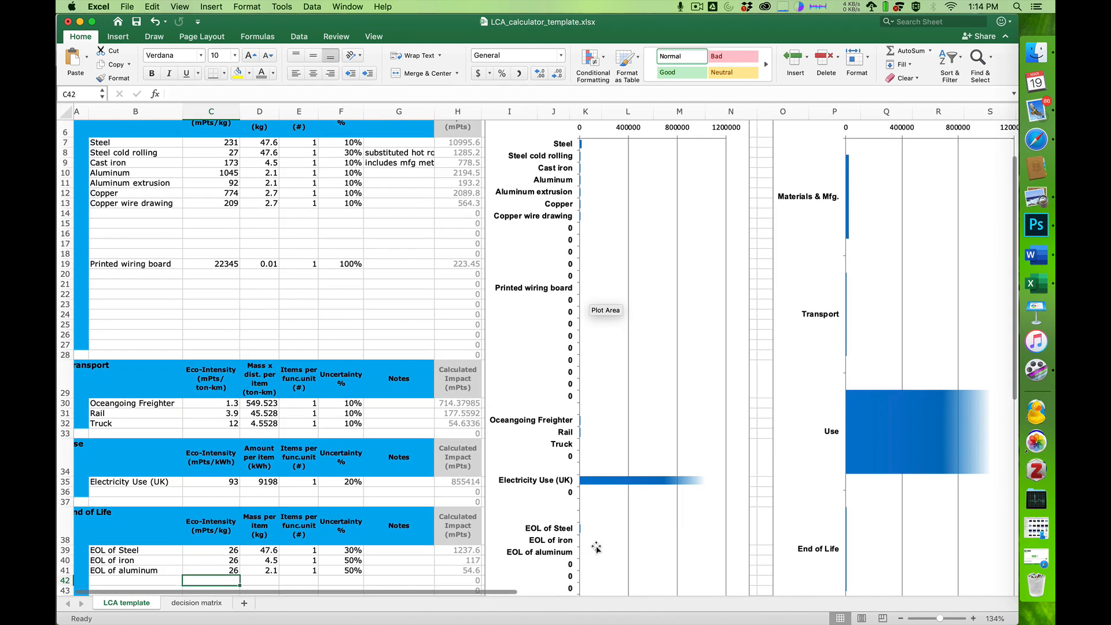
{"action": "scroll", "coordinate": [596, 547], "scroll_direction": "down", "scroll_amount": 4}
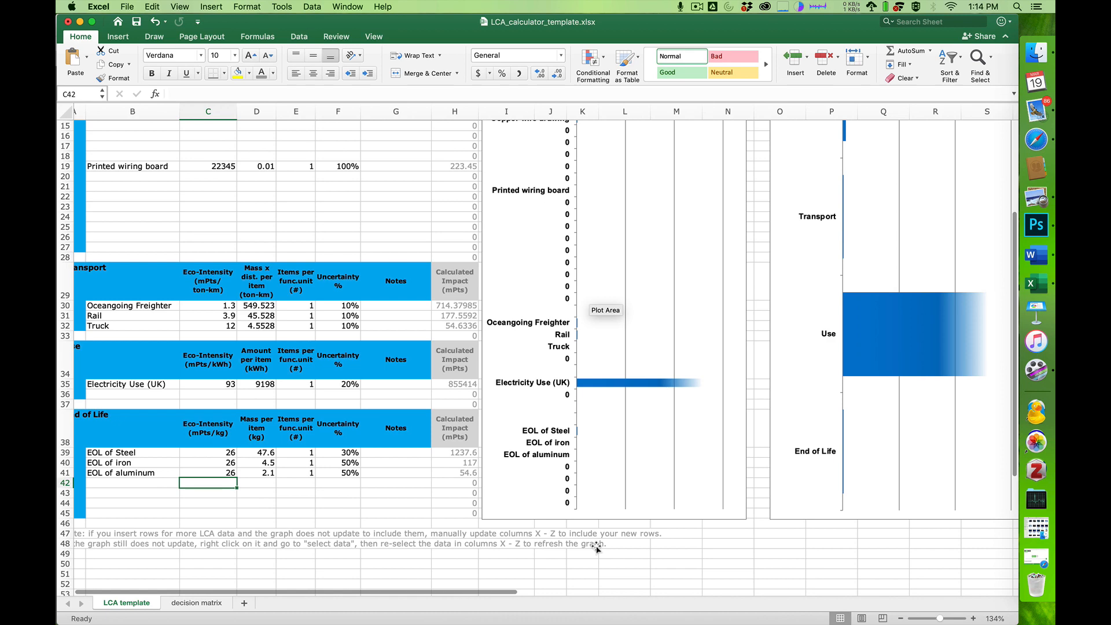
{"action": "scroll", "coordinate": [596, 548], "scroll_direction": "up", "scroll_amount": 1}
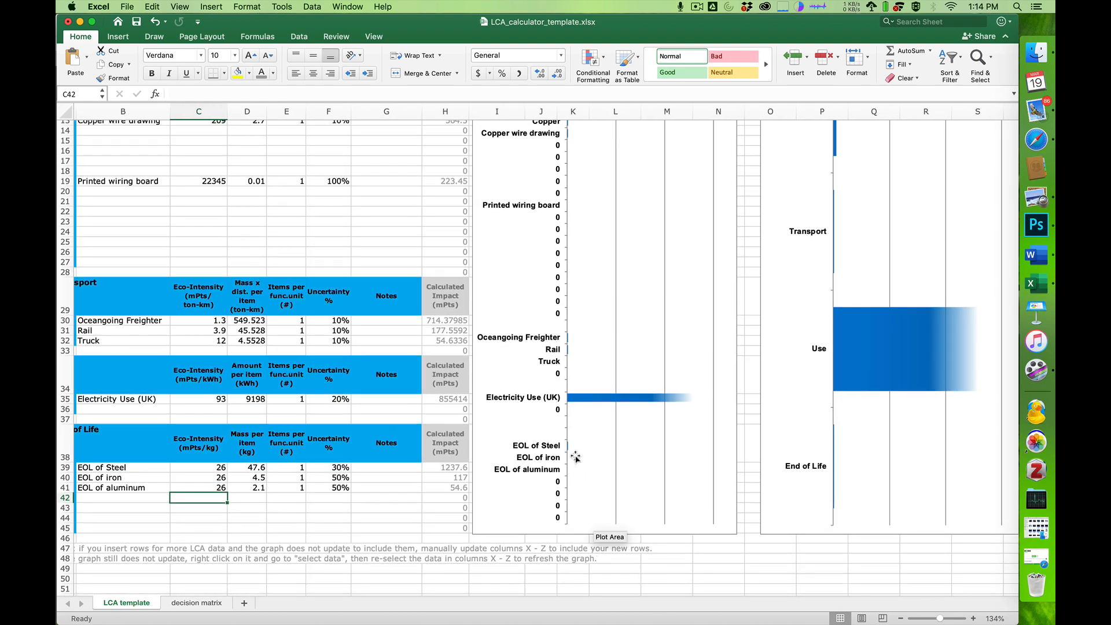
{"action": "scroll", "coordinate": [576, 457], "scroll_direction": "up", "scroll_amount": 1}
{"action": "scroll", "coordinate": [576, 457], "scroll_direction": "left", "scroll_amount": 1}
{"action": "scroll", "coordinate": [576, 457], "scroll_direction": "up", "scroll_amount": 3}
{"action": "scroll", "coordinate": [575, 458], "scroll_direction": "left", "scroll_amount": 1}
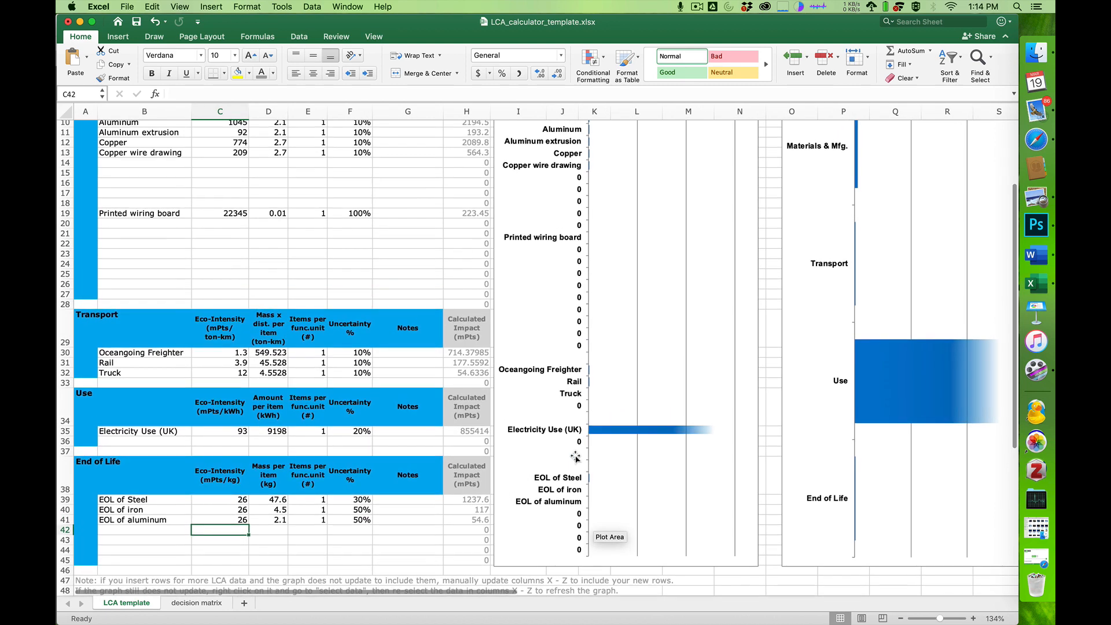
{"action": "scroll", "coordinate": [576, 460], "scroll_direction": "up", "scroll_amount": 5}
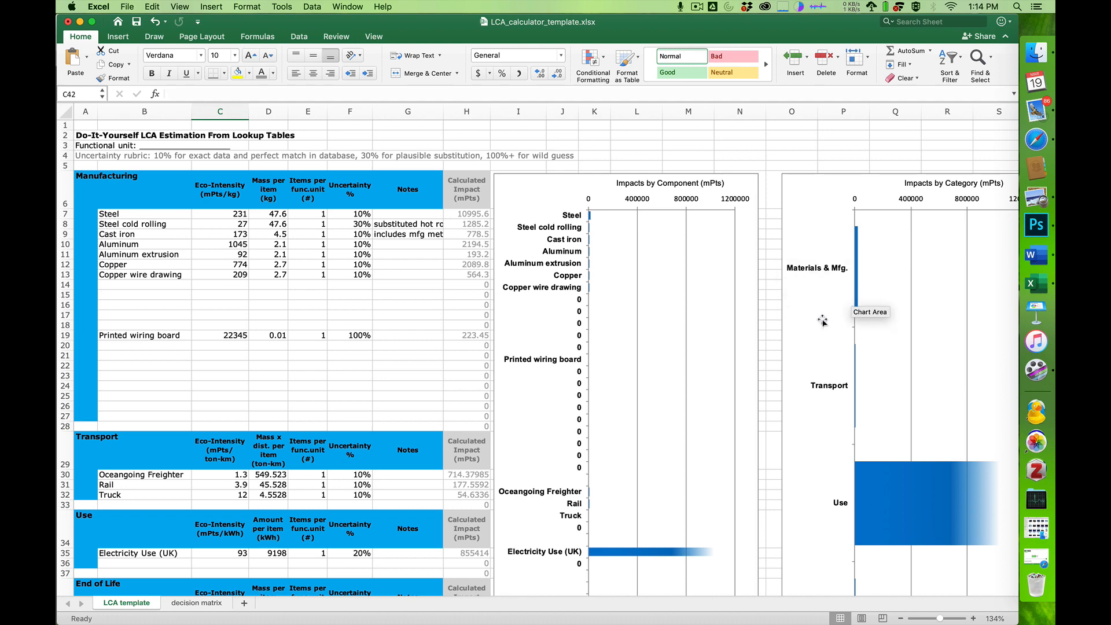
{"action": "scroll", "coordinate": [501, 448], "scroll_direction": "down", "scroll_amount": 6}
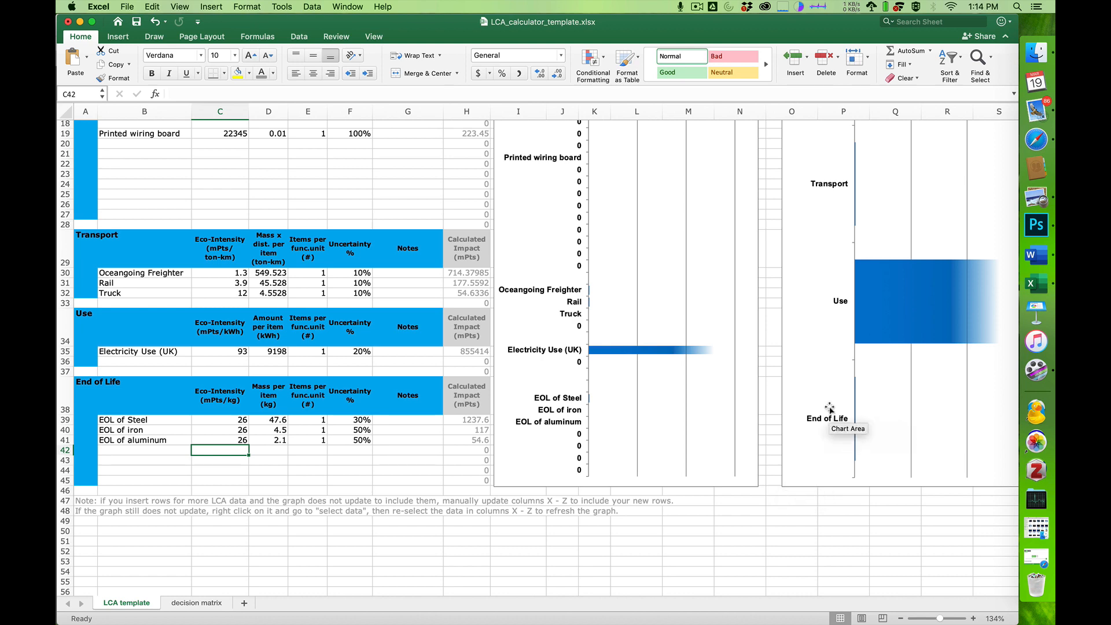
{"action": "scroll", "coordinate": [829, 408], "scroll_direction": "up", "scroll_amount": 8}
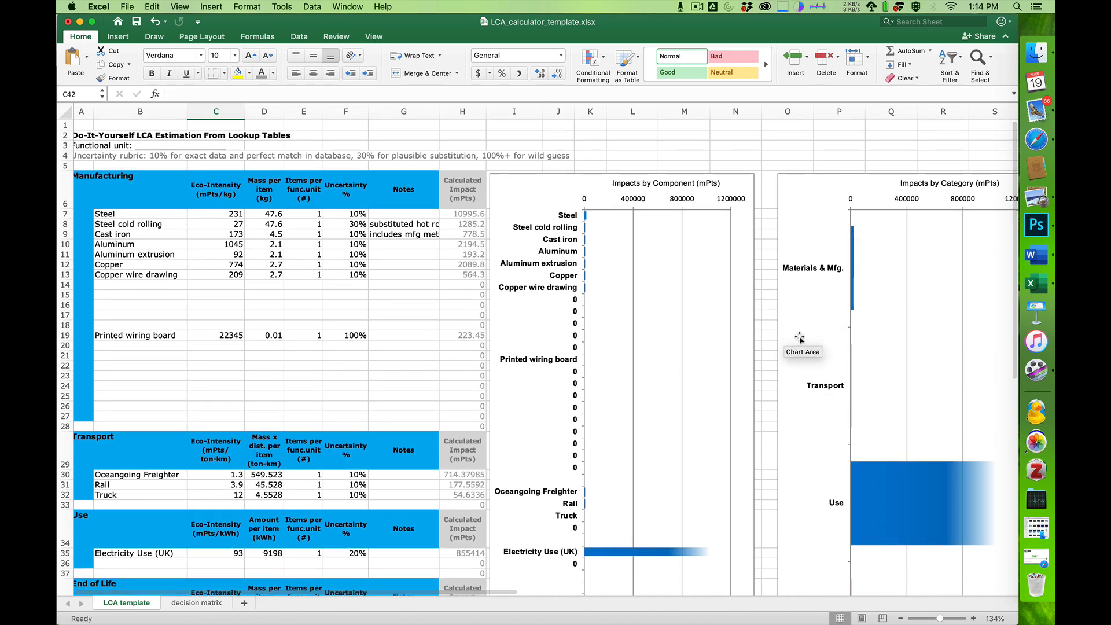
Compare the calculator's life-cycle tables and charts with the refrigerator's materials, manufacturing, transport, use and disposal data in the Safari PDF
{"action": "scroll", "coordinate": [741, 493], "scroll_direction": "down", "scroll_amount": 15}
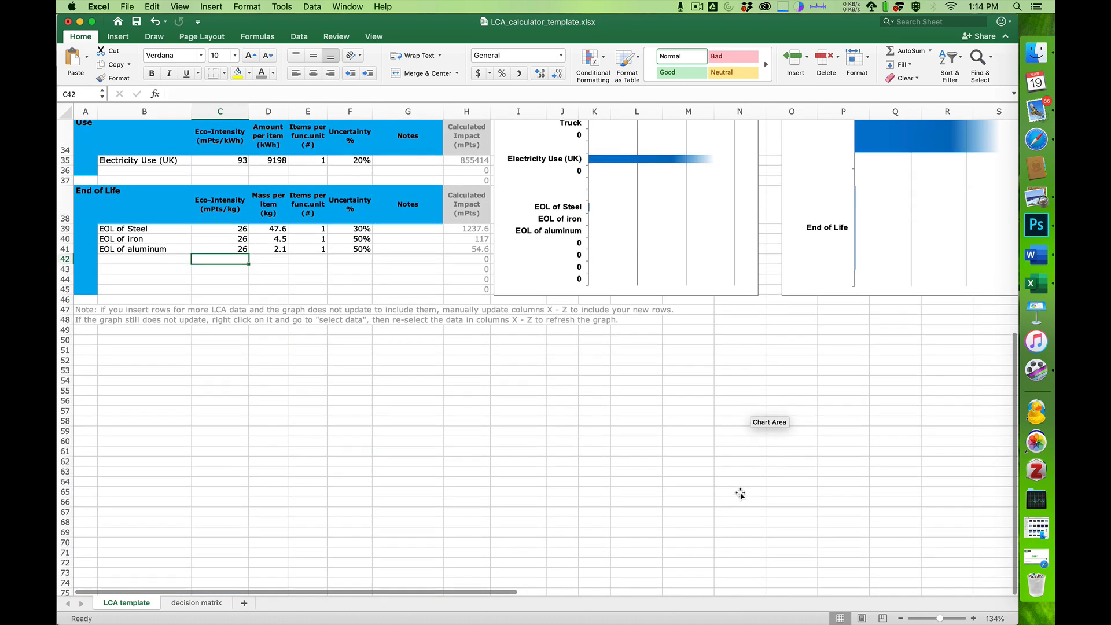
{"action": "scroll", "coordinate": [741, 494], "scroll_direction": "up", "scroll_amount": 10}
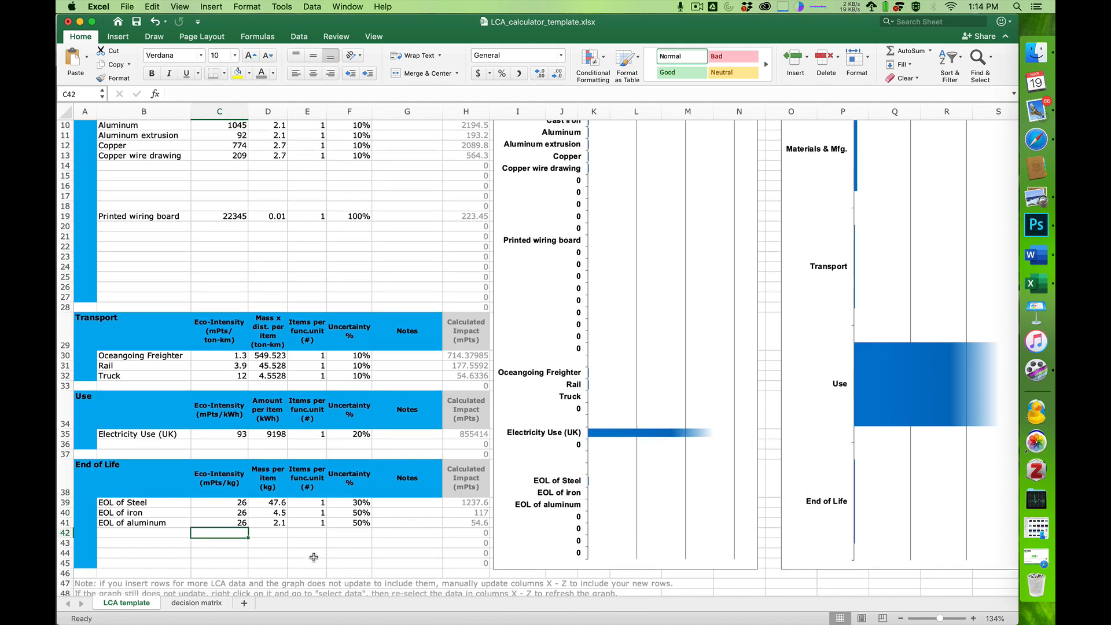
{"action": "key", "text": "super+Tab"}
{"action": "key", "text": "super+Tab"}
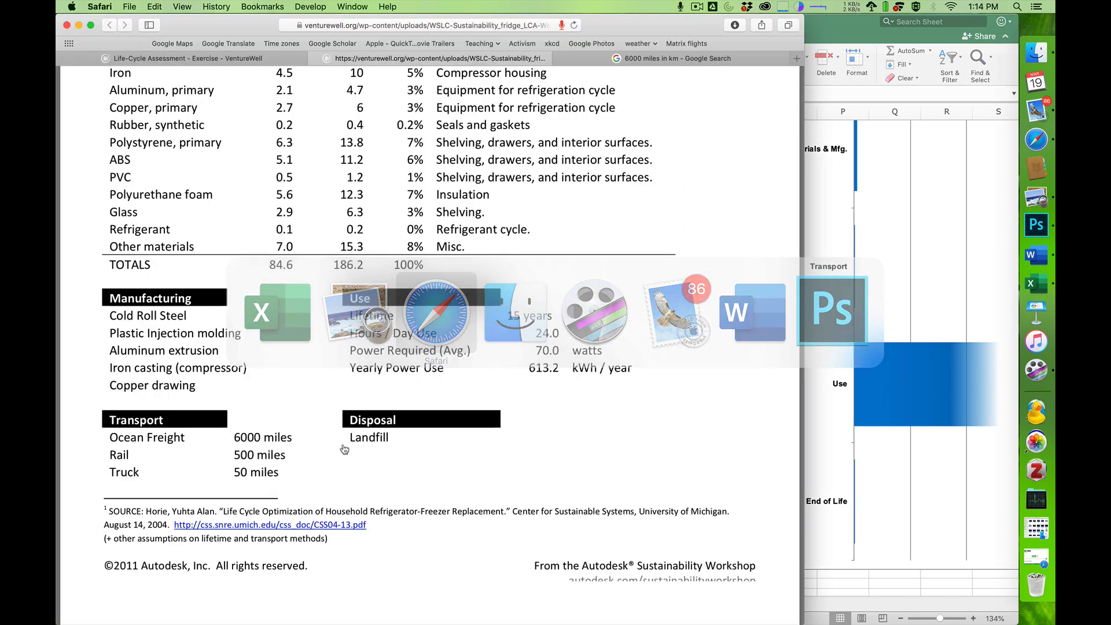
{"action": "scroll", "coordinate": [401, 396], "scroll_direction": "up", "scroll_amount": 7}
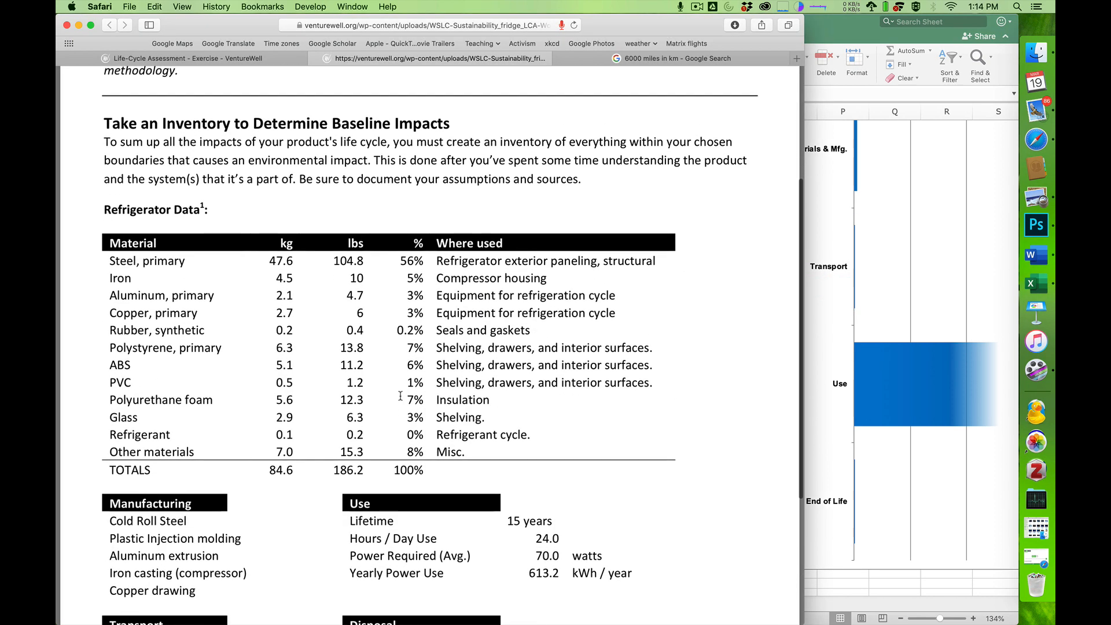
{"action": "scroll", "coordinate": [254, 512], "scroll_direction": "down", "scroll_amount": 7}
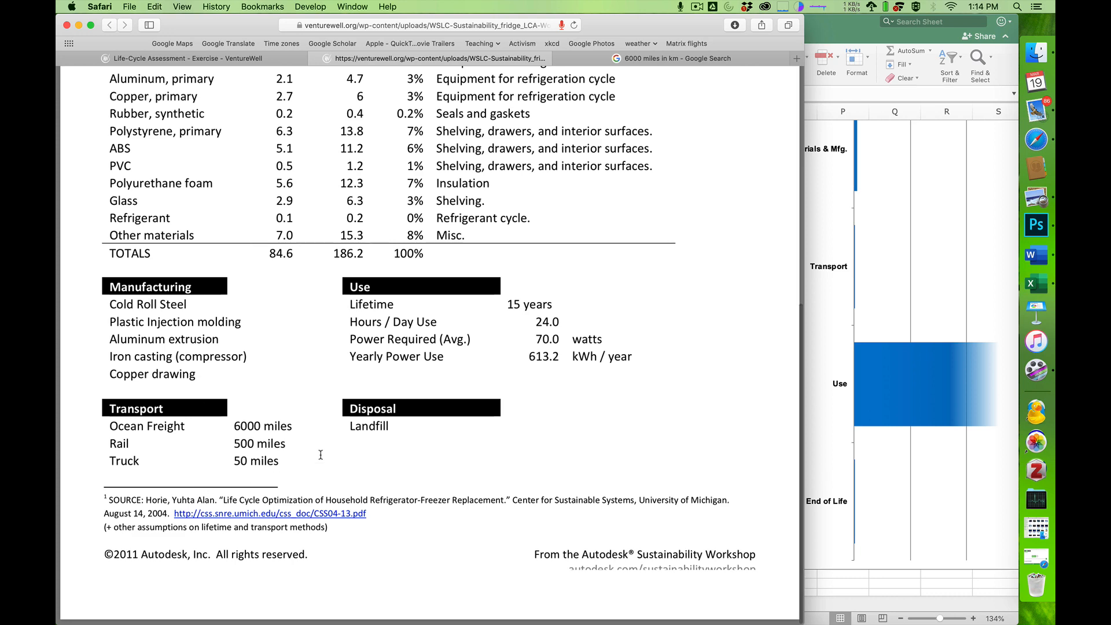
{"action": "key", "text": "super+Tab"}
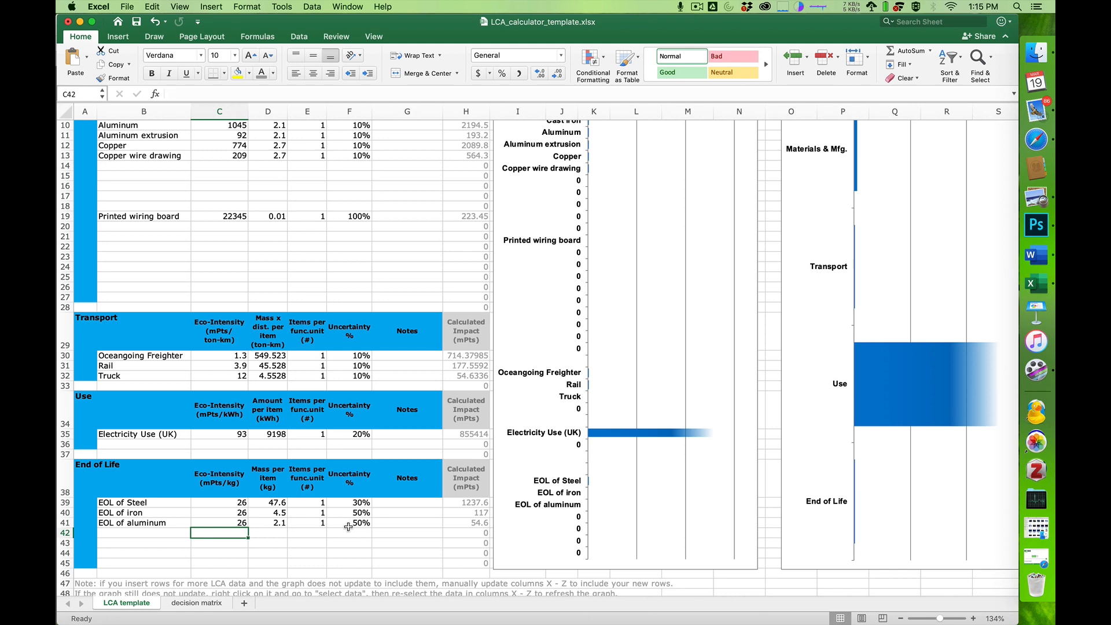
{"action": "scroll", "coordinate": [347, 526], "scroll_direction": "up", "scroll_amount": 5}
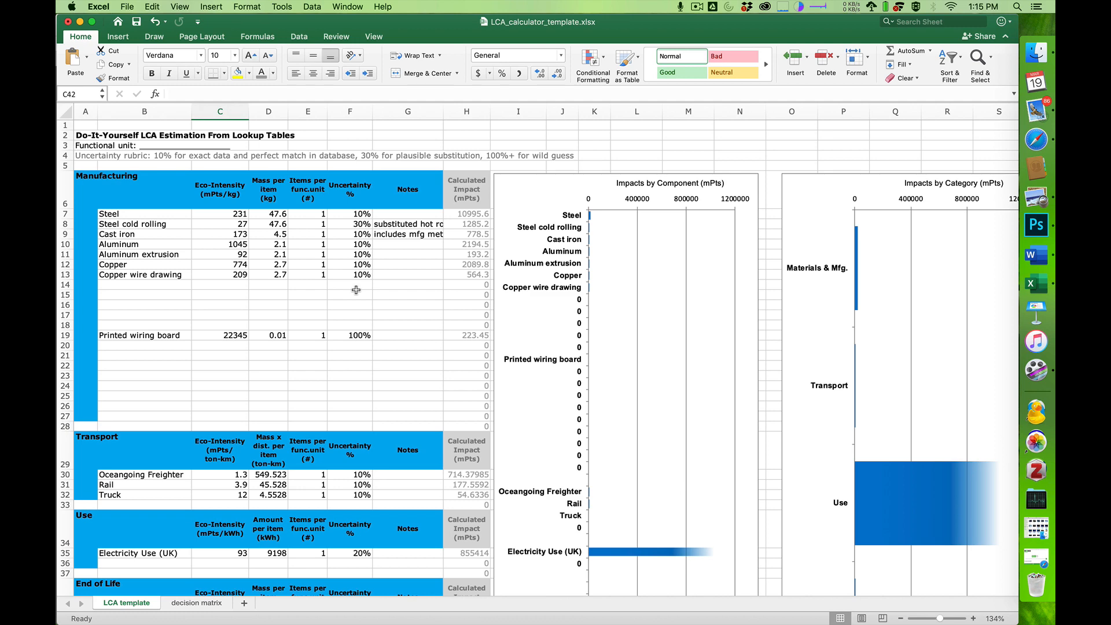
In Safari, review the Life-Cycle Assessment exercise page's guidance on sensitivity-analysis scenarios, calculating impacts (Step 3) and interpreting results (Step 4)
{"action": "key", "text": "super+Tab"}
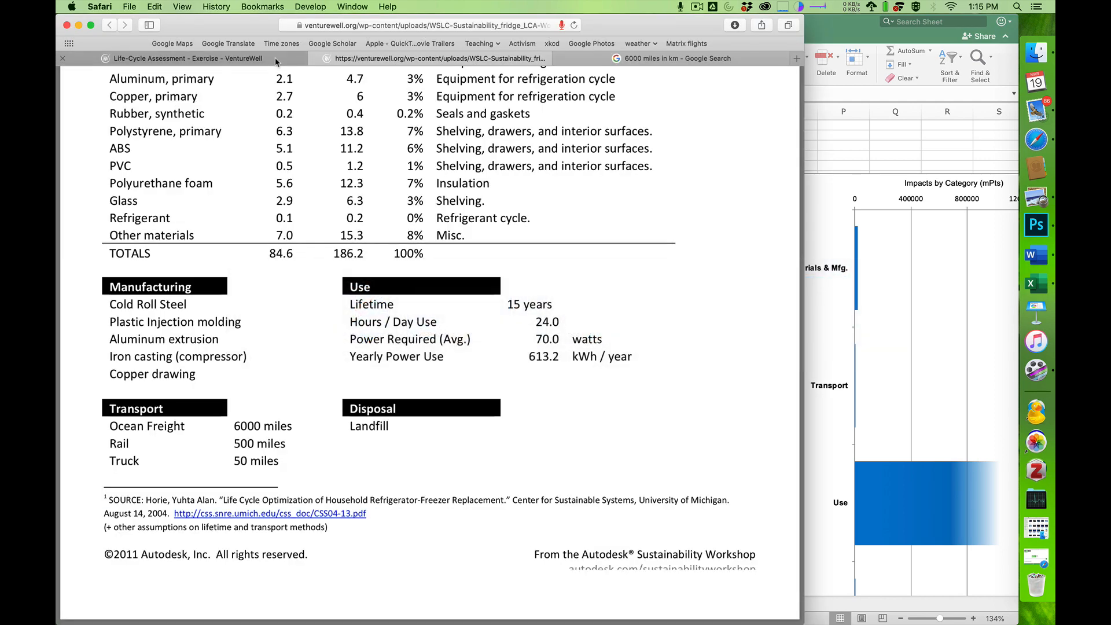
{"action": "left_click", "coordinate": [271, 60]}
{"action": "scroll", "coordinate": [419, 287], "scroll_direction": "up", "scroll_amount": 5}
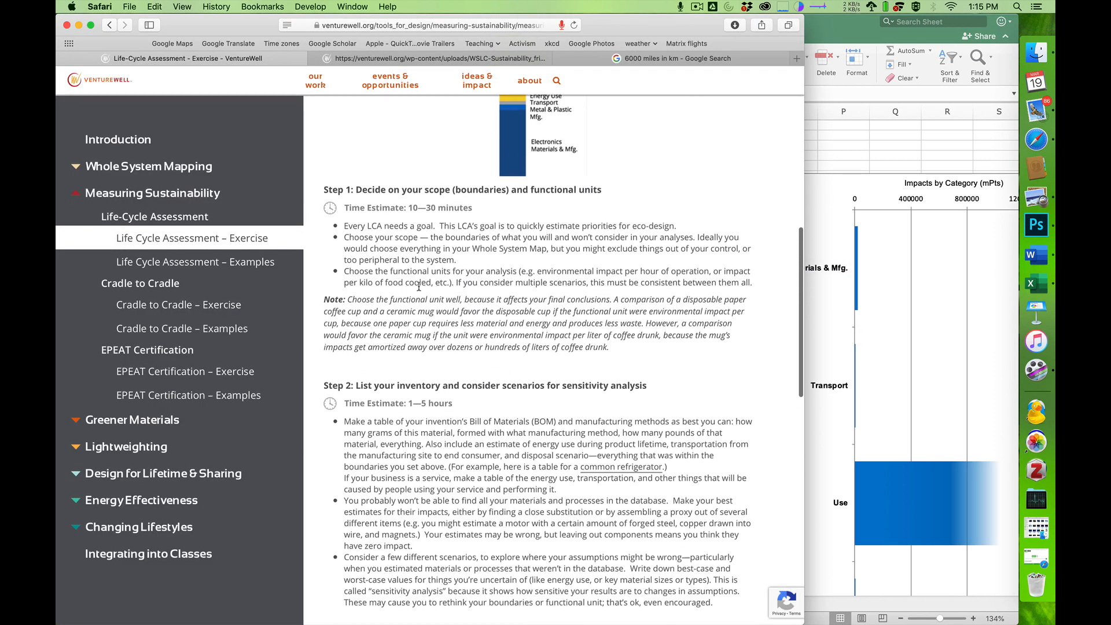
{"action": "scroll", "coordinate": [463, 301], "scroll_direction": "down", "scroll_amount": 3}
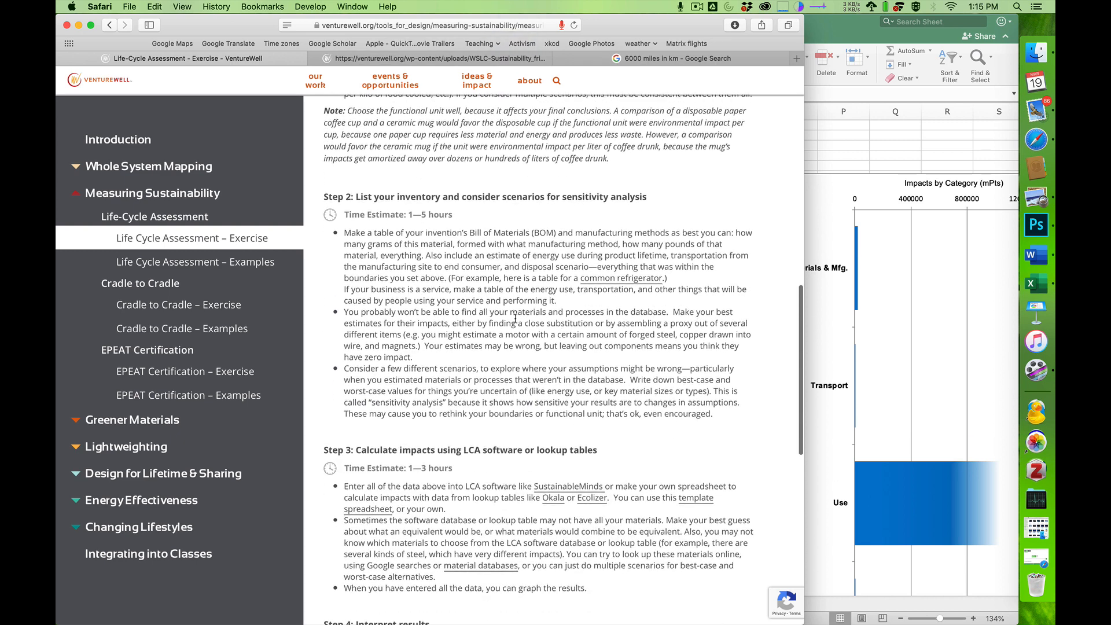
{"action": "left_click_drag", "start_coordinate": [428, 368], "coordinate": [700, 413]}
{"action": "scroll", "coordinate": [700, 413], "scroll_direction": "down", "scroll_amount": 1}
{"action": "scroll", "coordinate": [701, 413], "scroll_direction": "down", "scroll_amount": 8}
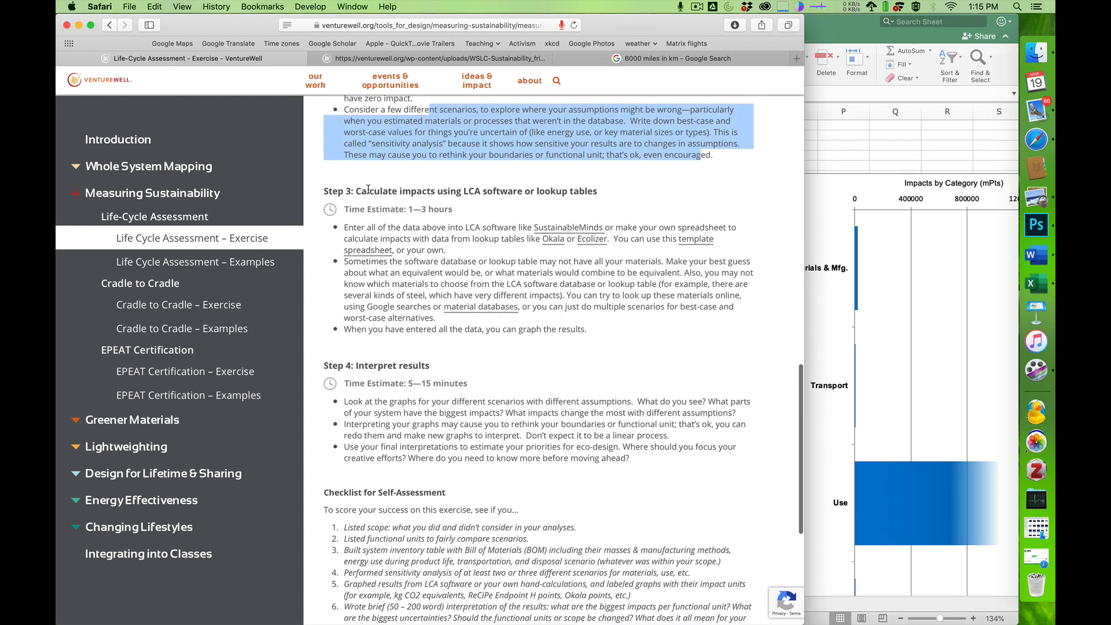
{"action": "left_click_drag", "start_coordinate": [353, 191], "coordinate": [591, 323]}
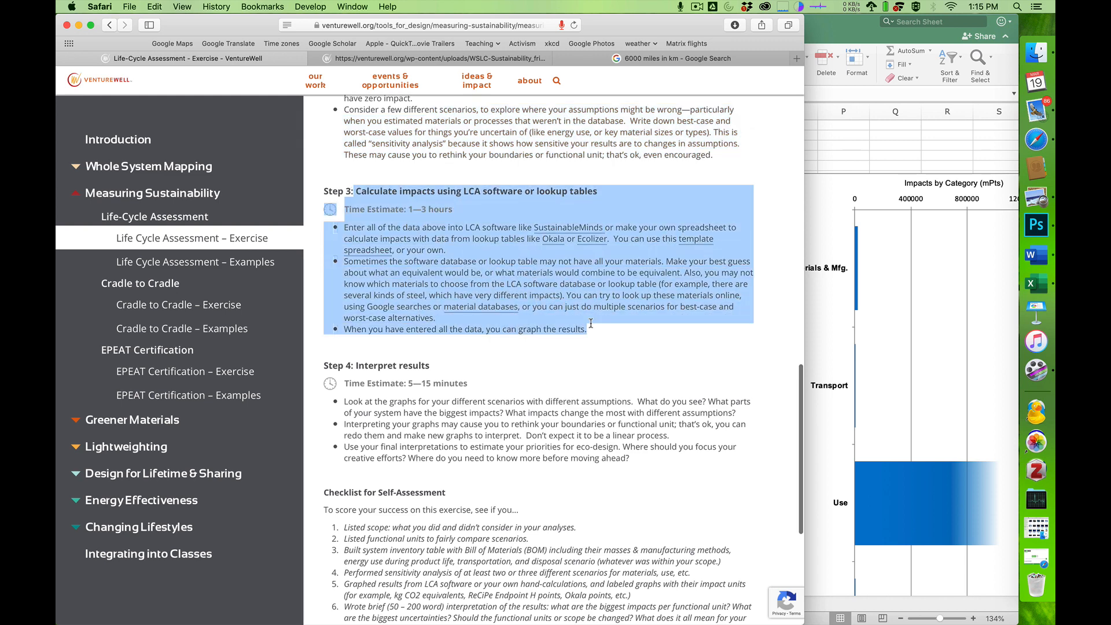
{"action": "scroll", "coordinate": [595, 363], "scroll_direction": "down", "scroll_amount": 2}
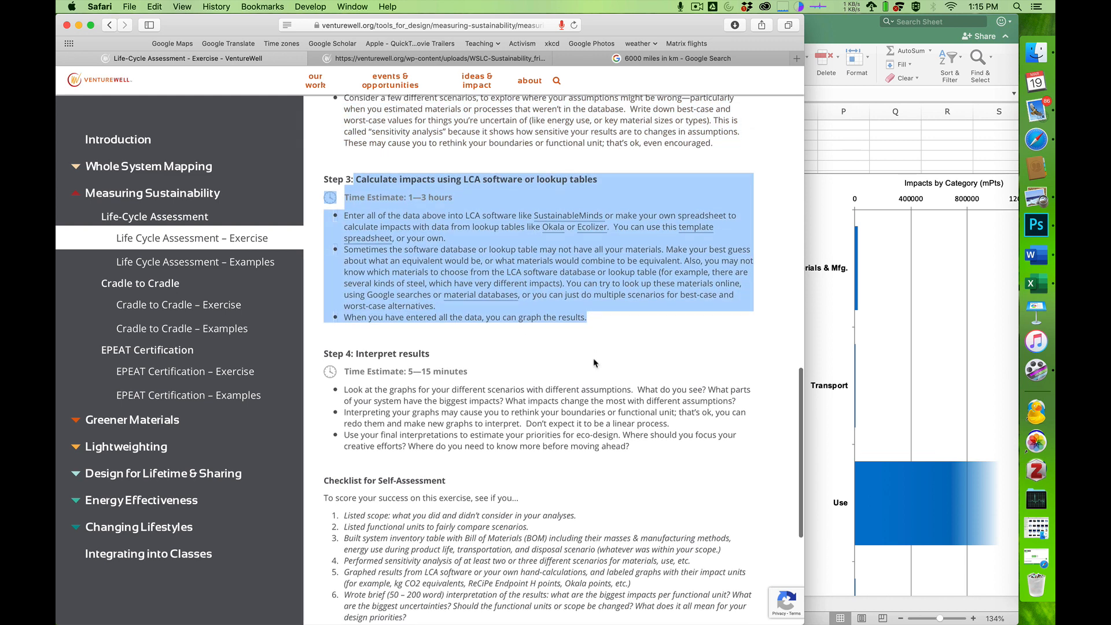
{"action": "scroll", "coordinate": [595, 363], "scroll_direction": "down", "scroll_amount": 3}
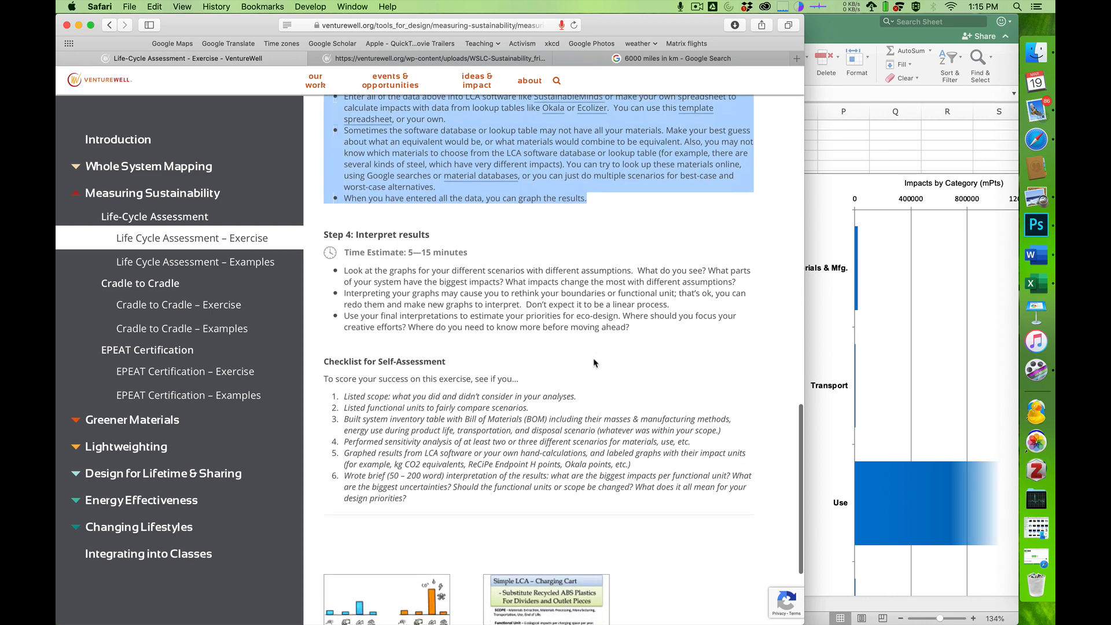
{"action": "left_click_drag", "start_coordinate": [354, 228], "coordinate": [590, 315]}
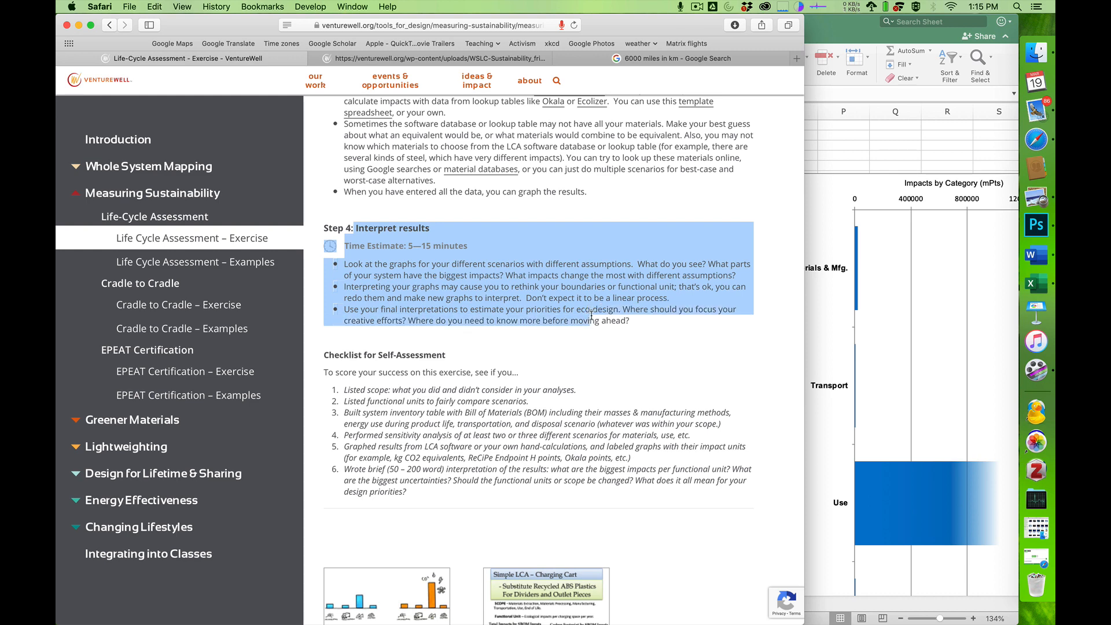
In Excel, create a copy of the LCA template sheet in the same workbook, placed before the original
{"action": "key", "text": "super+Tab"}
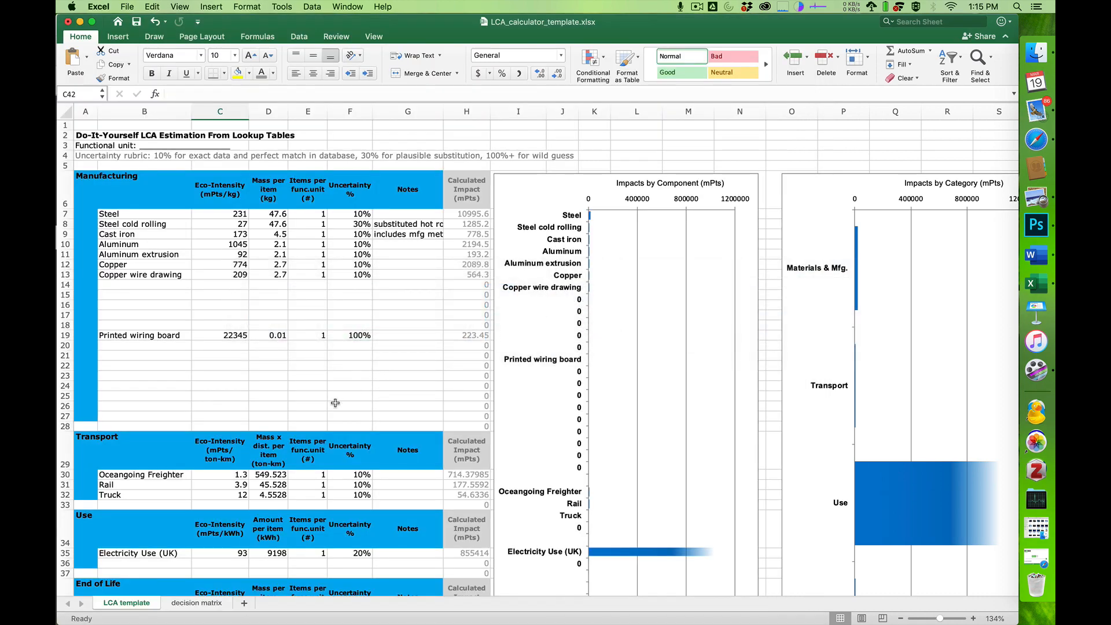
{"action": "right_click", "coordinate": [125, 604]}
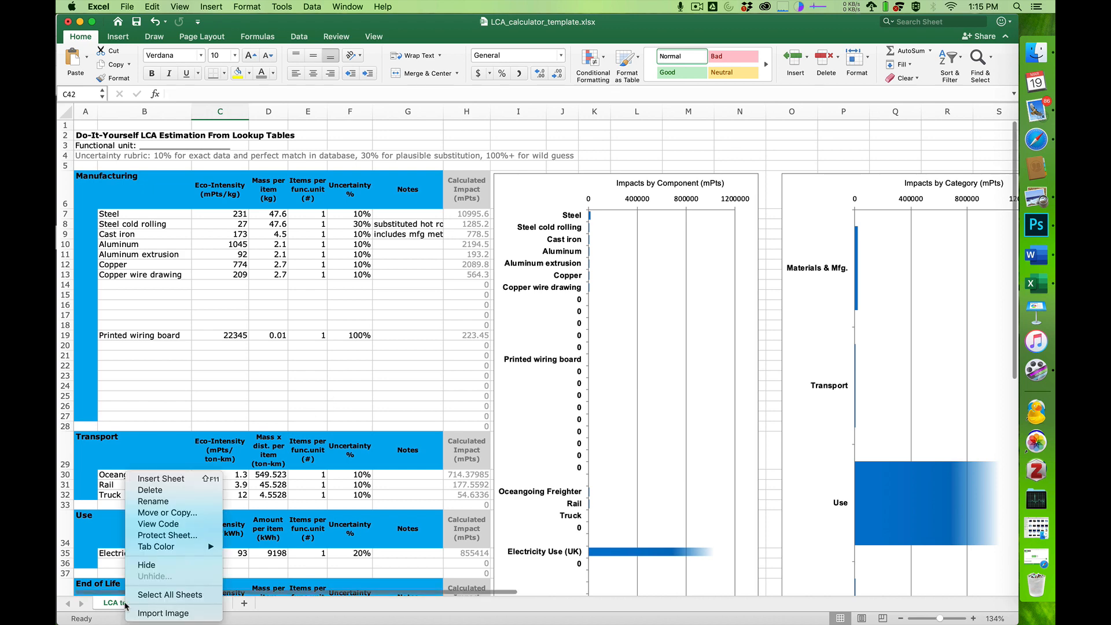
{"action": "left_click", "coordinate": [181, 514]}
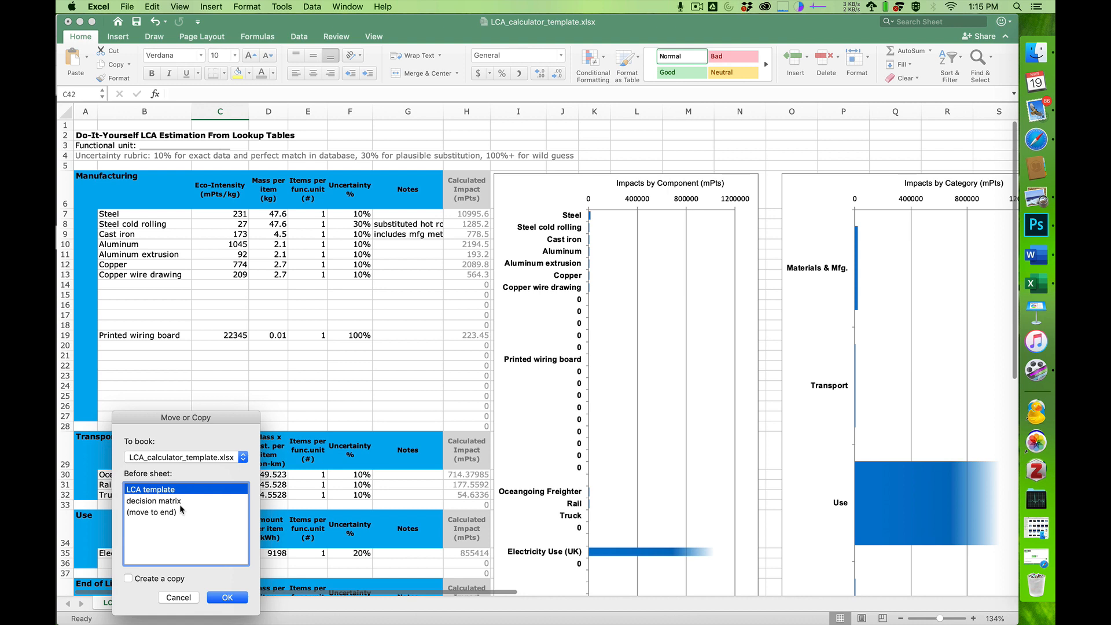
{"action": "left_click", "coordinate": [142, 578]}
{"action": "left_click", "coordinate": [232, 597]}
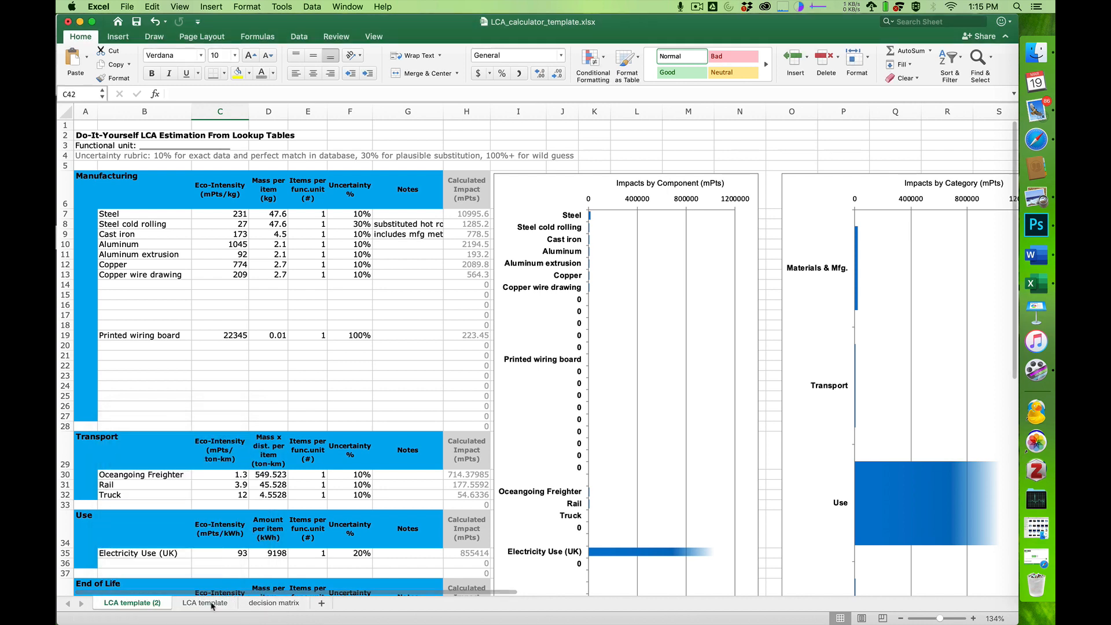
Rename the copied sheet to "LCA scenario 2"
{"action": "double_click", "coordinate": [141, 604]}
{"action": "left_click_drag", "start_coordinate": [151, 604], "coordinate": [176, 606]}
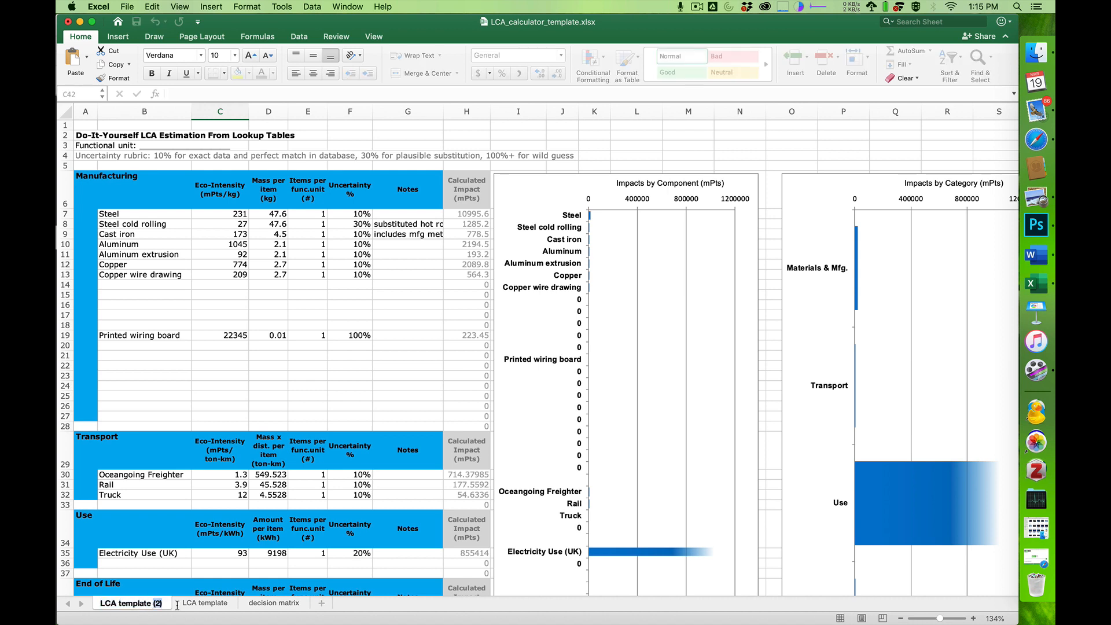
{"action": "key", "text": "BackSpace"}
{"action": "key", "text": "BackSpace"}
{"action": "key", "text": "BackSpace"}
{"action": "key", "text": "BackSpace"}
{"action": "key", "text": "BackSpace"}
{"action": "key", "text": "BackSpace"}
{"action": "key", "text": "BackSpace"}
{"action": "key", "text": "BackSpace"}
{"action": "key", "text": "BackSpace"}
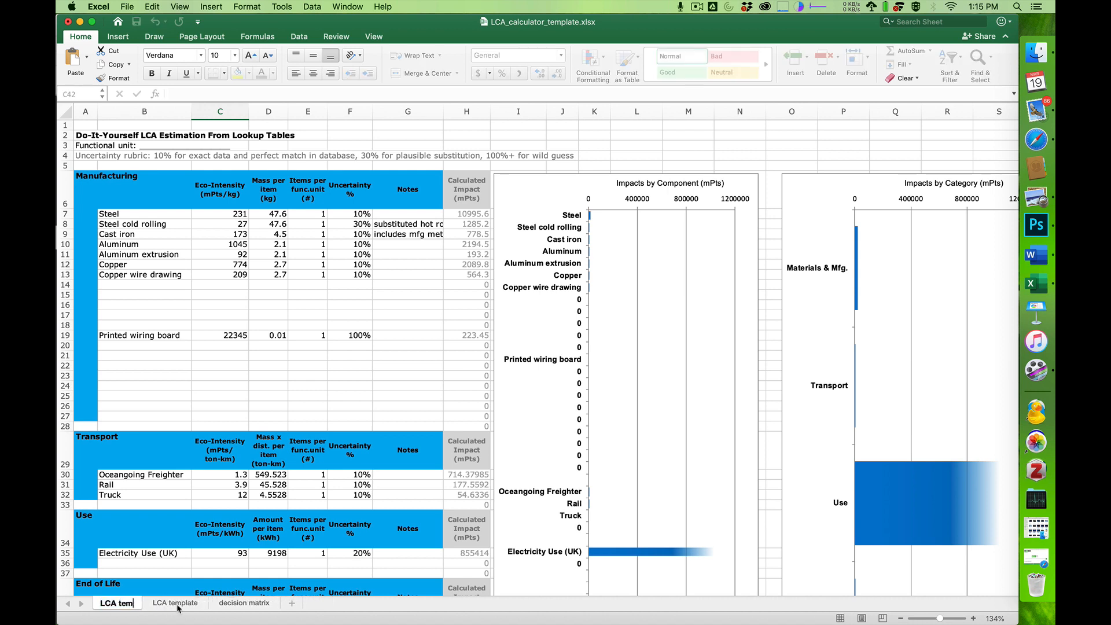
{"action": "type", "text": "scenario 2"}
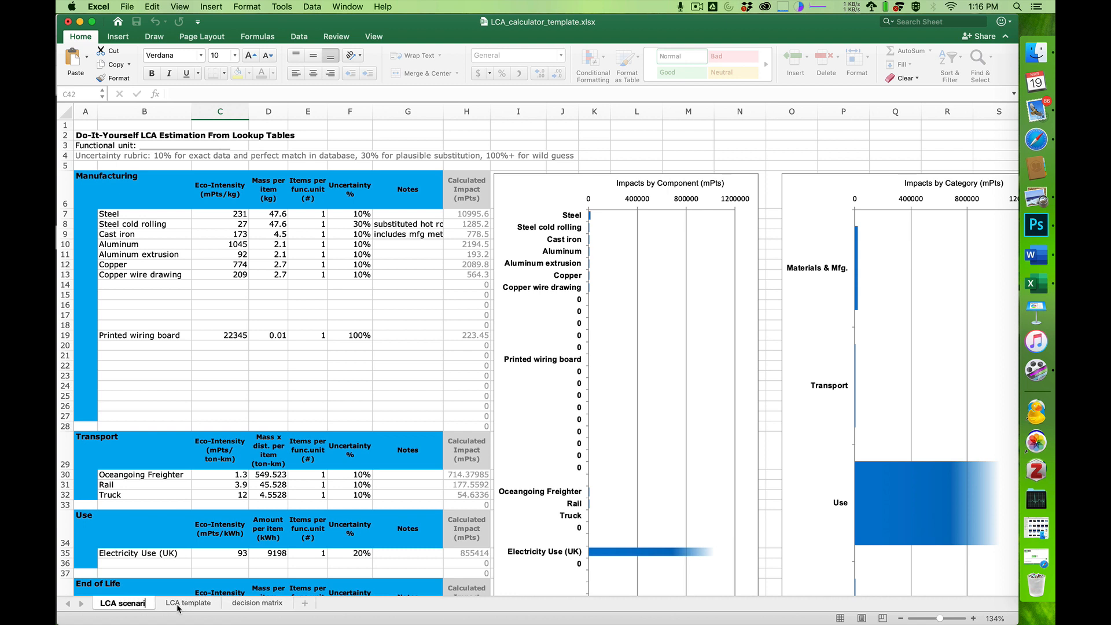
{"action": "key", "text": "Return"}
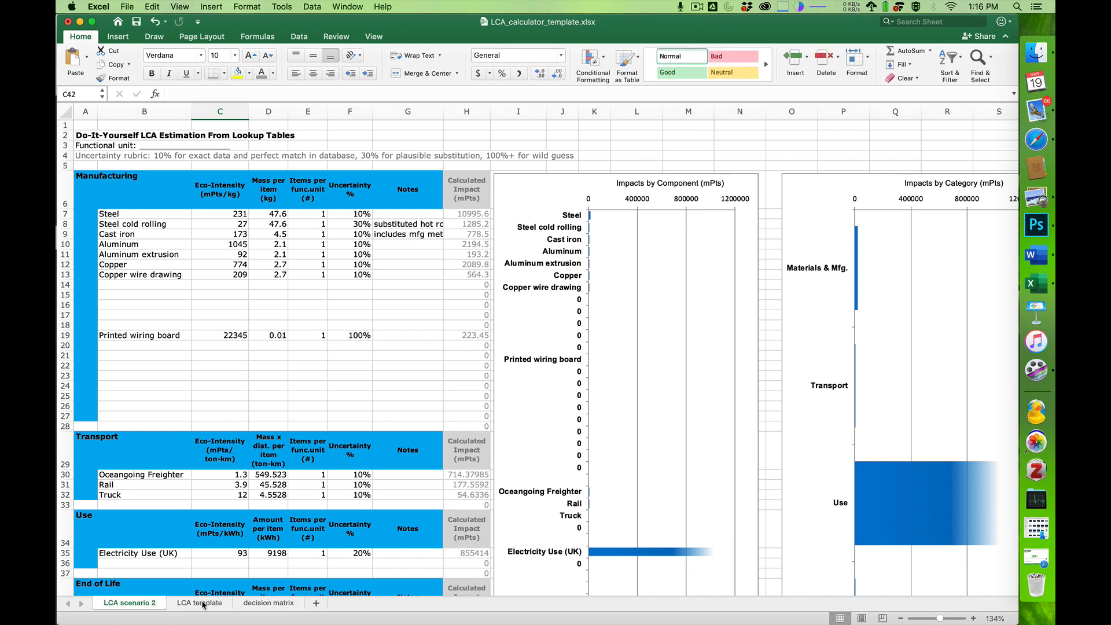
Rename the original LCA template sheet to "LCA scenario 1"
{"action": "left_click", "coordinate": [203, 603]}
{"action": "double_click", "coordinate": [219, 602]}
{"action": "key", "text": "BackSpace"}
{"action": "key", "text": "BackSpace"}
{"action": "key", "text": "BackSpace"}
{"action": "key", "text": "BackSpace"}
{"action": "key", "text": "BackSpace"}
{"action": "key", "text": "BackSpace"}
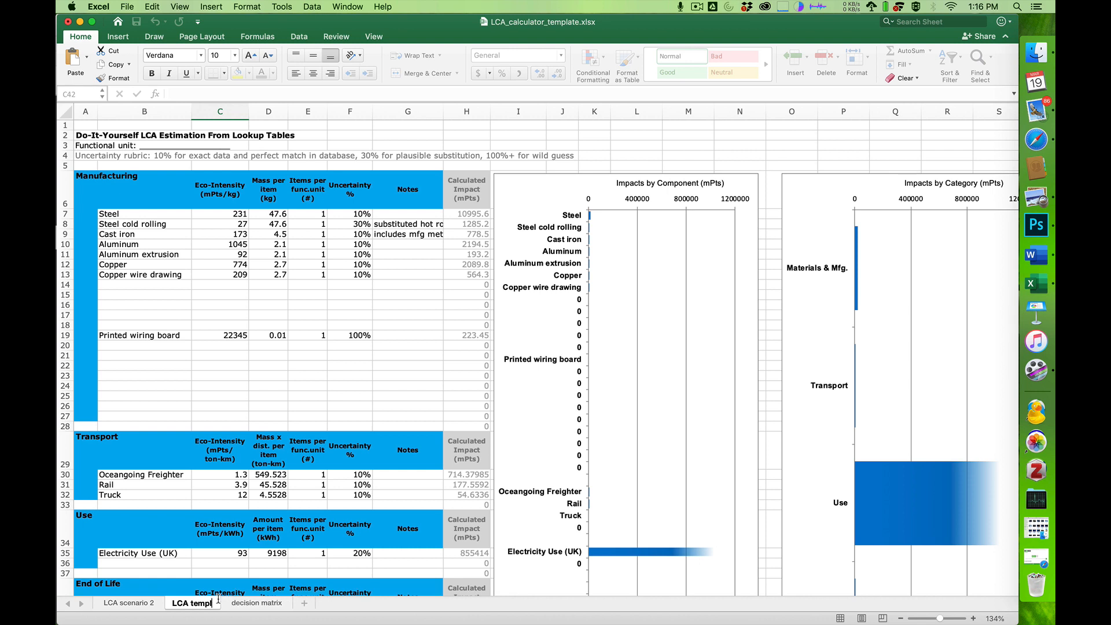
{"action": "type", "text": "scenario 1"}
{"action": "key", "text": "Return"}
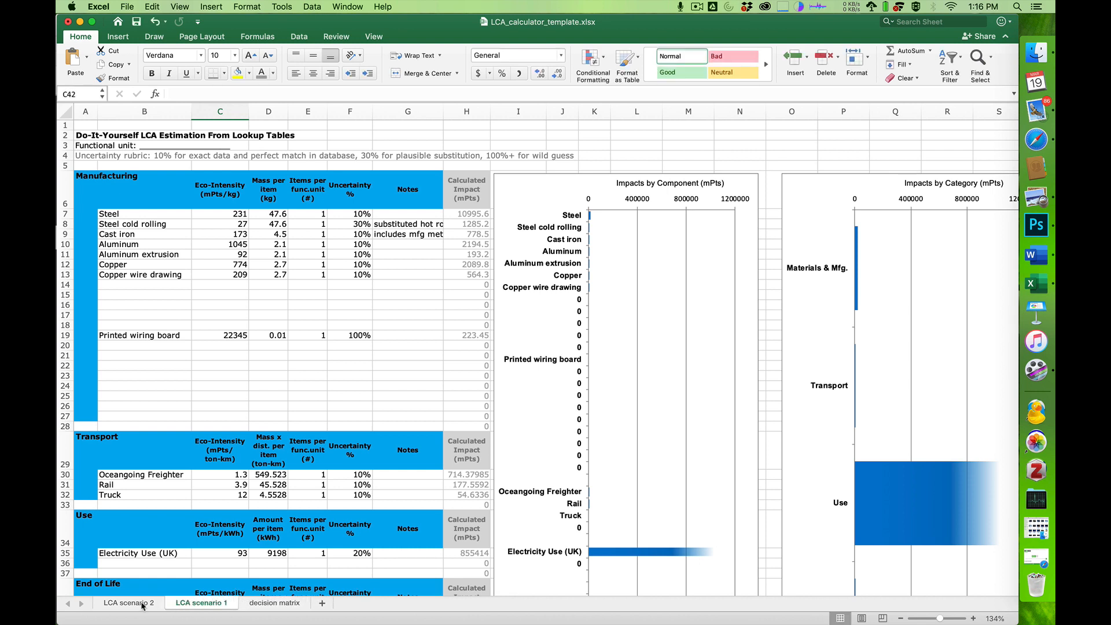
On the LCA scenario 2 sheet, change the electricity label in B35 to "Electricity Use (solar)"
{"action": "left_click", "coordinate": [144, 603]}
{"action": "scroll", "coordinate": [235, 479], "scroll_direction": "down", "scroll_amount": 3}
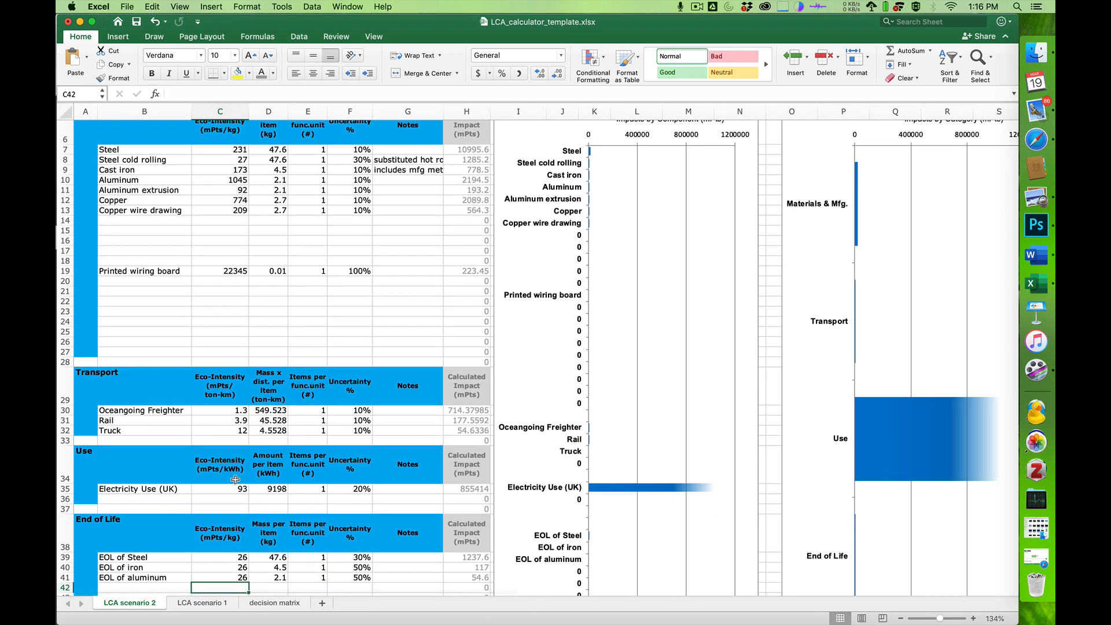
{"action": "scroll", "coordinate": [232, 481], "scroll_direction": "down", "scroll_amount": 3}
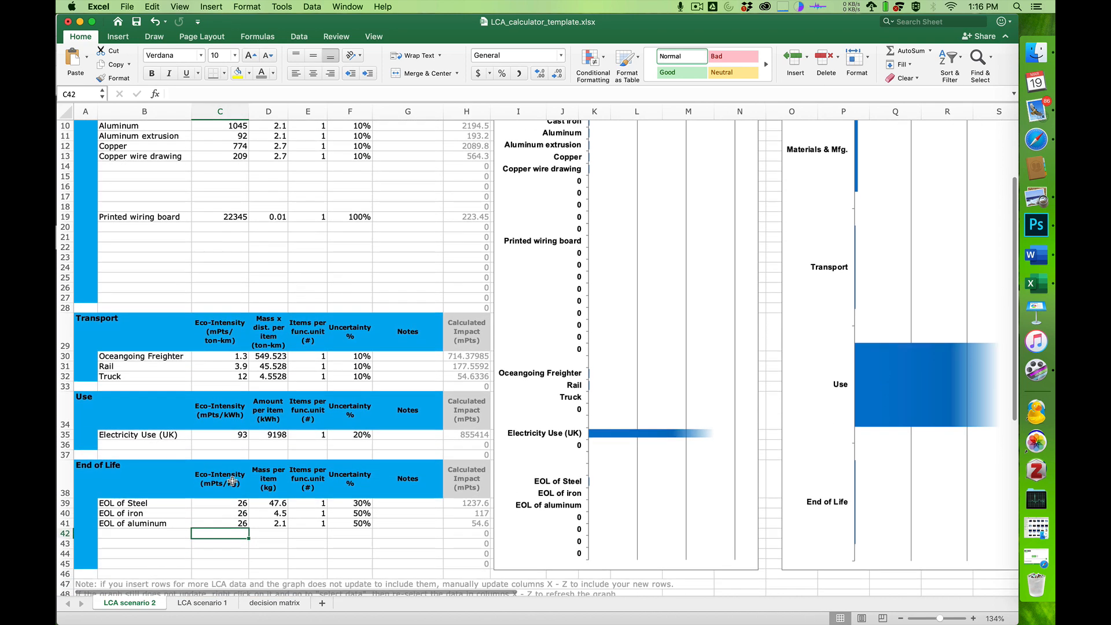
{"action": "left_click", "coordinate": [180, 432]}
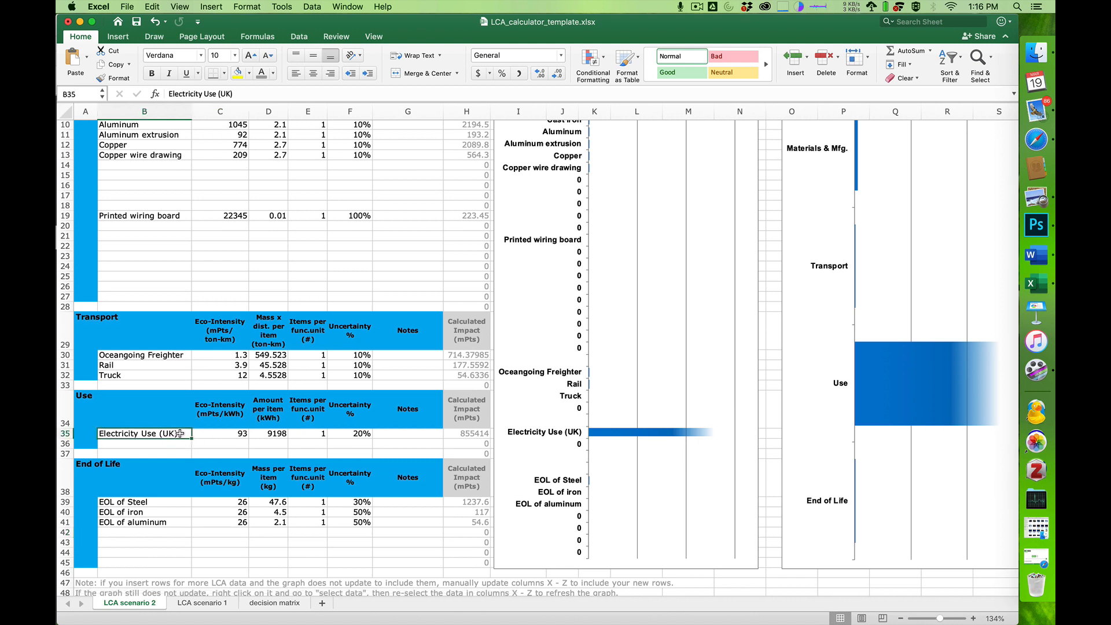
{"action": "double_click", "coordinate": [176, 434]}
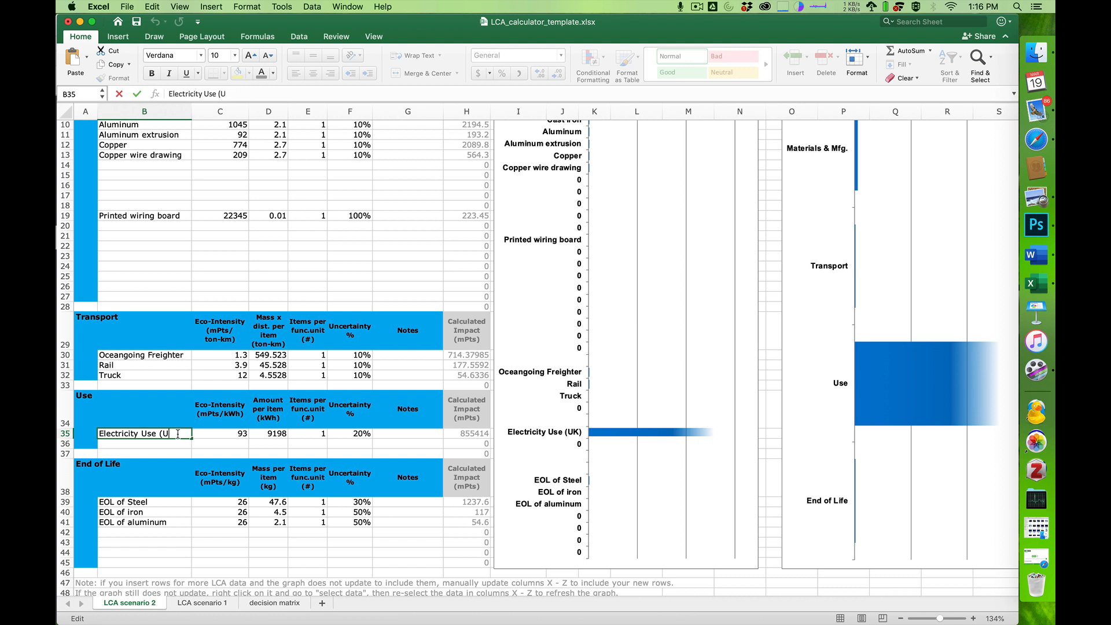
{"action": "type", "text": "solar"}
{"action": "key", "text": "Return"}
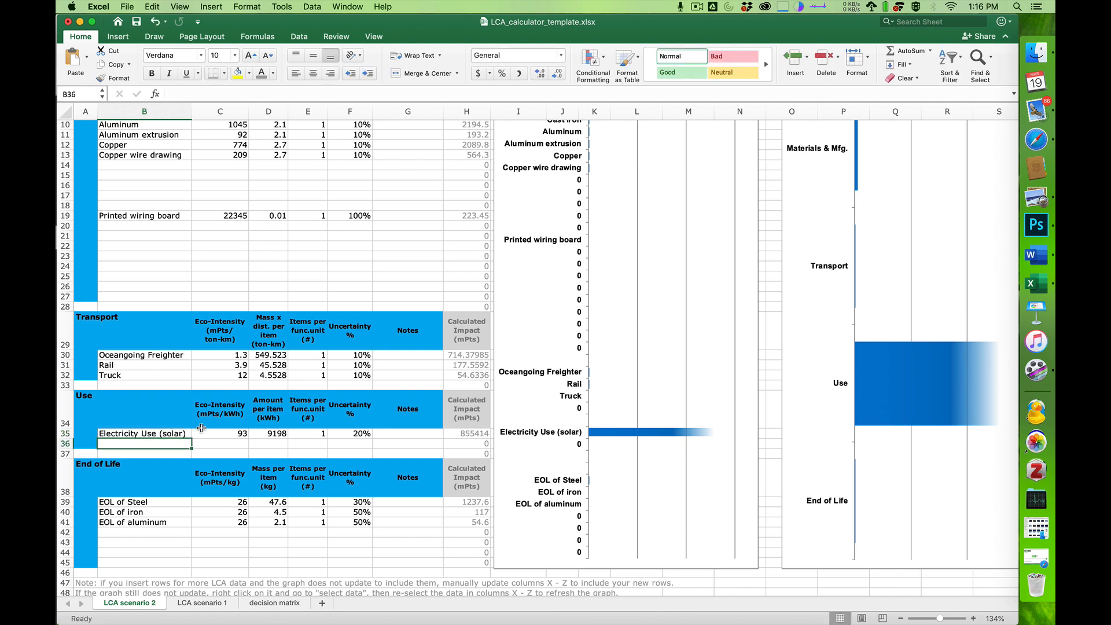
In Preview, search the Ecolizer PDF for "electricity" and look up the solar-energy eco-intensities on page 67, Electricity according to extraction
{"action": "key", "text": "super+Tab"}
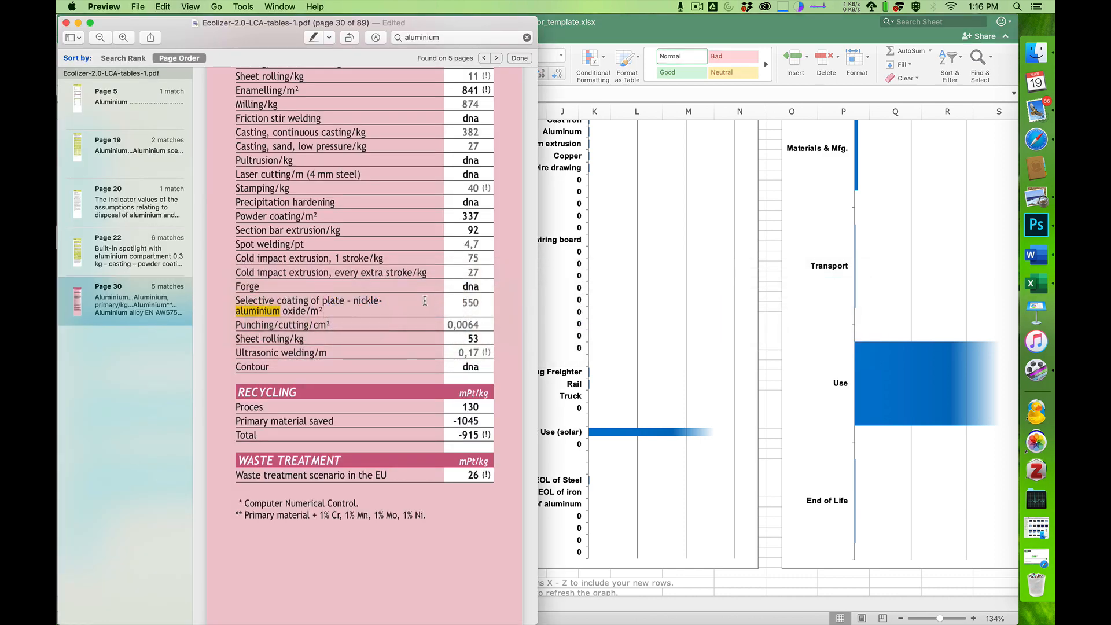
{"action": "left_click", "coordinate": [431, 34]}
{"action": "type", "text": "electricity"}
{"action": "key", "text": "Return"}
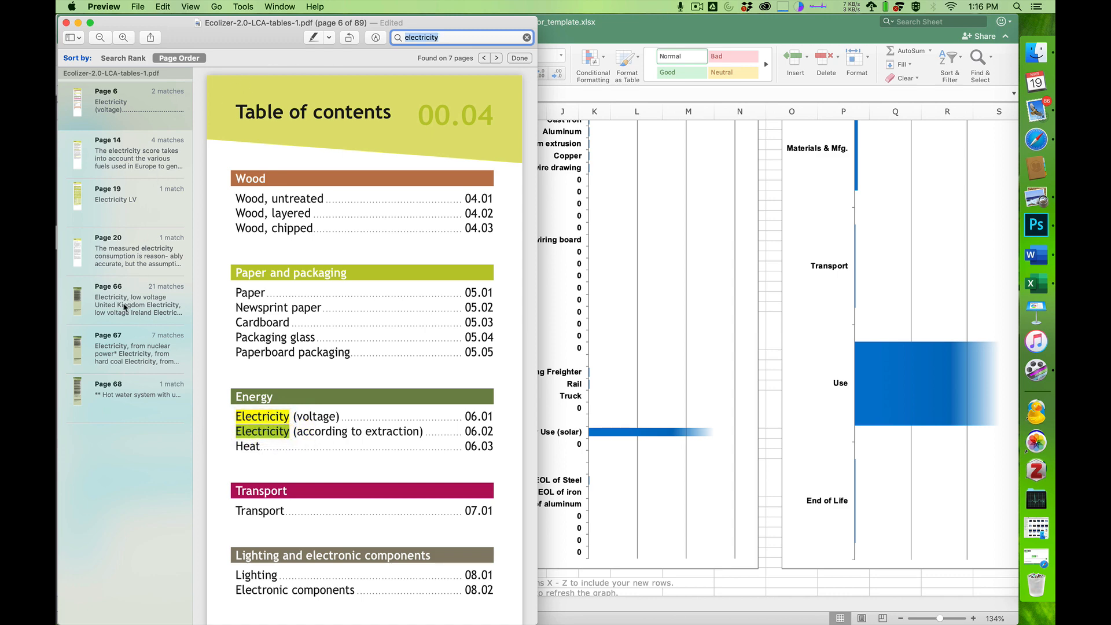
{"action": "left_click", "coordinate": [124, 307]}
{"action": "scroll", "coordinate": [279, 366], "scroll_direction": "down", "scroll_amount": 5}
{"action": "scroll", "coordinate": [280, 367], "scroll_direction": "down", "scroll_amount": 3}
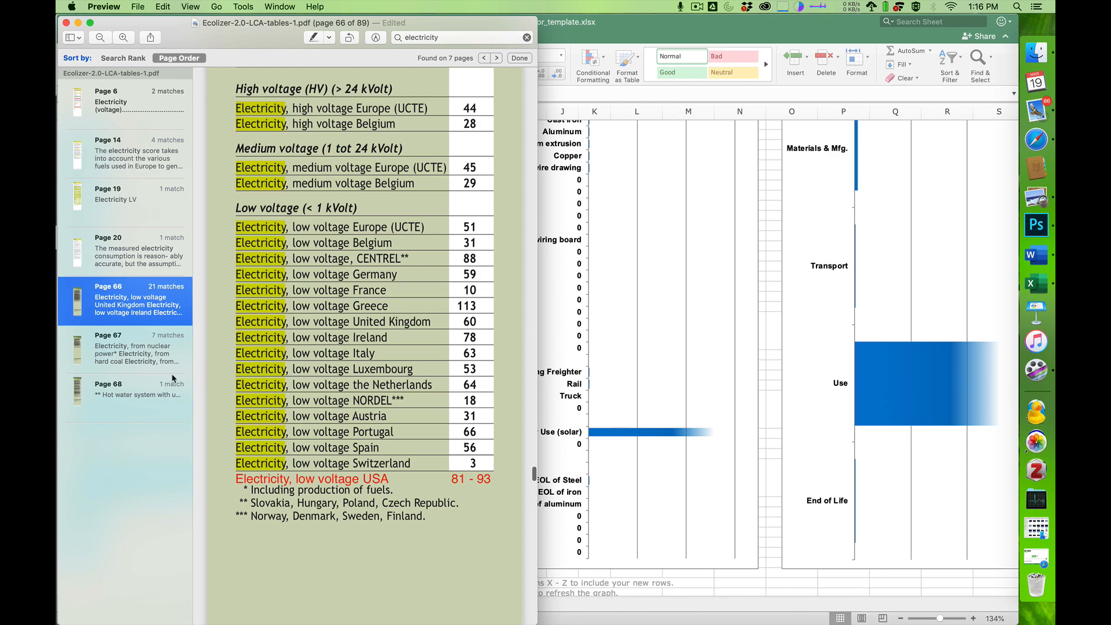
{"action": "left_click", "coordinate": [139, 358]}
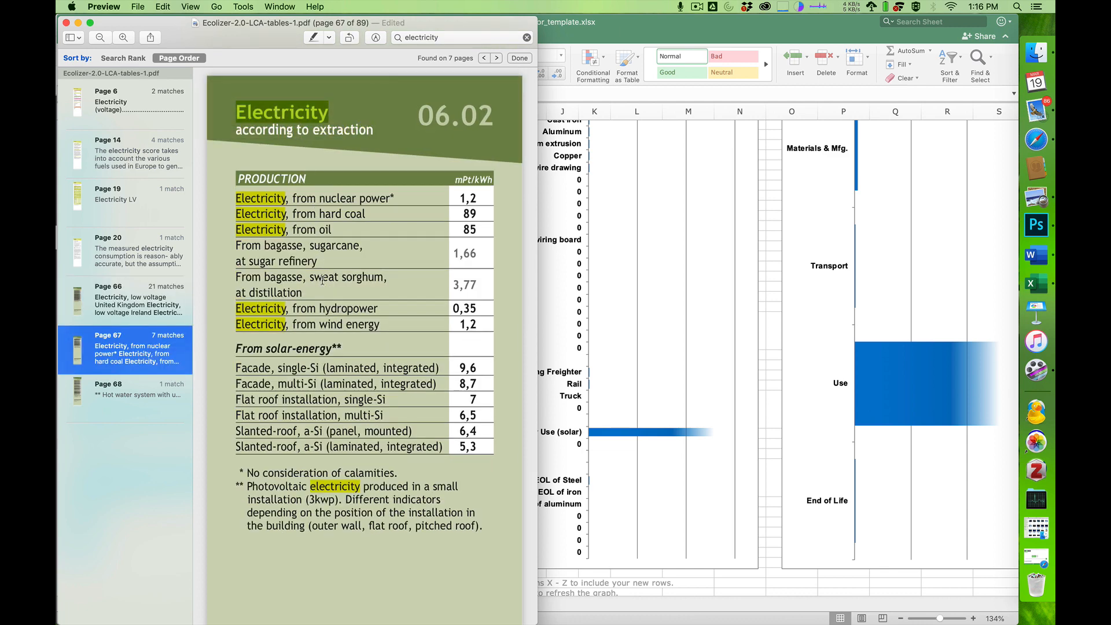
{"action": "scroll", "coordinate": [322, 280], "scroll_direction": "down", "scroll_amount": 2}
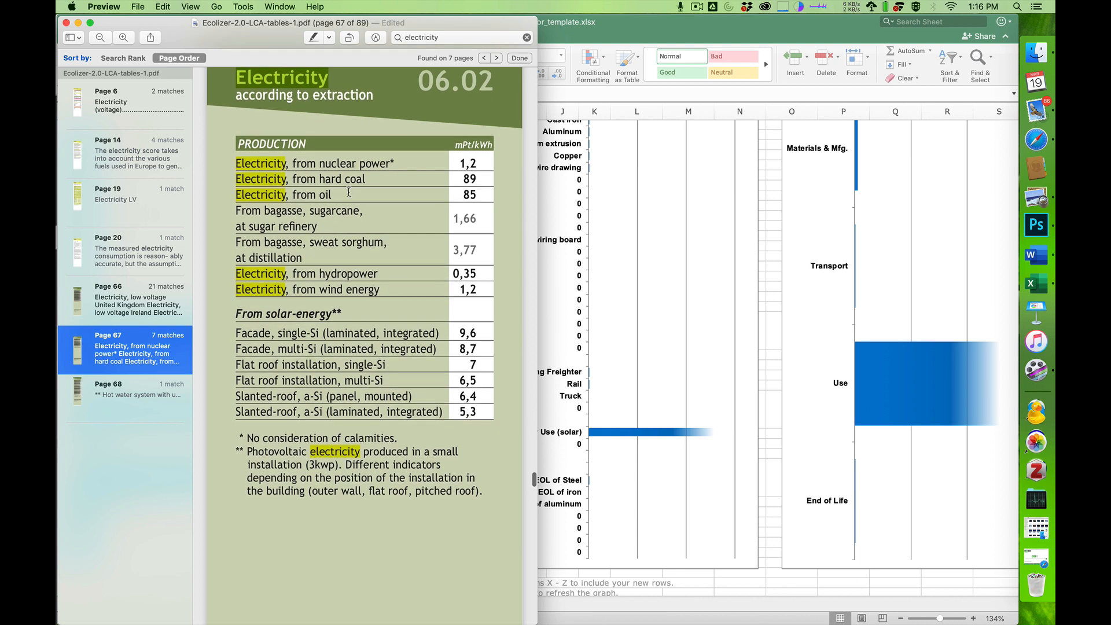
Look up flat roof installation, single-Si in the Ecolizer solar-energy table and, in Excel, set the Electricity Use (solar) eco-intensity in C35 to 7
{"action": "left_click_drag", "start_coordinate": [302, 164], "coordinate": [392, 160]}
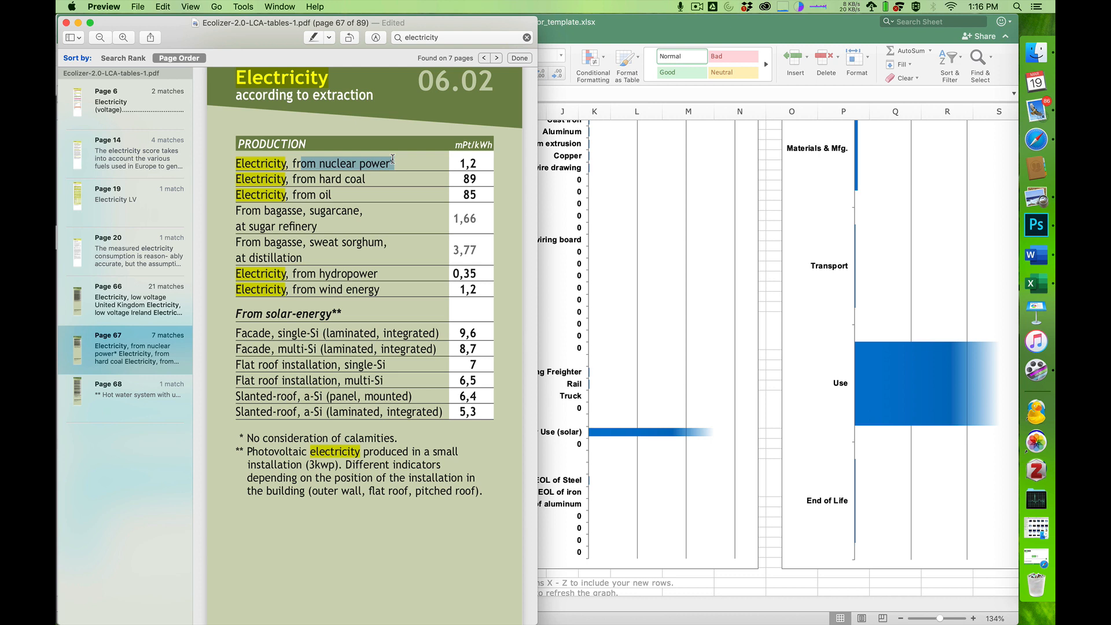
{"action": "scroll", "coordinate": [358, 317], "scroll_direction": "down", "scroll_amount": 3}
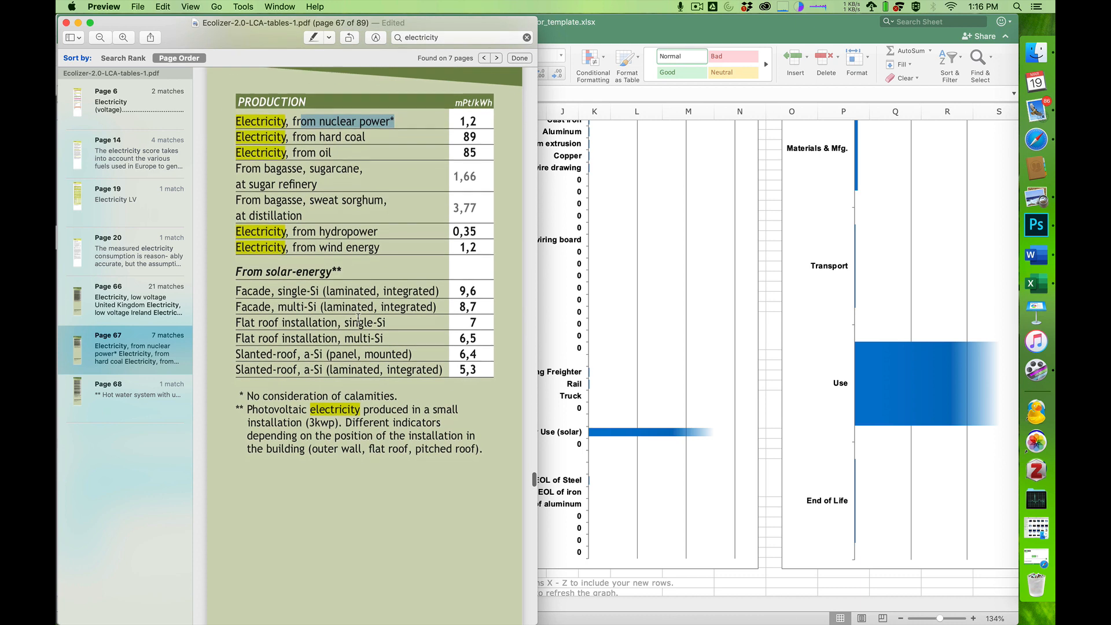
{"action": "scroll", "coordinate": [330, 324], "scroll_direction": "down", "scroll_amount": 3}
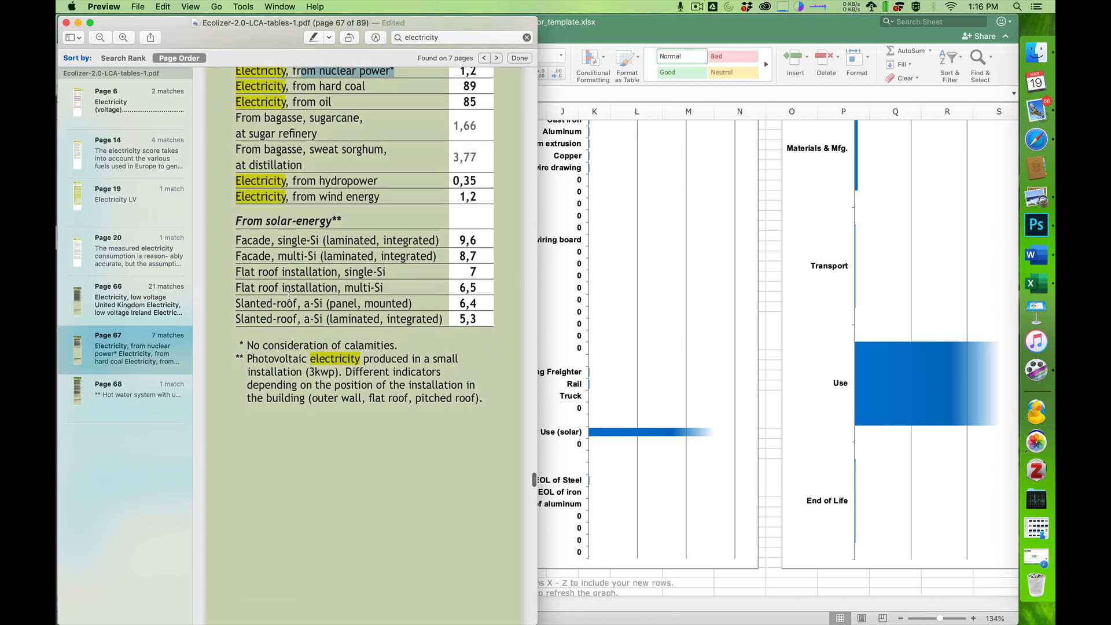
{"action": "left_click_drag", "start_coordinate": [264, 235], "coordinate": [343, 315]}
{"action": "left_click", "coordinate": [369, 315]}
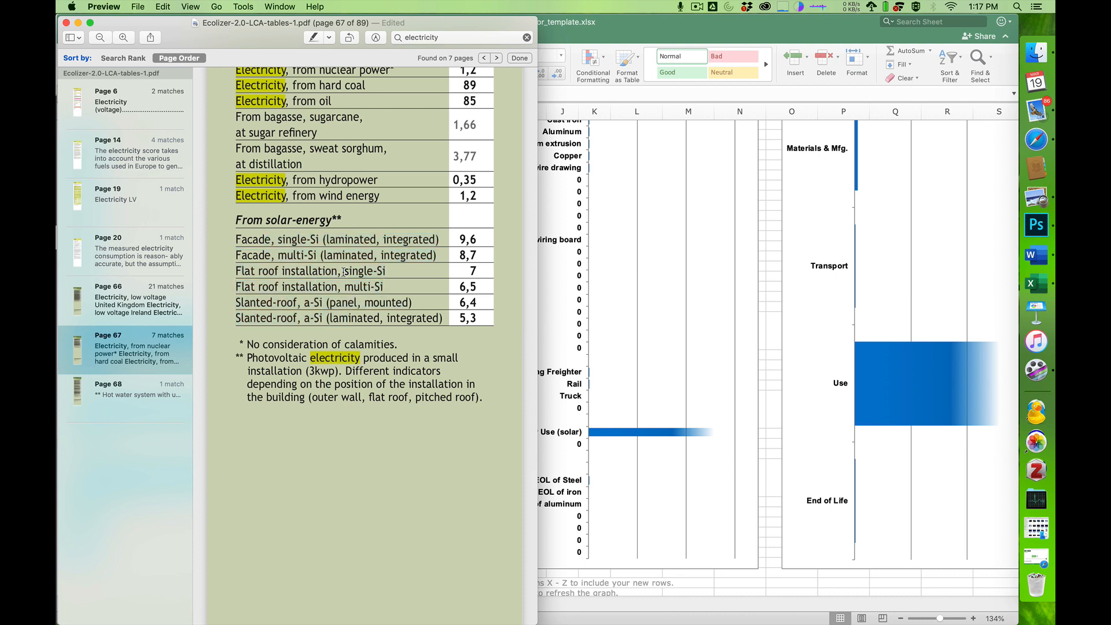
{"action": "left_click_drag", "start_coordinate": [343, 272], "coordinate": [384, 271]}
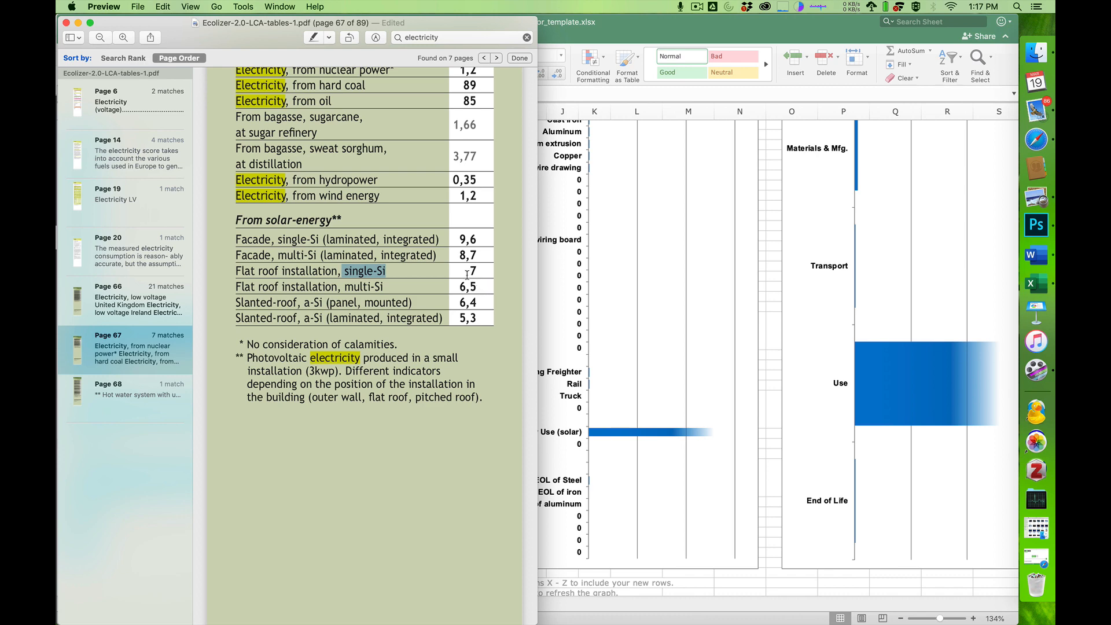
{"action": "key", "text": "super+Tab"}
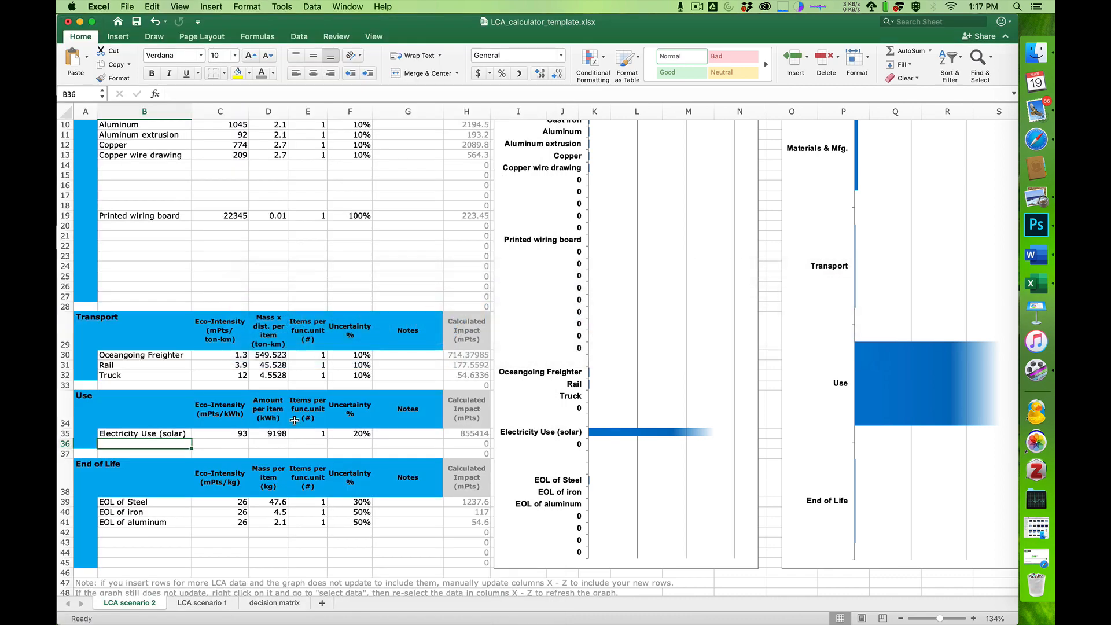
{"action": "left_click", "coordinate": [220, 434]}
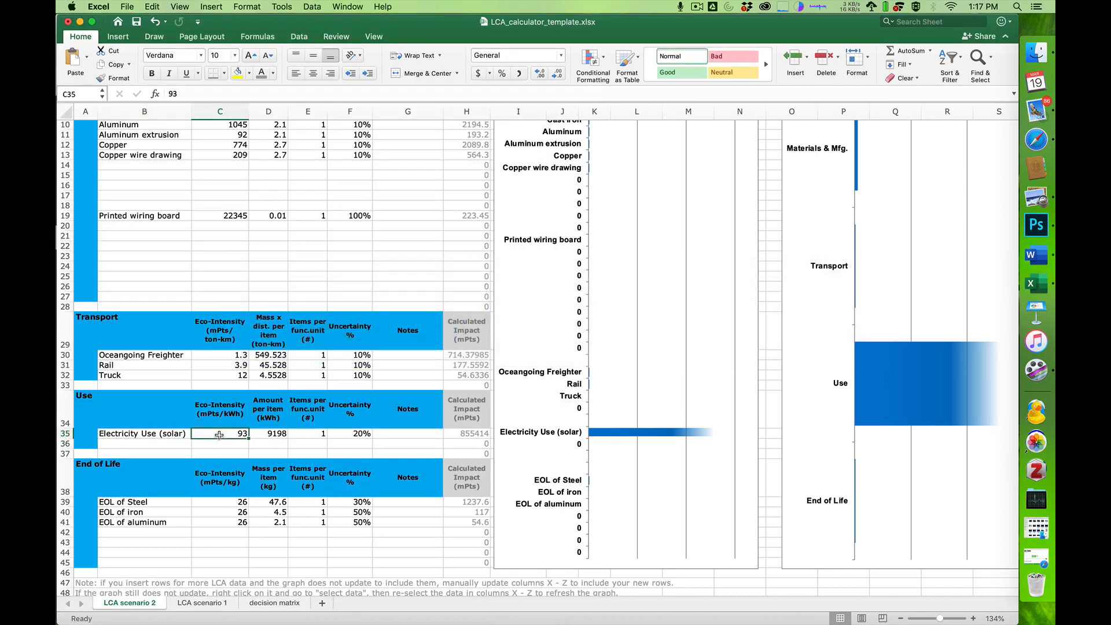
{"action": "type", "text": "7"}
{"action": "key", "text": "Return"}
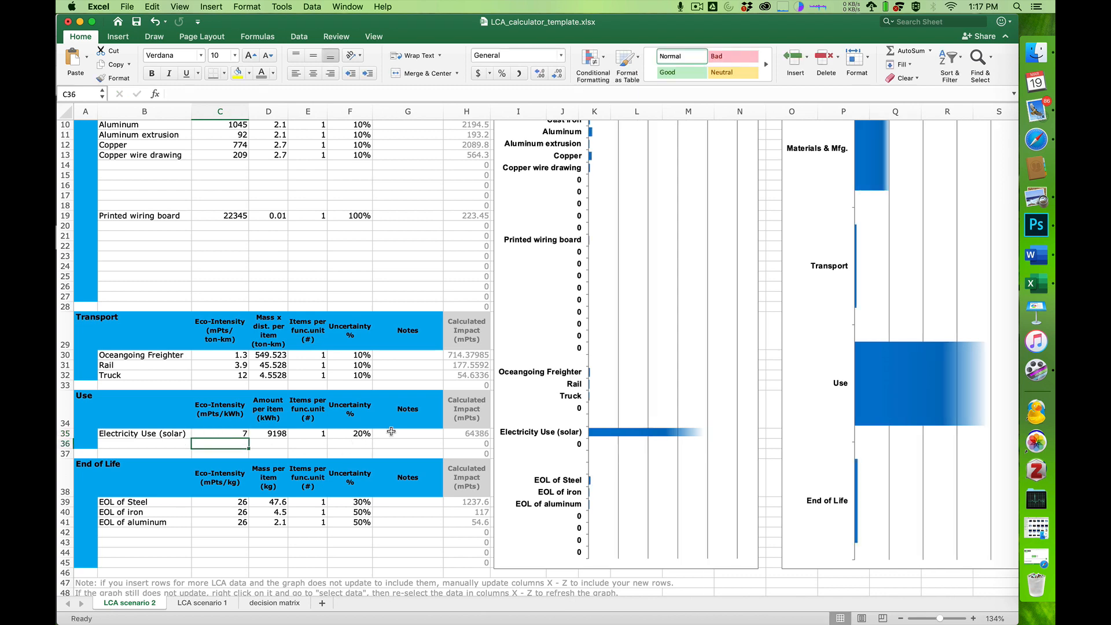
Add the note "used flat roof single-SI db item" in G35 for the Electricity Use (solar) row
{"action": "left_click", "coordinate": [396, 434]}
{"action": "key", "text": "super+Tab"}
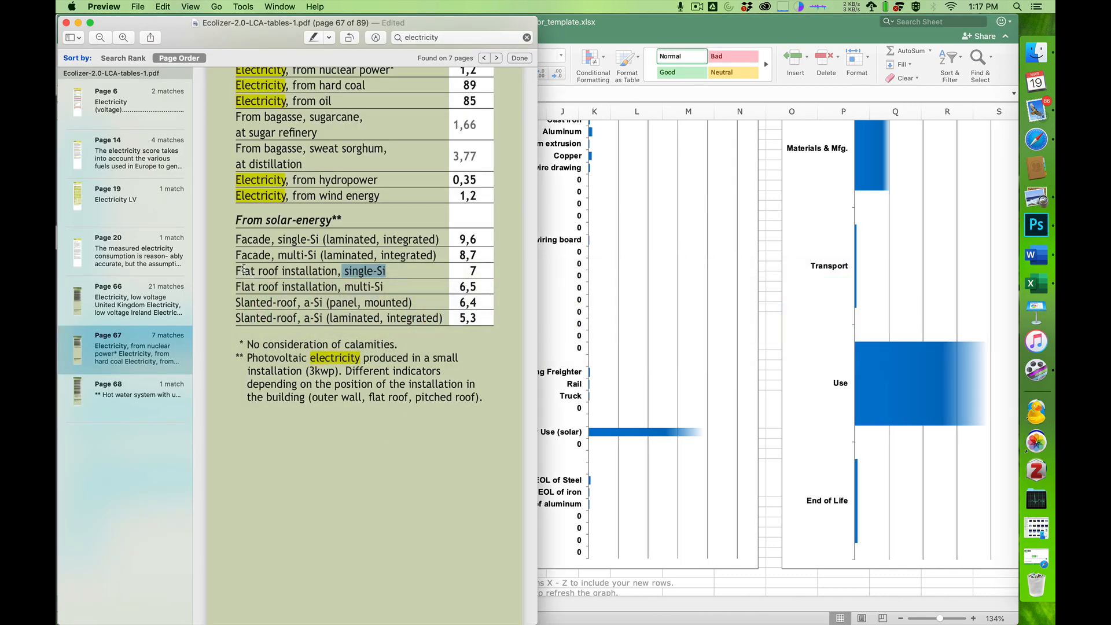
{"action": "key", "text": "super+Tab"}
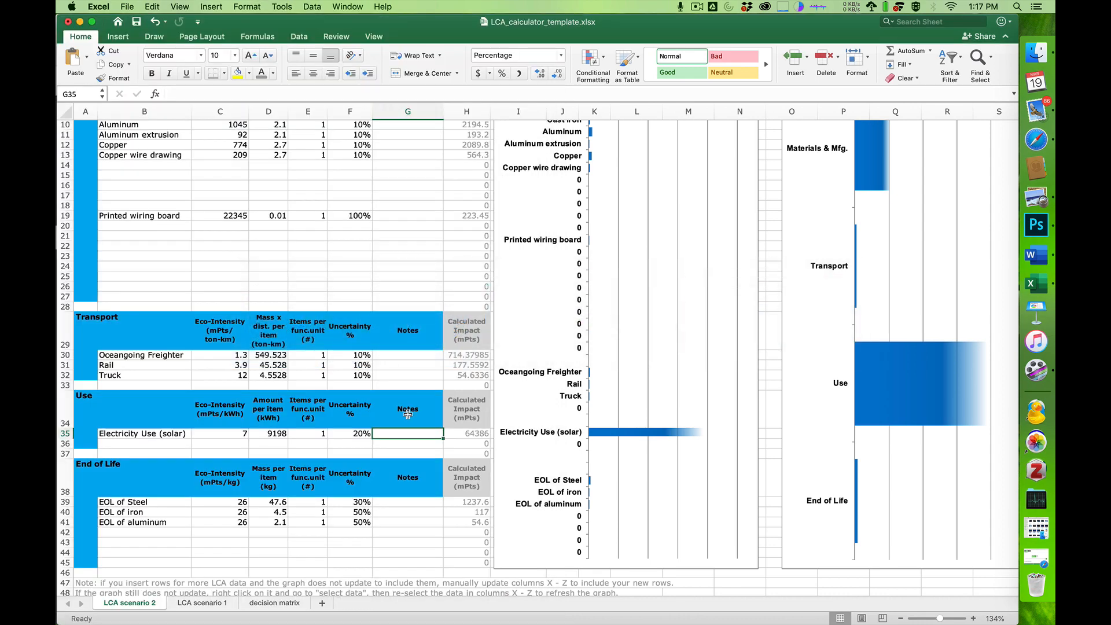
{"action": "type", "text": "used flat roof single"}
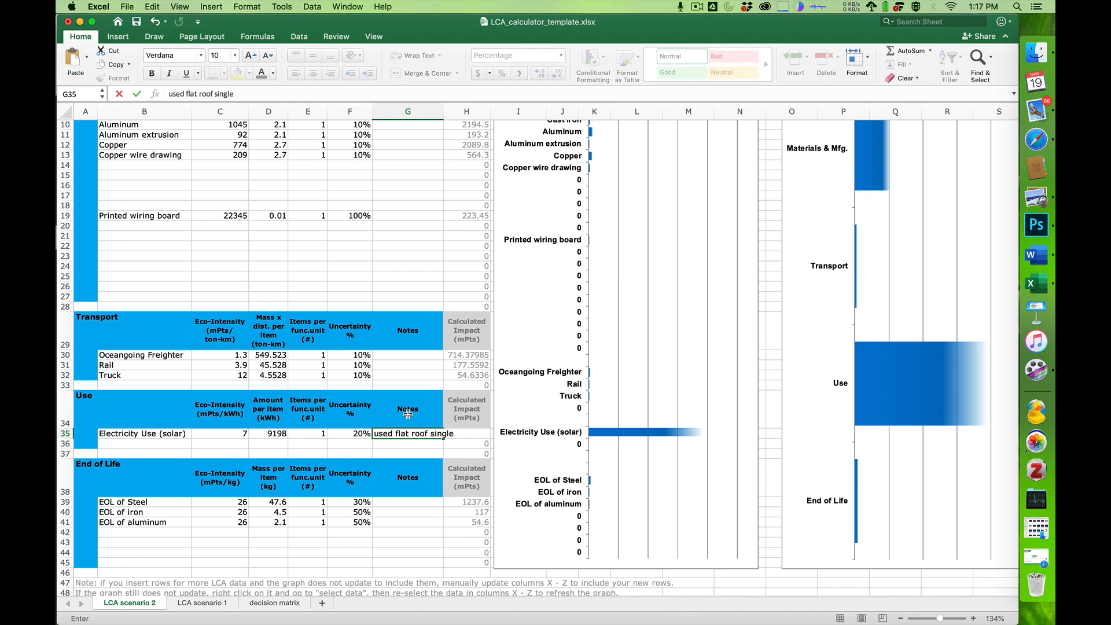
{"action": "type", "text": "-SI db item"}
{"action": "key", "text": "Return"}
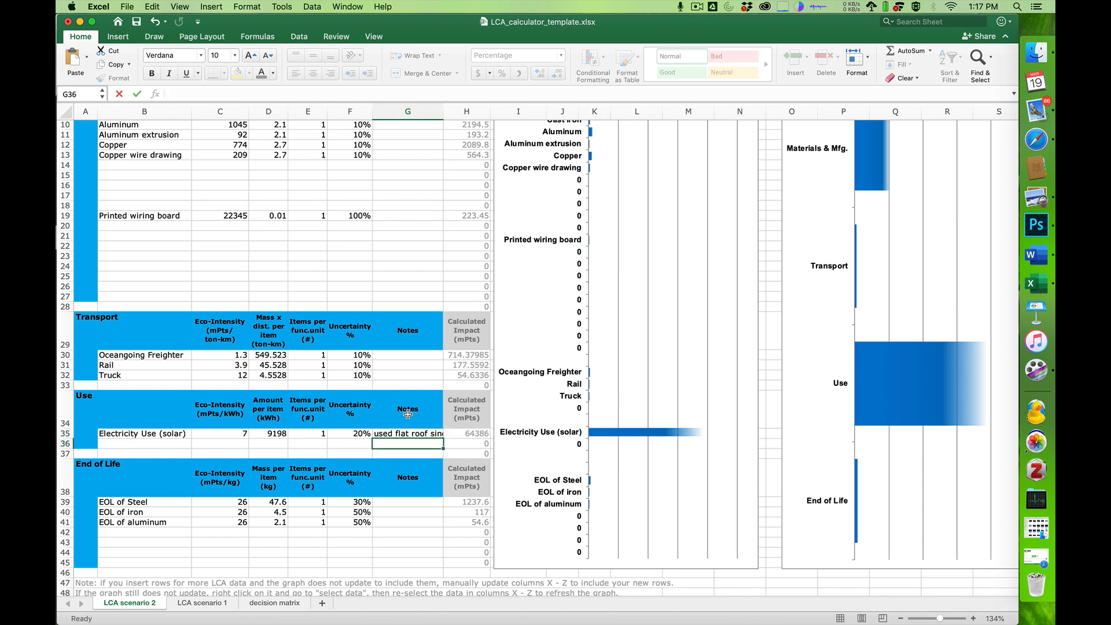
Examine the Impacts by Component and Impacts by Category charts of LCA scenario 2 alongside the material, transport, use and end-of-life rows
{"action": "scroll", "coordinate": [730, 322], "scroll_direction": "up", "scroll_amount": 2}
{"action": "scroll", "coordinate": [730, 323], "scroll_direction": "up", "scroll_amount": 2}
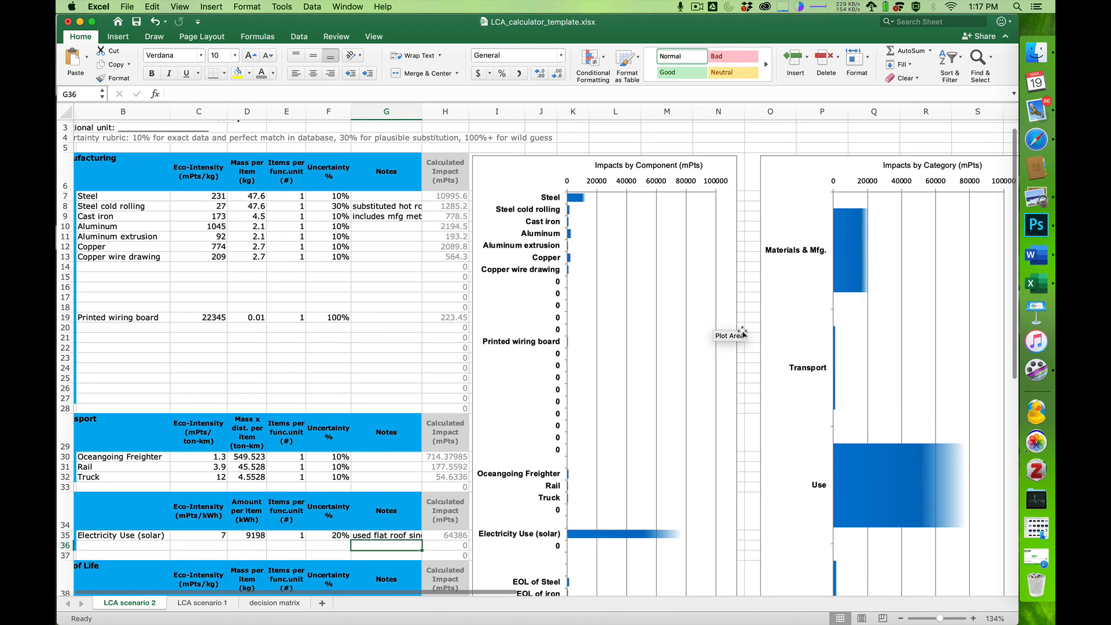
{"action": "mouse_move", "coordinate": [924, 467]}
{"action": "scroll", "coordinate": [868, 466], "scroll_direction": "right", "scroll_amount": 3}
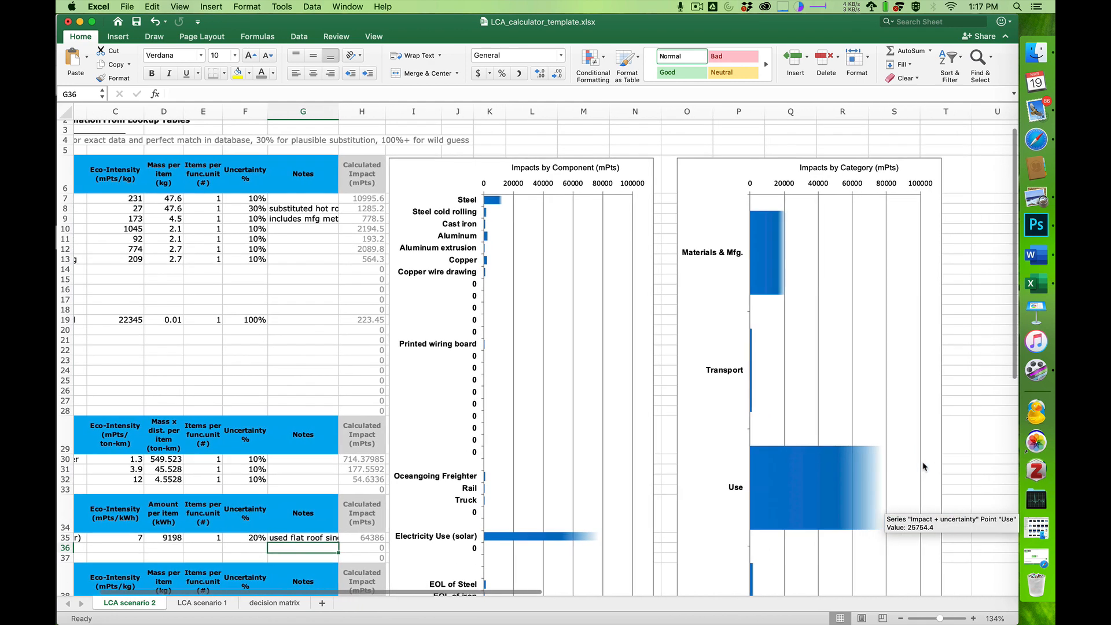
{"action": "mouse_move", "coordinate": [743, 466]}
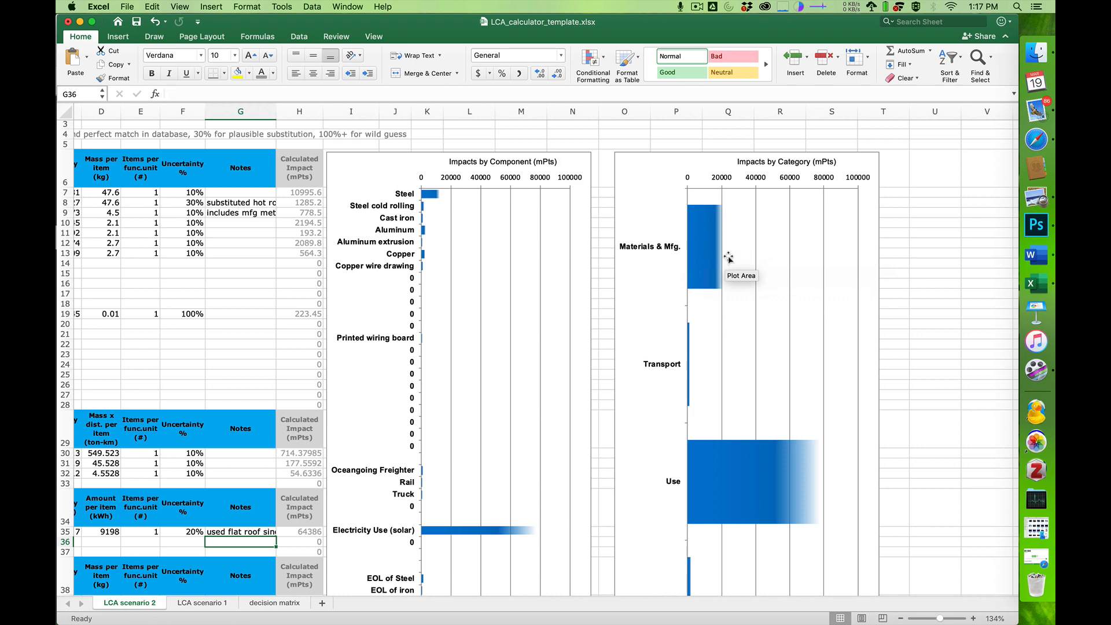
{"action": "scroll", "coordinate": [728, 258], "scroll_direction": "left", "scroll_amount": 5}
{"action": "scroll", "coordinate": [728, 258], "scroll_direction": "down", "scroll_amount": 2}
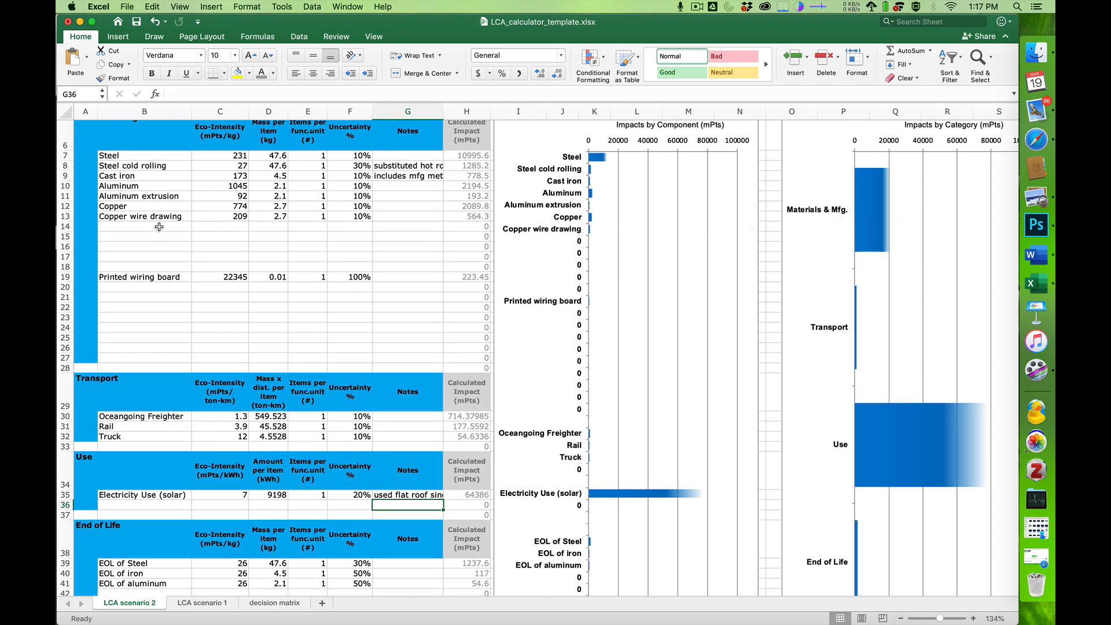
{"action": "left_click_drag", "start_coordinate": [145, 175], "coordinate": [153, 287]}
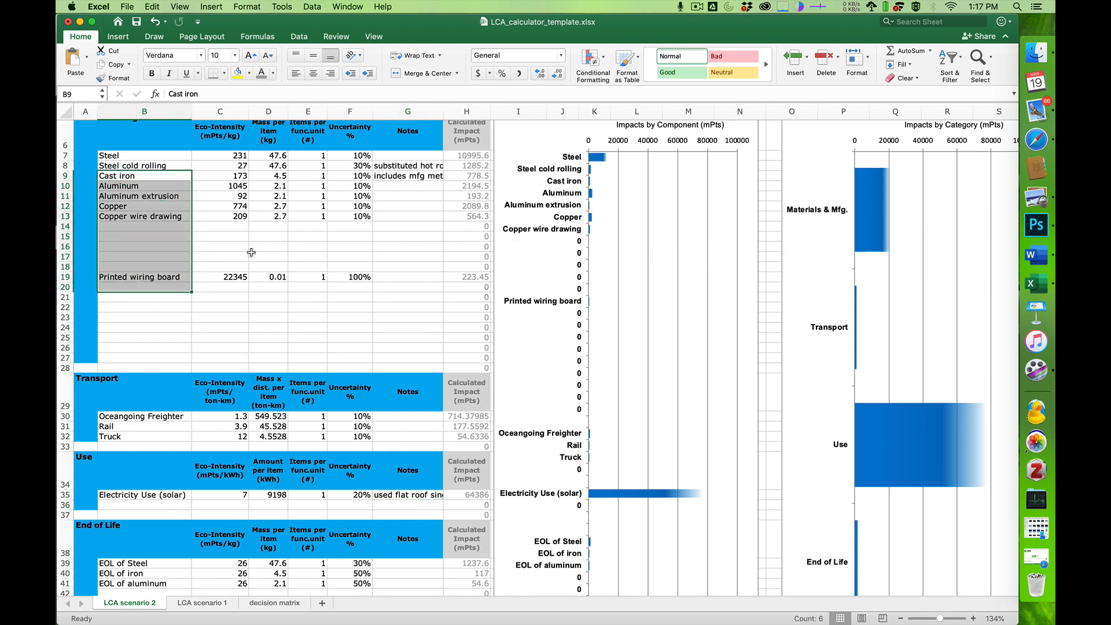
{"action": "left_click", "coordinate": [269, 246]}
{"action": "scroll", "coordinate": [268, 244], "scroll_direction": "down", "scroll_amount": 5}
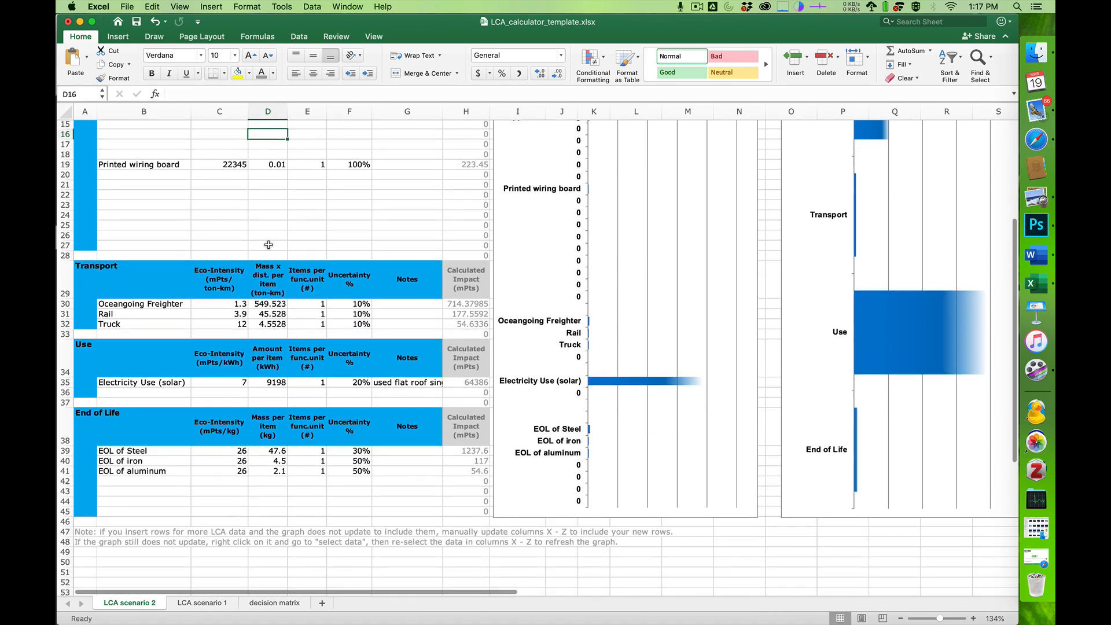
{"action": "scroll", "coordinate": [269, 244], "scroll_direction": "down", "scroll_amount": 5}
Set the mass per item to 100 kg for both Steel in D7 and Steel cold rolling in D8
{"action": "scroll", "coordinate": [269, 245], "scroll_direction": "up", "scroll_amount": 8}
{"action": "scroll", "coordinate": [269, 244], "scroll_direction": "up", "scroll_amount": 1}
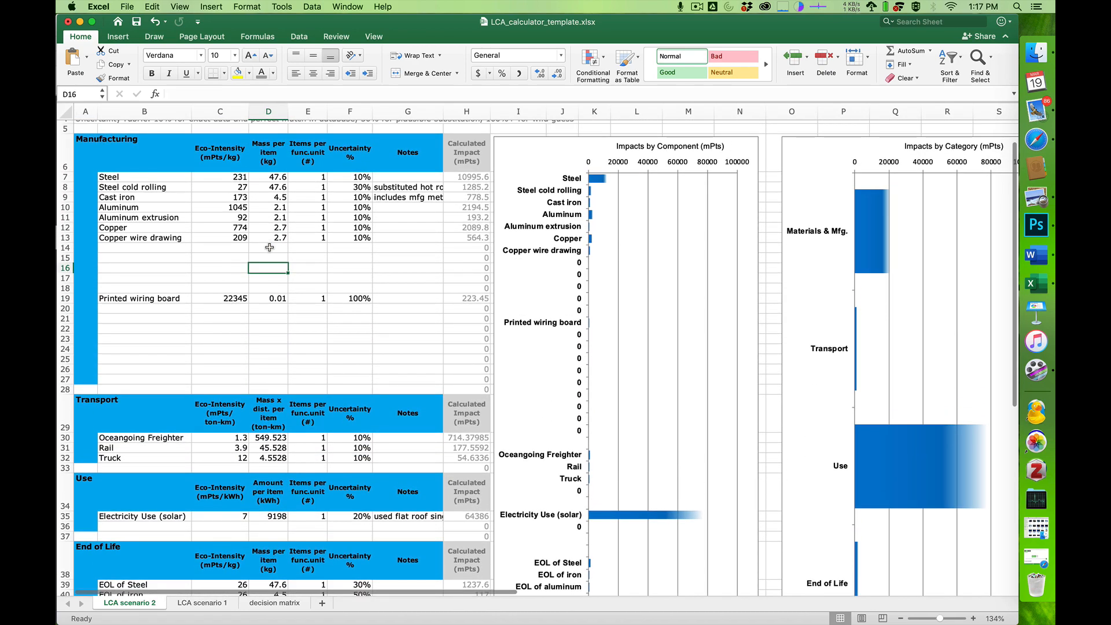
{"action": "left_click", "coordinate": [272, 177]}
{"action": "type", "text": "100"}
{"action": "key", "text": "Return"}
{"action": "type", "text": "100"}
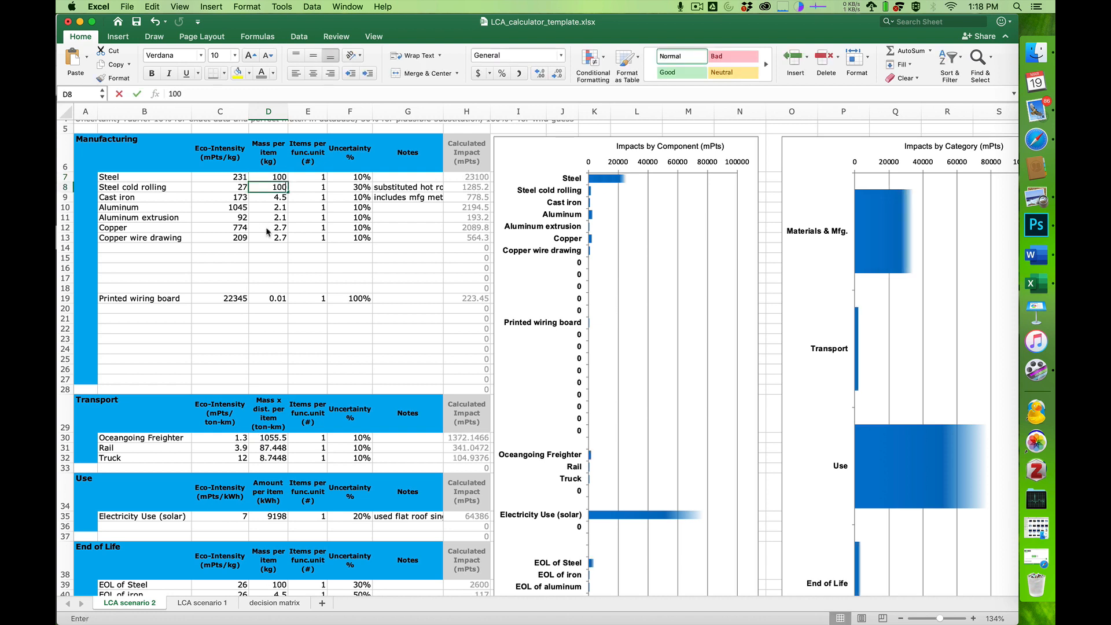
{"action": "key", "text": "Return"}
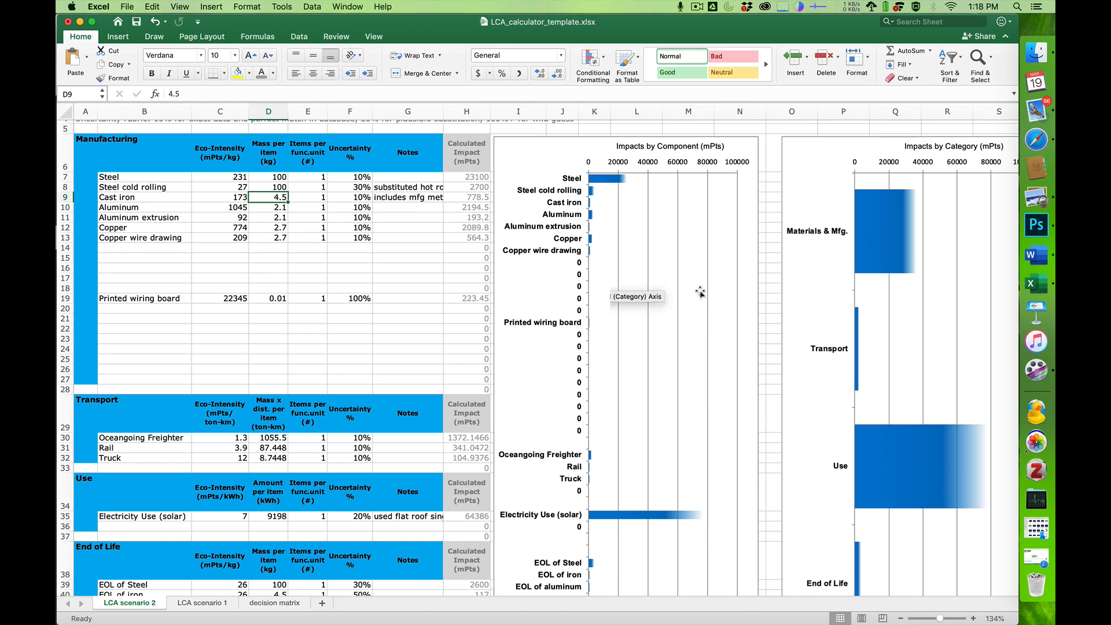
Compare the category bars in the scenario 2 charts after the steel mass change and review the Manufacturing and Transport rows
{"action": "scroll", "coordinate": [933, 334], "scroll_direction": "down", "scroll_amount": 3}
{"action": "scroll", "coordinate": [933, 335], "scroll_direction": "right", "scroll_amount": 3}
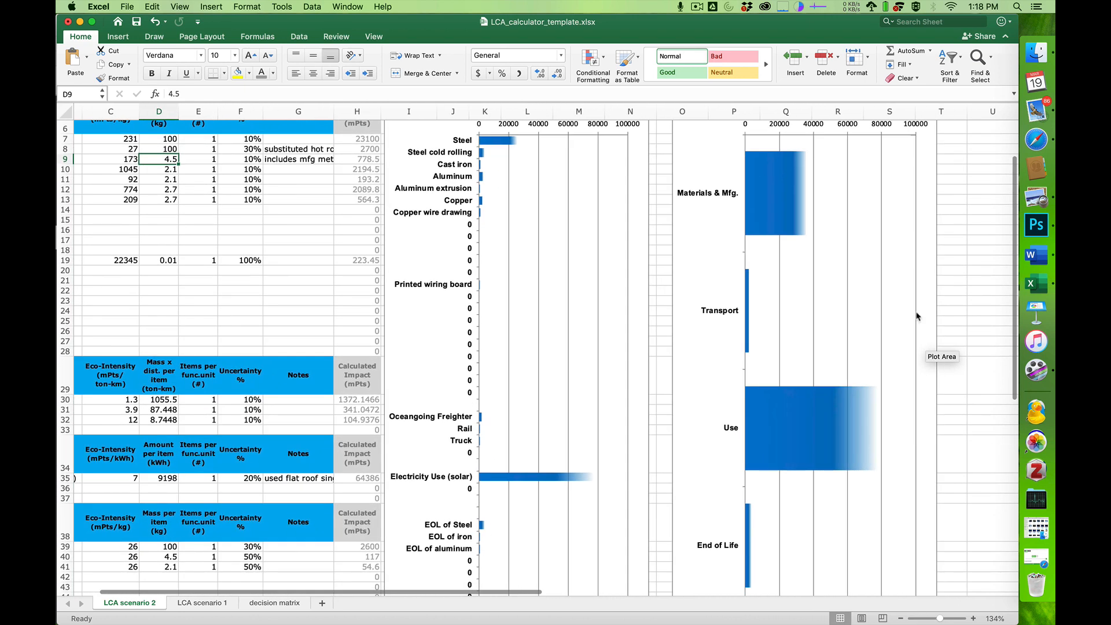
{"action": "mouse_move", "coordinate": [798, 430]}
{"action": "scroll", "coordinate": [797, 431], "scroll_direction": "up", "scroll_amount": 3}
{"action": "scroll", "coordinate": [798, 432], "scroll_direction": "left", "scroll_amount": 3}
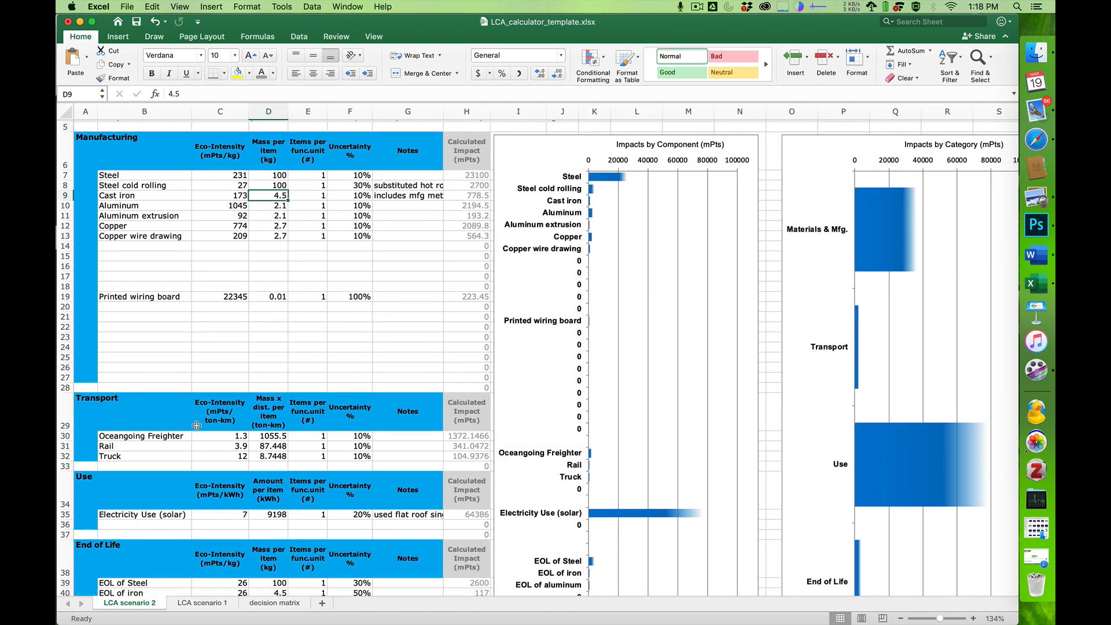
{"action": "scroll", "coordinate": [197, 425], "scroll_direction": "down", "scroll_amount": 4}
{"action": "scroll", "coordinate": [157, 193], "scroll_direction": "up", "scroll_amount": 5}
{"action": "left_click_drag", "start_coordinate": [138, 196], "coordinate": [141, 518]}
{"action": "left_click_drag", "start_coordinate": [141, 457], "coordinate": [146, 487]}
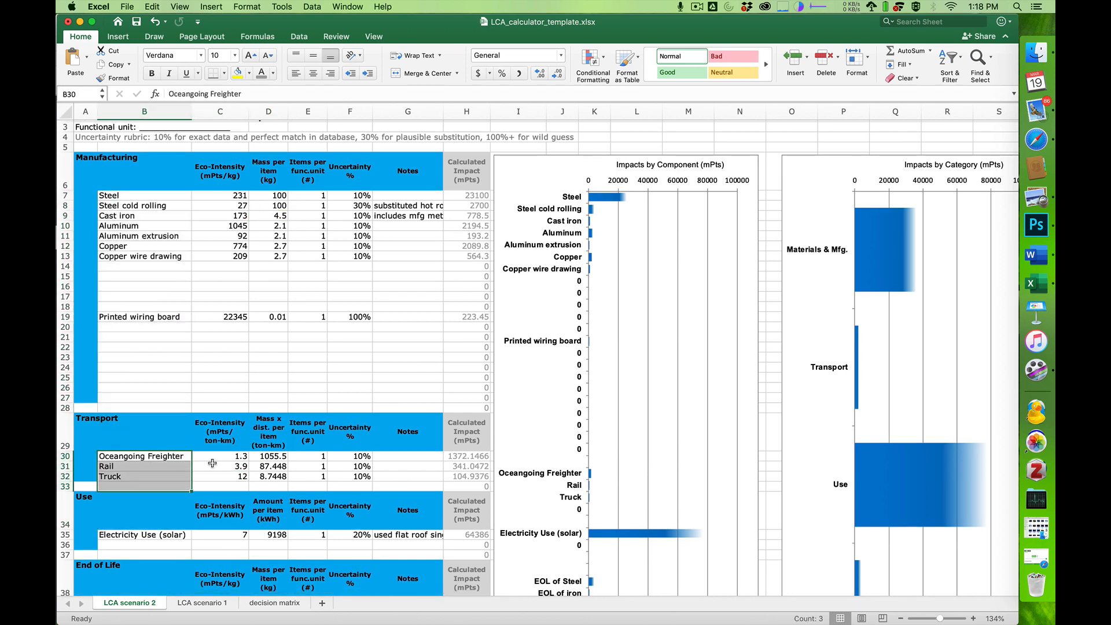
Change the distance multiplier in the Oceangoing Freighter formula in D30 to 20000 and check the effect on the impact charts
{"action": "left_click", "coordinate": [246, 476]}
{"action": "scroll", "coordinate": [255, 451], "scroll_direction": "down", "scroll_amount": 3}
{"action": "left_click", "coordinate": [271, 366]}
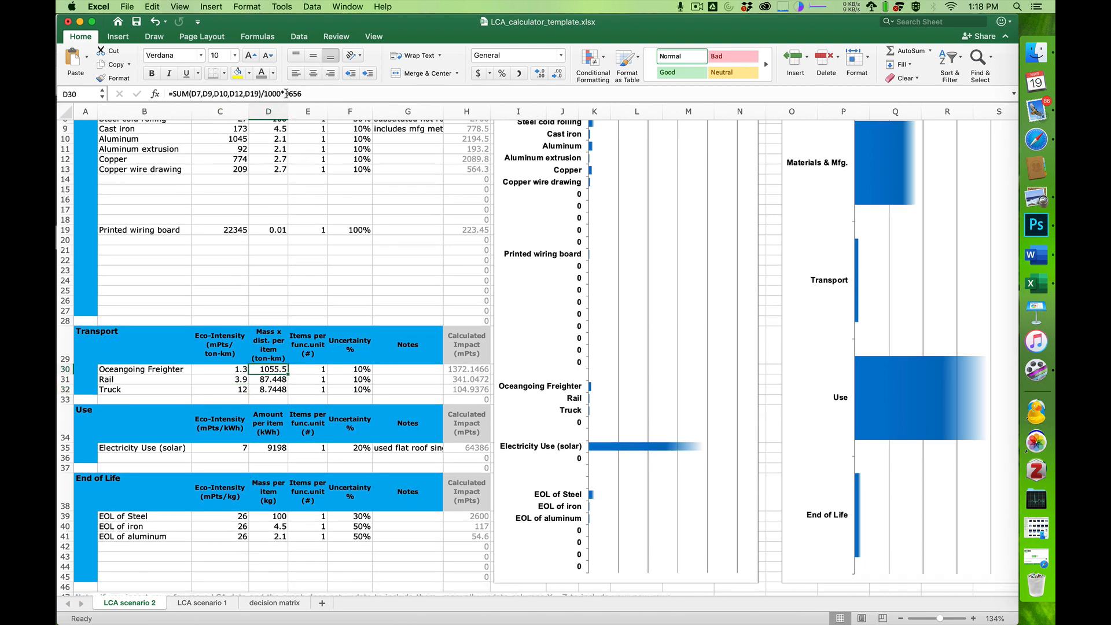
{"action": "left_click_drag", "start_coordinate": [284, 94], "coordinate": [357, 96]}
{"action": "type", "text": "200"}
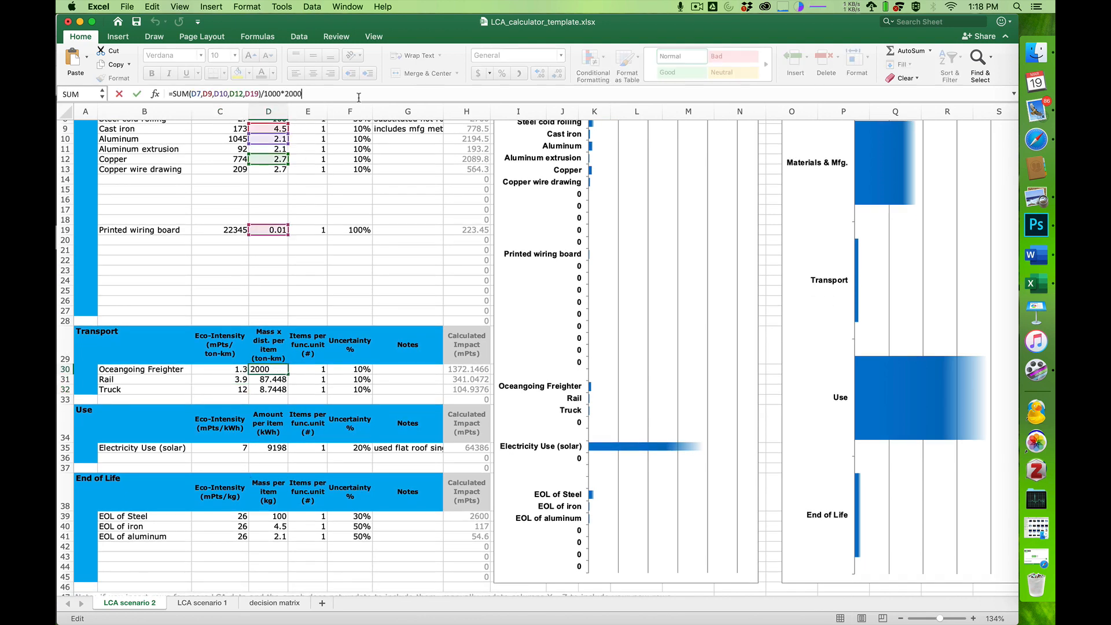
{"action": "type", "text": "0"}
{"action": "key", "text": "Return"}
{"action": "scroll", "coordinate": [521, 289], "scroll_direction": "up", "scroll_amount": 5}
{"action": "scroll", "coordinate": [616, 375], "scroll_direction": "down", "scroll_amount": 2}
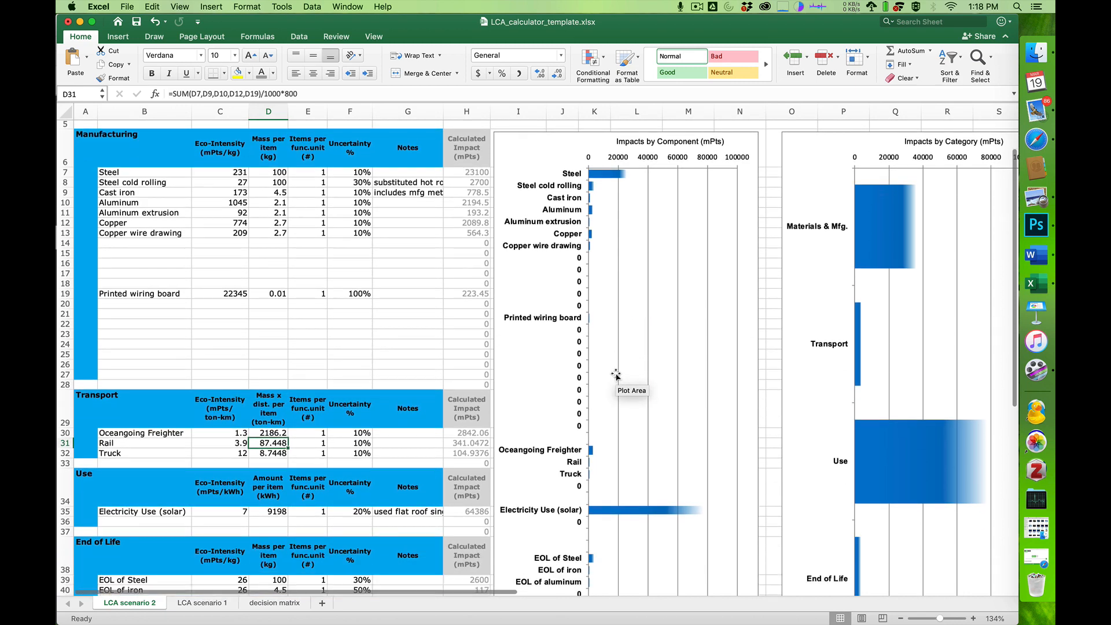
{"action": "scroll", "coordinate": [616, 375], "scroll_direction": "down", "scroll_amount": 2}
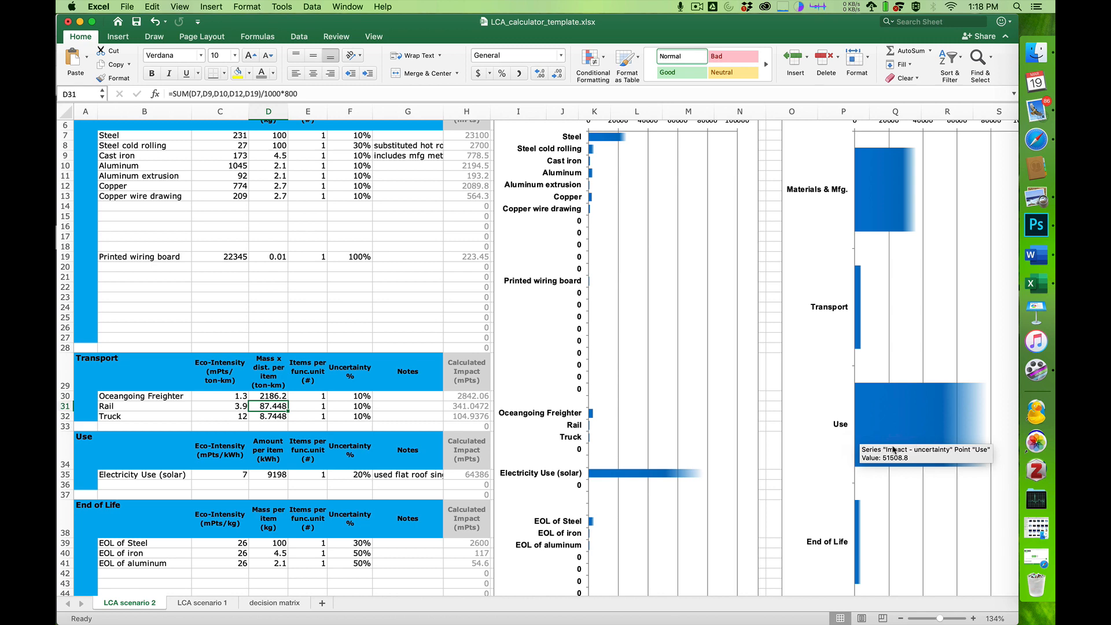
Switch to Safari and review the "Step 4: Interpret results" instructions on the VentureWell Life Cycle Assessment exercise page
{"action": "key", "text": "super+Tab"}
{"action": "key", "text": "super+Tab"}
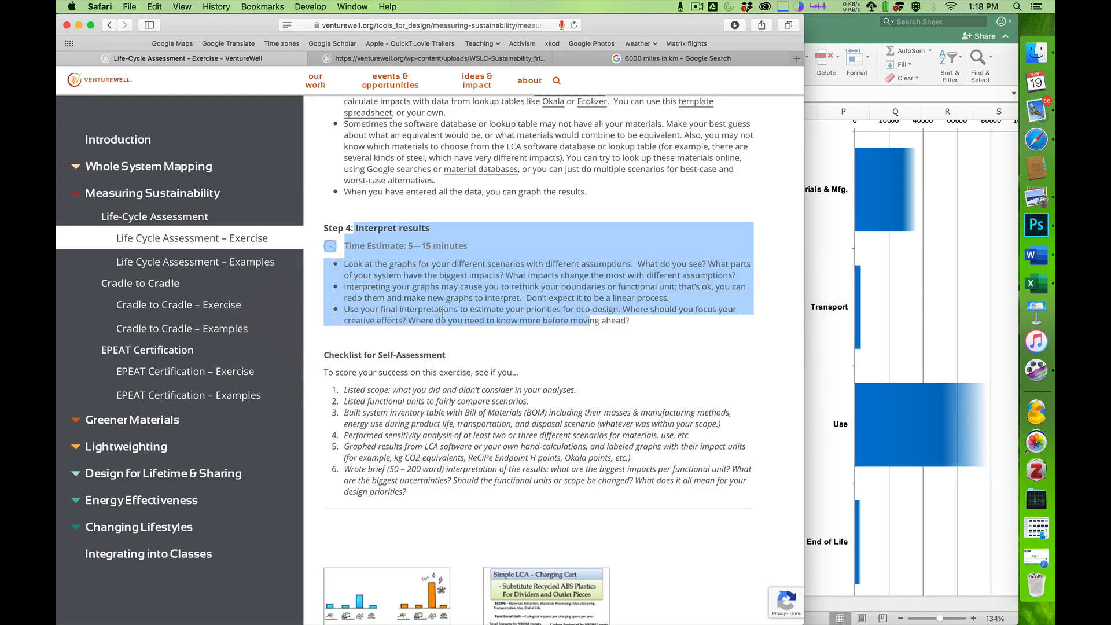
{"action": "left_click", "coordinate": [388, 276]}
{"action": "left_click_drag", "start_coordinate": [356, 229], "coordinate": [641, 326]}
{"action": "left_click", "coordinate": [640, 327]}
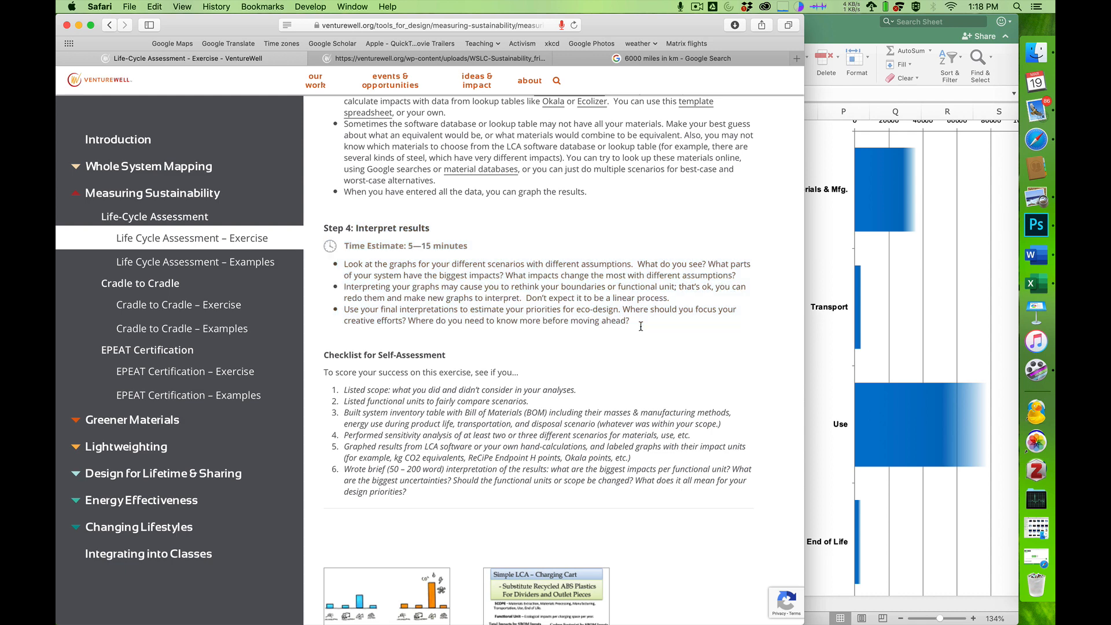